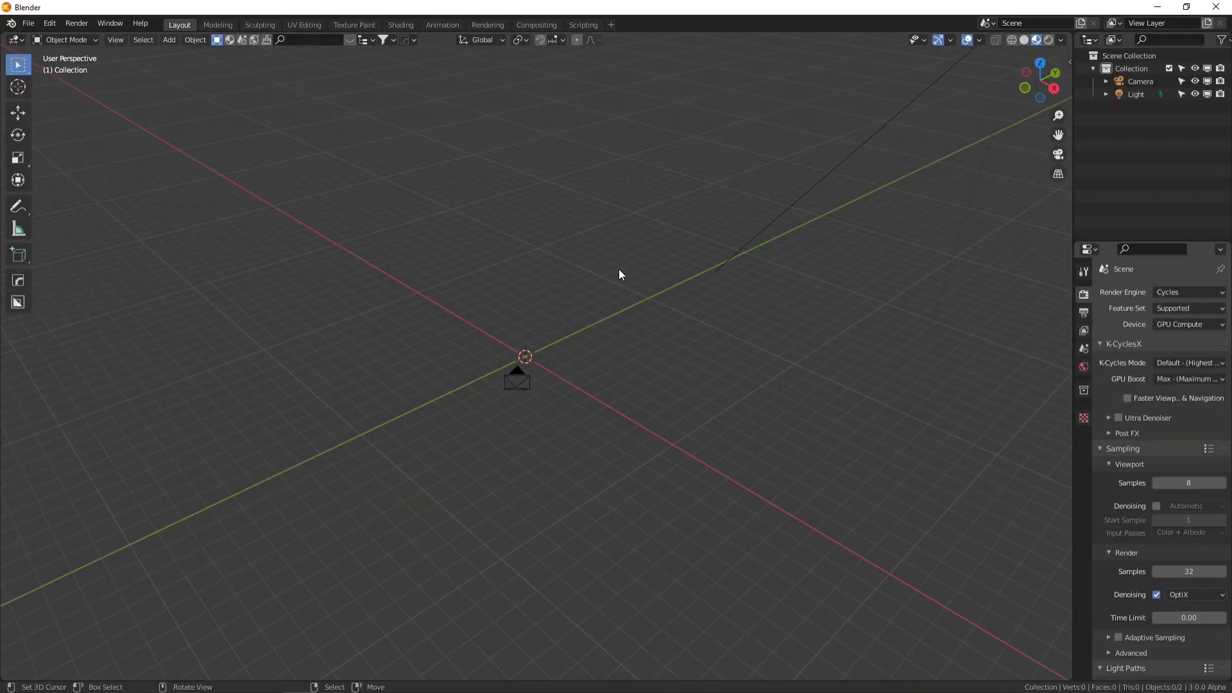
Add a UV sphere at the world origin with 80 segments and 40 rings
key("shift+a")
mouse_move(619, 270)
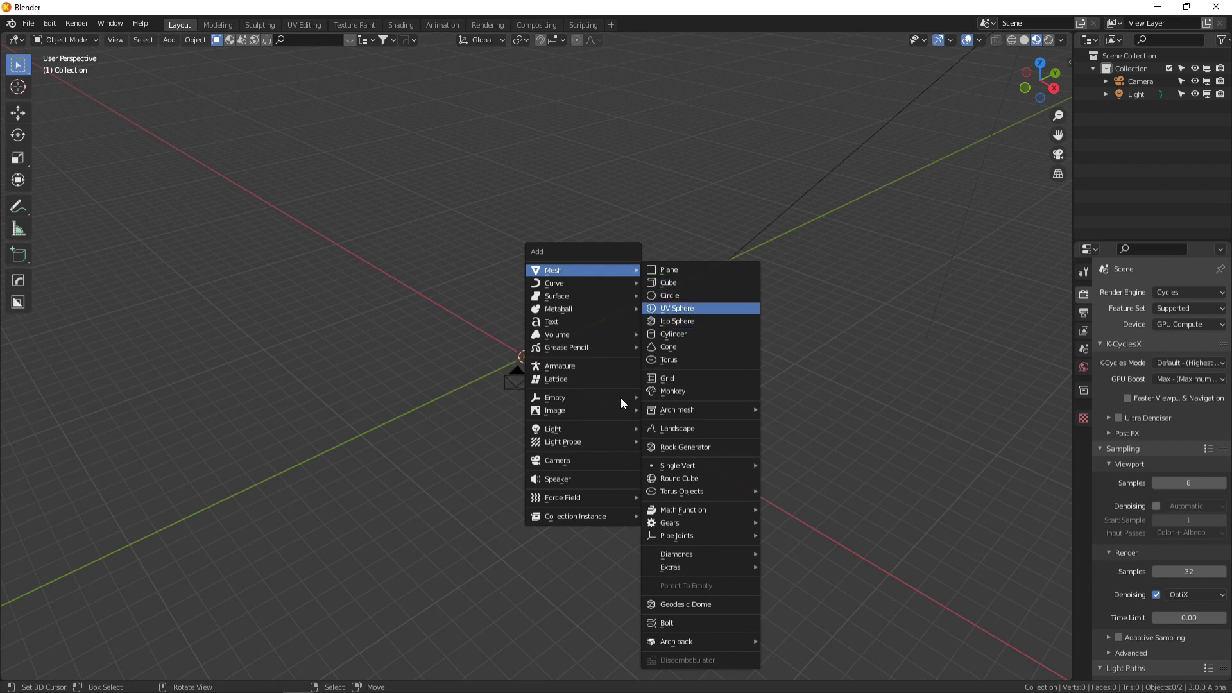
left_click(677, 308)
left_click(97, 672)
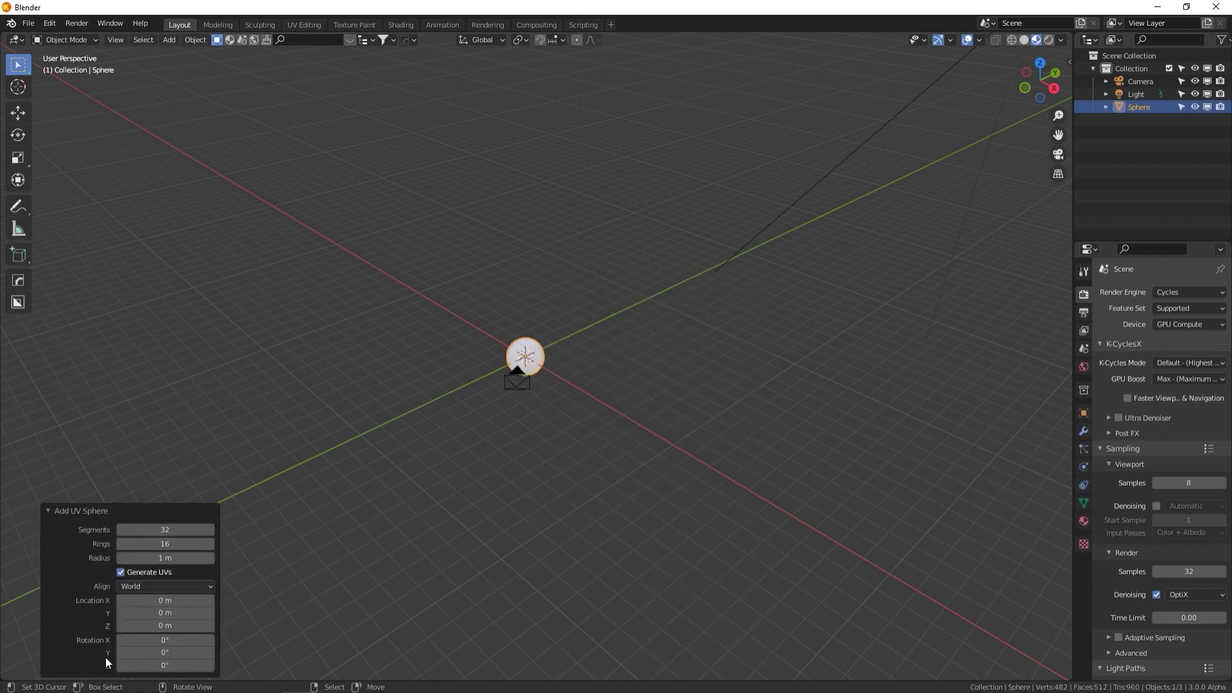
left_click(185, 533)
type("80")
key("Tab")
type("40")
key("Return")
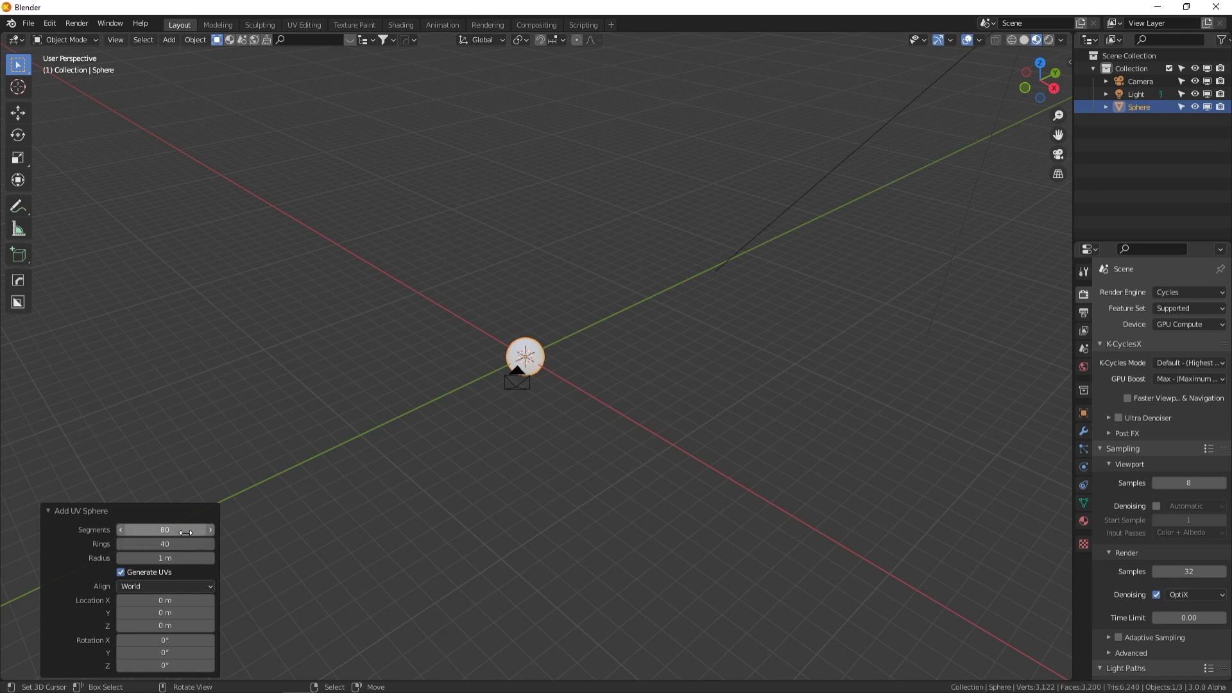
Scale the sphere uniformly by a factor of 4
type("s4")
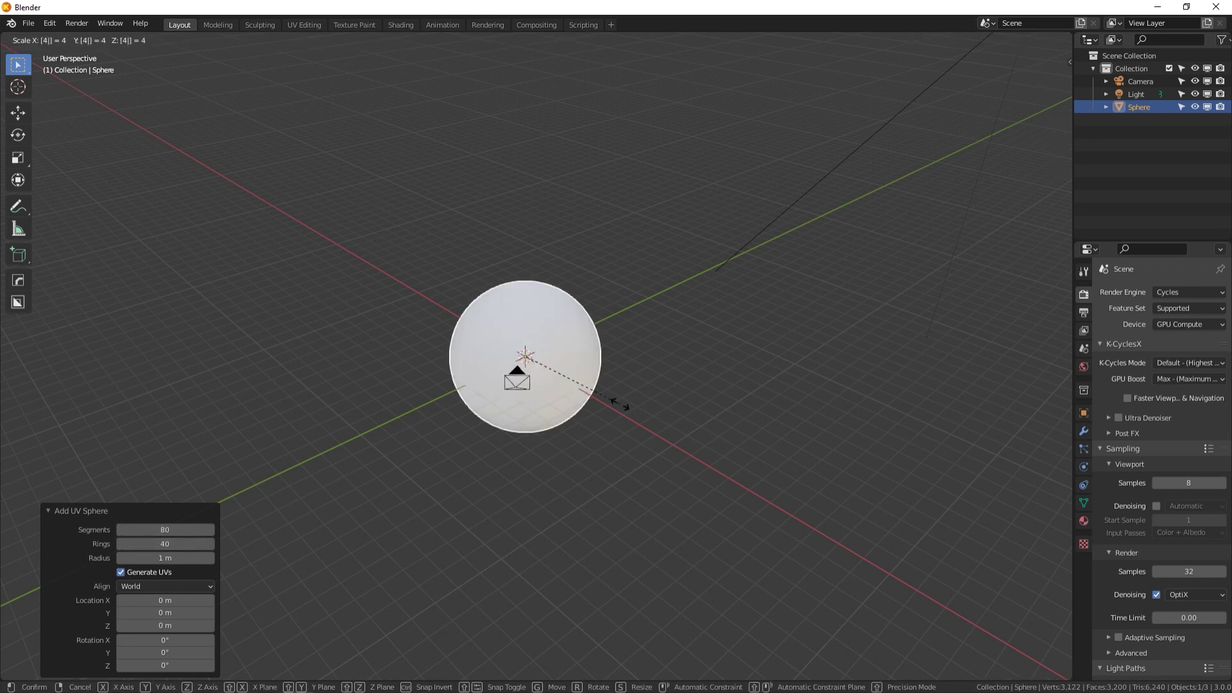
key("Return")
scroll(620, 403, "up", 4)
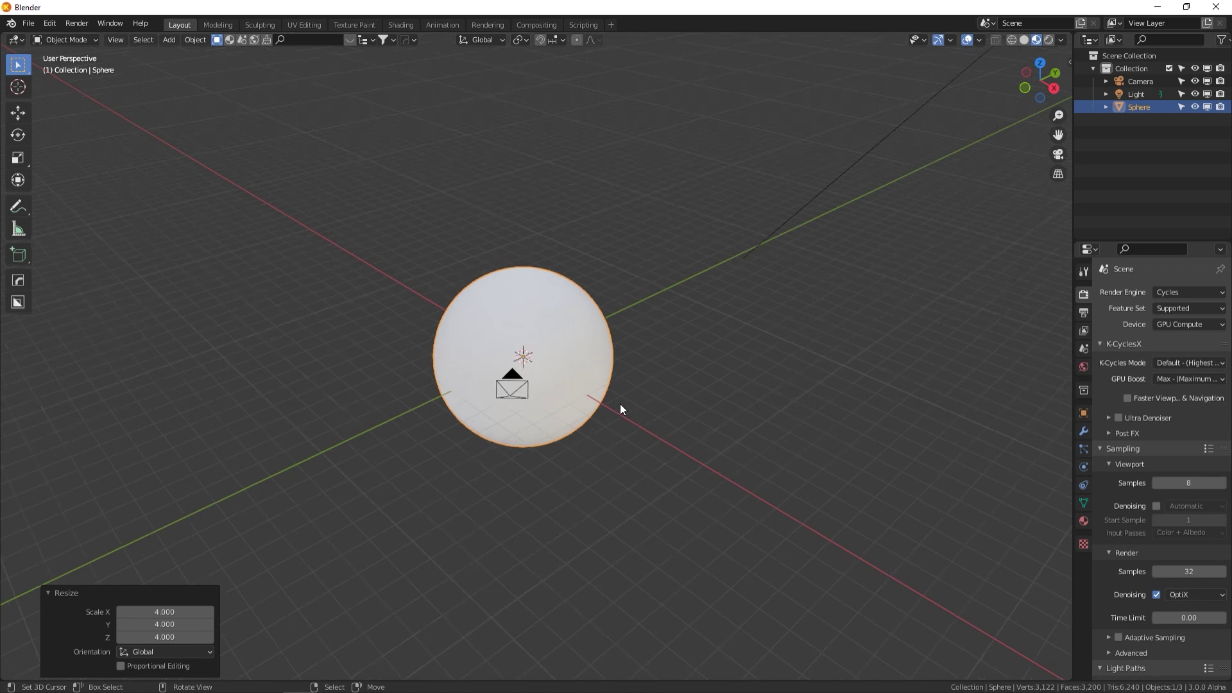
middle_click_drag(625, 401, 712, 410)
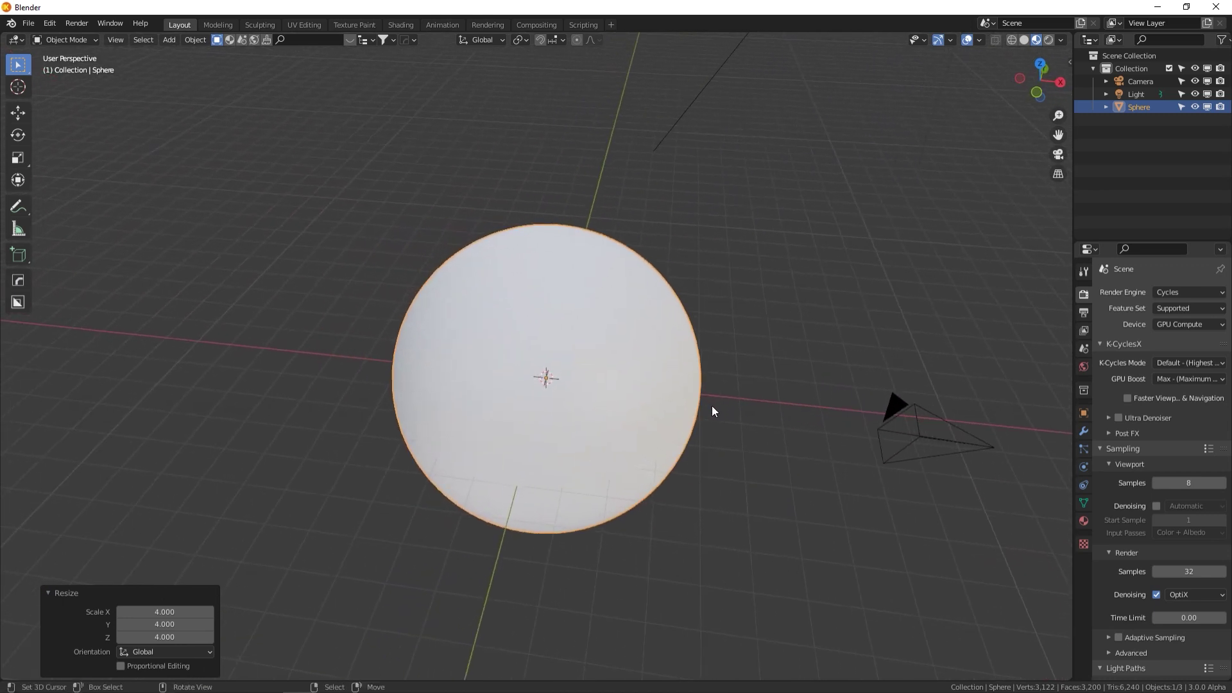
scroll(706, 397, "up", 2)
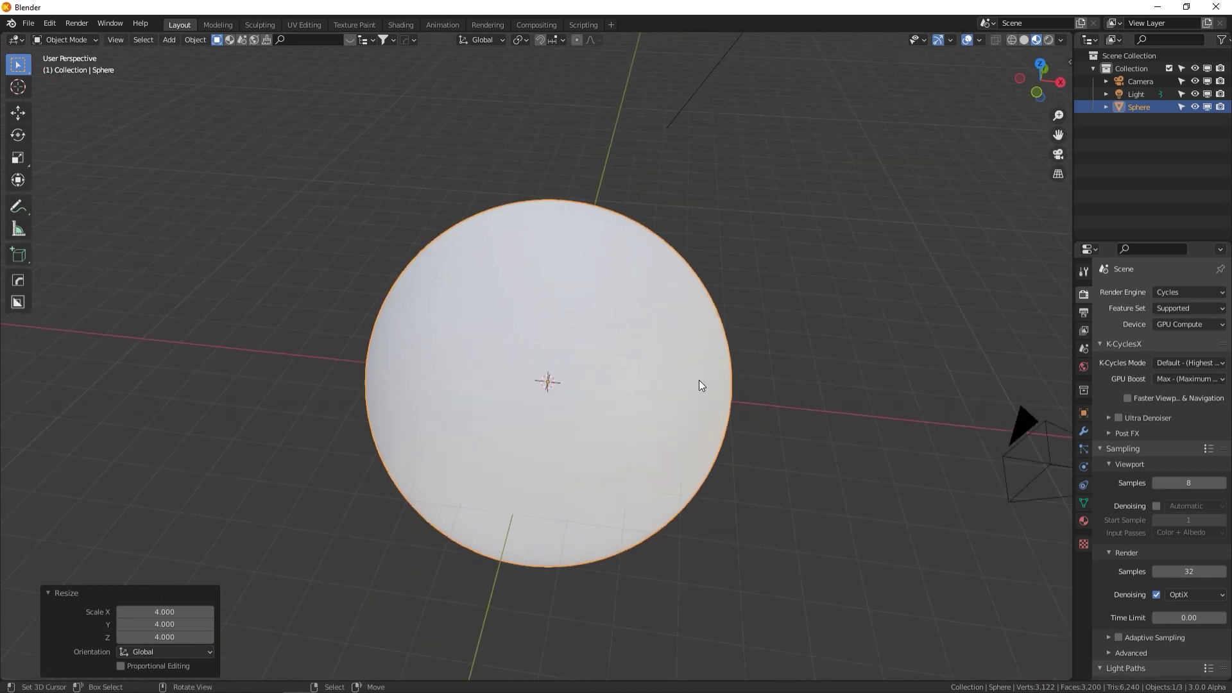
Duplicate the sphere in place and scale the copy uniformly by about 1.018
key("shift+d")
right_click(737, 357)
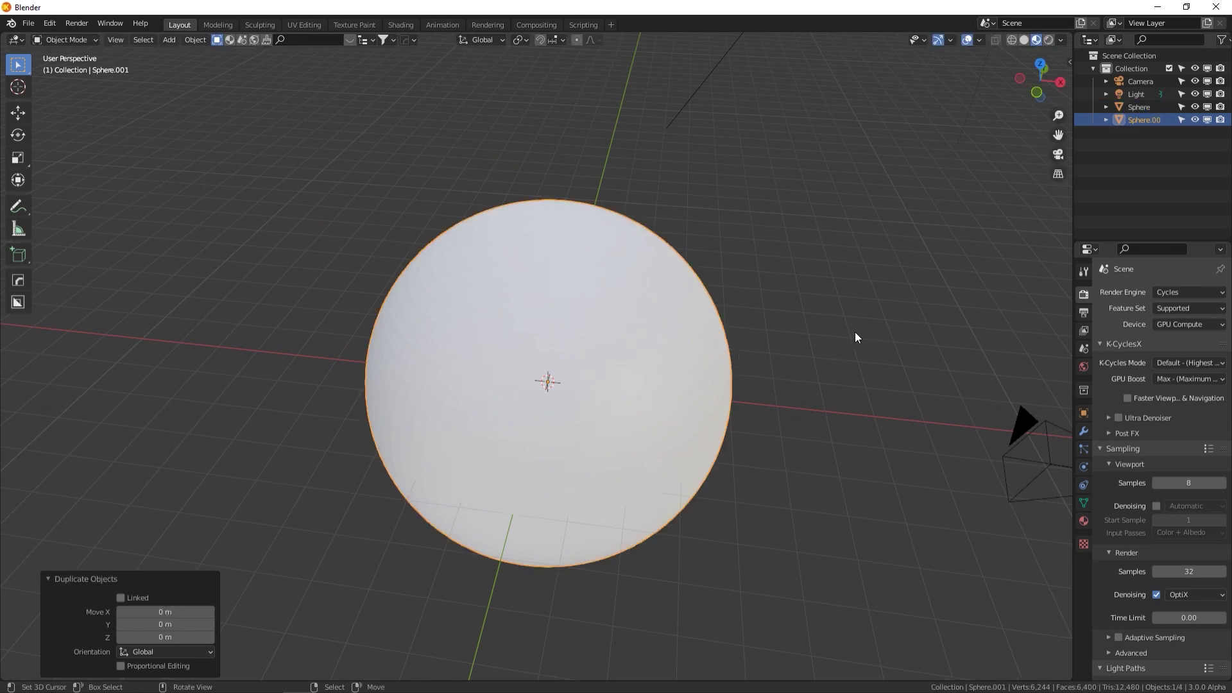
key("s")
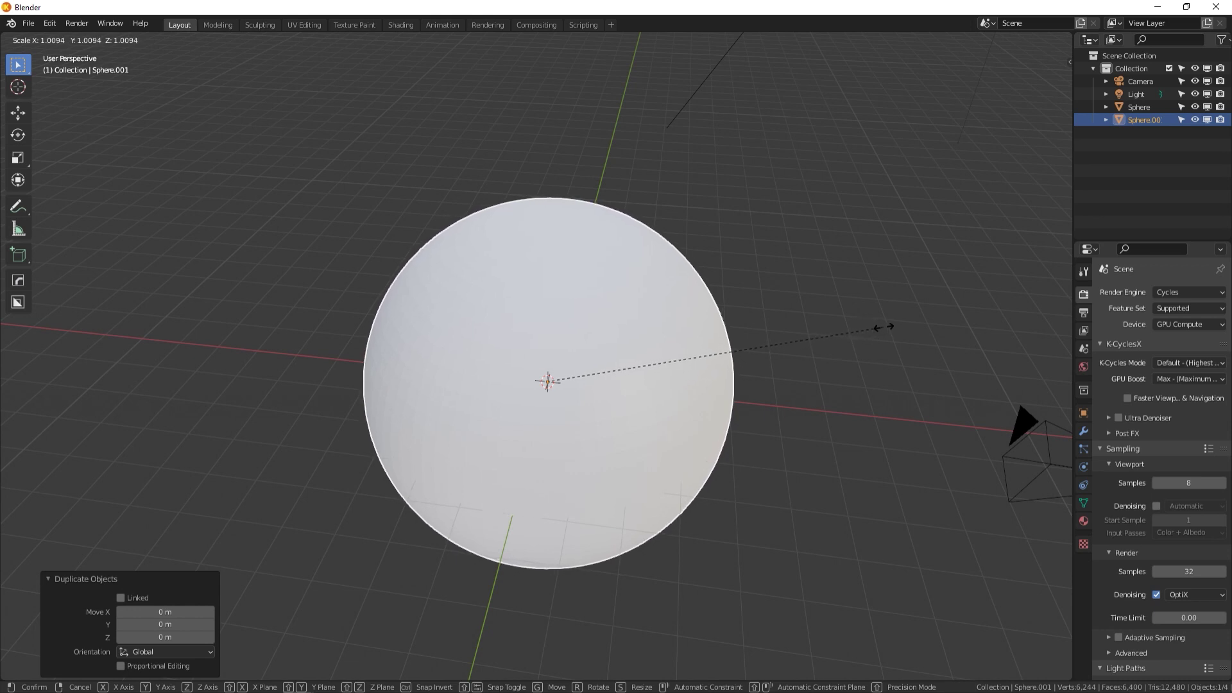
left_click(887, 326)
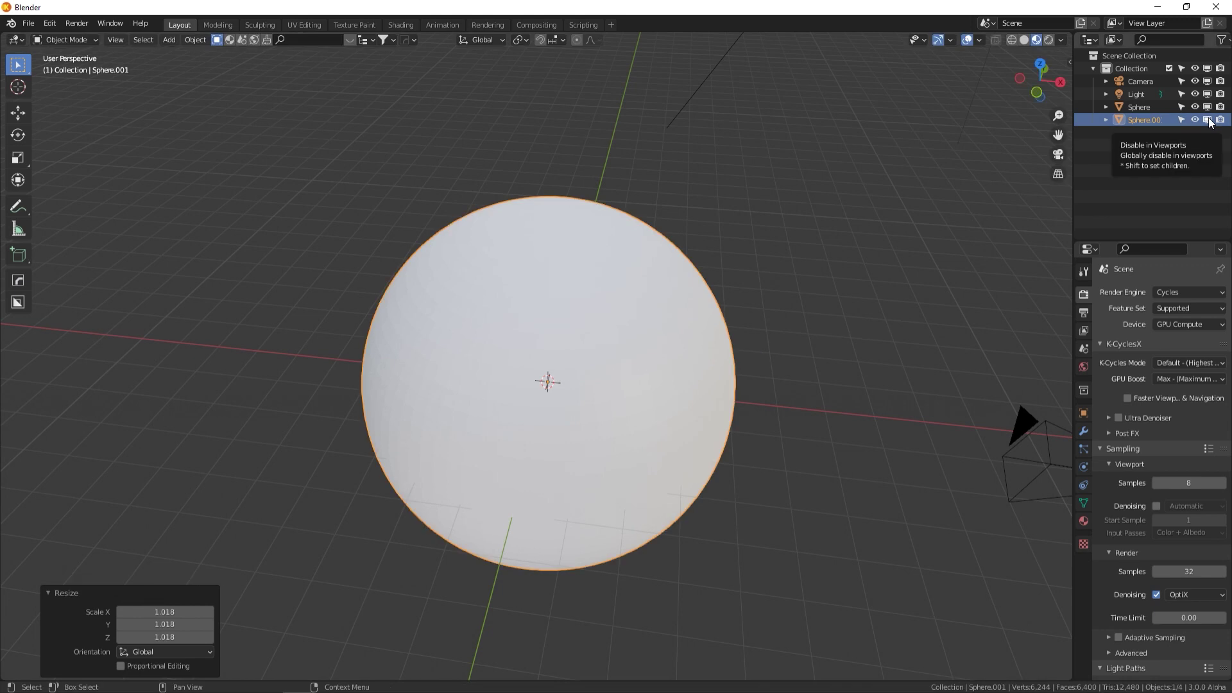
Rename the original sphere Planet and the slightly larger copy Planet atmo
left_click(1138, 106)
double_click(1138, 105)
type("Planet")
key("Return")
double_click(1140, 119)
type("Planet atmo")
key("Return")
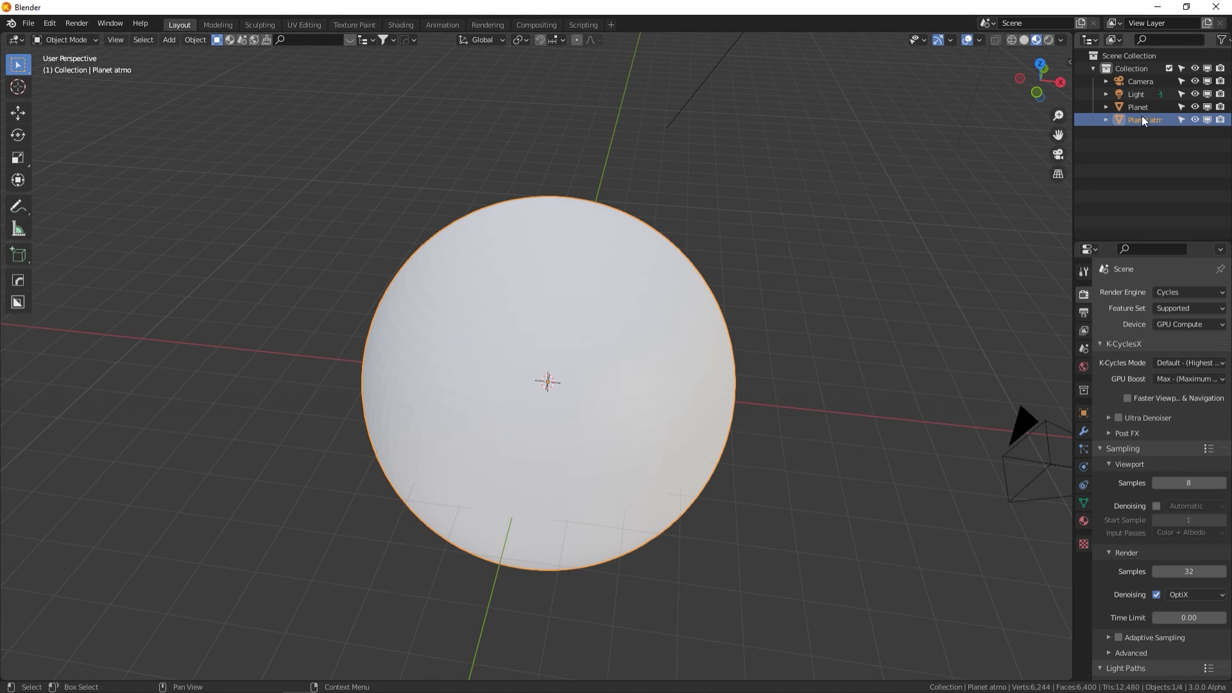
Add a mesh circle with 200 vertices at the world origin
scroll(697, 289, "down", 5)
key("shift+a")
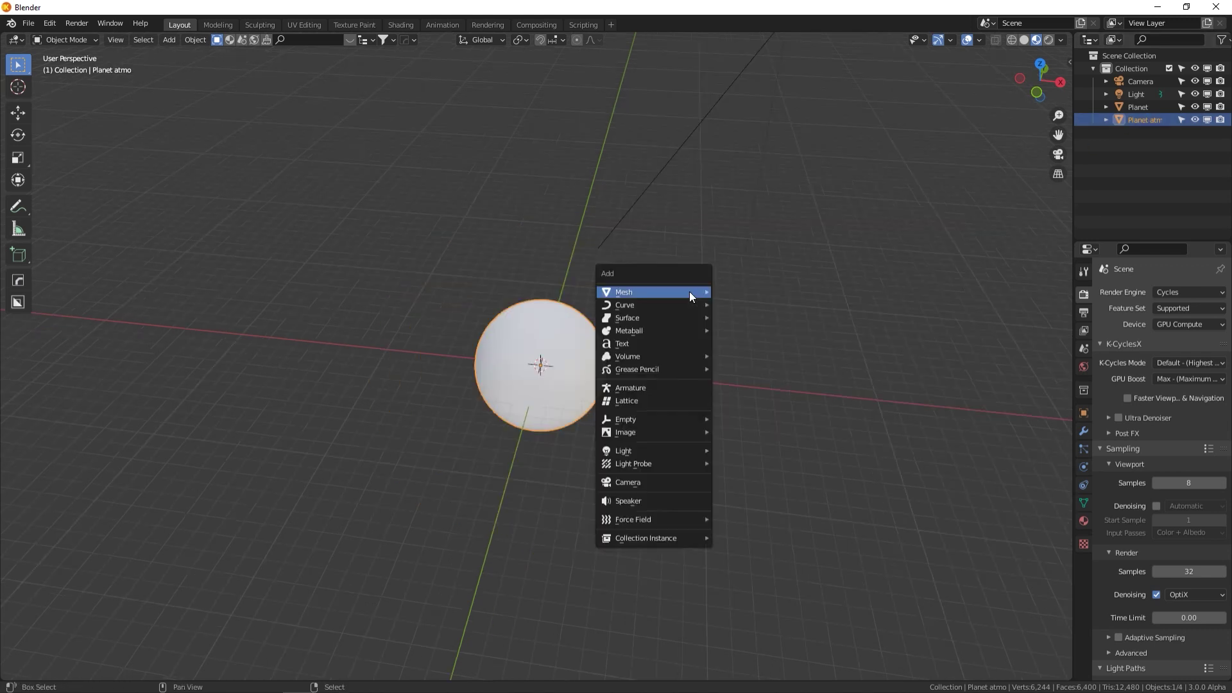
mouse_move(689, 292)
left_click(745, 317)
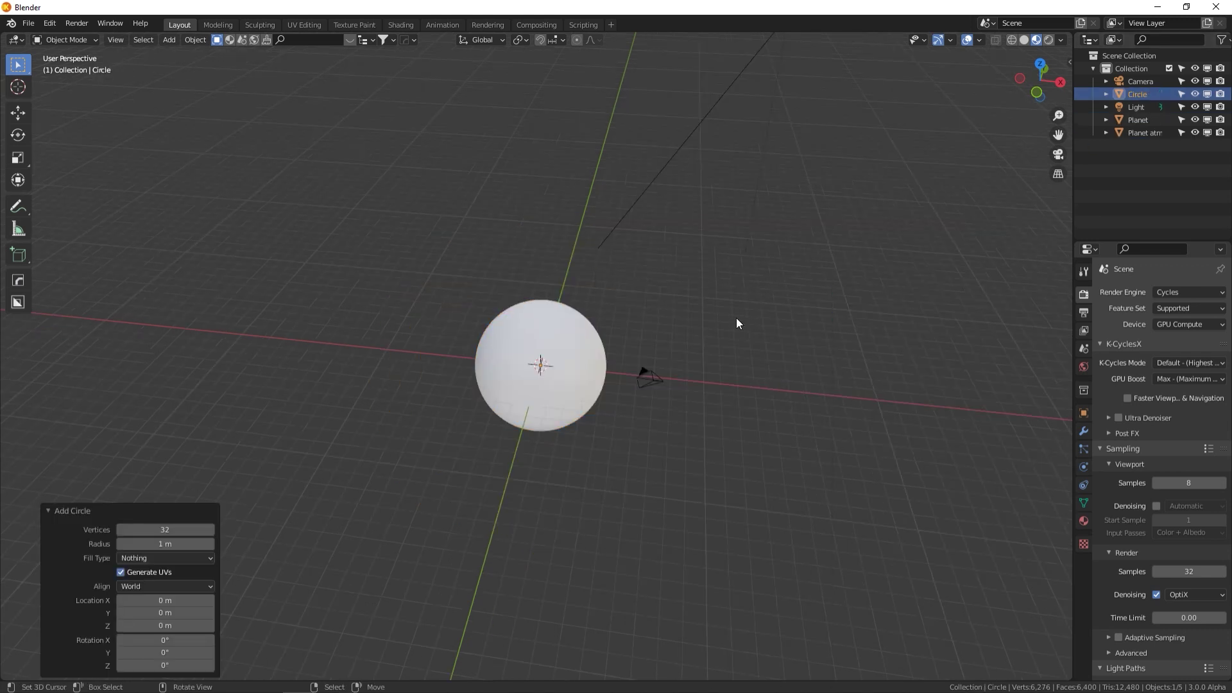
left_click(167, 530)
type("200")
key("Return")
Scale the circle up around the planet by a factor of about 20
key("s")
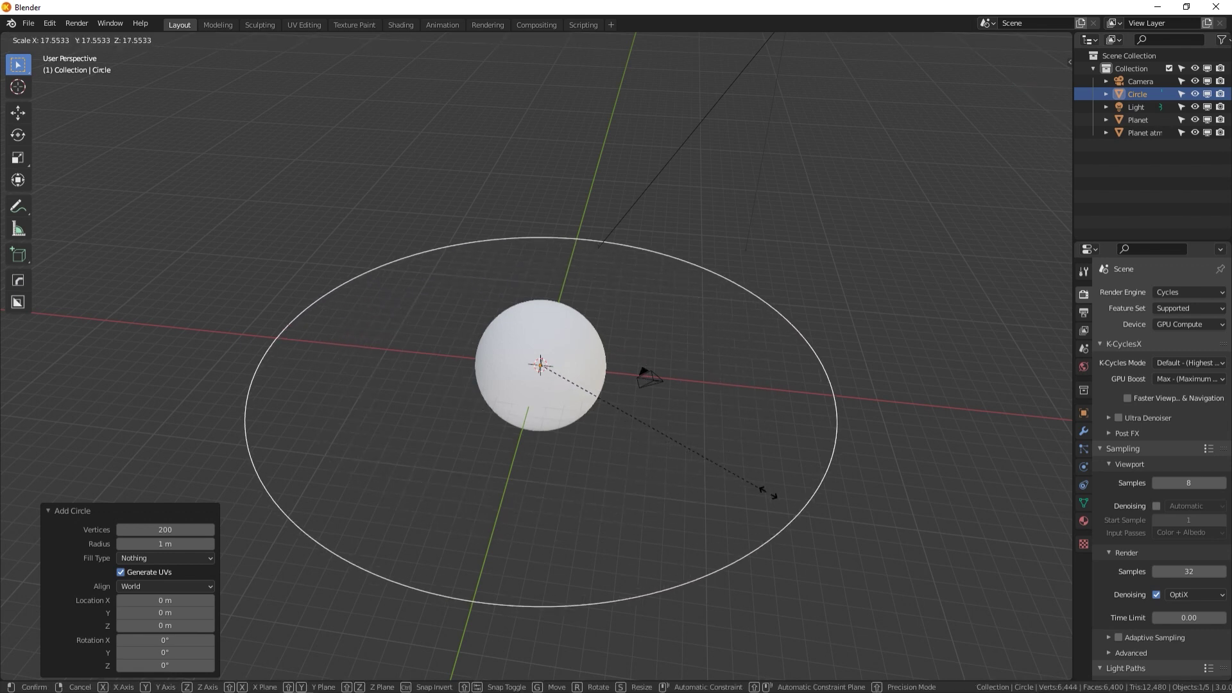
left_click(796, 500)
middle_click_drag(779, 475, 669, 318)
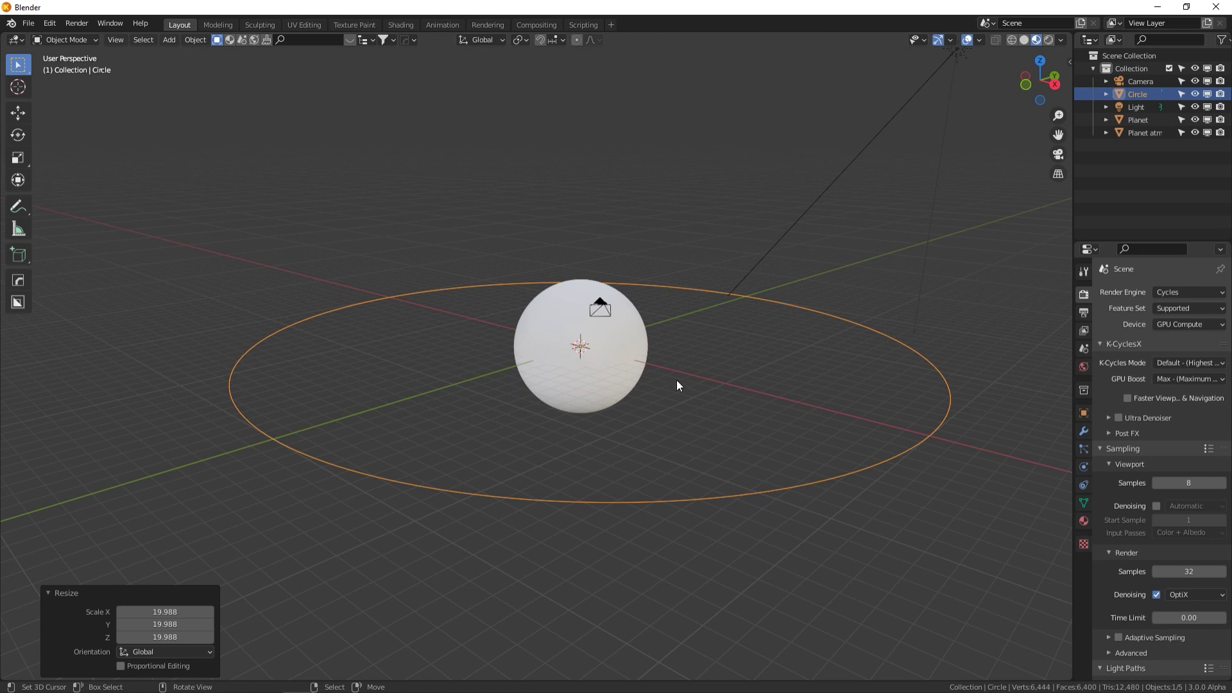
middle_click_drag(736, 395, 748, 412)
Fill the circle with a face in Edit Mode and inset that face by about 0.42 m
key("Tab")
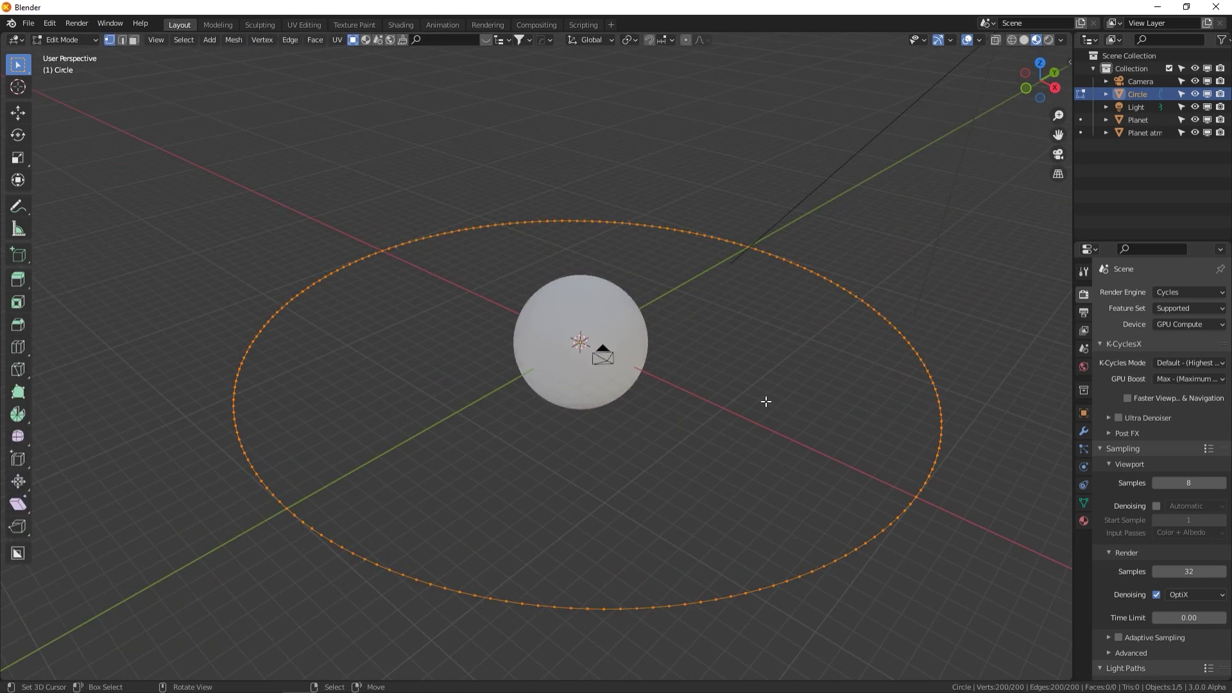
key("f")
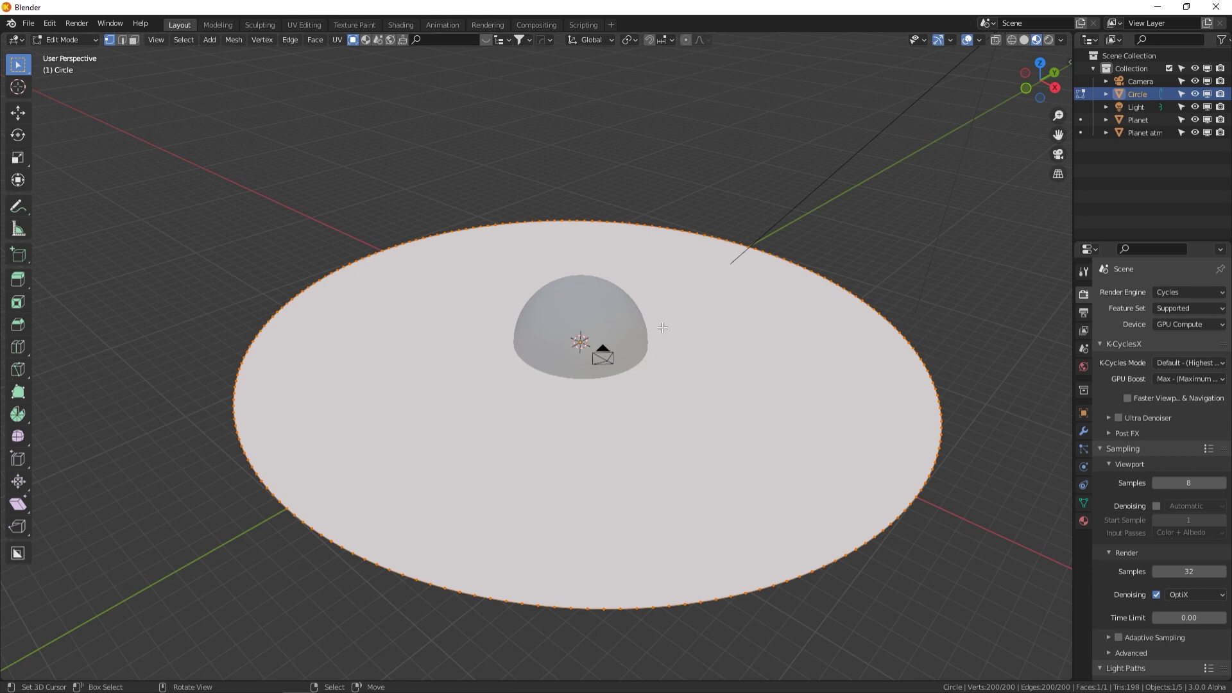
key("i")
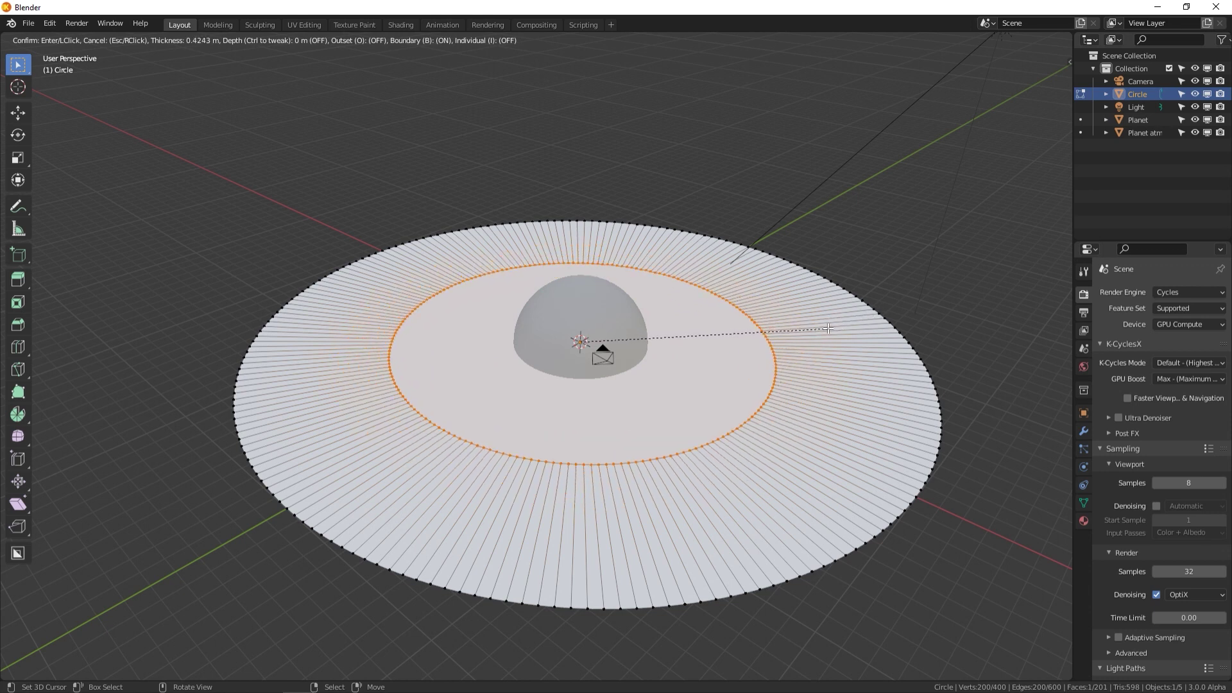
left_click(831, 329)
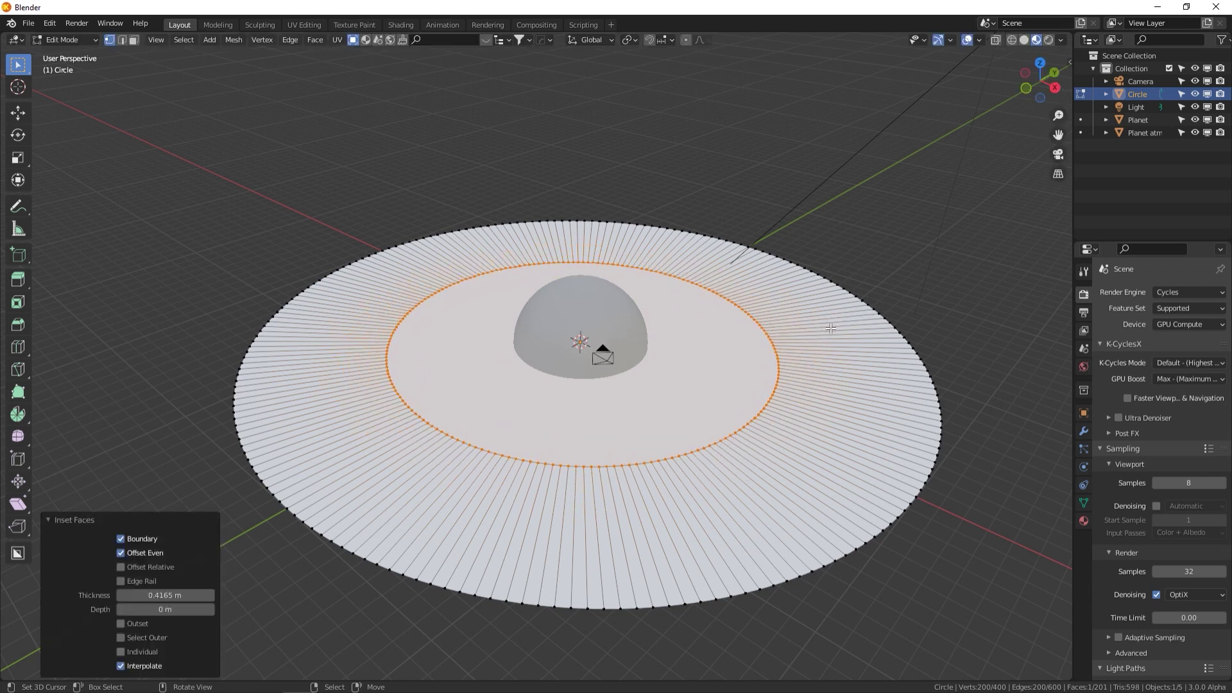
Delete the inset inner face of the disc to leave an open ring around the planet
left_click(132, 40)
key("alt+a")
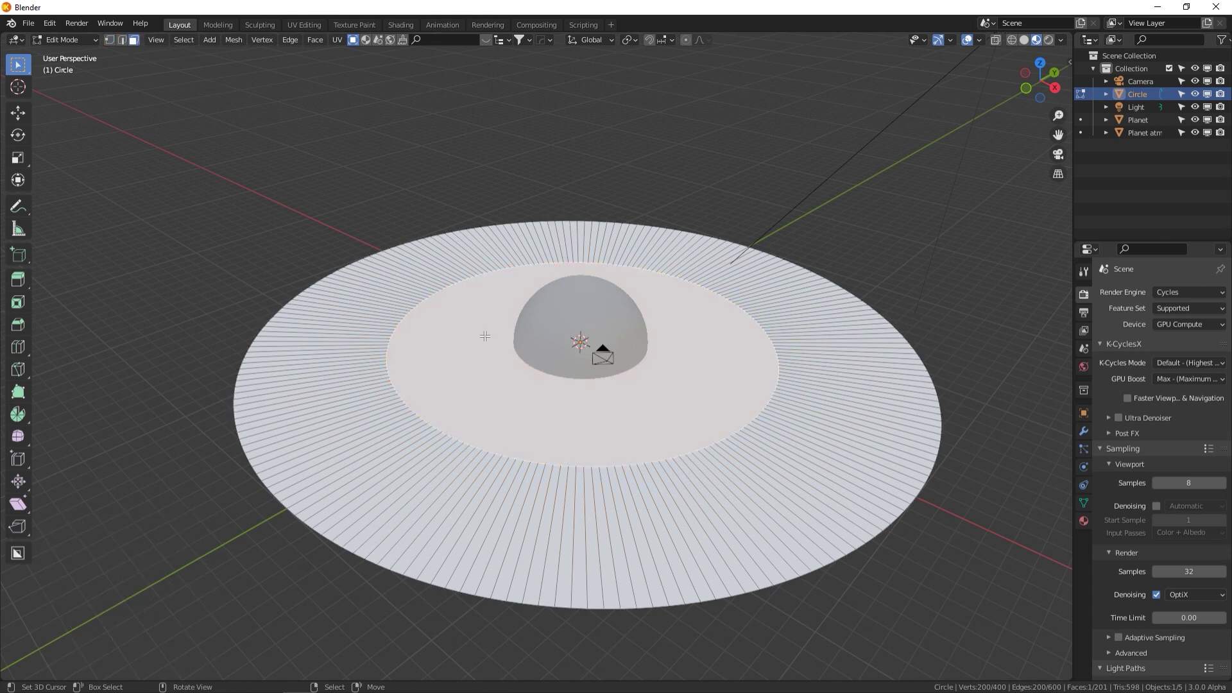
key("x")
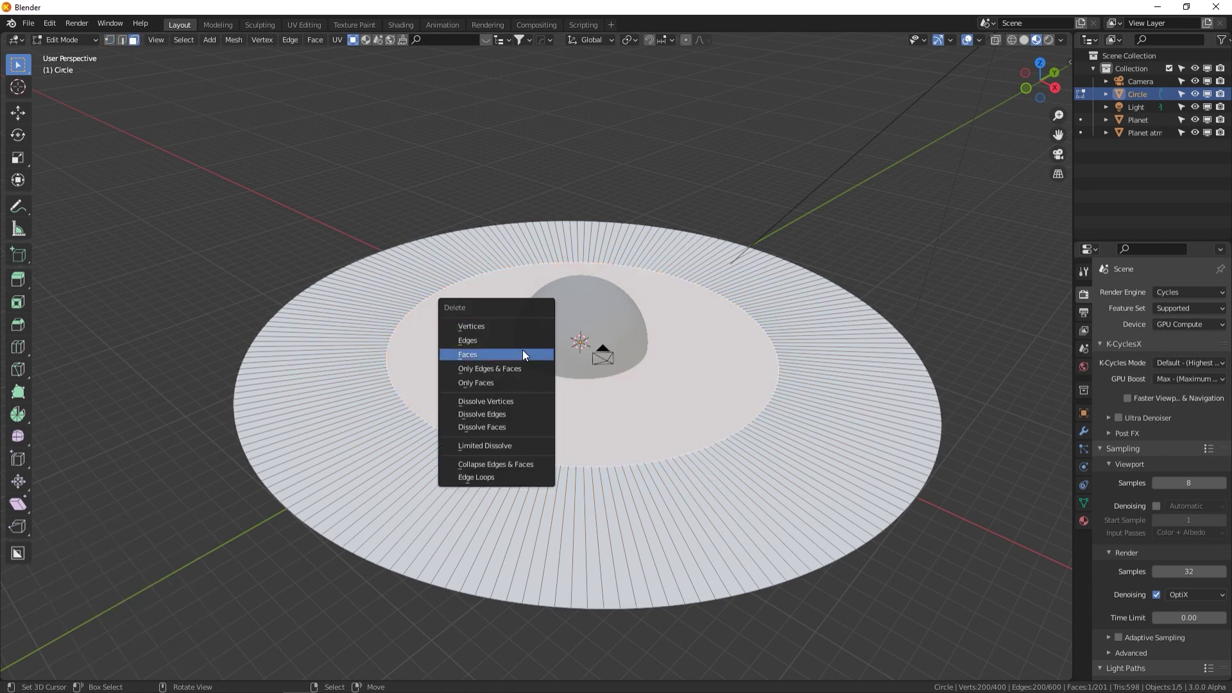
left_click(523, 350)
middle_click_drag(385, 372, 796, 285)
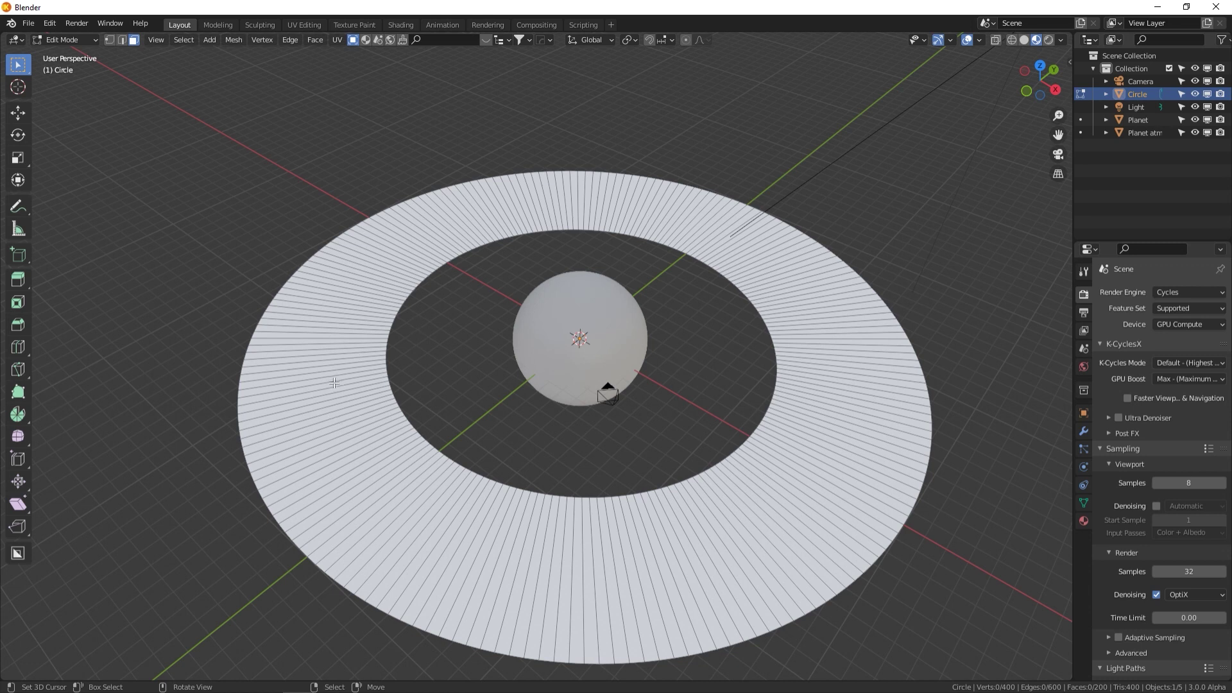
Add 10 evenly spaced concentric loop cuts around the ring without sliding them
key("ctrl+r")
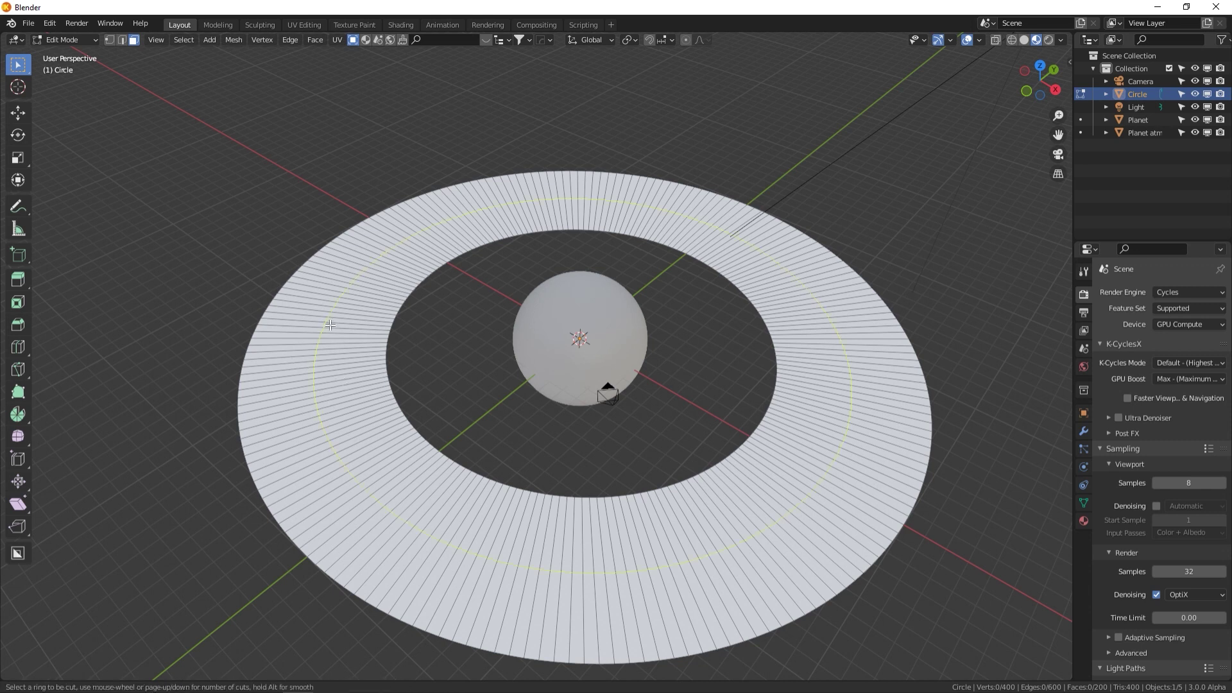
scroll(322, 357, "up", 1)
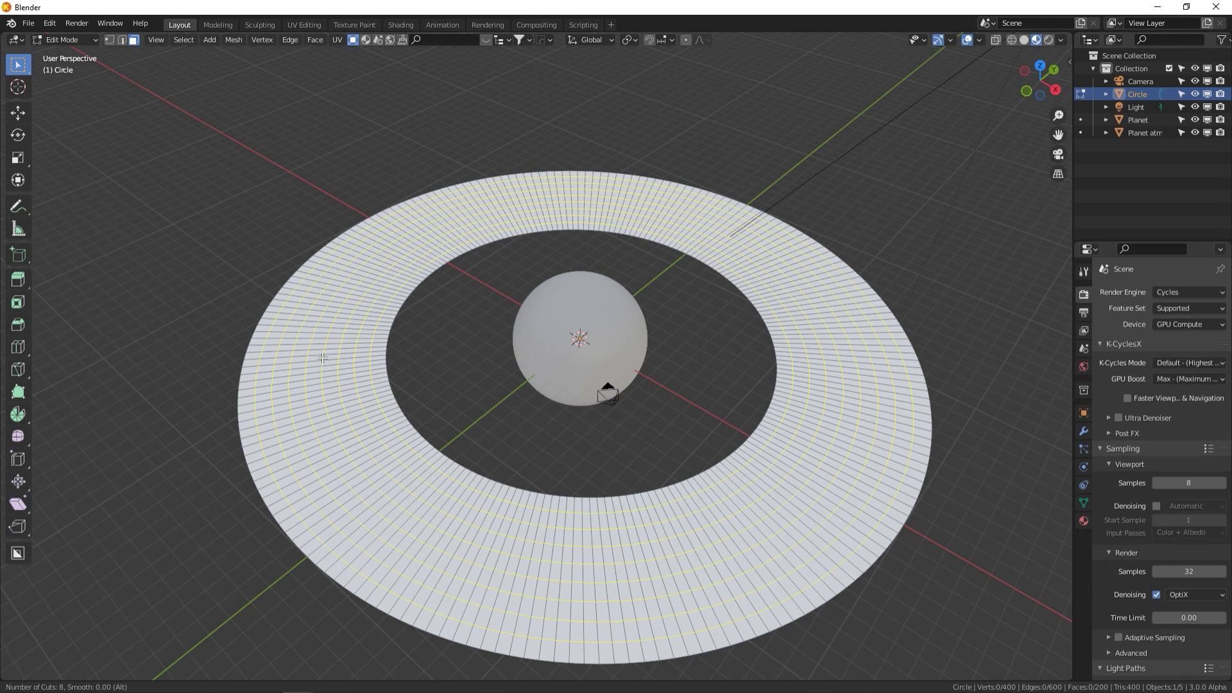
scroll(322, 357, "up", 1)
left_click(322, 358)
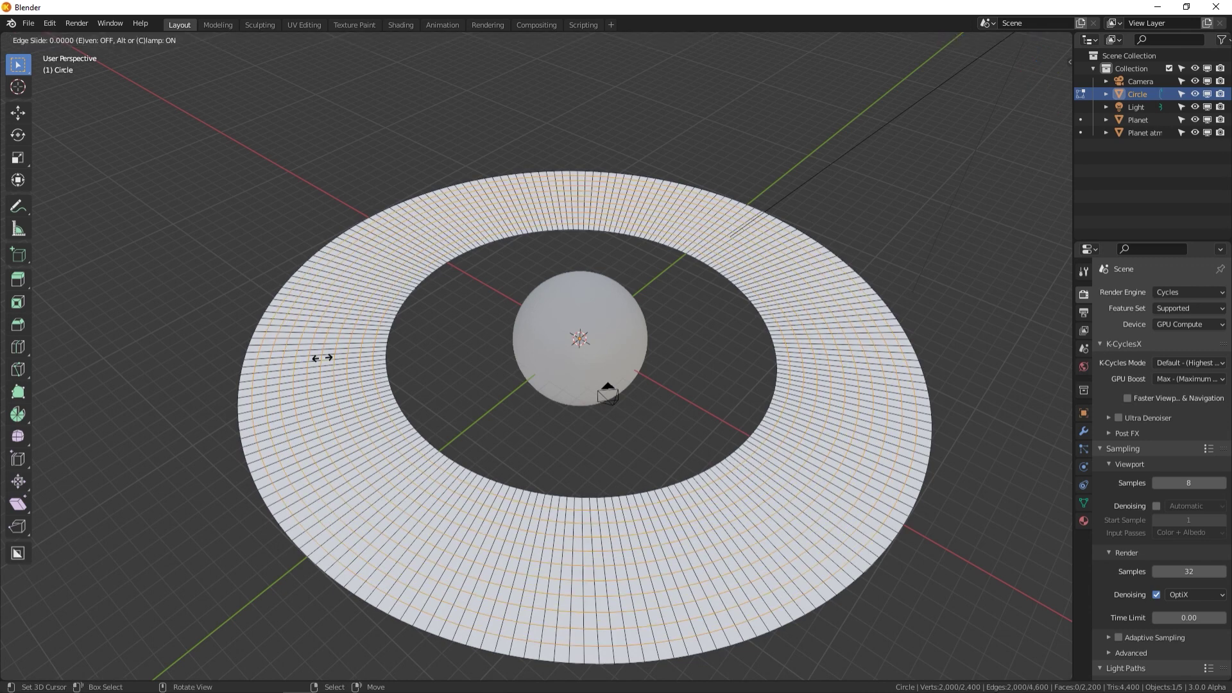
right_click(322, 357)
key("a")
key("ctrl+z")
middle_click_drag(731, 453, 706, 552)
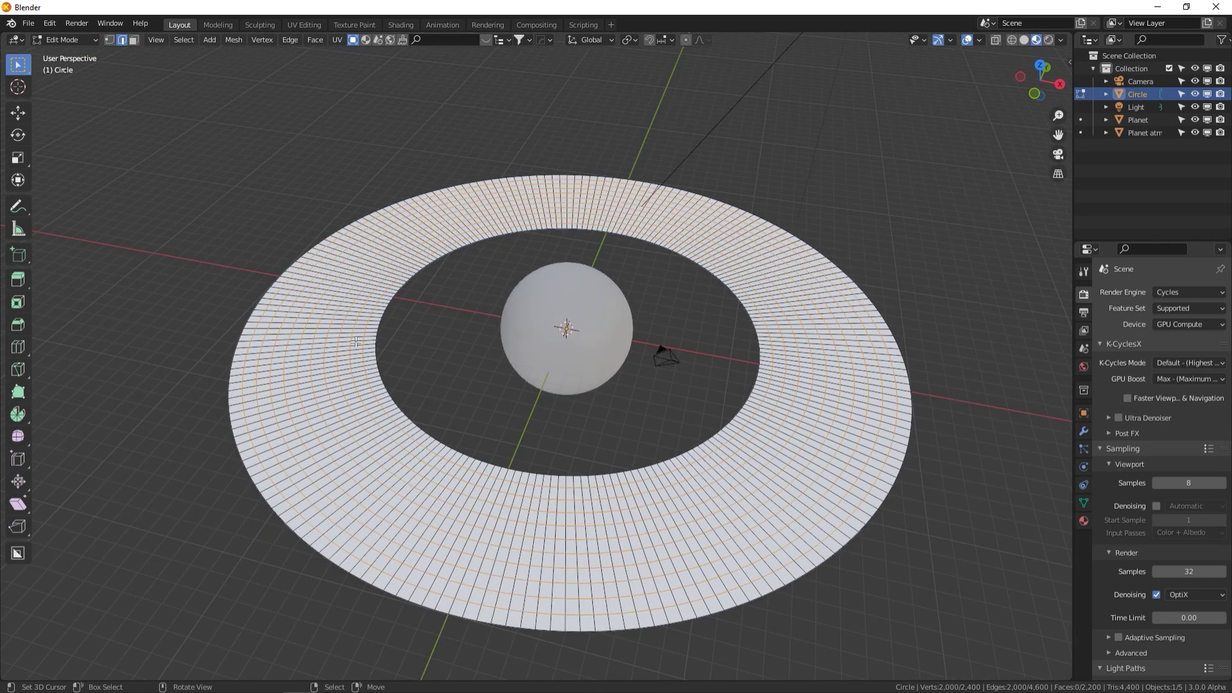
Return to Object Mode and rename the circle object Ring
key("Tab")
double_click(1137, 93)
type("Ra")
type("ng")
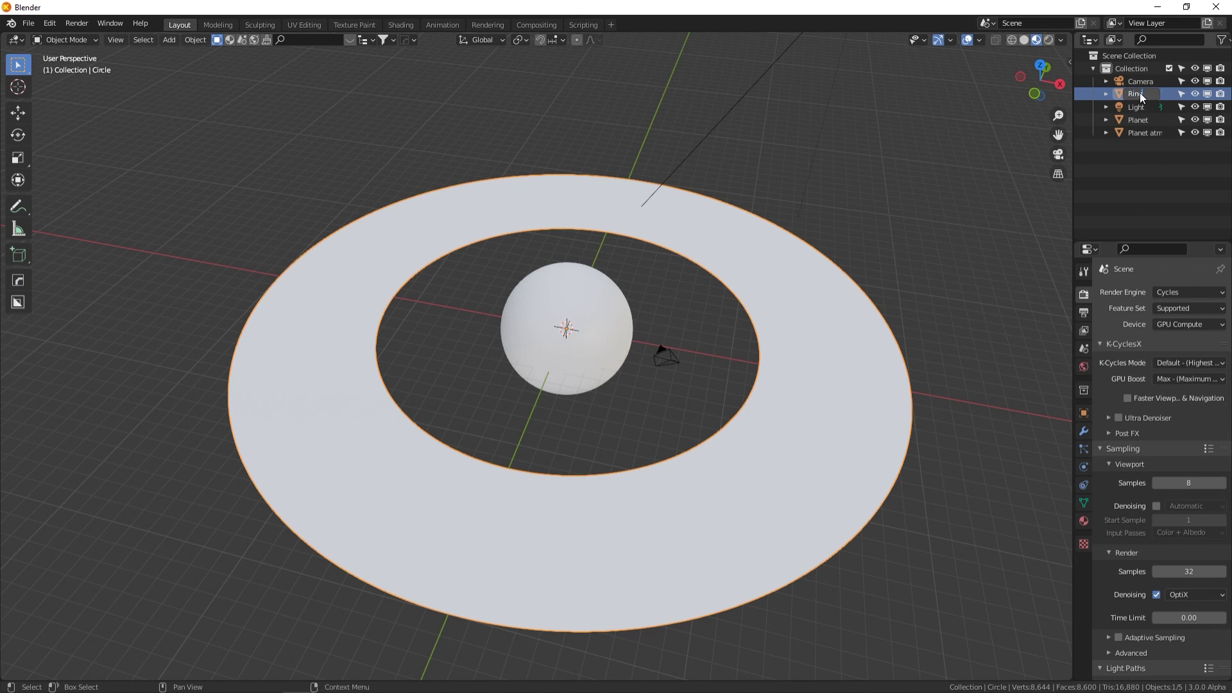
key("Return")
Generate 10 rocks with the Rock Generator using a roughness of 4
middle_click_drag(768, 279, 688, 324)
key("shift+a")
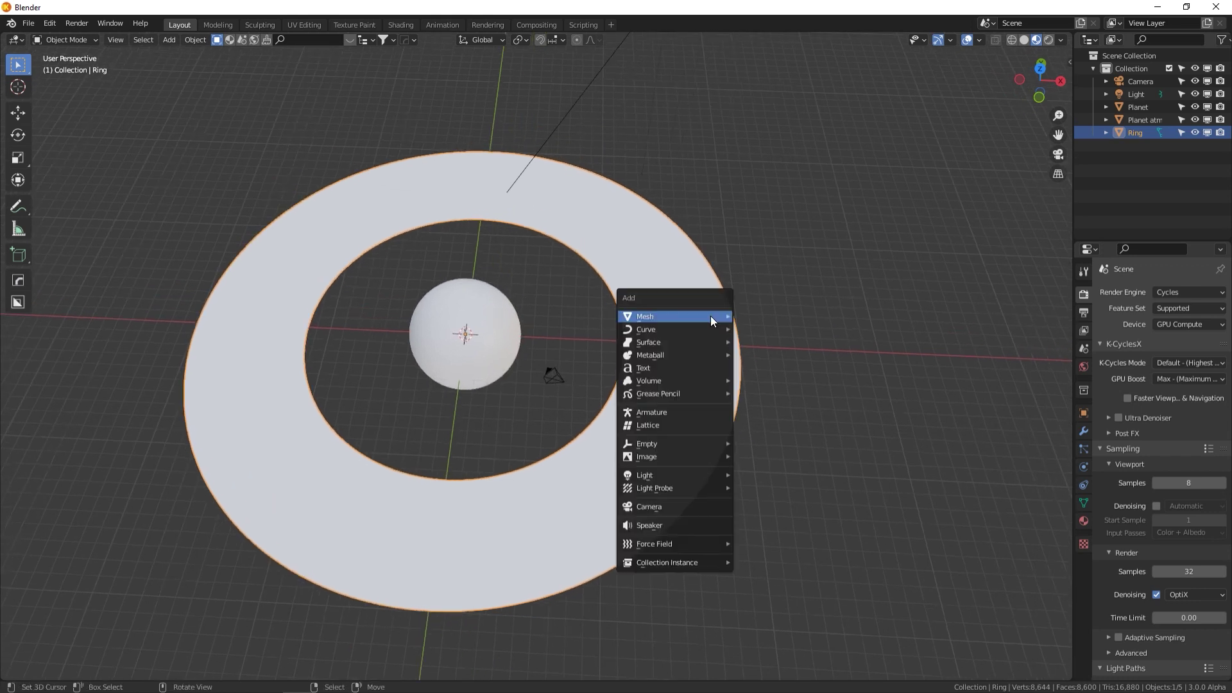
mouse_move(710, 316)
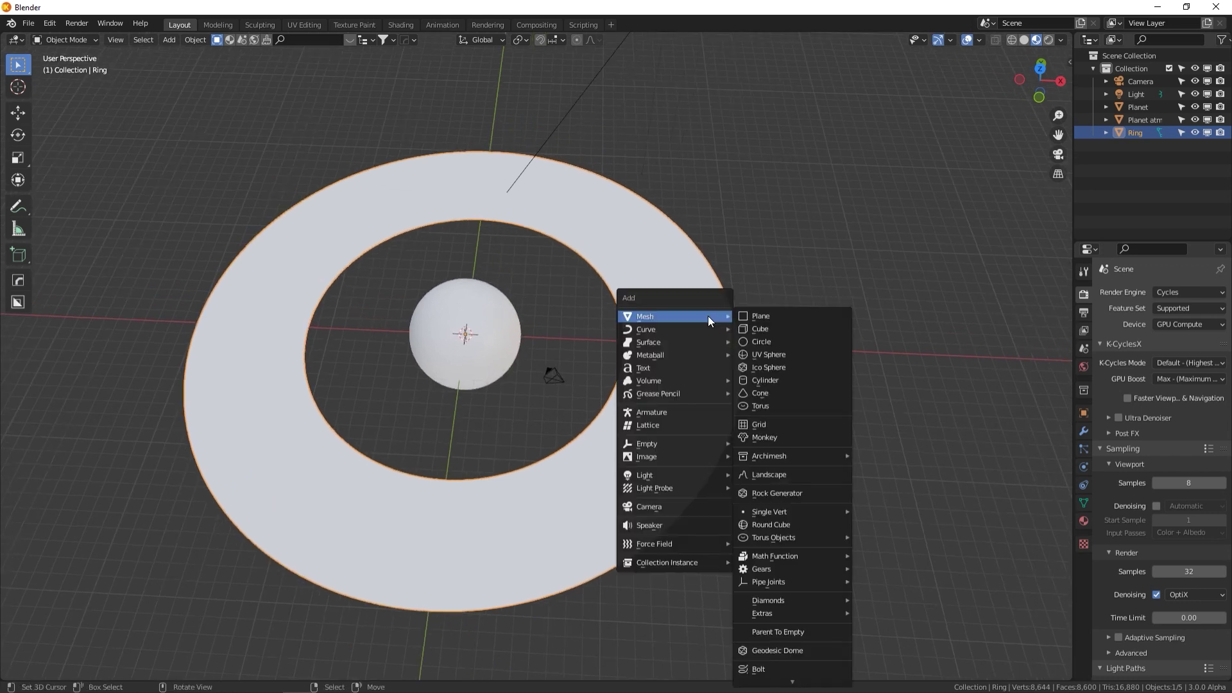
left_click(789, 494)
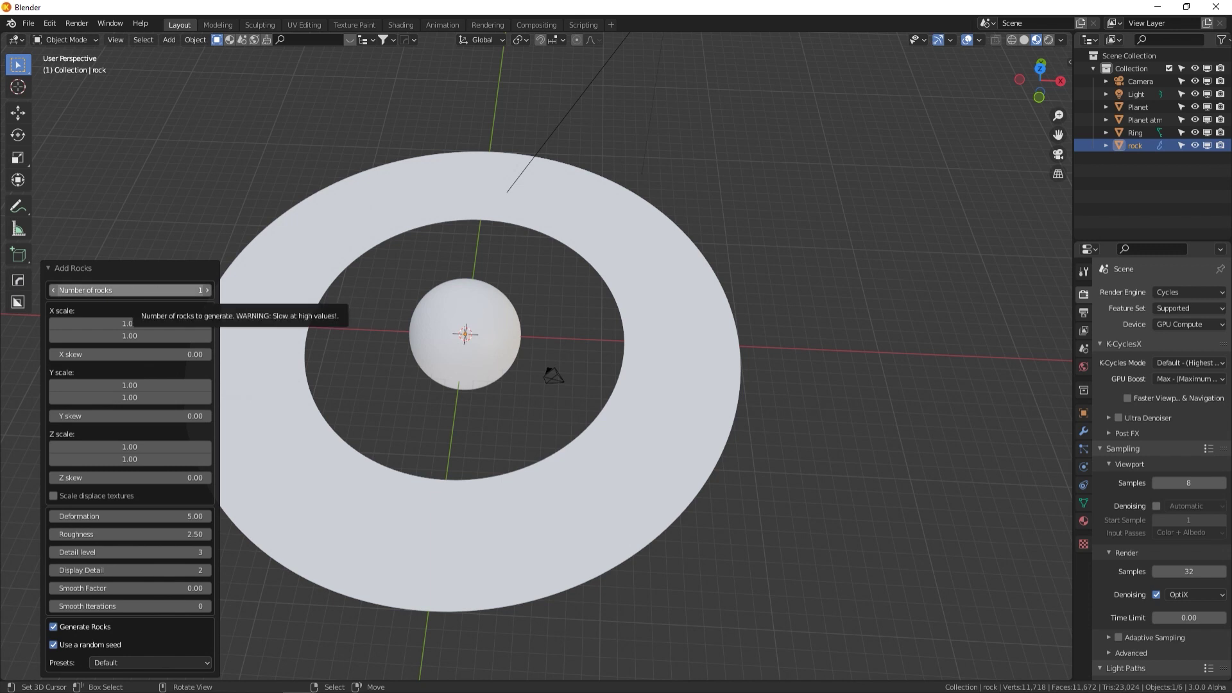
left_click(153, 292)
type("10")
key("Return")
left_click(165, 532)
type("4")
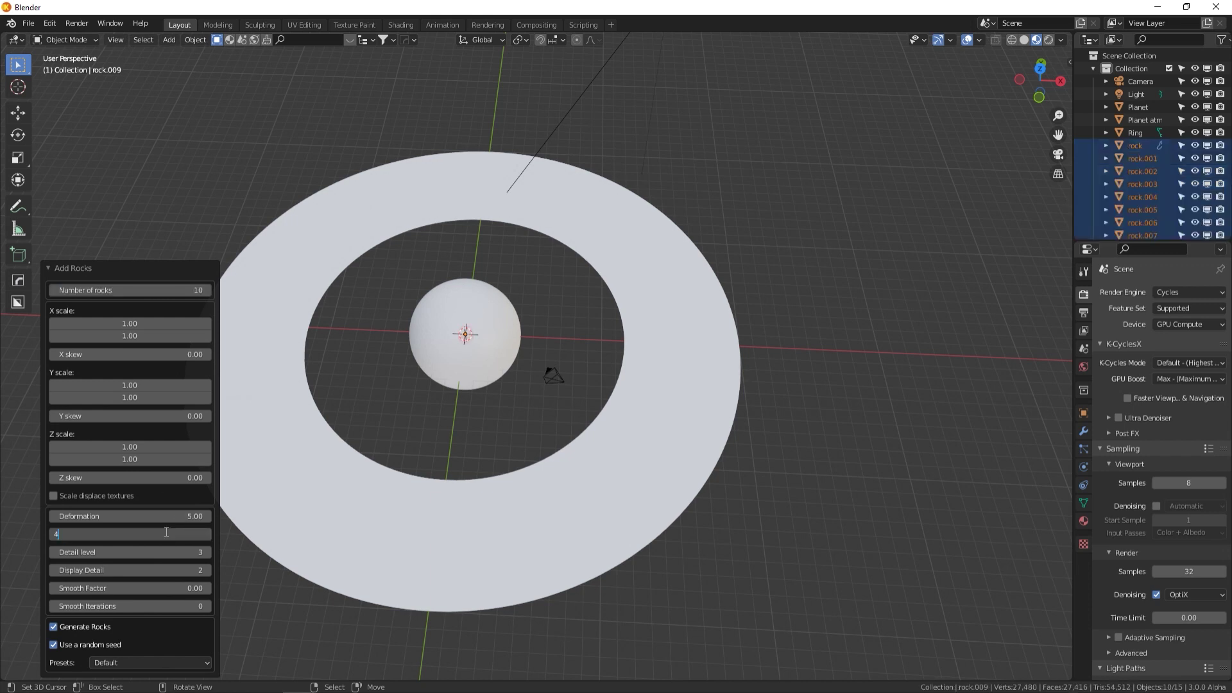
key("Return")
Enlarge the Outliner in height and width so all the rocks show, and open its filter options with the restriction toggles
left_click(1143, 242)
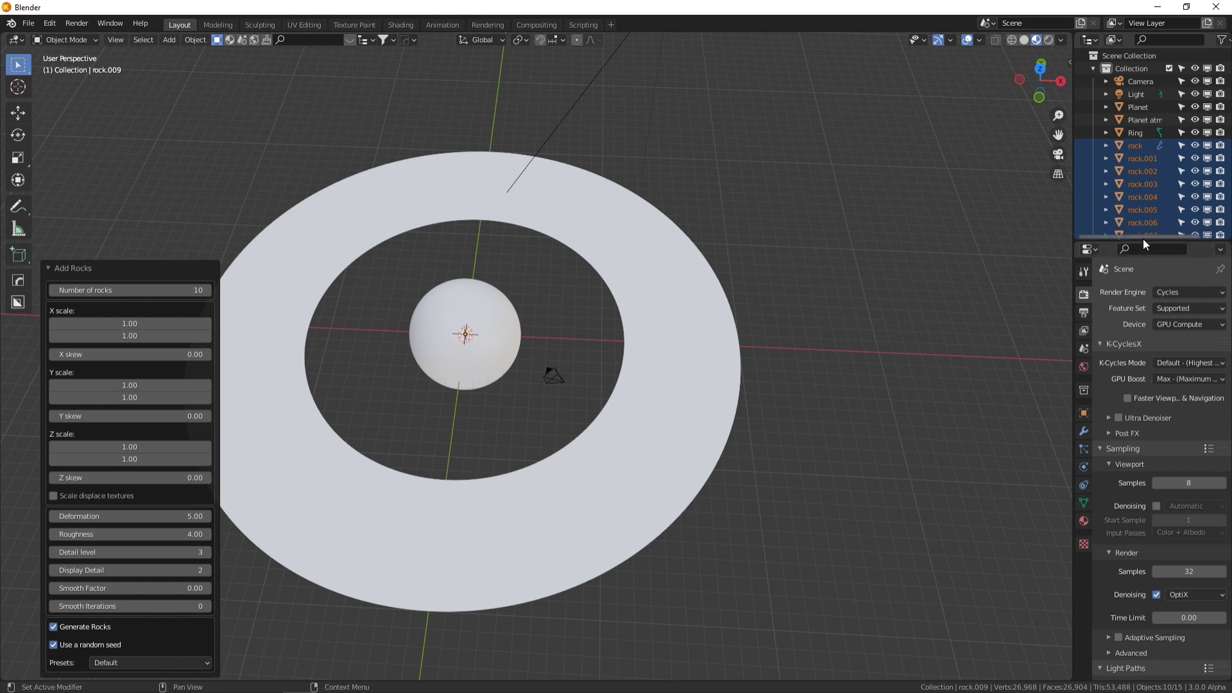
left_click_drag(1149, 242, 1146, 429)
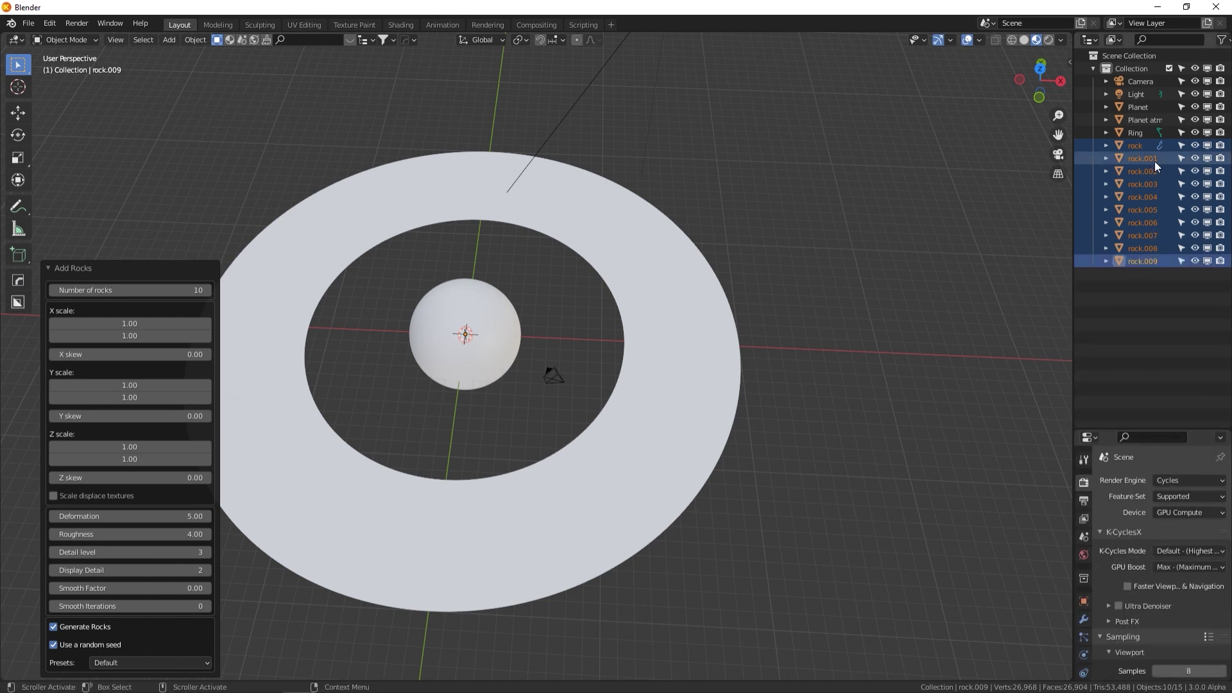
left_click(1117, 40)
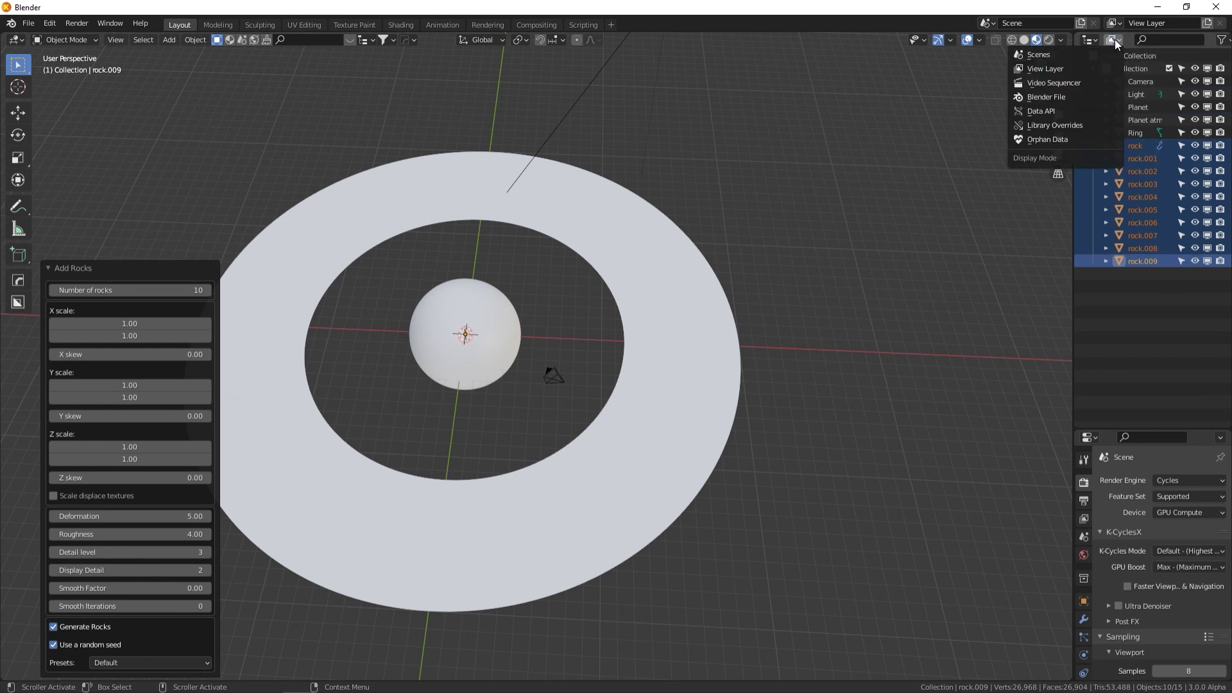
left_click(1083, 68)
left_click_drag(1073, 92, 1030, 93)
left_click(1070, 39)
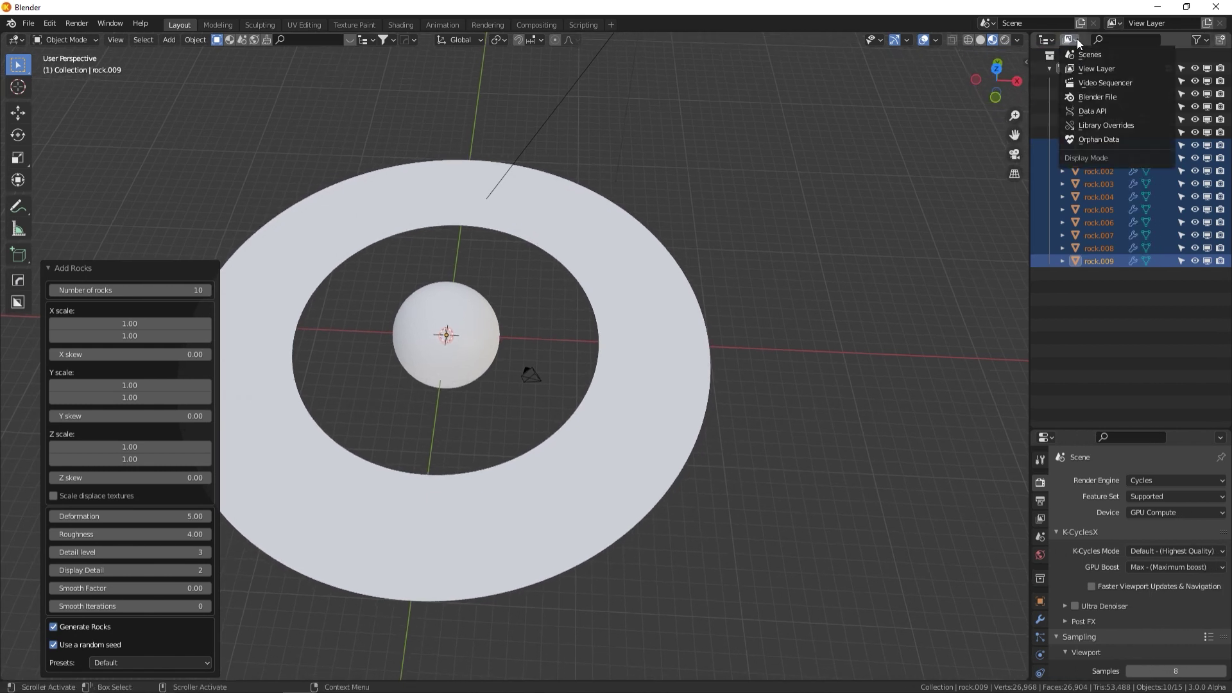
left_click(1198, 40)
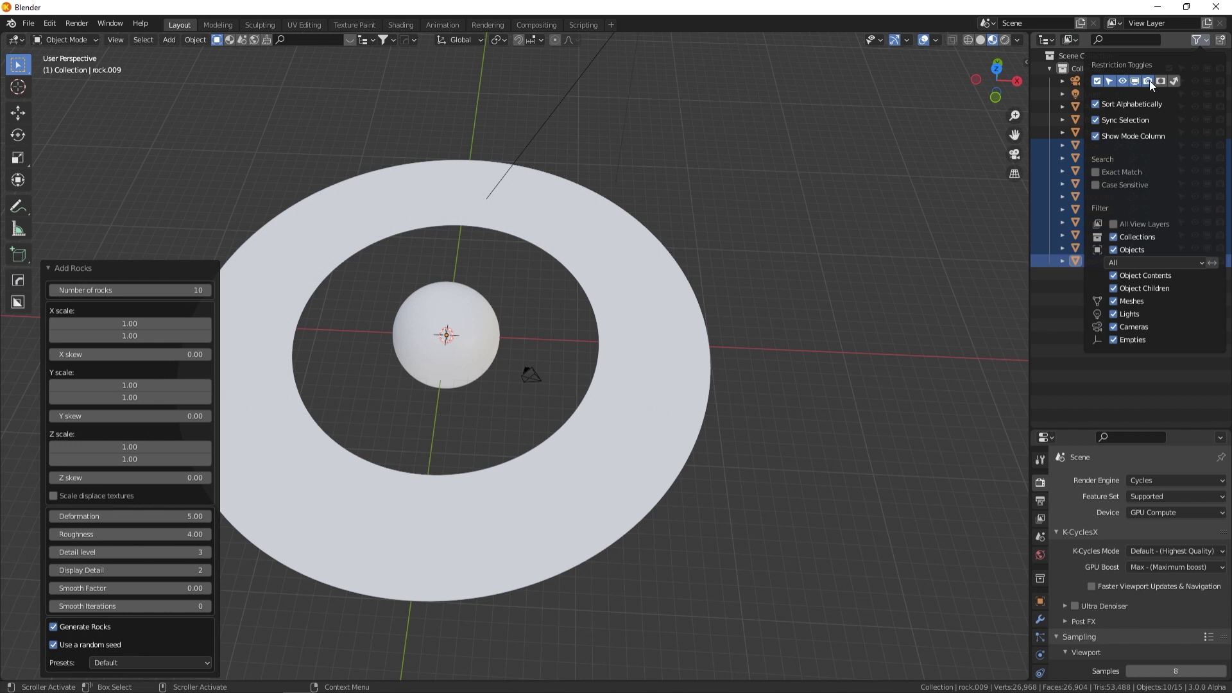
left_click(1109, 82)
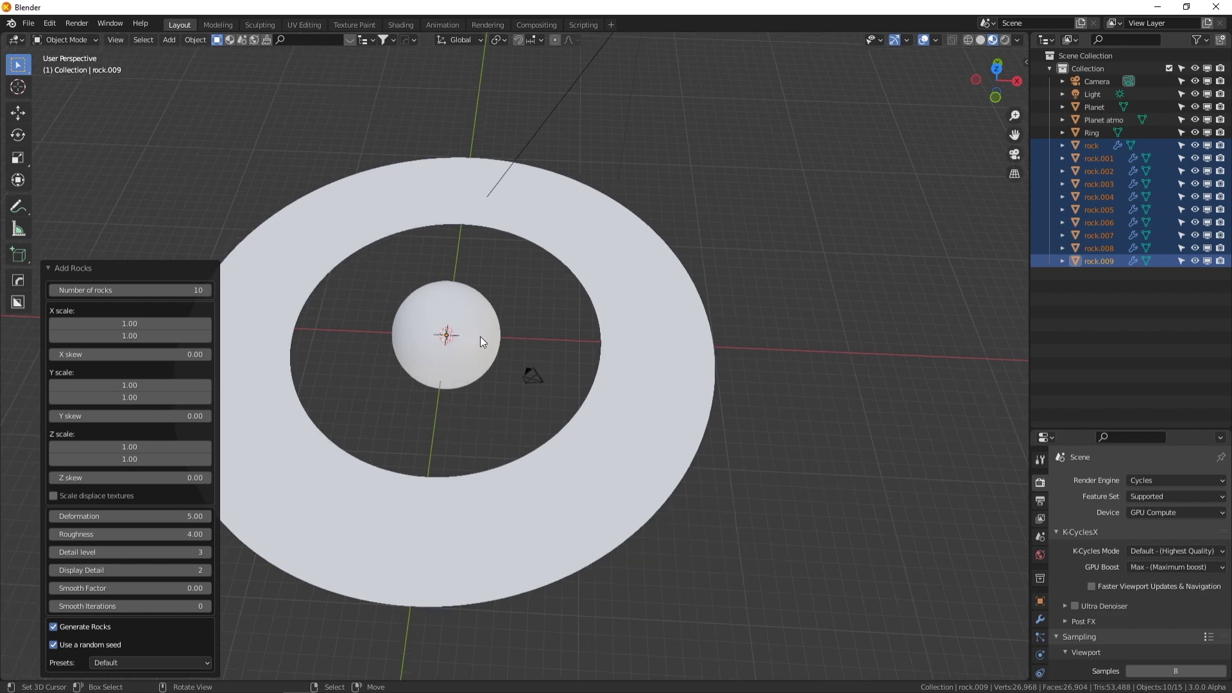
Frame the selected rocks and move all of them into a new collection named Rocks
key("KP_Decimal")
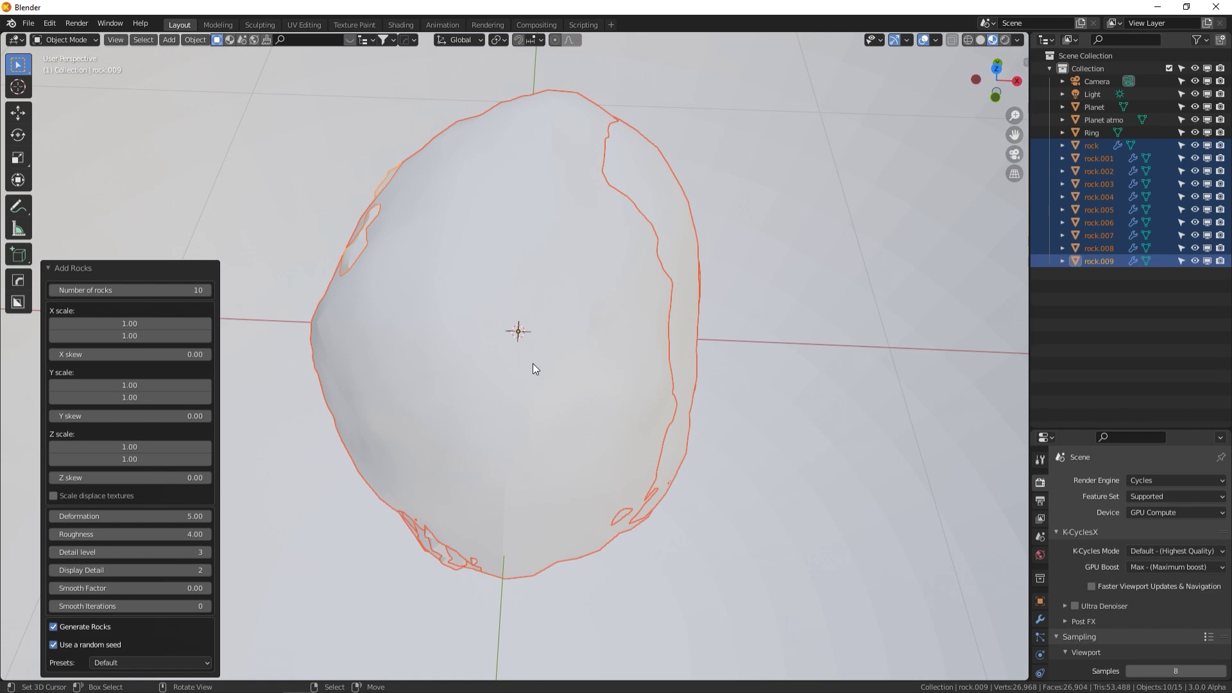
middle_click_drag(530, 375, 733, 313)
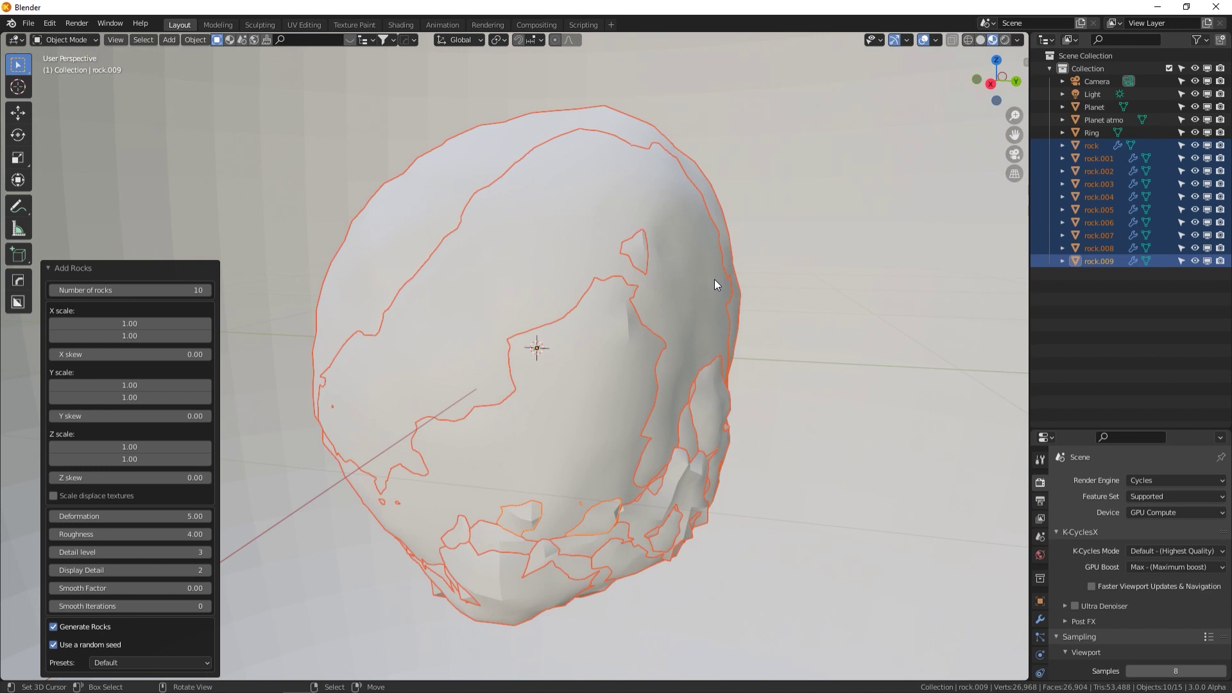
key("m")
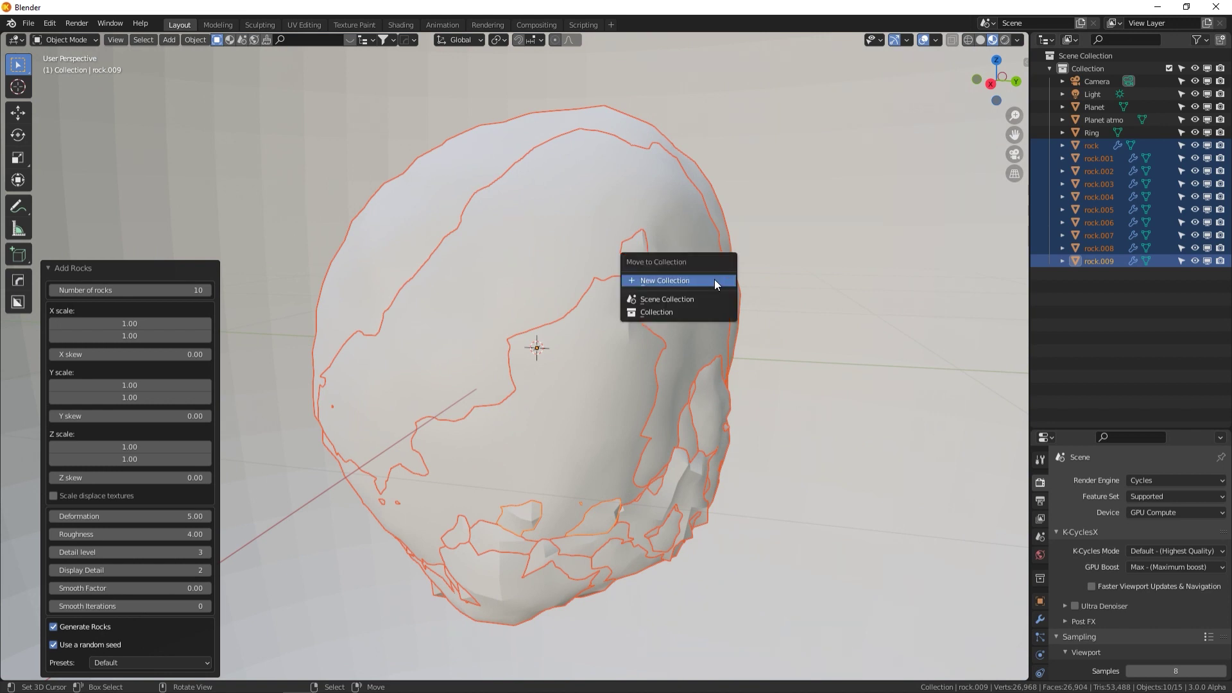
left_click(717, 284)
type("Rock")
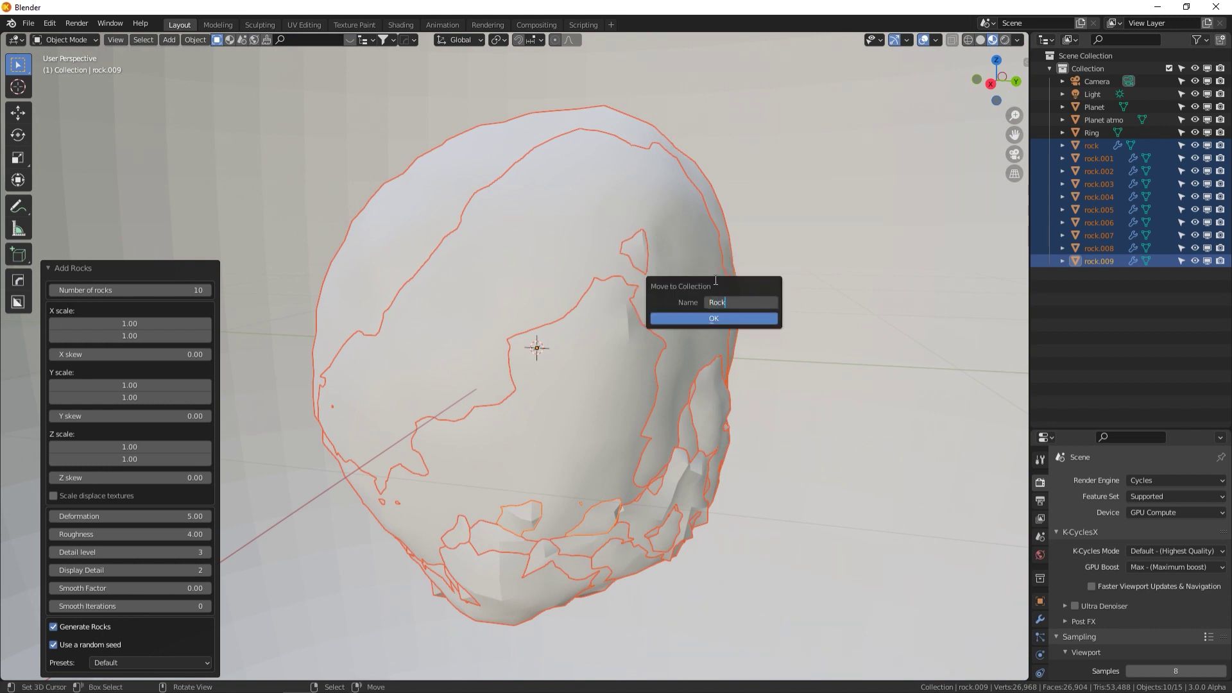
type("s")
left_click(760, 319)
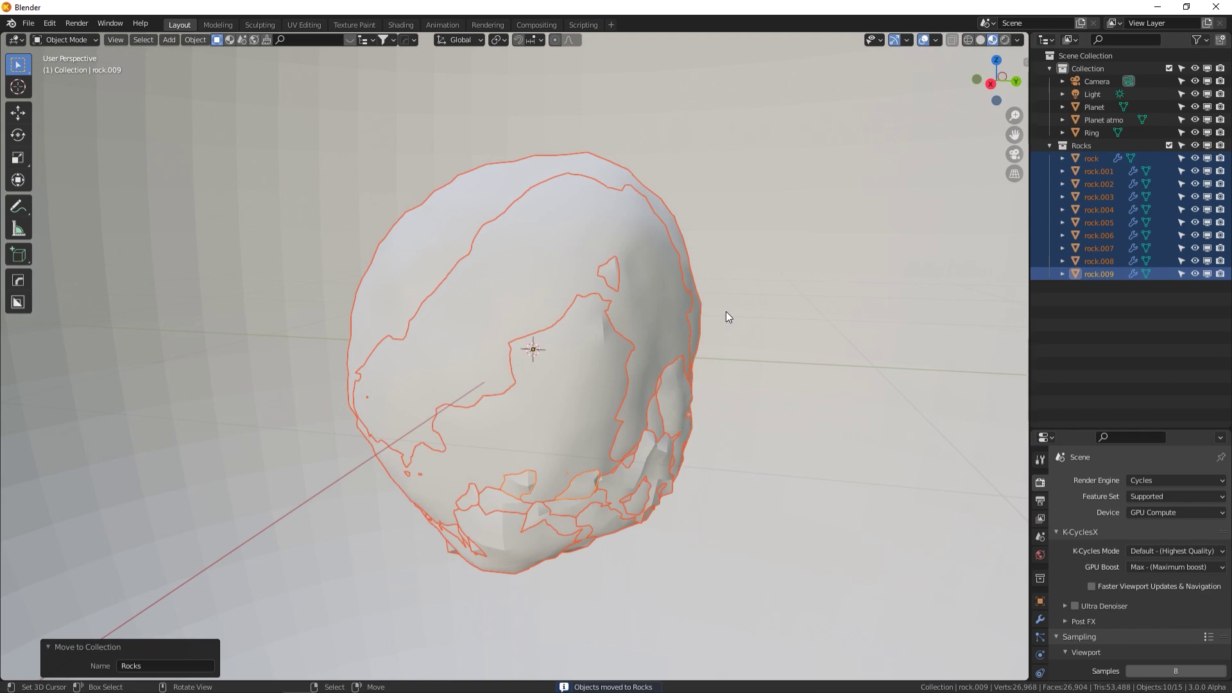
From the top view, move all the rocks about 40 m along the X axis, outside the ring
key("KP_7")
scroll(726, 317, "down", 15)
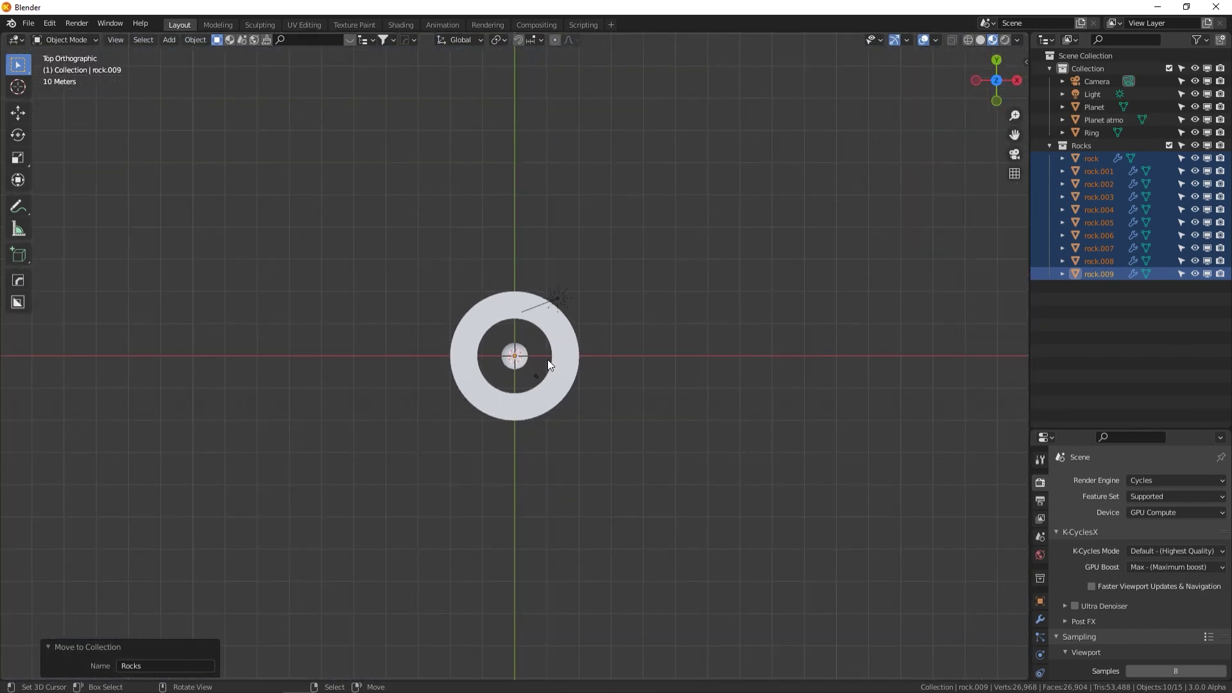
key("g")
key("x")
left_click(677, 363)
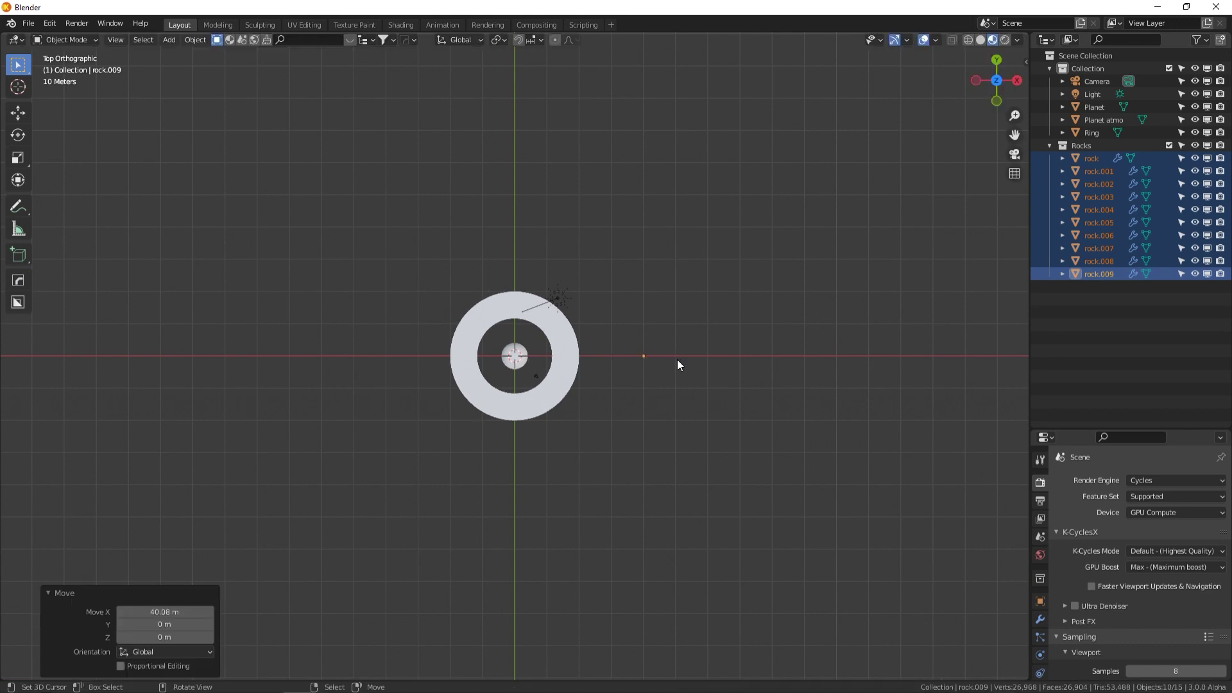
Spread the ten stacked rocks into a row of separate rocks along the X axis
scroll(678, 364, "up", 1)
scroll(677, 364, "up", 4)
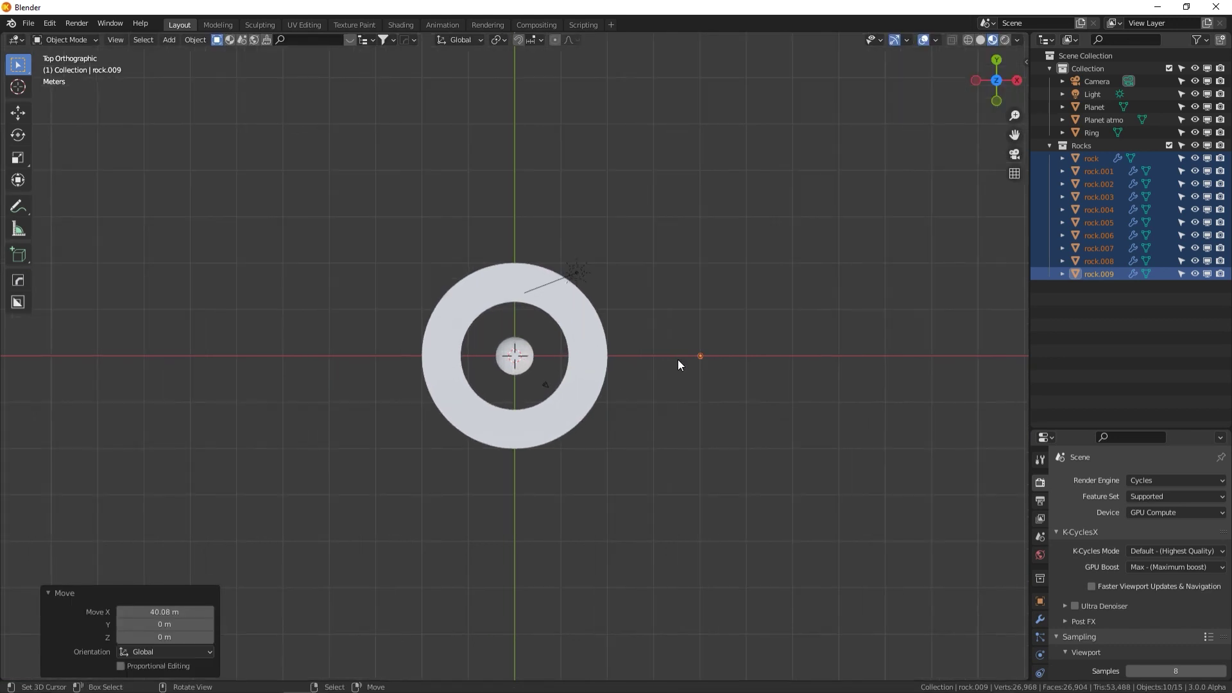
middle_click_drag(759, 366, 398, 378, "shift")
scroll(496, 383, "up", 8)
left_click(399, 376)
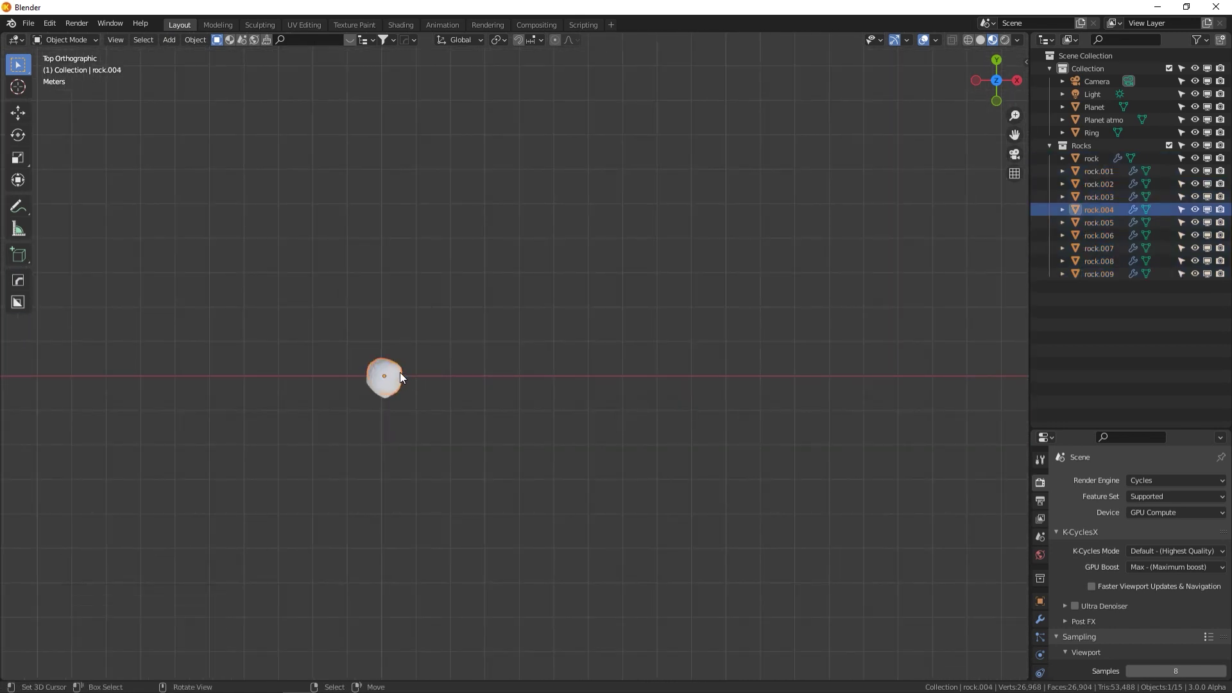
key("g")
left_click(460, 379)
left_click(407, 380)
key("g")
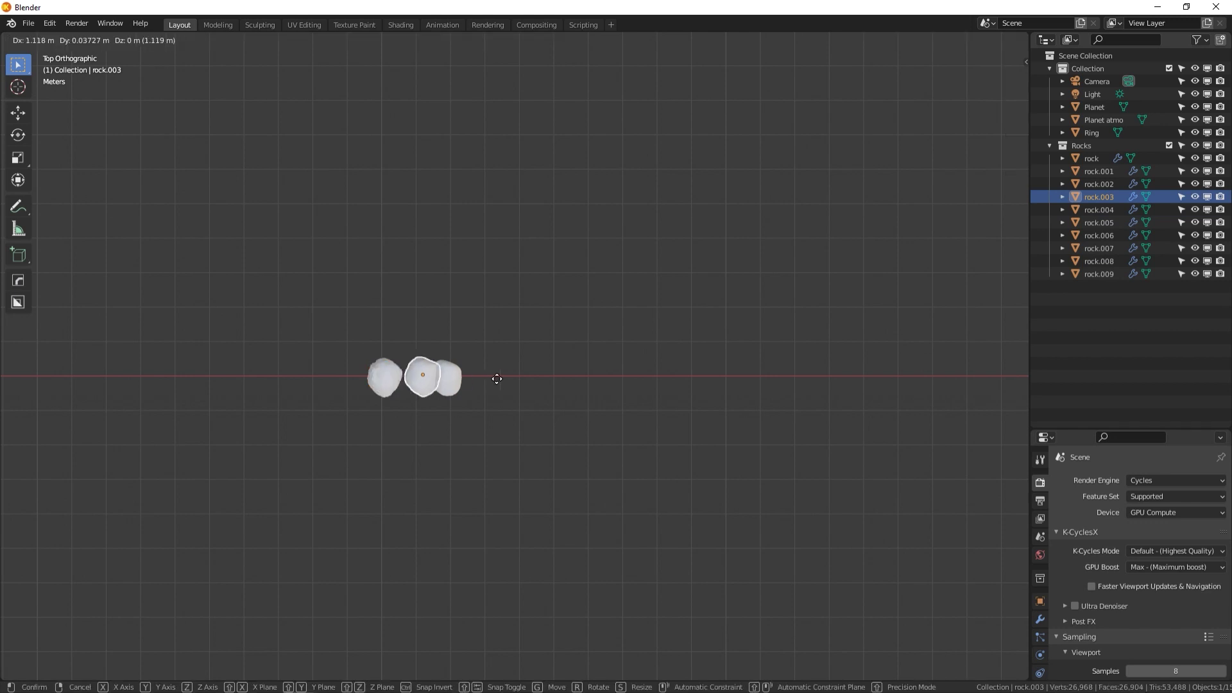
left_click(497, 379)
left_click(391, 380)
key("g")
left_click(578, 383)
left_click(367, 378)
key("g")
left_click(629, 380)
left_click(402, 377)
key("g")
left_click(732, 374)
left_click(391, 375)
key("g")
left_click(787, 380)
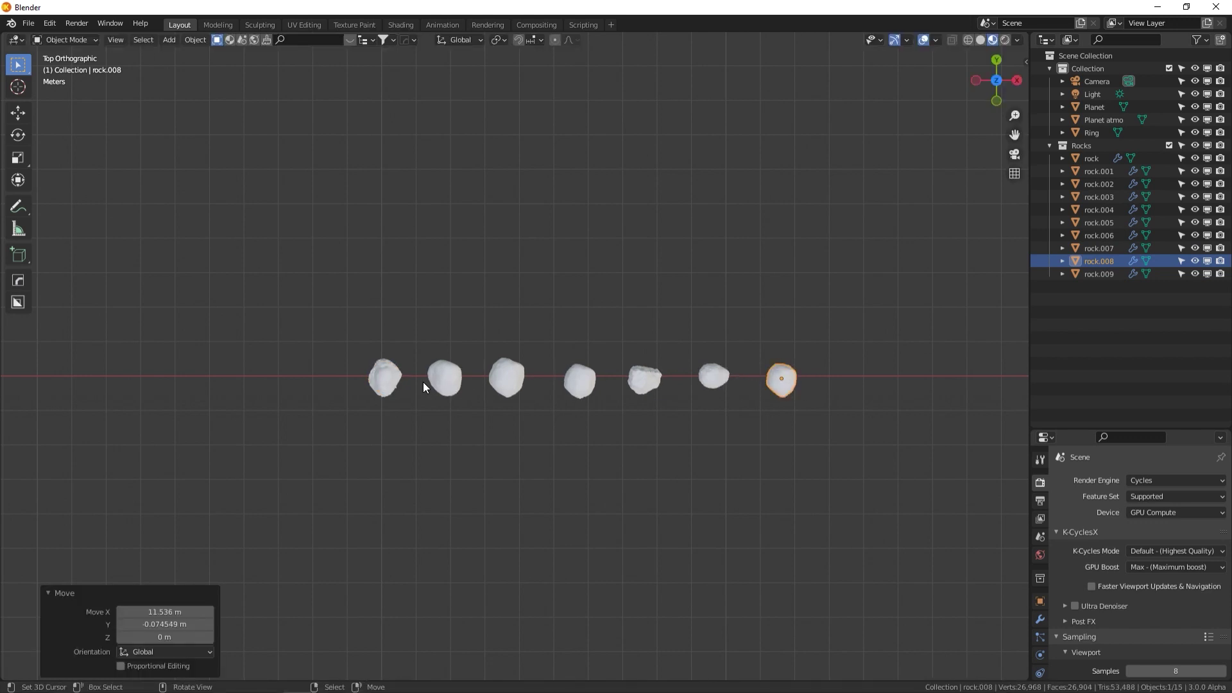
left_click(386, 378)
key("g")
left_click(829, 378)
left_click(384, 378)
key("g")
left_click(877, 380)
left_click(385, 377)
key("g")
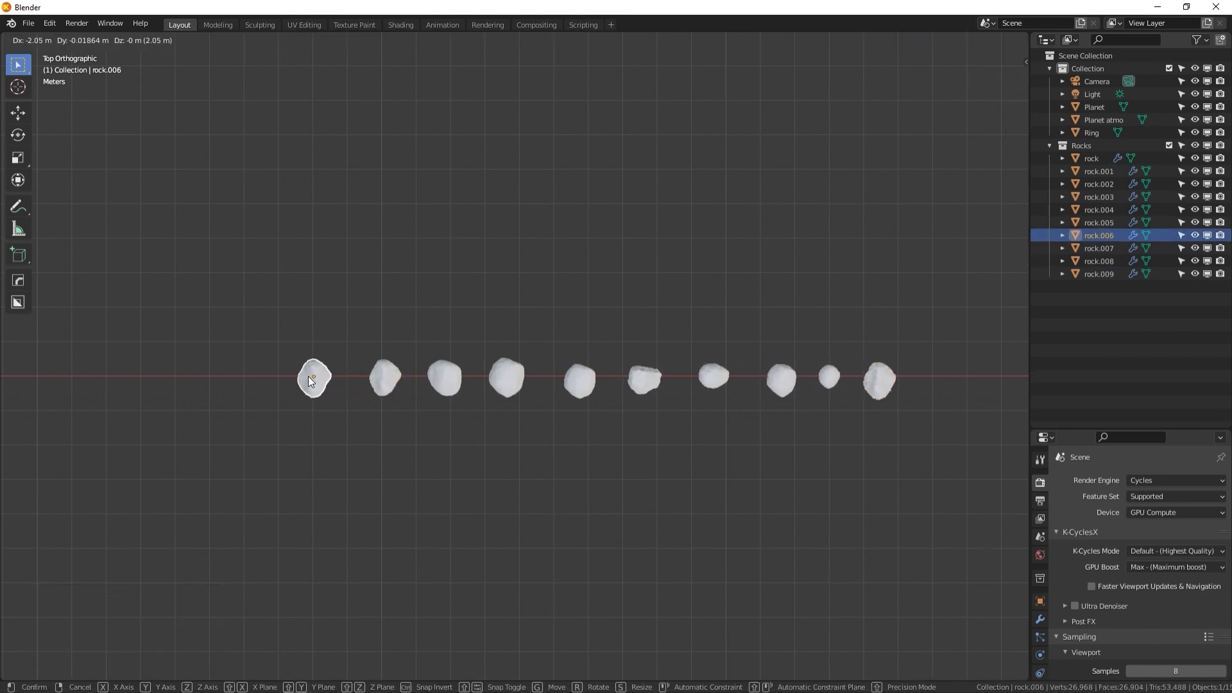
left_click(310, 380)
Move rock.002 out of the row and back into its place
left_click(385, 377)
key("g")
left_click(251, 378)
key("g")
left_click(390, 381)
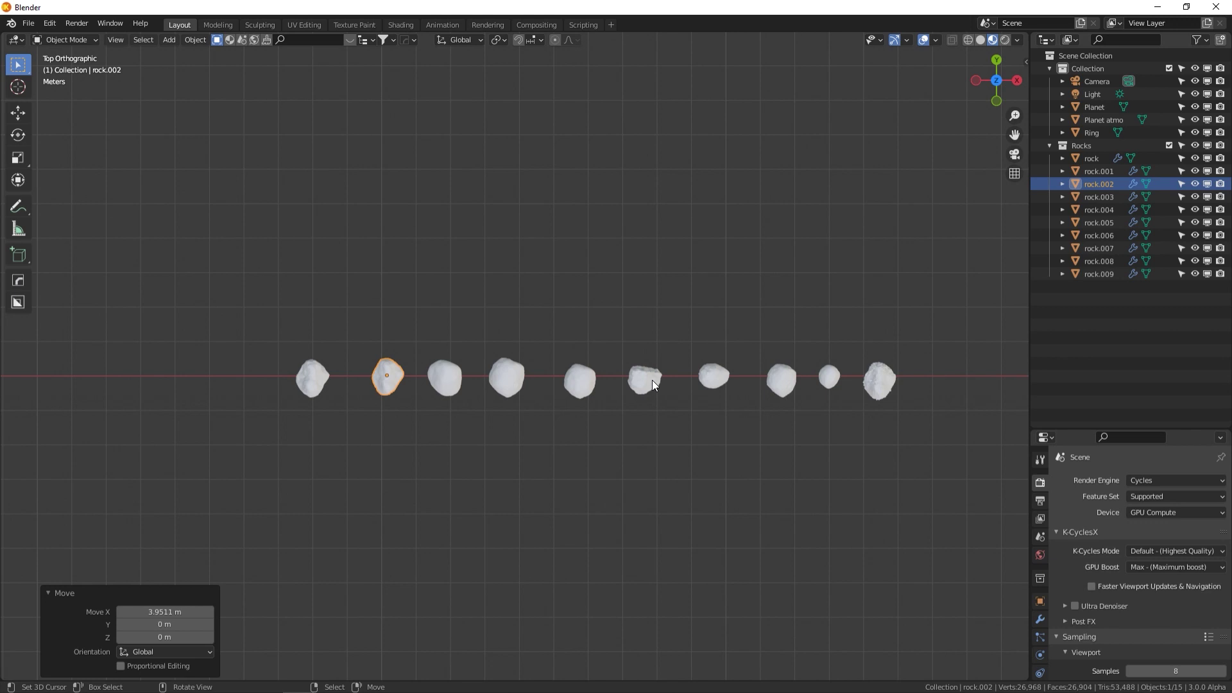
In Edit Mode, shrink the meshes of rock.002 and the first rock to roughly half their size
key("Tab")
key("s")
left_click(653, 335)
key("Tab")
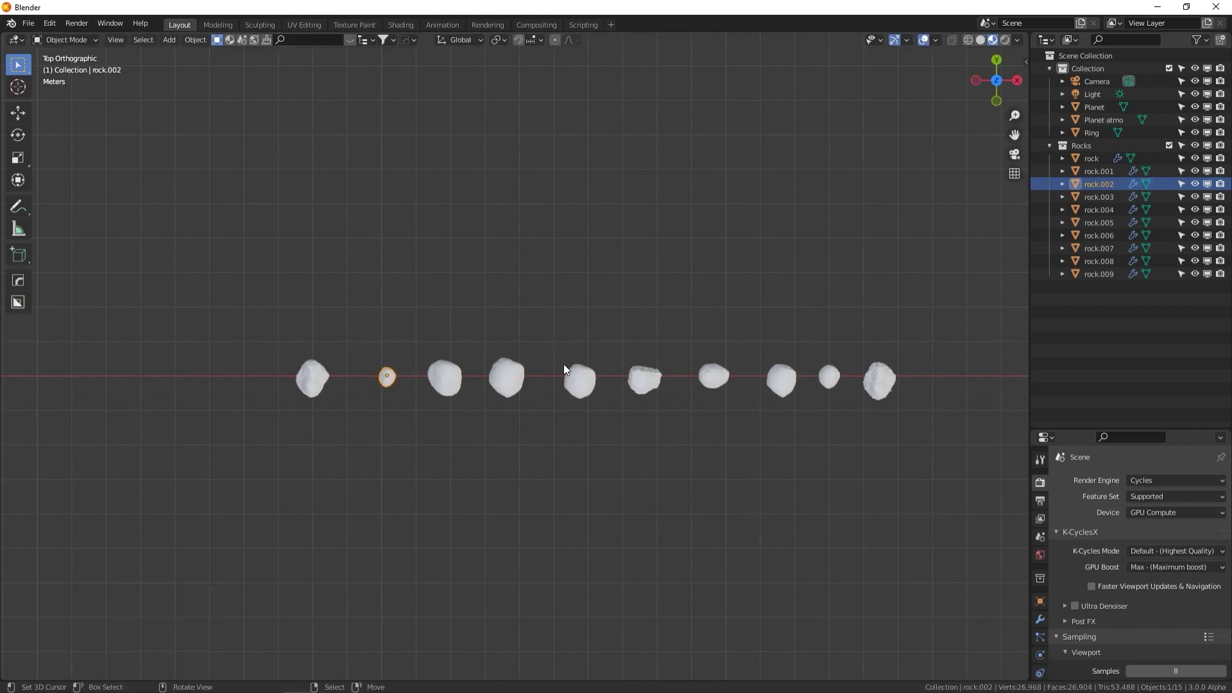
left_click(589, 388)
key("Tab")
key("s")
left_click(658, 346)
key("Tab")
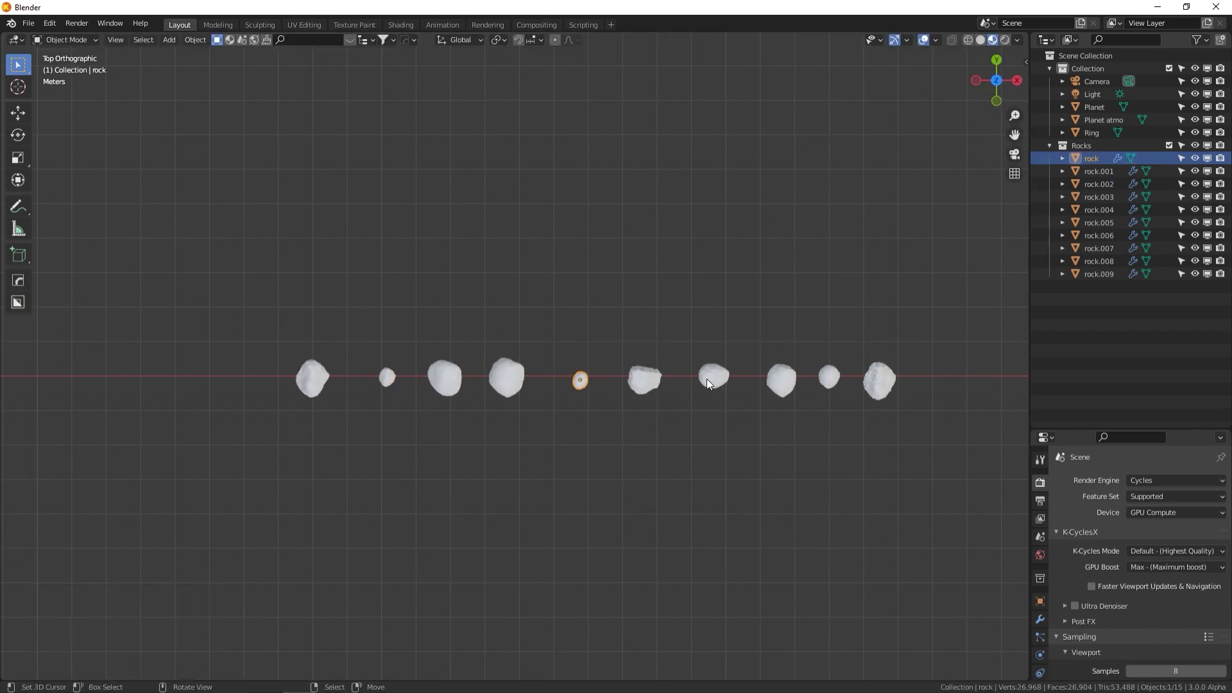
In Edit Mode, scale up the mesh of rock.007 by about 2.3
left_click(710, 378)
key("Tab")
key("s")
left_click(738, 417)
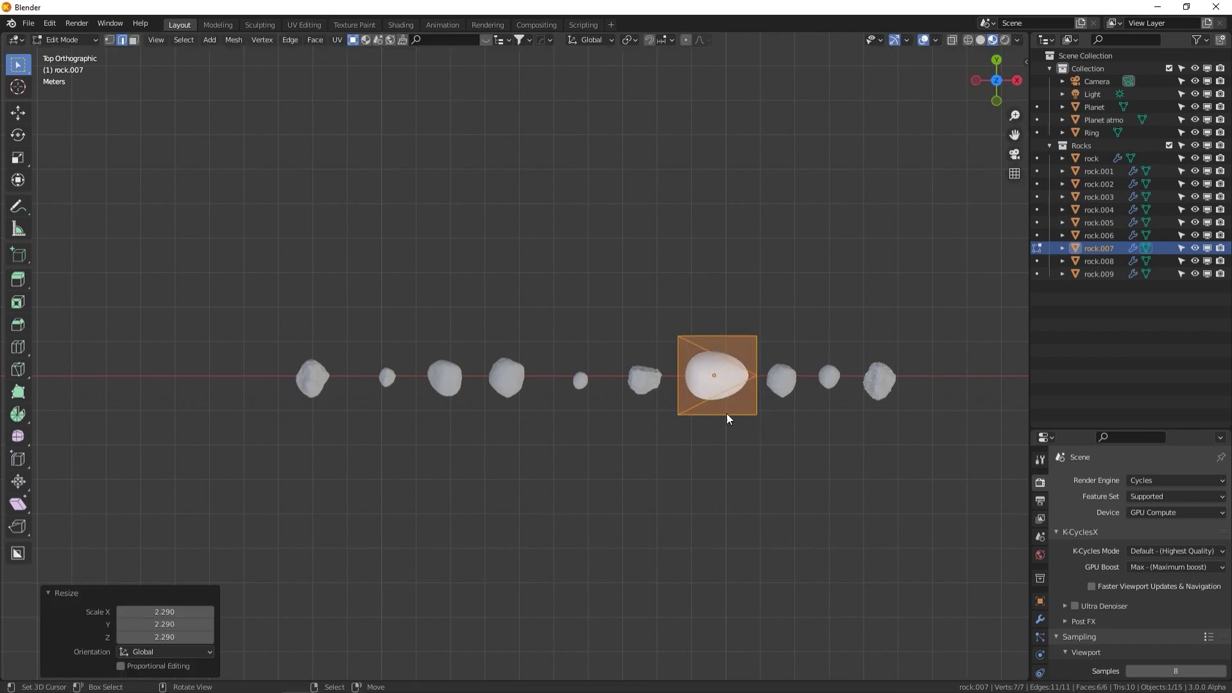
key("Tab")
In Edit Mode, stretch the mesh of rock.009 along the X axis by about 1.7
left_click(645, 379)
key("Tab")
key("s")
key("x")
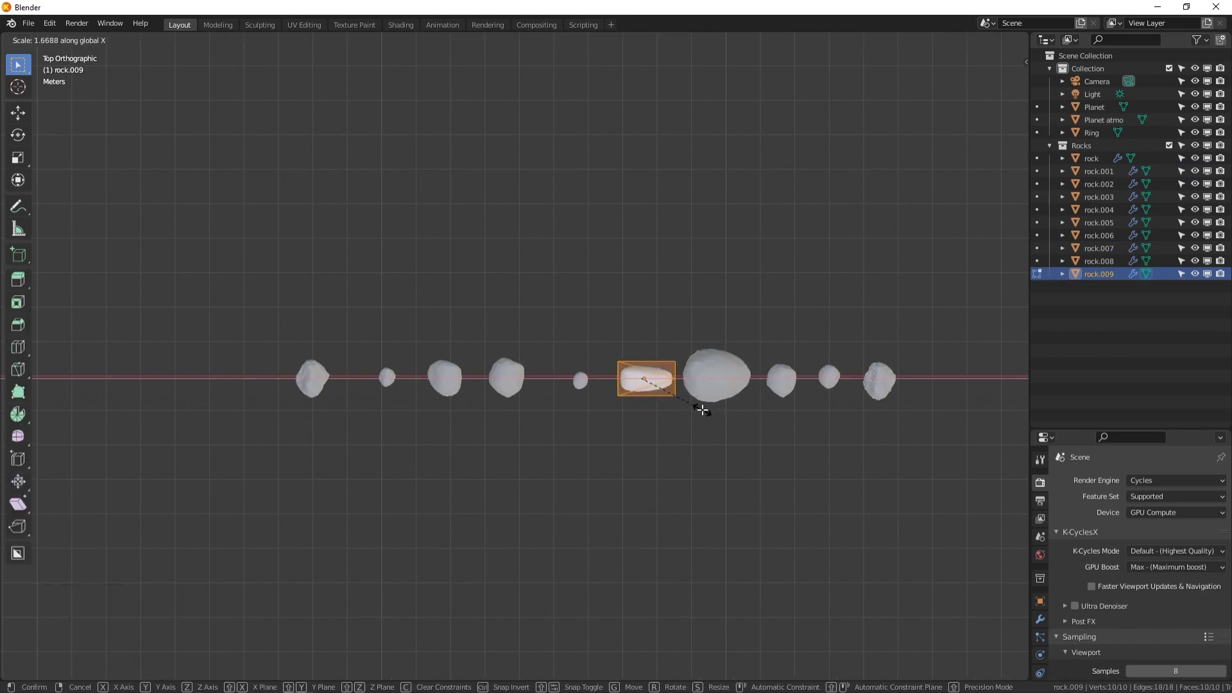
left_click(701, 407)
key("Tab")
In Edit Mode, stretch the mesh of rock.003 along the Y axis into an elongated rock
left_click(514, 391)
key("Tab")
key("s")
key("y")
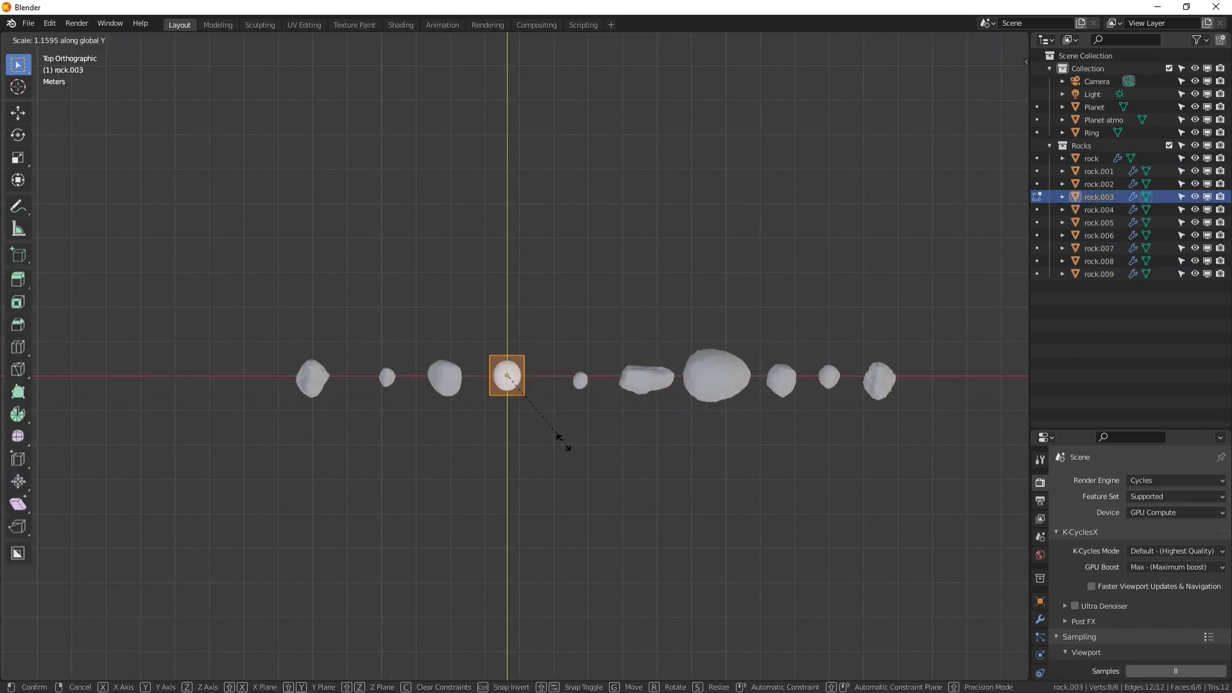
left_click(569, 476)
key("Tab")
In Edit Mode, stretch the mesh of rock.005 along the Z axis into a tall rock
left_click(883, 398)
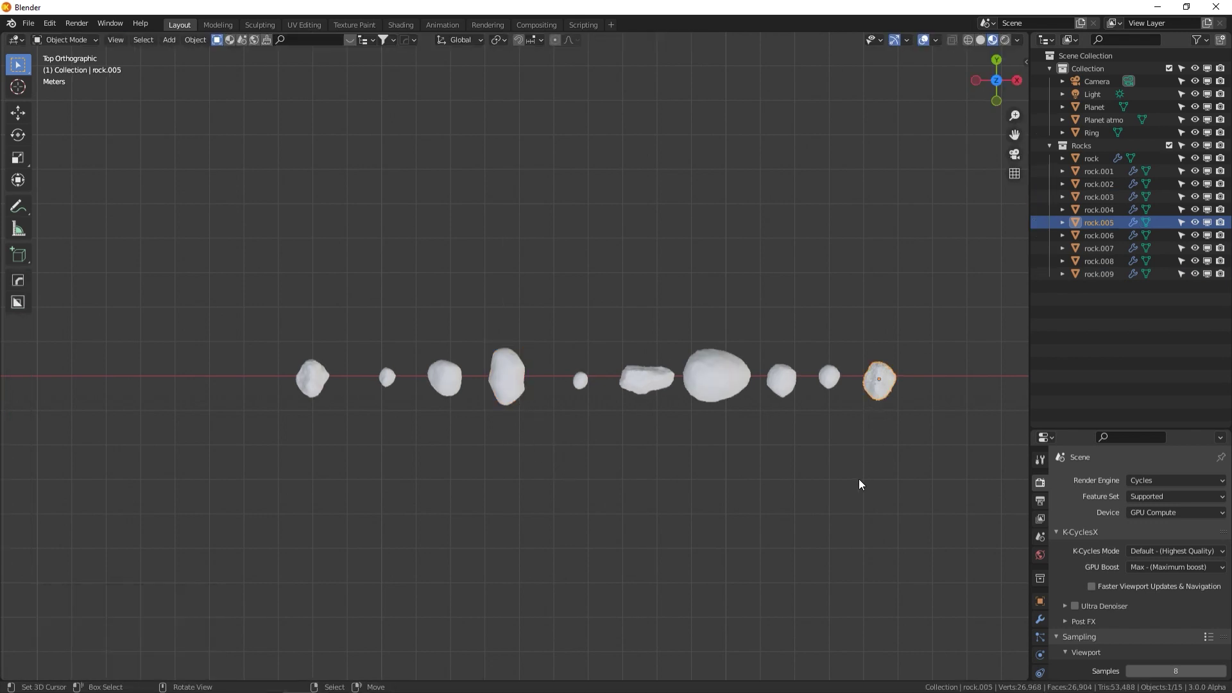
key("Tab")
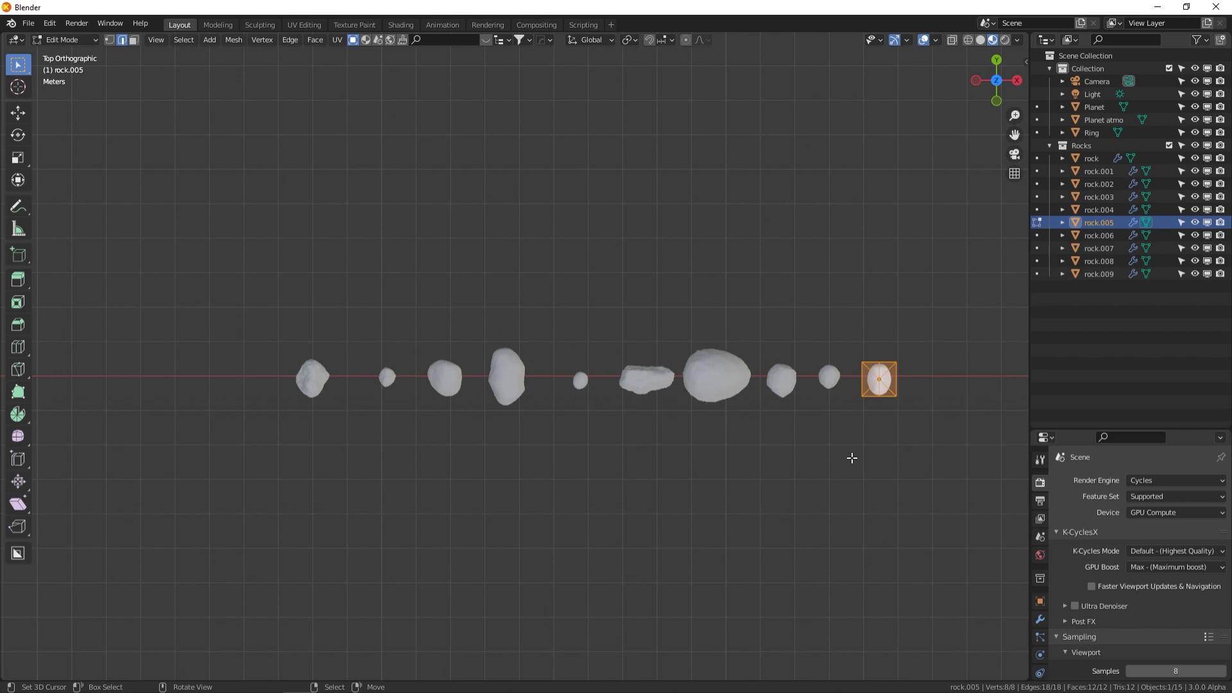
middle_click_drag(861, 462, 888, 503)
key("s")
key("z")
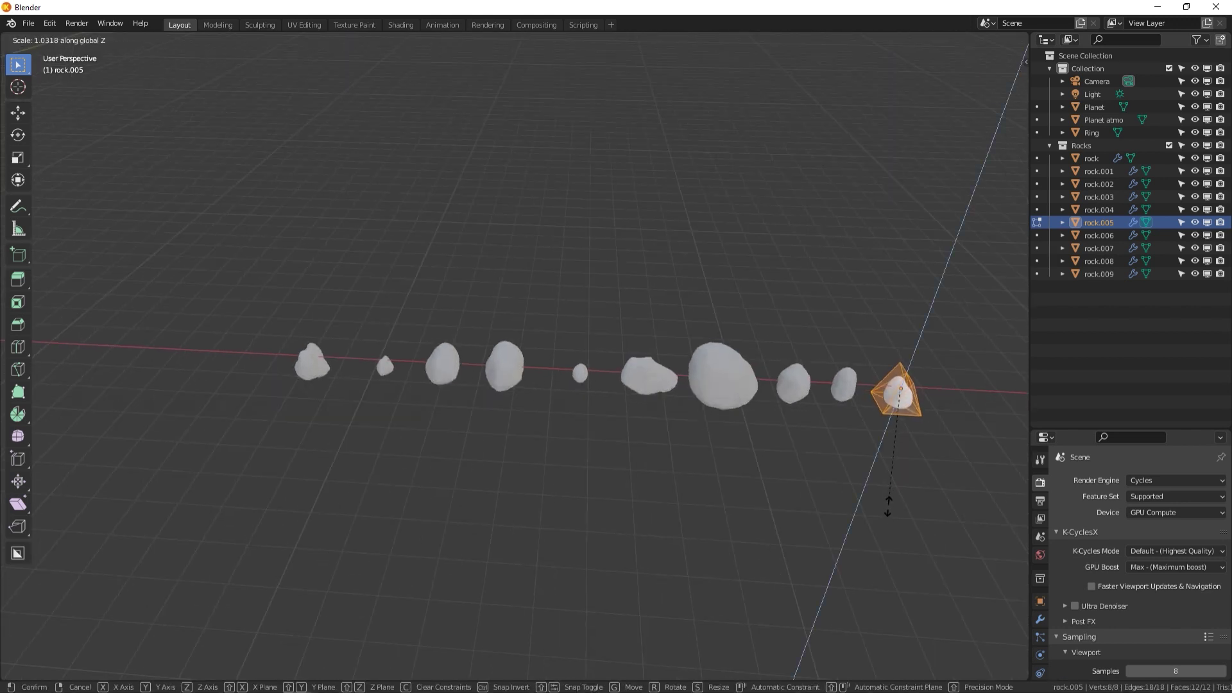
left_click(884, 595)
key("Tab")
Create a new material named Rock on rock.005
middle_click_drag(822, 457, 632, 406)
scroll(632, 407, "down", 3)
middle_click_drag(822, 371, 665, 356)
scroll(642, 356, "up", 3)
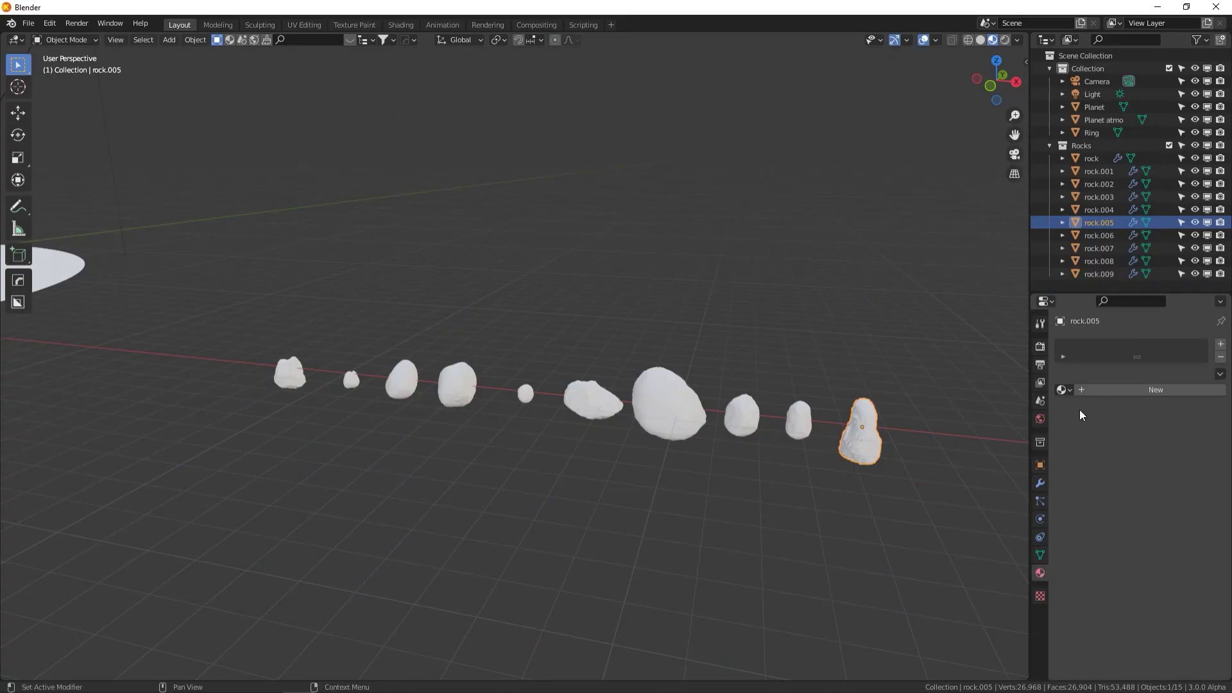
double_click(1098, 391)
type("Rock")
key("Return")
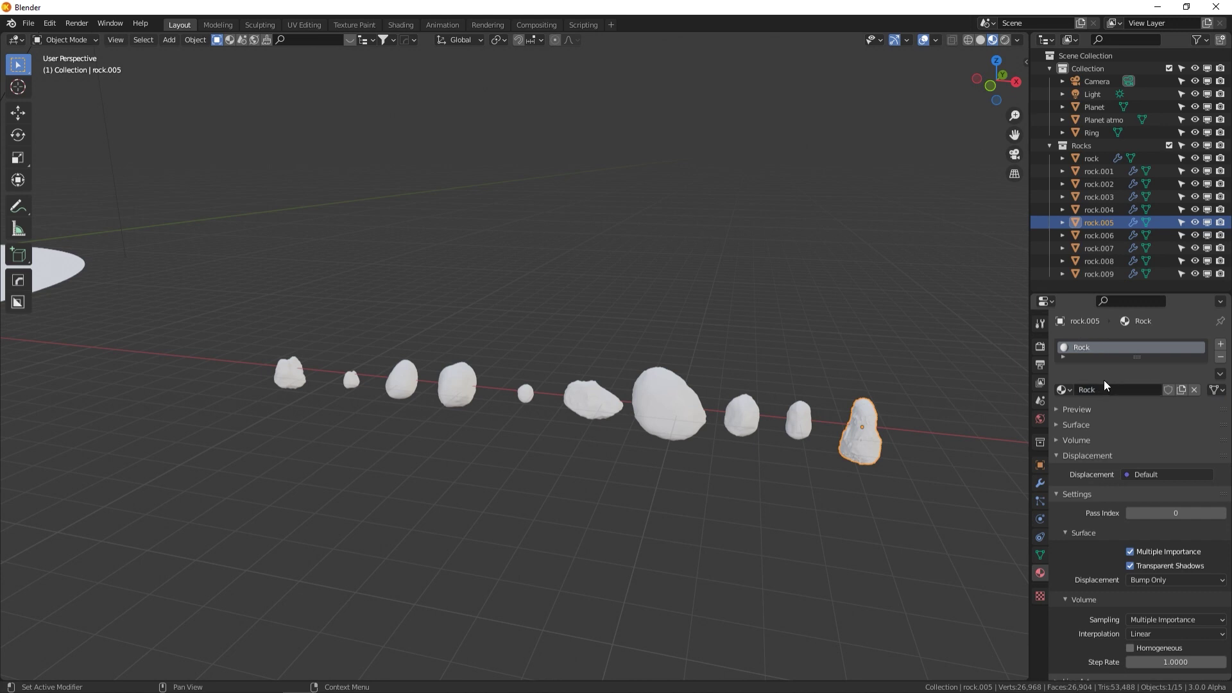
Select all ten rocks with rock.005 active and link its material to the others
middle_click_drag(709, 481, 732, 475)
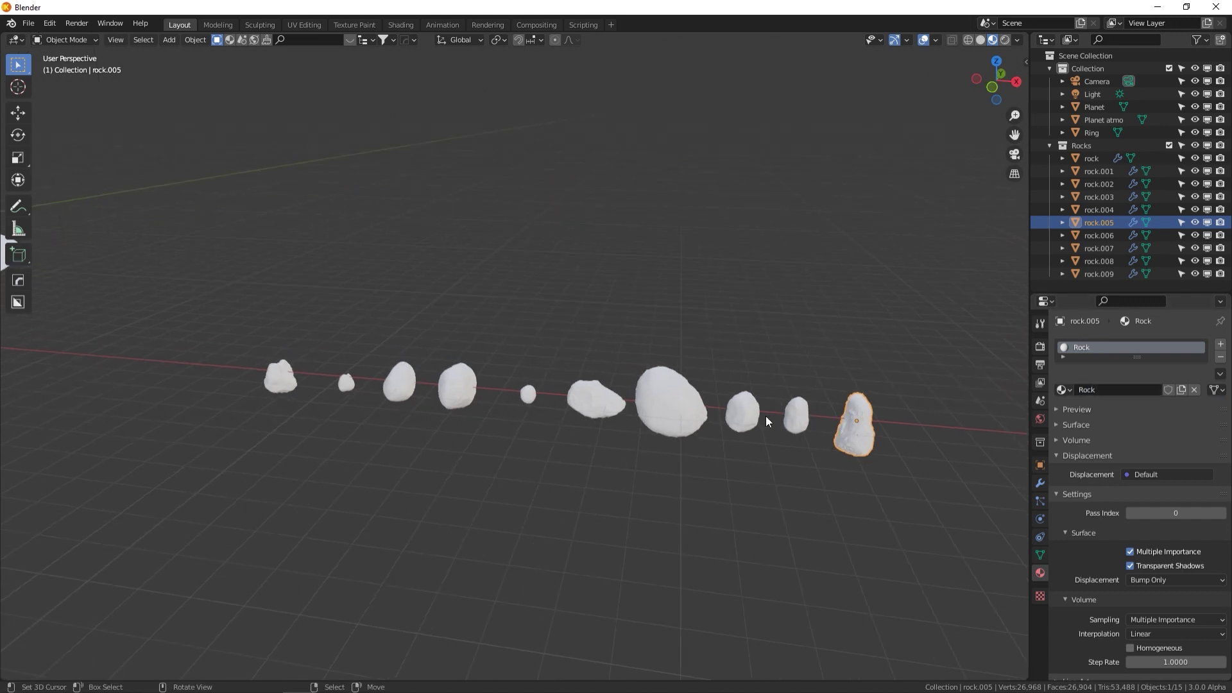
left_click_drag(245, 349, 819, 453)
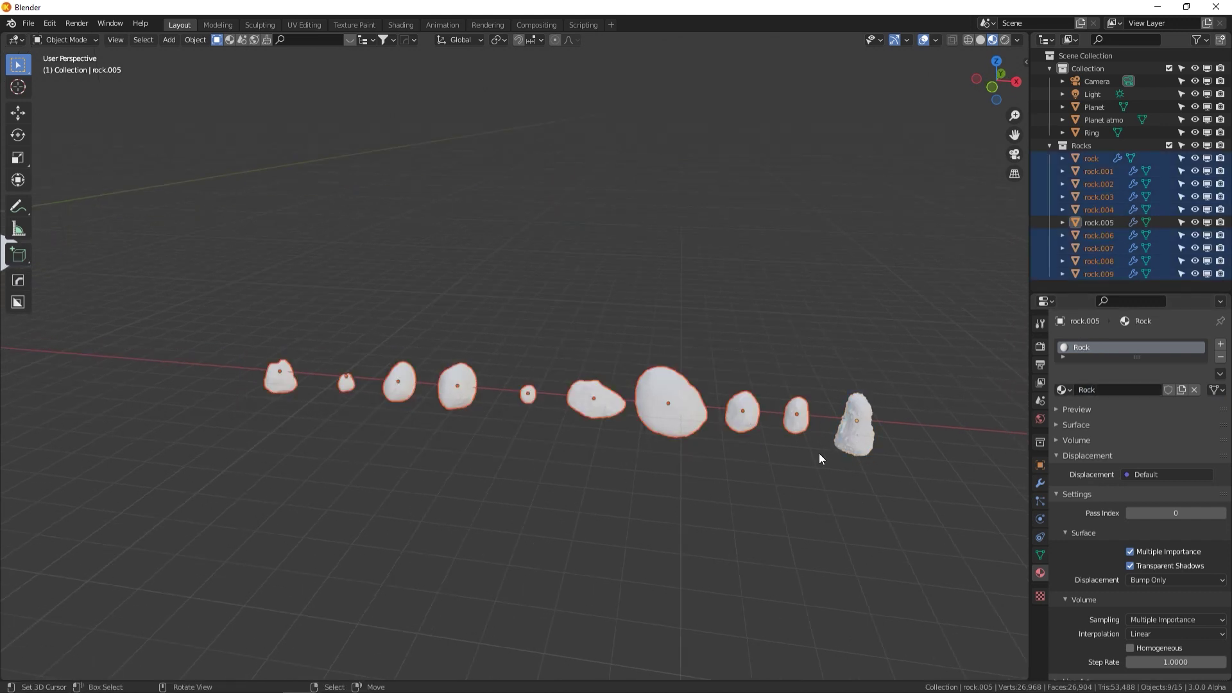
left_click(868, 430, "shift")
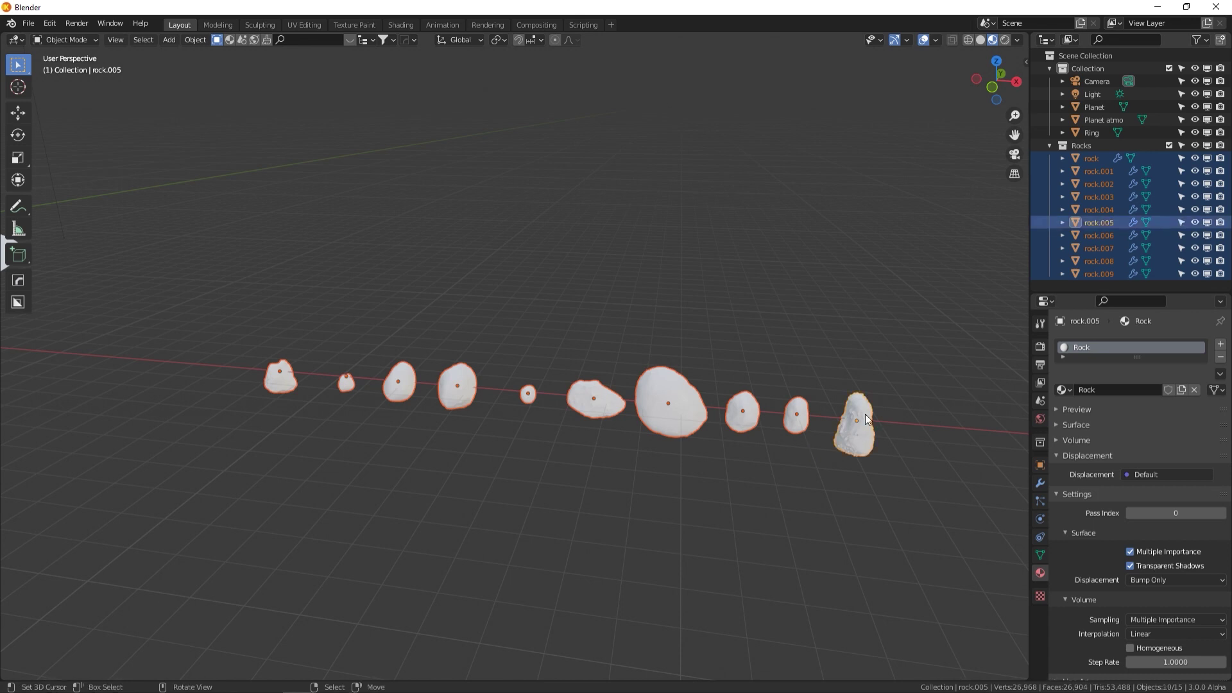
key("ctrl+l")
key("Down")
key("Down")
key("Return")
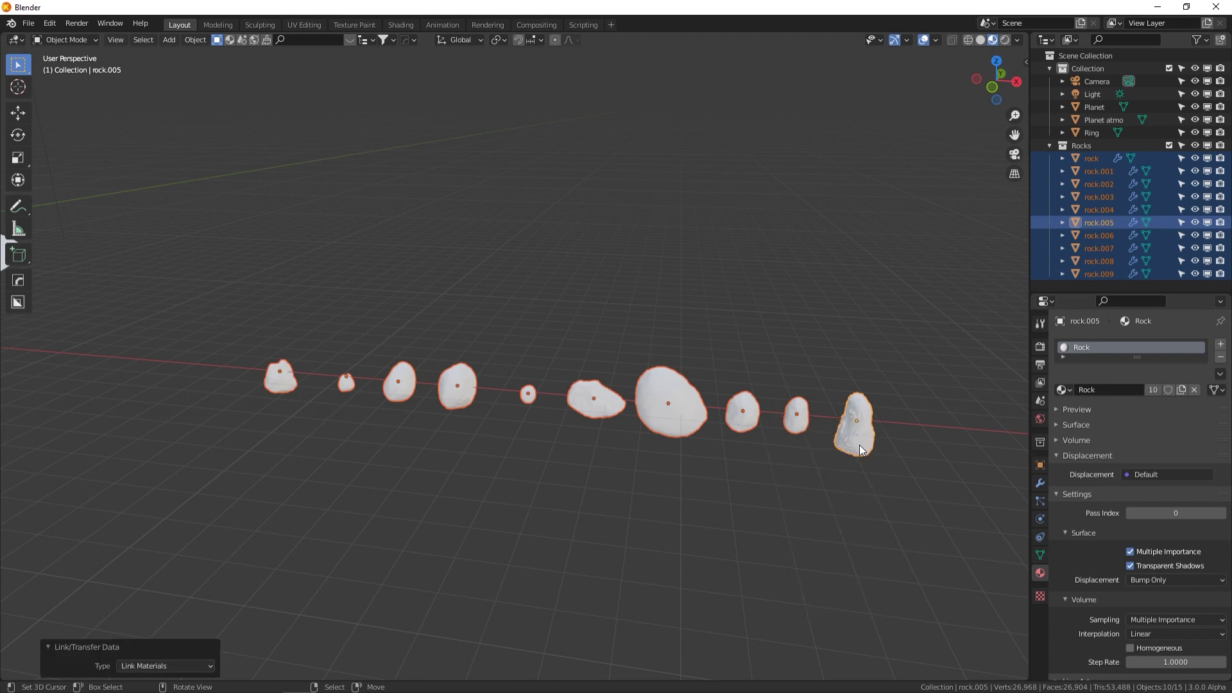
Check several individual rocks for the shared Rock material
left_click(768, 422)
left_click(683, 414)
left_click(574, 411)
left_click(798, 419)
left_click(681, 416)
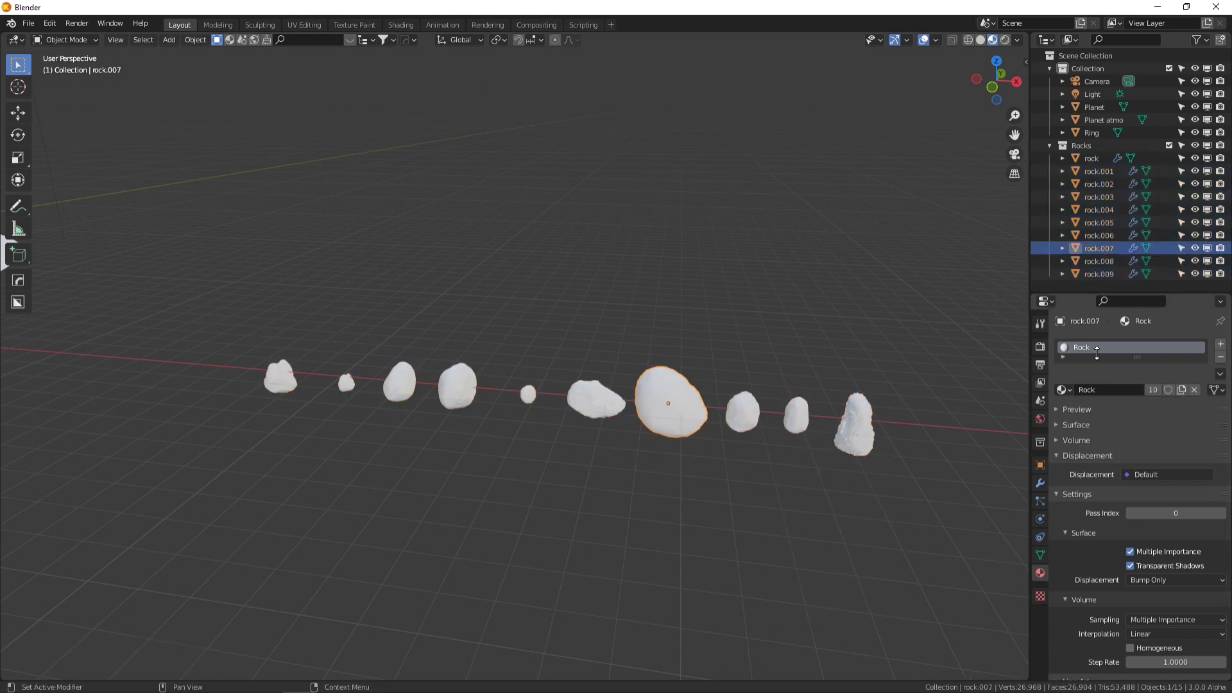
scroll(617, 407, "down", 5)
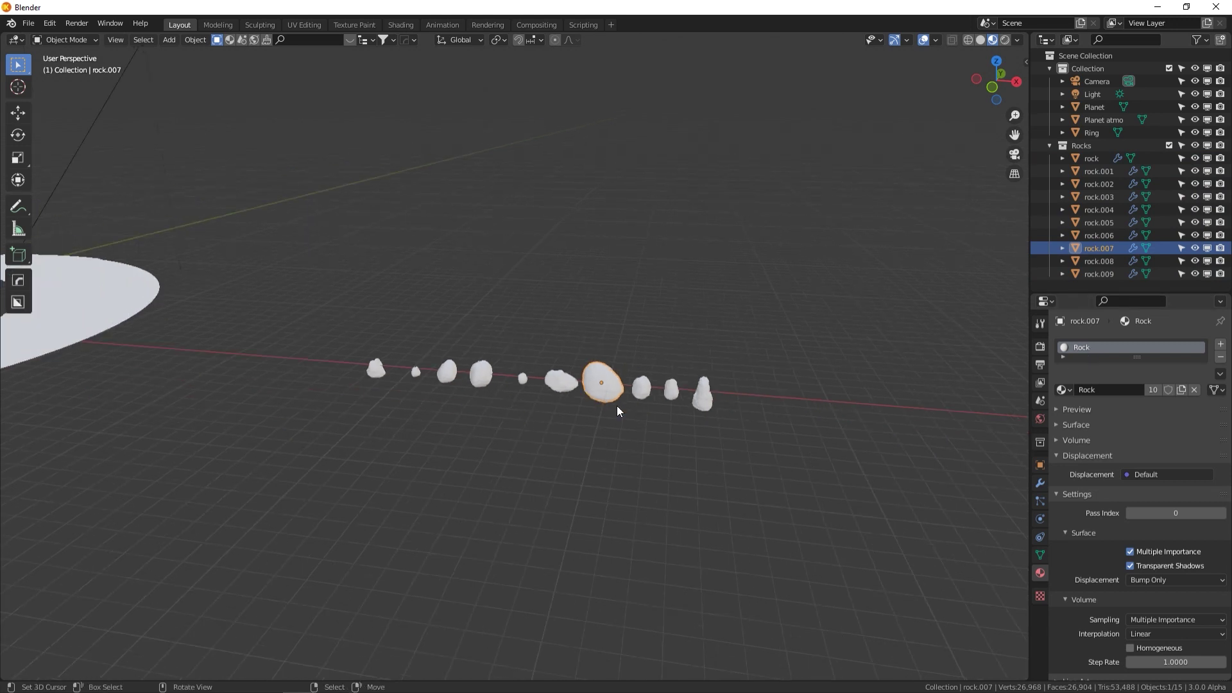
Select the ring, split the 3D viewport horizontally, turn the upper area into a Geometry Node Editor and create a new node tree
middle_click_drag(448, 394, 898, 428, "shift")
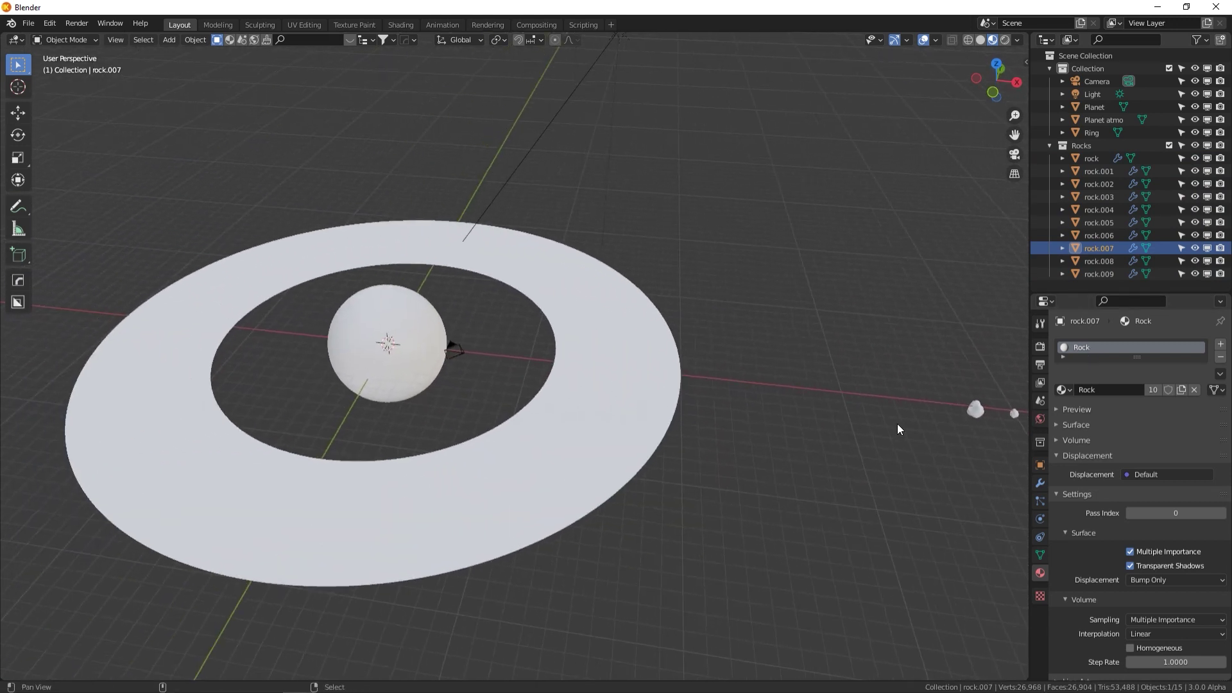
left_click(604, 362)
left_click_drag(1027, 33, 988, 273)
left_click(18, 40)
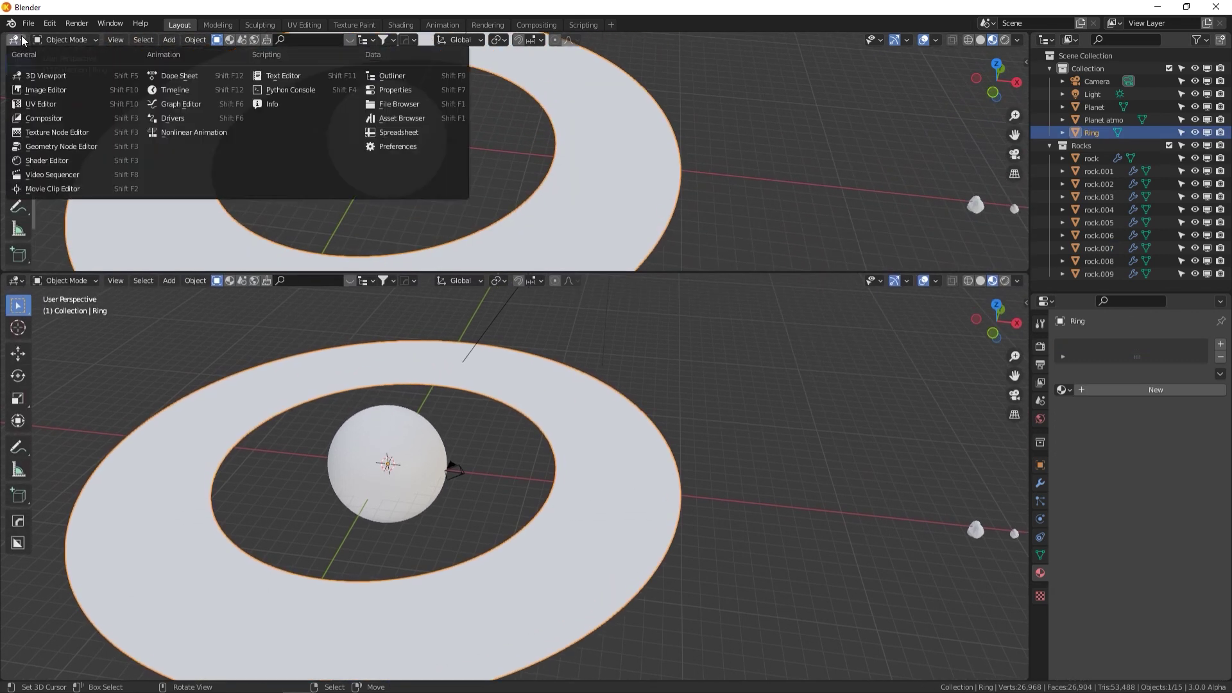
left_click(75, 145)
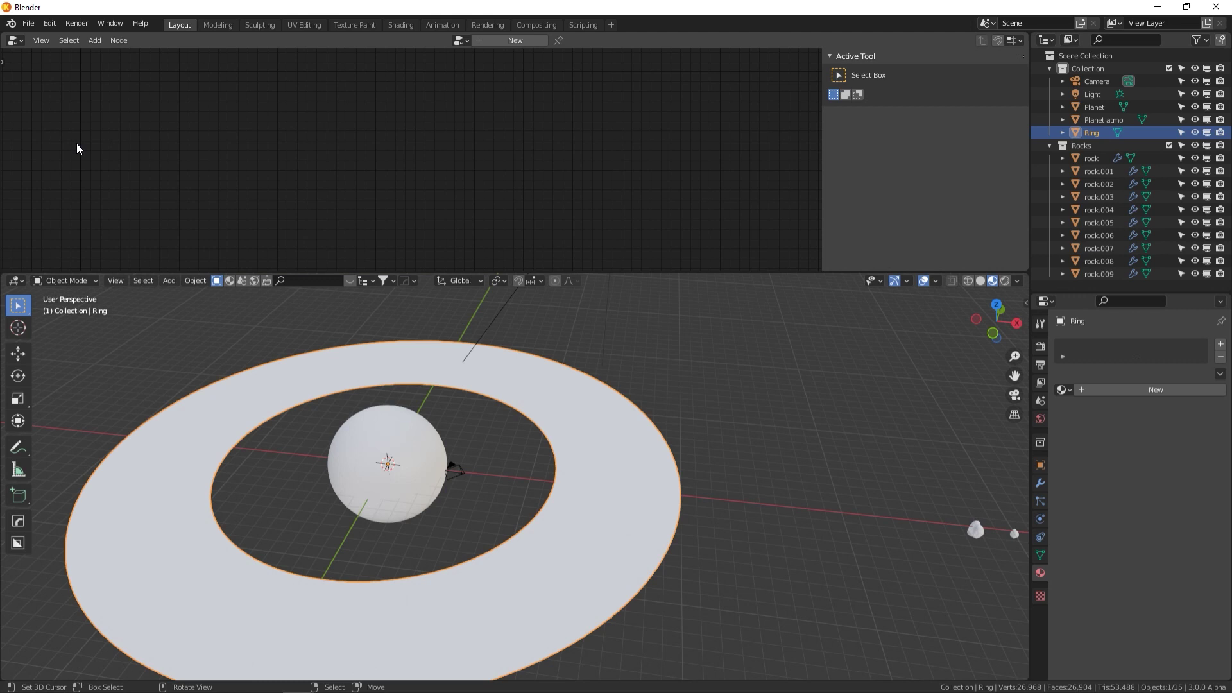
left_click(494, 40)
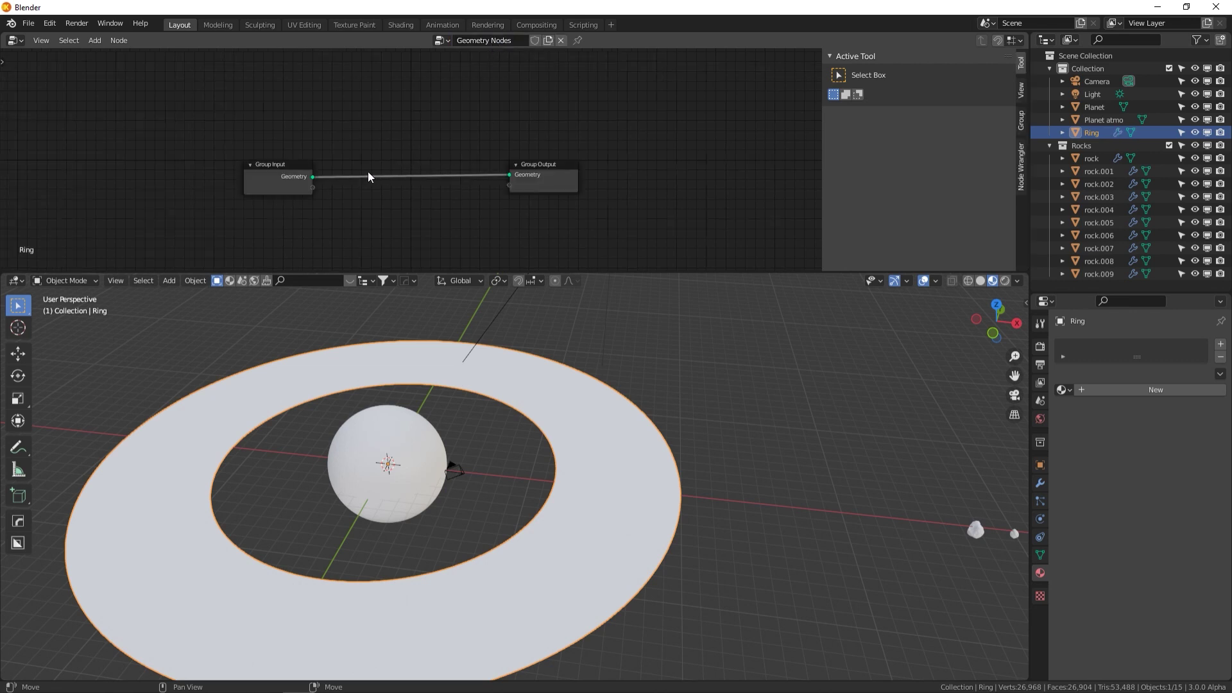
Collapse the node editor area, split the viewport again and reopen the Geometry Node Editor in the upper part
left_click_drag(1026, 272, 1024, 37)
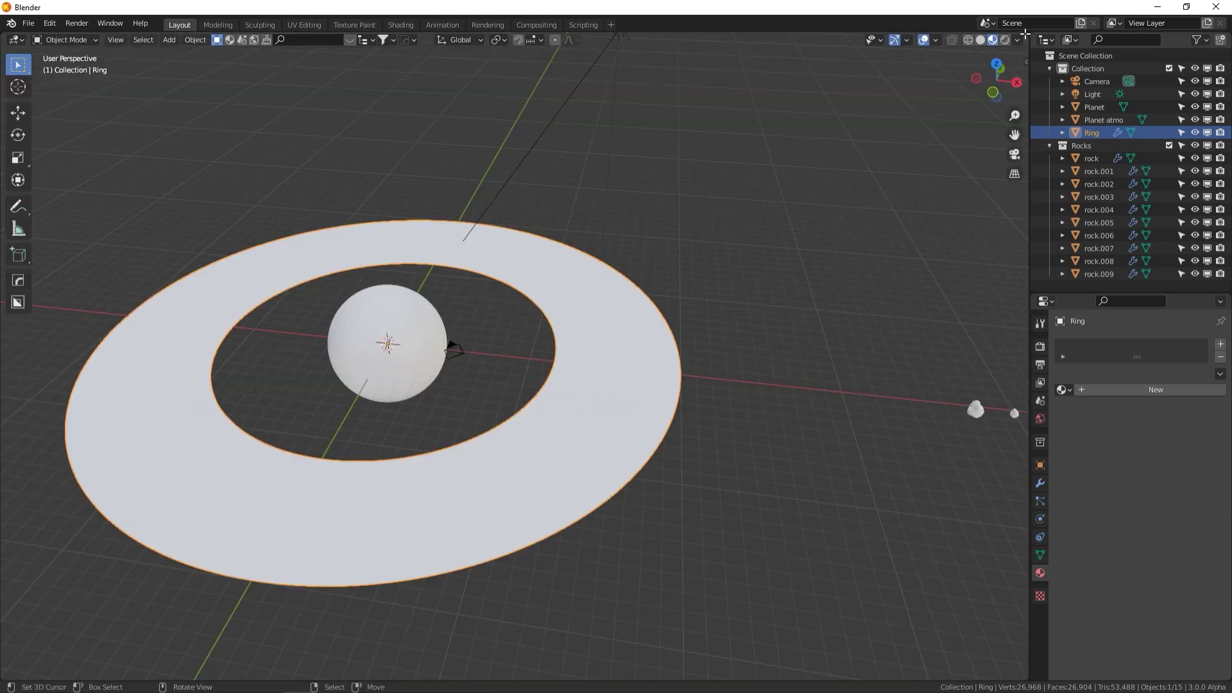
left_click_drag(1026, 38, 921, 275)
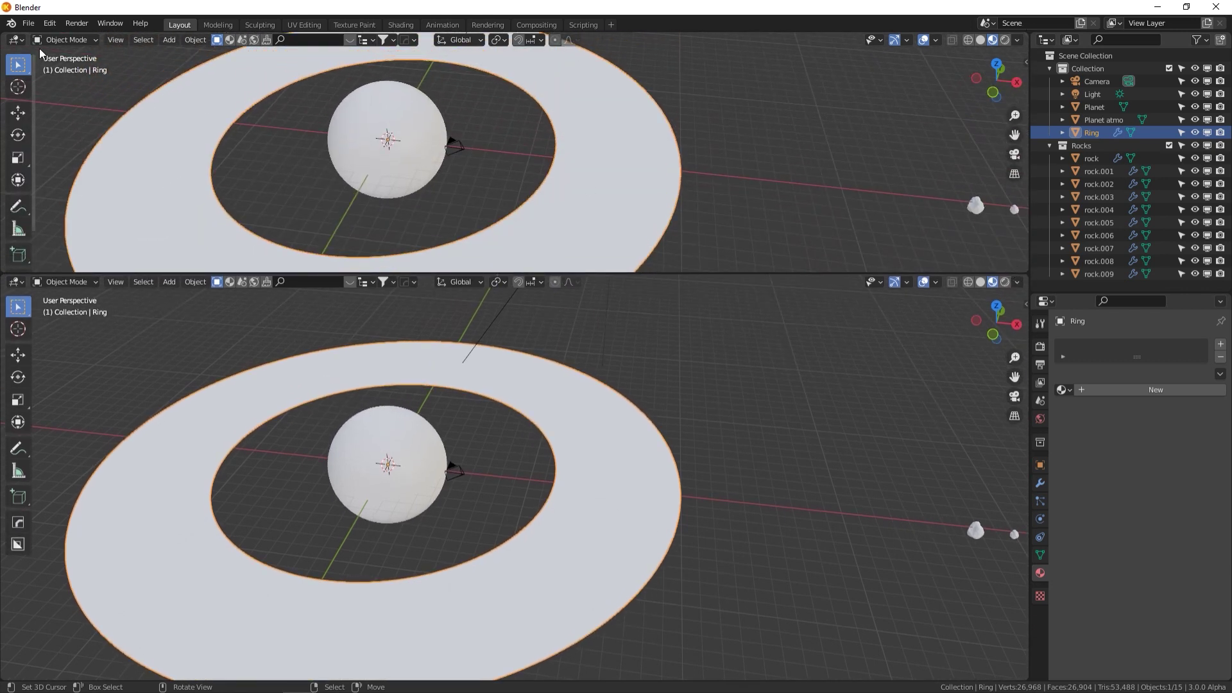
left_click(16, 40)
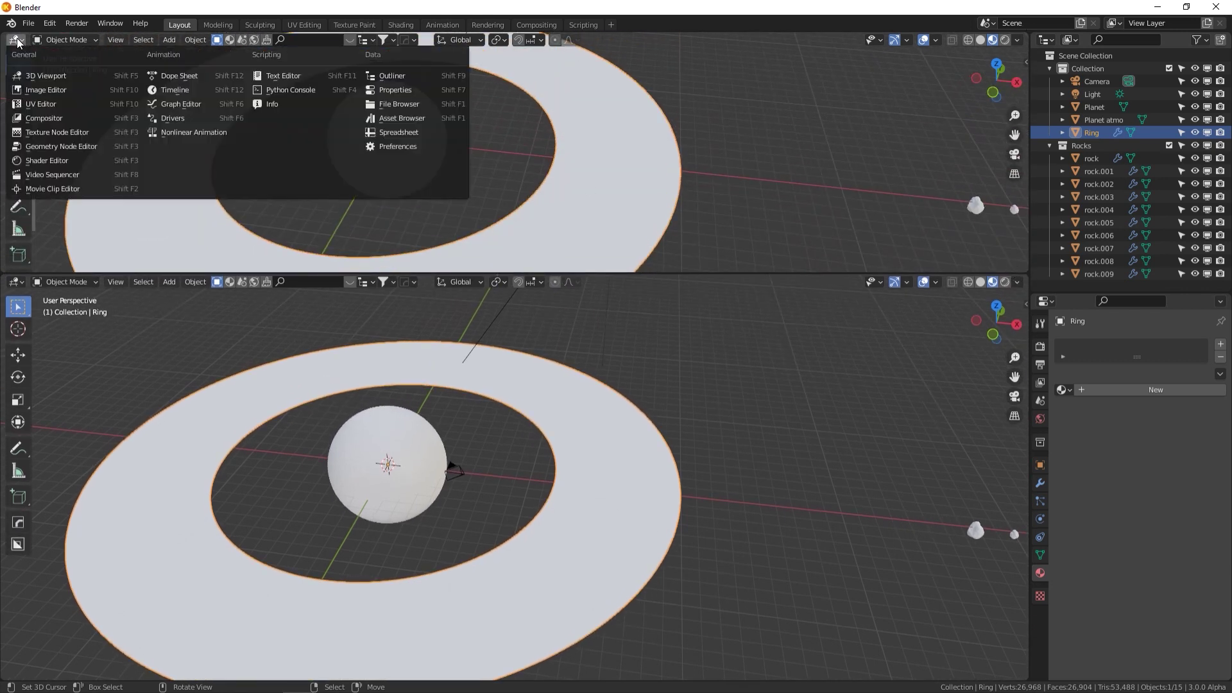
left_click(68, 147)
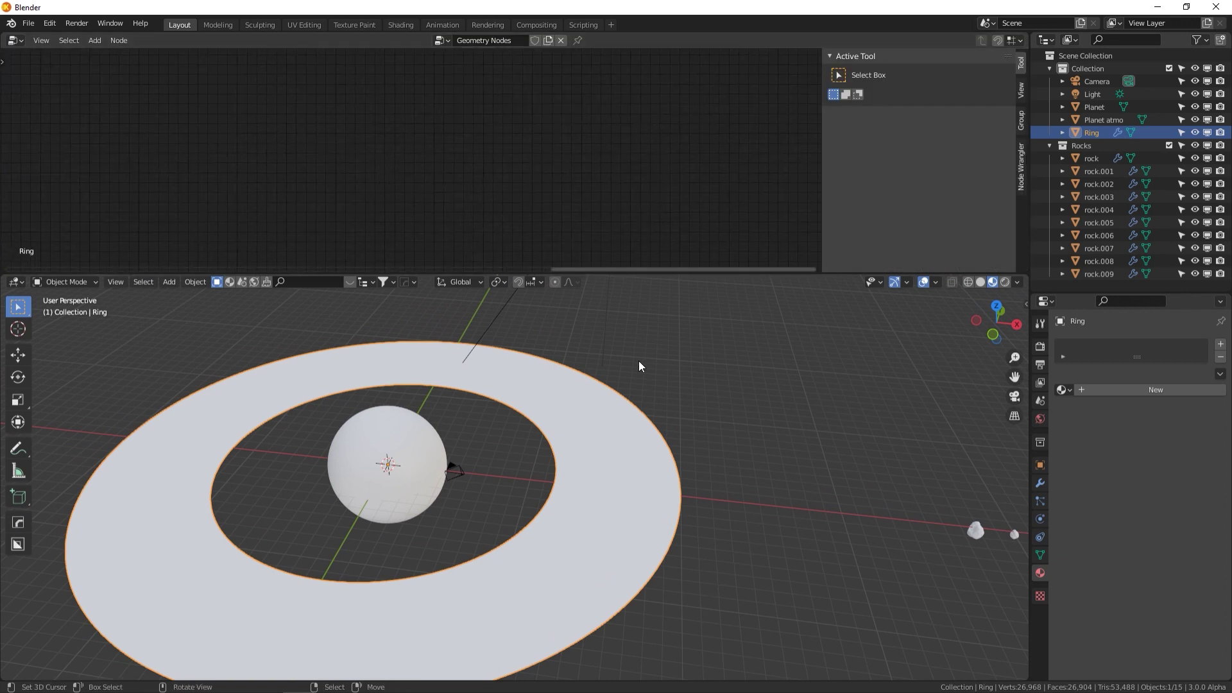
Rename the ring's geometry node tree as Asteroids
double_click(473, 40)
type("Asteroids")
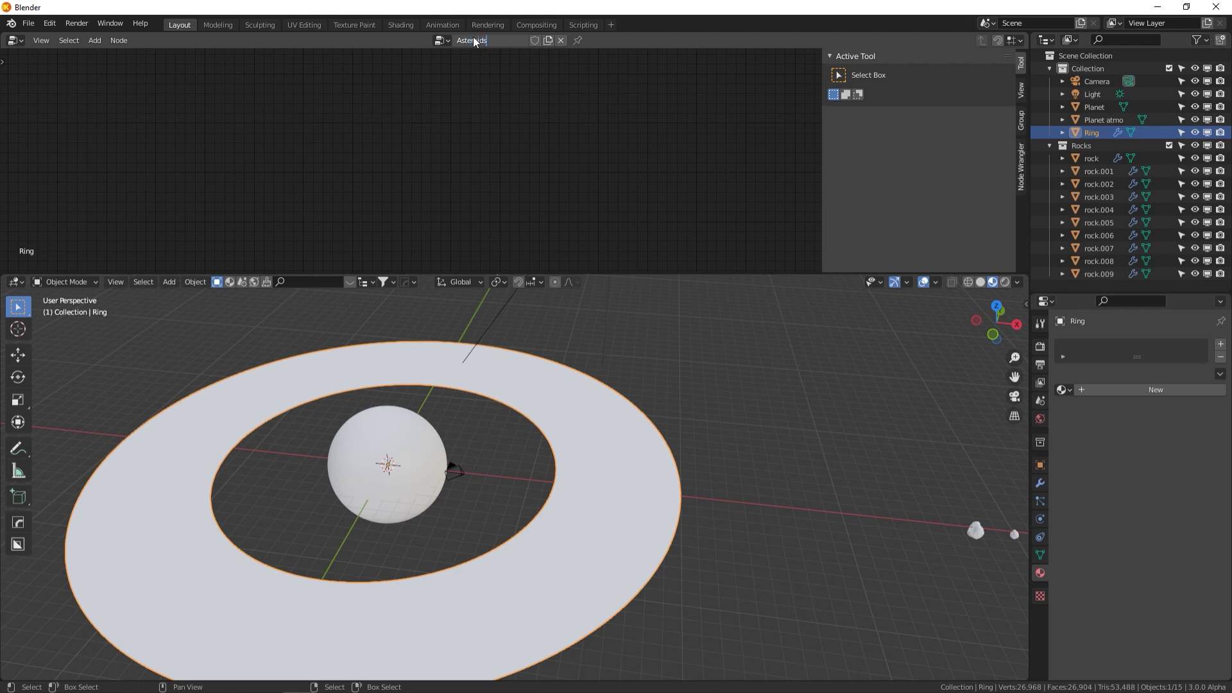
key("Return")
Hide the node editor's sidebar and spread the Group Input and Group Output nodes far apart to make room between them
key("Home")
left_click(499, 111)
scroll(503, 106, "down", 2)
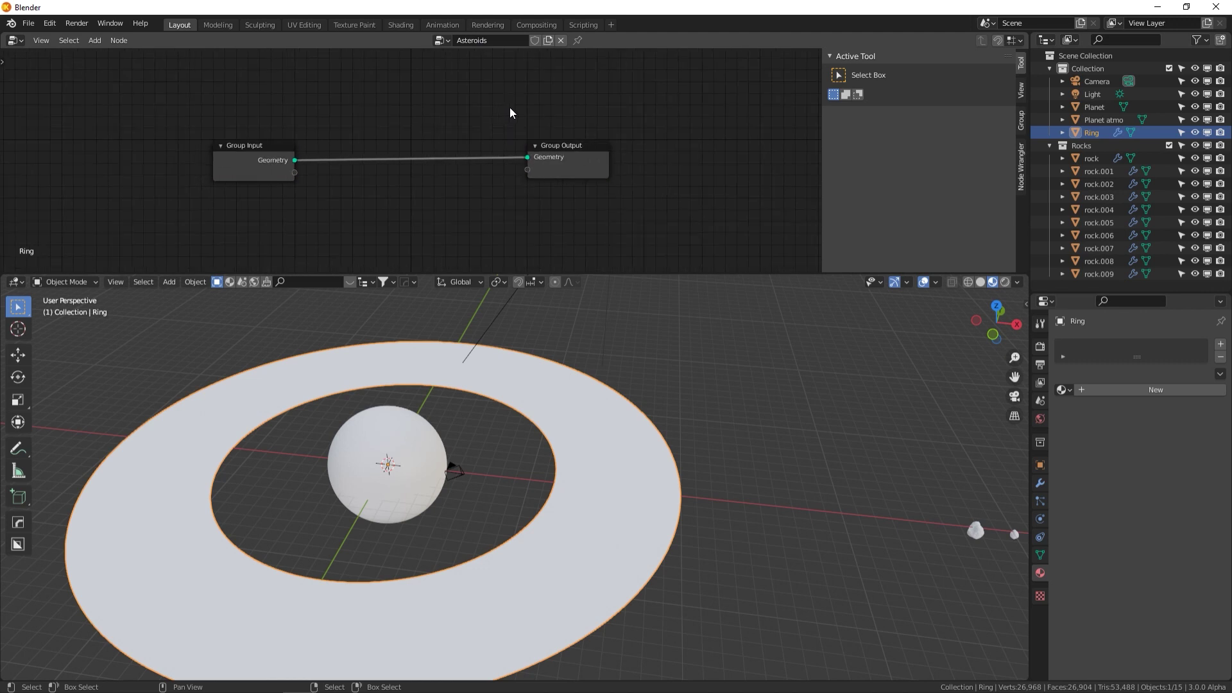
key("n")
scroll(512, 108, "down", 2)
scroll(515, 110, "down", 3)
left_click(575, 161)
left_click_drag(574, 164, 945, 160)
left_click(468, 157)
left_click_drag(468, 157, 124, 157)
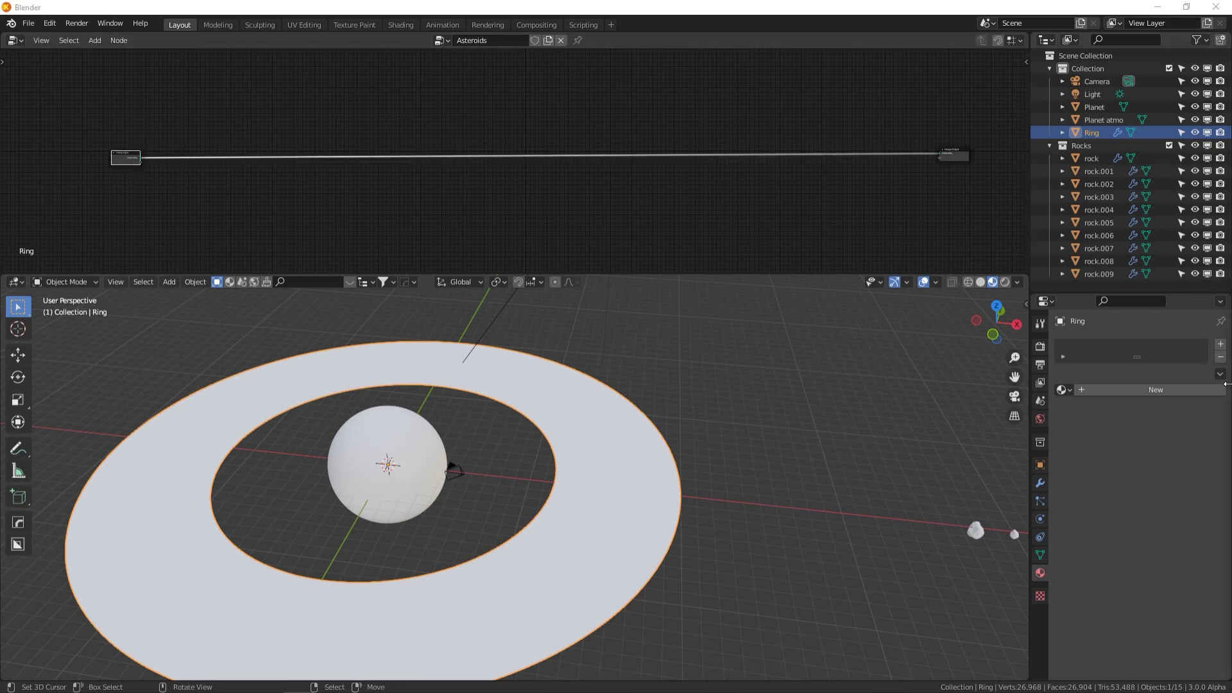
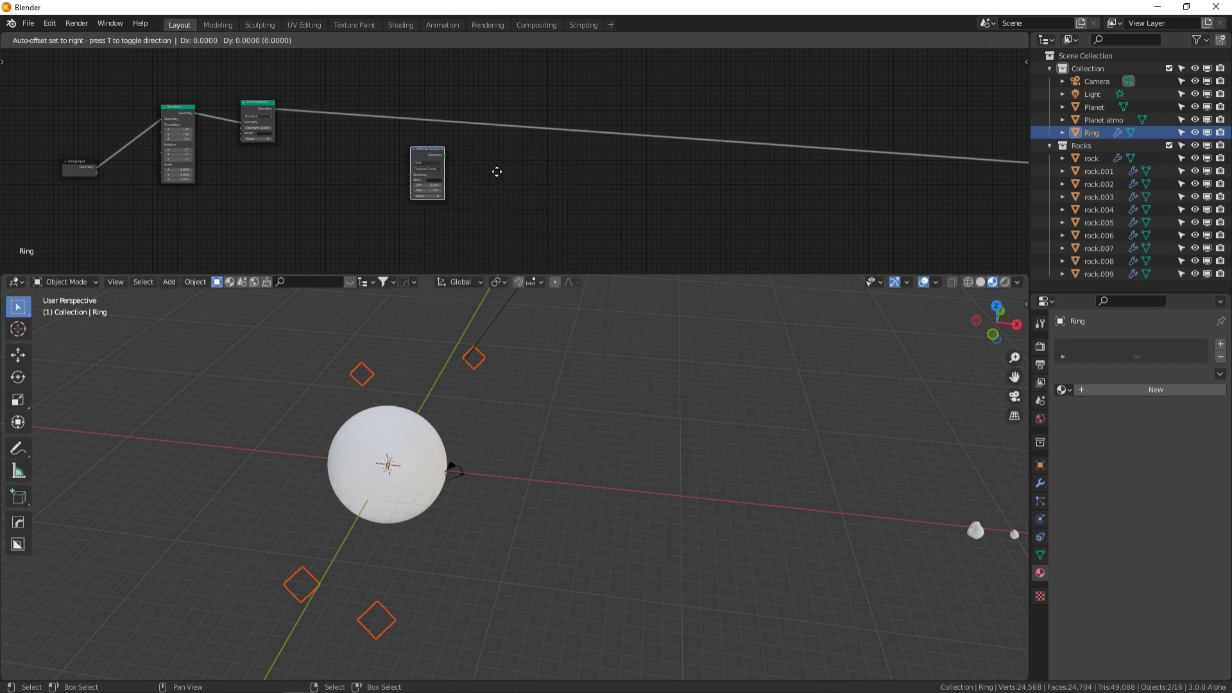
Place the Attribute Randomize node after Point Distribute and insert a duplicate of it right behind
left_click(406, 122)
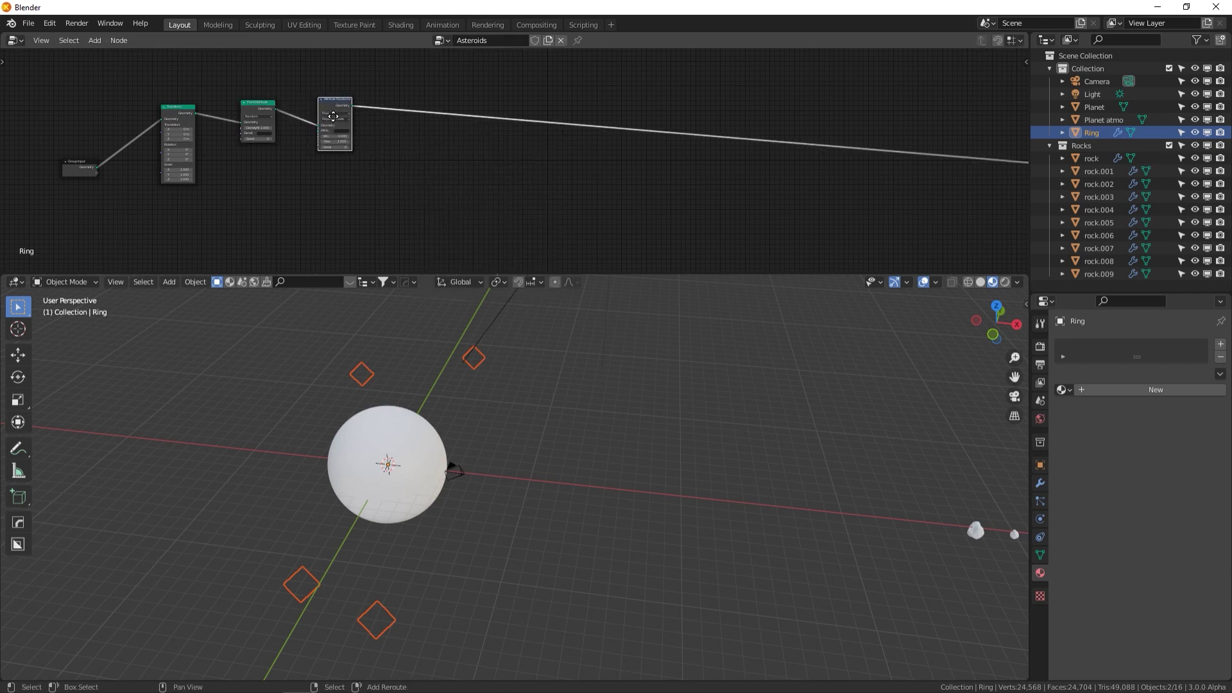
key("shift+d")
left_click(399, 115)
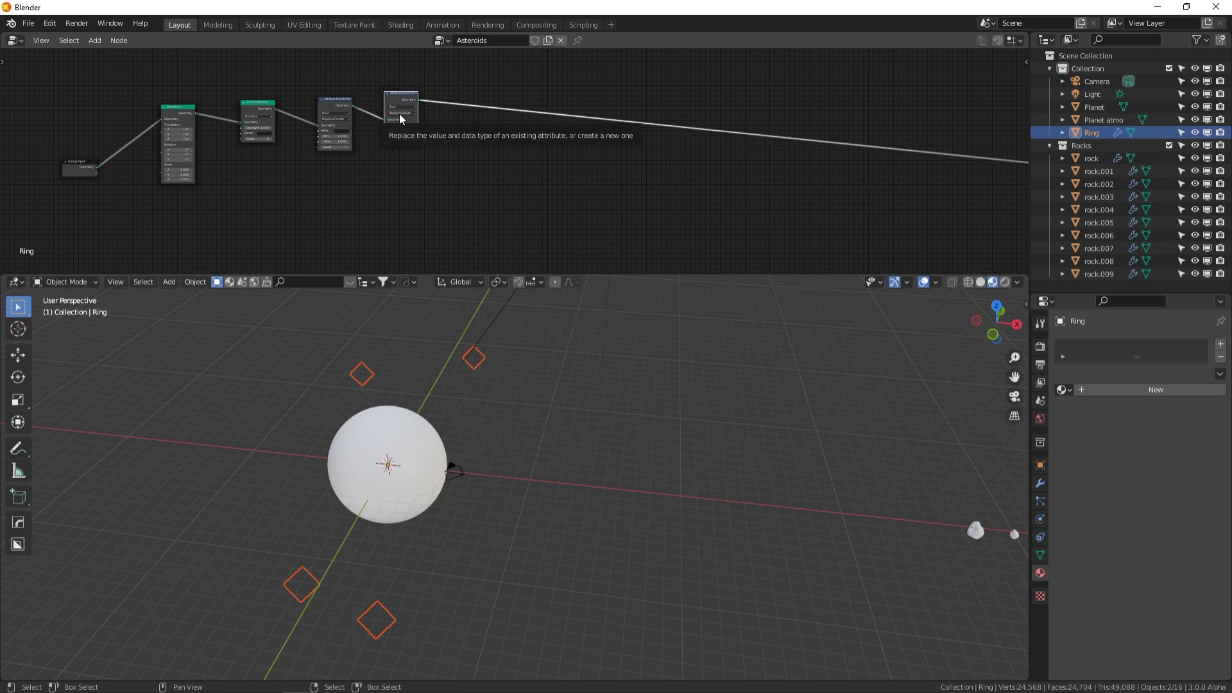
Add a Point Instance node to the chain after the second Attribute Randomize node
key("shift+a")
left_click(511, 151)
type("point")
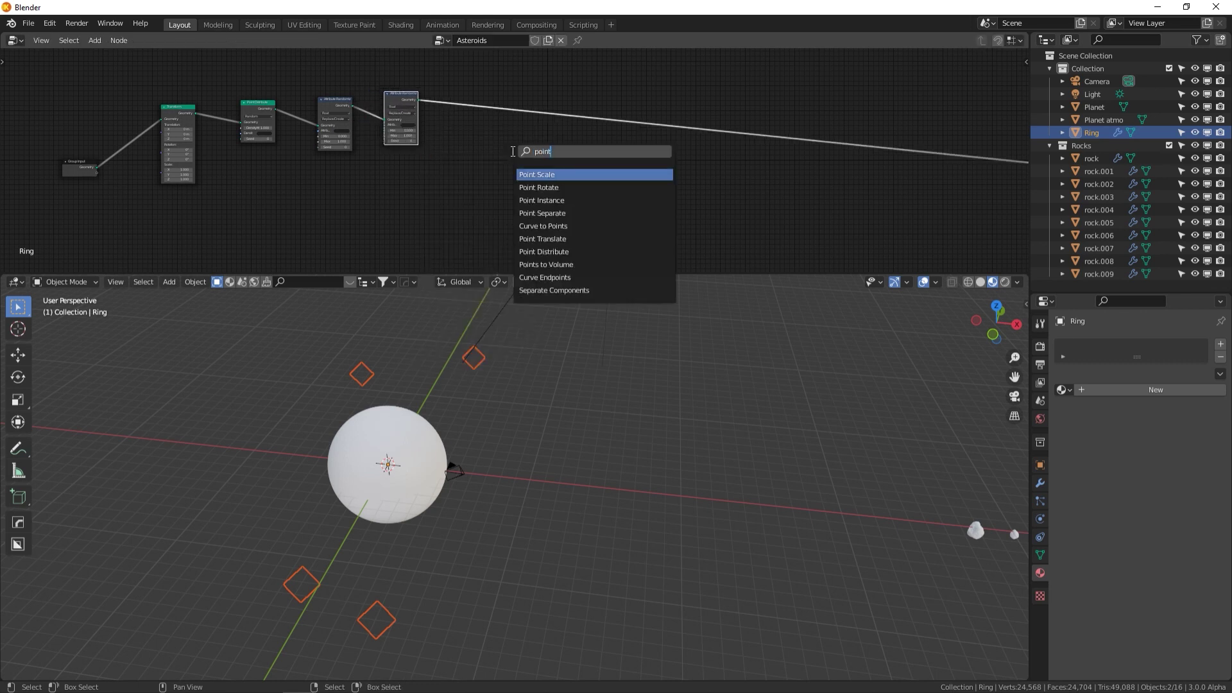
key("Down")
key("Down")
key("Return")
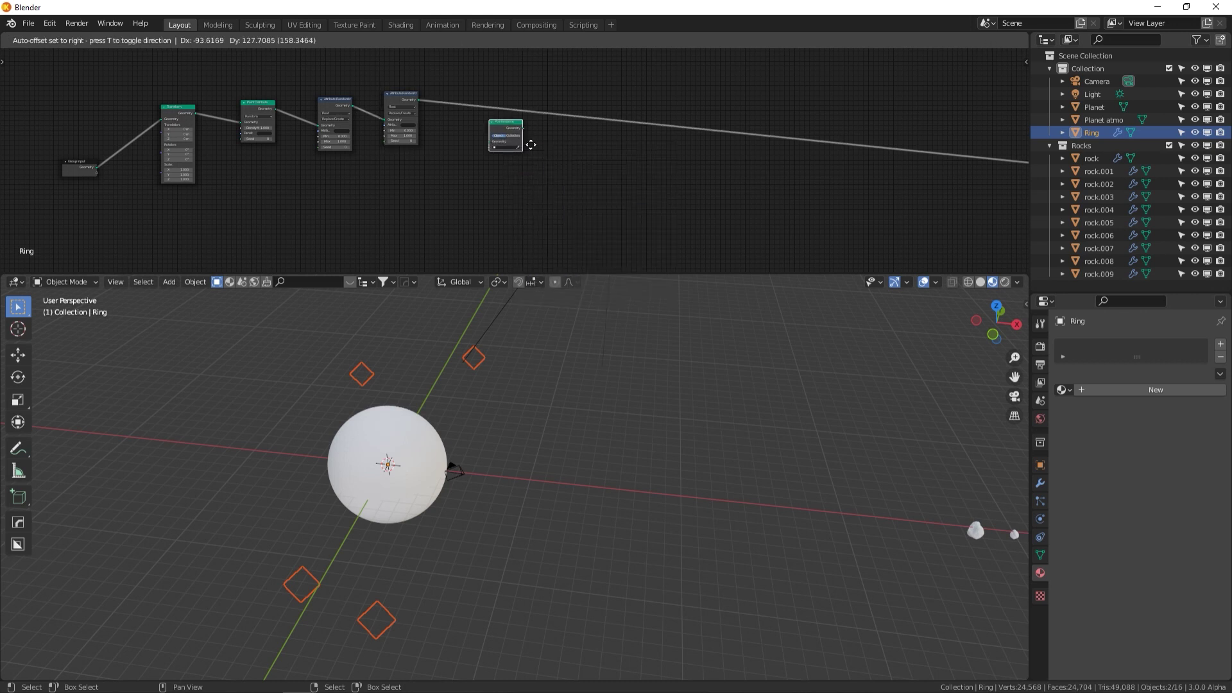
left_click(528, 140)
In the Point Distribute node, set the maximum density to 10 and the seed to 1
scroll(449, 173, "left", 5, "ctrl")
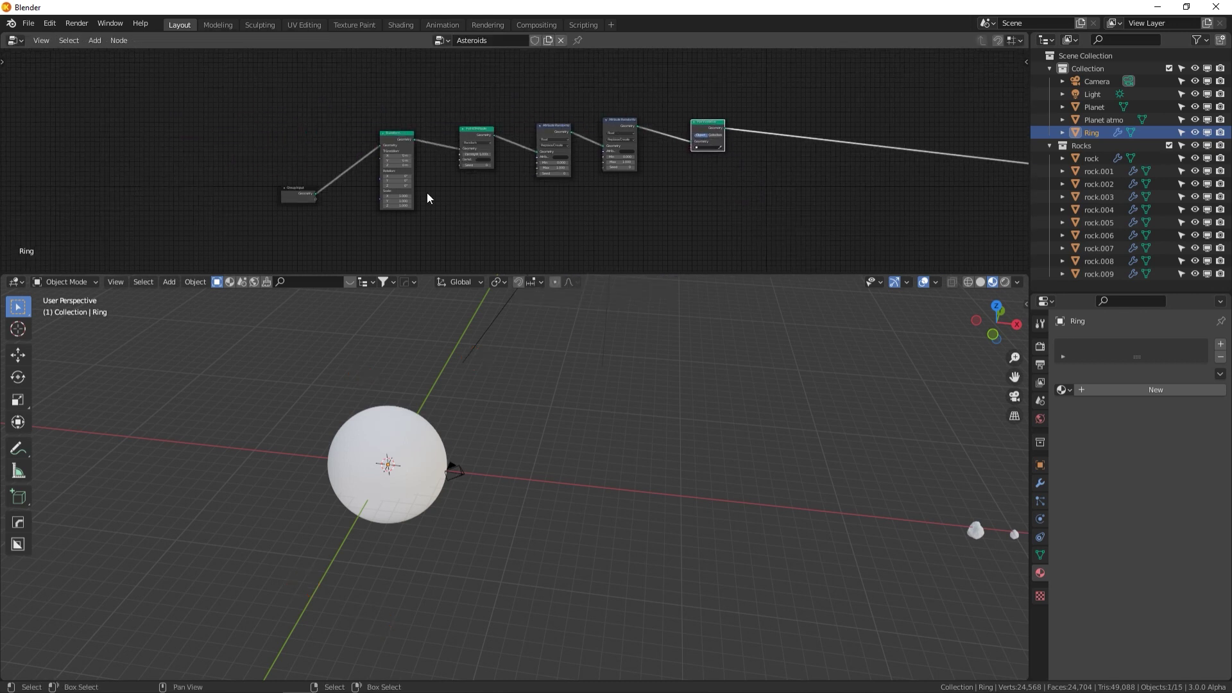
scroll(426, 187, "up", 3)
middle_click_drag(426, 187, 452, 159)
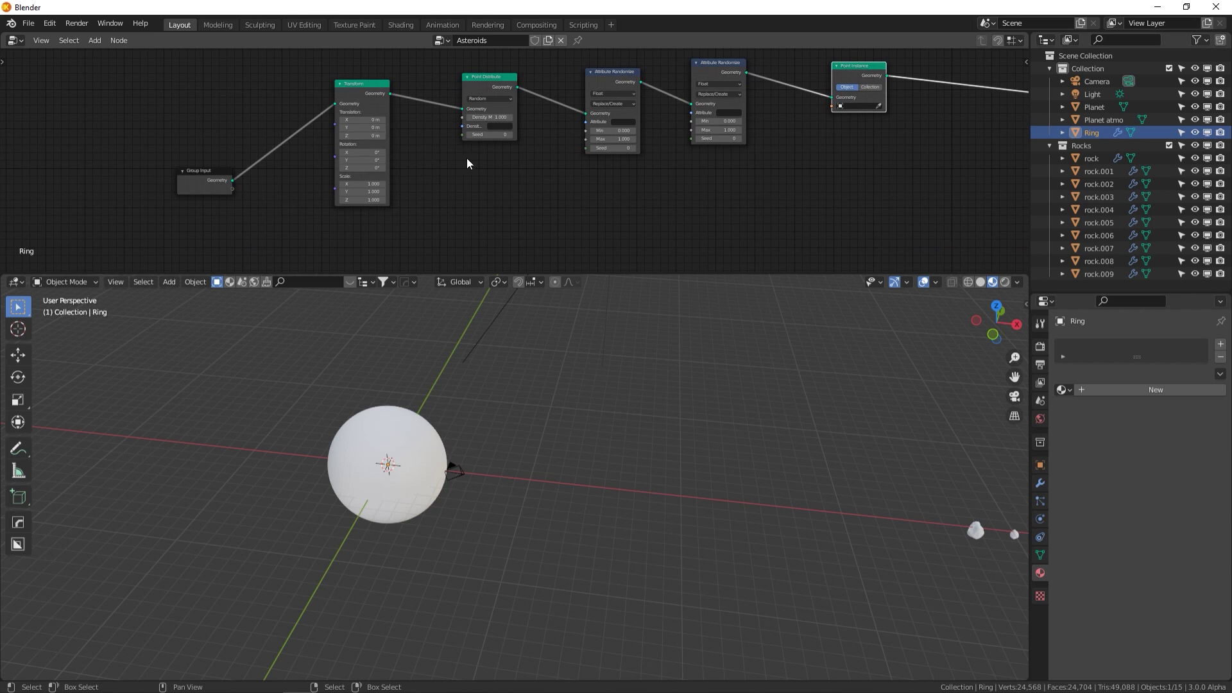
scroll(466, 159, "right", 5, "ctrl")
scroll(438, 170, "up", 1)
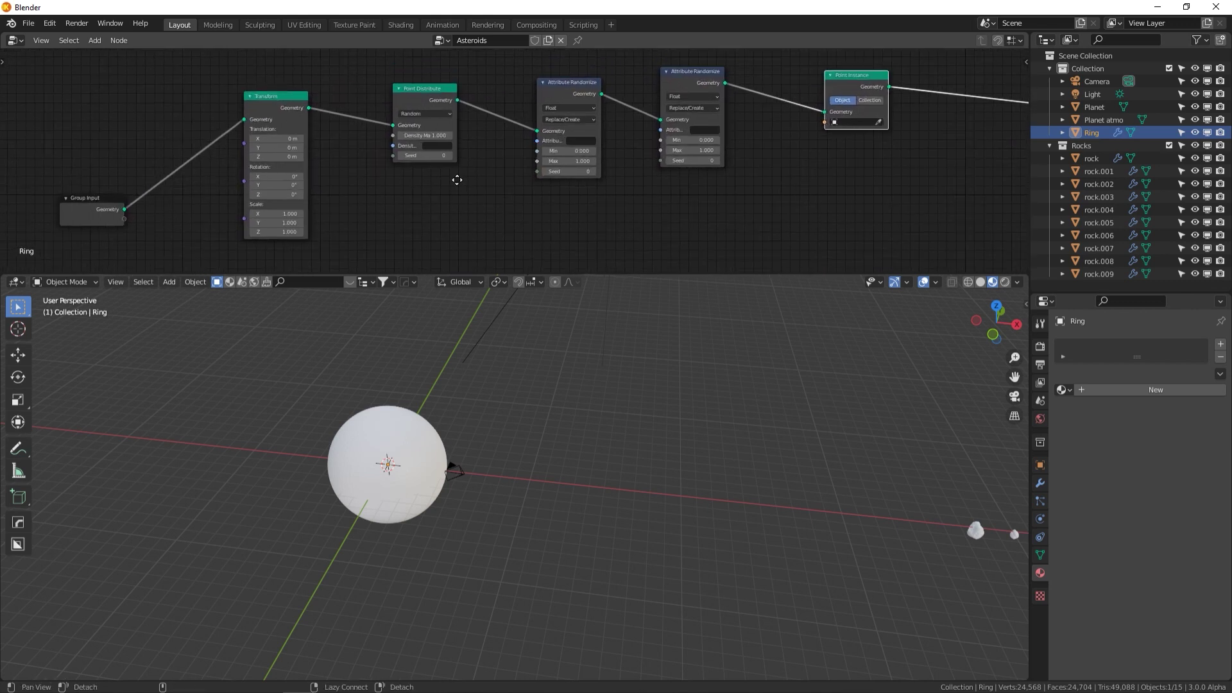
scroll(471, 141, "up", 2)
middle_click_drag(472, 141, 479, 178)
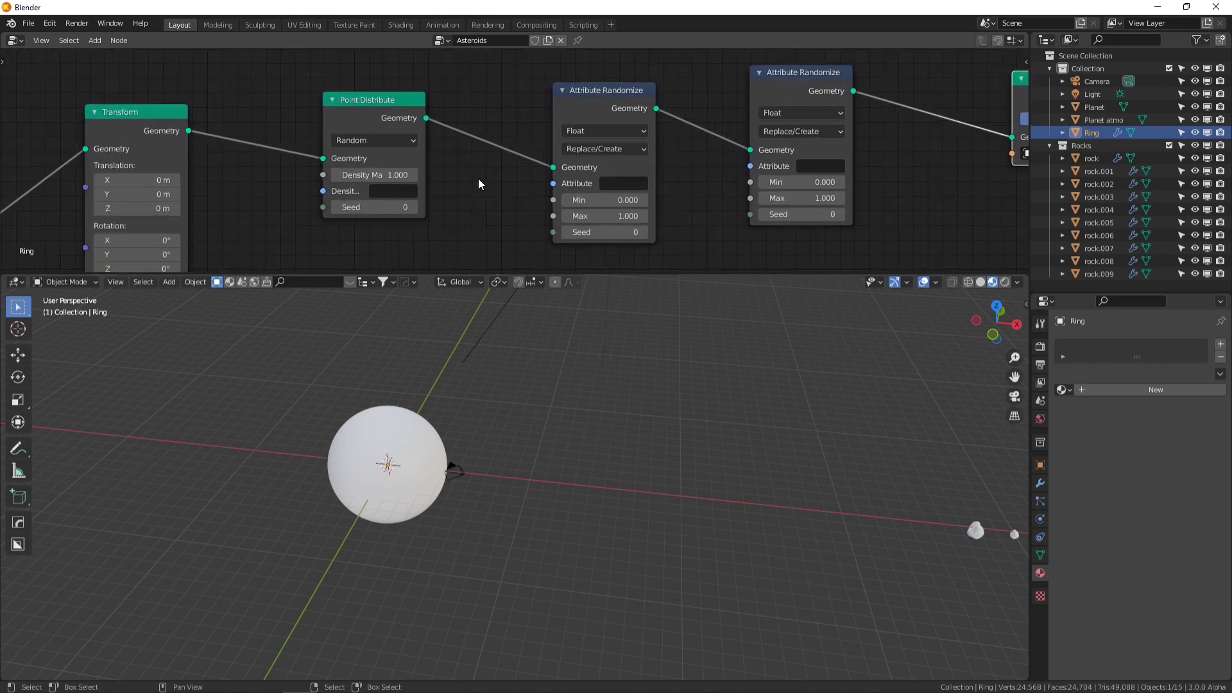
left_click(391, 175)
key("Return")
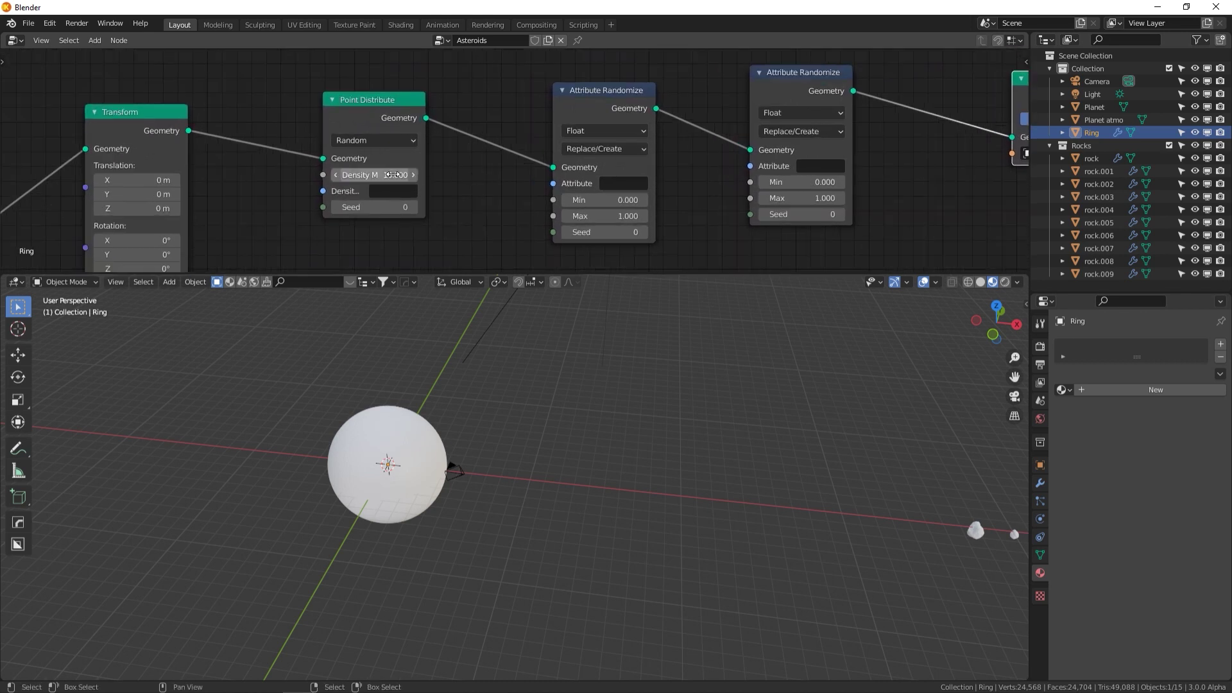
left_click(412, 207)
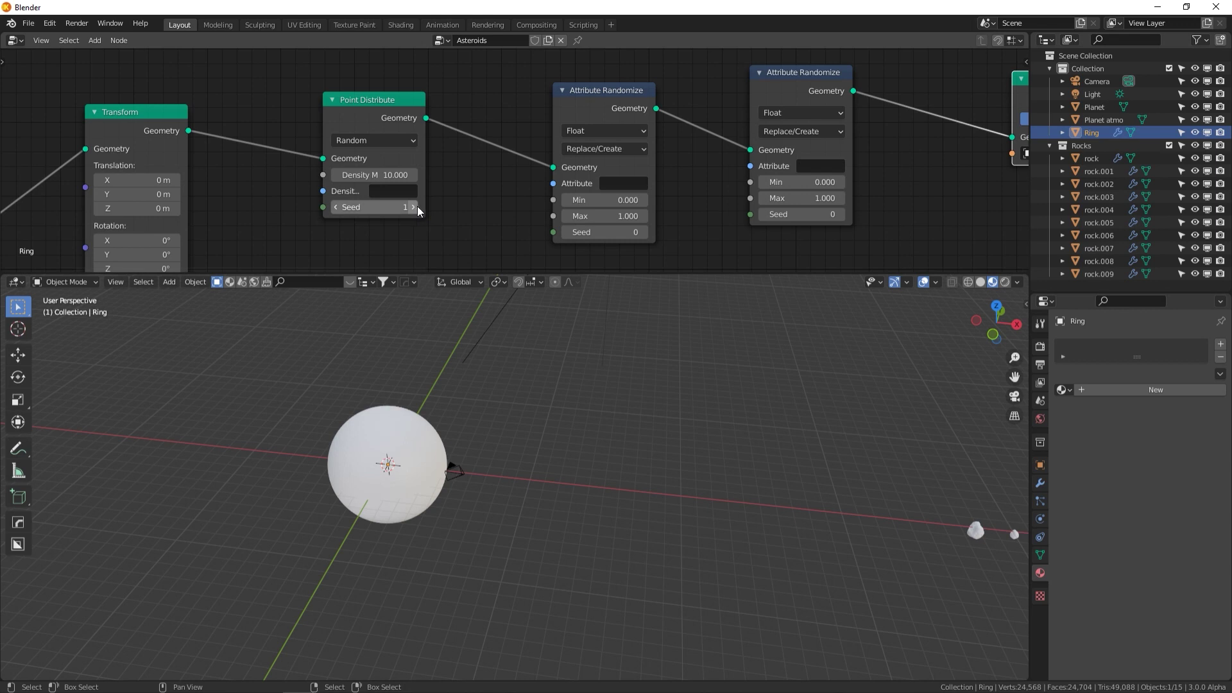
Set the first Attribute Randomize node's attribute to scale
middle_click_drag(478, 183, 371, 180)
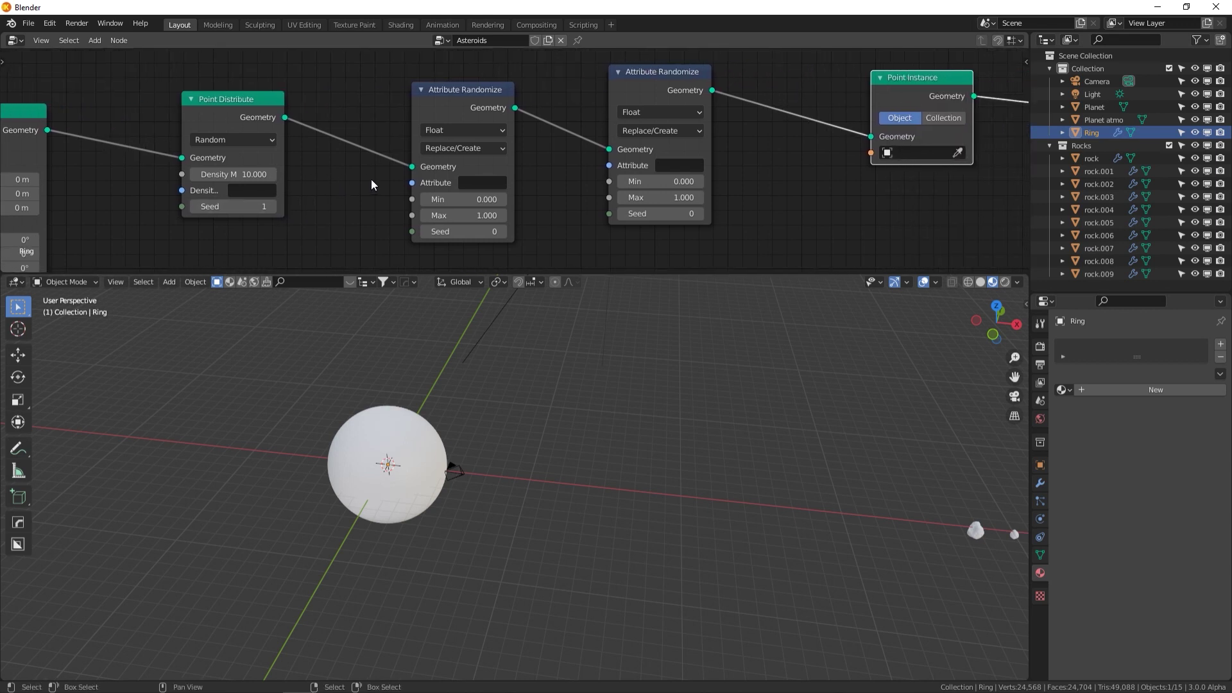
left_click(476, 183)
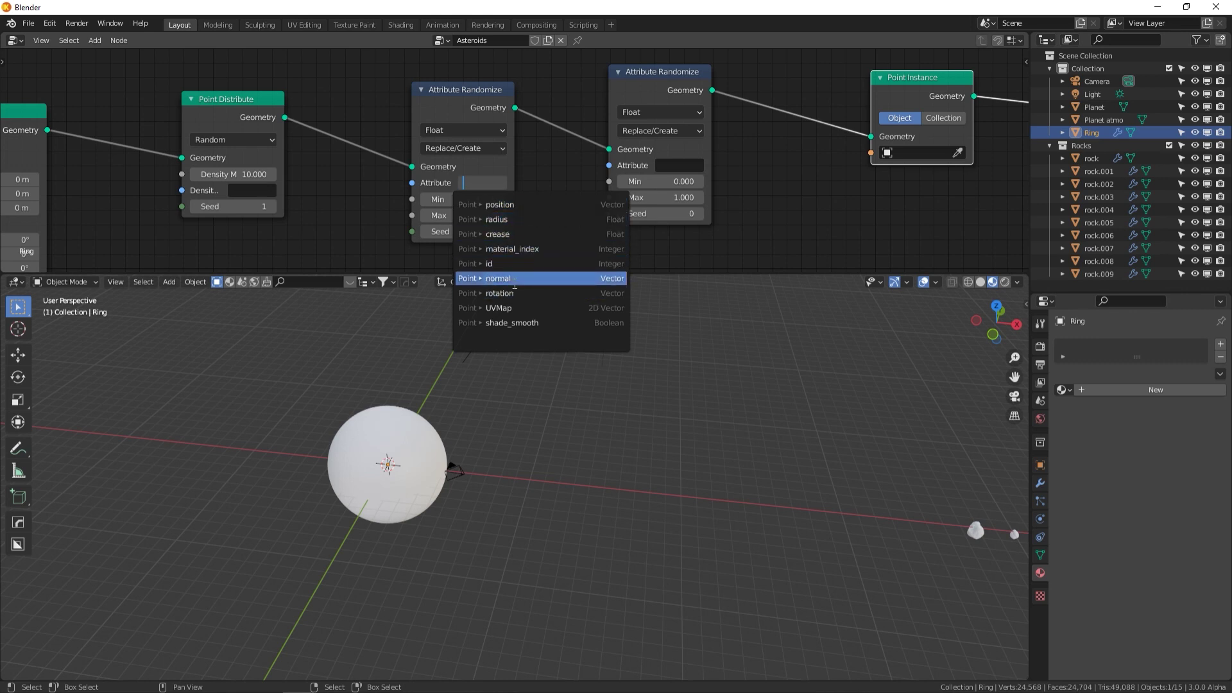
type("scale")
key("Return")
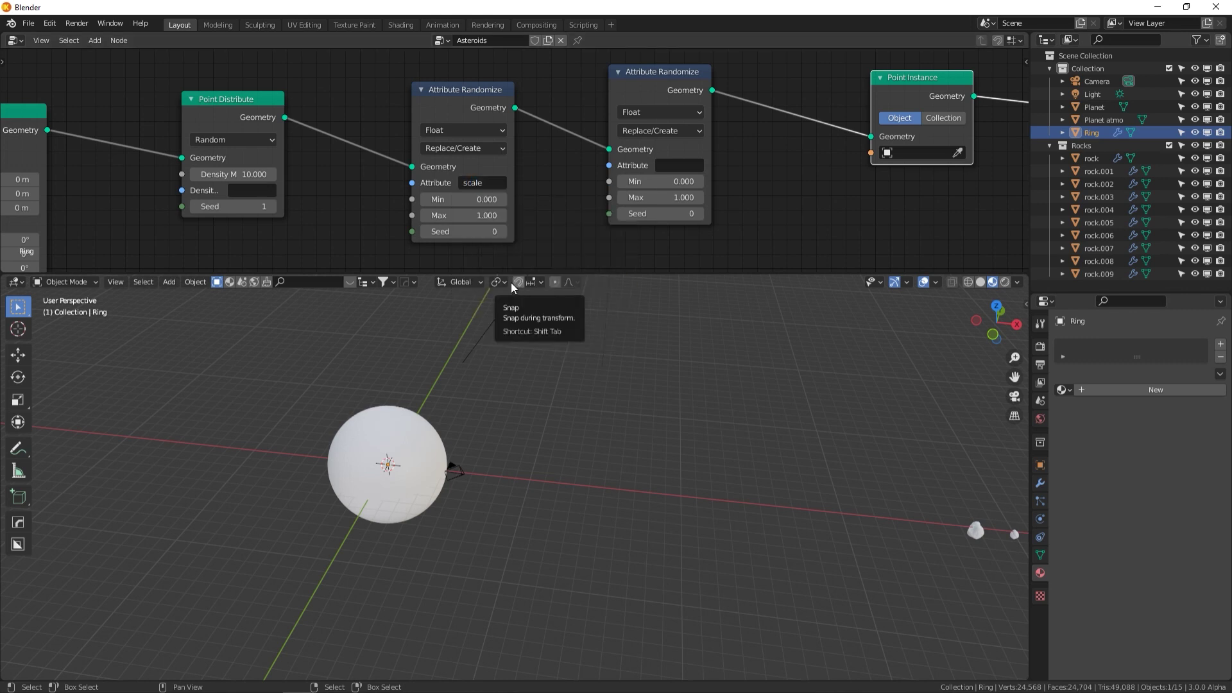
left_click(491, 183)
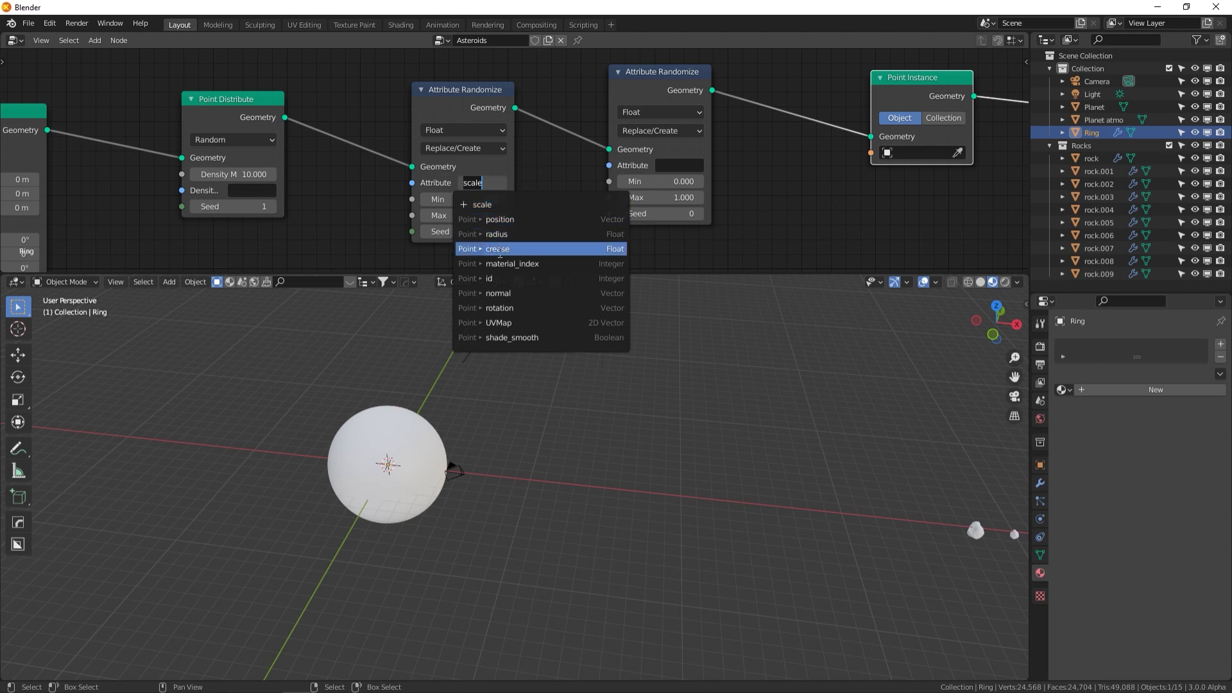
left_click(513, 204)
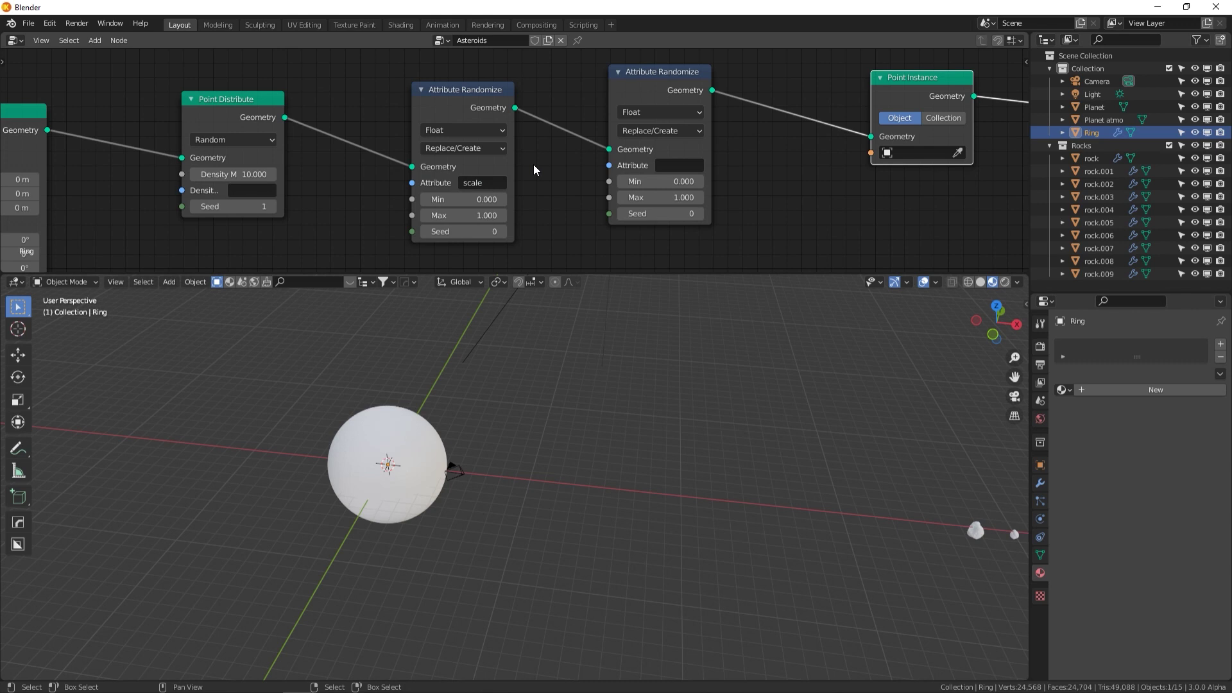
left_click(497, 182)
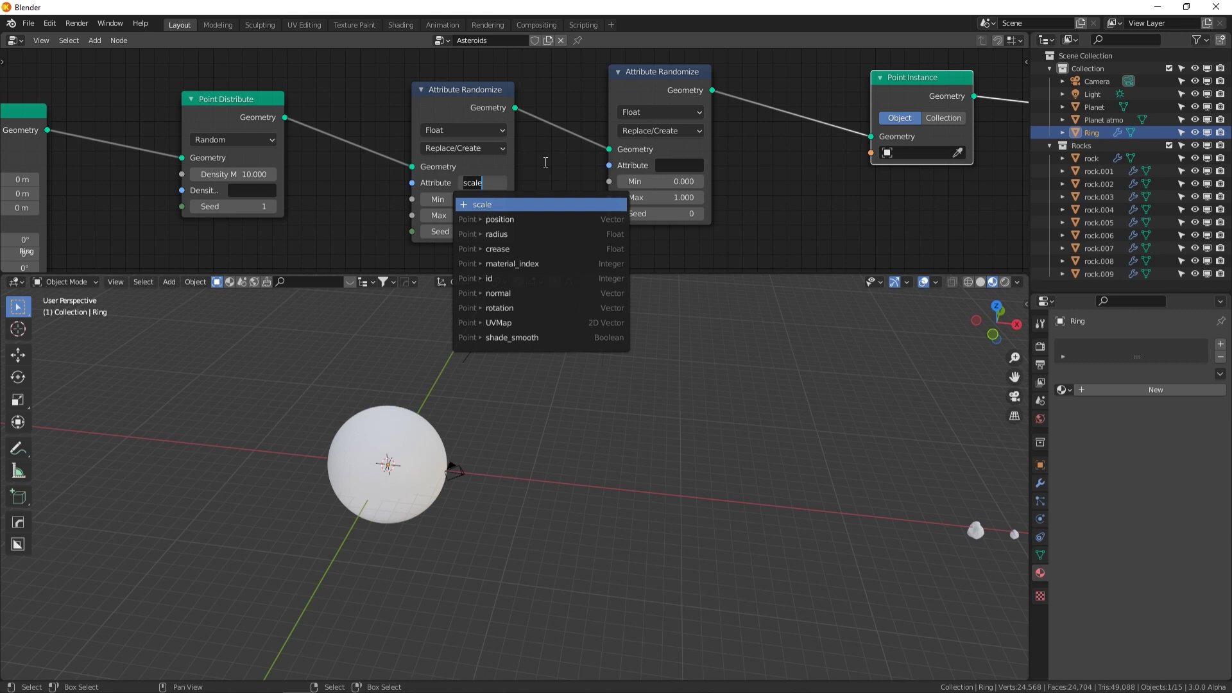
key("Return")
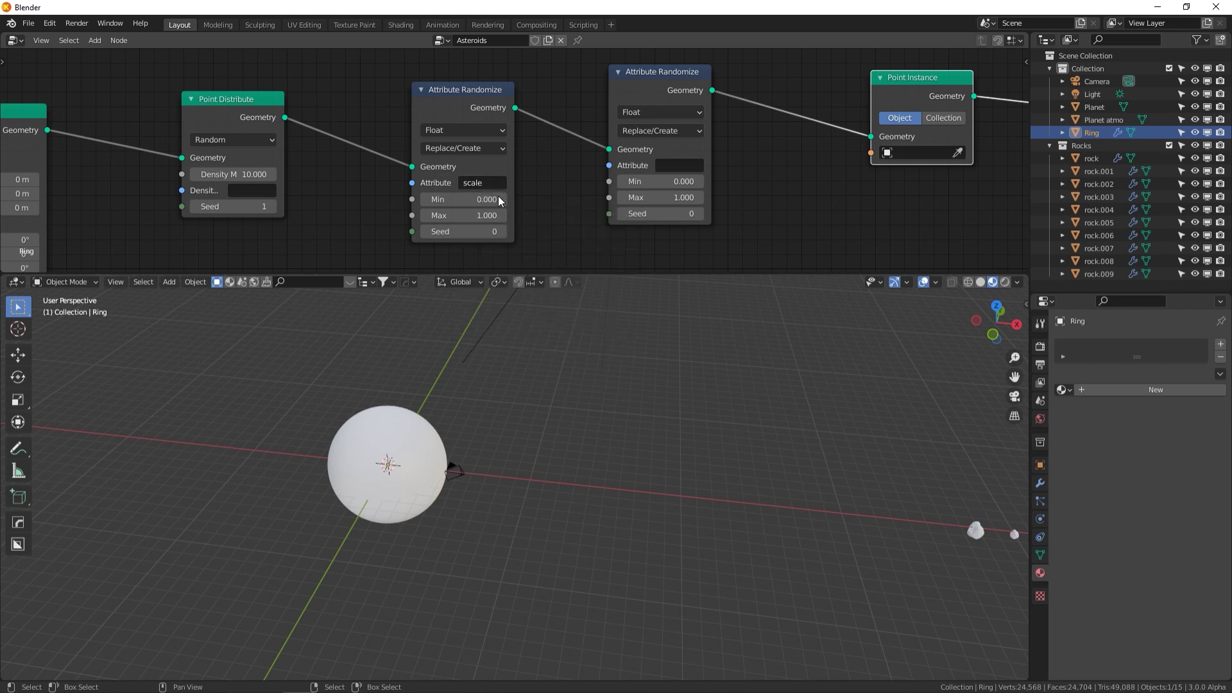
Limit the scale randomization to a minimum of 0.01 and a maximum of 0.05
left_click(464, 200)
key("BackSpace")
type(".01")
key("Tab")
key("BackSpace")
type(".05")
key("Return")
Have the second Attribute Randomize node randomize the rotation attribute with a minimum of -360 and a maximum of 360
middle_click_drag(591, 161, 518, 170)
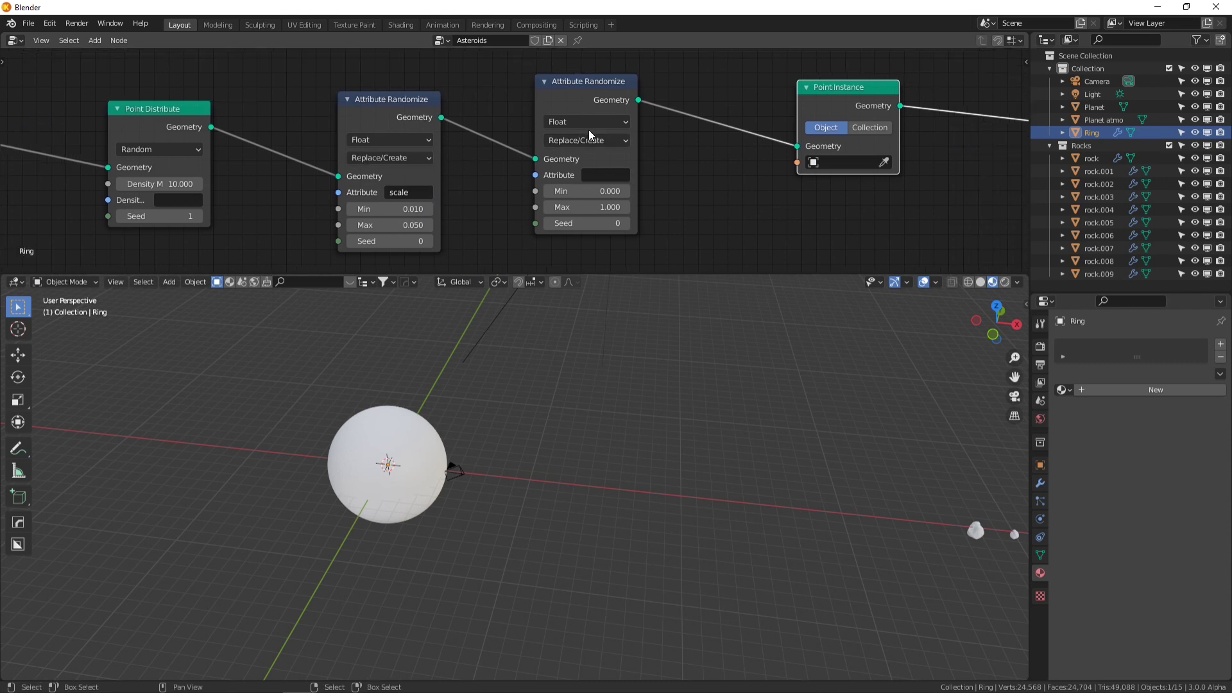
left_click(612, 173)
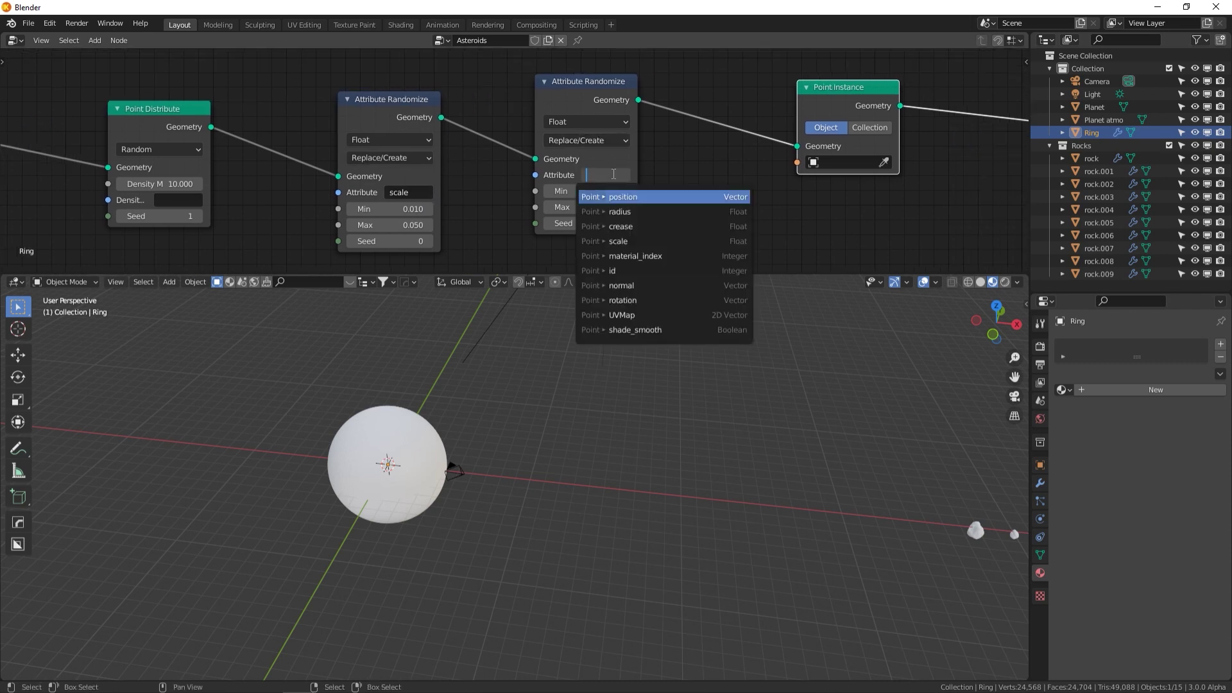
type("rotatio")
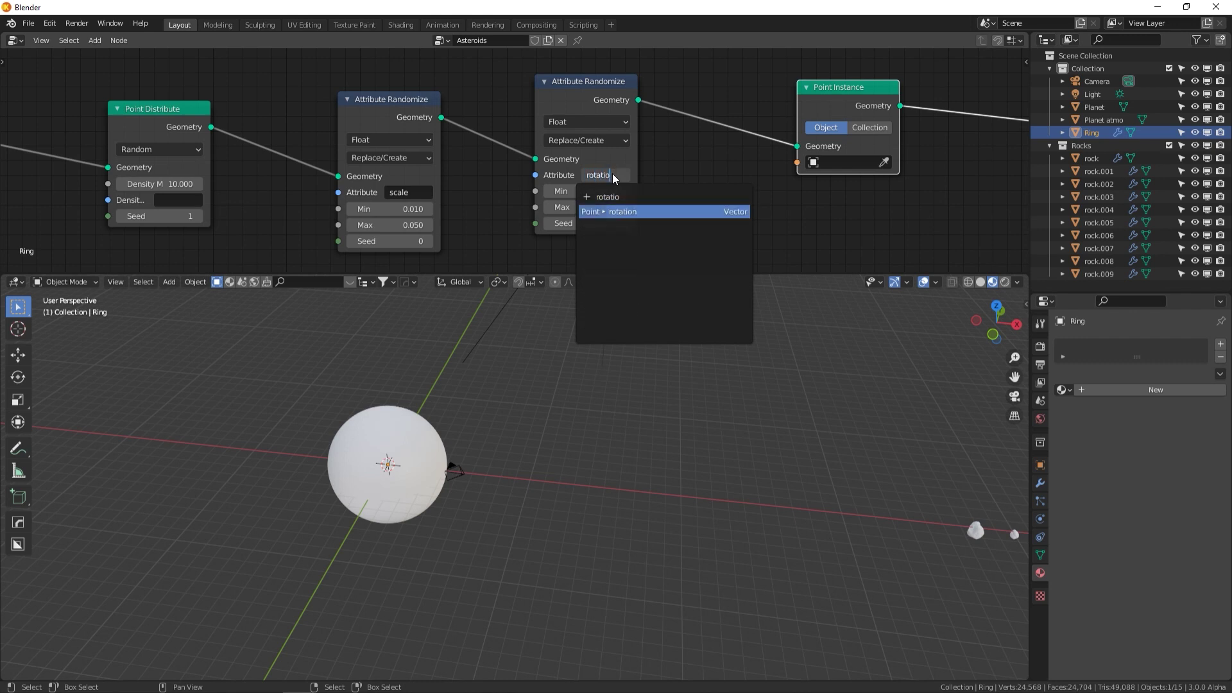
key("Return")
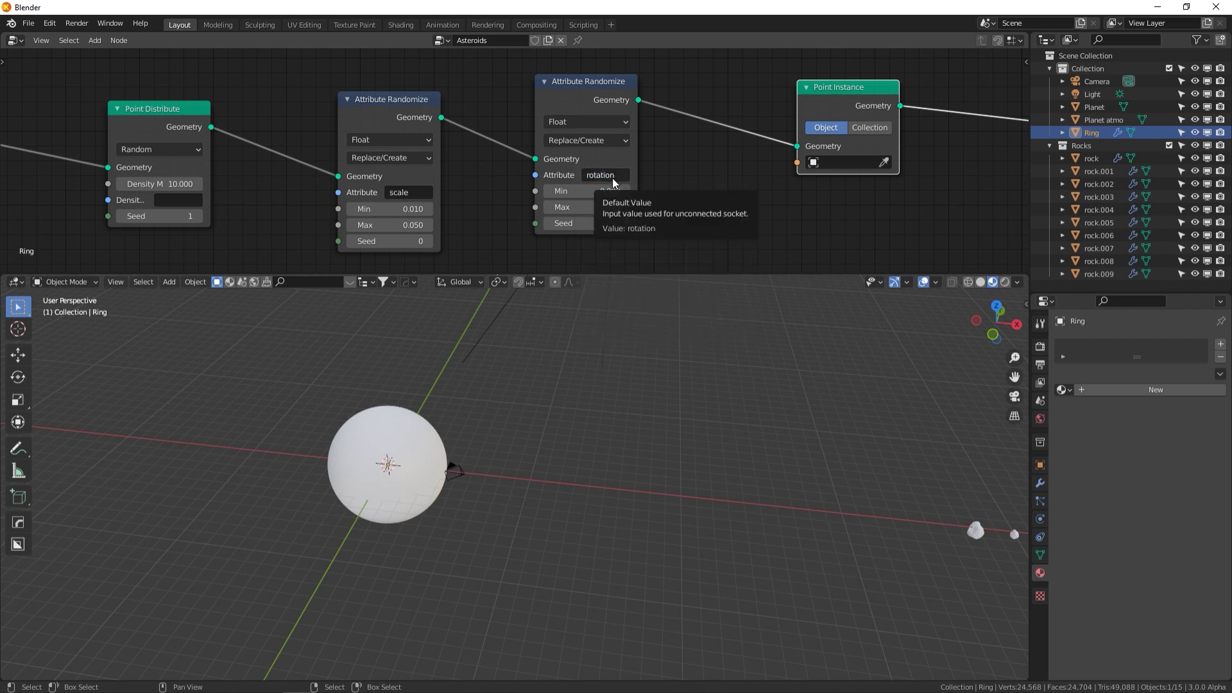
left_click(605, 190)
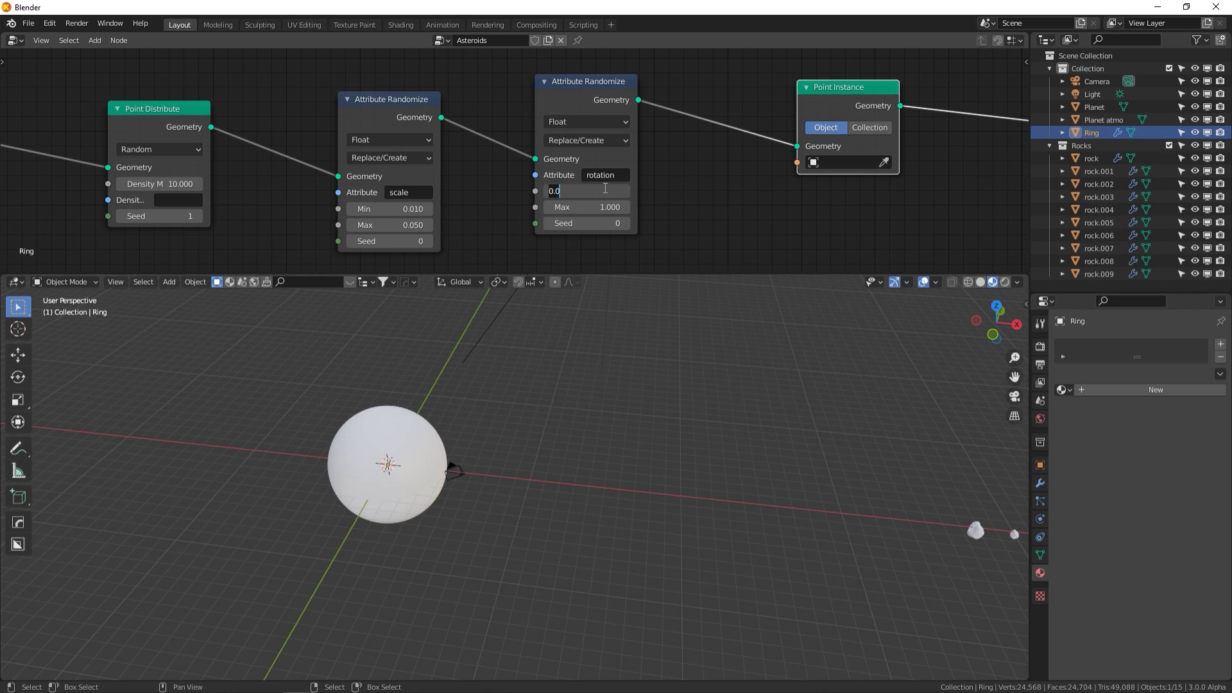
type("-360")
key("Tab")
type("360")
key("Return")
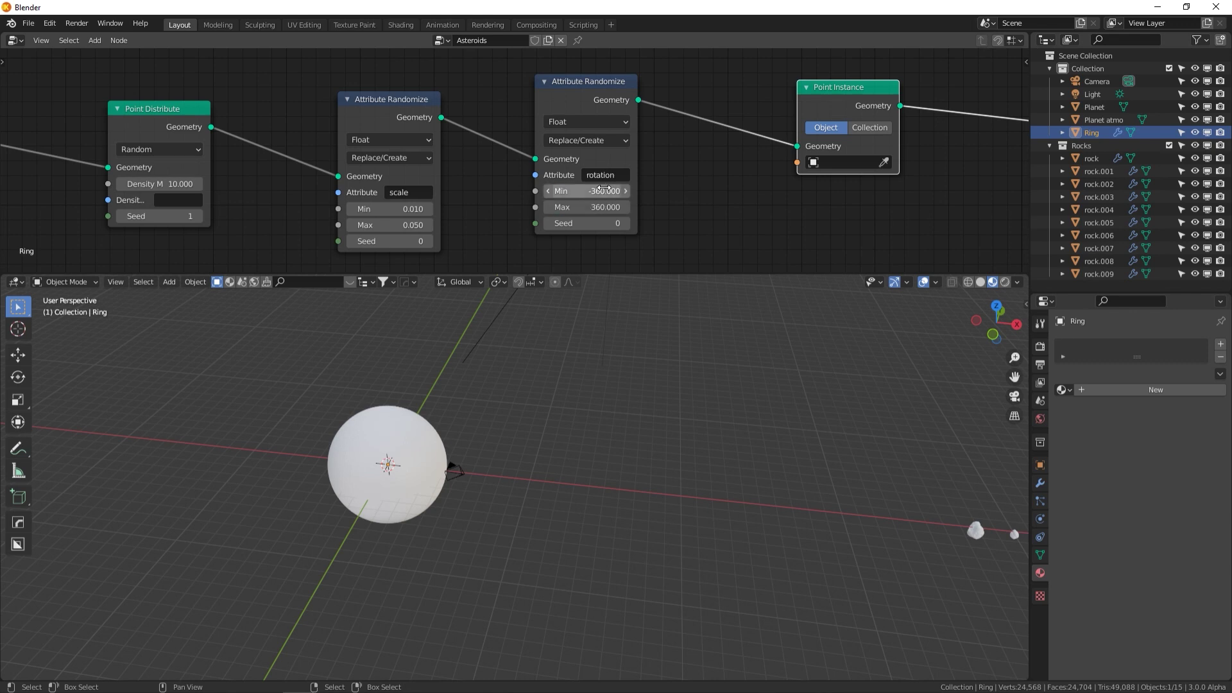
Make the Point Instance node instance a collection and assign the Rocks collection to it
middle_click_drag(679, 184, 417, 184)
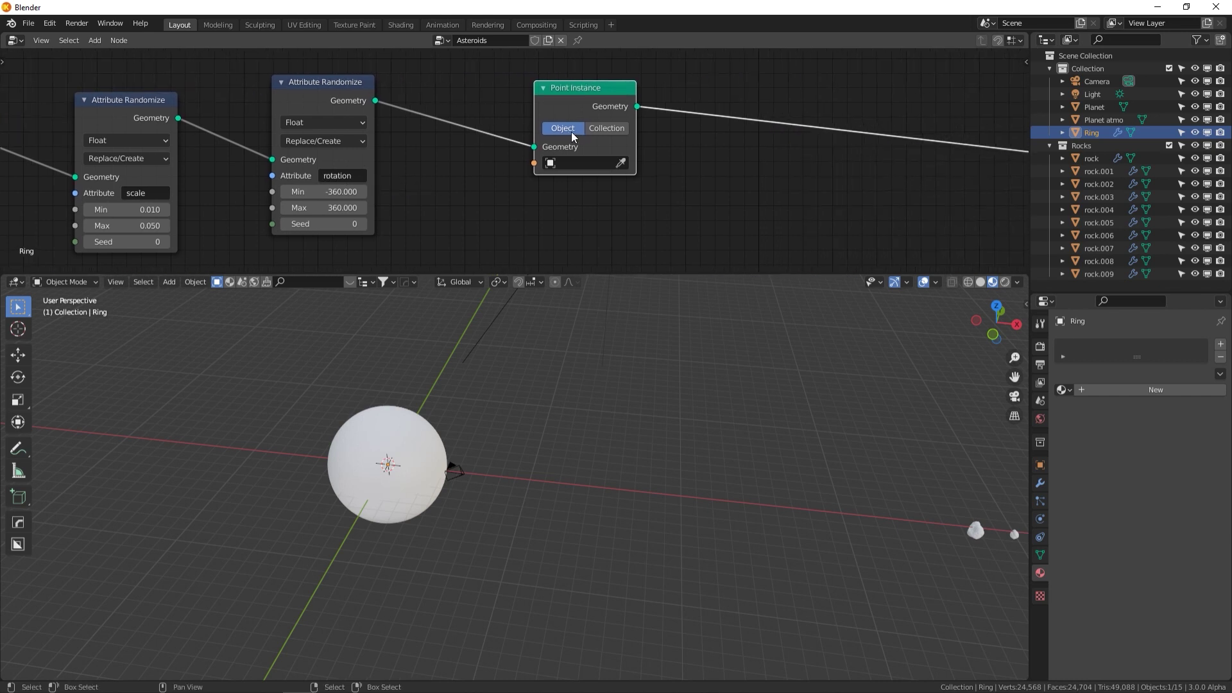
left_click(602, 131)
left_click(565, 182)
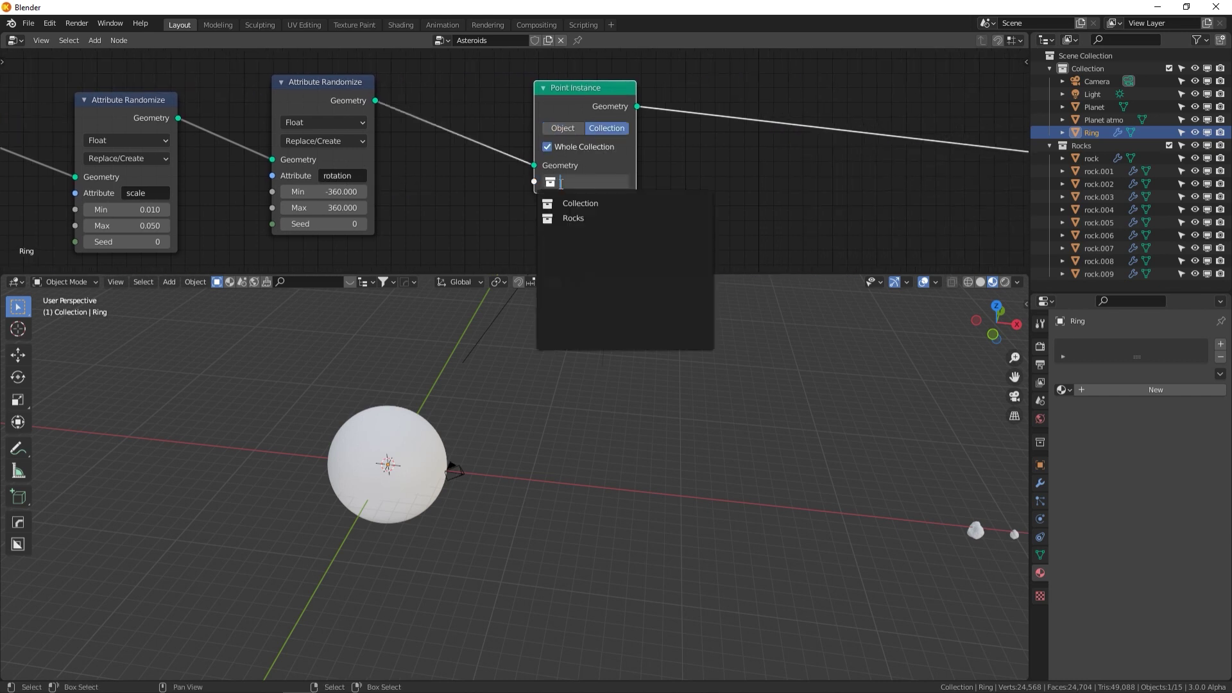
left_click(569, 218)
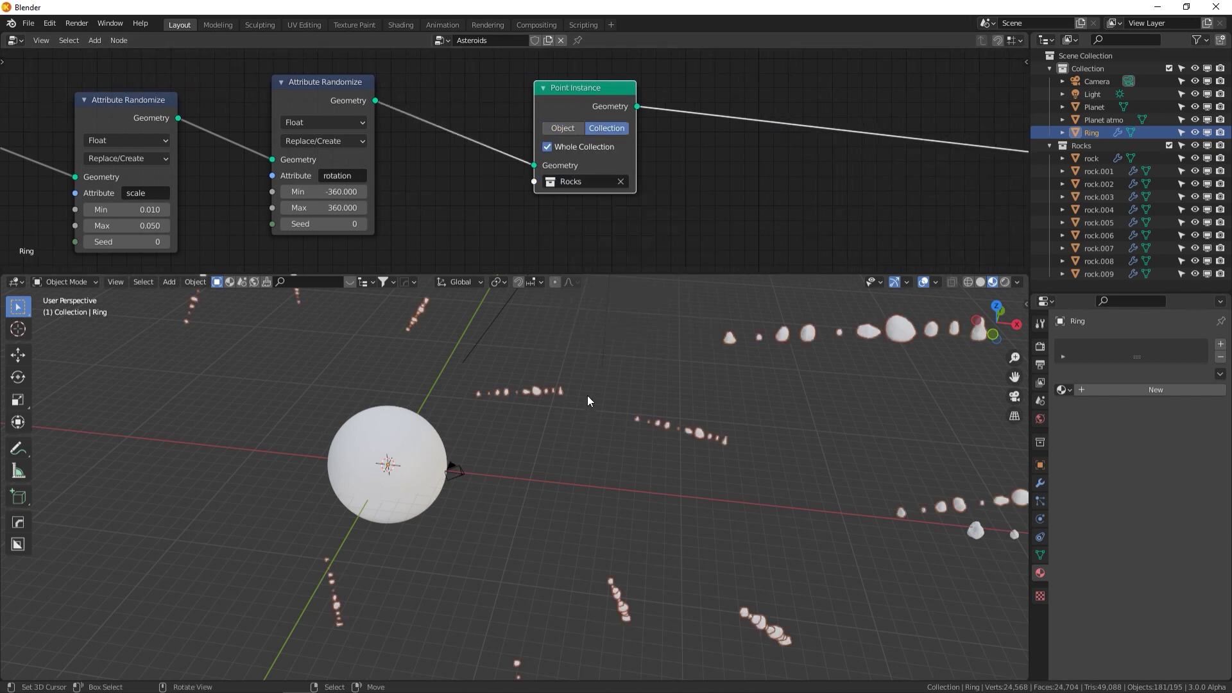
scroll(587, 395, "down", 5)
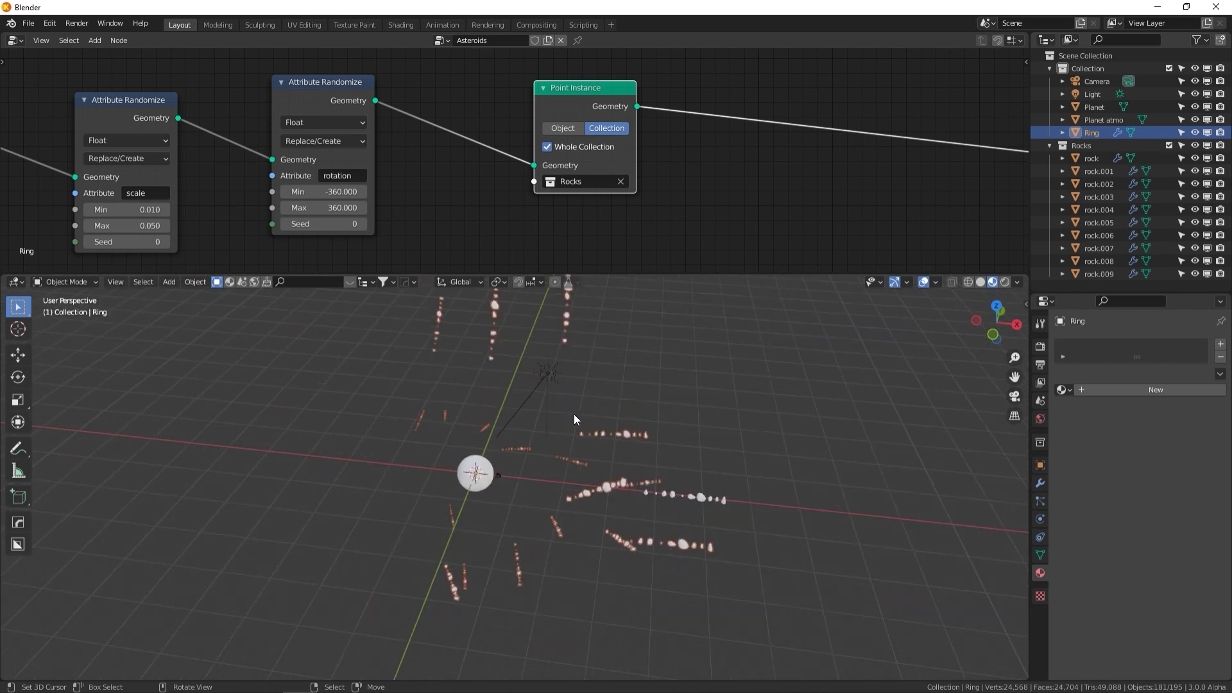
middle_click_drag(574, 414, 644, 317)
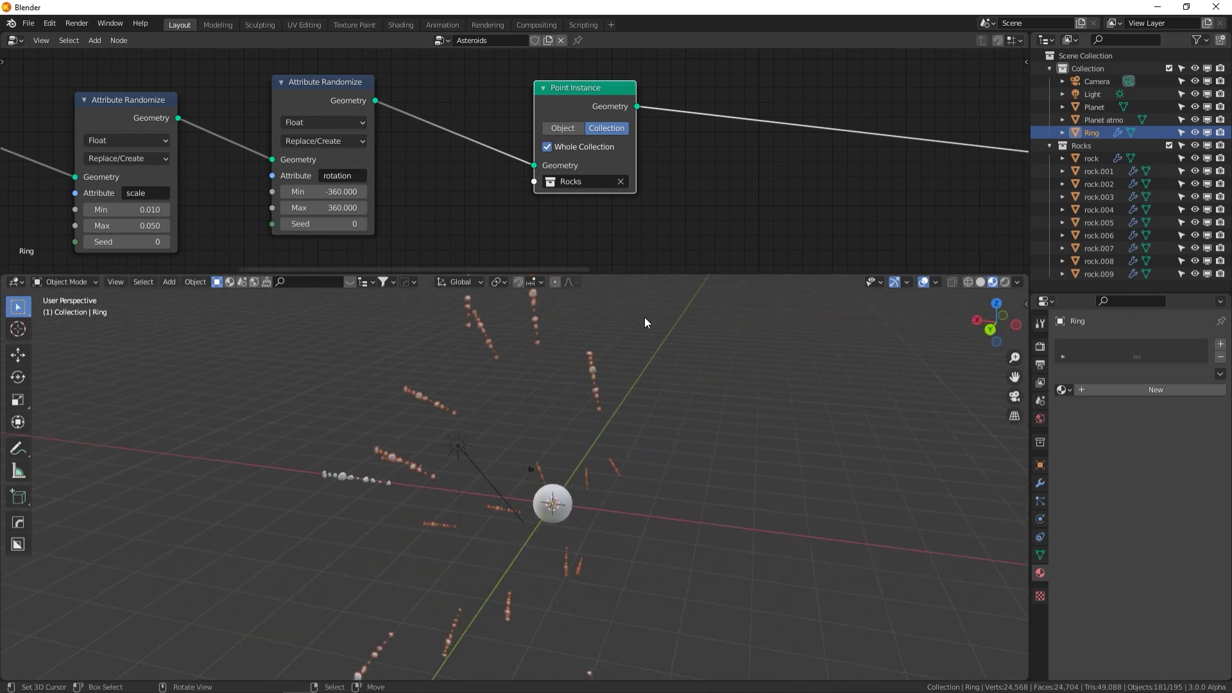
Turn off Whole Collection in the Point Instance node so each point gets a single rock
left_click(547, 148)
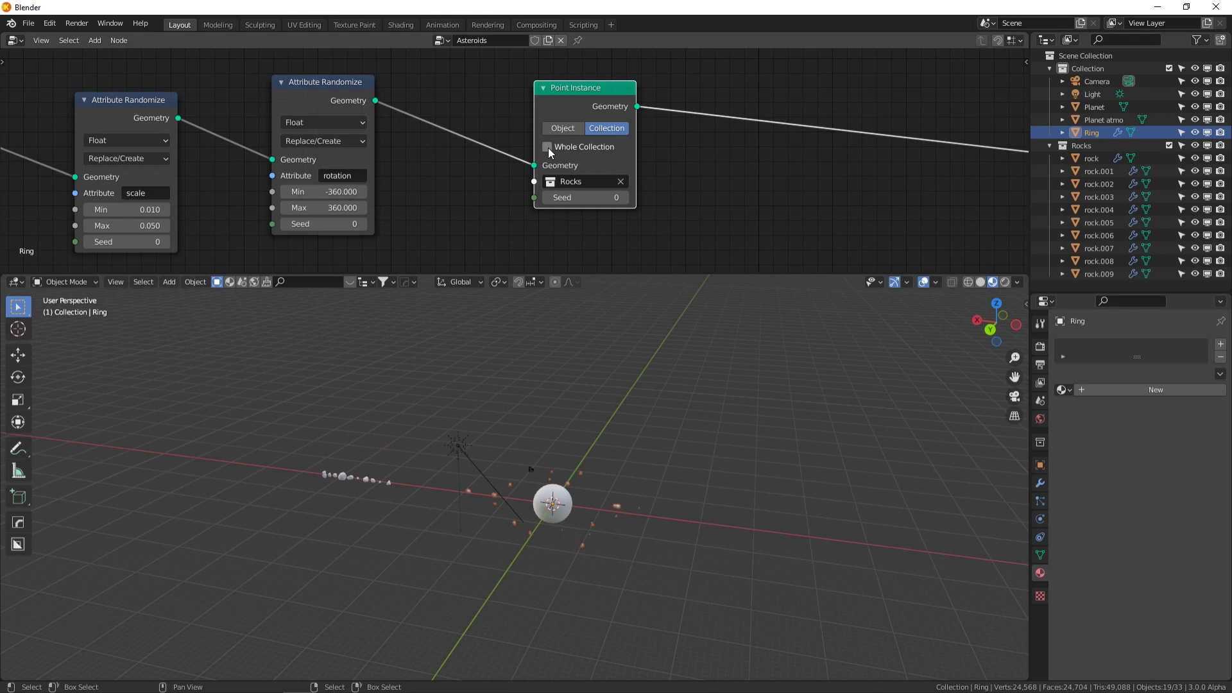
middle_click_drag(618, 463, 506, 508)
scroll(505, 509, "up", 3)
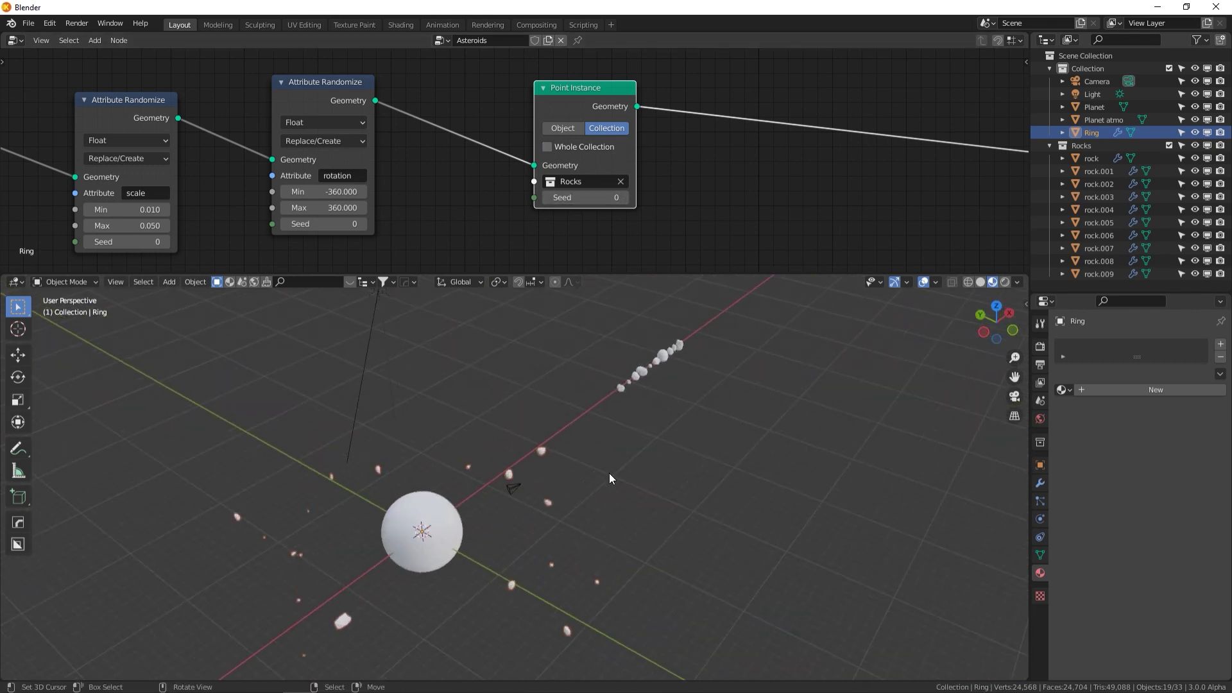
middle_click_drag(610, 472, 960, 396)
Apply the scale transform of the Ring object
middle_click_drag(446, 231, 638, 213)
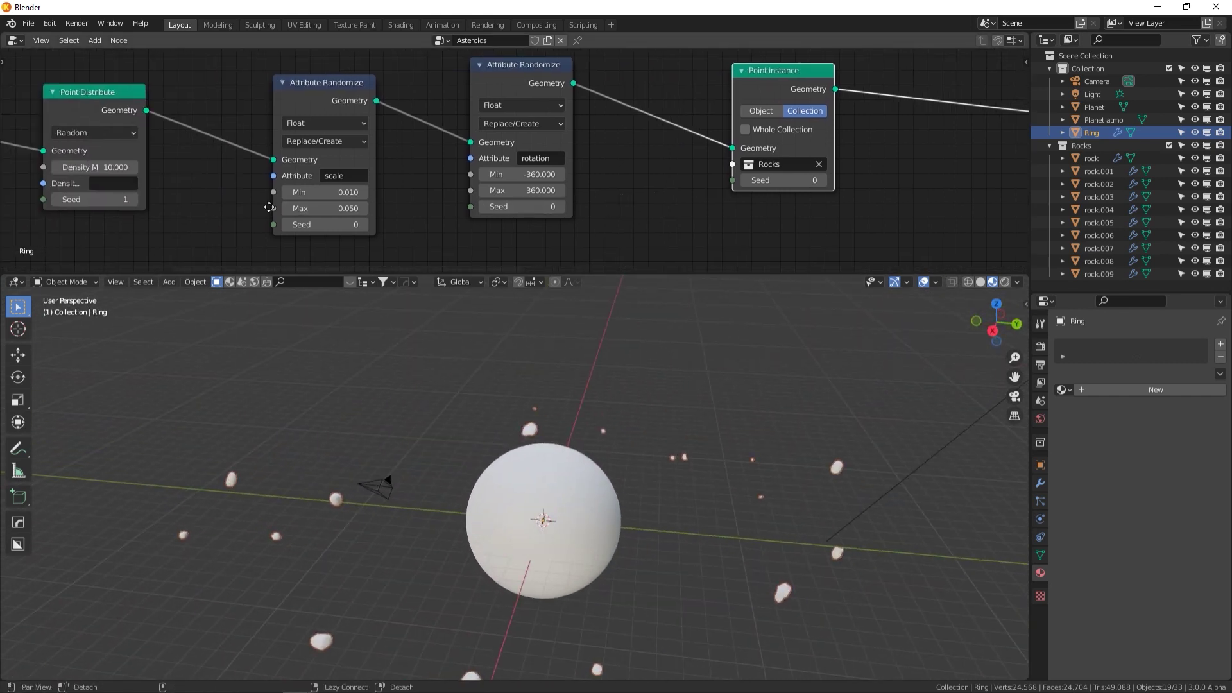
middle_click_drag(269, 207, 496, 198)
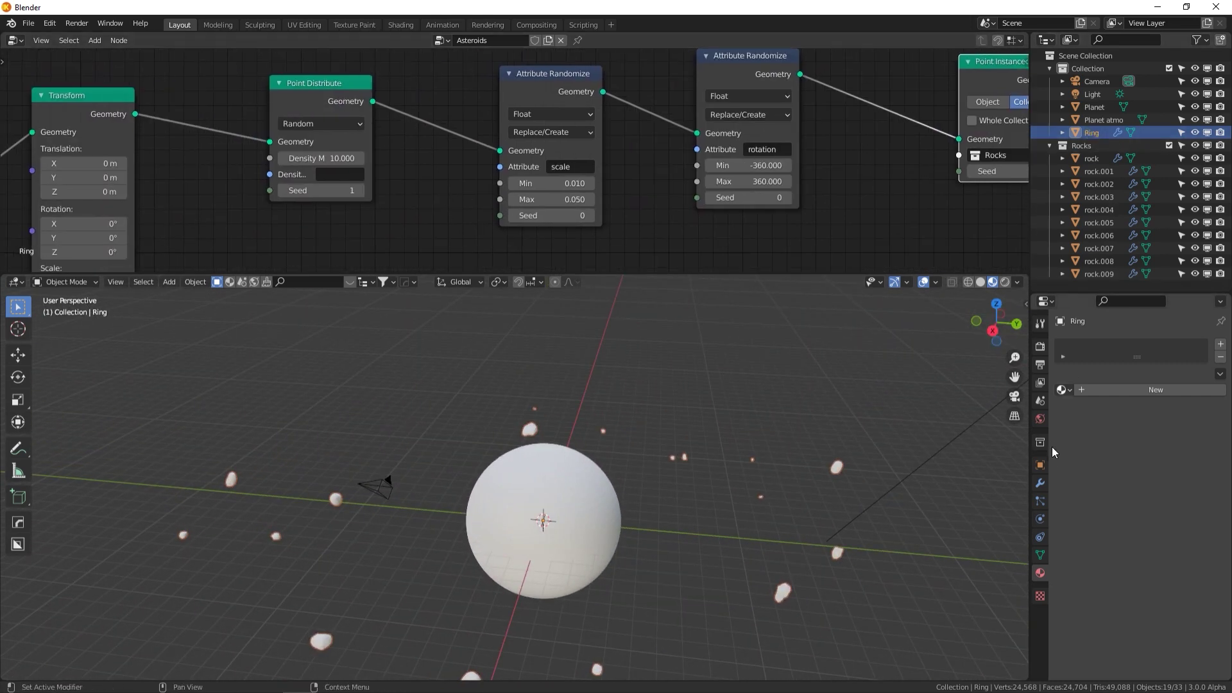
left_click(1040, 465)
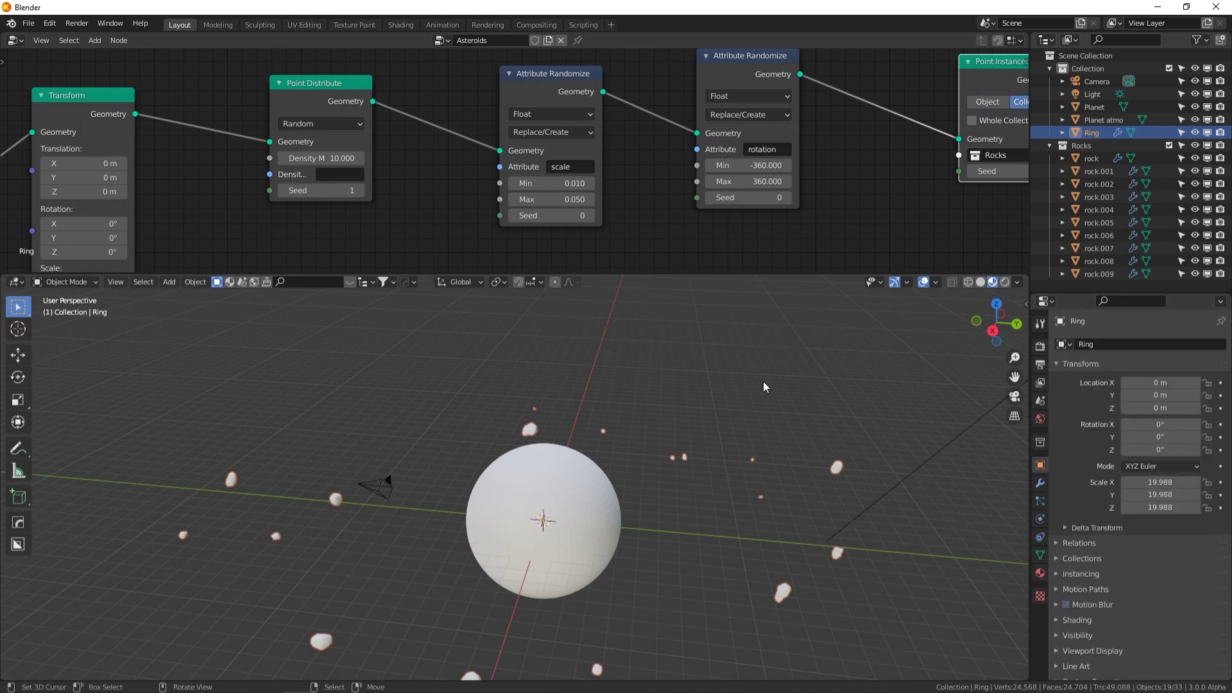
mouse_move(714, 407)
middle_mouse_down()
mouse_move(673, 440)
mouse_move(701, 383)
mouse_move(710, 390)
middle_mouse_up()
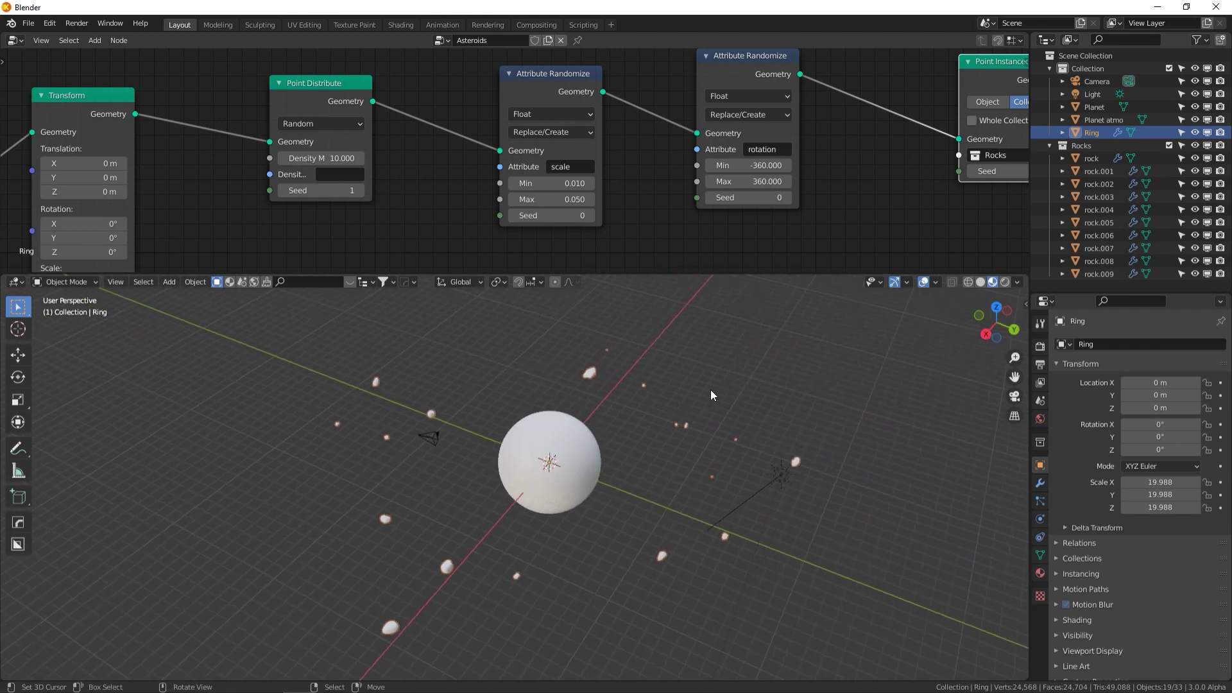
key("Tab")
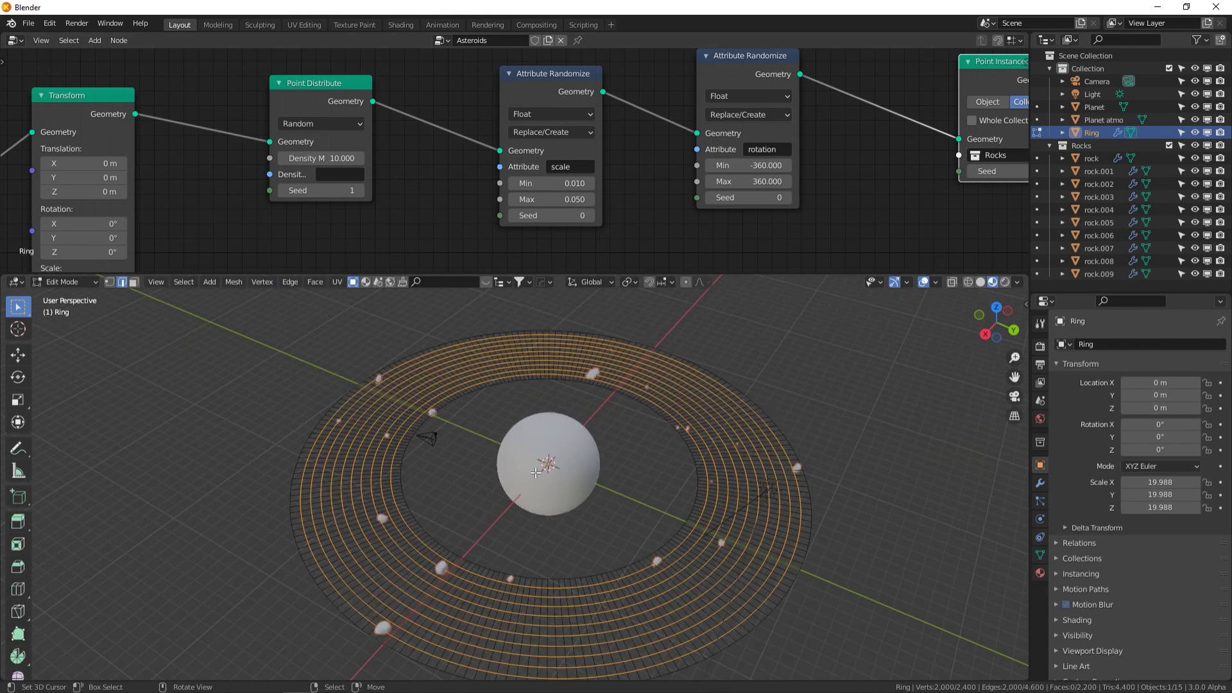
key("Tab")
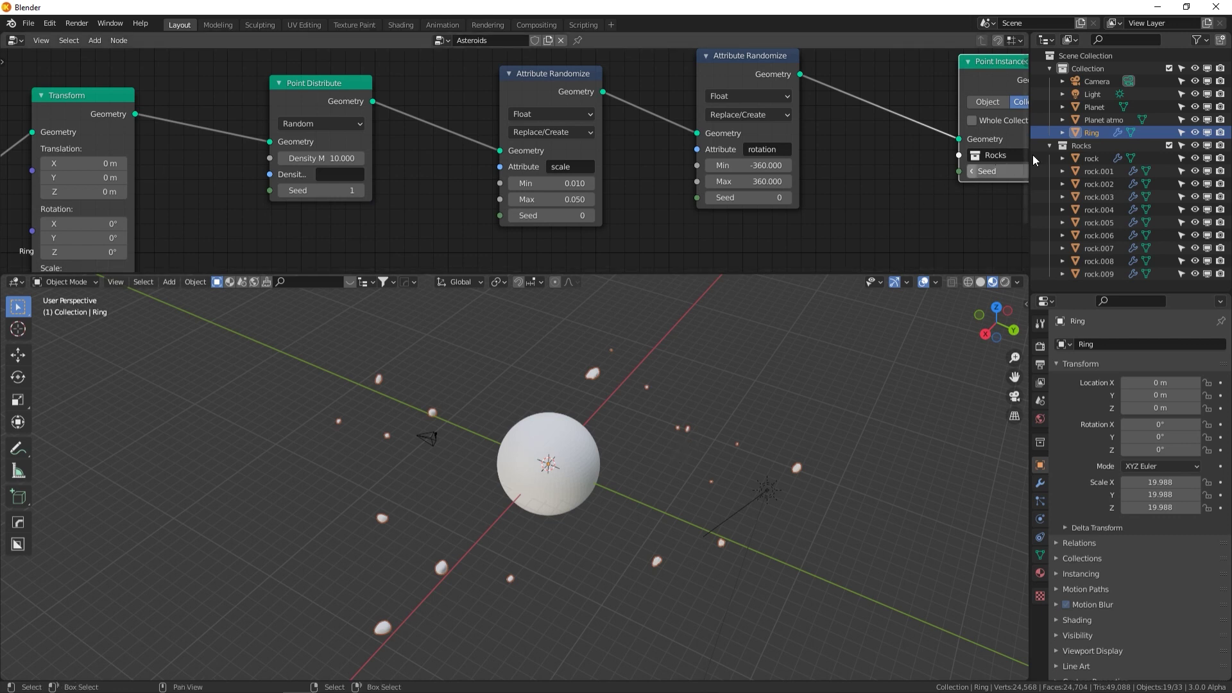
key("Tab")
key("Tab")
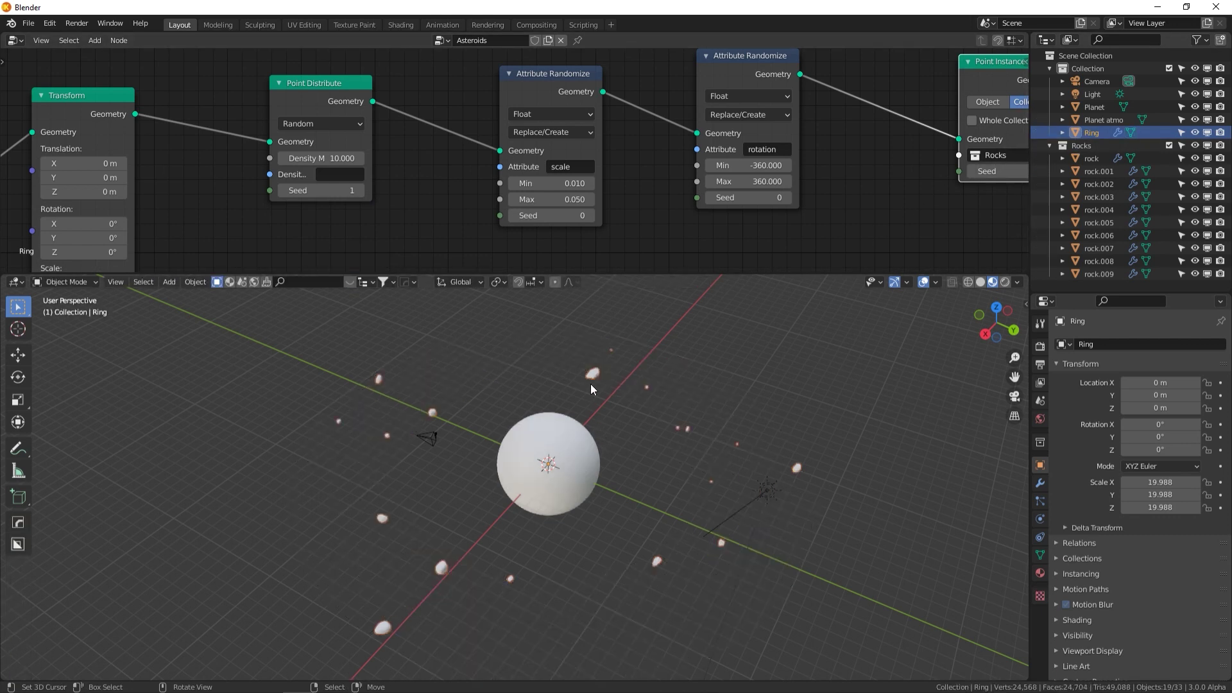
key("ctrl+a")
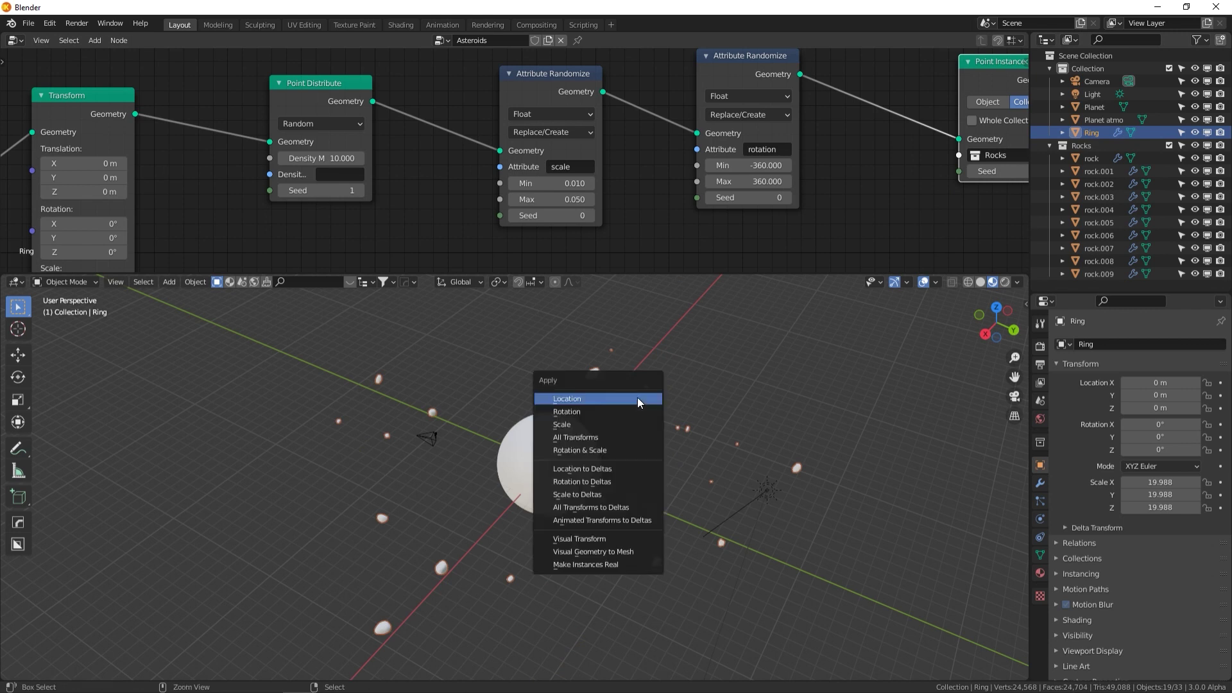
left_click(600, 424)
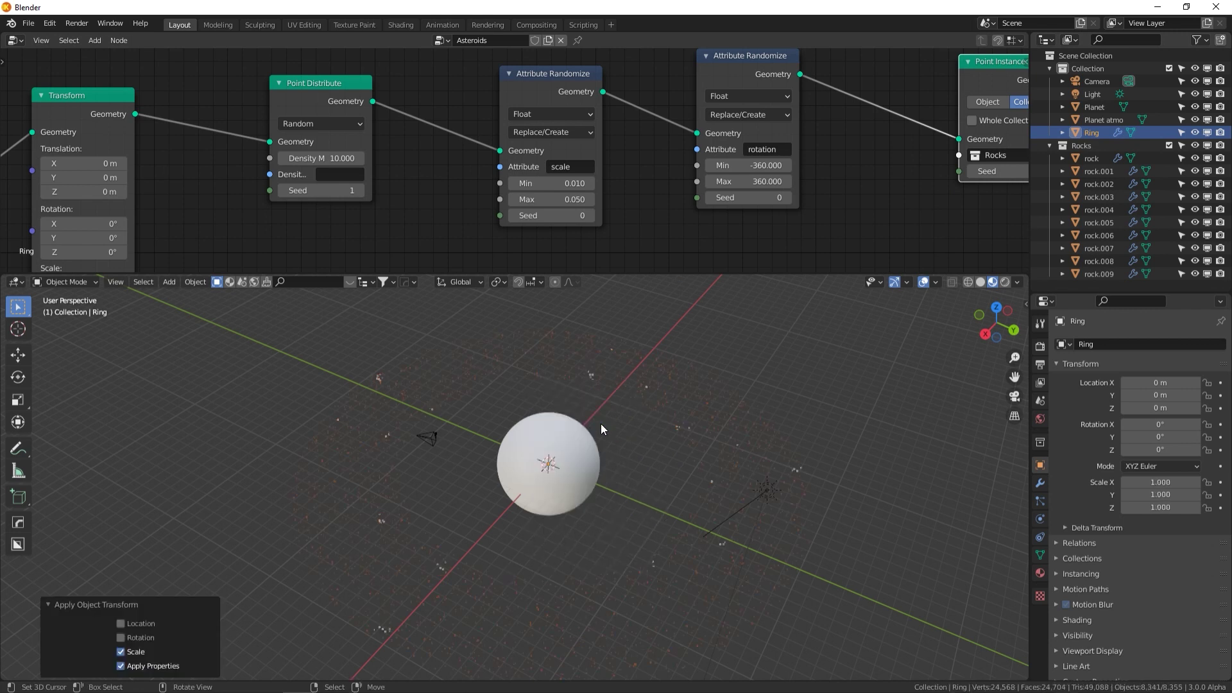
Set the Point Distribute node's maximum density to 5
middle_click_drag(440, 521, 560, 509)
scroll(511, 521, "up", 5)
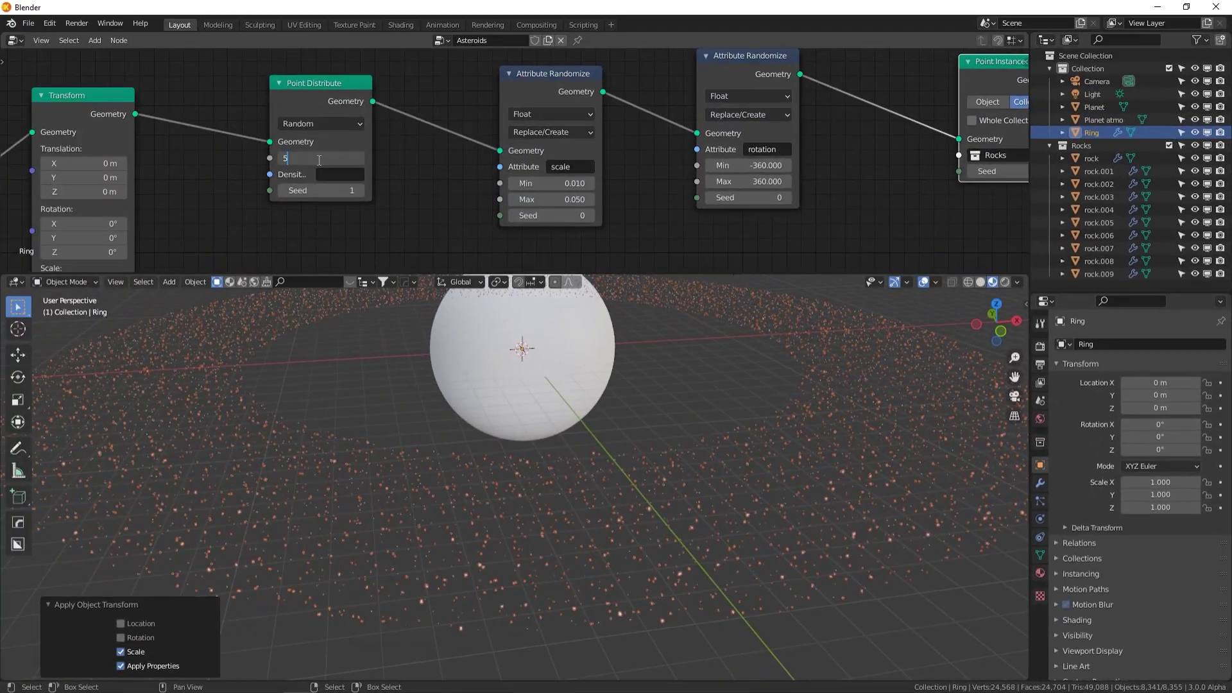
key("Return")
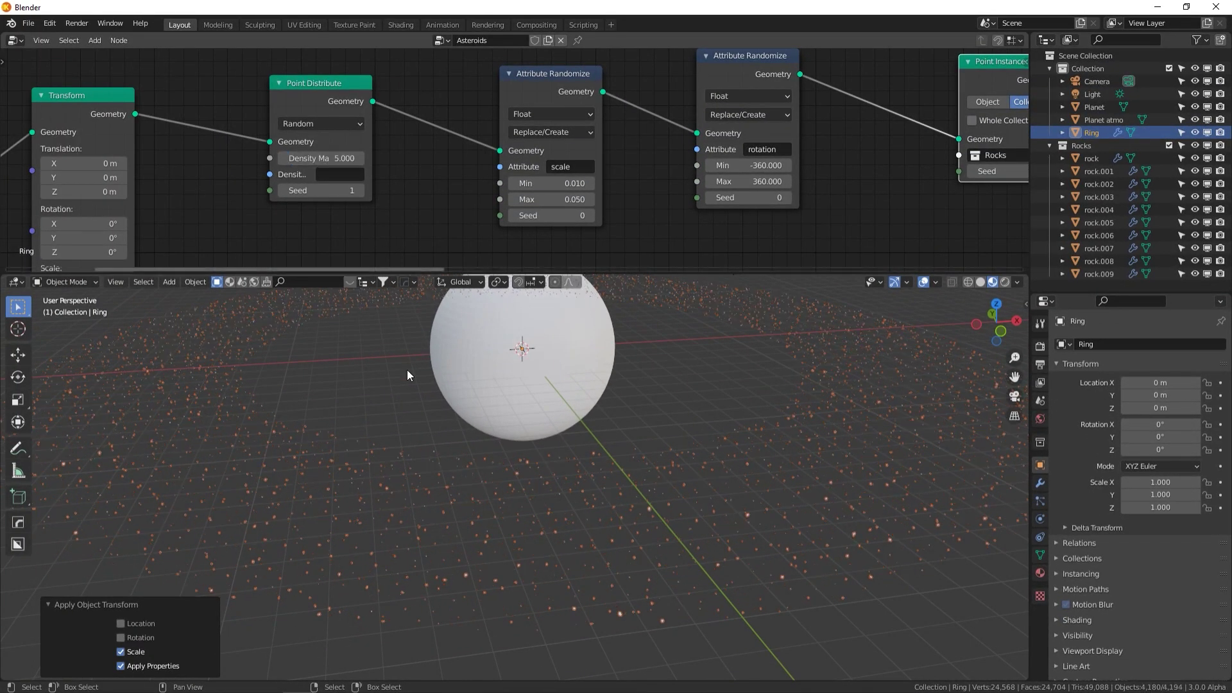
Examine the asteroid ring's thickness around the planet from the front and in perspective
middle_click_drag(407, 370, 518, 402)
middle_click_drag(596, 410, 653, 417)
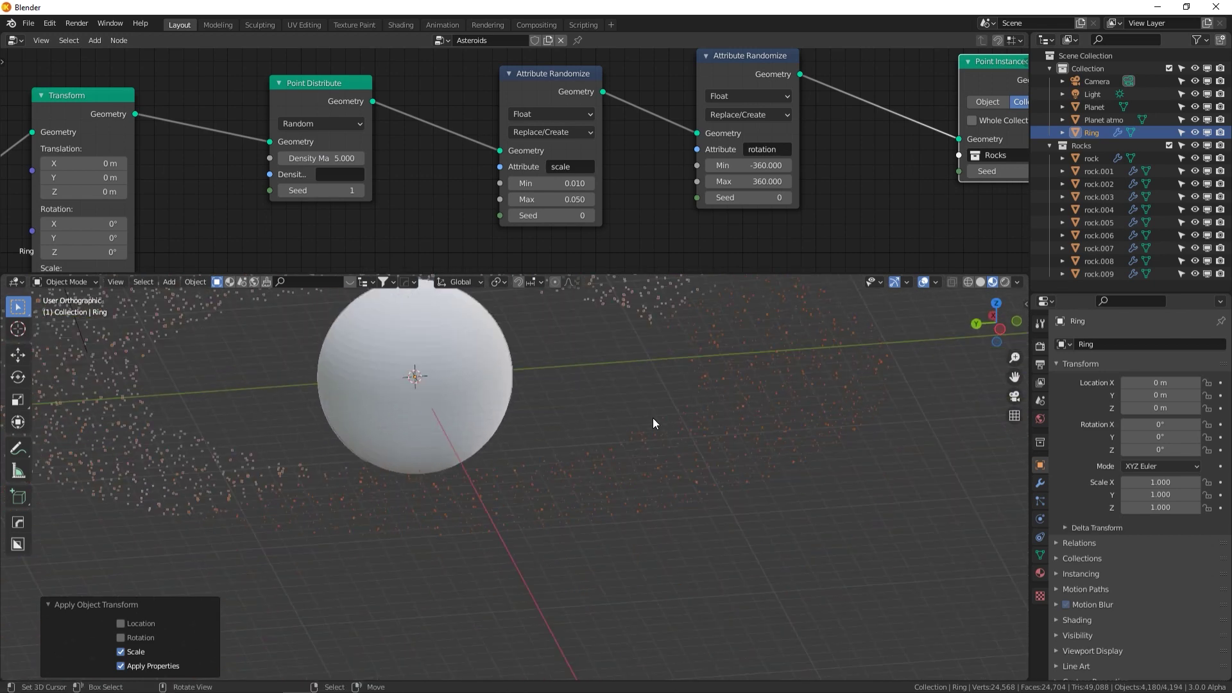
key("KP_5")
key("KP_1")
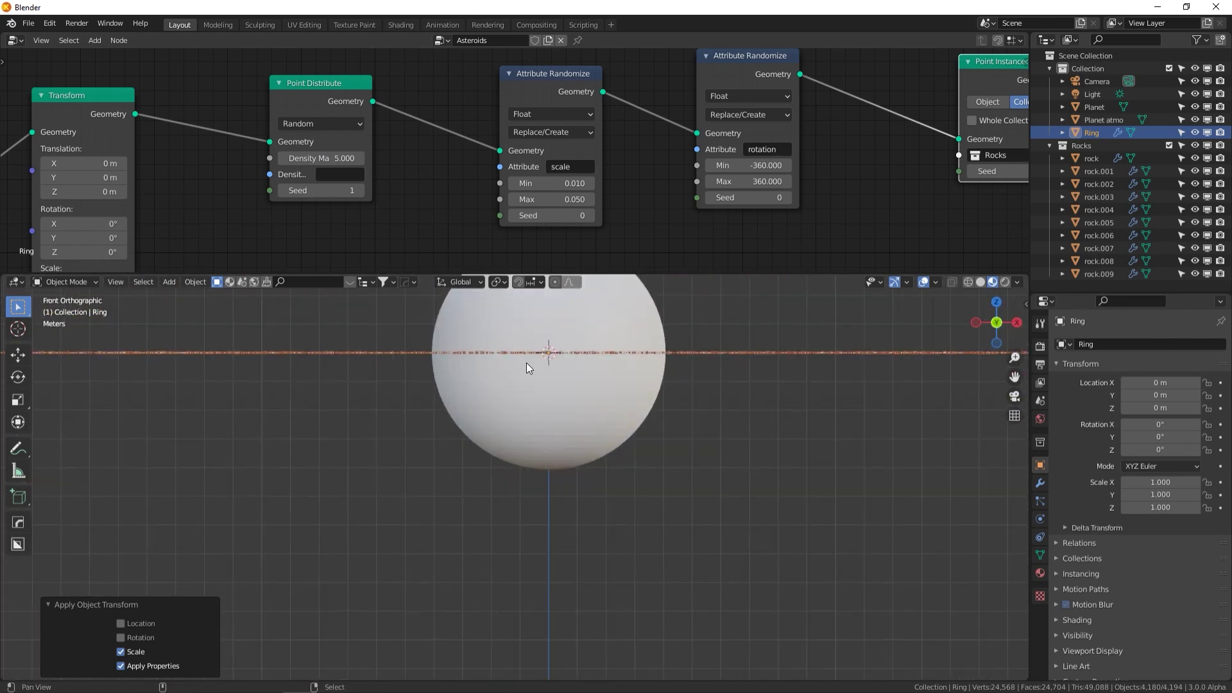
middle_click_drag(527, 363, 604, 407, "shift")
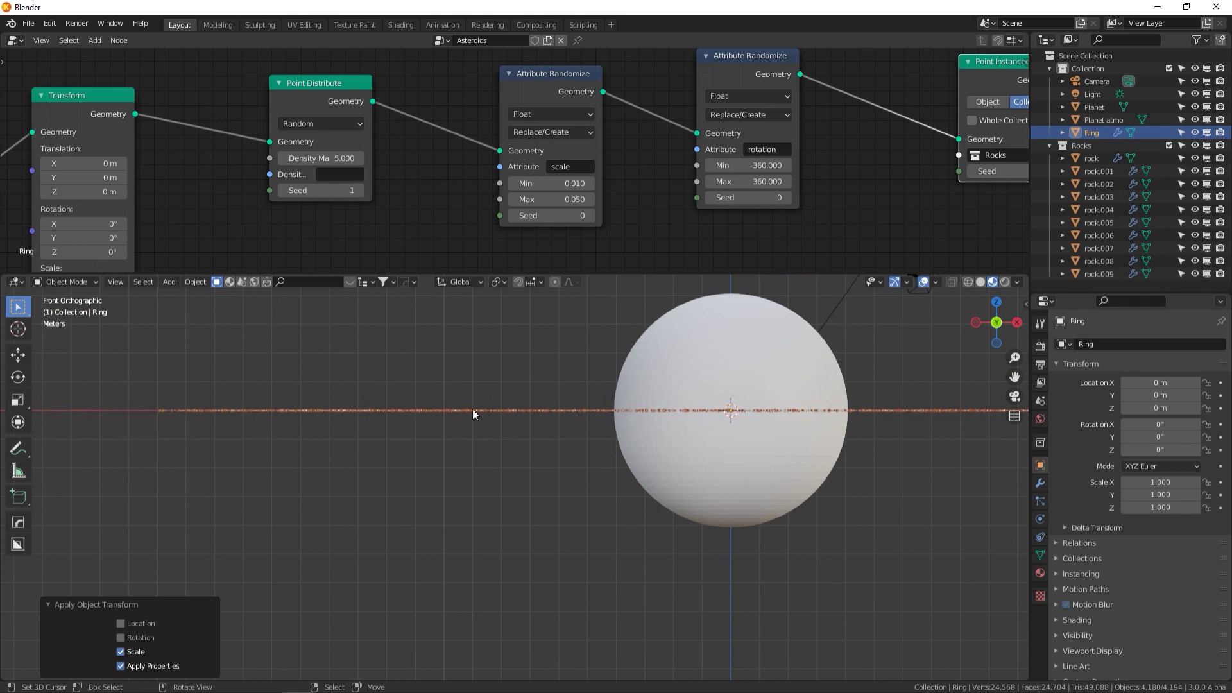
middle_click_drag(472, 411, 524, 430)
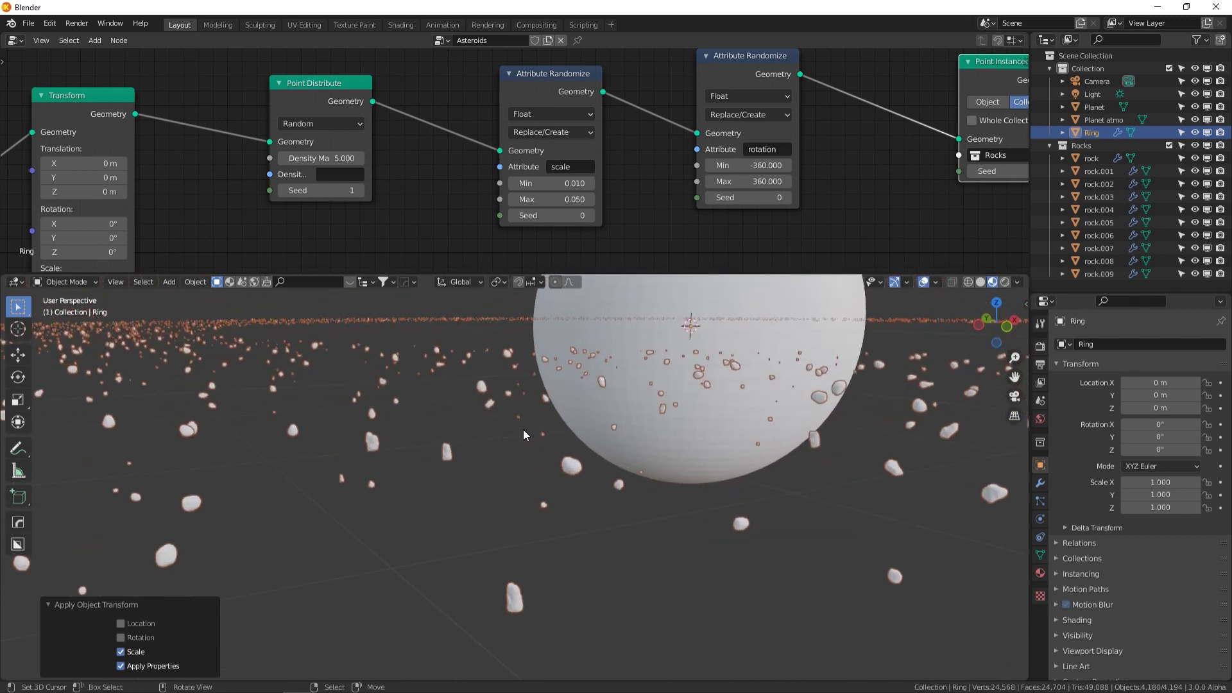
scroll(486, 407, "down", 6)
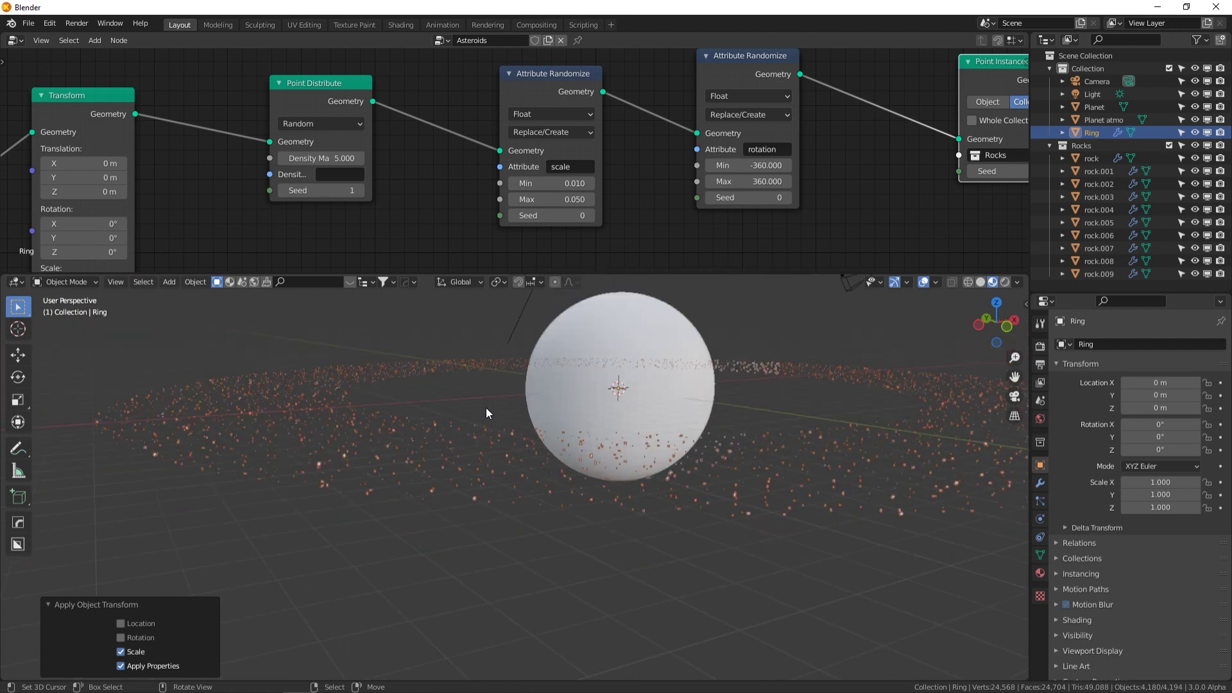
middle_click_drag(486, 406, 711, 482)
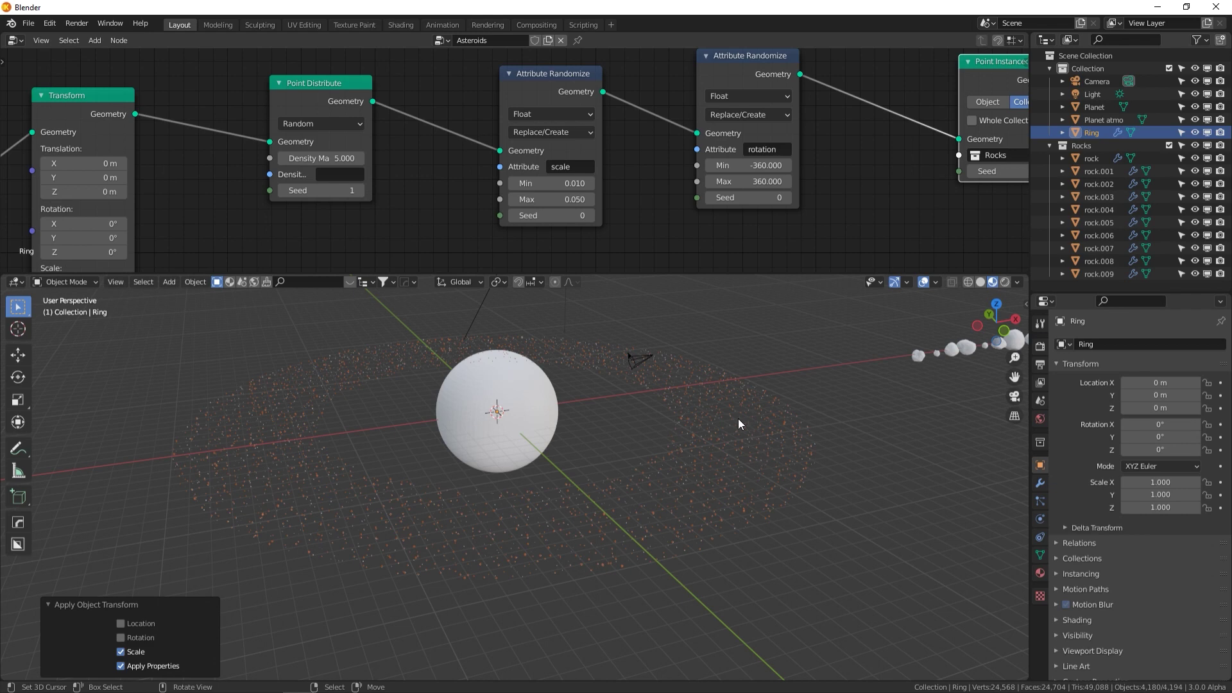
Subdivide all faces of the ring mesh with 1 cut and a fractal value of 3.820
key("Tab")
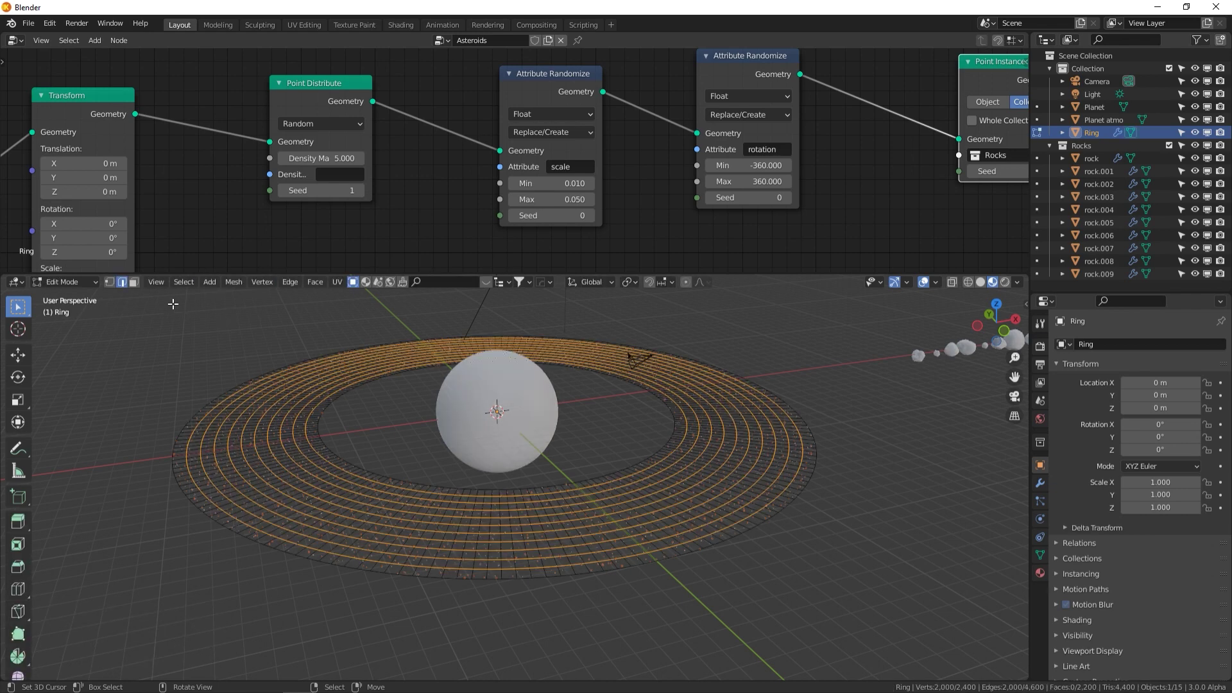
left_click(134, 283)
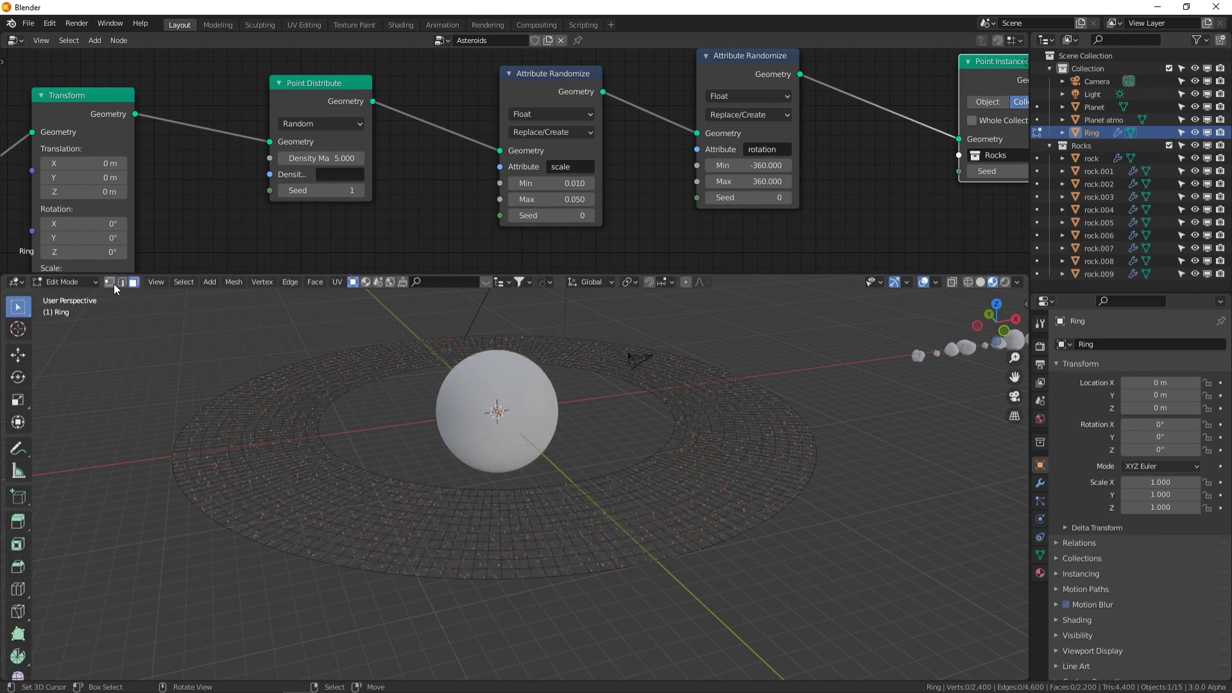
key("a")
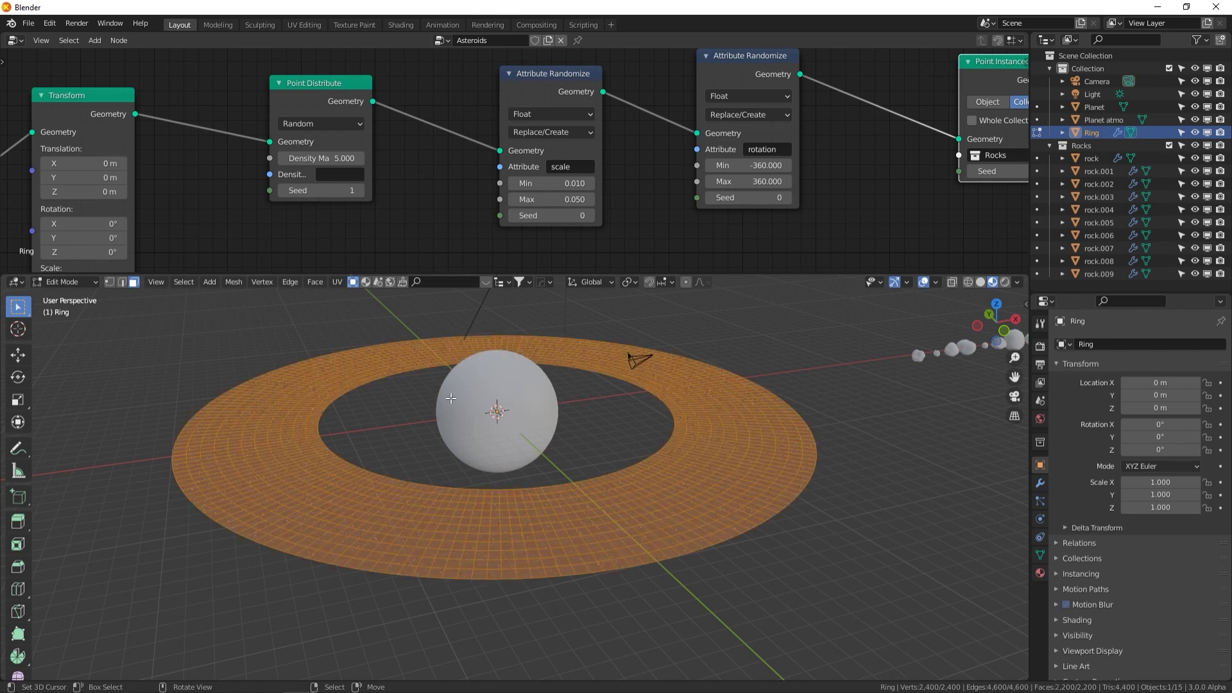
key("F3")
type("subd")
key("Return")
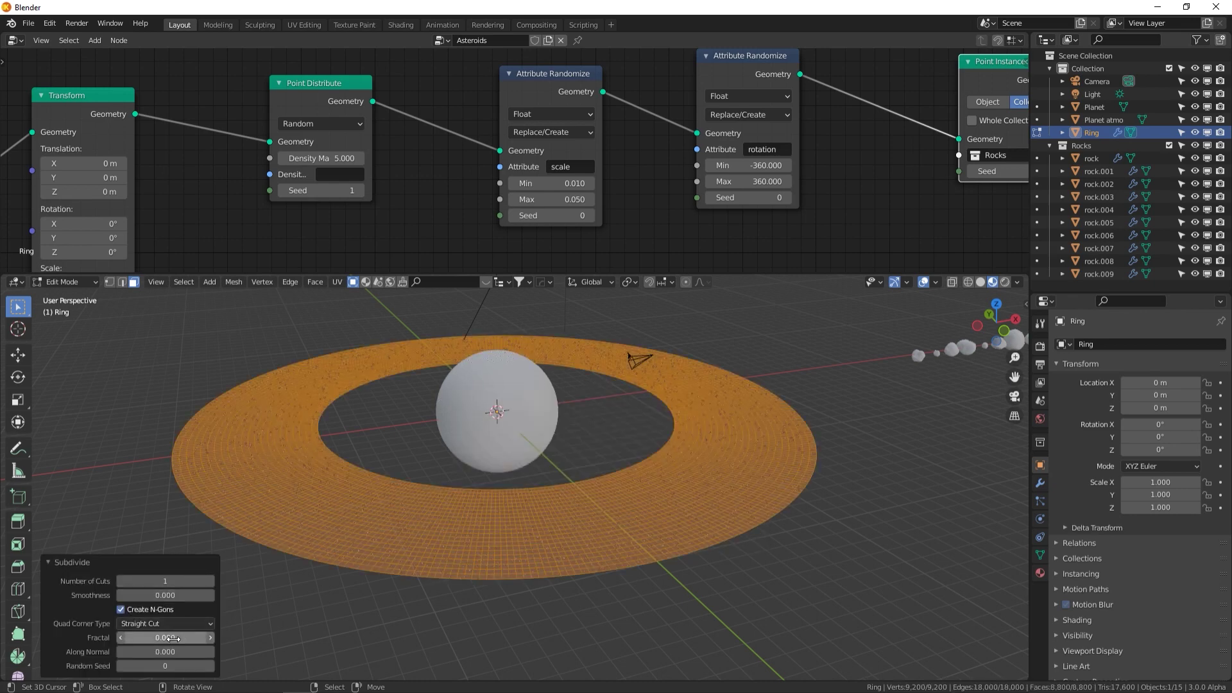
mouse_move(165, 637)
left_mouse_down()
mouse_move(218, 638)
mouse_move(160, 637)
left_mouse_up()
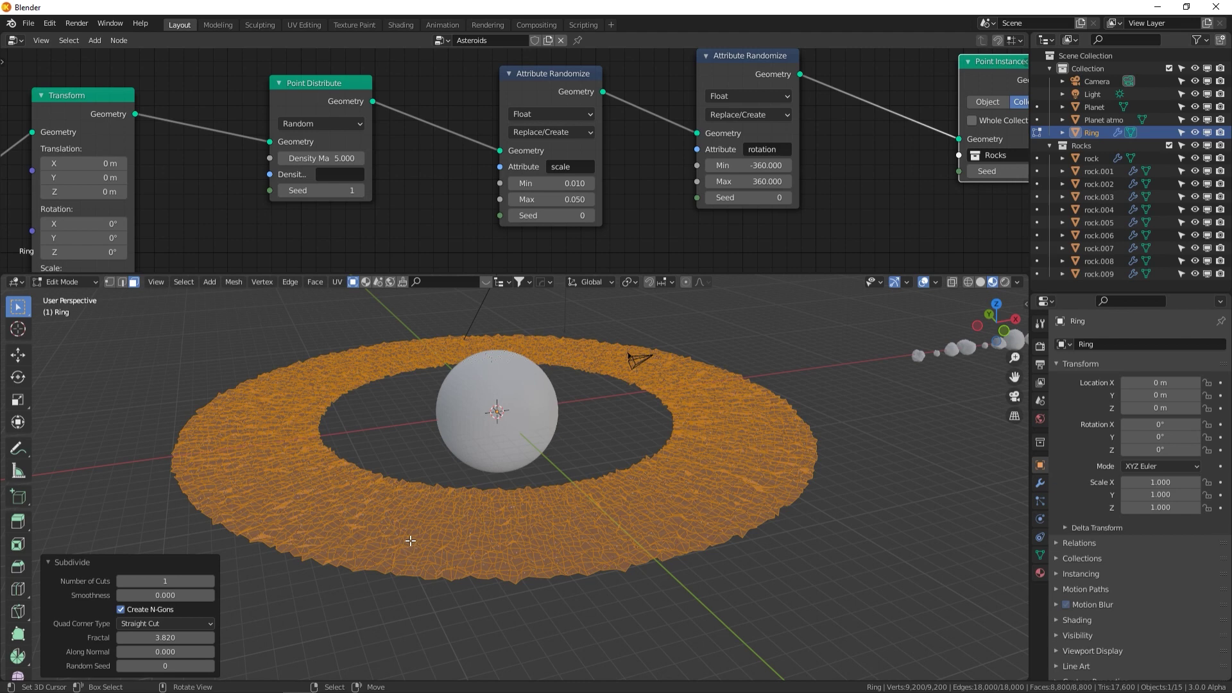
left_click(64, 563)
middle_click_drag(312, 440, 487, 352)
scroll(370, 418, "up", 3)
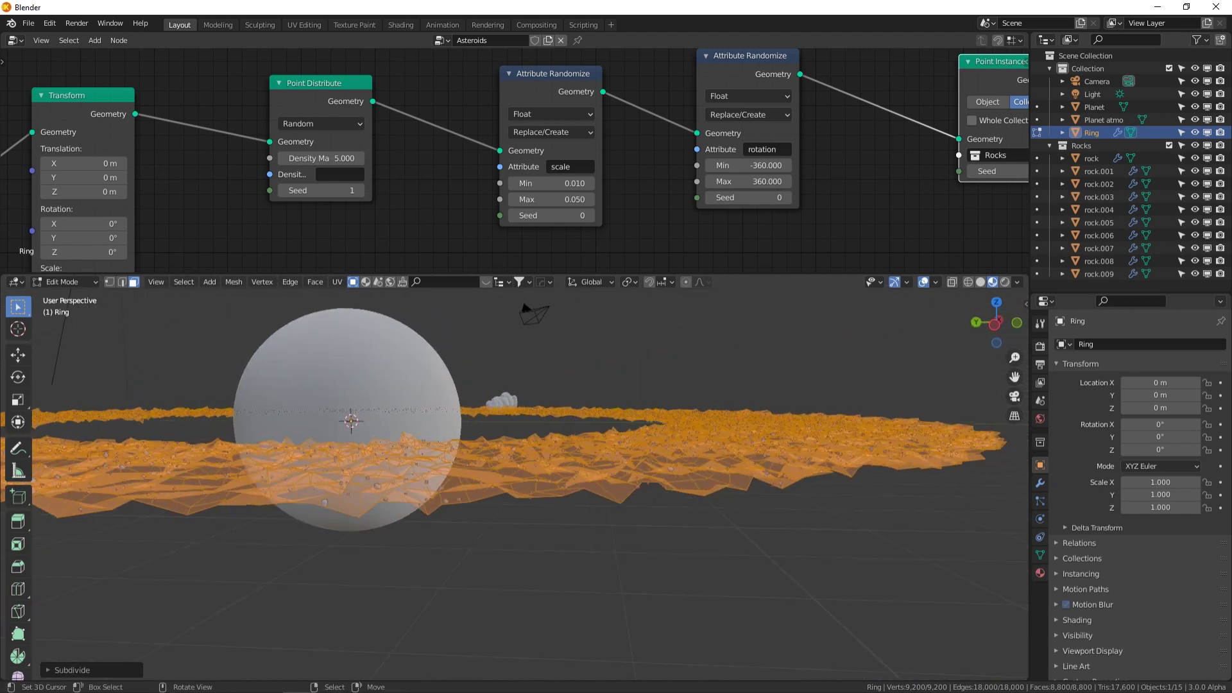
key("s")
key("z")
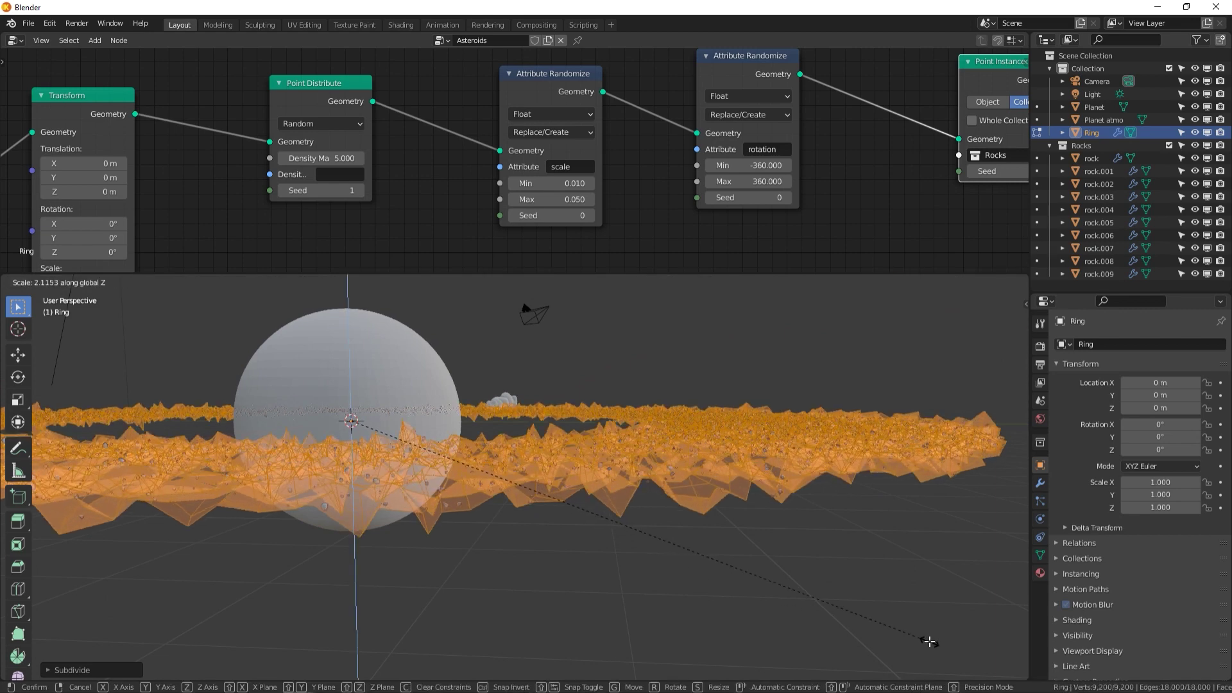
right_click(929, 642)
Set the pivot point to Individual Origins and stretch the ring mesh along the Z axis to thicken the asteroid belt
left_click(628, 282)
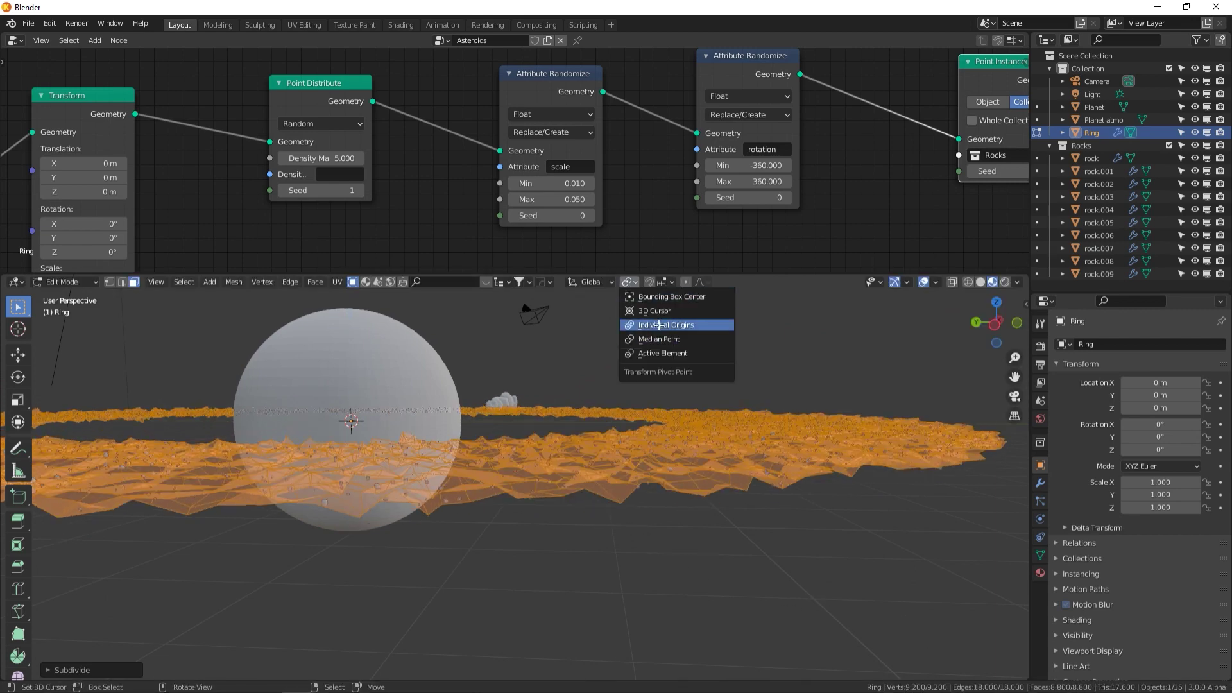
left_click(659, 325)
key("s")
key("z")
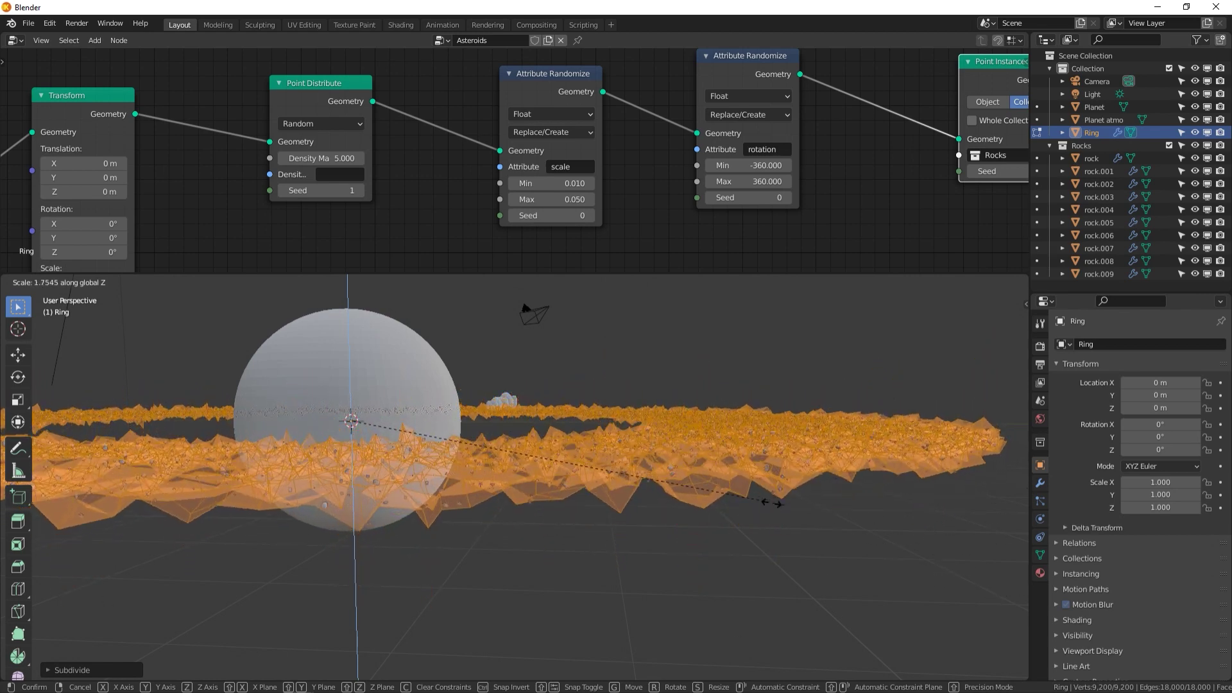
left_click(646, 490)
key("Tab")
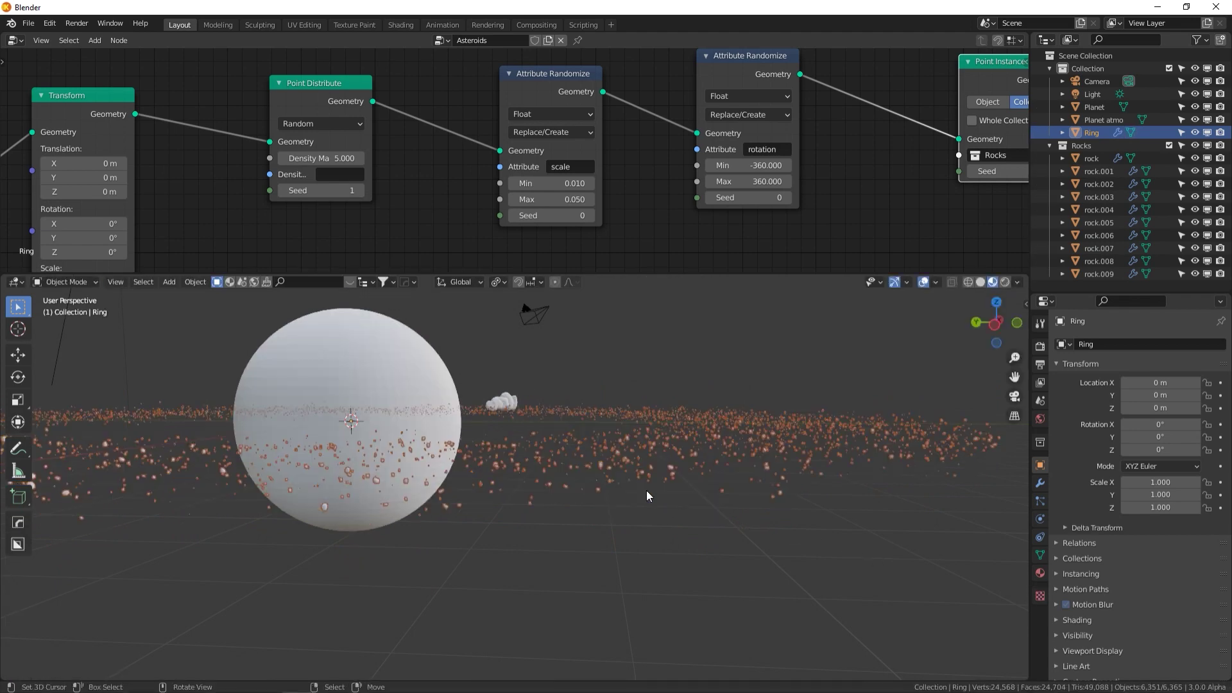
middle_click_drag(646, 490, 709, 487)
key("KP_1")
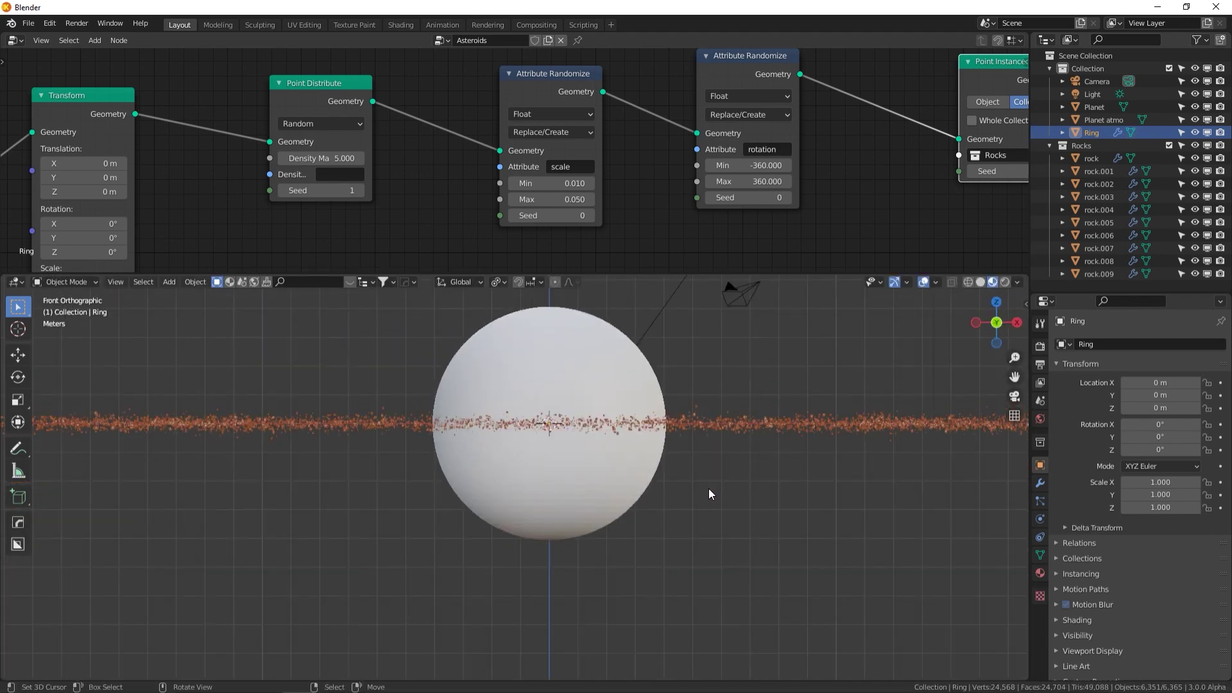
Set the Point Distribute node's maximum density to 10 and check the denser asteroid ring around the planet
scroll(708, 487, "up", 5)
middle_click_drag(618, 473, 416, 439)
left_click(324, 159)
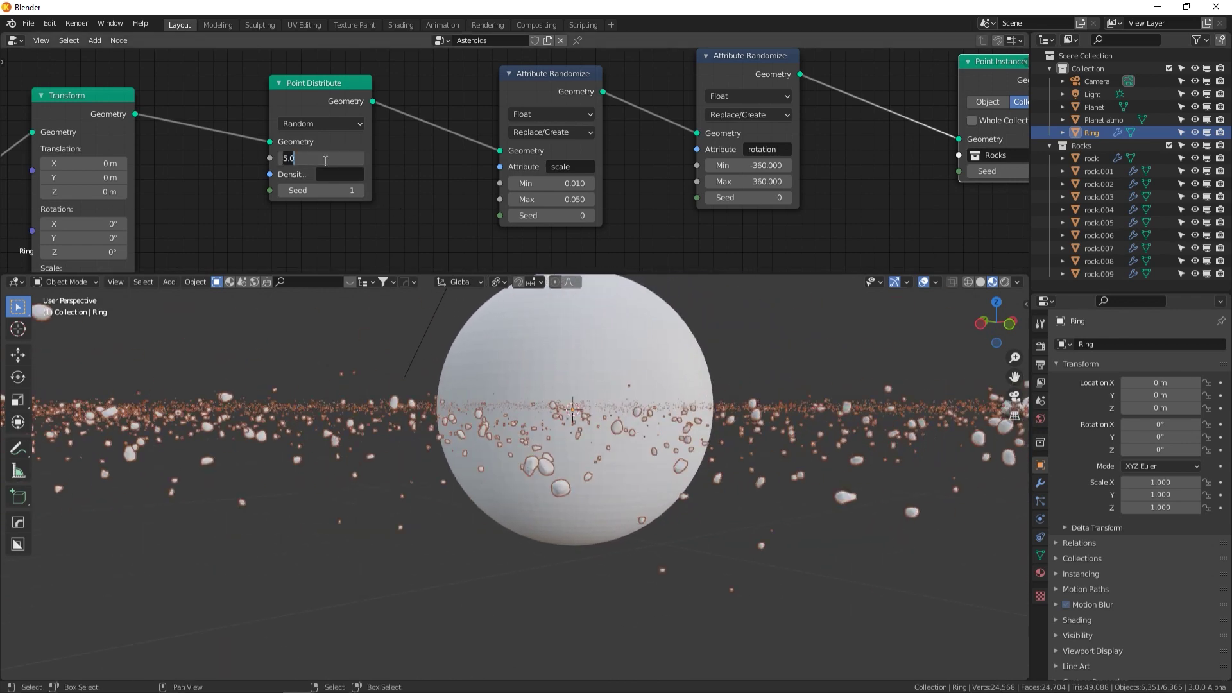
type("10")
key("Return")
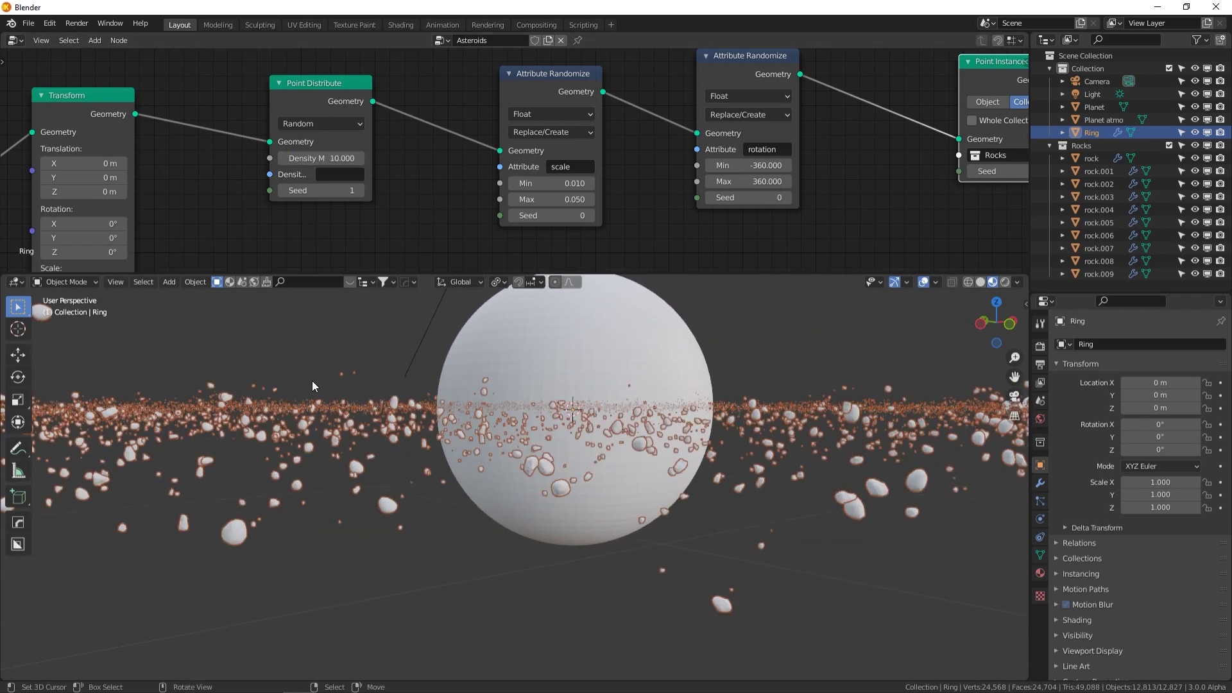
middle_click_drag(312, 380, 686, 433)
scroll(718, 420, "down", 1)
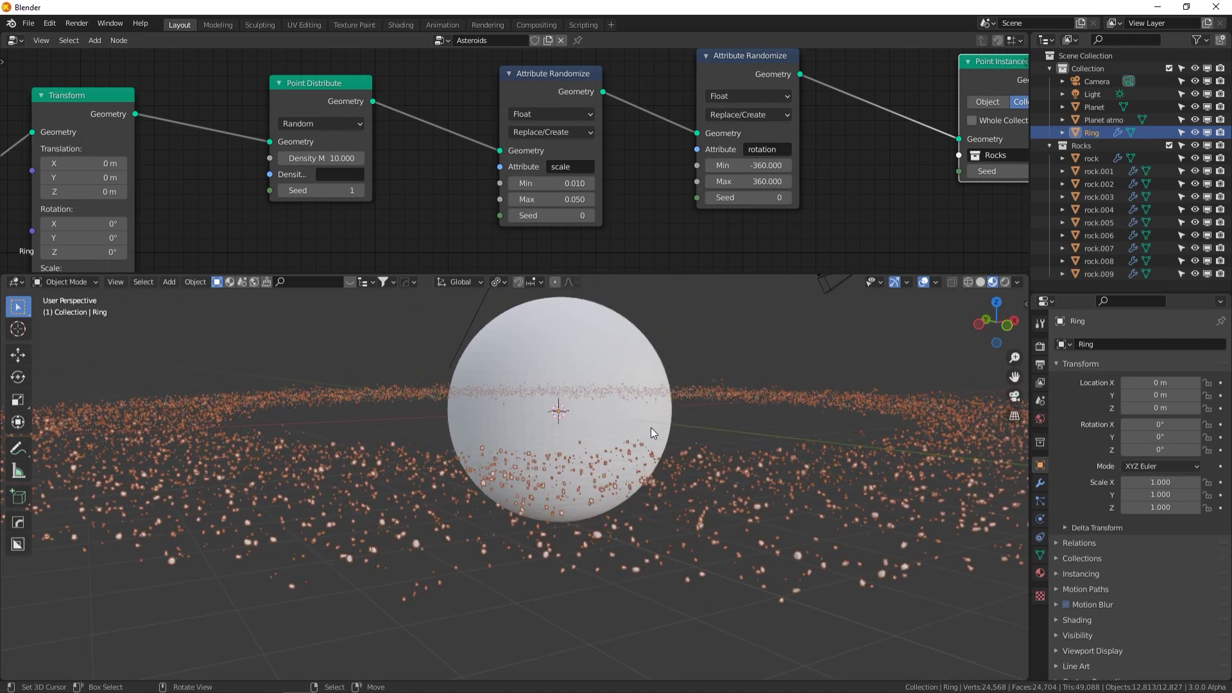
Enlarge the 3D viewport and apply Shade Smooth to the Planet atmo sphere
left_click(671, 420)
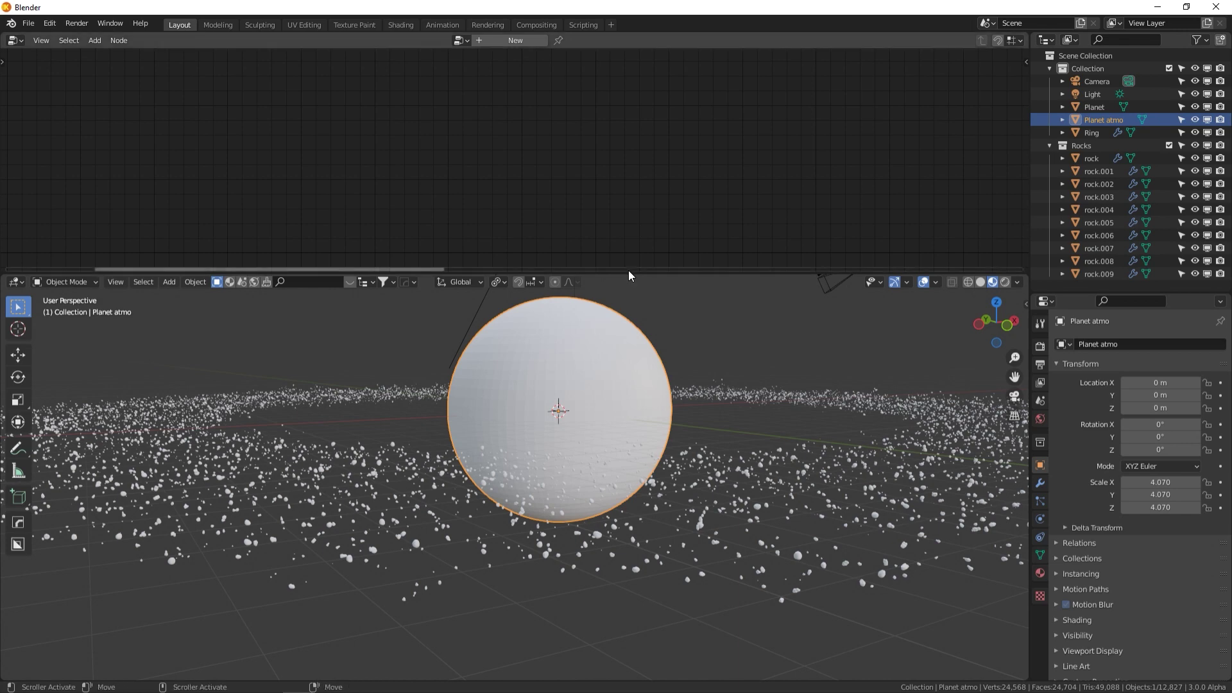
left_click_drag(629, 272, 616, 79)
middle_click_drag(654, 218, 562, 275)
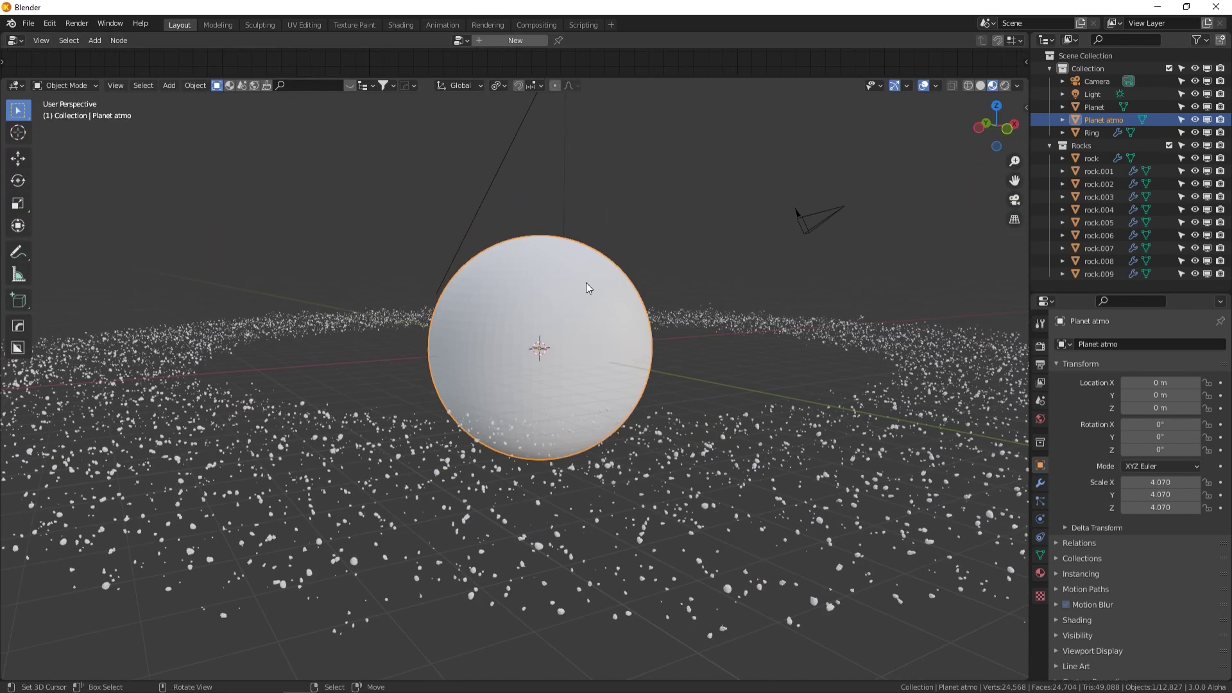
key("F3")
type("smothh")
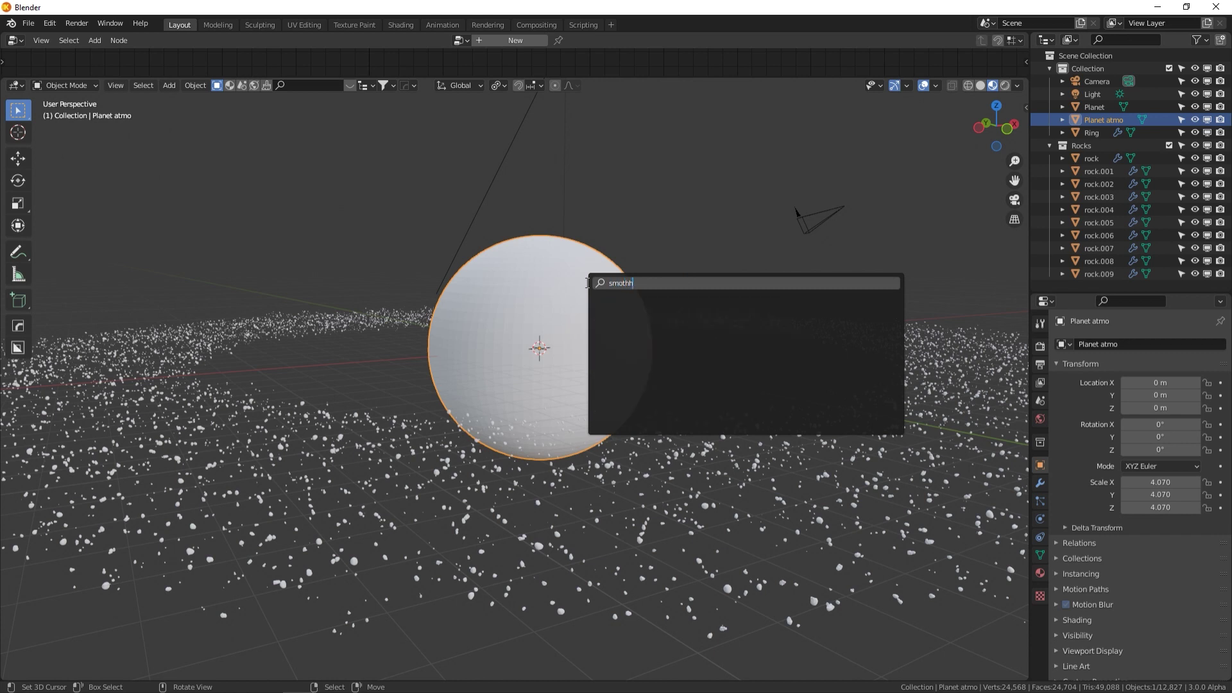
key("BackSpace")
key("Down")
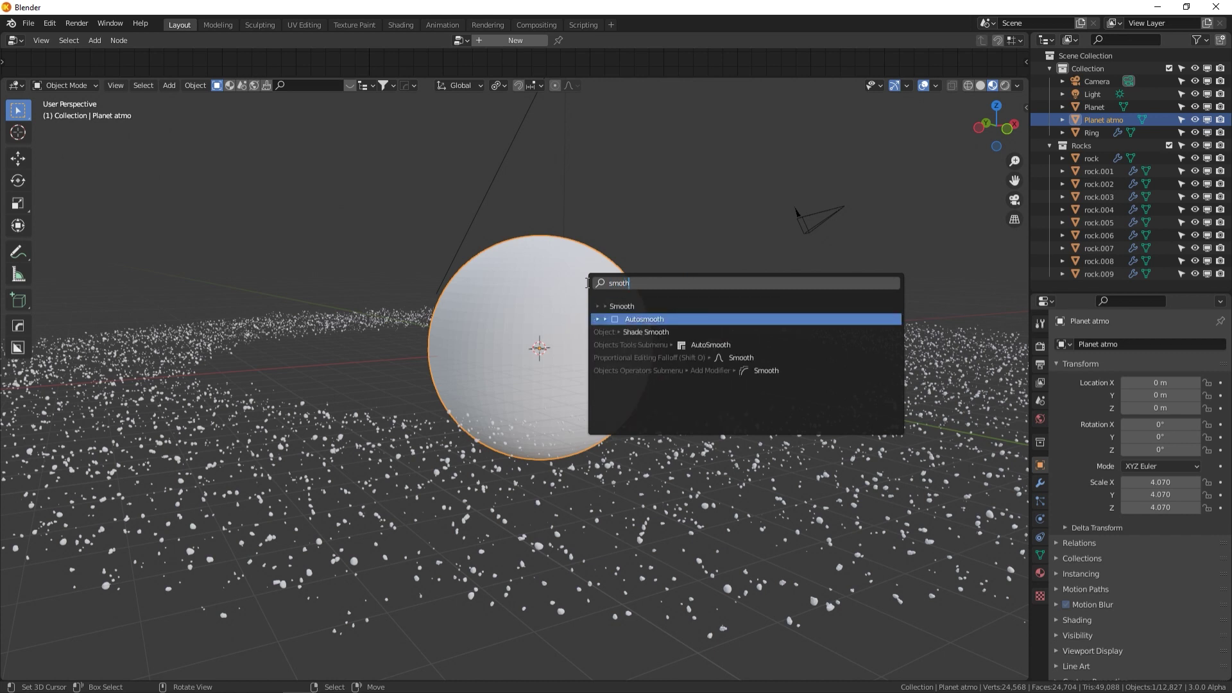
key("Down")
key("Return")
Apply Shade Smooth to the Planet sphere inside the atmosphere
left_click(587, 285)
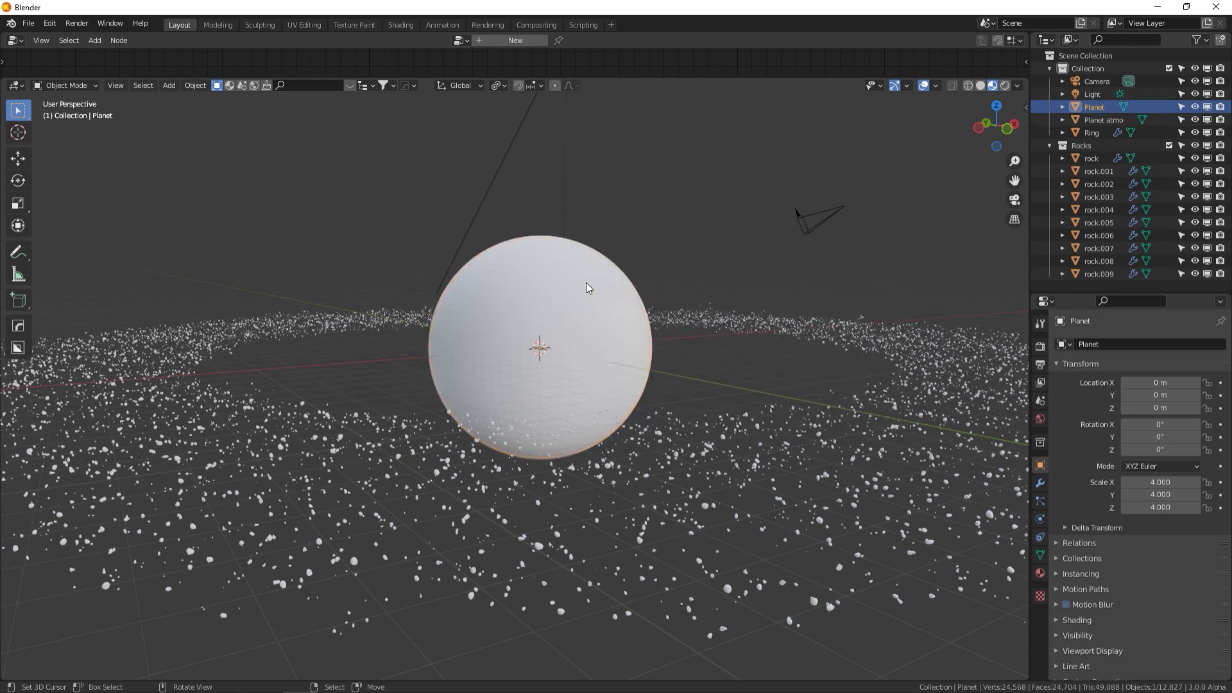
key("F3")
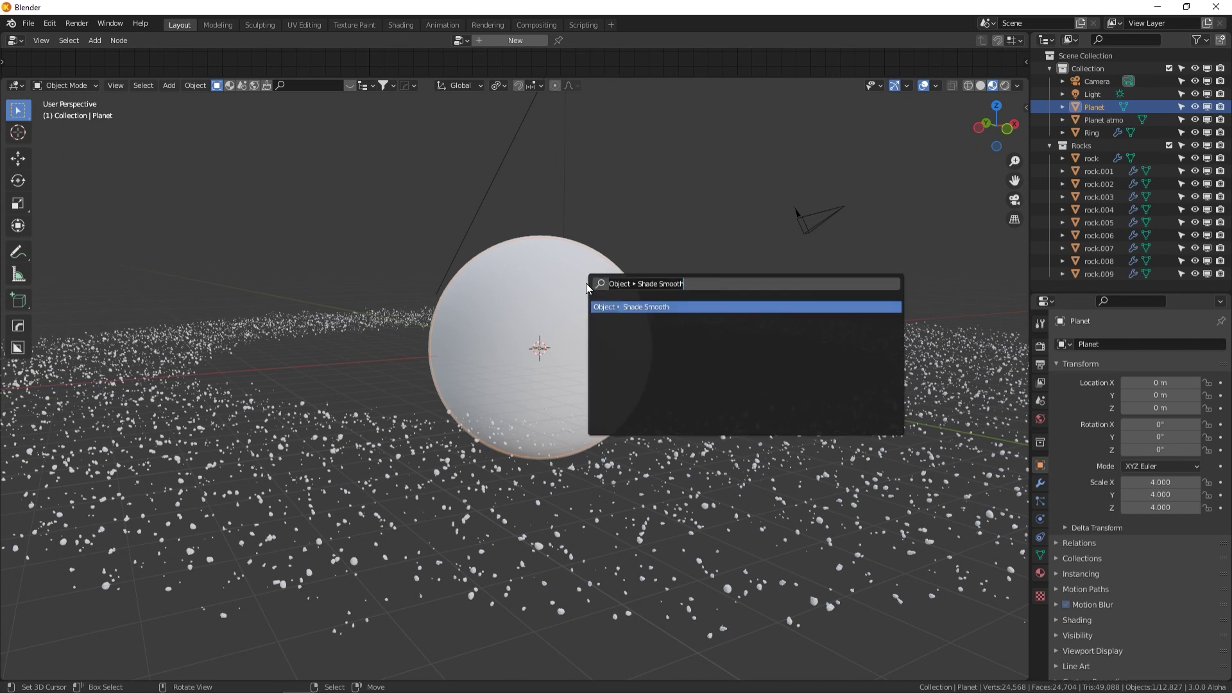
key("Return")
Show the World properties and the World shader nodes in an enlarged node editor
scroll(534, 372, "down", 5)
middle_click_drag(571, 309, 630, 337)
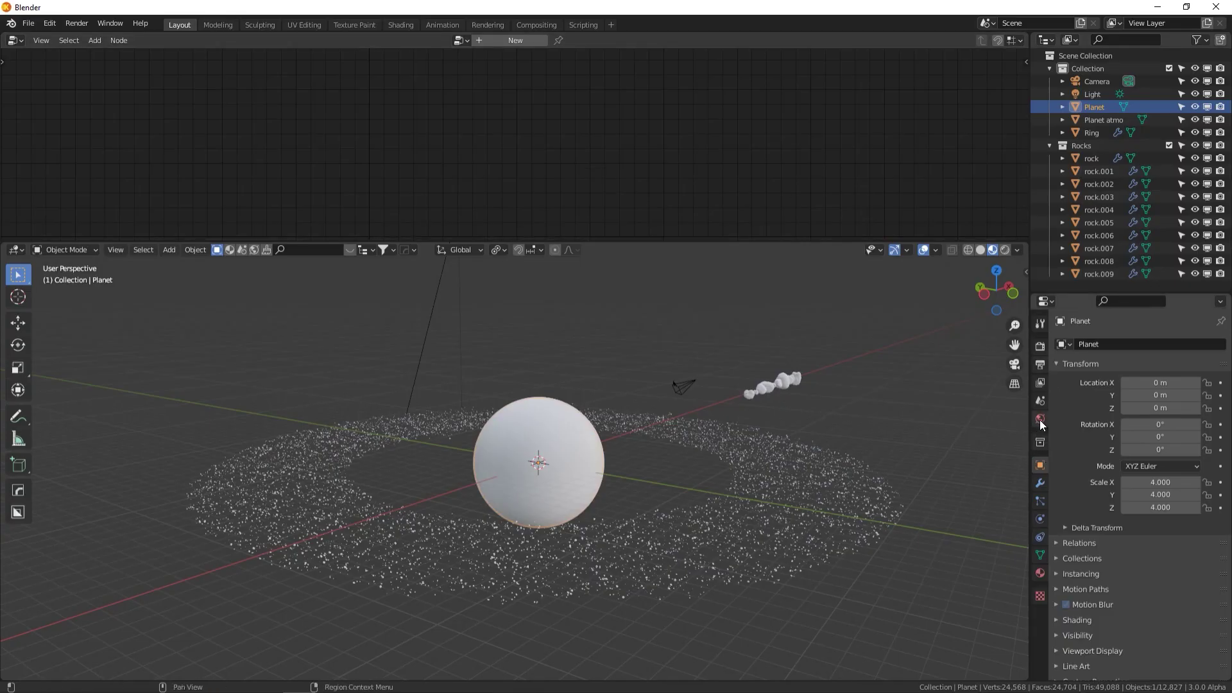
left_click(1040, 419)
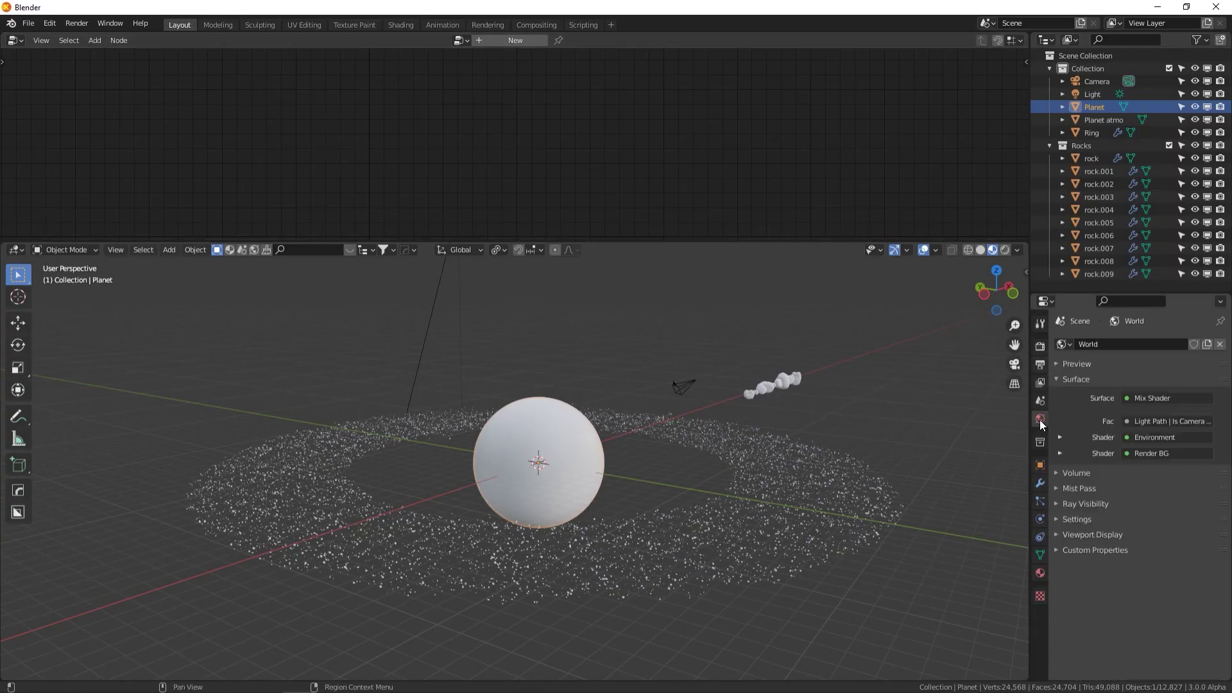
left_click(58, 40)
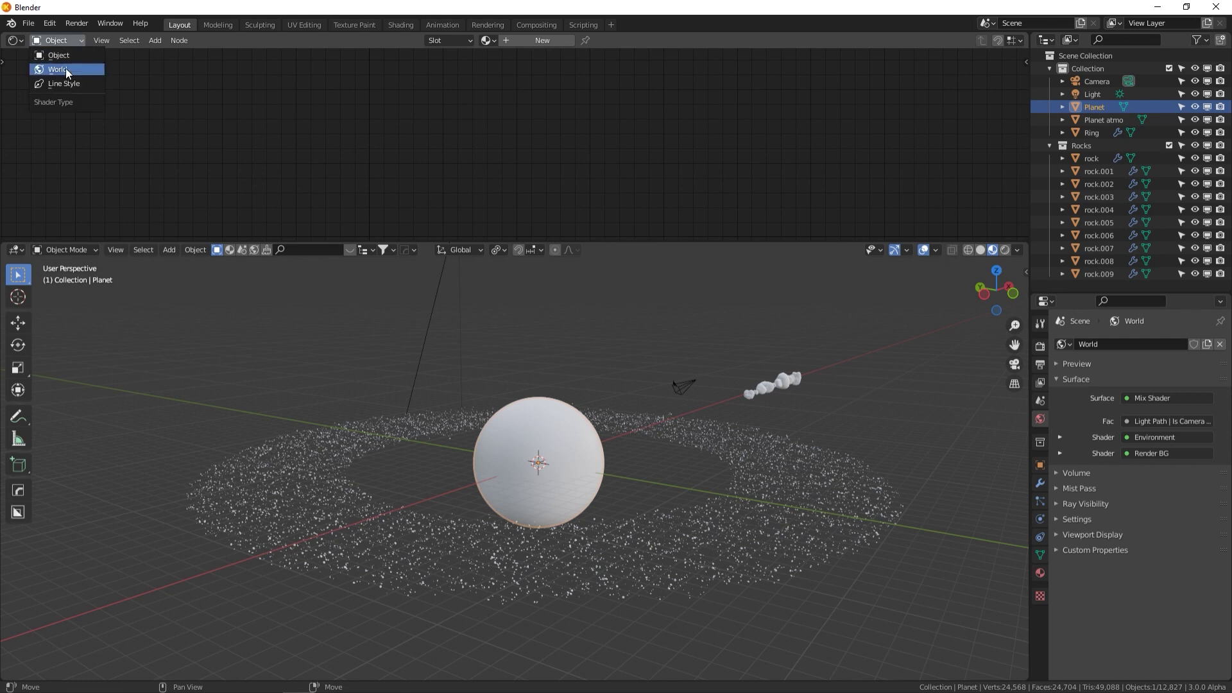
left_click(62, 67)
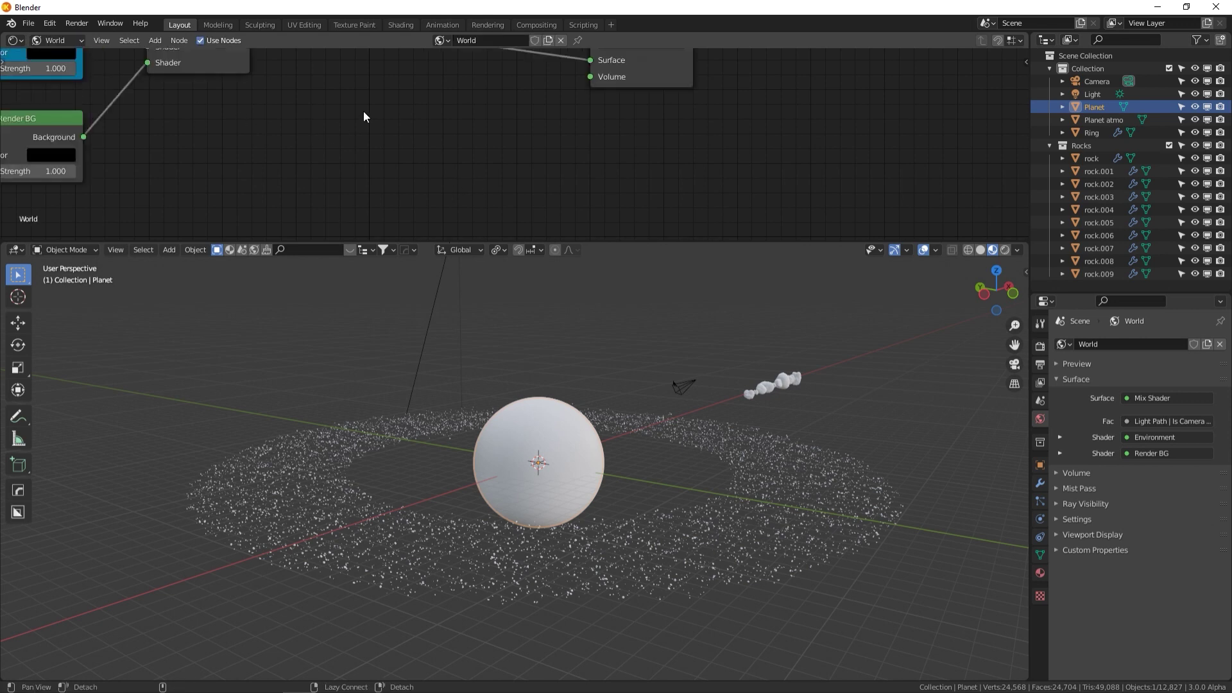
scroll(563, 175, "down", 3)
left_click_drag(549, 243, 497, 504)
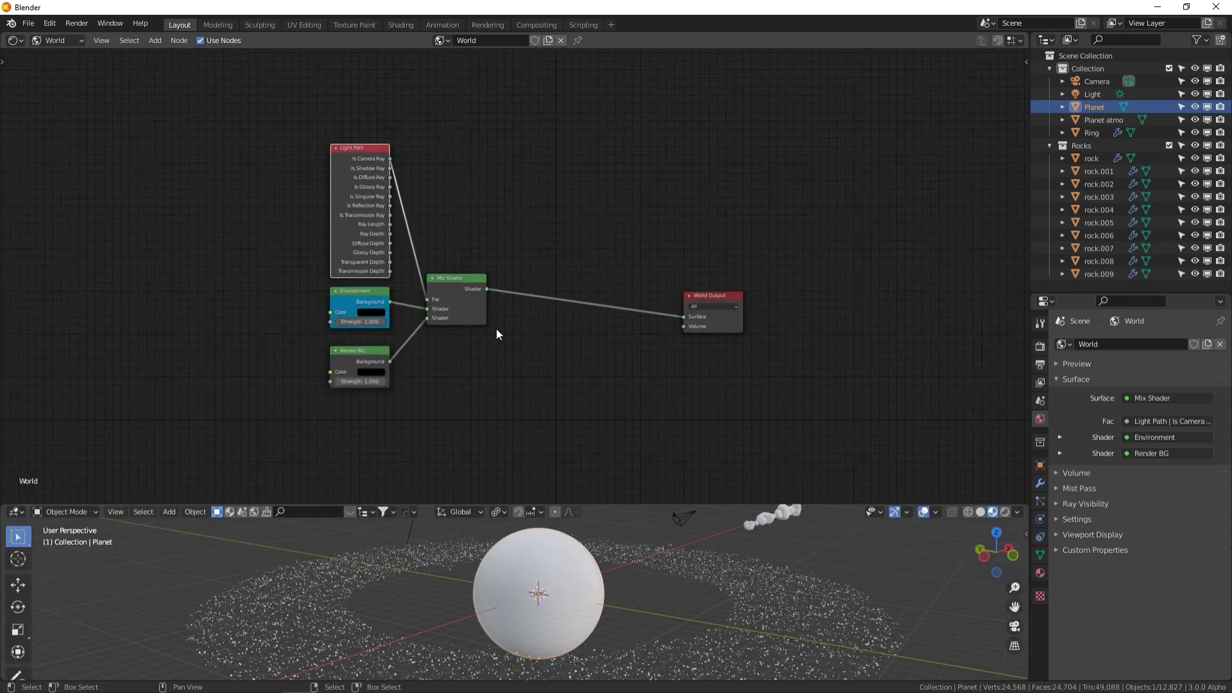
scroll(505, 250, "up", 2)
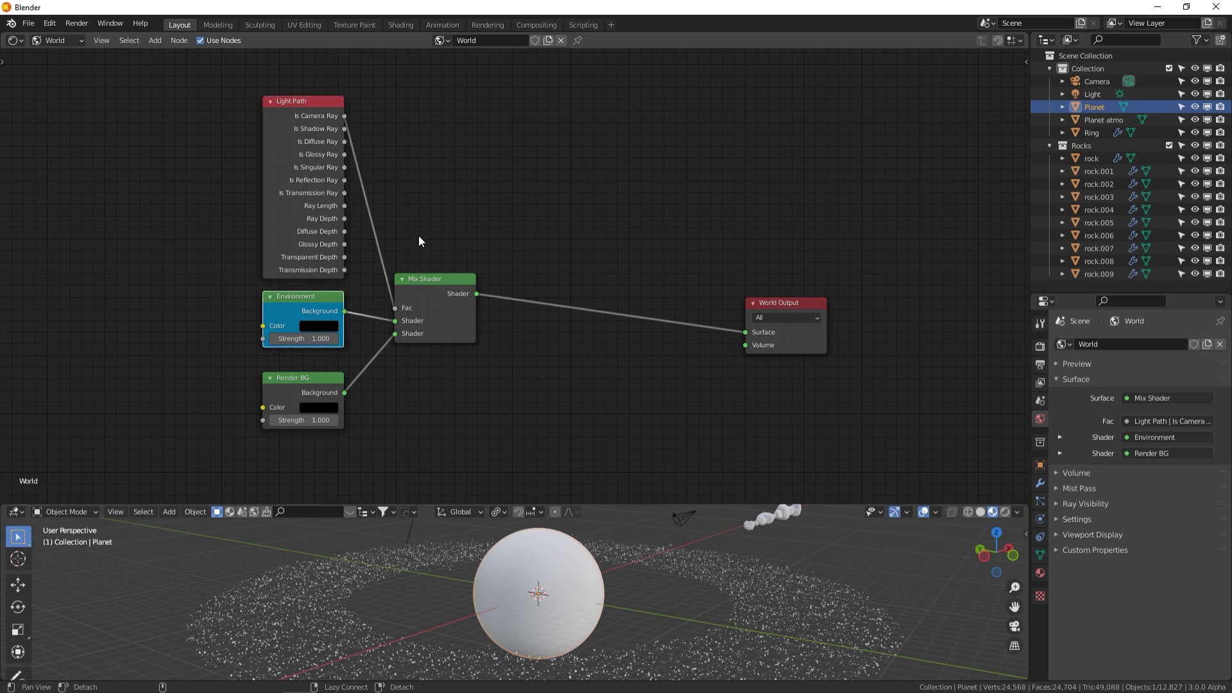
scroll(420, 241, "left", 1, "ctrl")
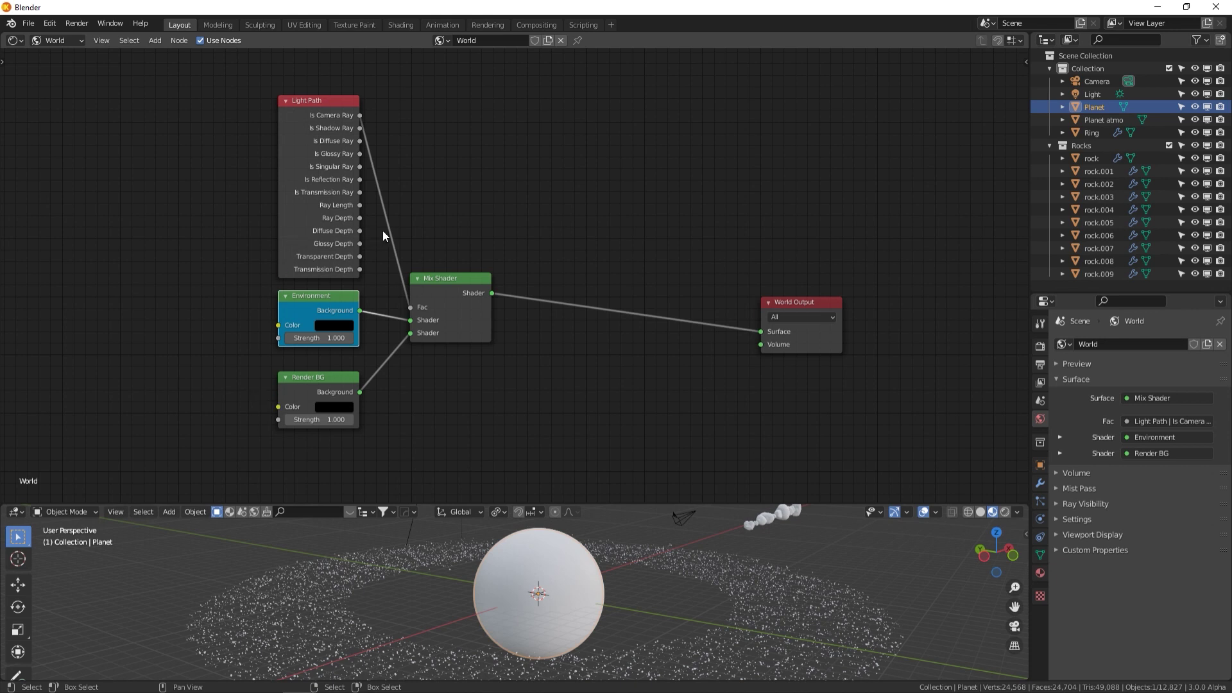
Switch the 3D viewport to rendered shading without overlays and disable the Ring object in viewports
left_click_drag(706, 504, 738, 409)
left_click(1002, 418)
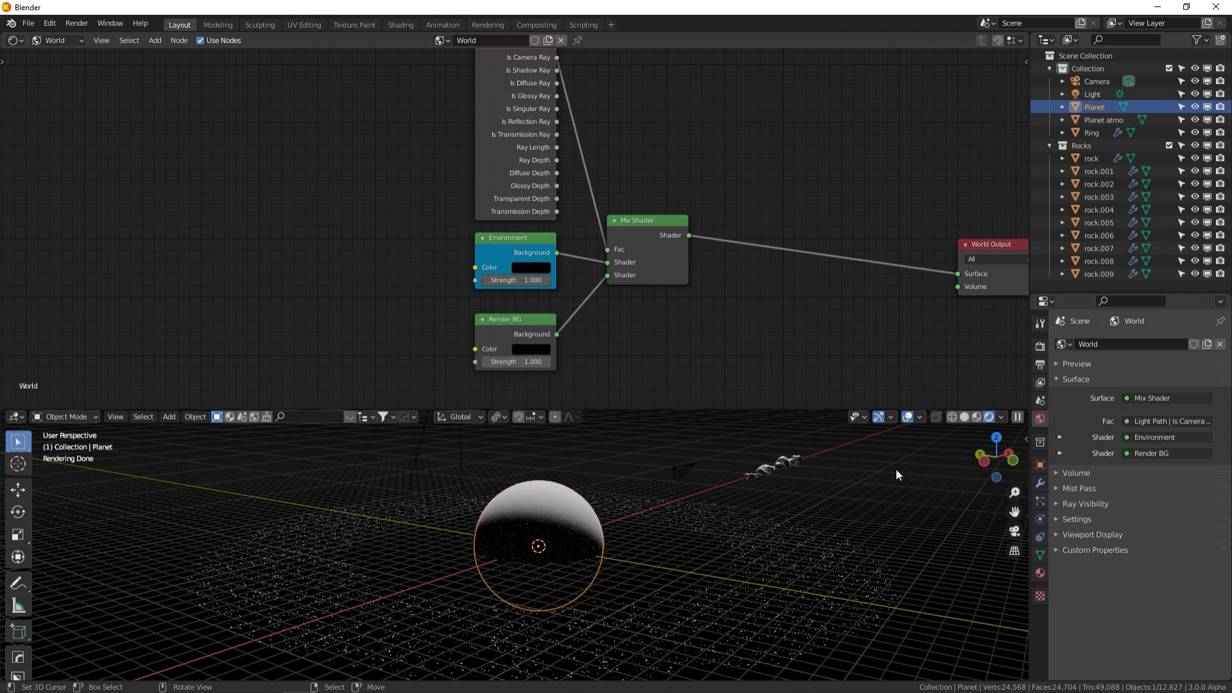
left_click(907, 417)
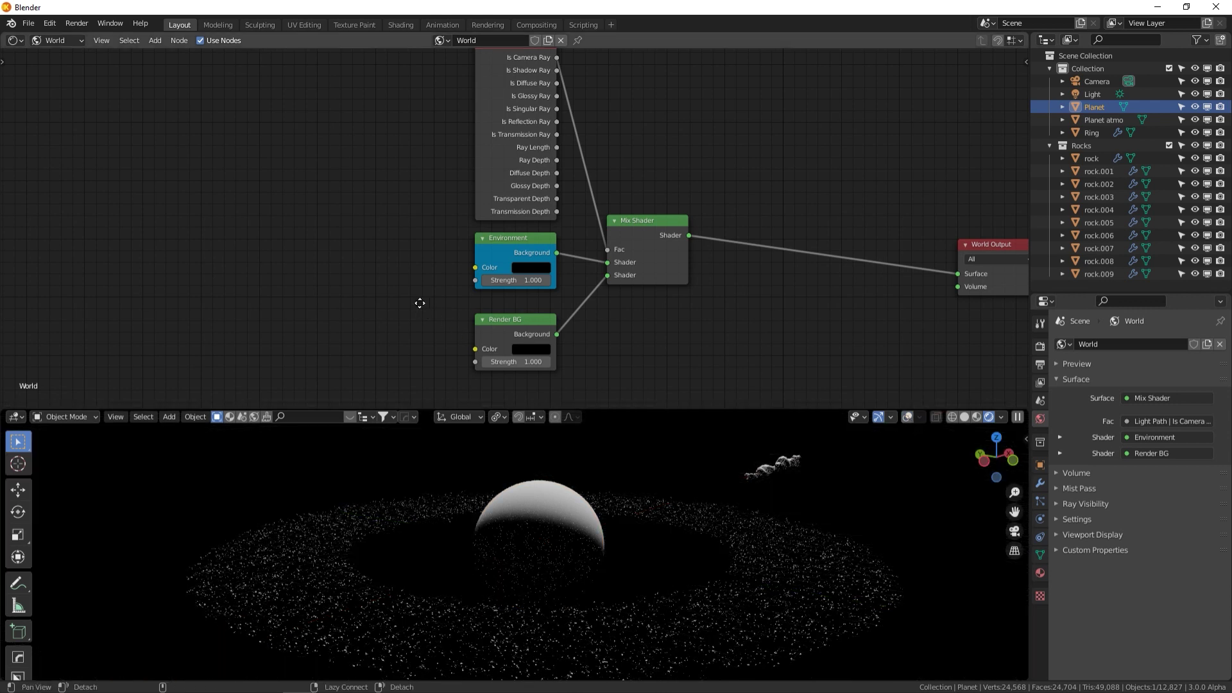
middle_click_drag(592, 356, 604, 356)
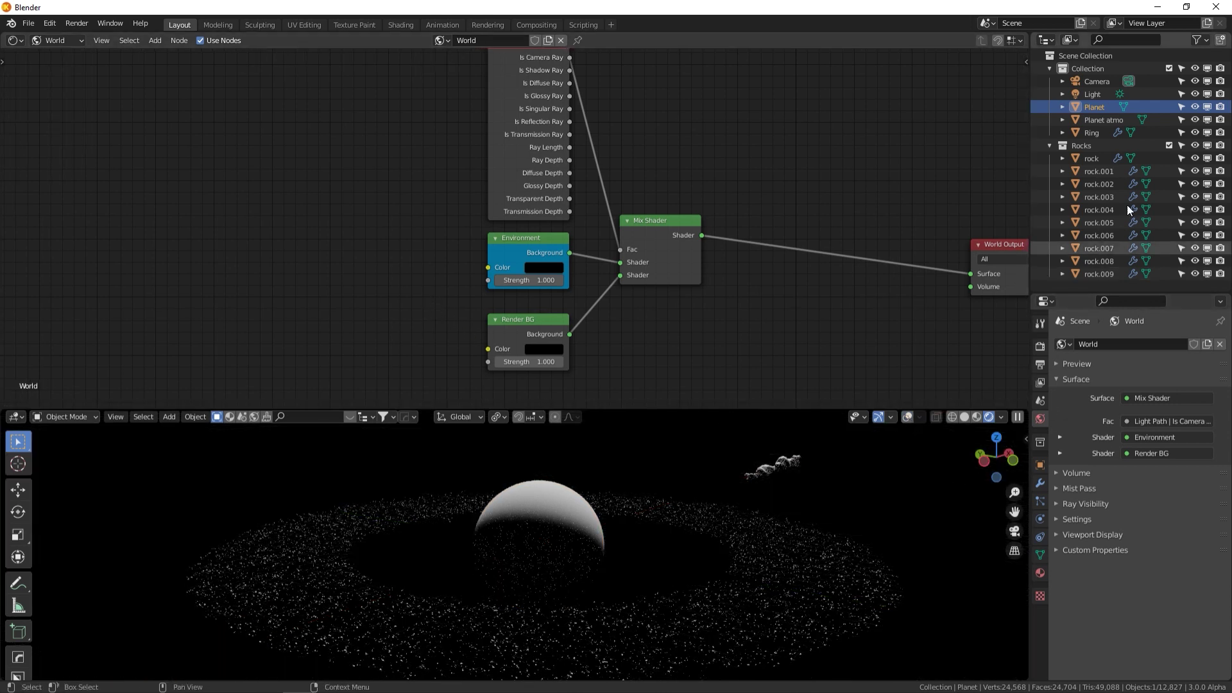
left_click(1207, 132)
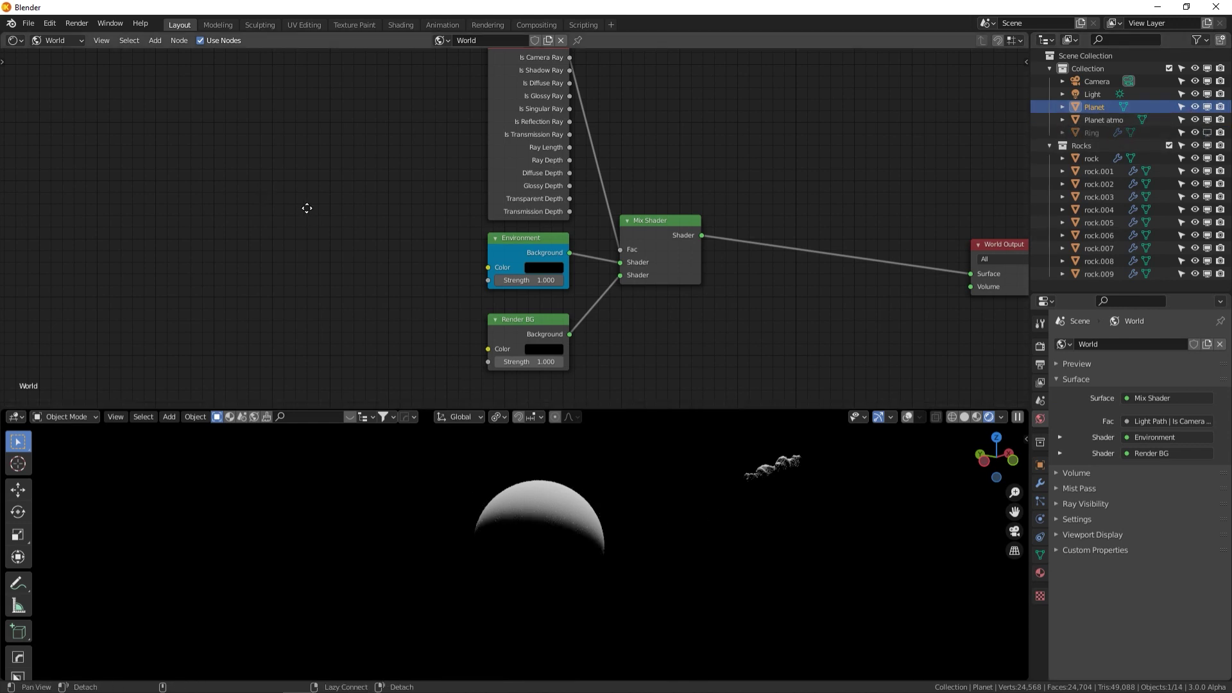
Delete the Light Path, Mix Shader, Environment and Render BG nodes from the World shader, keeping only World Output
middle_click_drag(406, 231, 440, 234)
middle_click_drag(611, 249, 475, 267)
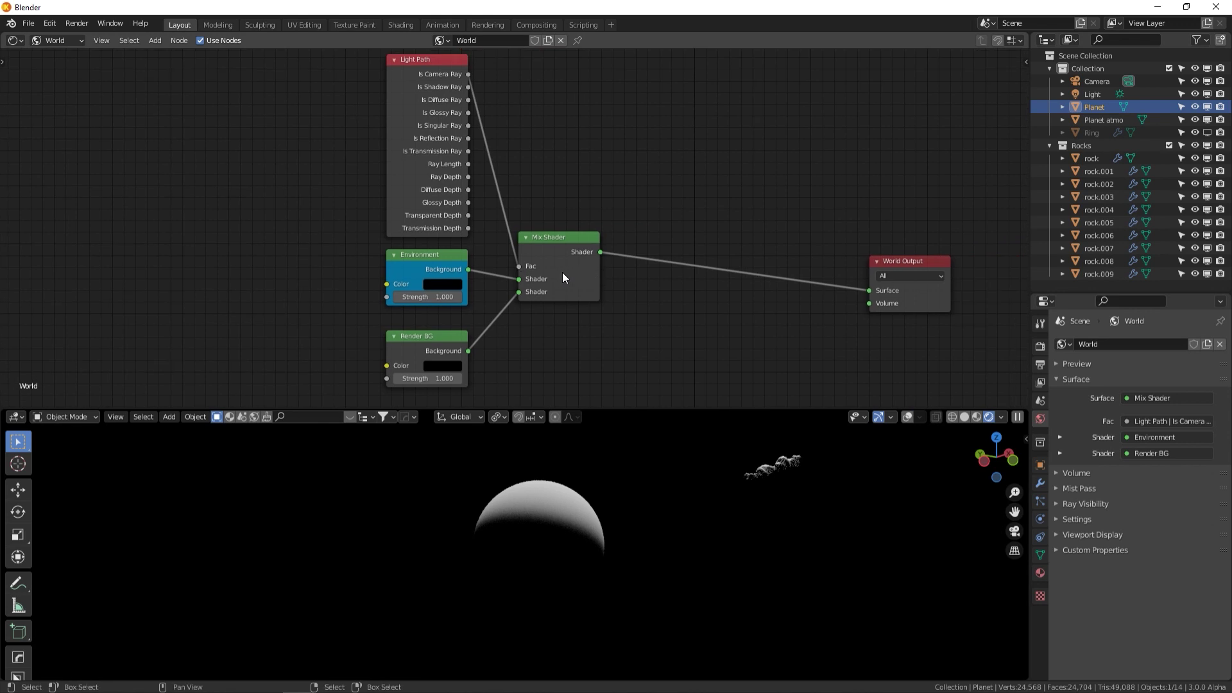
left_click(562, 272)
left_click(445, 217, "shift")
left_click(441, 344, "shift")
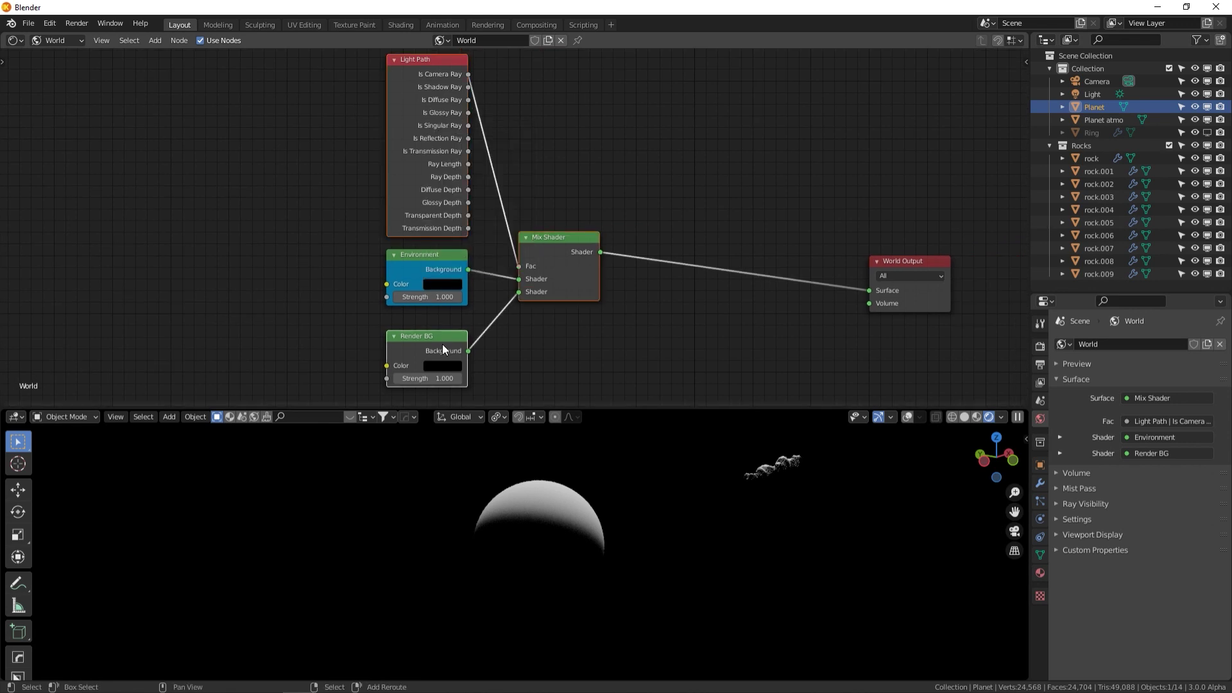
key("x")
left_click(443, 267)
key("x")
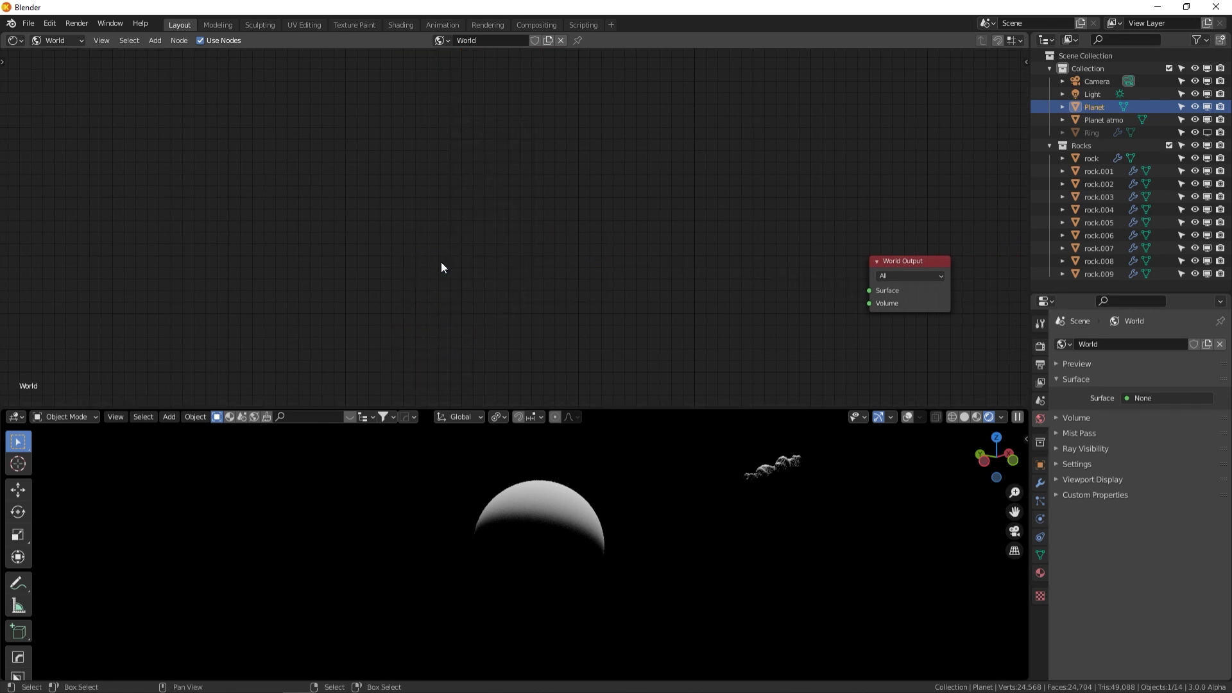
Add a Voronoi Texture node to the World shader and set its scale to 200
key("shift+a")
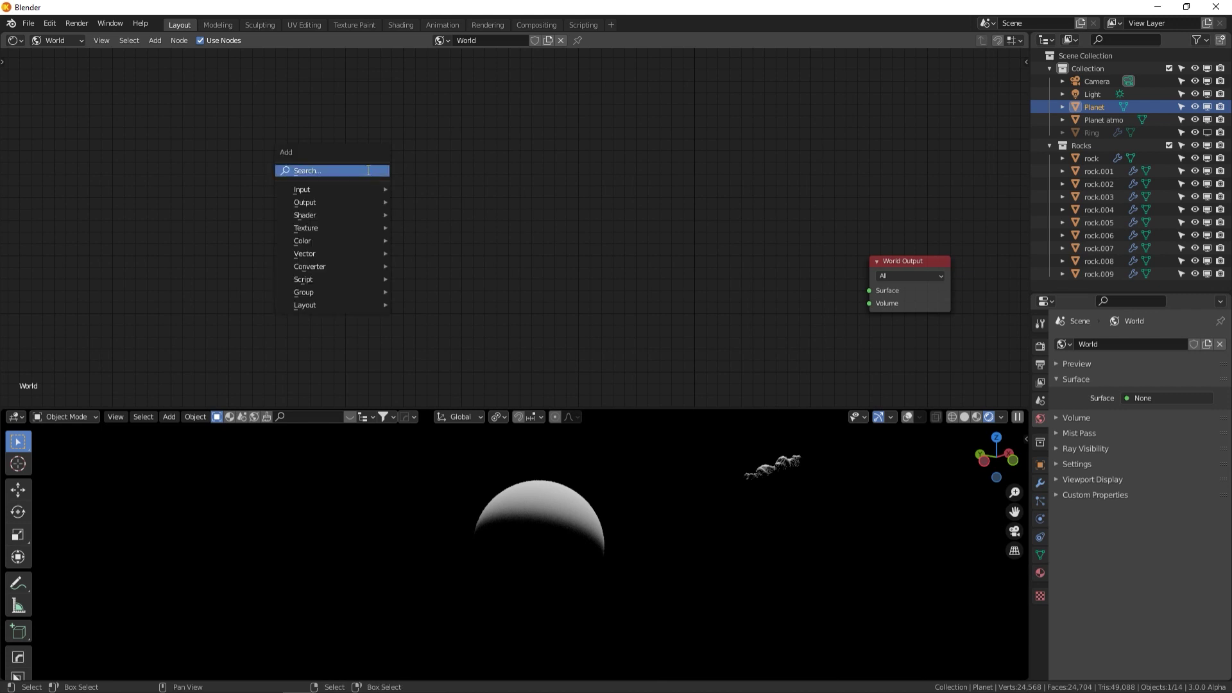
type("vor")
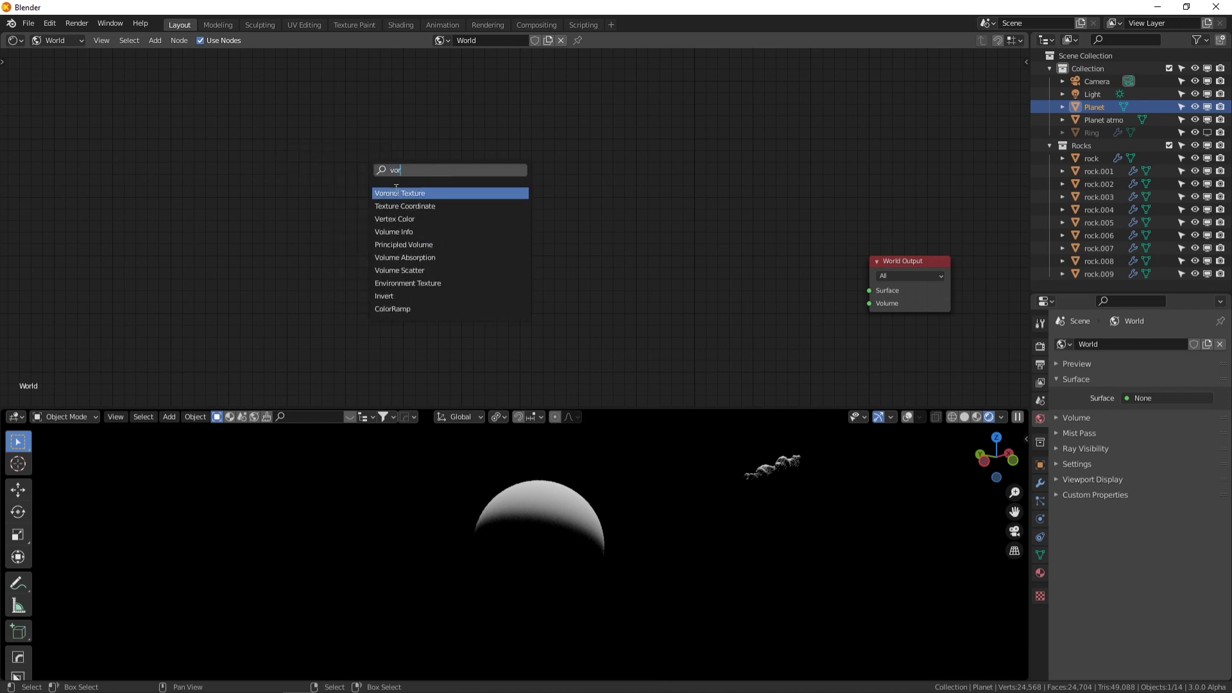
left_click(395, 193)
left_click(376, 202)
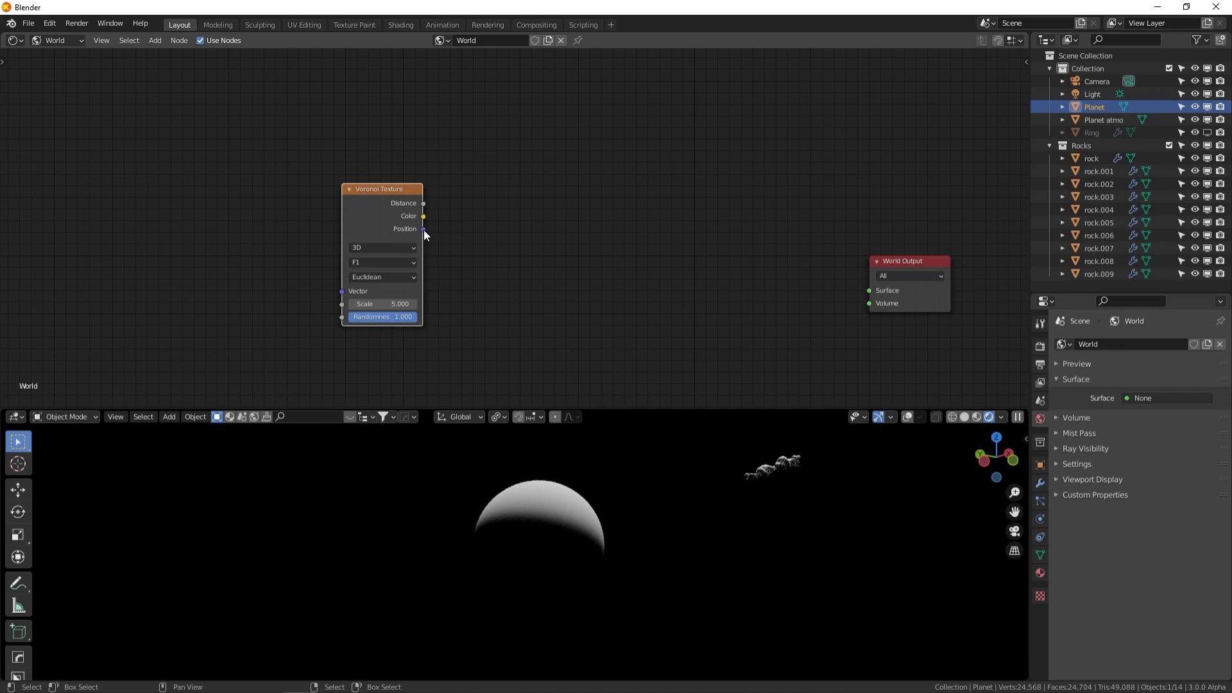
left_click(404, 303)
type("200")
key("Return")
Add a ColorRamp fed by the Voronoi Texture's Distance output, and give the Voronoi Texture Mapping and Texture Coordinate nodes
key("shift+a")
left_click(494, 240)
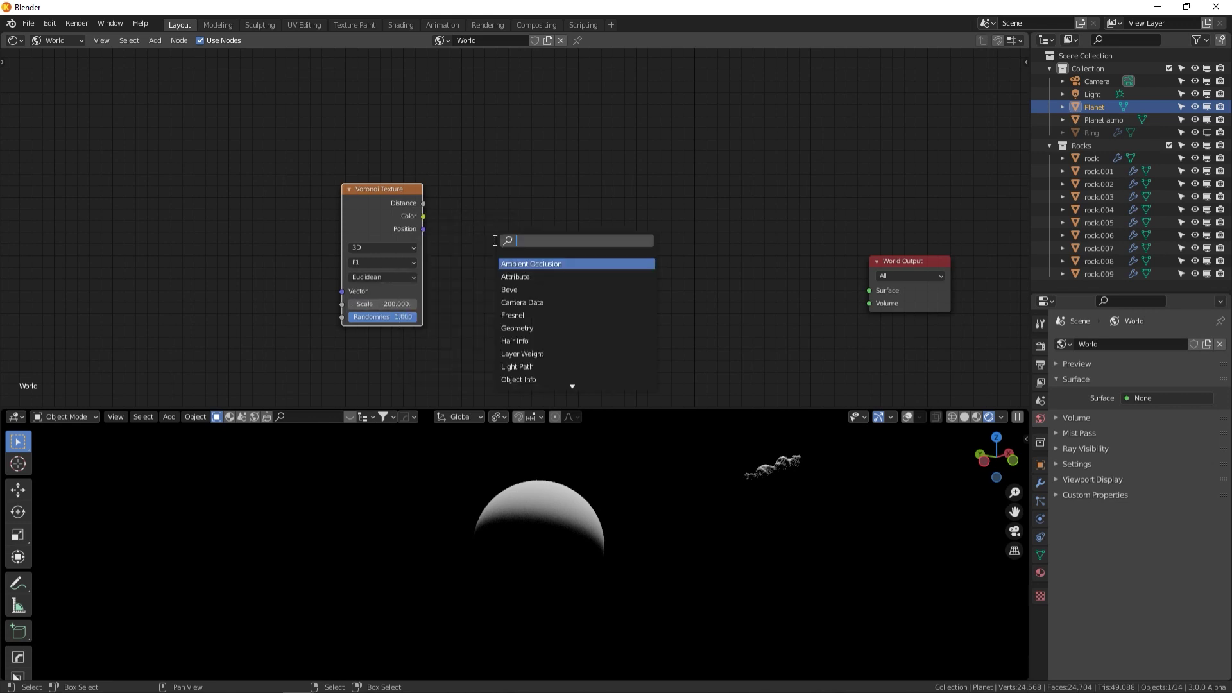
type("ramp")
key("Return")
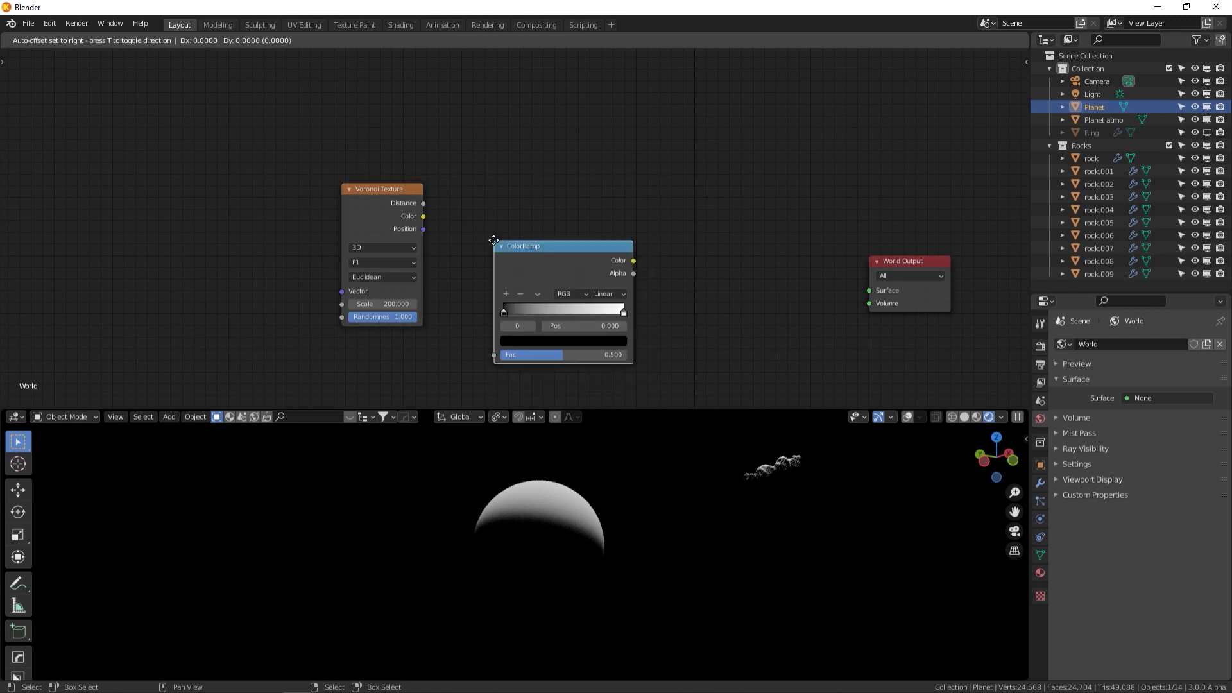
left_click(505, 215)
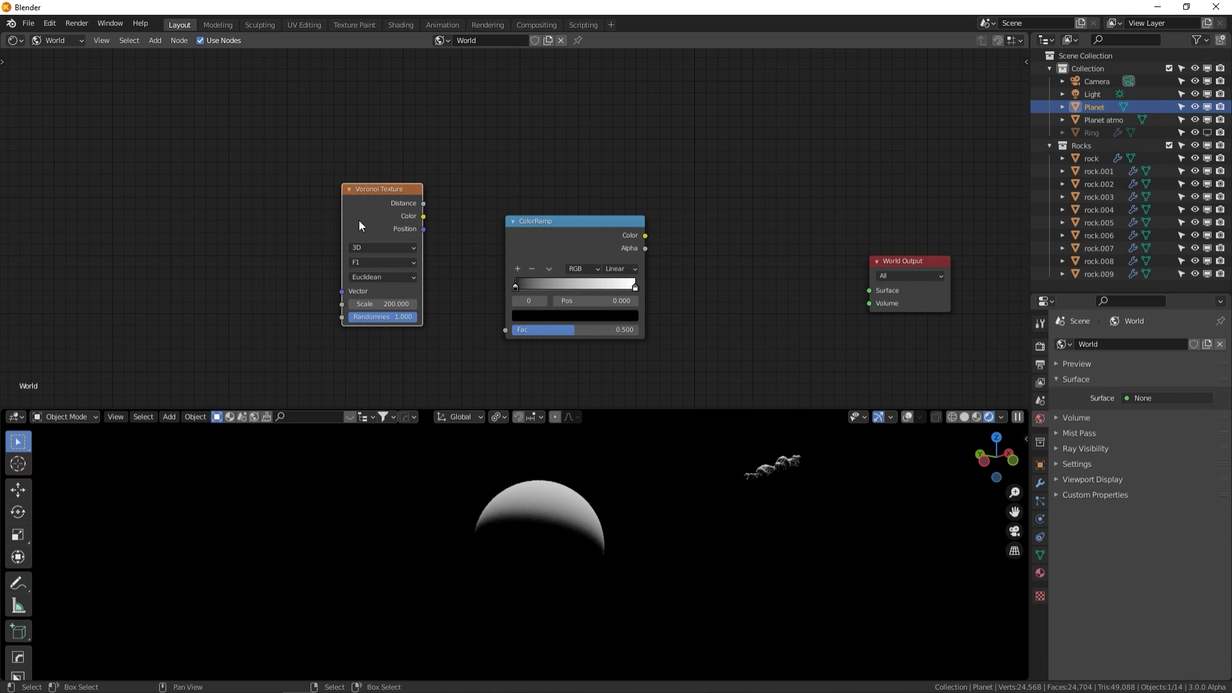
key("ctrl+t")
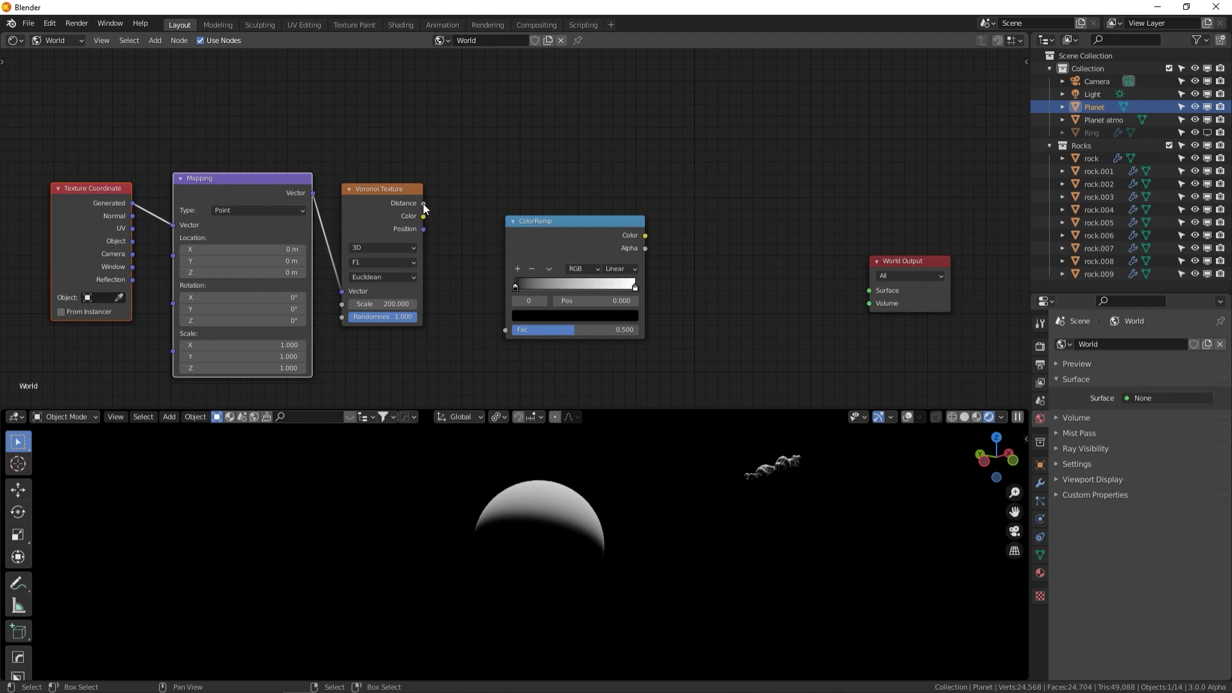
left_click_drag(425, 204, 506, 329)
Widen the ColorRamp node and reverse its gradient, with the white stop at the start and the black stop at 0.046
left_click_drag(593, 244, 850, 229)
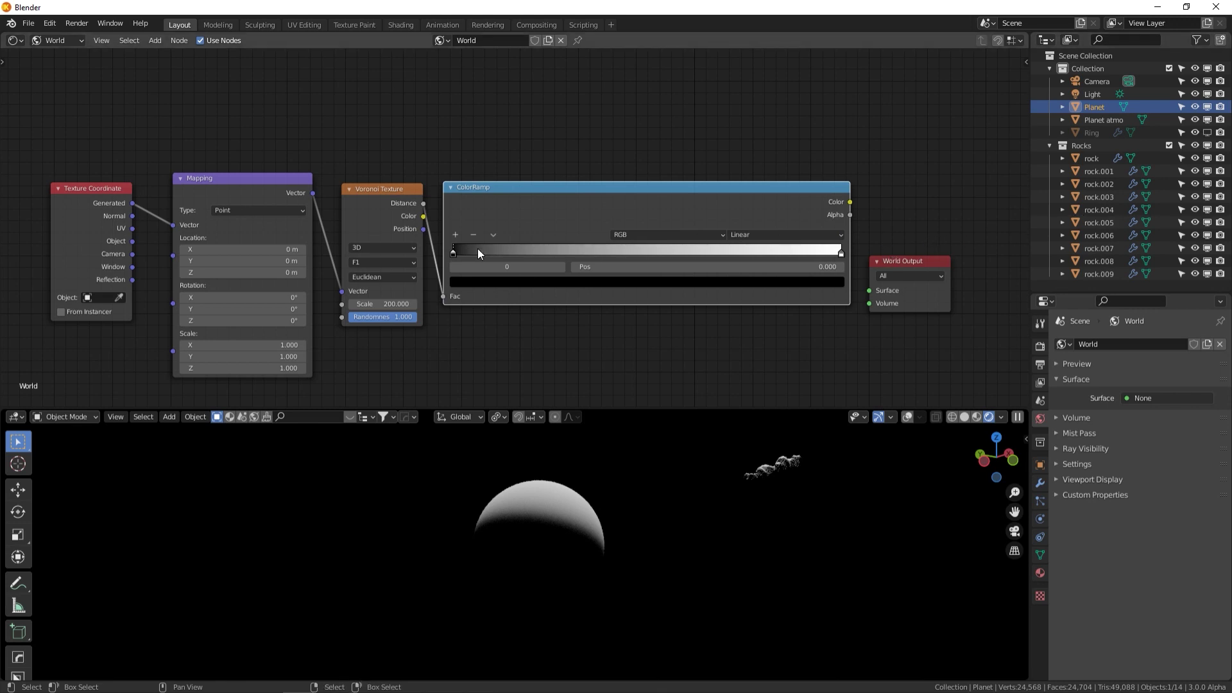
left_click_drag(454, 252, 483, 252)
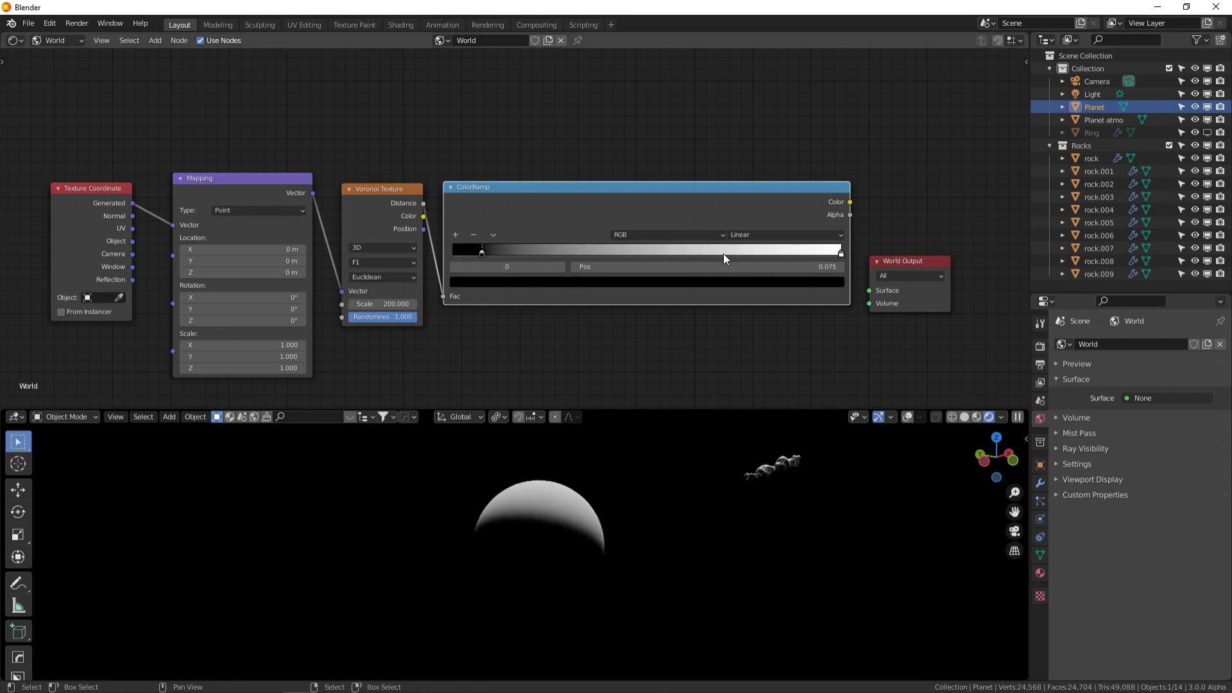
left_click_drag(842, 252, 471, 254)
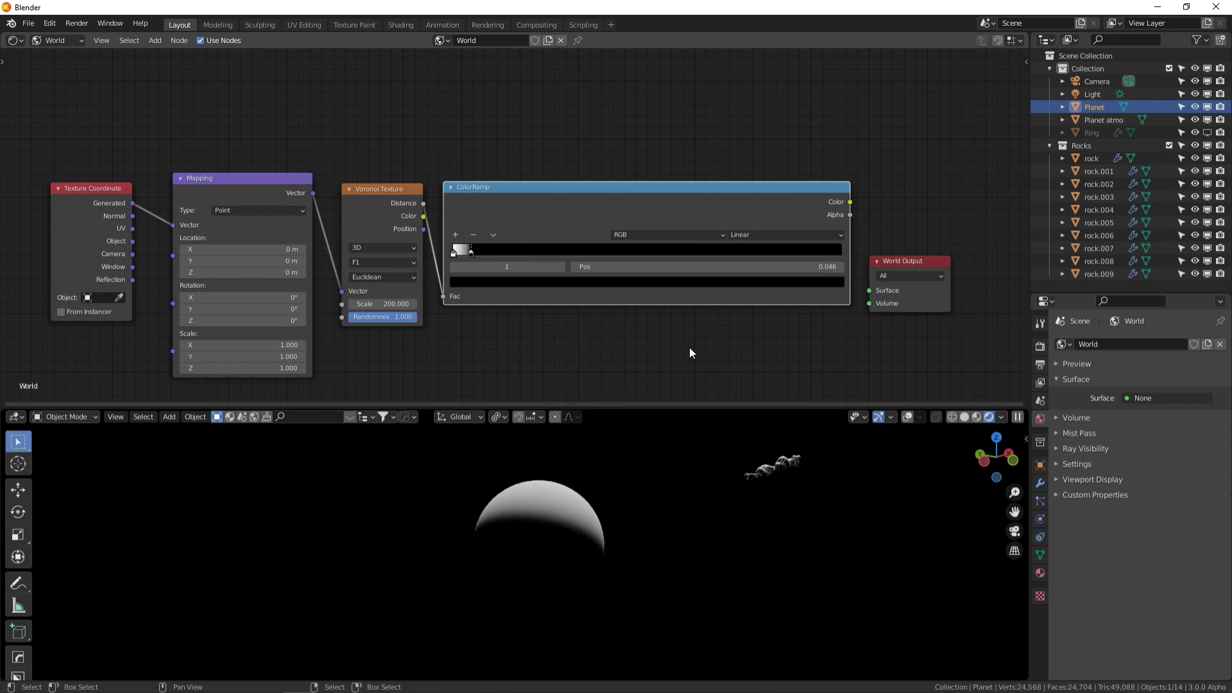
Add a Background node to the World shader, linking the ColorRamp's Color to it and its output to the World Output's Surface
middle_click_drag(842, 239, 602, 228)
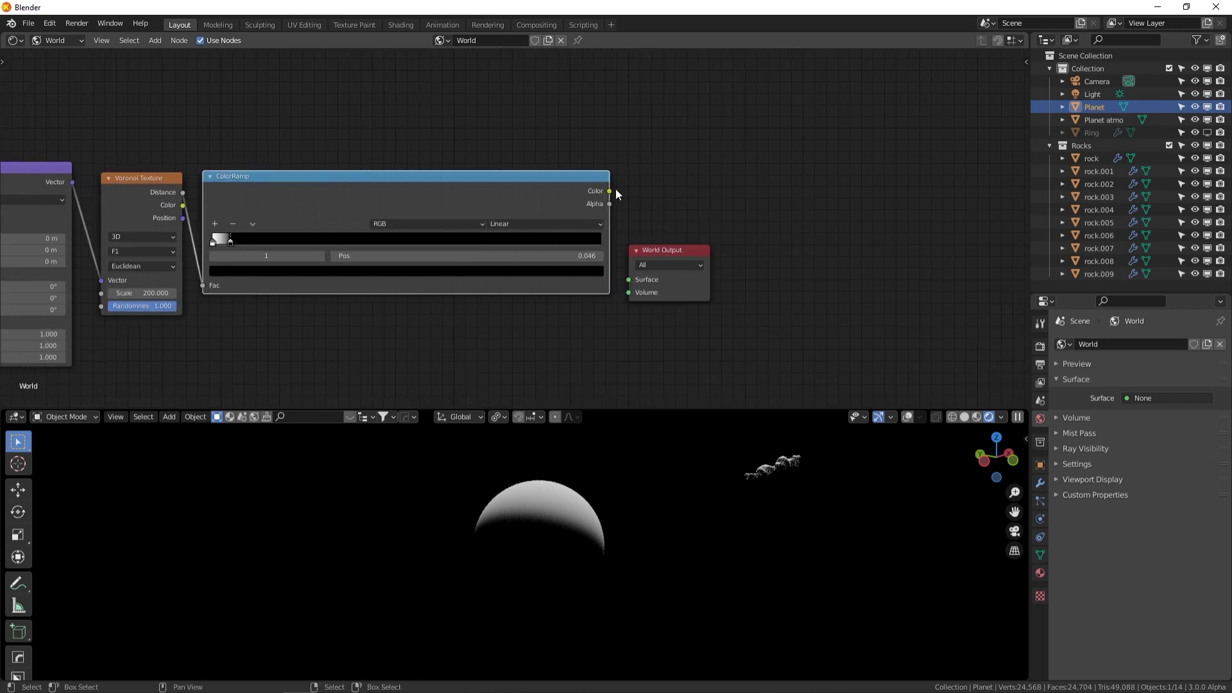
key("shift+a")
left_click(695, 187)
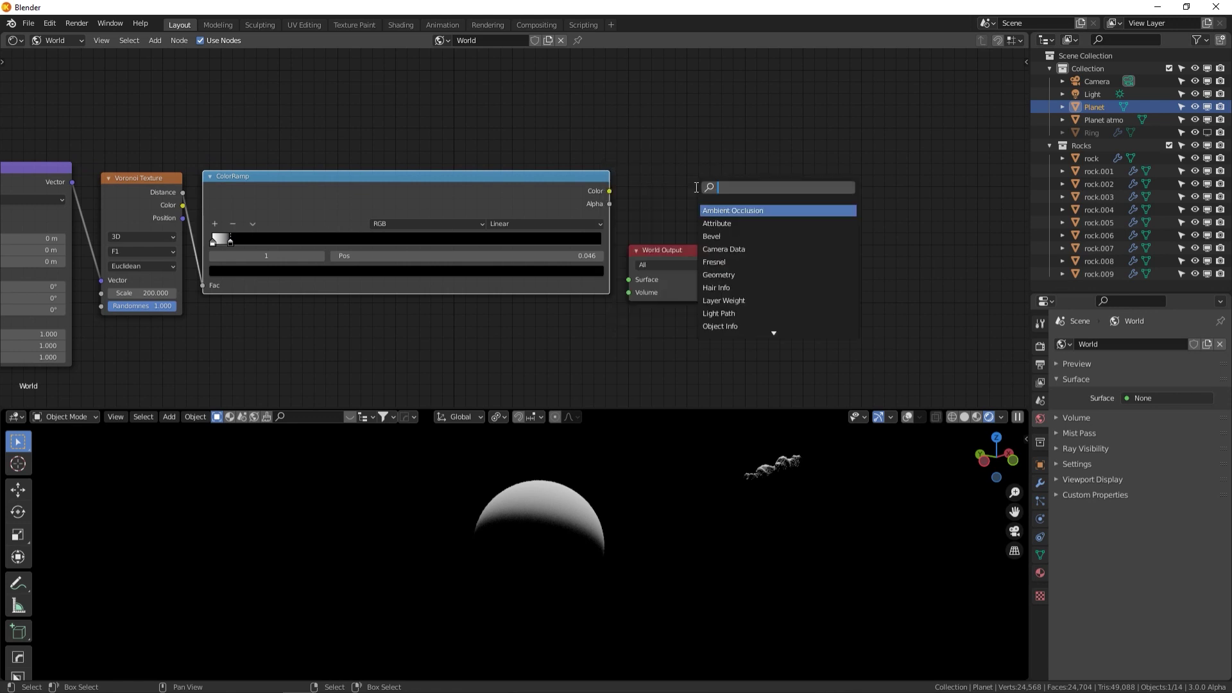
type("back")
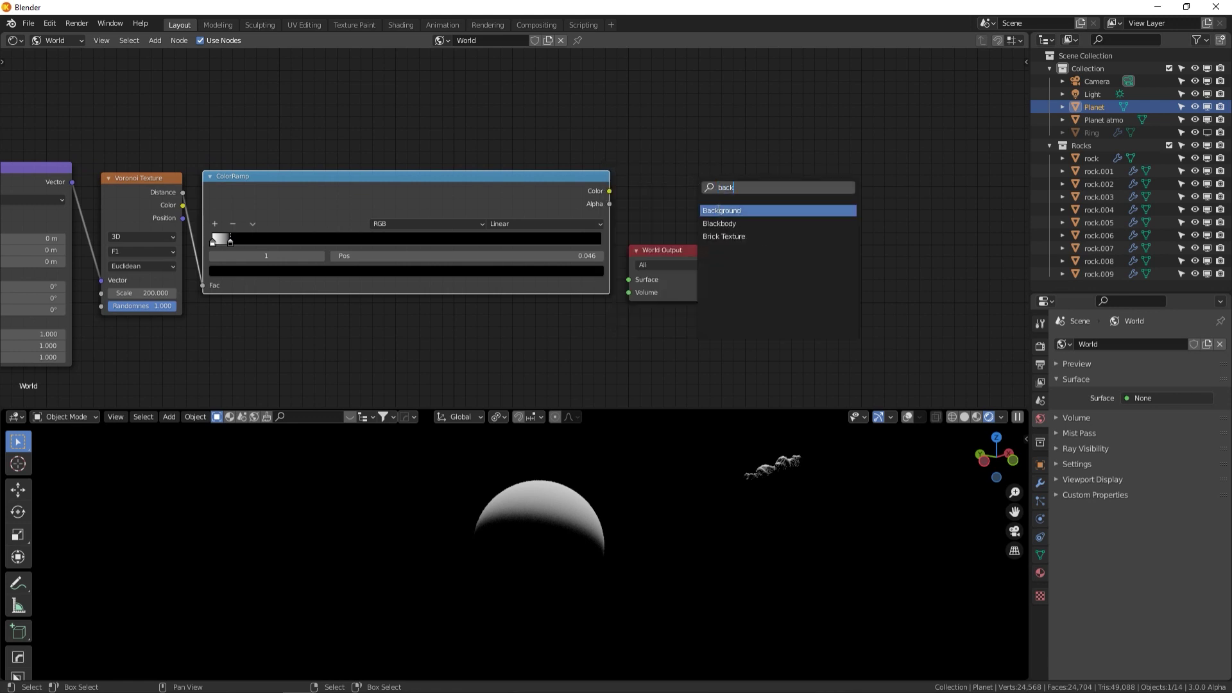
left_click(718, 208)
left_click(684, 240)
left_click_drag(673, 255, 864, 172)
left_click_drag(609, 190, 813, 206)
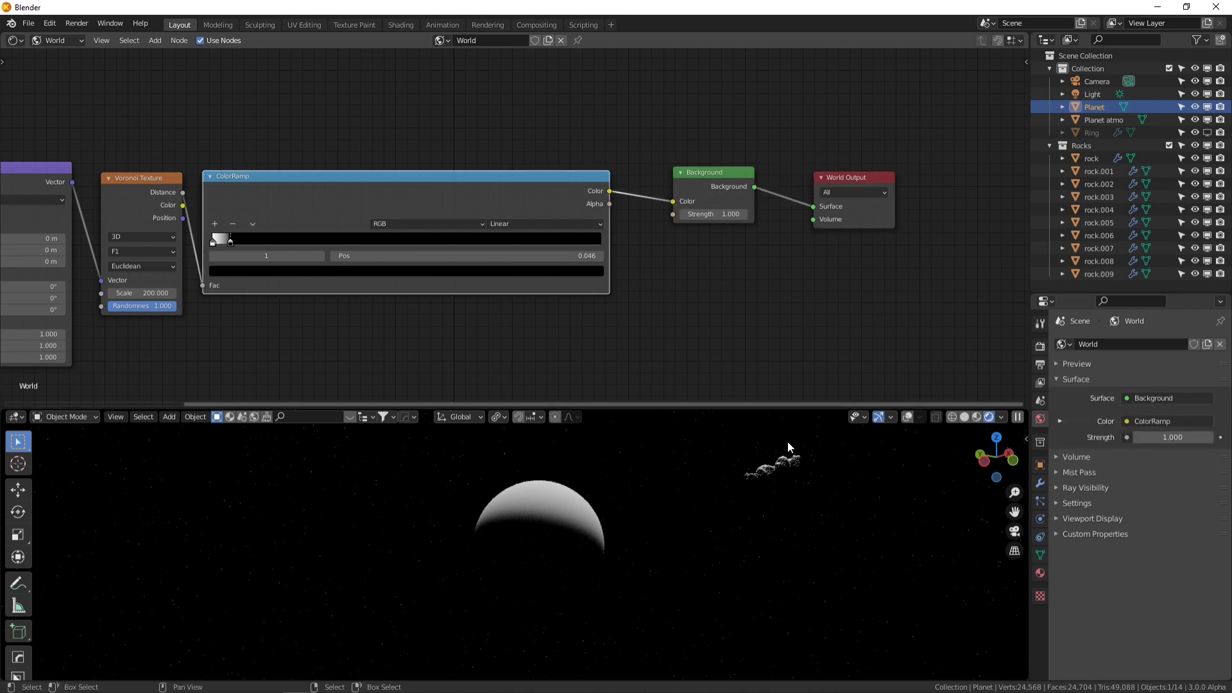
Try wider ColorRamp stops and a Voronoi scale of 60, settling on 0.054 for the black stop and 200 for the scale
middle_click_drag(681, 501, 472, 517)
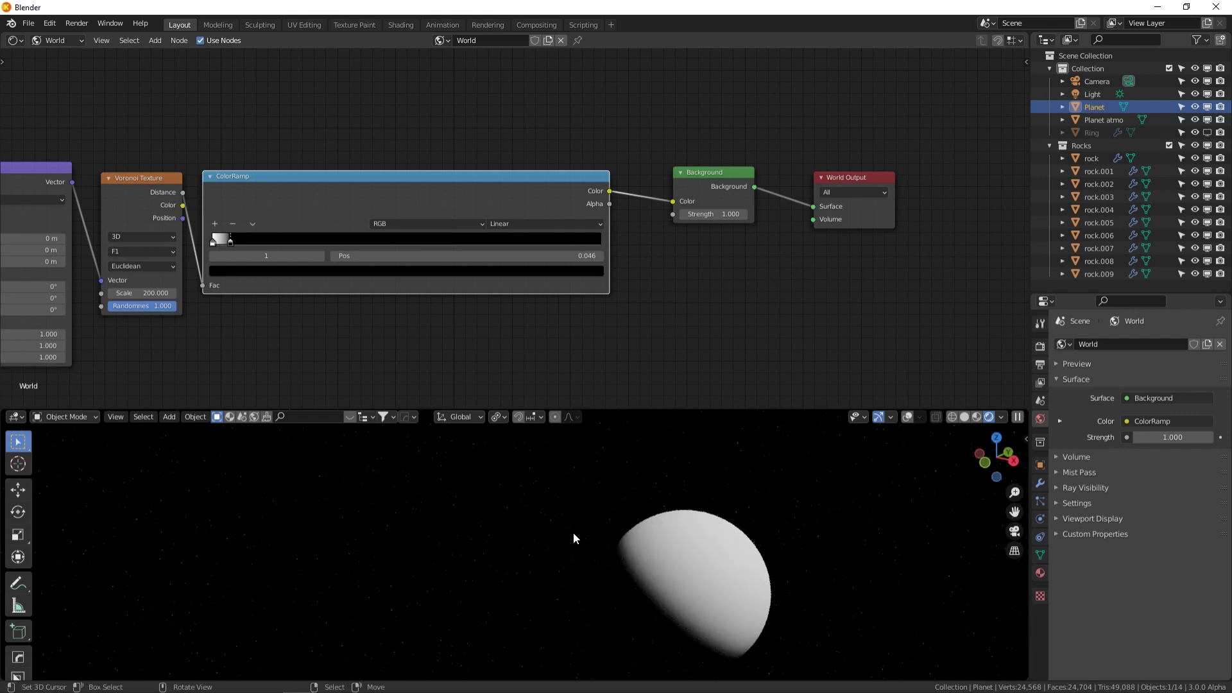
middle_click_drag(573, 537, 523, 524)
left_click_drag(232, 241, 461, 246)
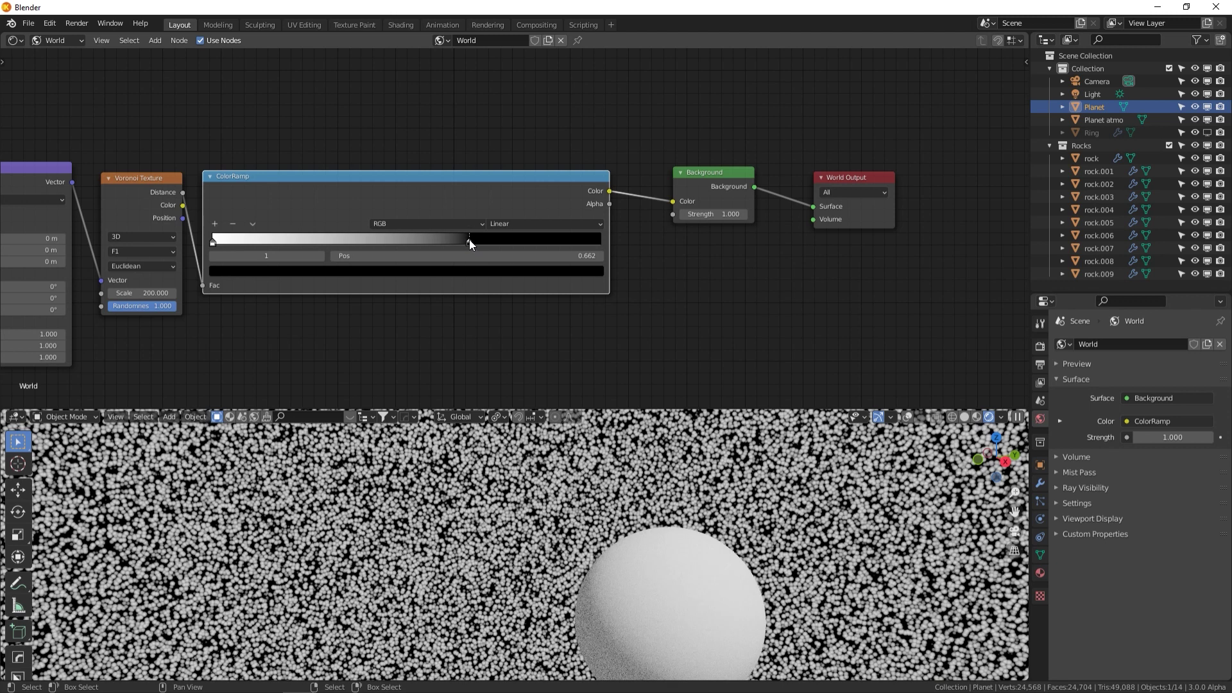
left_click_drag(471, 240, 236, 239)
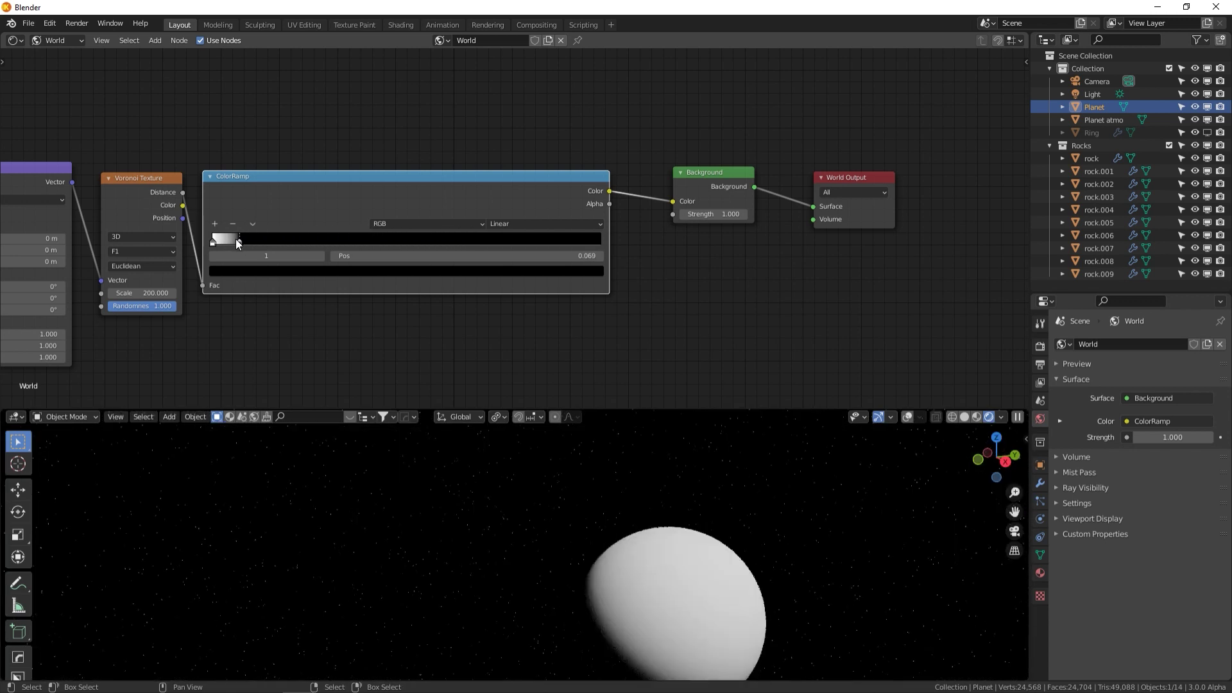
left_click(151, 294)
type("60")
left_click_drag(240, 243, 245, 242)
left_click_drag(142, 293, 144, 293)
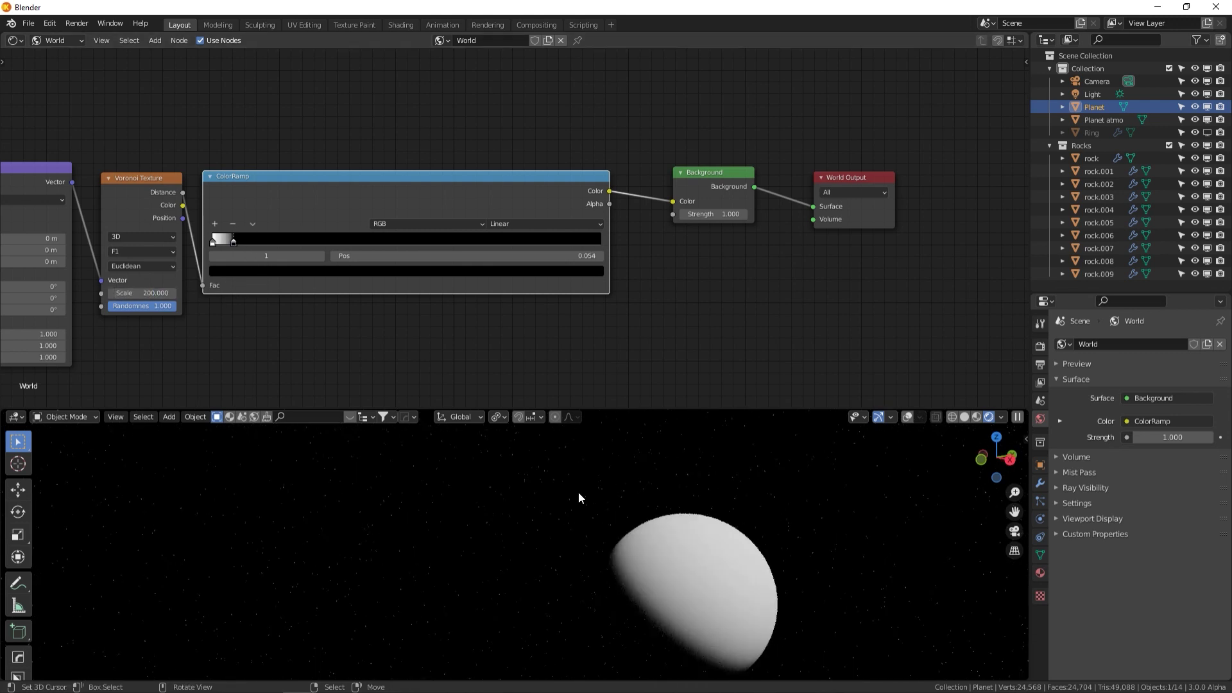
Switch the enlarged 3D viewport to Material Preview with overlays shown, and frame the Planet atmo sphere
left_click(976, 417)
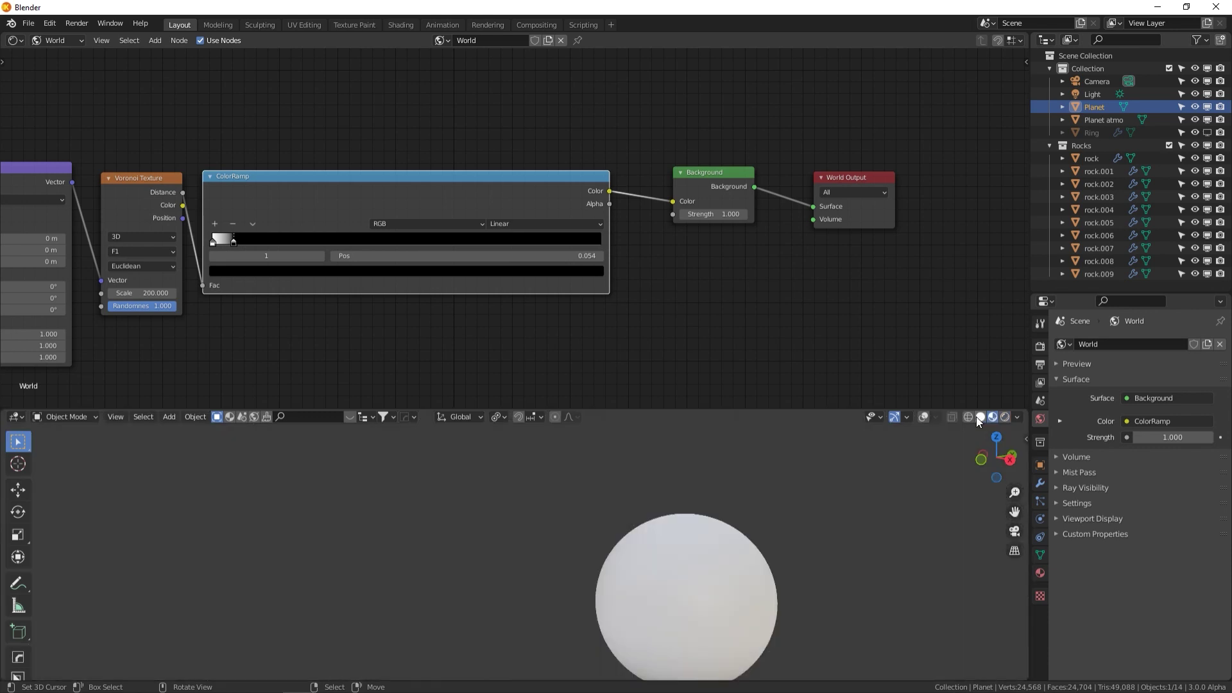
left_click_drag(836, 408, 847, 182)
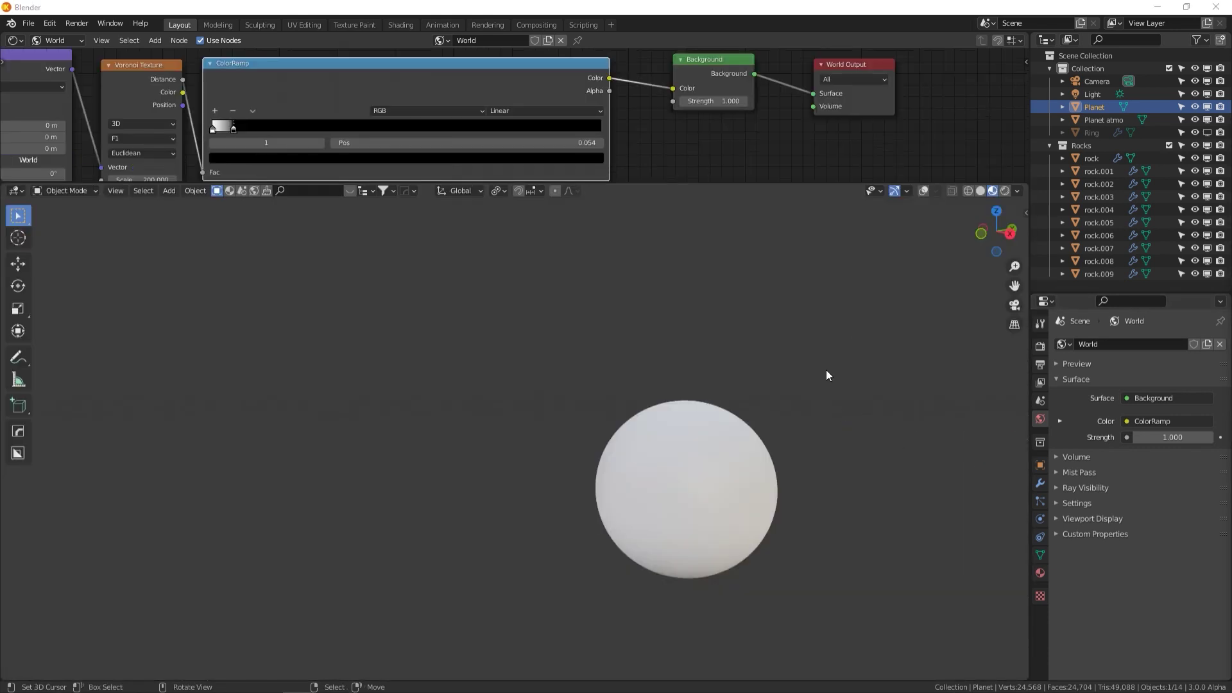
left_click(679, 367)
key("KP_Decimal")
left_click(923, 190)
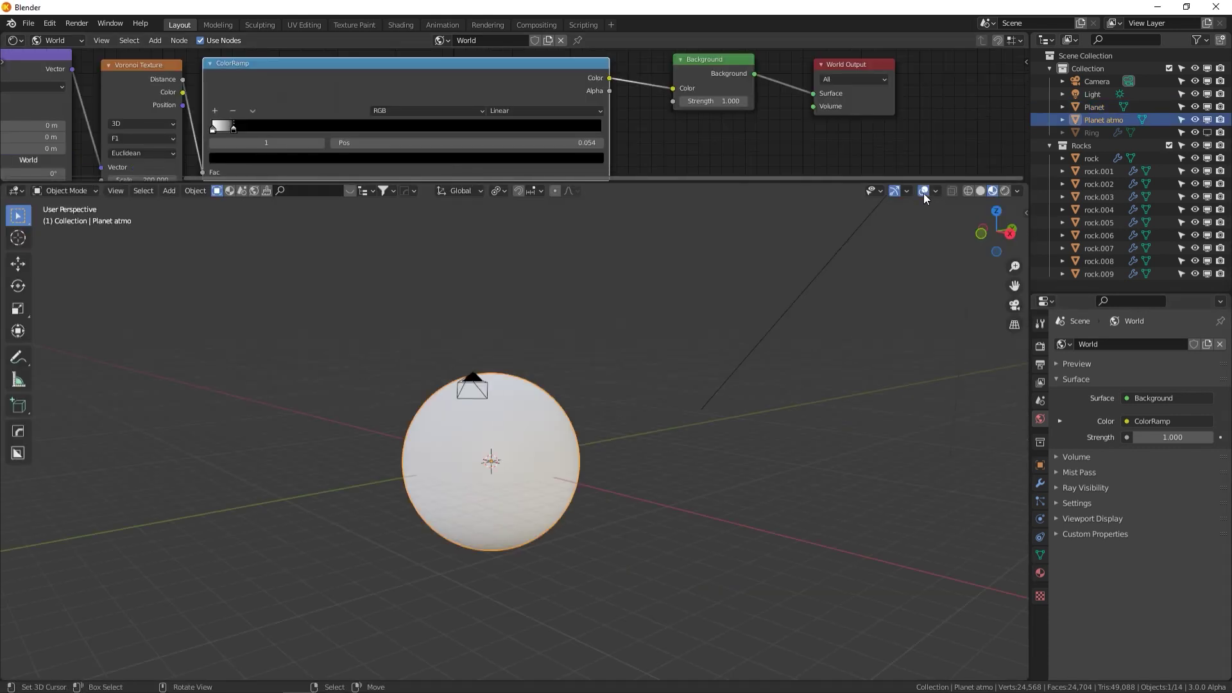
left_click(936, 190)
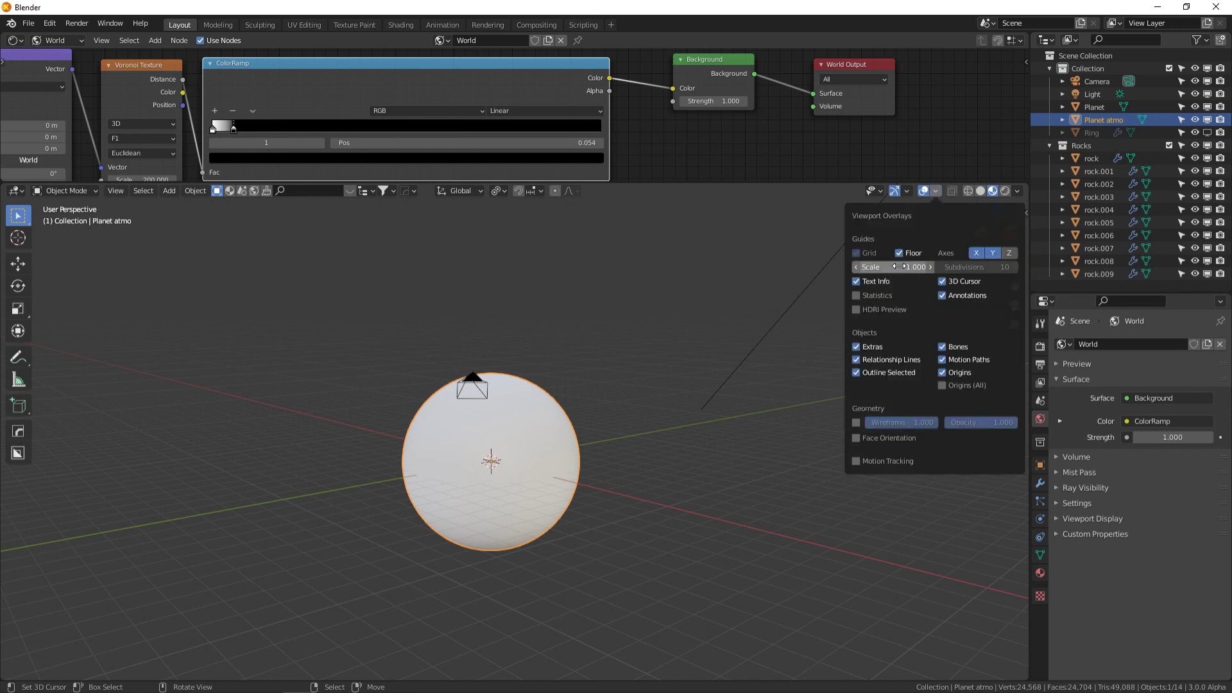
left_click(856, 266)
middle_click_drag(568, 481, 616, 449)
scroll(616, 449, "up", 3)
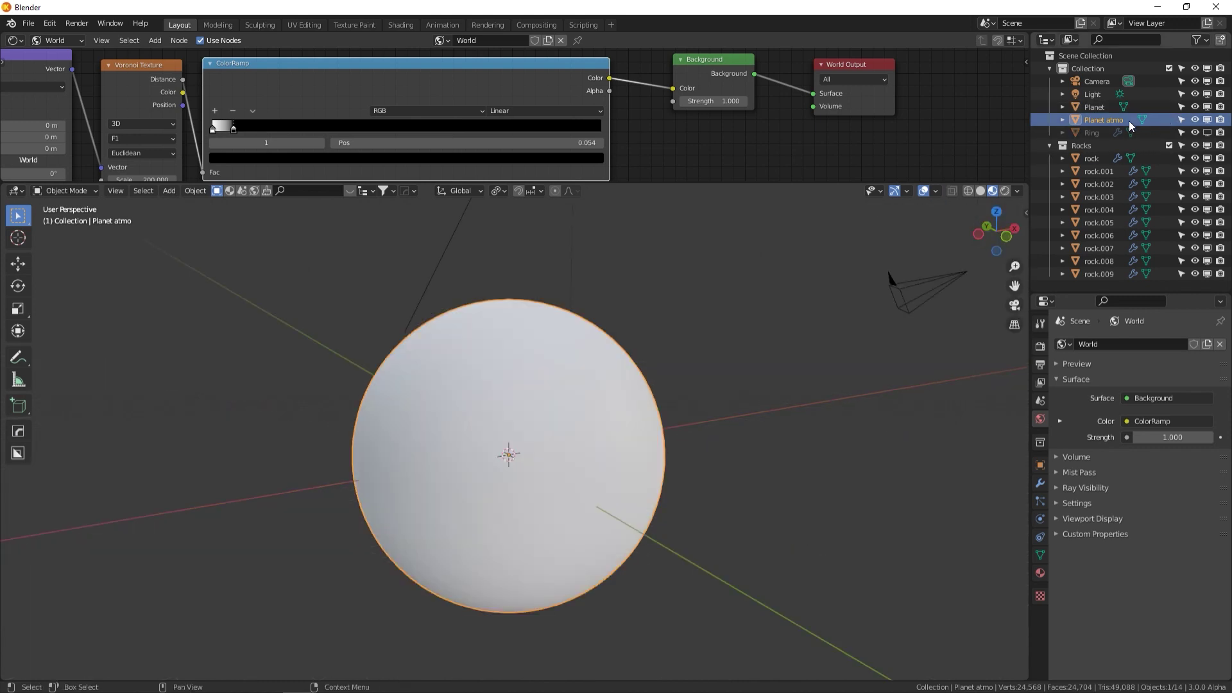
Disable Planet atmo in viewports and bring up the Planet sphere's object material in the Shader Editor
left_click(1208, 120)
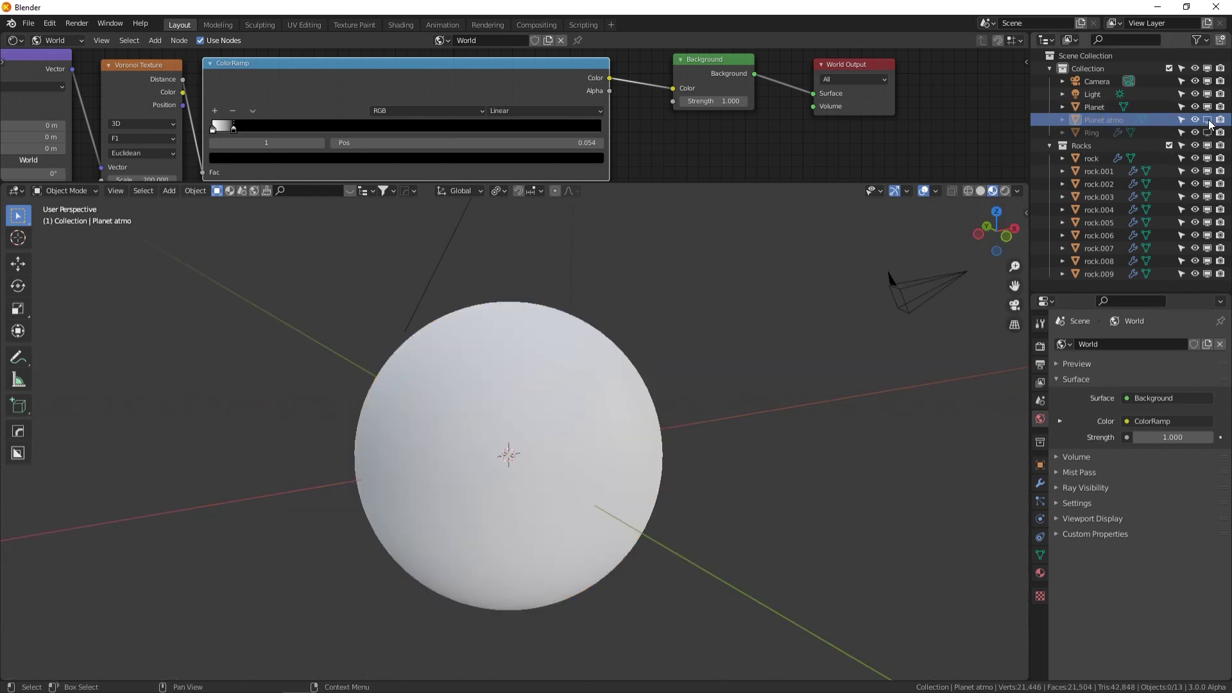
left_click(1103, 107)
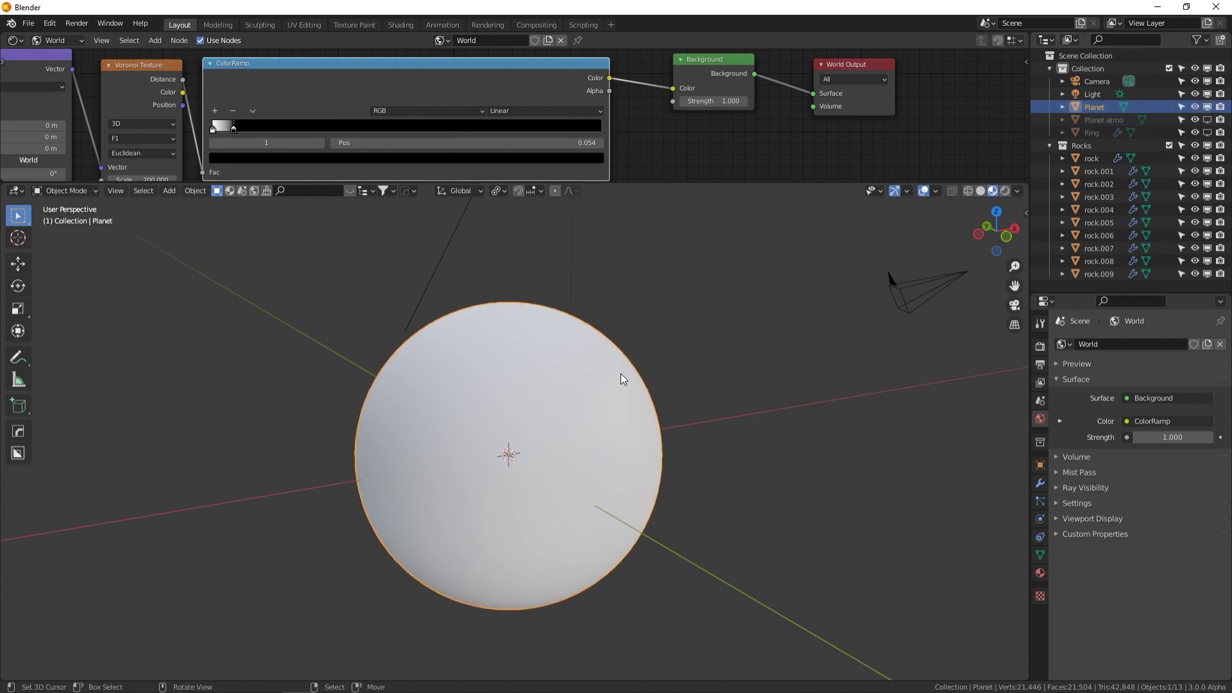
left_click_drag(673, 185, 681, 360)
left_click(64, 41)
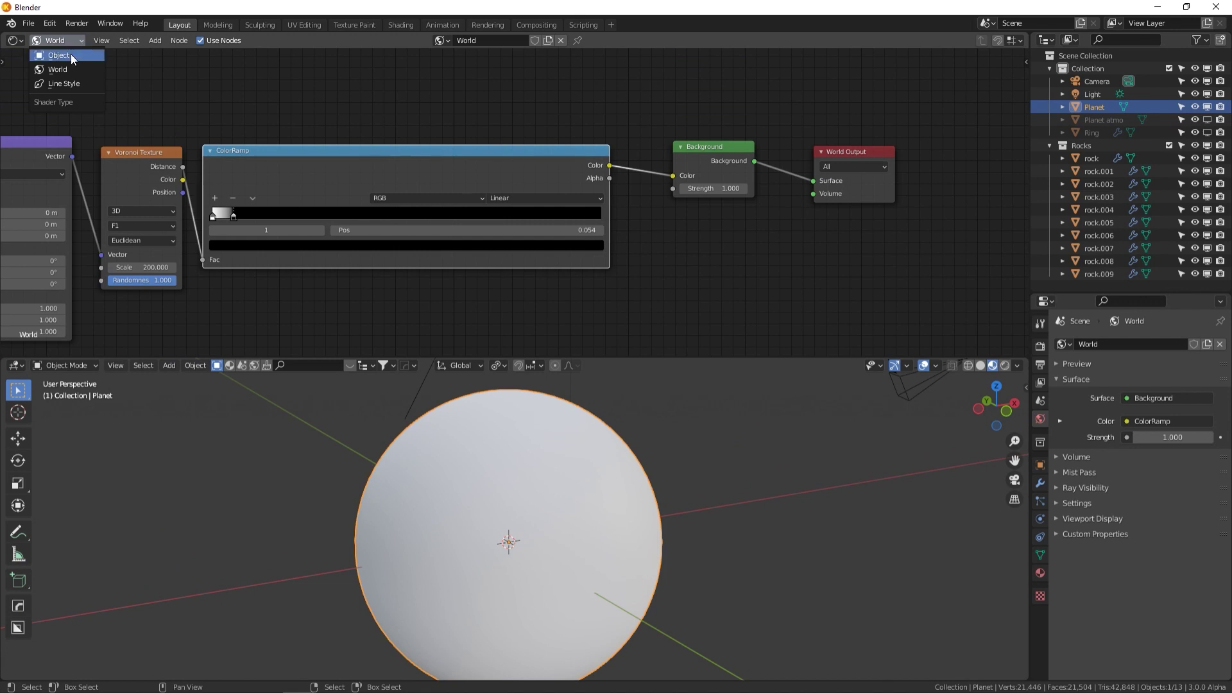
left_click(70, 55)
Rename the Planet sphere's material to Planet
left_click(522, 42)
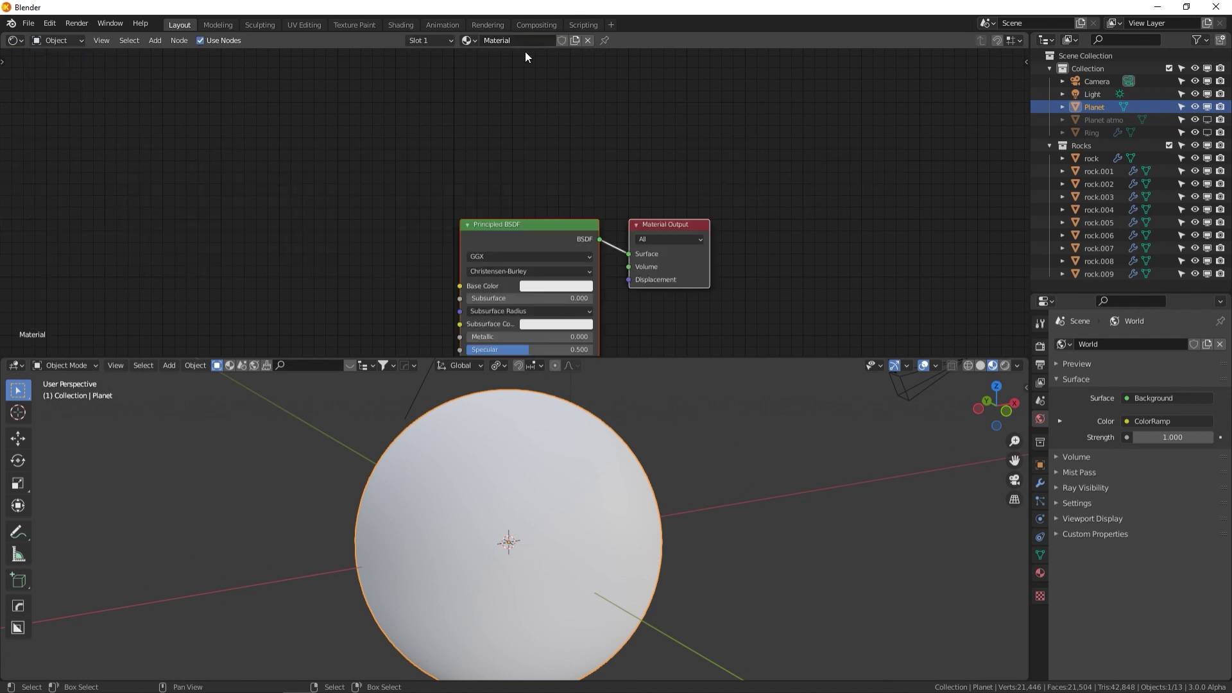
type("Pla")
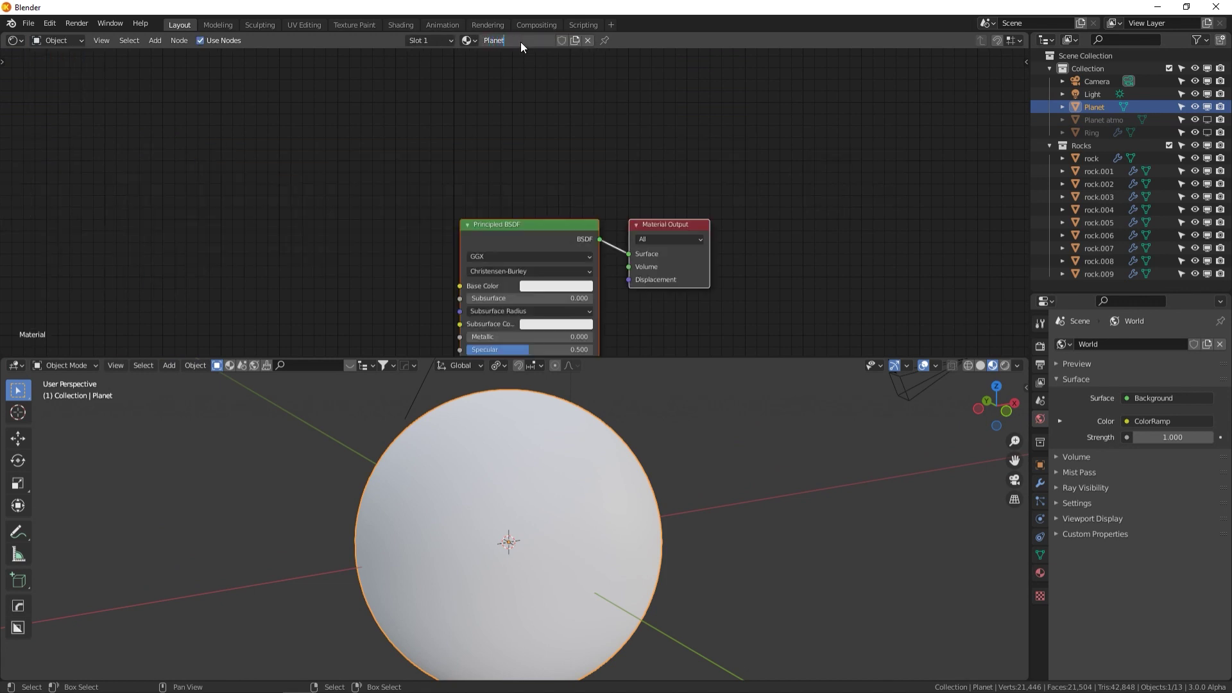
type("net")
key("Return")
Add an Image Texture node beside the Principled BSDF in the Planet material
middle_click_drag(185, 240, 431, 136)
key("shift+a")
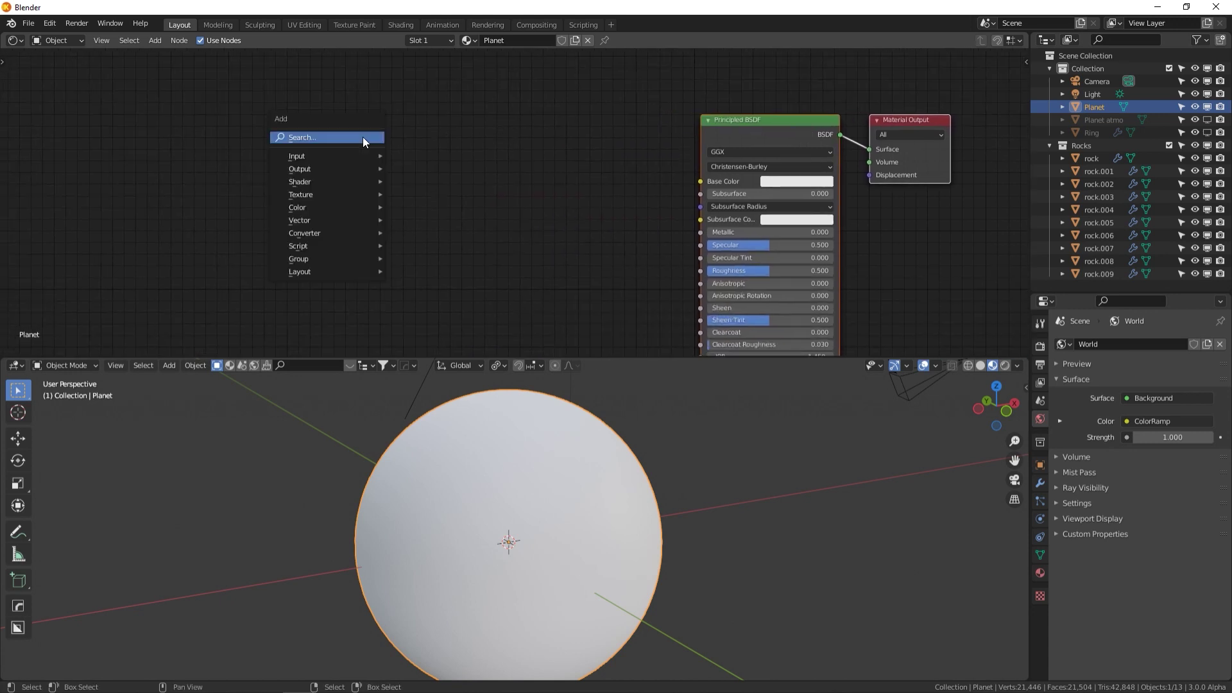
left_click(363, 136)
type("image")
key("Return")
left_click(415, 172)
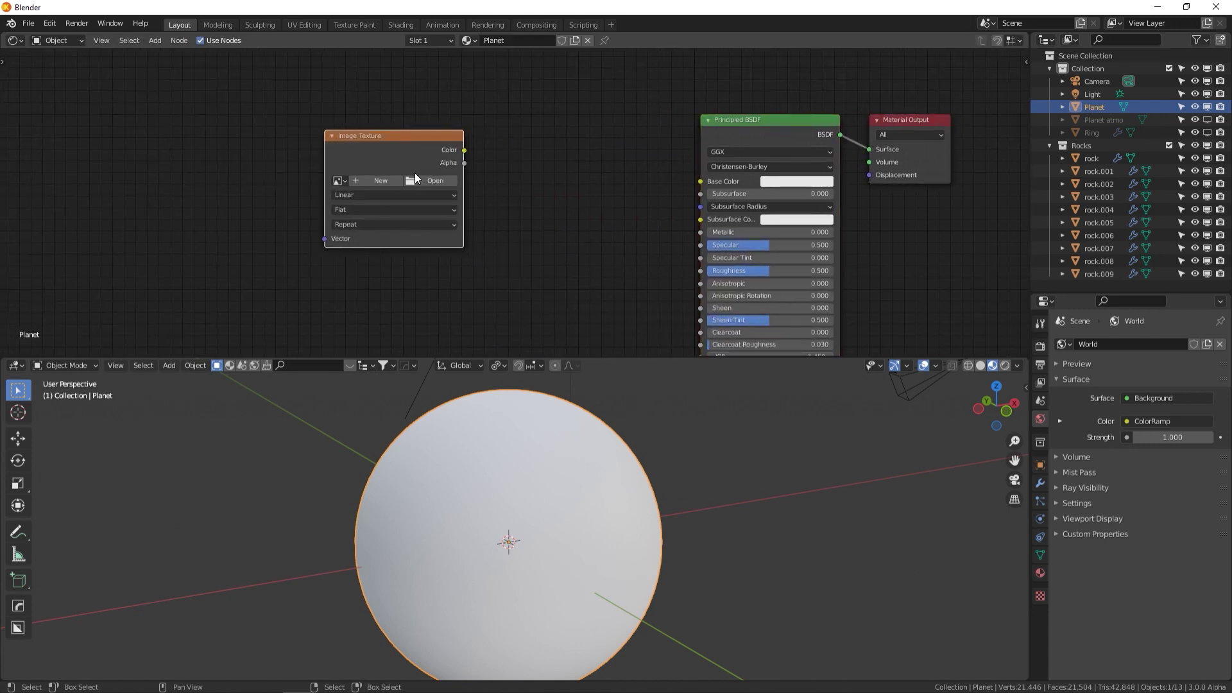
Load texture_venus_surface.jpg from the Planets folder into the Image Texture and feed its Color into the Principled BSDF's Base Color
left_click(417, 180)
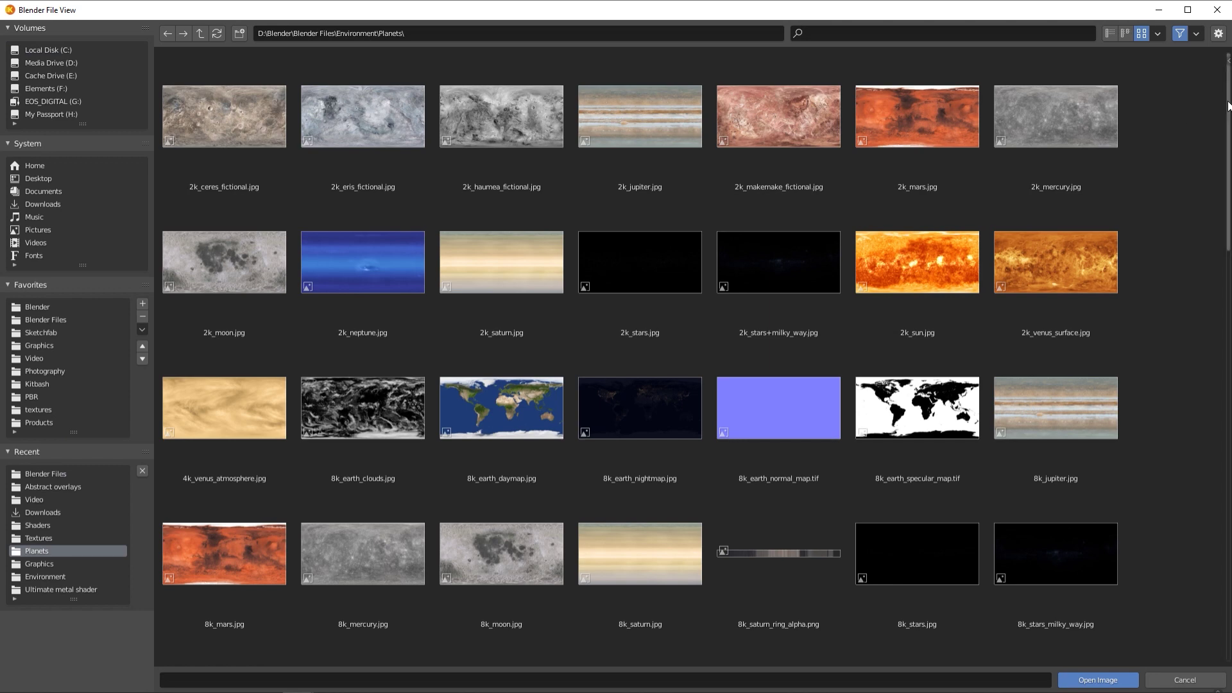
left_click_drag(1228, 106, 1226, 311)
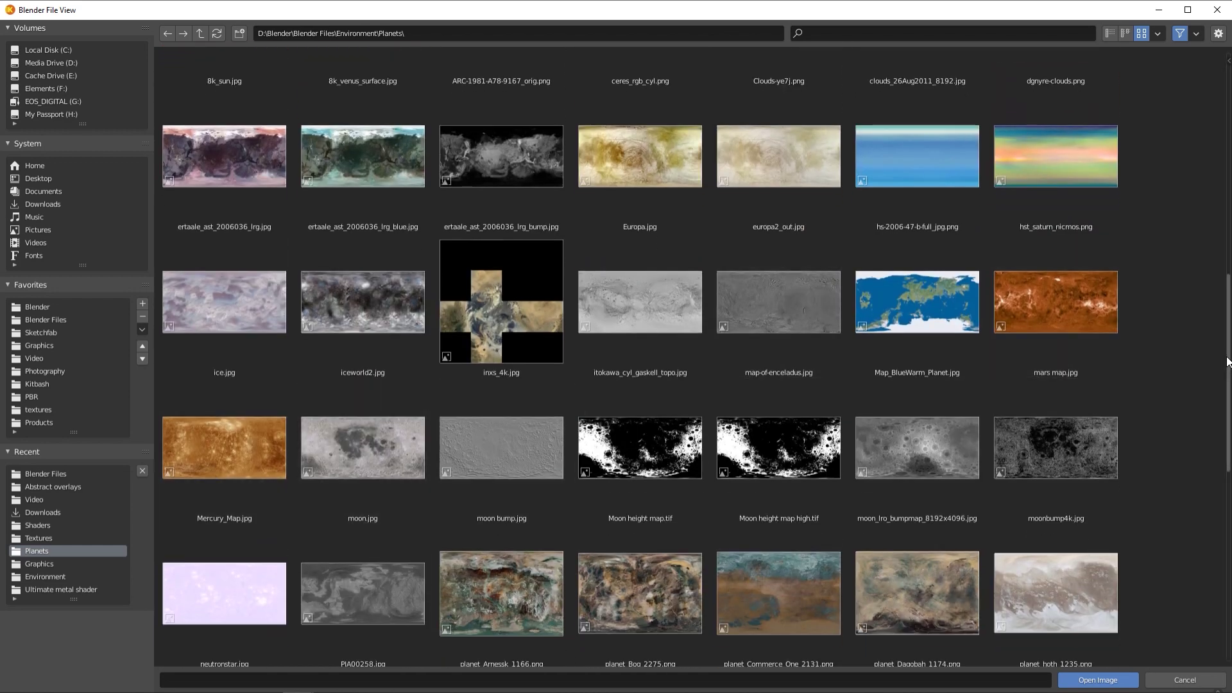
left_click_drag(1228, 364, 1228, 549)
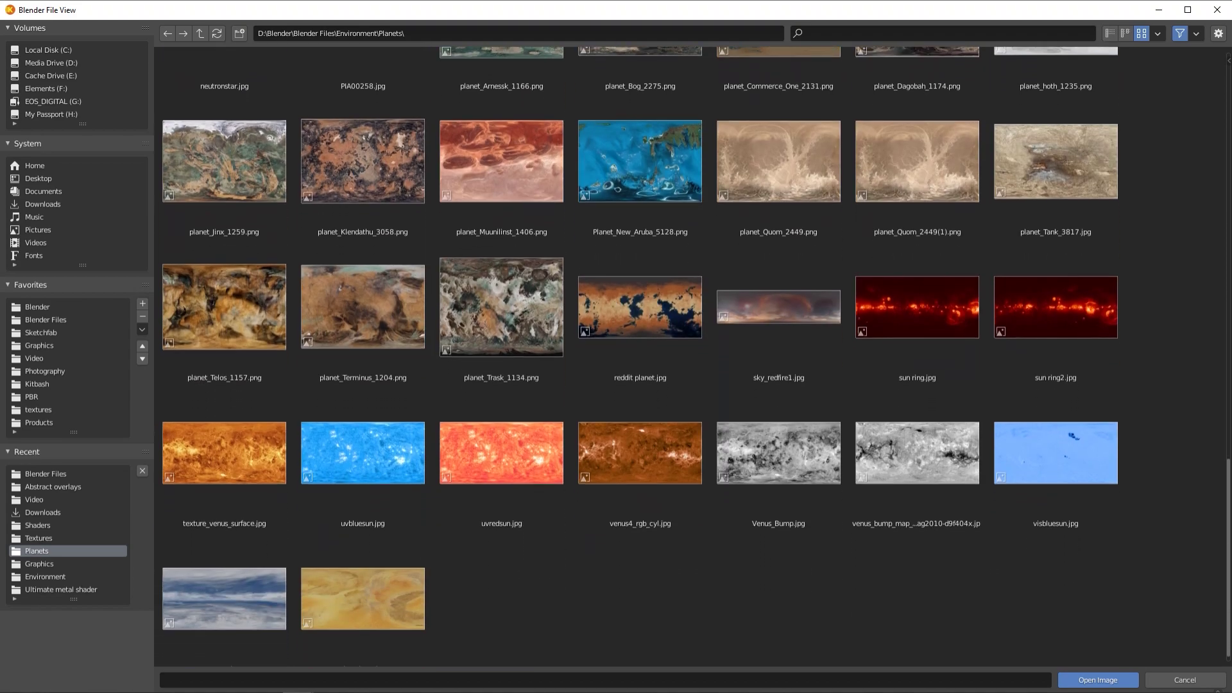
left_click(203, 463)
key("Return")
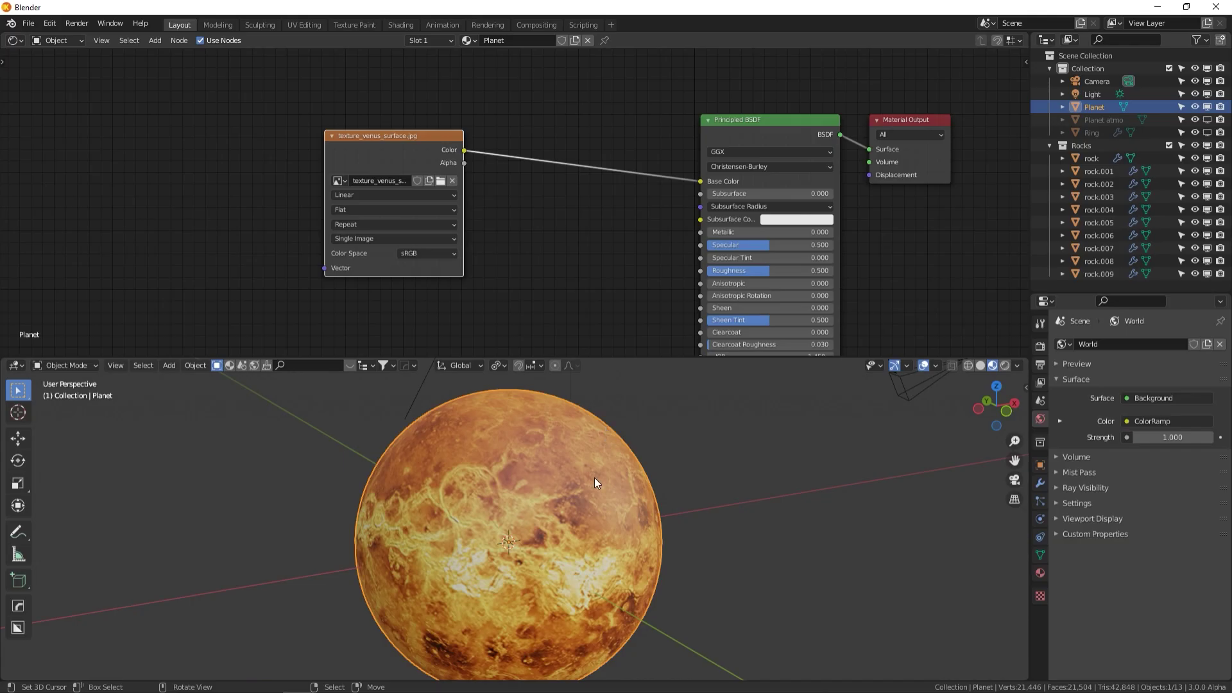
Re-enable Planet atmo in viewports and give it a new material named Atmo
middle_click_drag(623, 279, 589, 220)
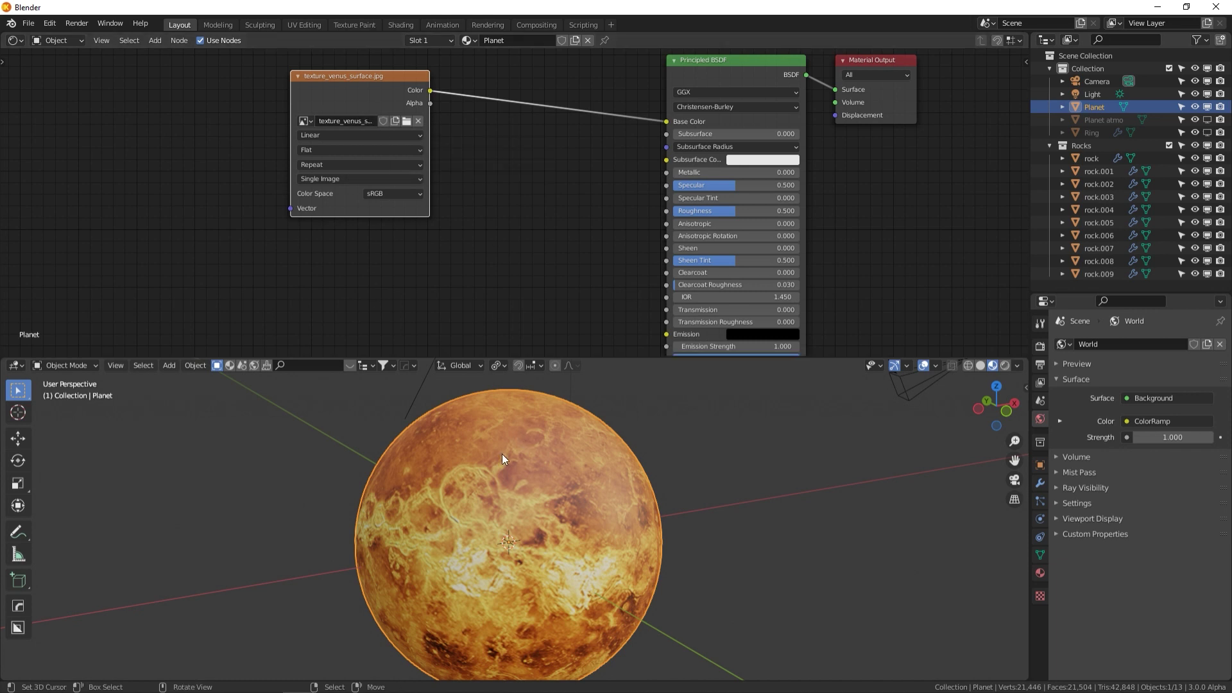
middle_click_drag(502, 453, 648, 410)
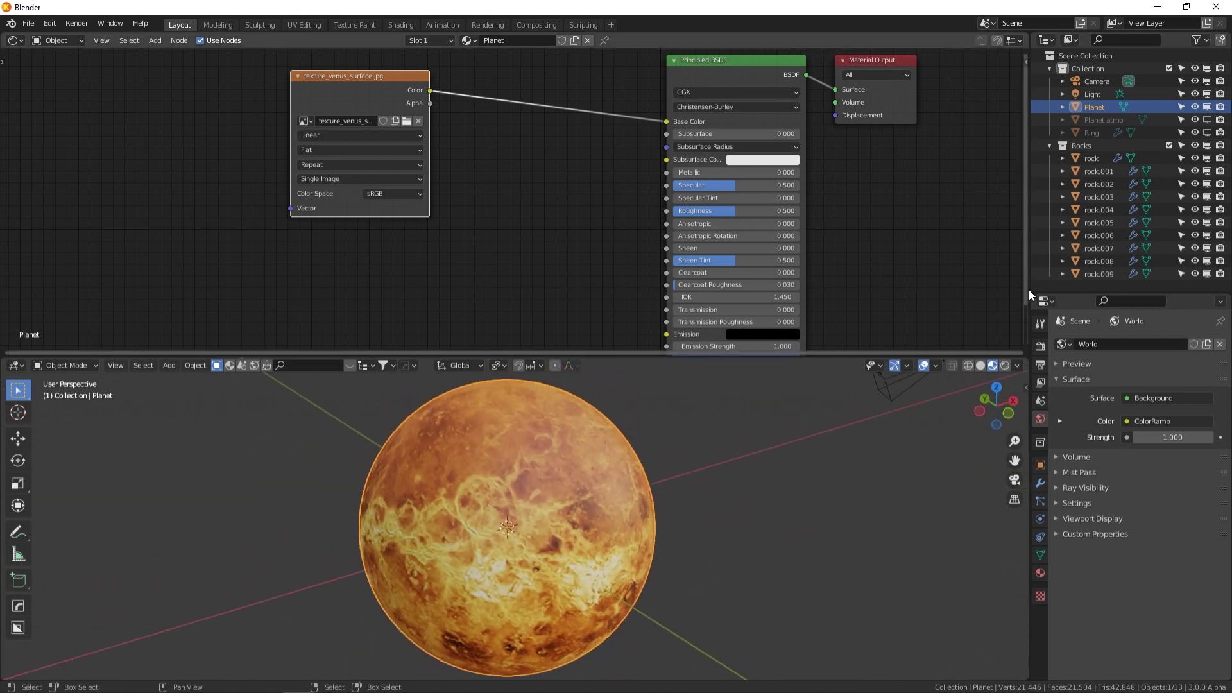
left_click(1207, 119)
left_click(1116, 121)
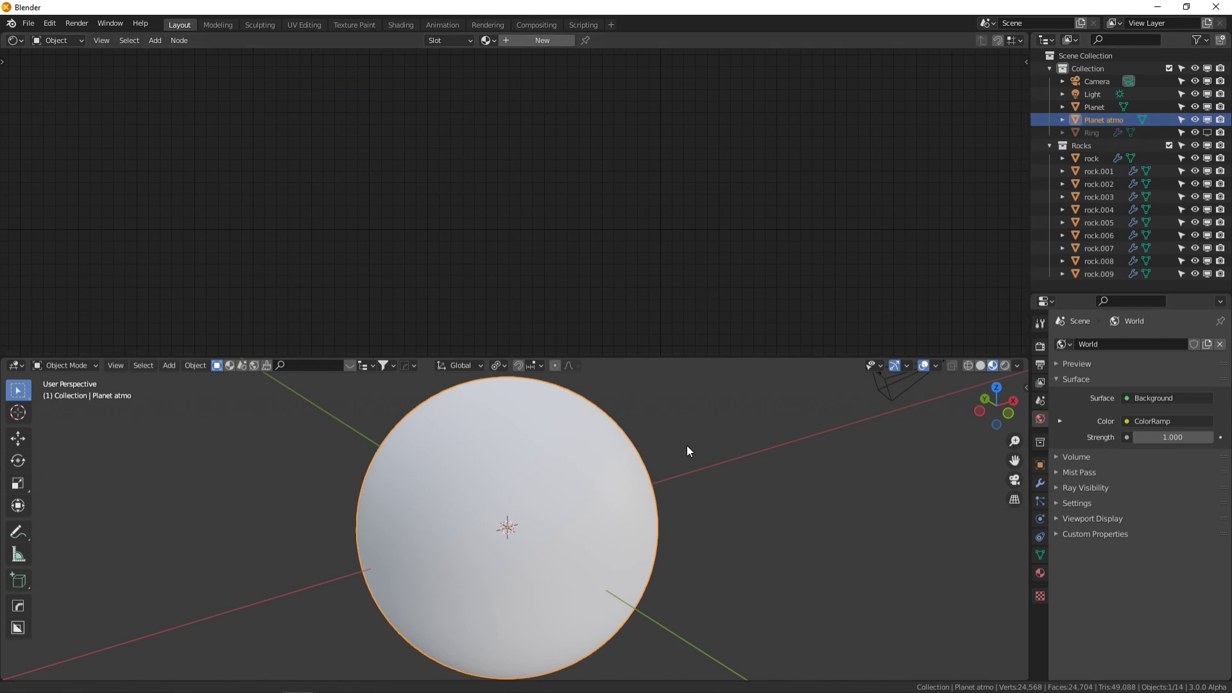
middle_click_drag(687, 446, 737, 440)
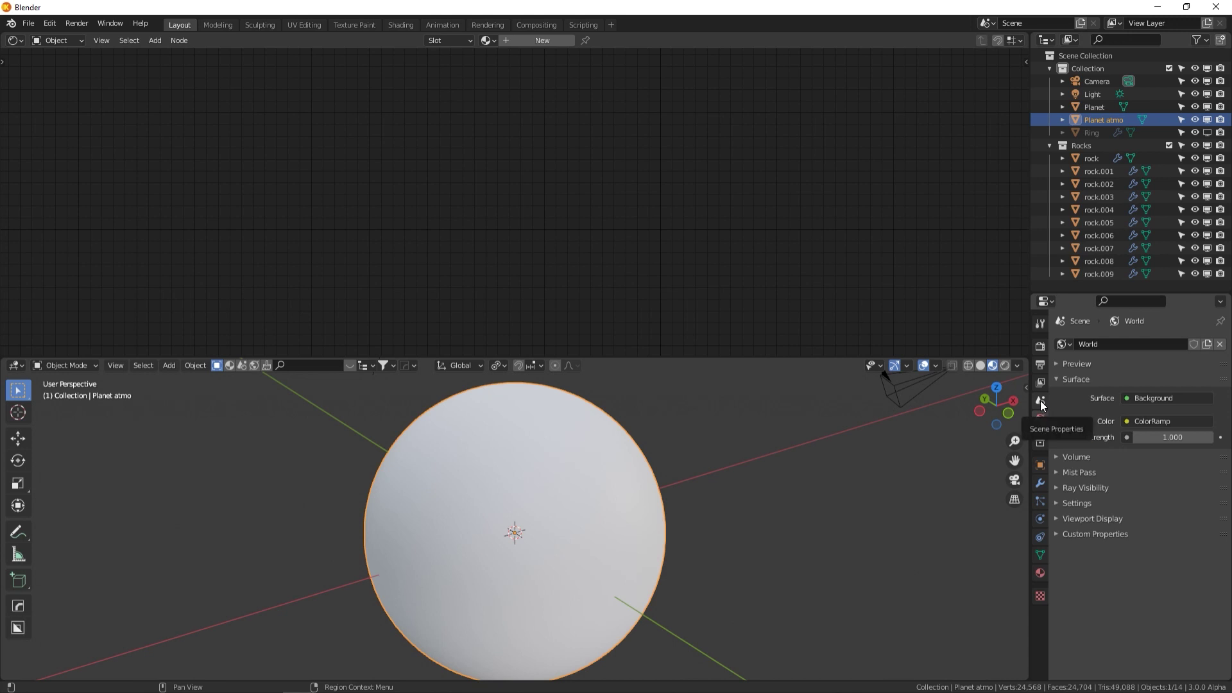
left_click(542, 40)
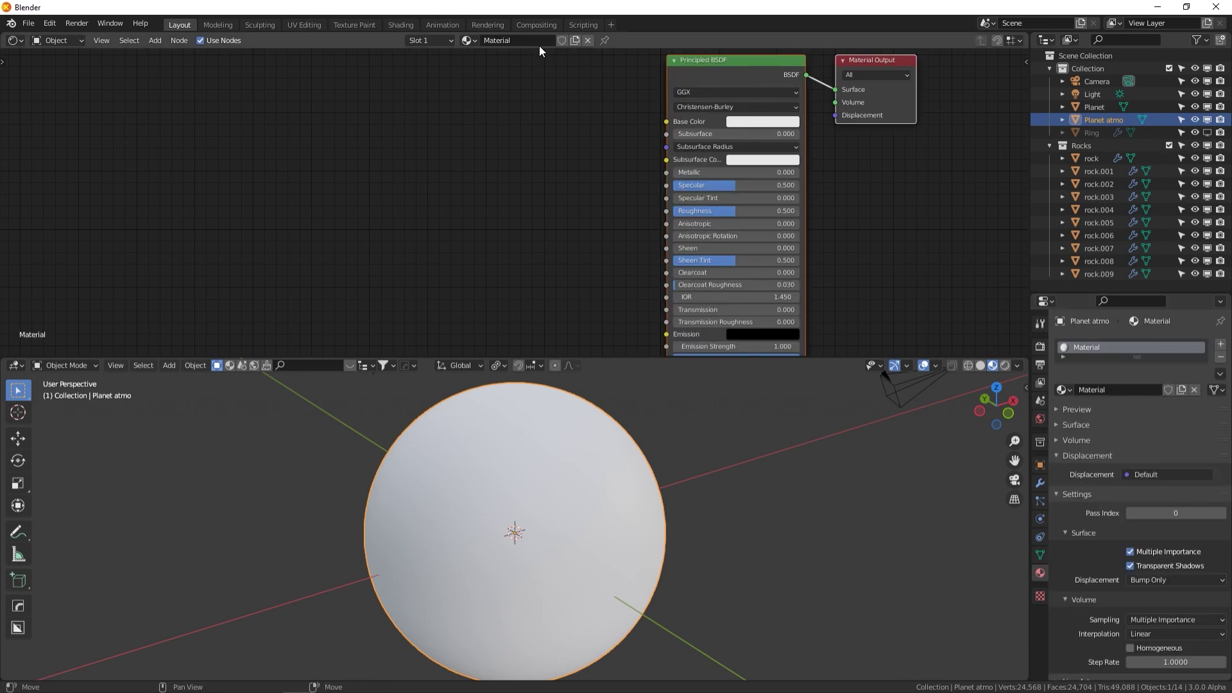
double_click(521, 39)
type("Atmo")
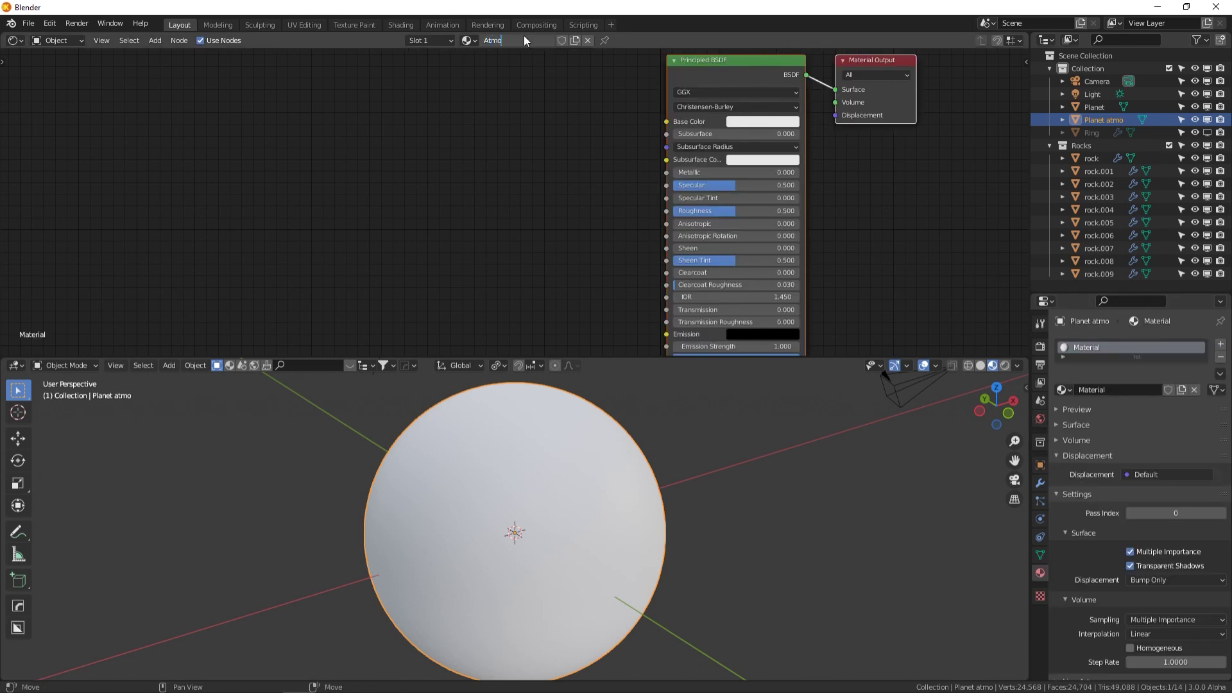
key("Return")
Replace the Atmo material's Principled BSDF with a Principled Volume node linked to the Material Output's Volume input
left_click(710, 75)
key("x")
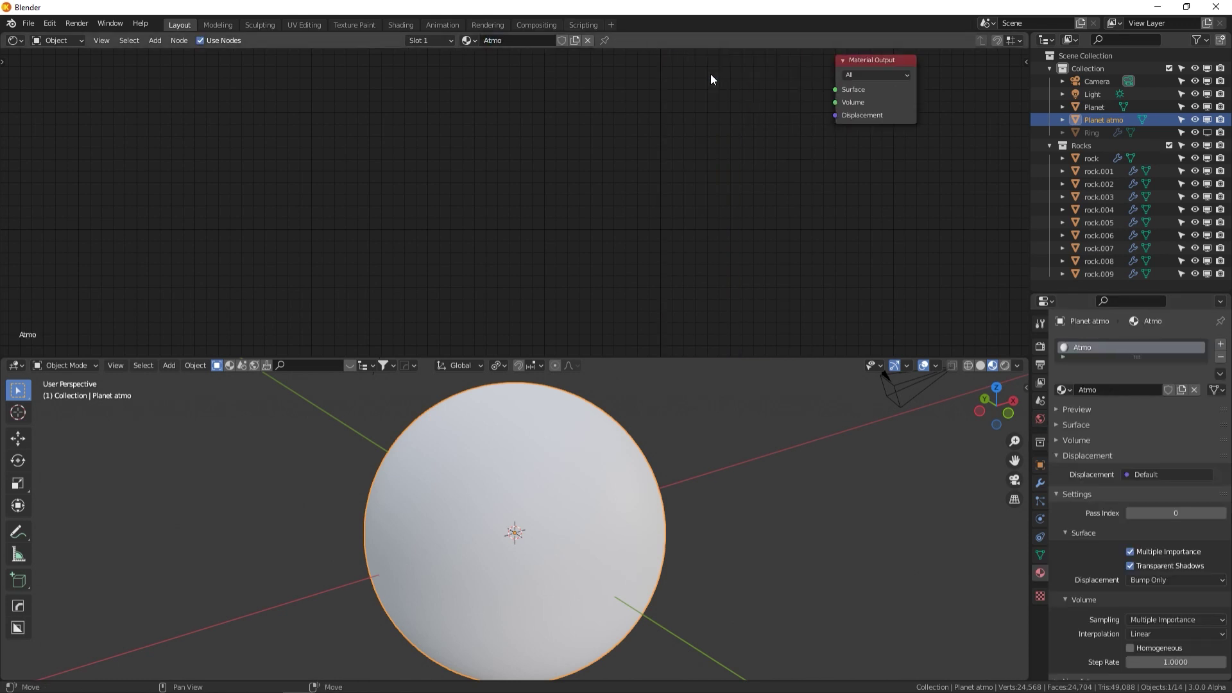
middle_click_drag(632, 164, 635, 166)
key("shift+a")
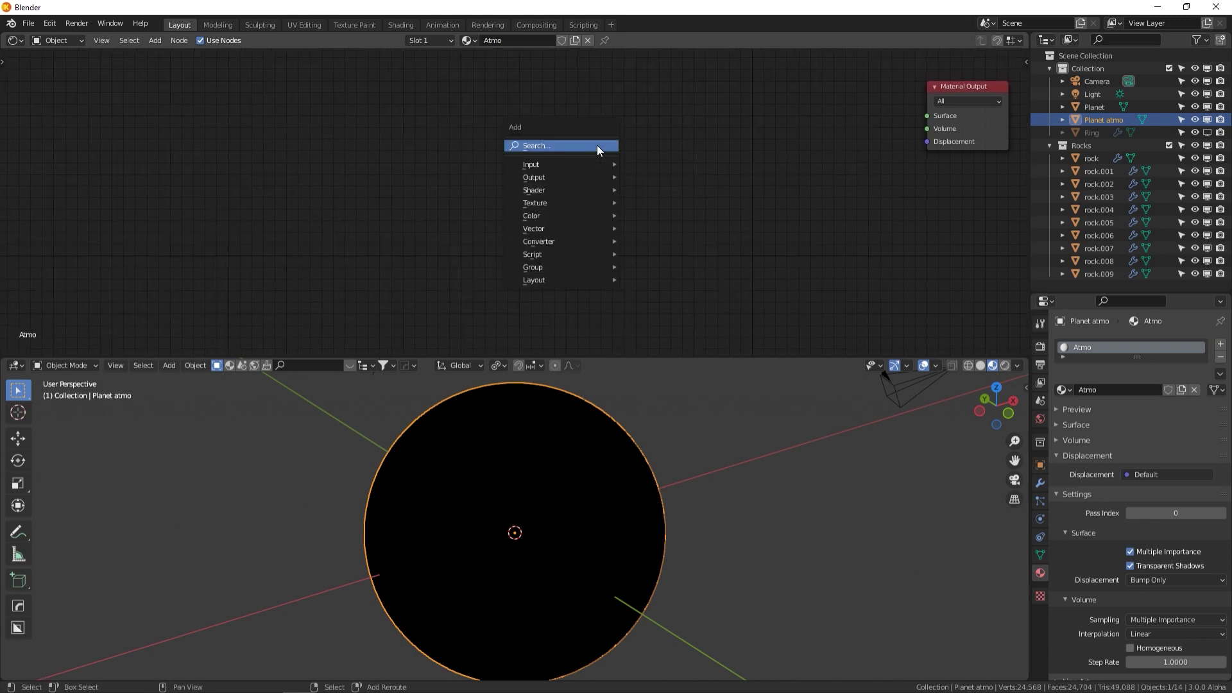
left_click(597, 145)
type("princ")
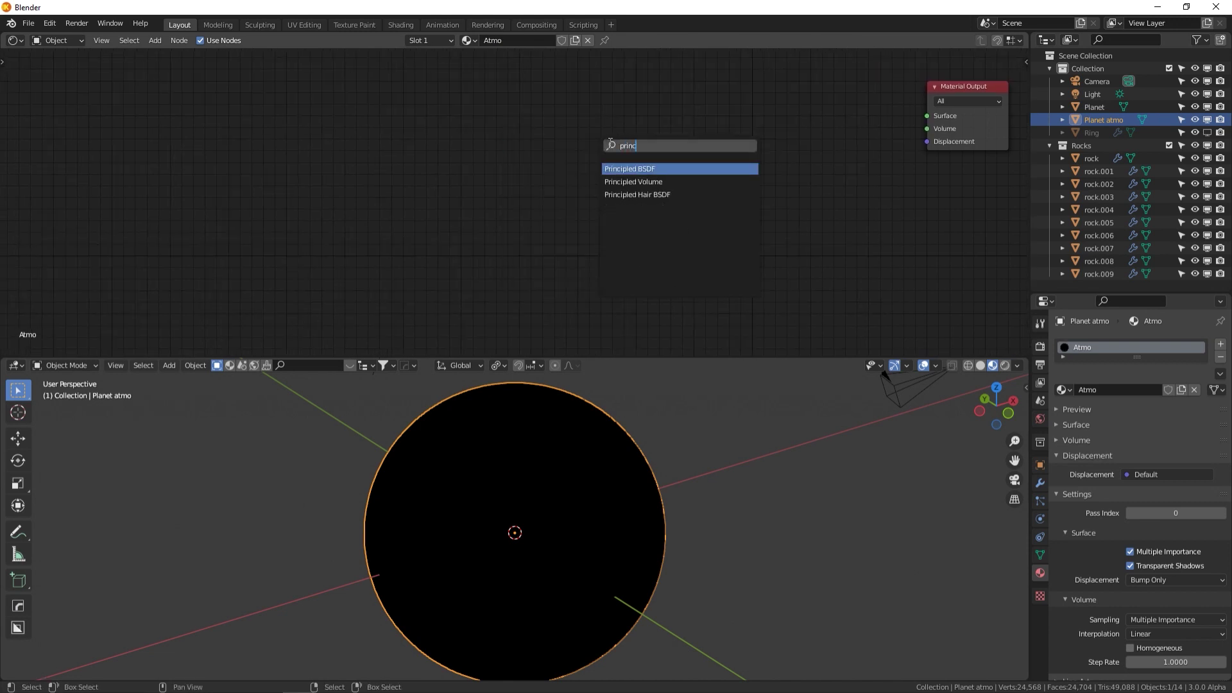
key("Down")
key("Return")
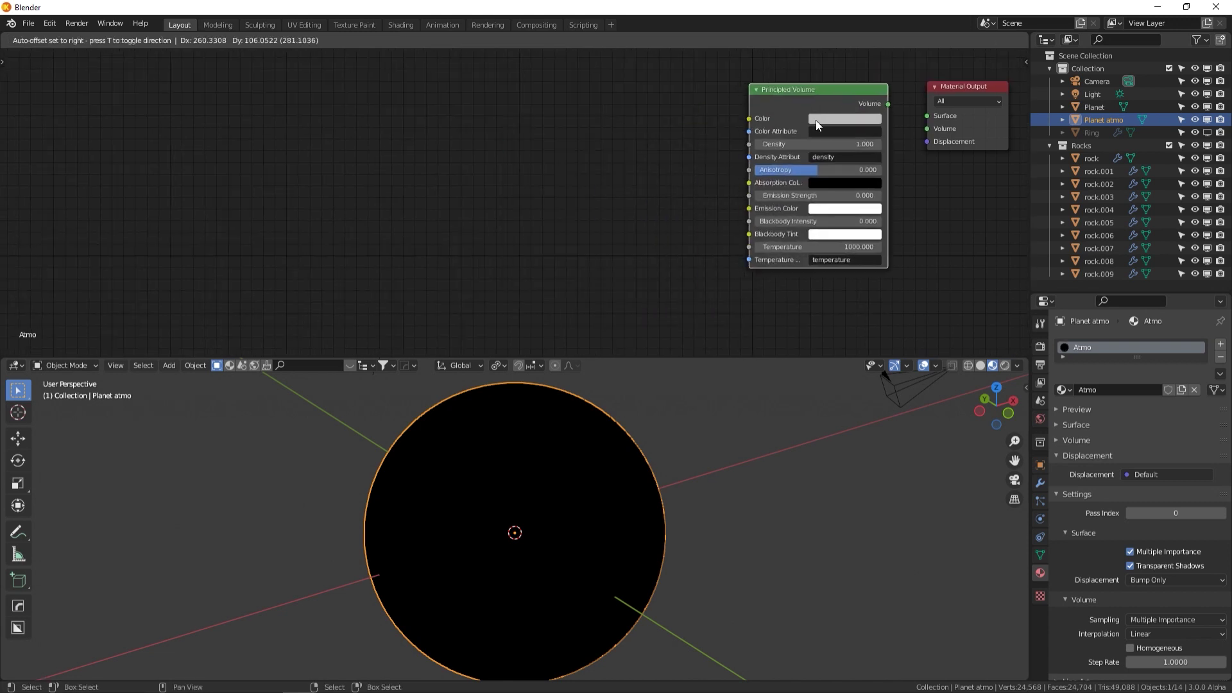
left_click(814, 120)
mouse_move(737, 110)
left_mouse_down()
mouse_move(804, 144)
mouse_move(772, 143)
left_mouse_up()
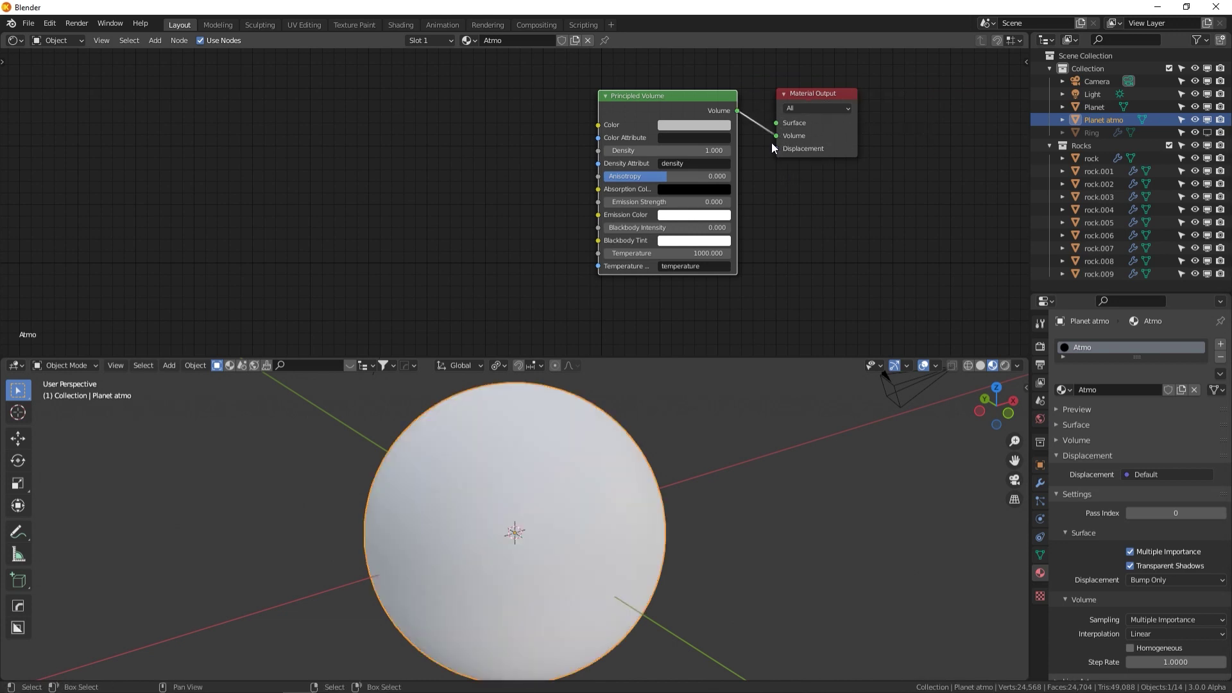
Add a ColorRamp node beside the Principled Volume and move its white stop to about position 0.332
middle_click_drag(770, 187, 615, 190)
key("shift+a")
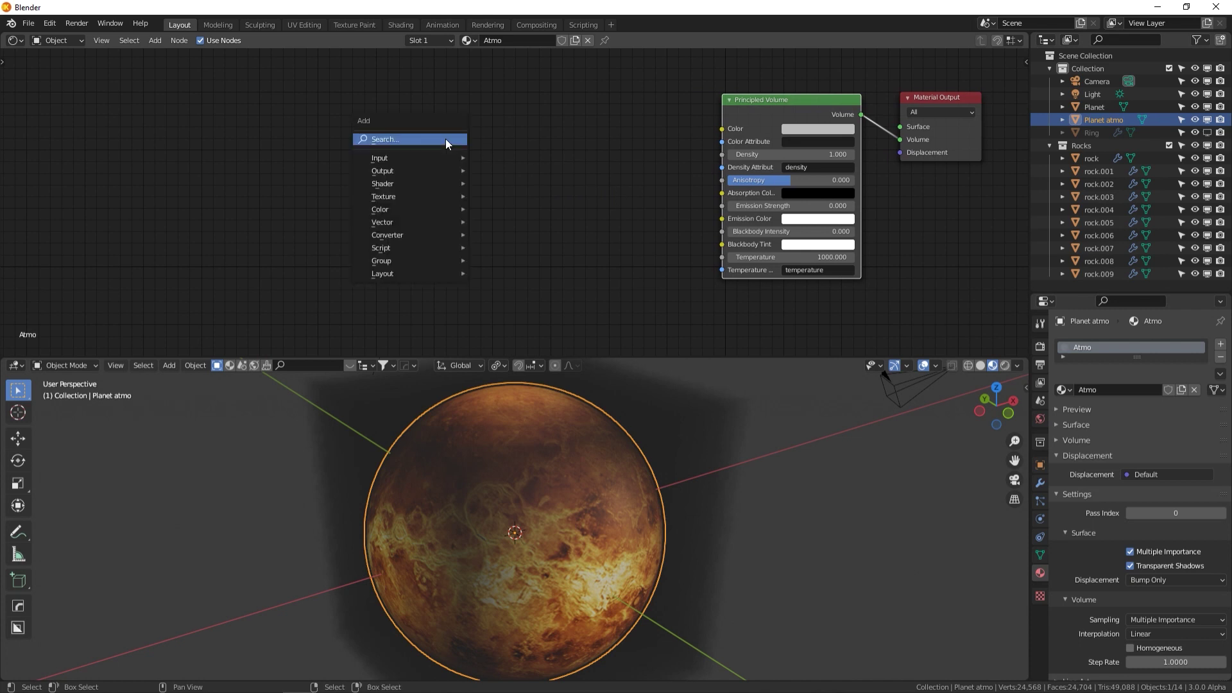
left_click(449, 138)
type("color ramp")
key("Return")
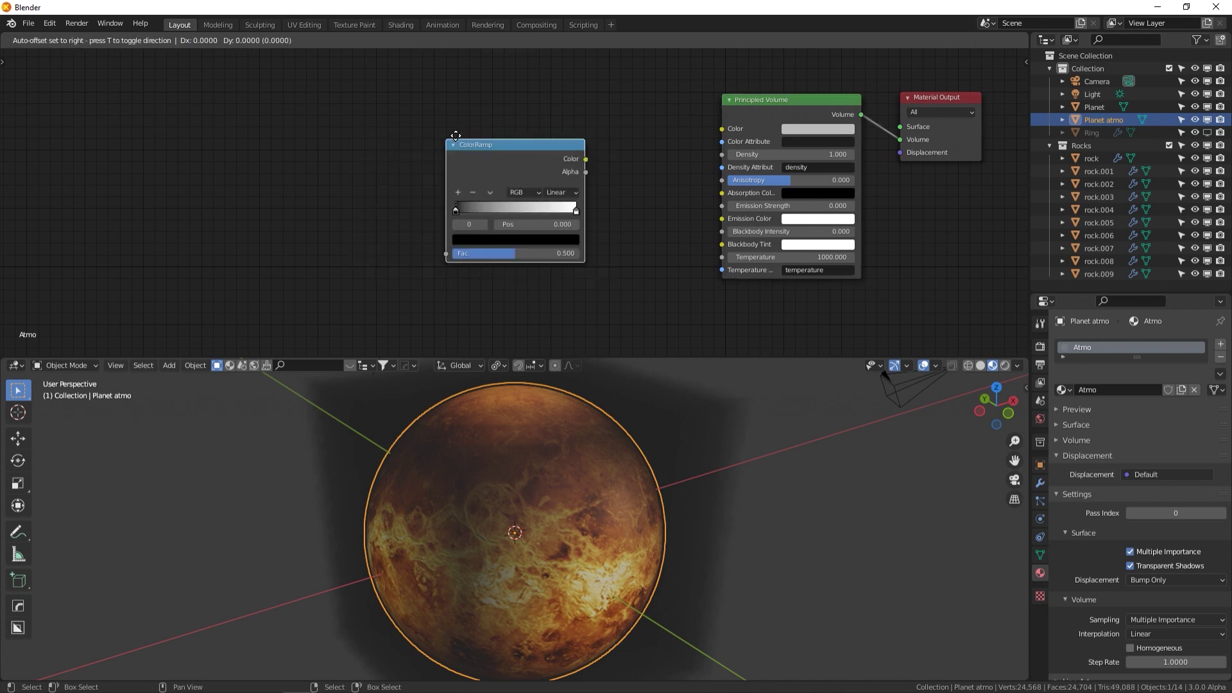
left_click(504, 110)
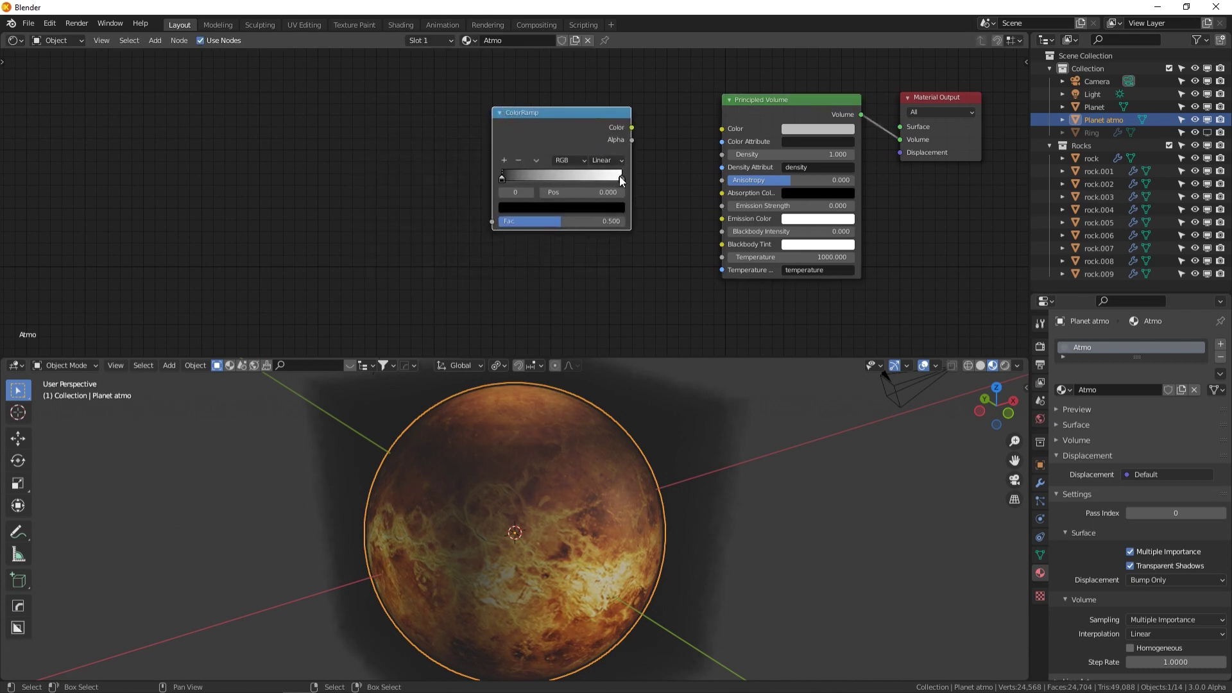
left_click_drag(619, 176, 552, 179)
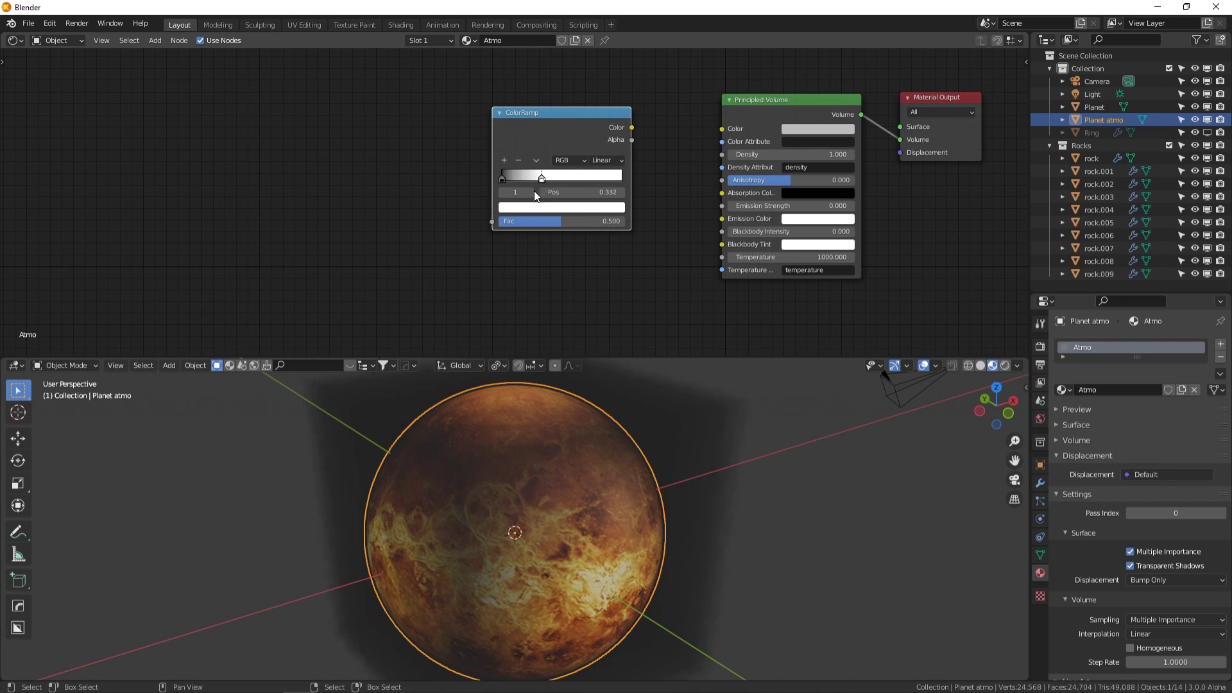
Add a Gradient Texture node before the ColorRamp and set its type to Spherical
scroll(559, 252, "left", 4, "ctrl")
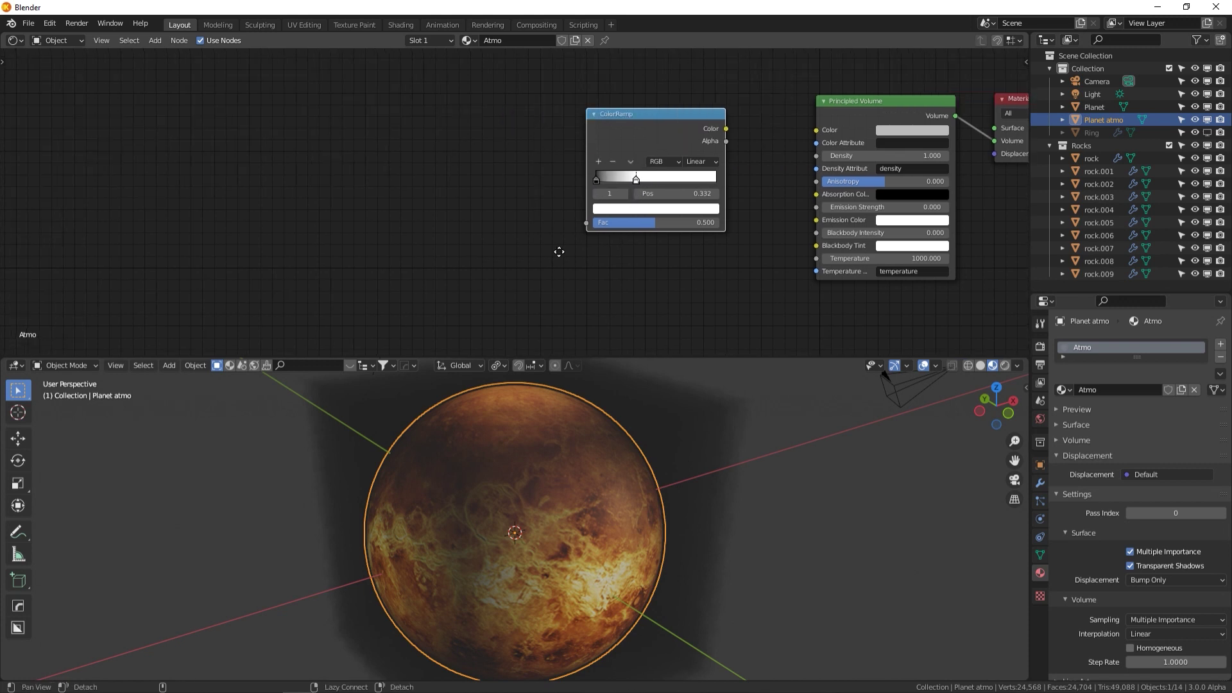
scroll(559, 252, "left", 4, "ctrl")
key("shift+a")
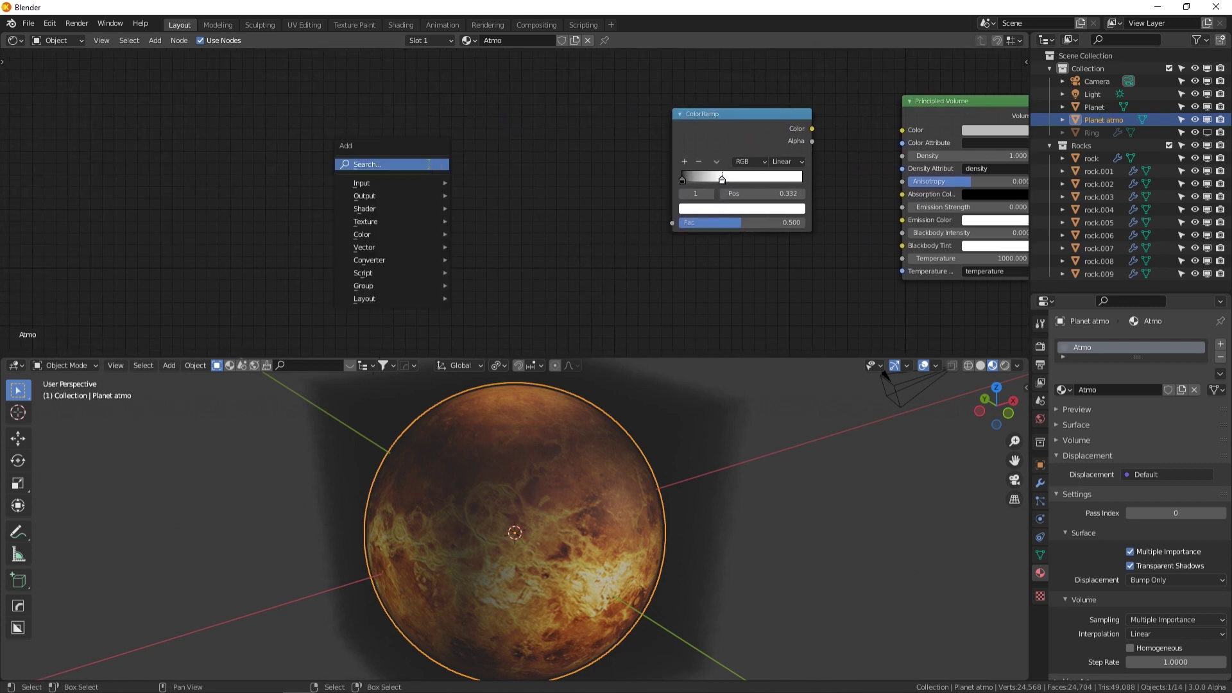
type("grad")
key("Return")
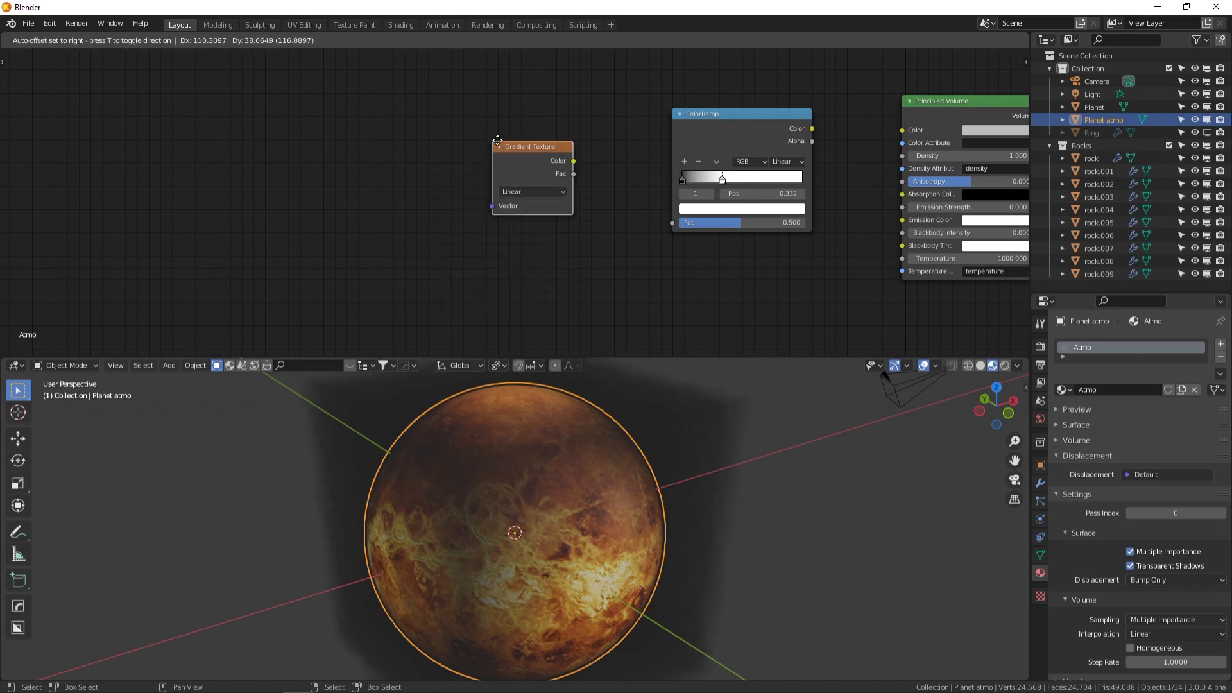
left_click(507, 139)
left_click(560, 191)
left_click(544, 254)
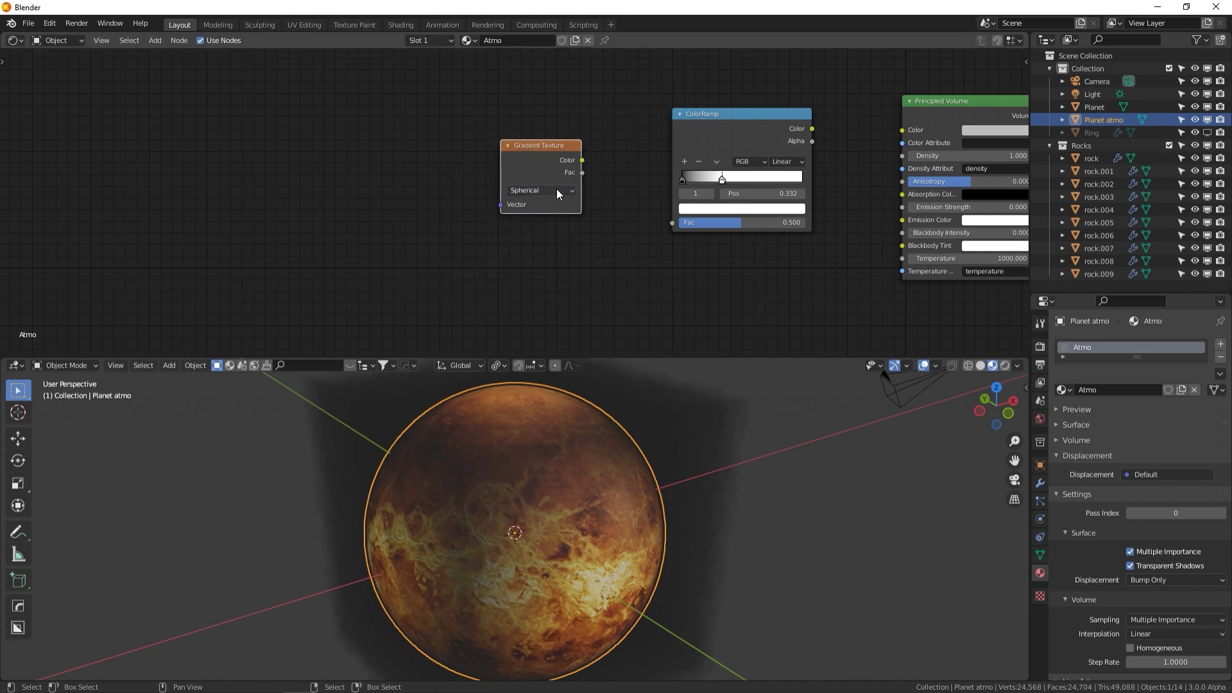
Feed the Gradient Texture's Color into the ColorRamp's Fac and the ColorRamp's Color into the Principled Volume's Density
left_click_drag(582, 159, 673, 223)
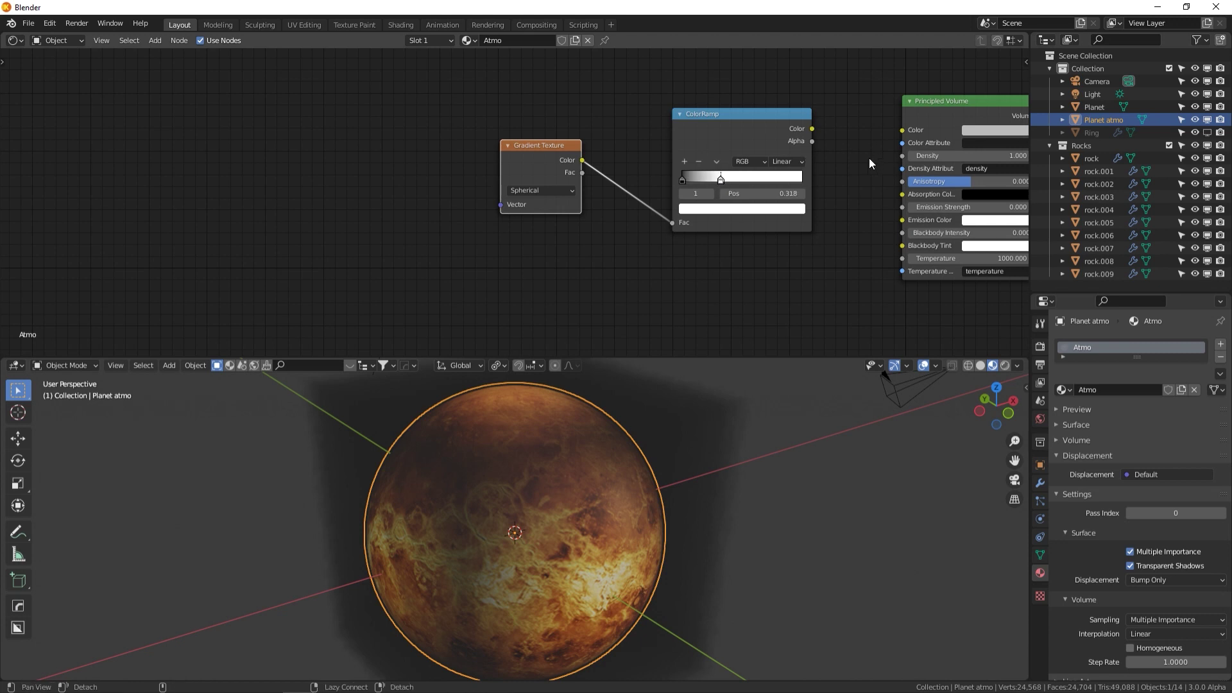
middle_click_drag(869, 162, 762, 161)
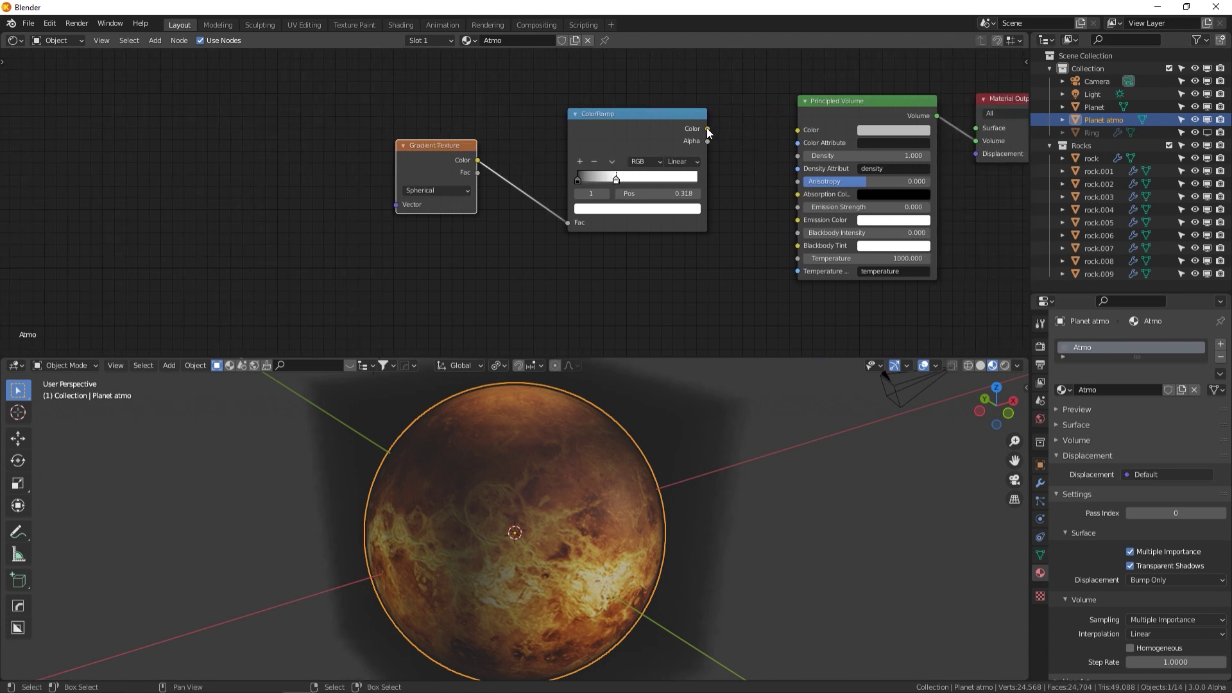
left_click_drag(707, 128, 799, 155)
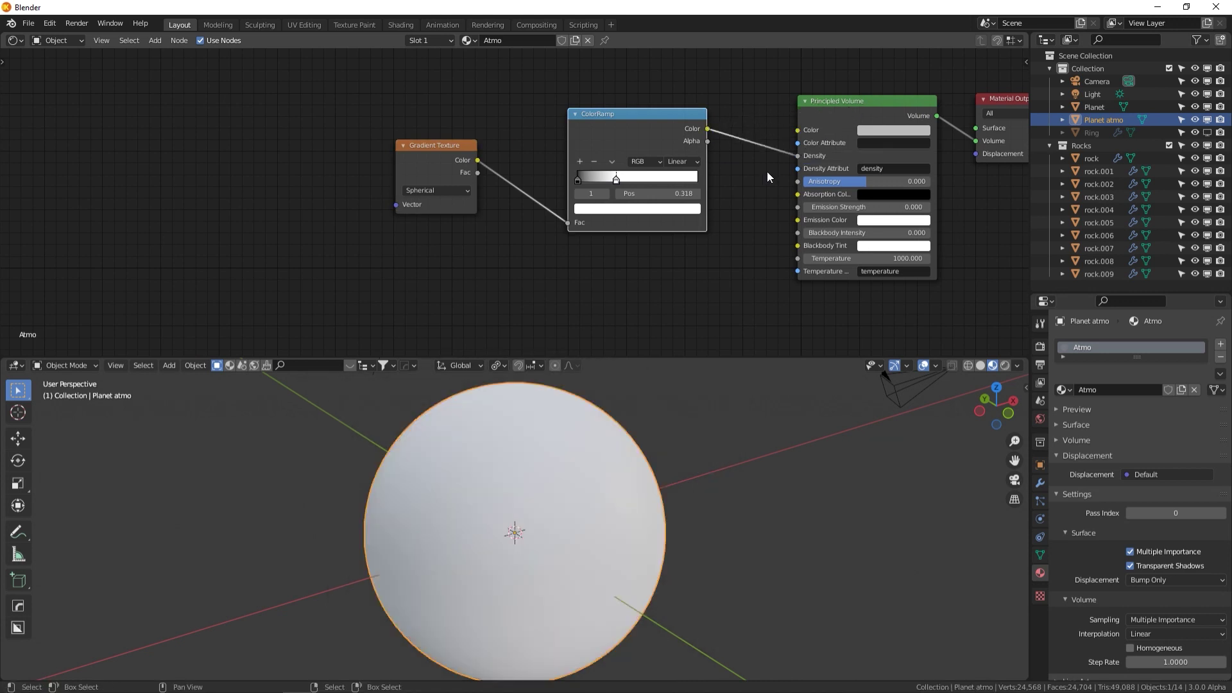
Add Texture Coordinate and Mapping nodes to the Gradient Texture, feeding the Object coordinates into the Mapping's Vector
middle_click_drag(507, 301, 608, 300)
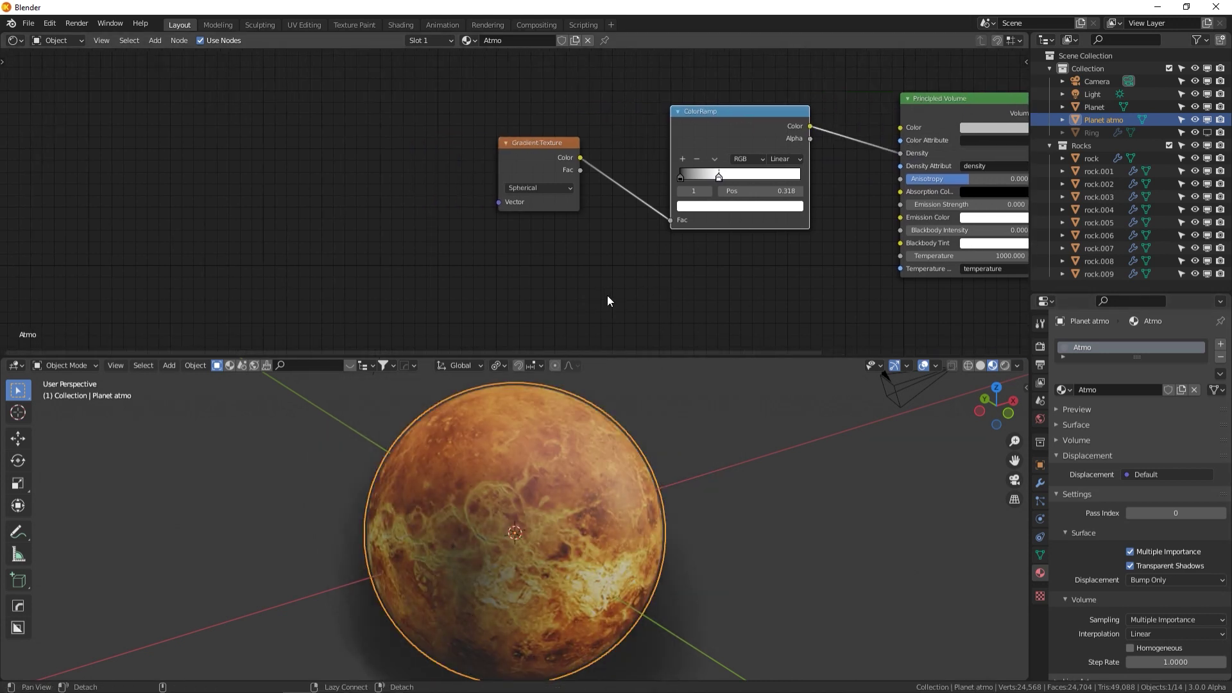
key("shift+a")
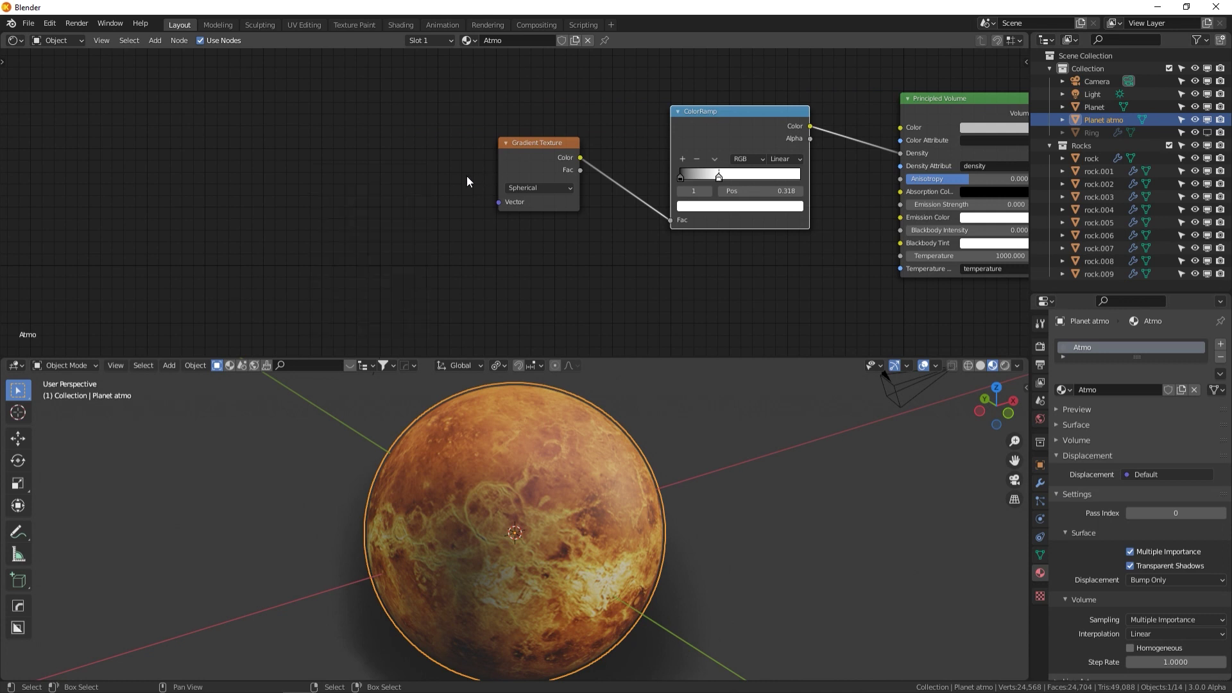
left_click(545, 168)
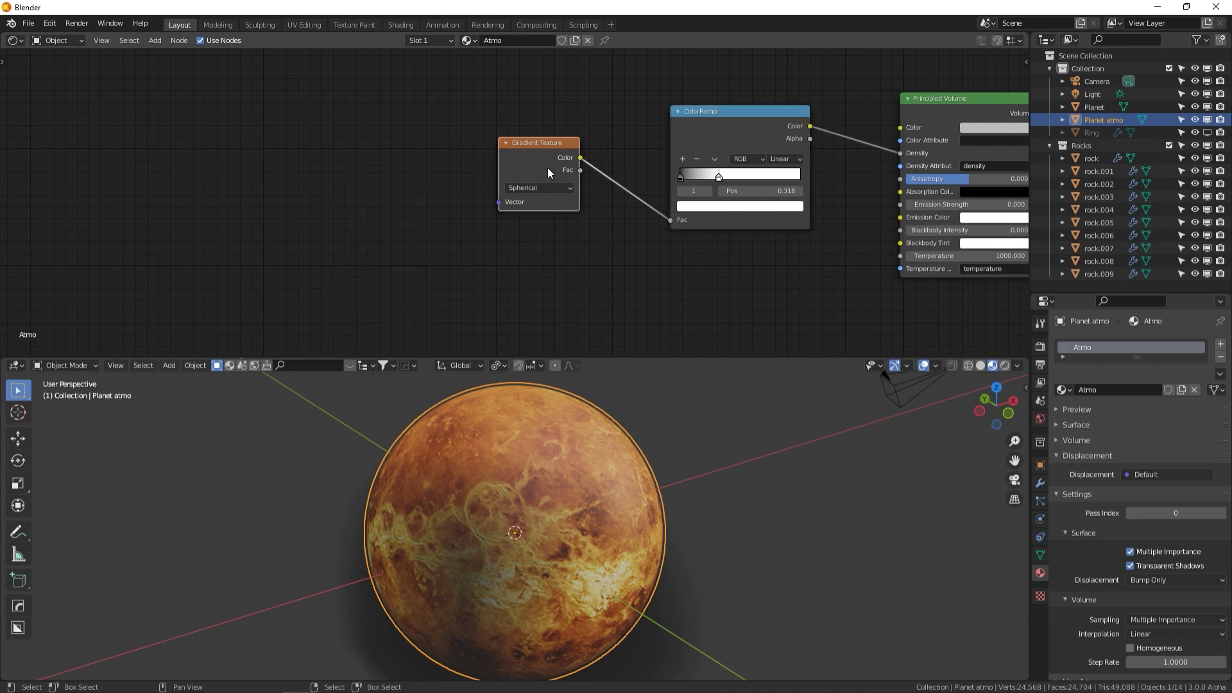
key("ctrl+t")
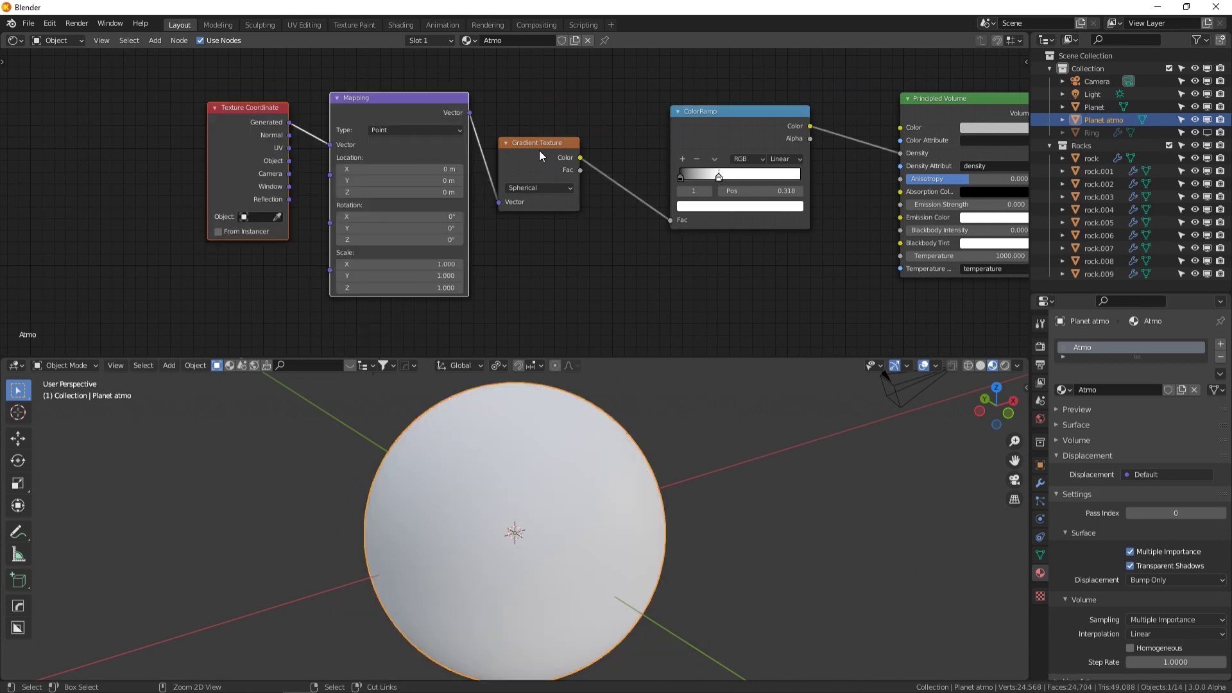
left_click_drag(290, 161, 329, 144)
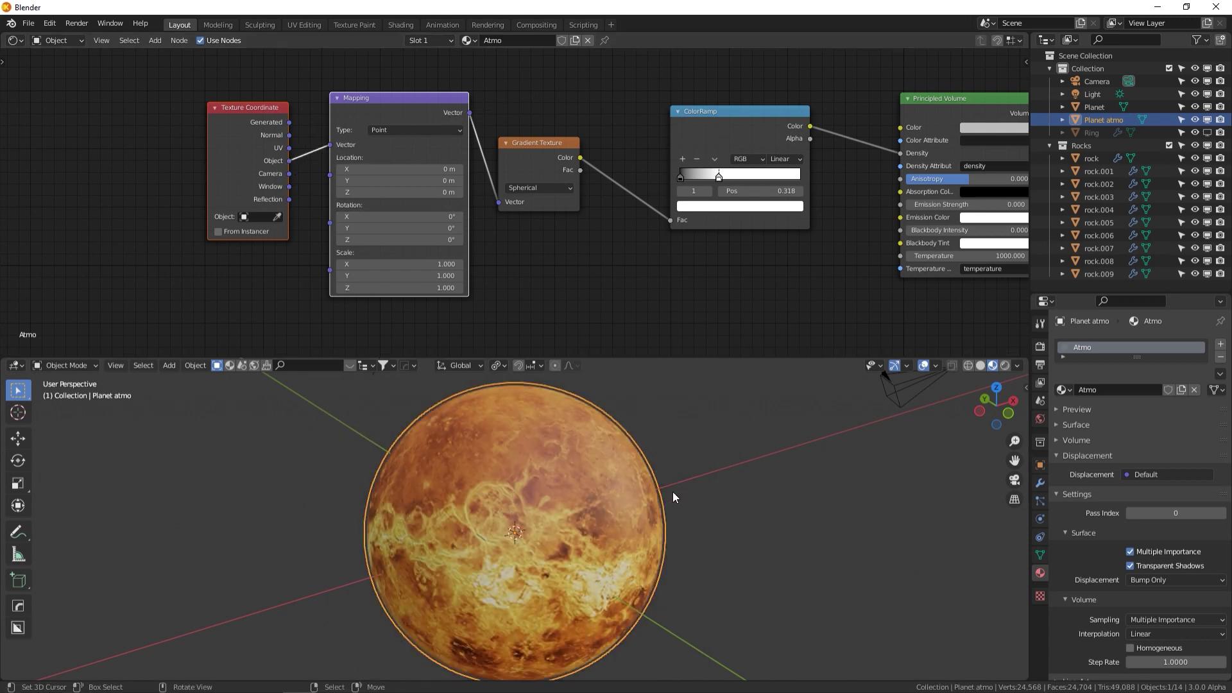
Switch the viewport to rendered shading and move the ColorRamp's white stop to position 0.041
left_click(1005, 365)
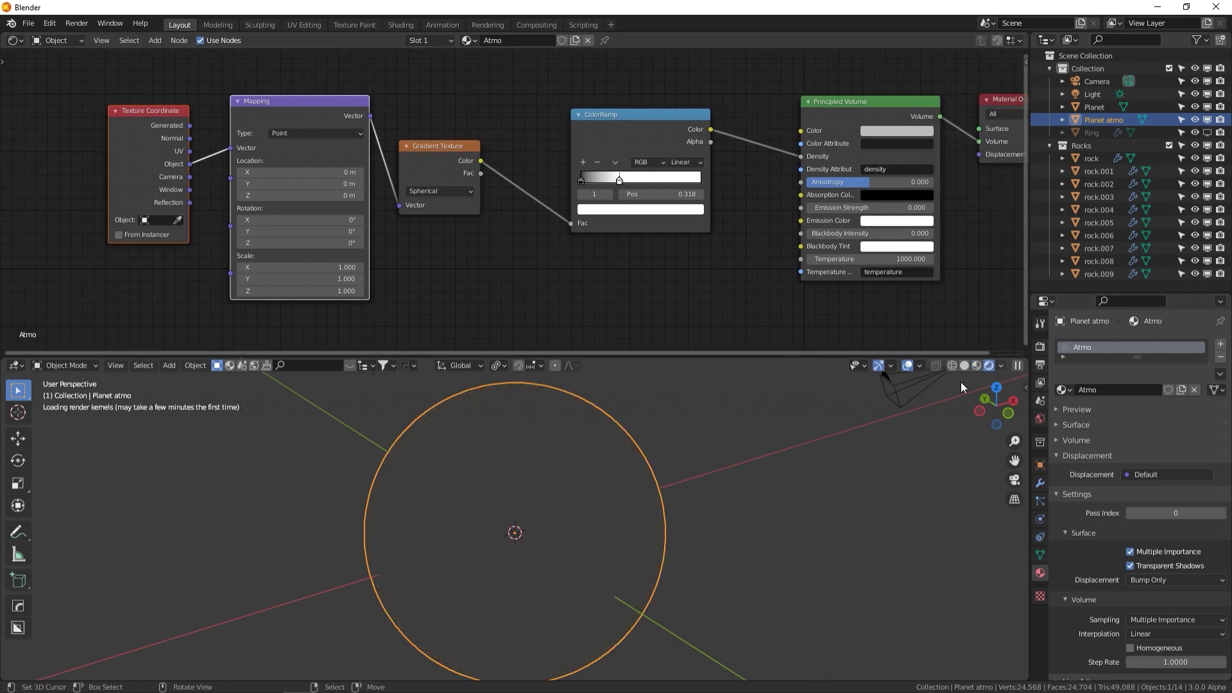
scroll(732, 487, "up", 5)
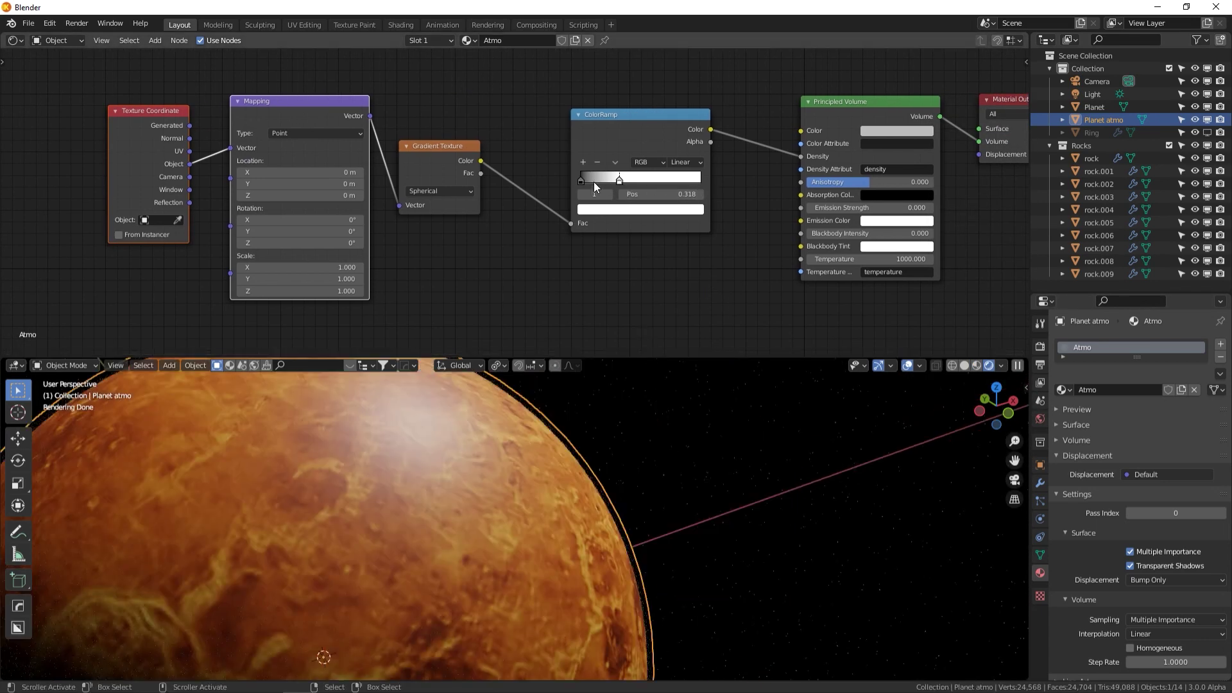
left_click_drag(616, 183, 584, 184)
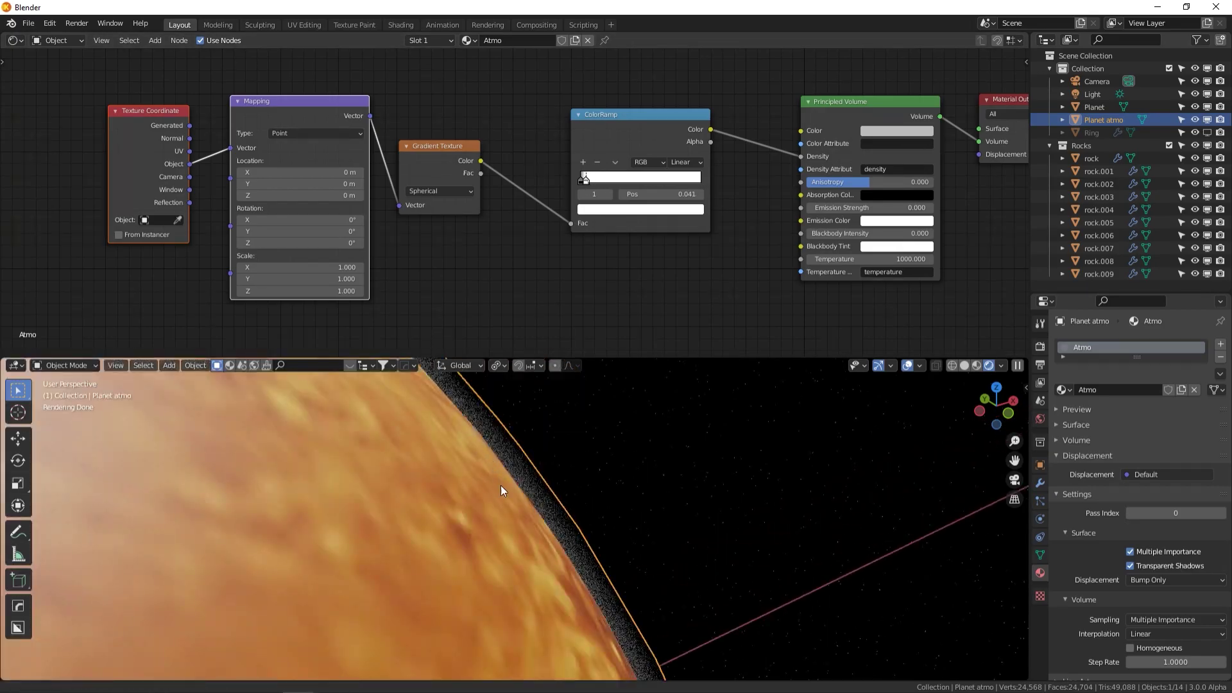
scroll(507, 494, "up", 1)
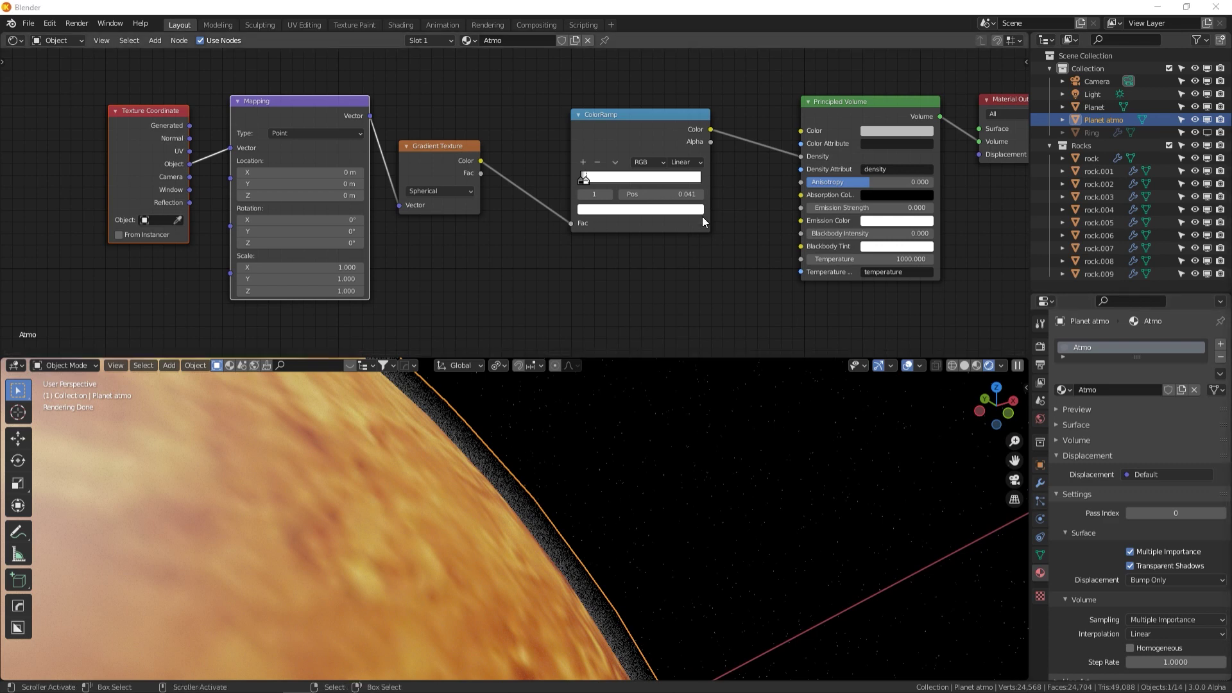
Give the Principled Volume a dark yellow-orange Color, a bright orange Emission Color and an Emission Strength of 0.020
middle_click_drag(896, 133, 819, 160)
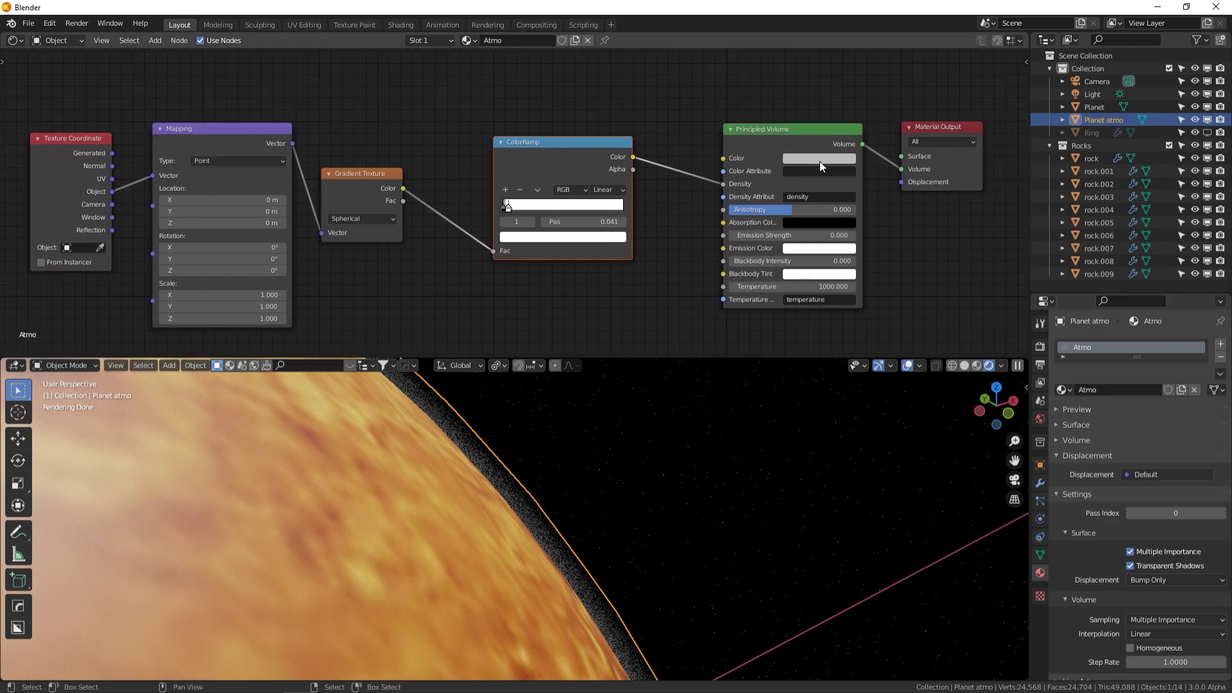
left_click(819, 158)
left_click(804, 249)
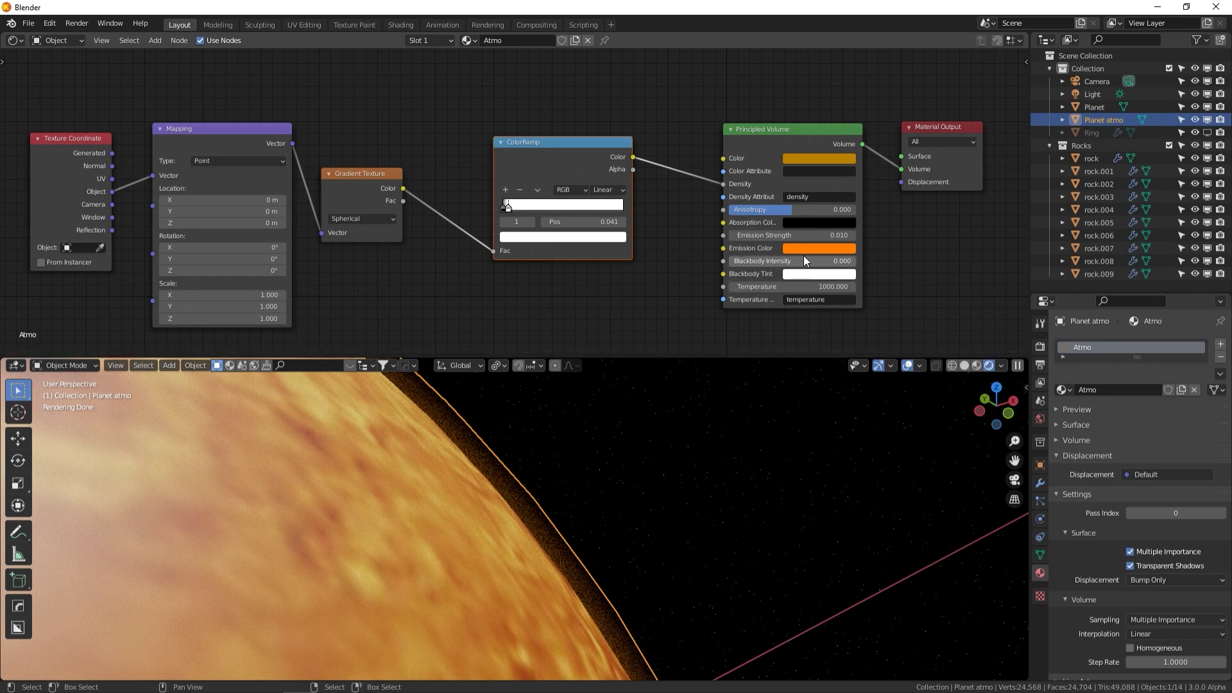
left_click_drag(803, 239, 806, 238)
scroll(588, 474, "down", 5)
middle_click_drag(489, 553, 482, 511)
scroll(592, 478, "up", 5)
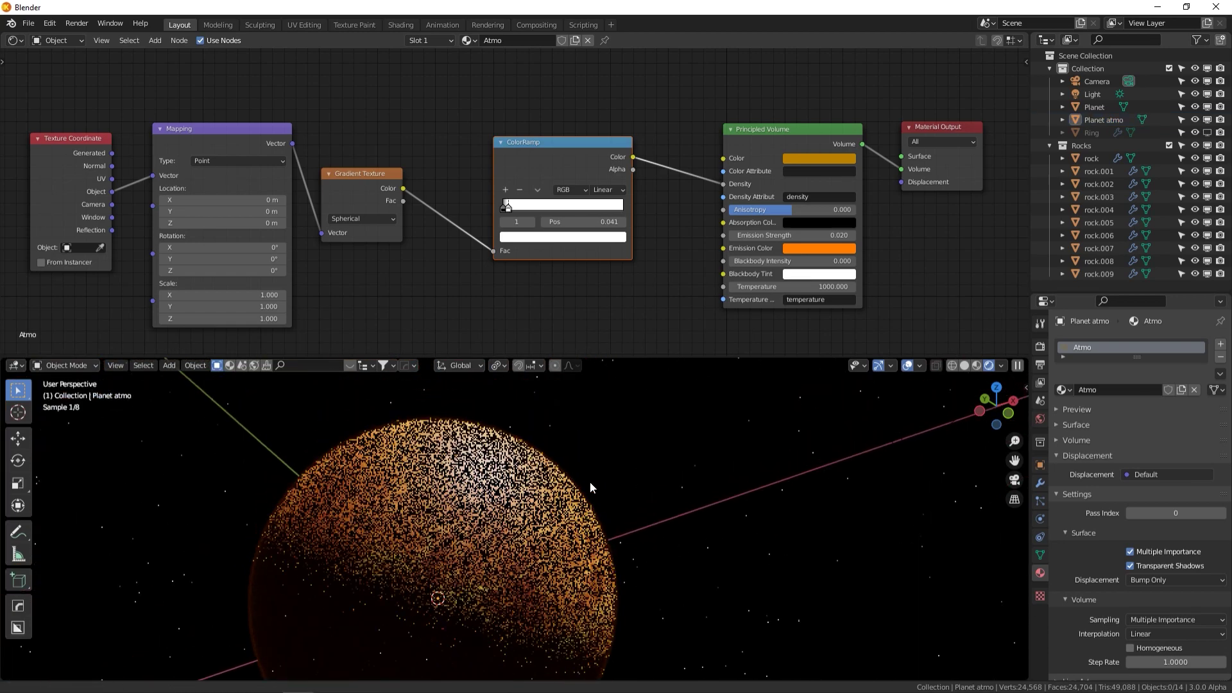
middle_click_drag(636, 451, 573, 427)
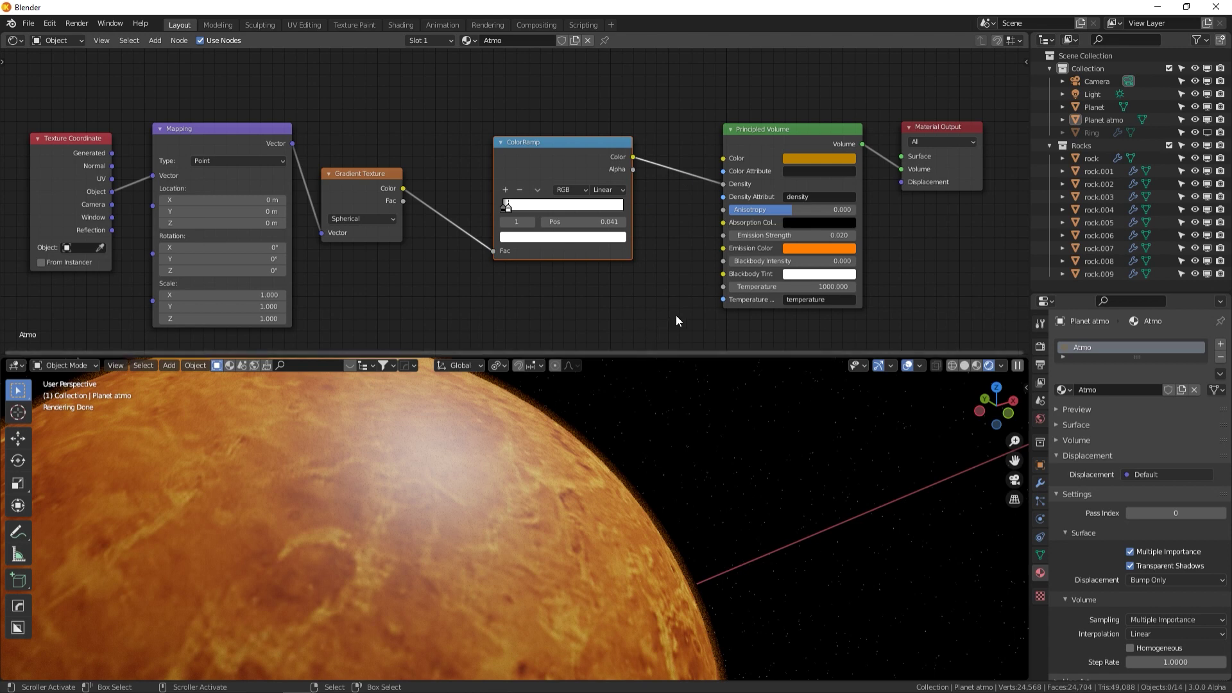
Enlarge the 3D viewport over the shader editor and re-enable the Ring object in viewports
scroll(583, 512, "down", 5)
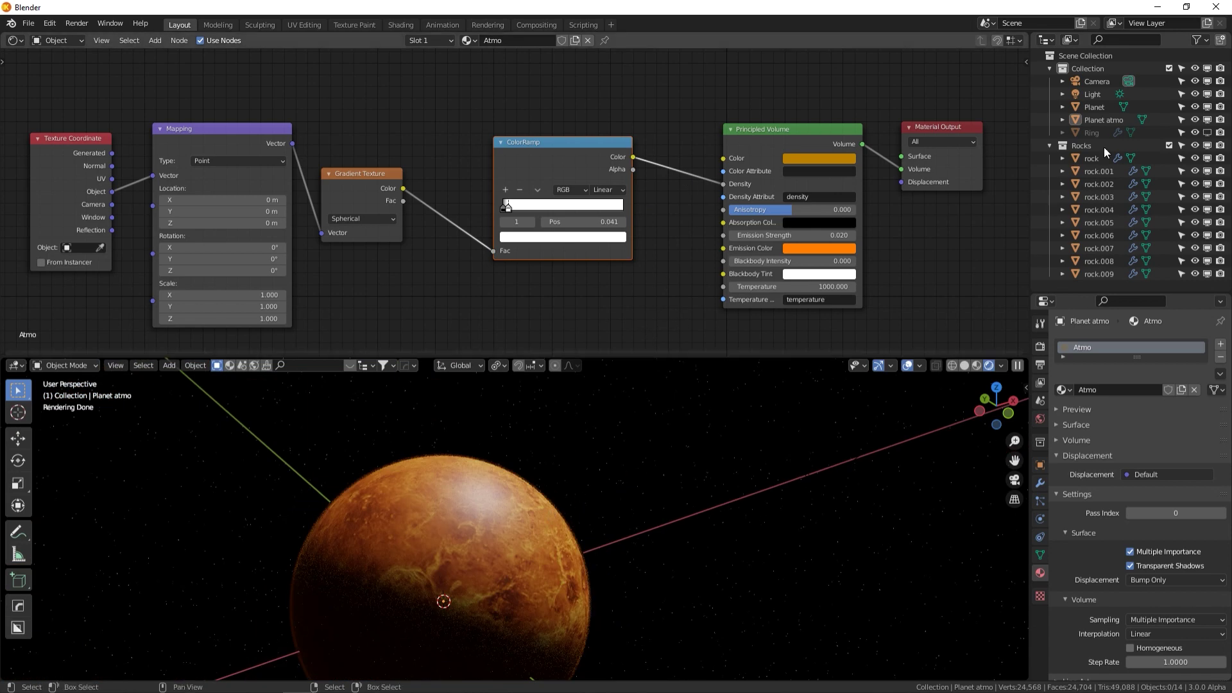
left_click_drag(730, 358, 730, 116)
scroll(595, 362, "down", 3)
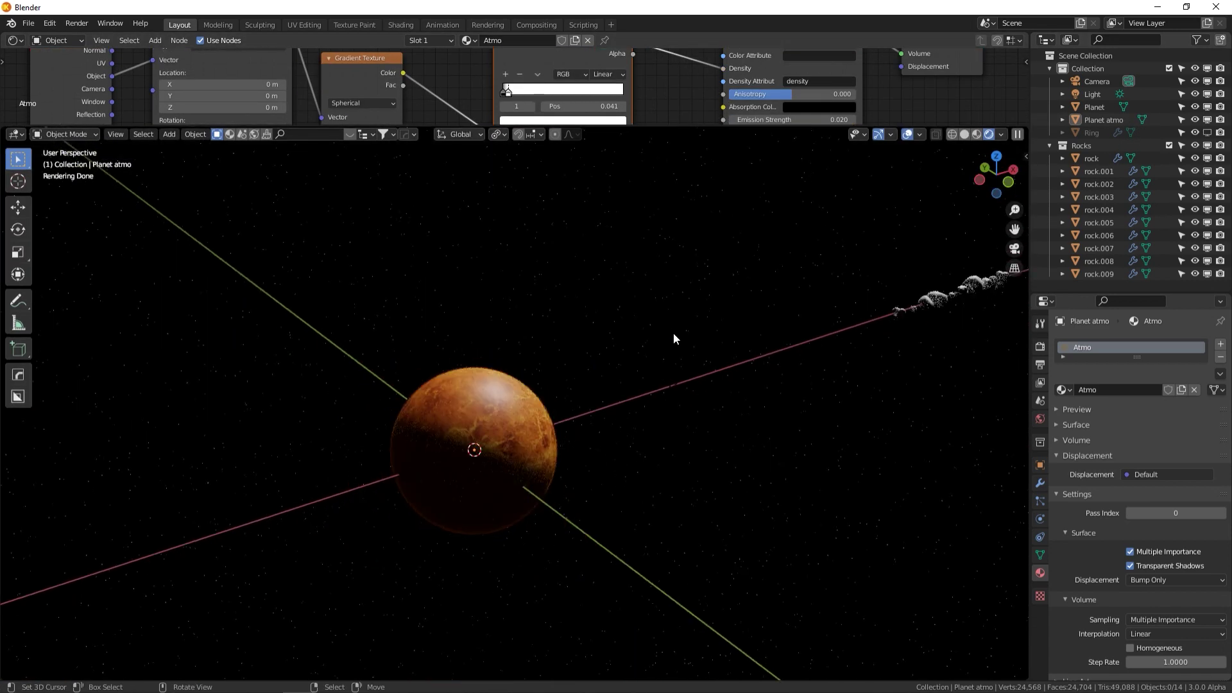
left_click(1207, 132)
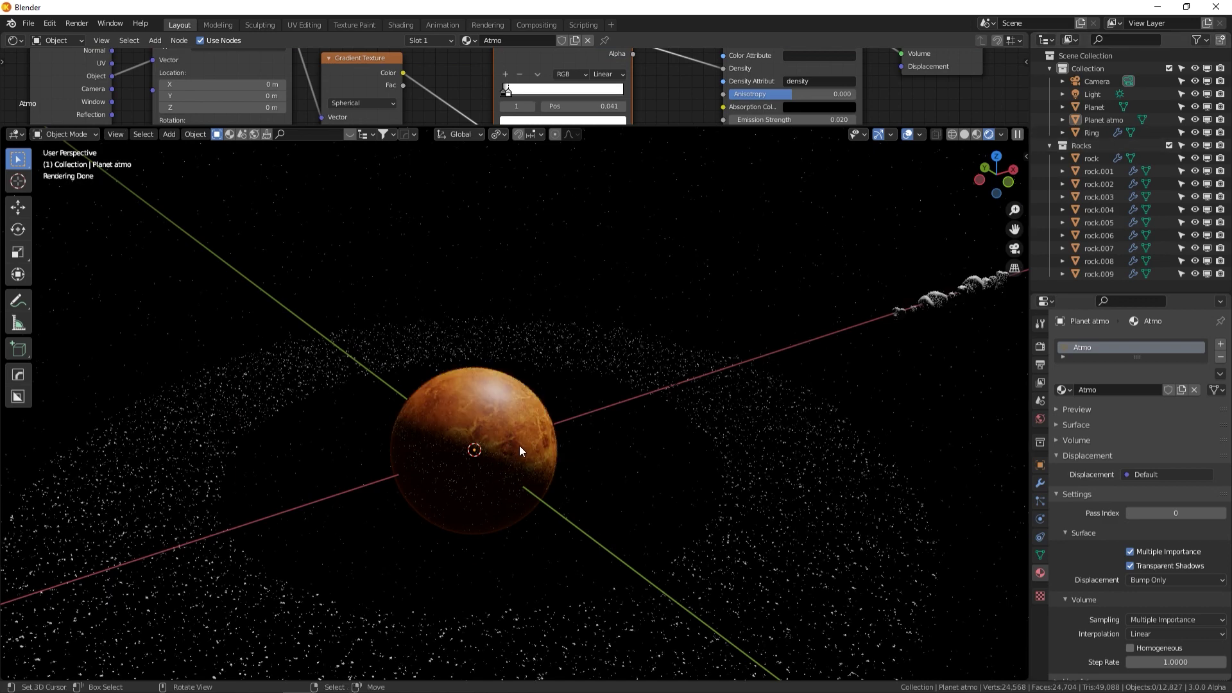
Examine the rendered planet, its atmosphere and the asteroid ring from several angles and distances
middle_click_drag(518, 445, 561, 430)
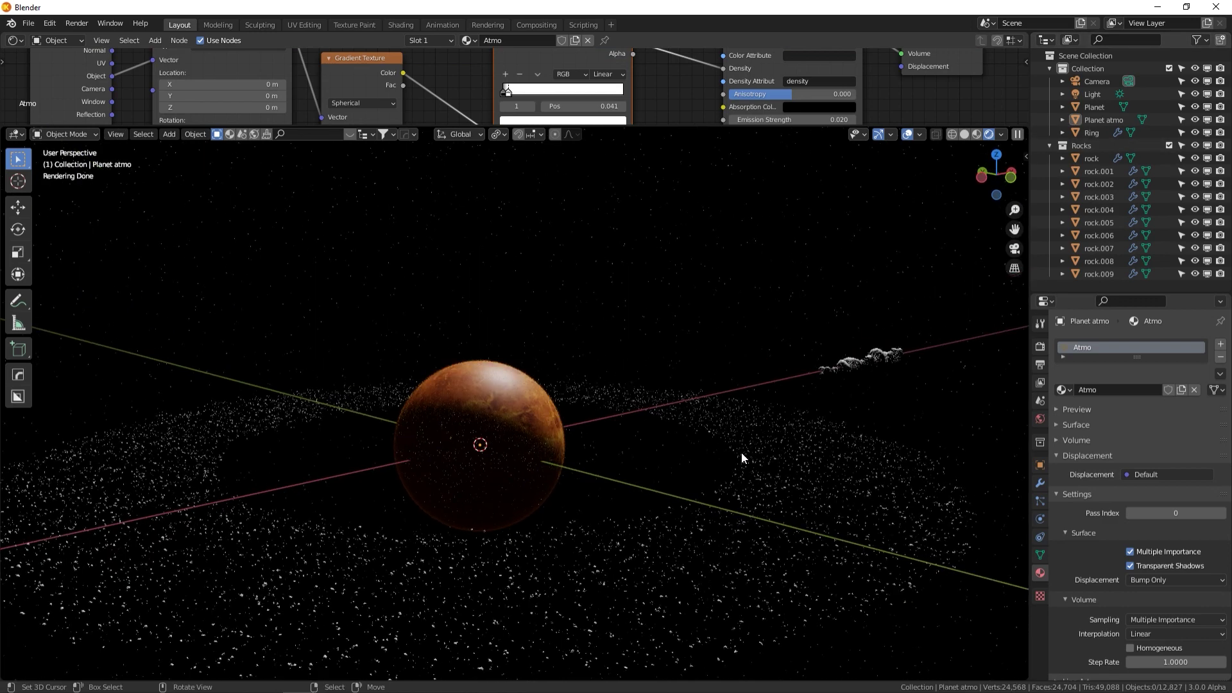
middle_click_drag(747, 450, 715, 476)
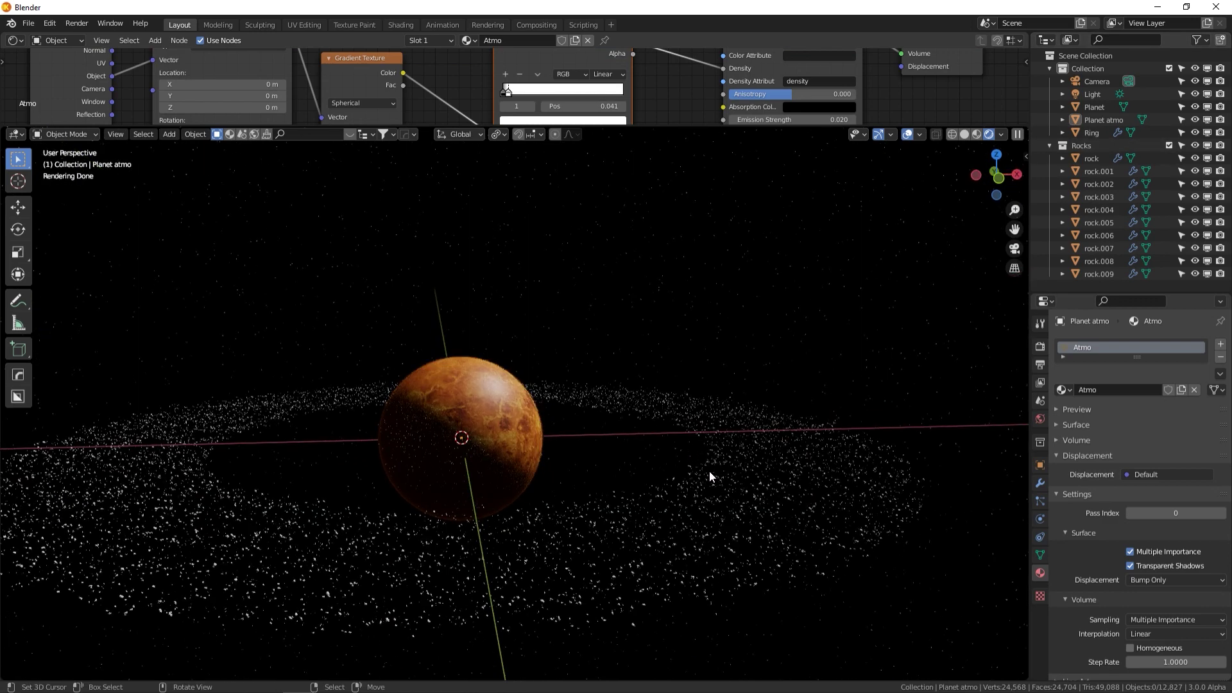
middle_click_drag(652, 430, 693, 411)
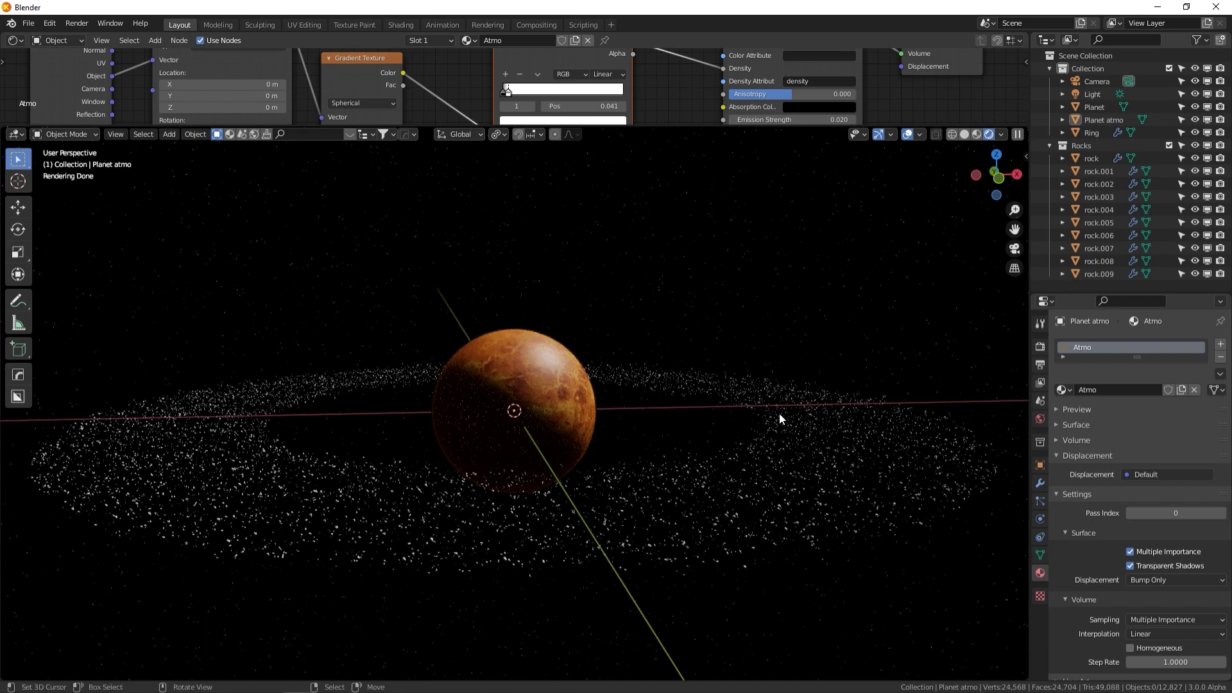
middle_click_drag(779, 413, 711, 437)
scroll(725, 465, "up", 5)
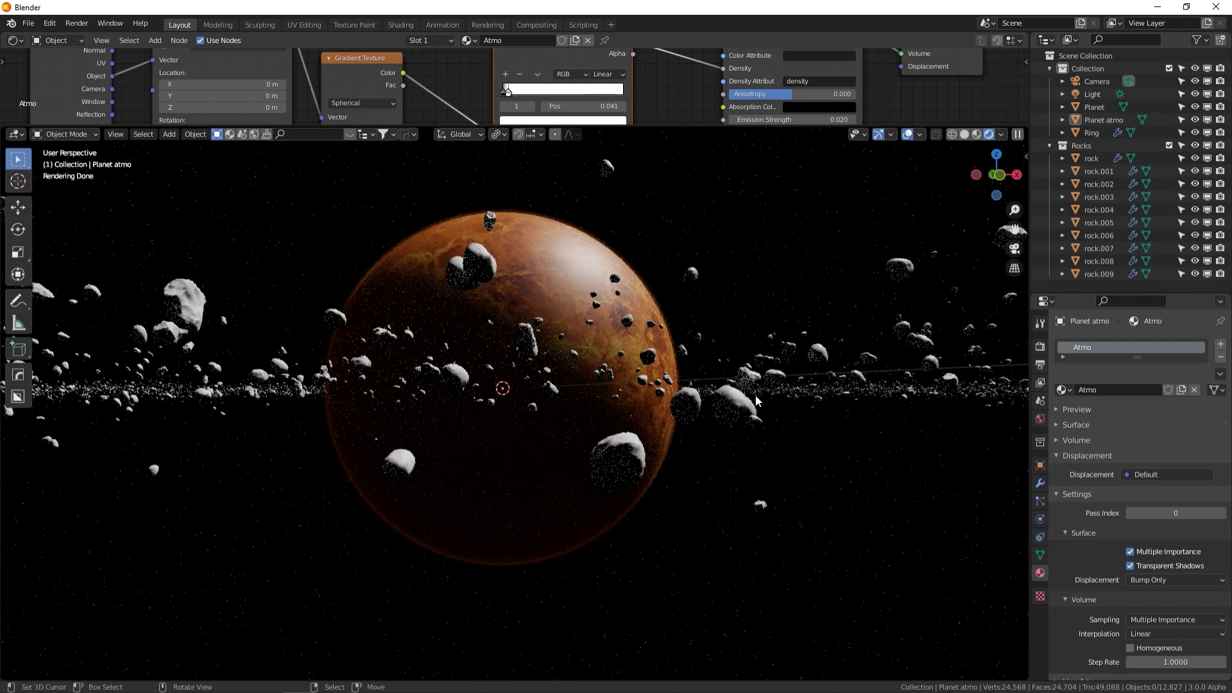
middle_click_drag(755, 400, 738, 396)
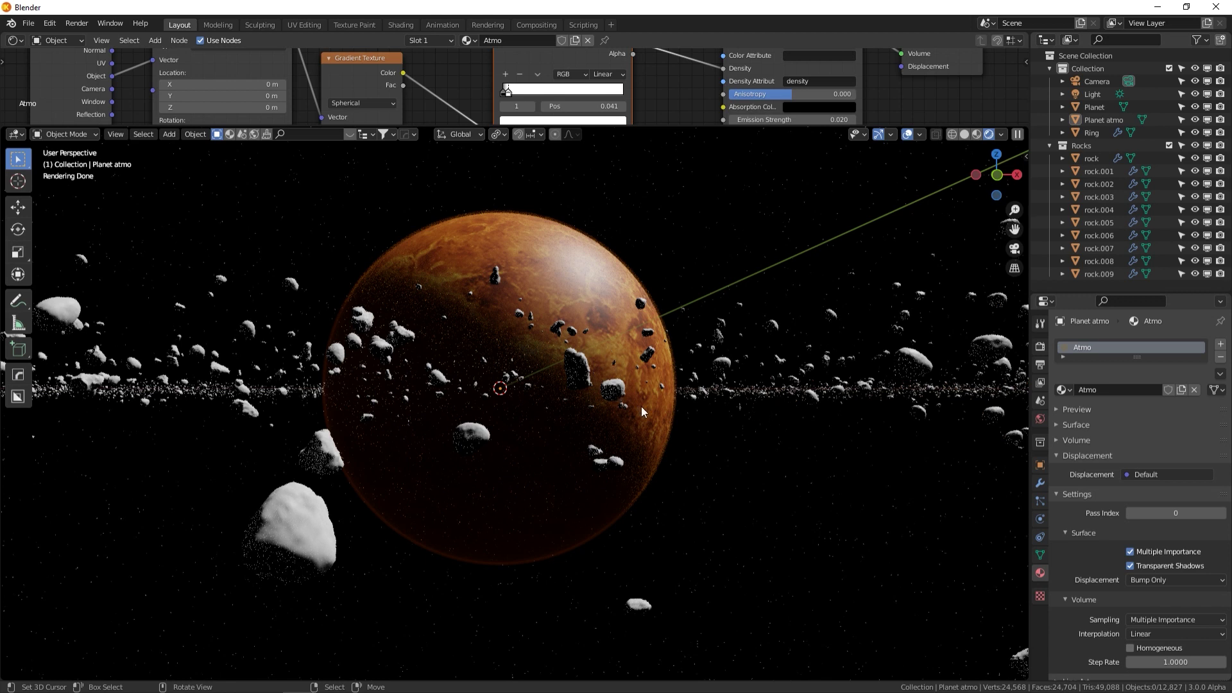
scroll(670, 407, "down", 2)
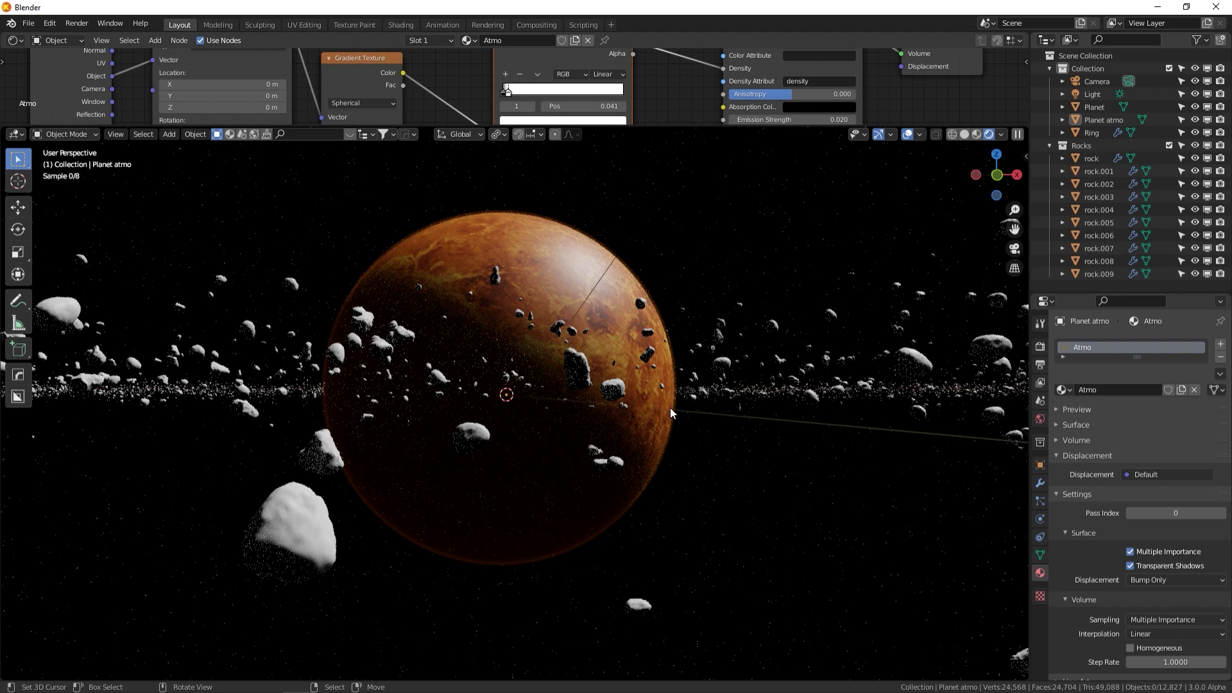
middle_click_drag(670, 407, 635, 431)
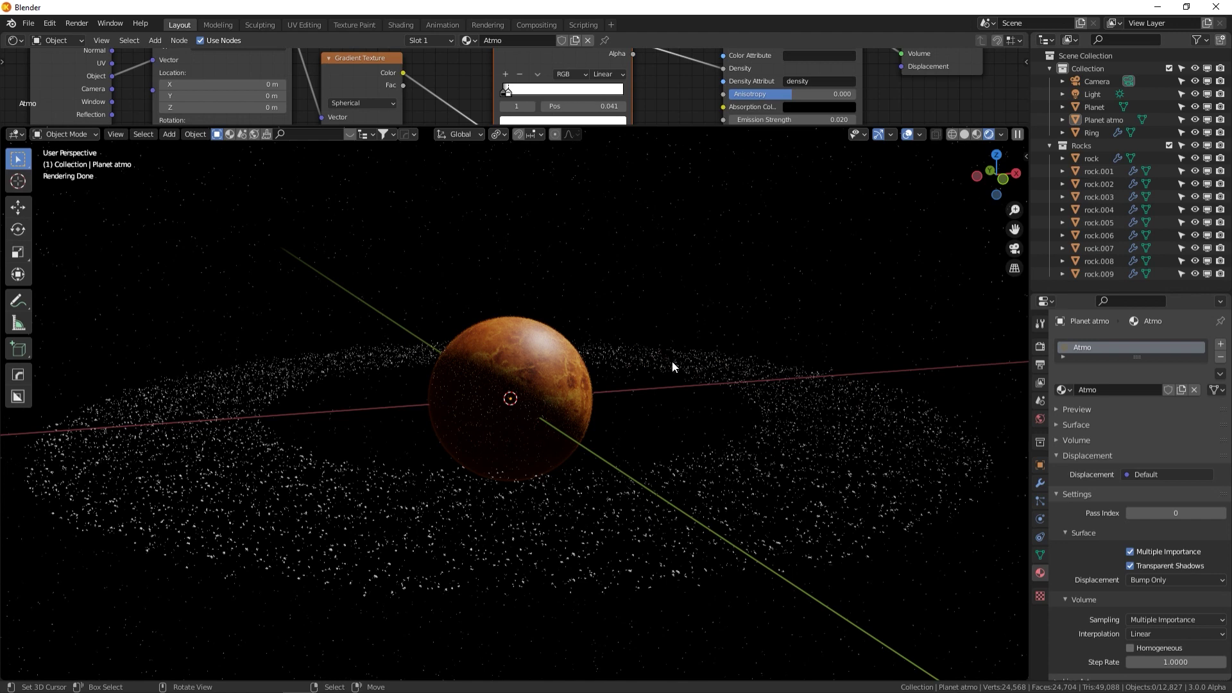
middle_click_drag(672, 361, 680, 367)
scroll(680, 365, "down", 2)
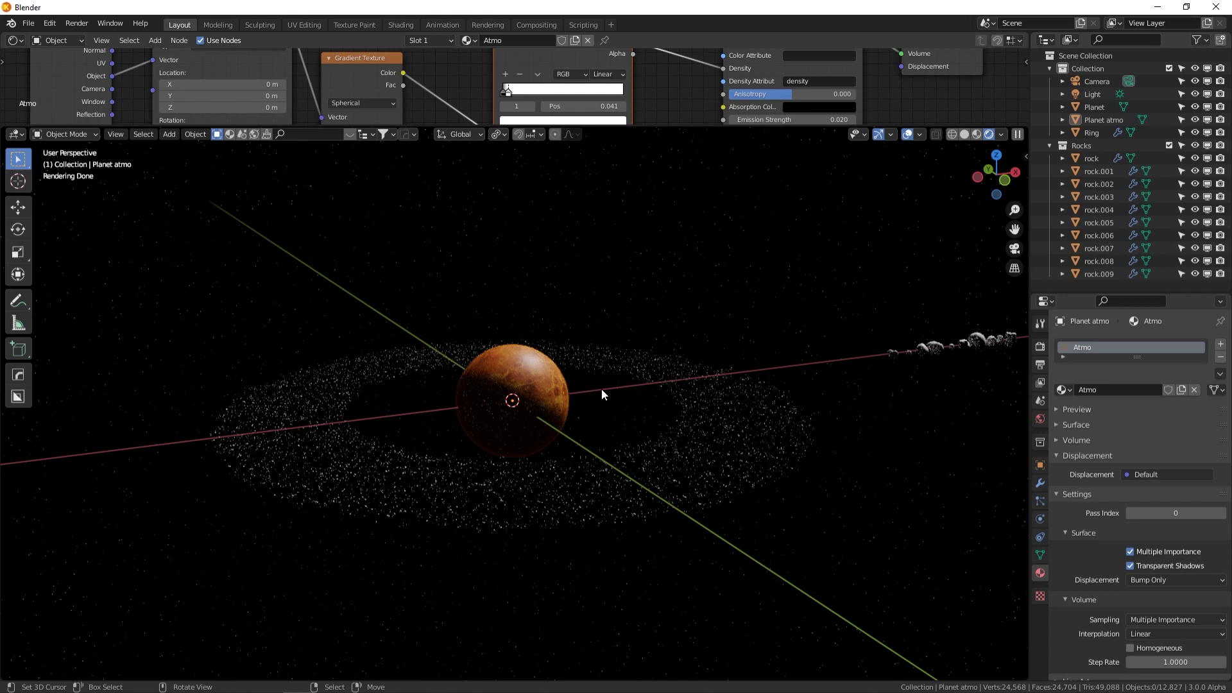
Add a mesh plane at the planet's centre, enlarge it, and stretch it along the X axis past both sides of the ring
key("shift+a")
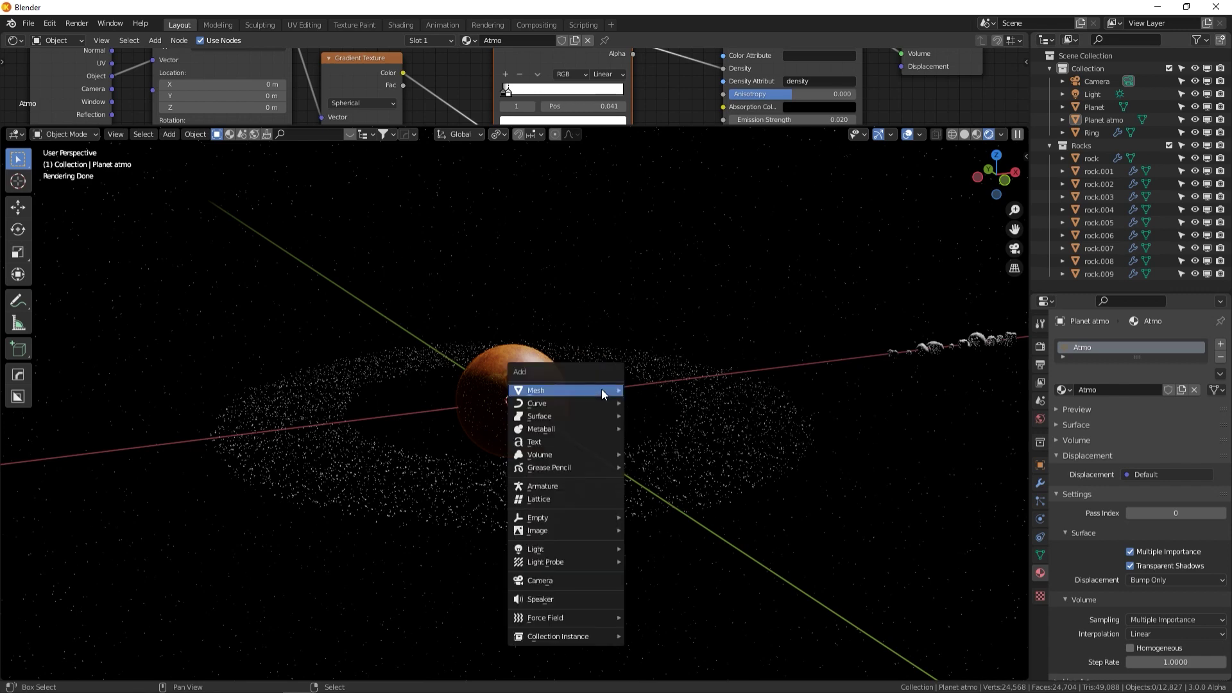
mouse_move(602, 389)
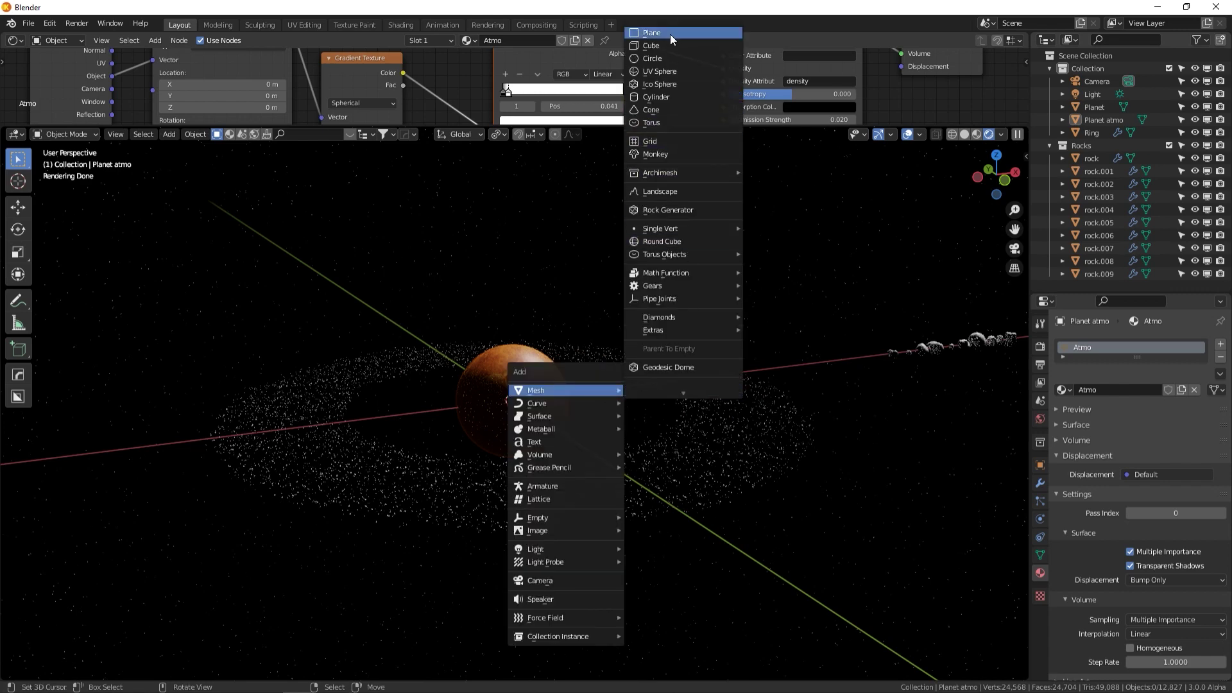
left_click(670, 33)
key("s")
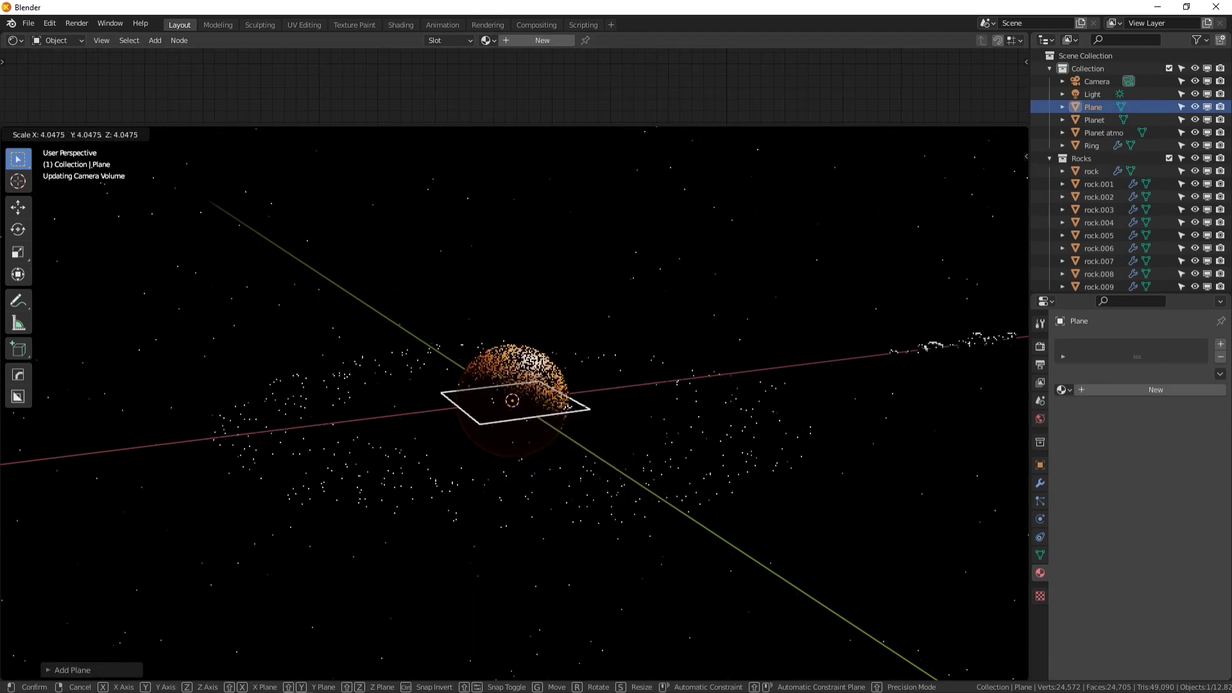
left_click(626, 411)
key("s")
key("x")
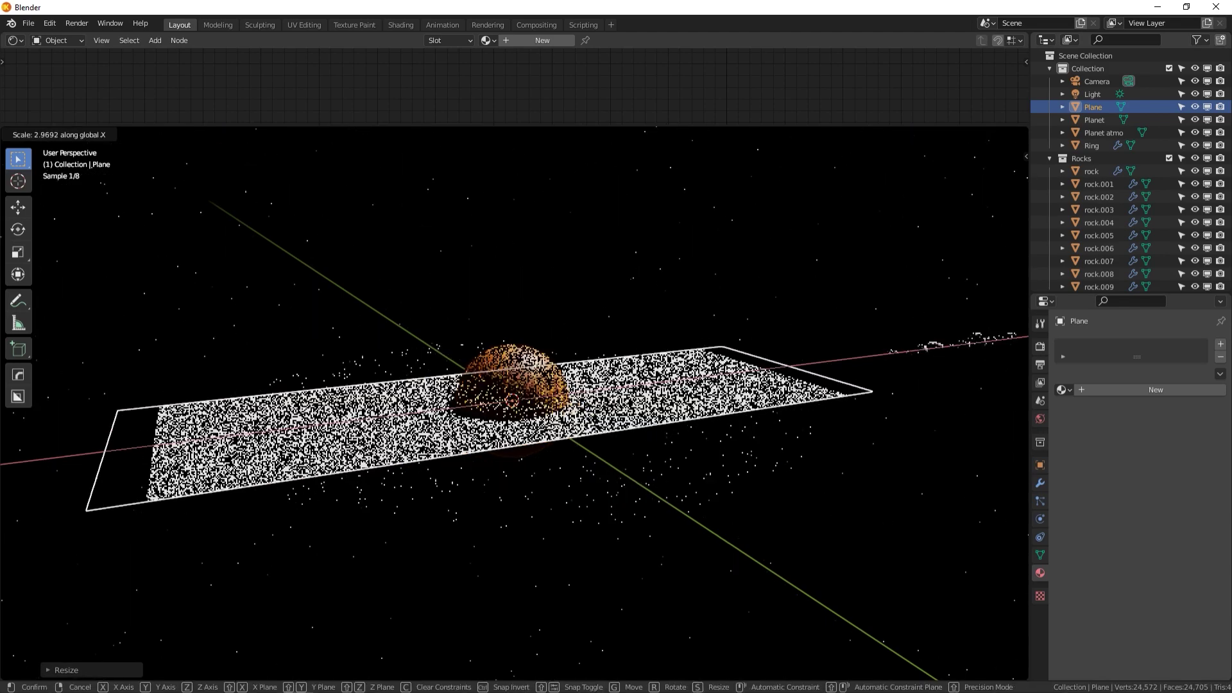
left_click(754, 380)
Rotate the plane 90° about the global X axis so it stands upright
type("r")
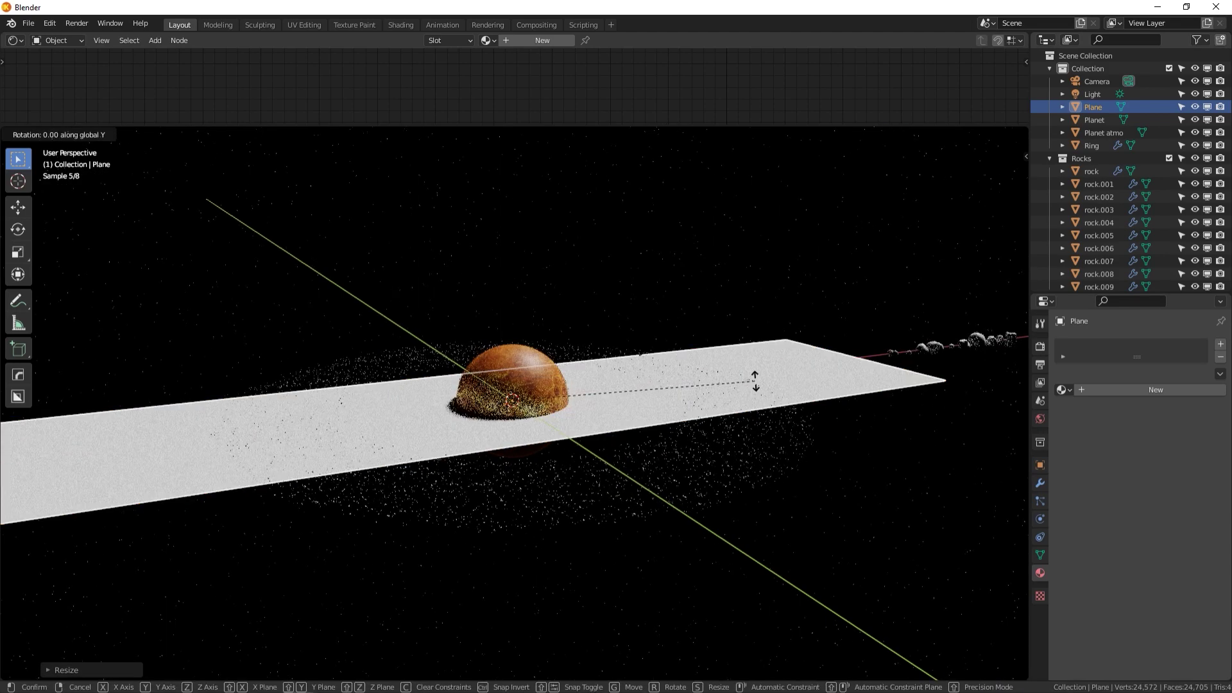
type("90x")
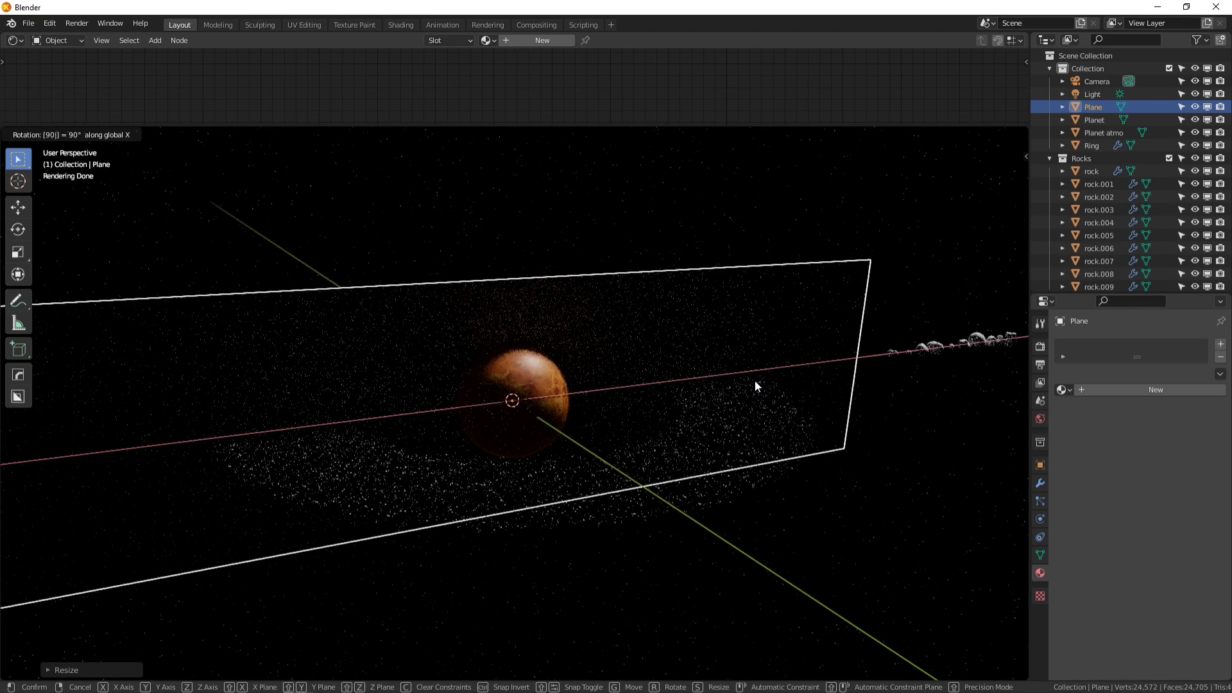
key("Return")
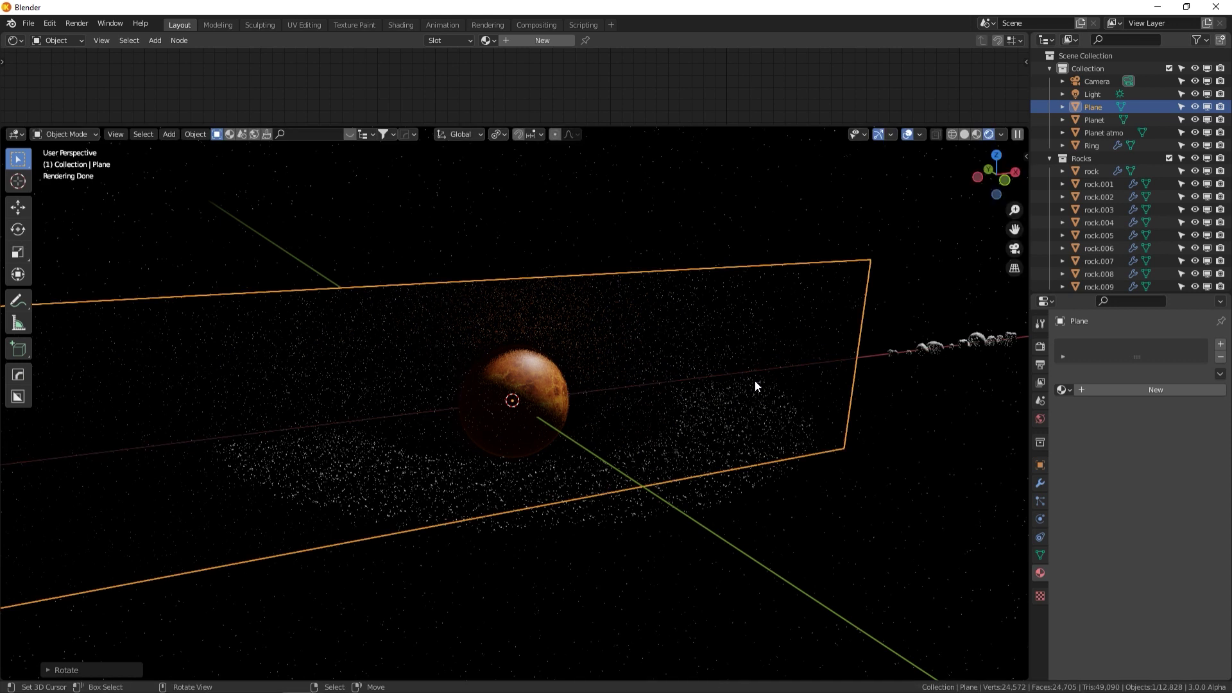
Switch the viewport to Material Preview shading and move the upright plane along Y to just outside the ring's outer edge
left_click(978, 135)
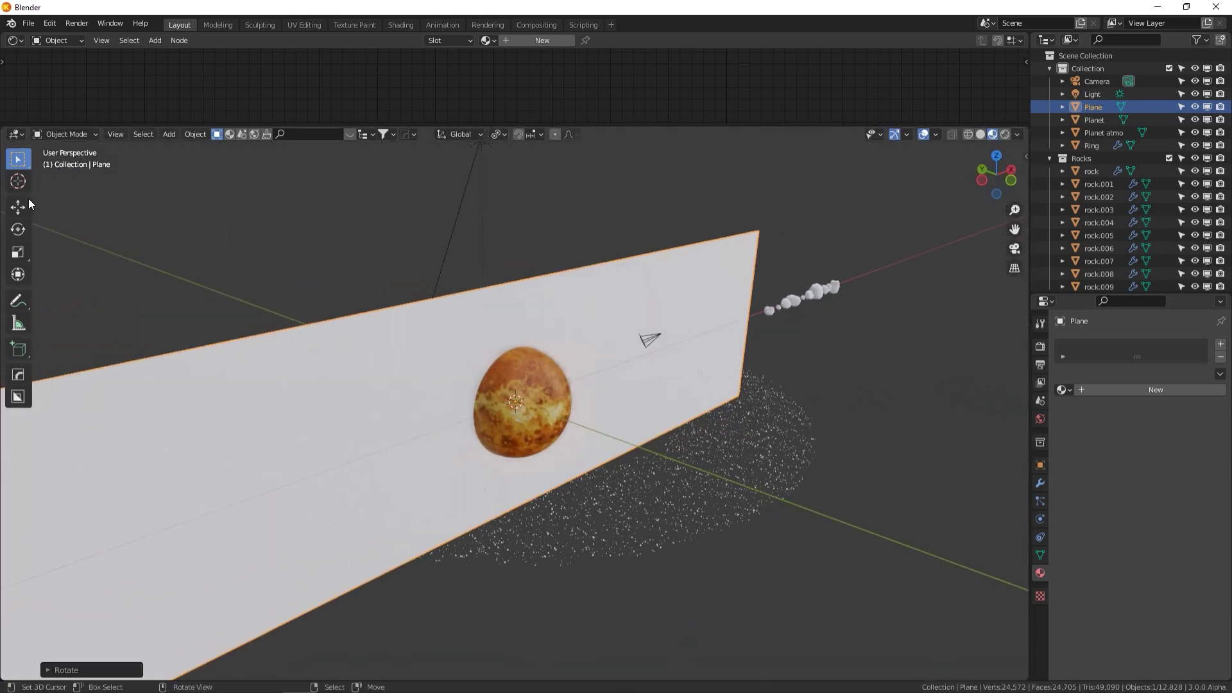
left_click(26, 203)
left_click_drag(479, 393, 348, 340)
middle_click_drag(348, 340, 165, 321)
left_click_drag(134, 314, 418, 403)
middle_click_drag(417, 403, 272, 357)
left_click_drag(285, 366, 514, 340)
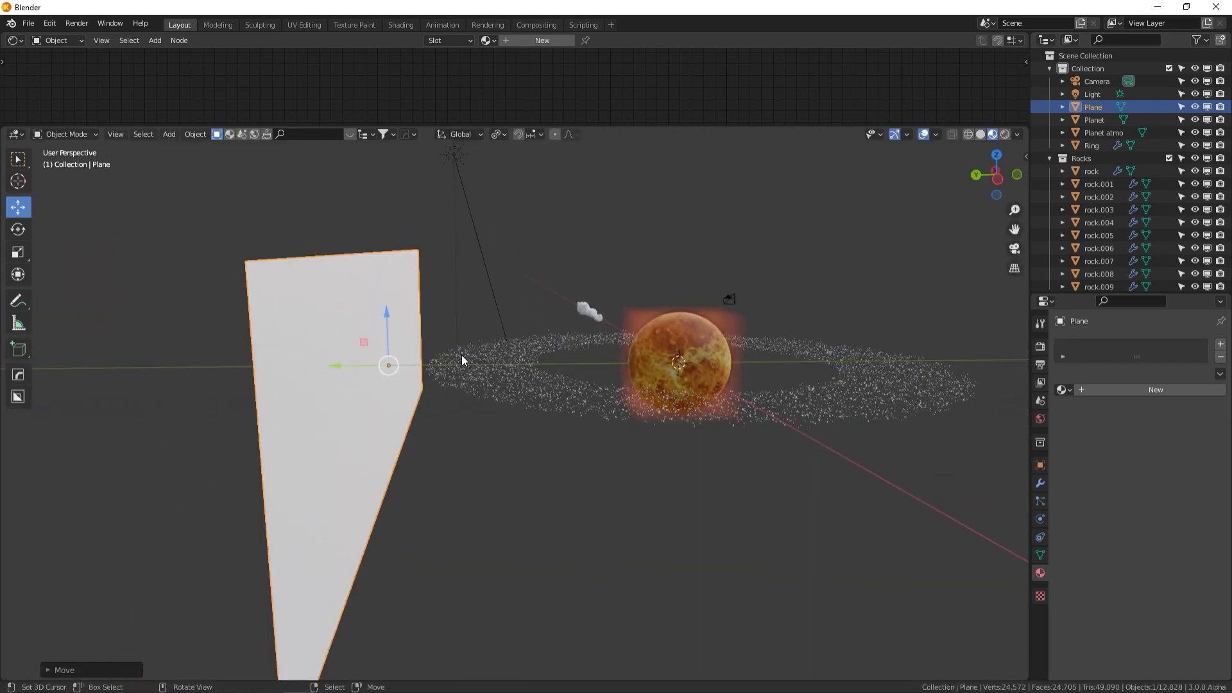
middle_click_drag(478, 364, 800, 470)
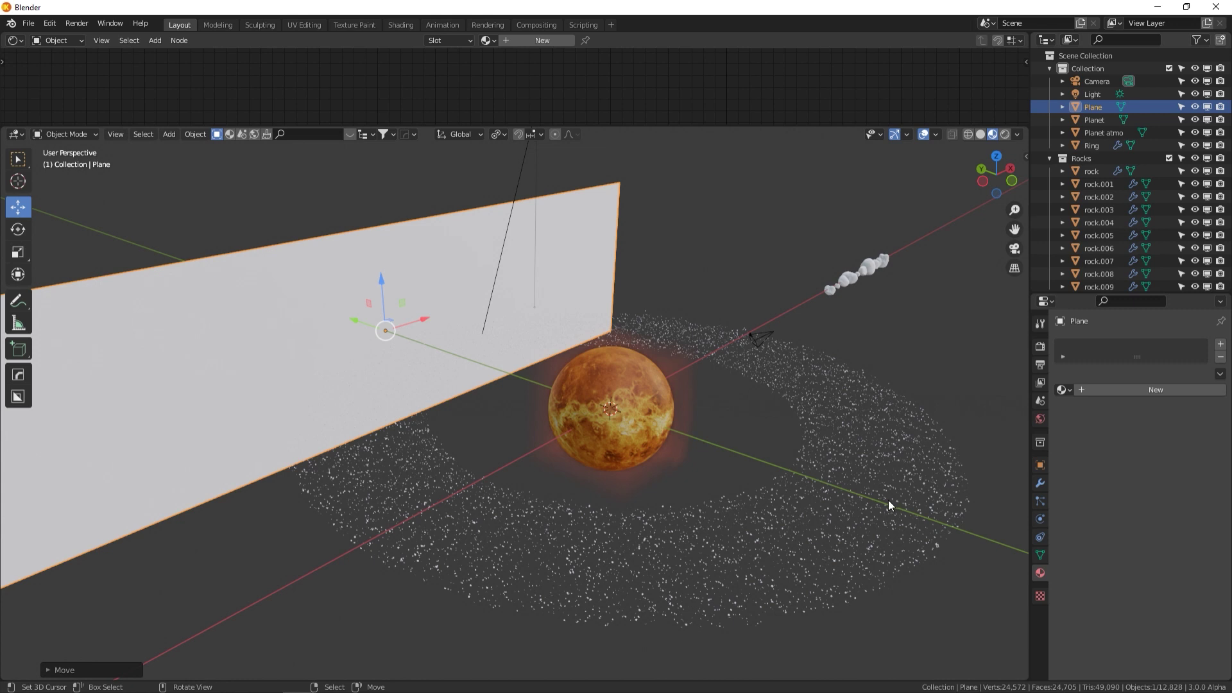
Disable the Planet atmo object in viewports
left_click(1207, 133)
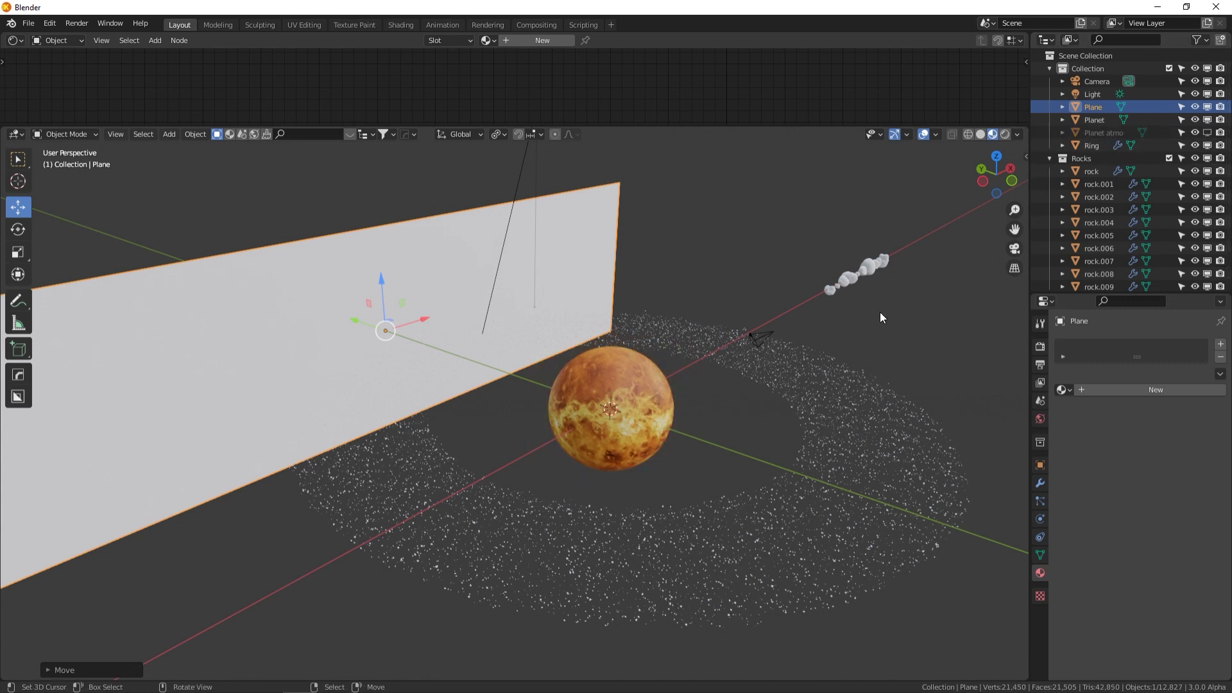
left_click(1207, 133)
middle_click_drag(796, 340, 764, 343)
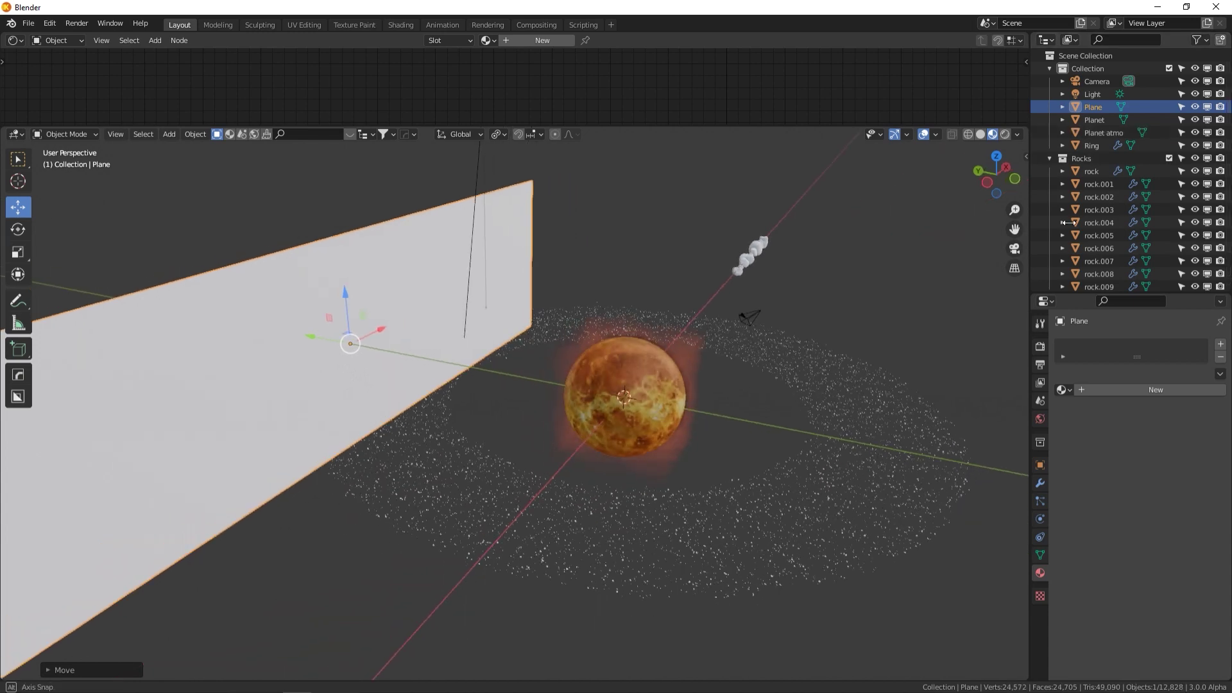
left_click(1207, 133)
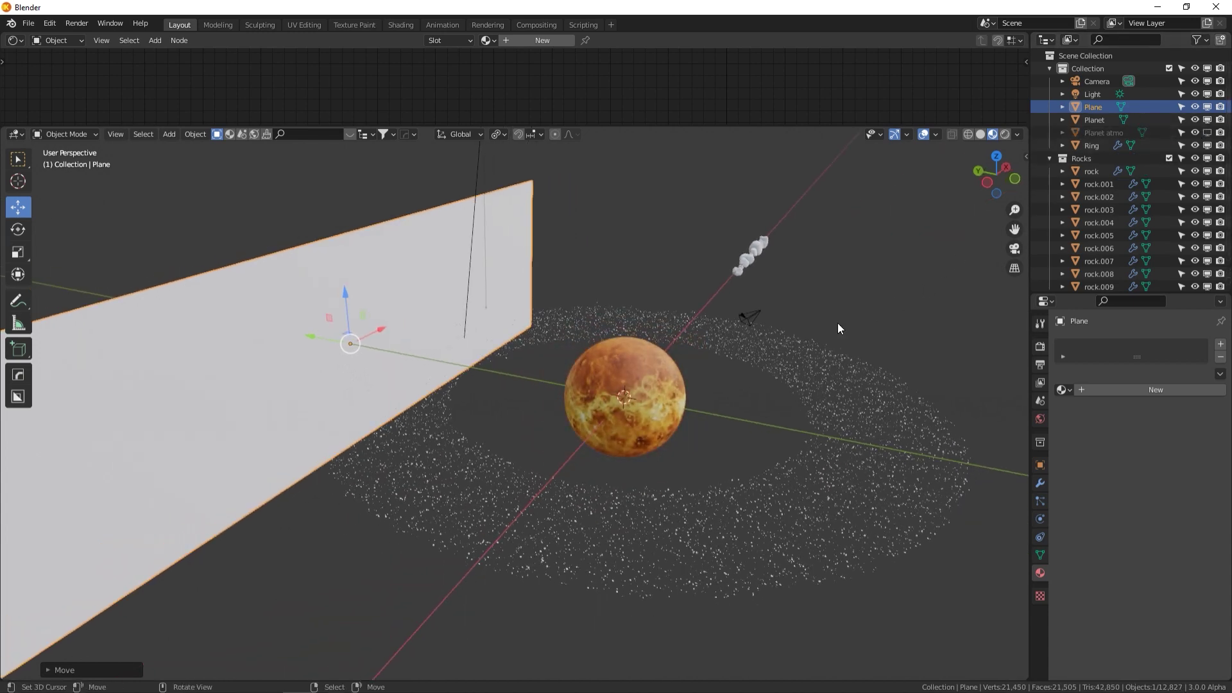
Enlarge the node editor area and give the selected plane a new material named Haze back
middle_click_drag(838, 323, 688, 309)
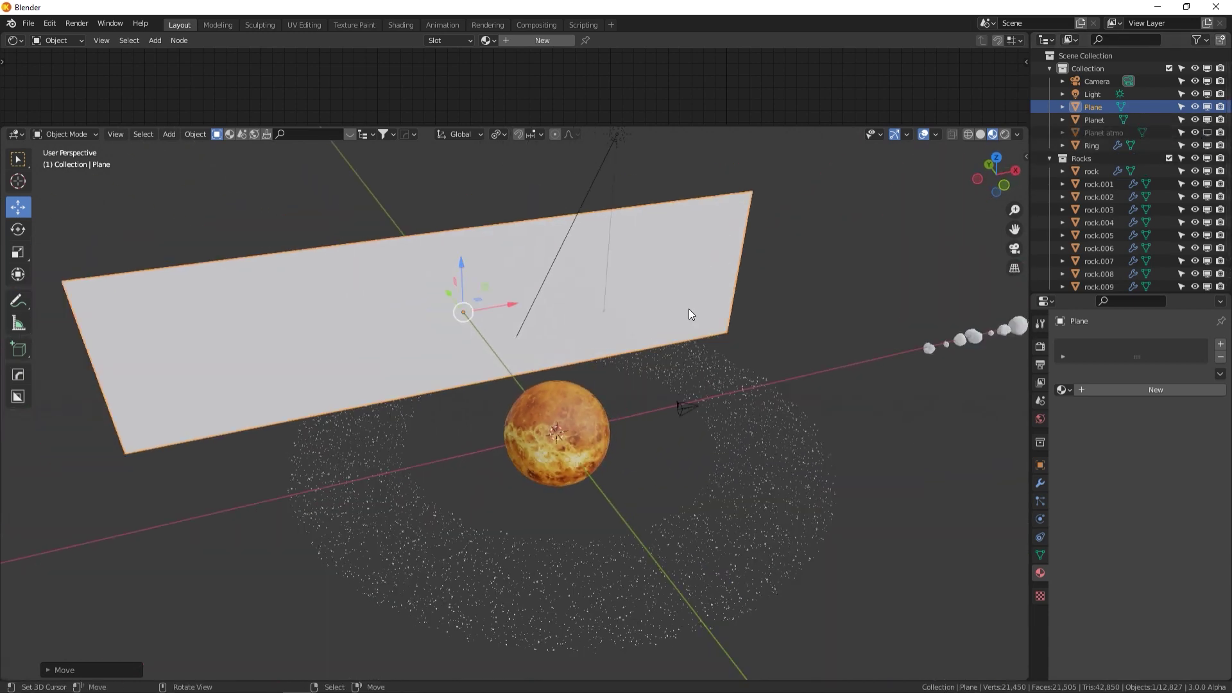
middle_click_drag(599, 312, 547, 320)
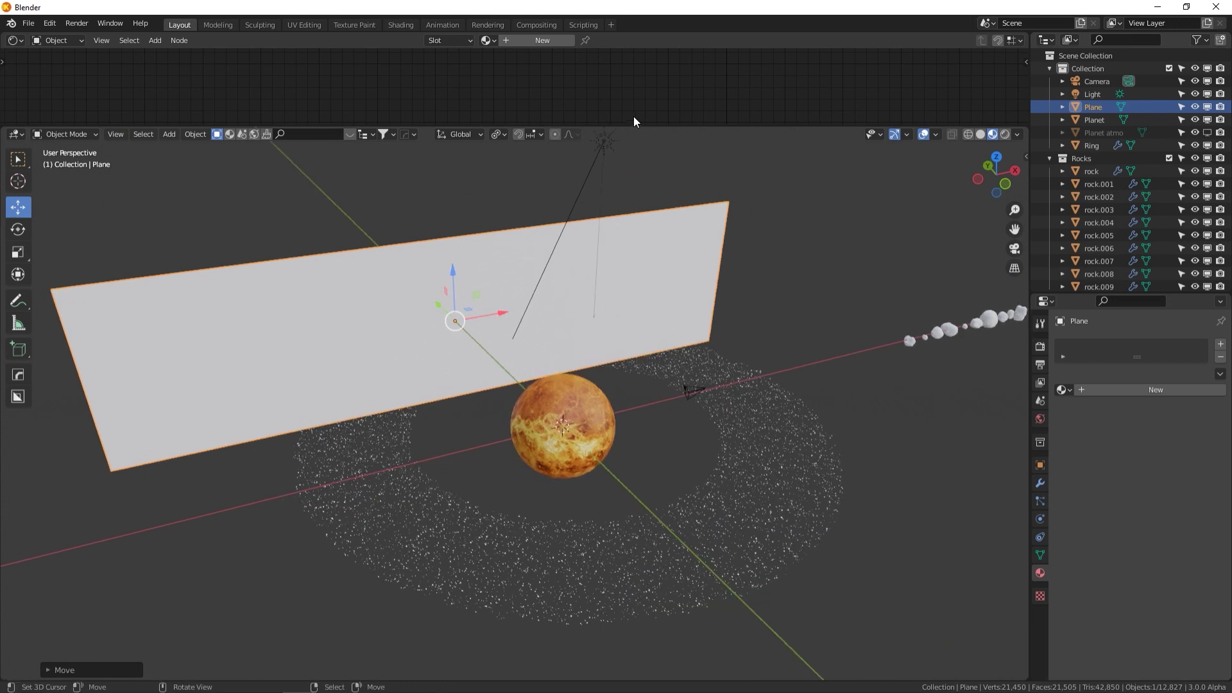
left_click_drag(633, 126, 632, 304)
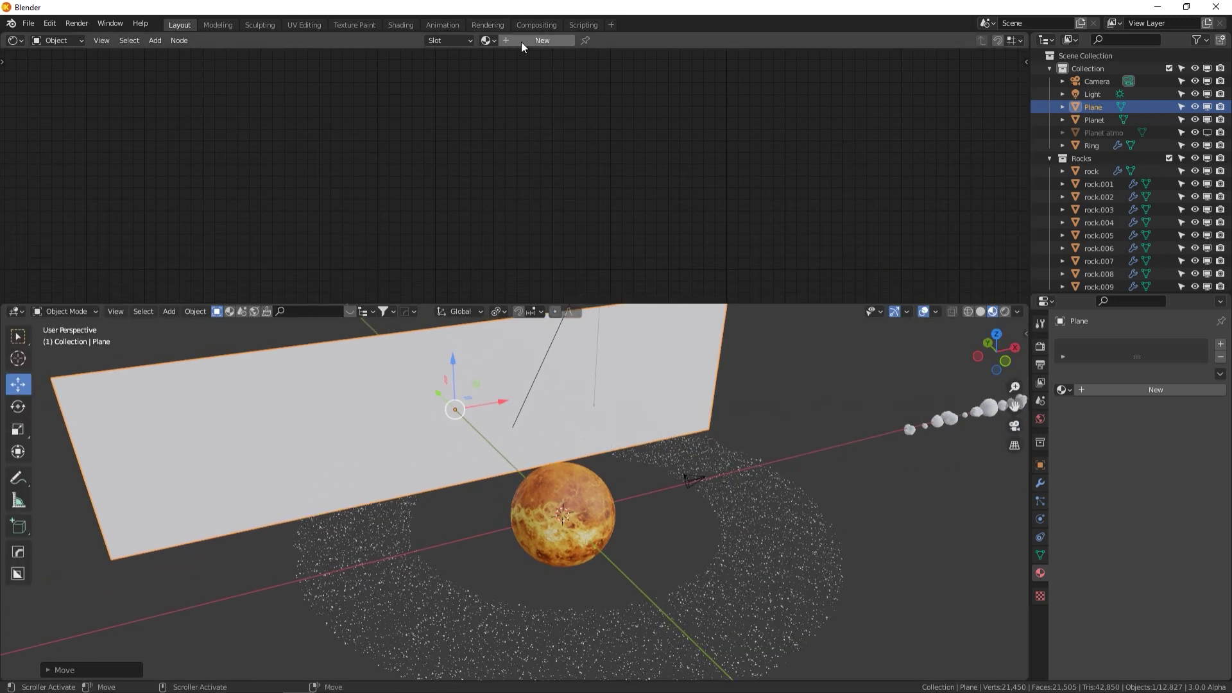
left_click(521, 41)
left_click(514, 41)
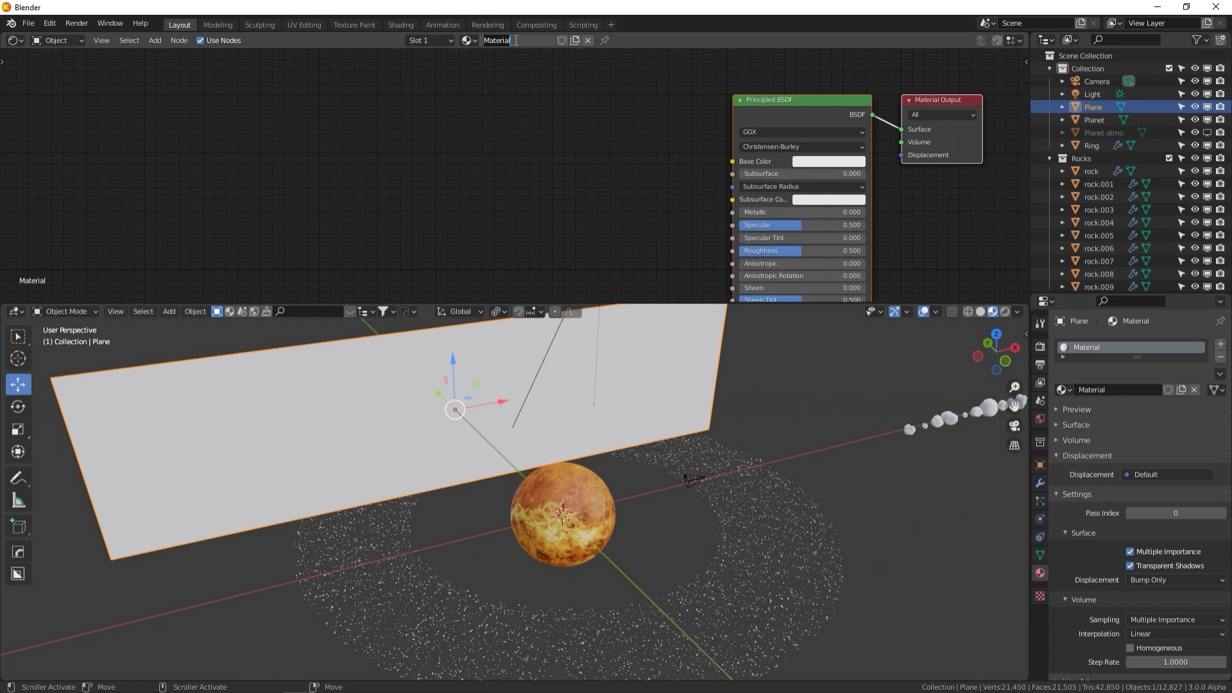
type("Haze back")
key("Return")
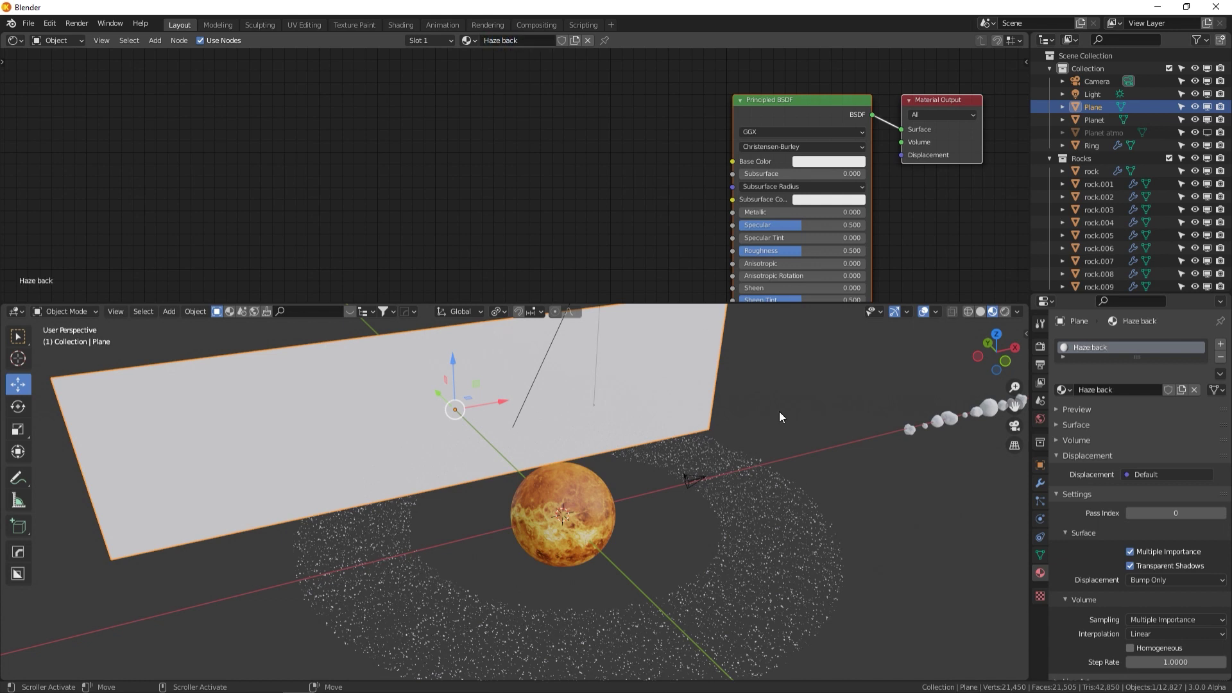
middle_click_drag(800, 437, 784, 411)
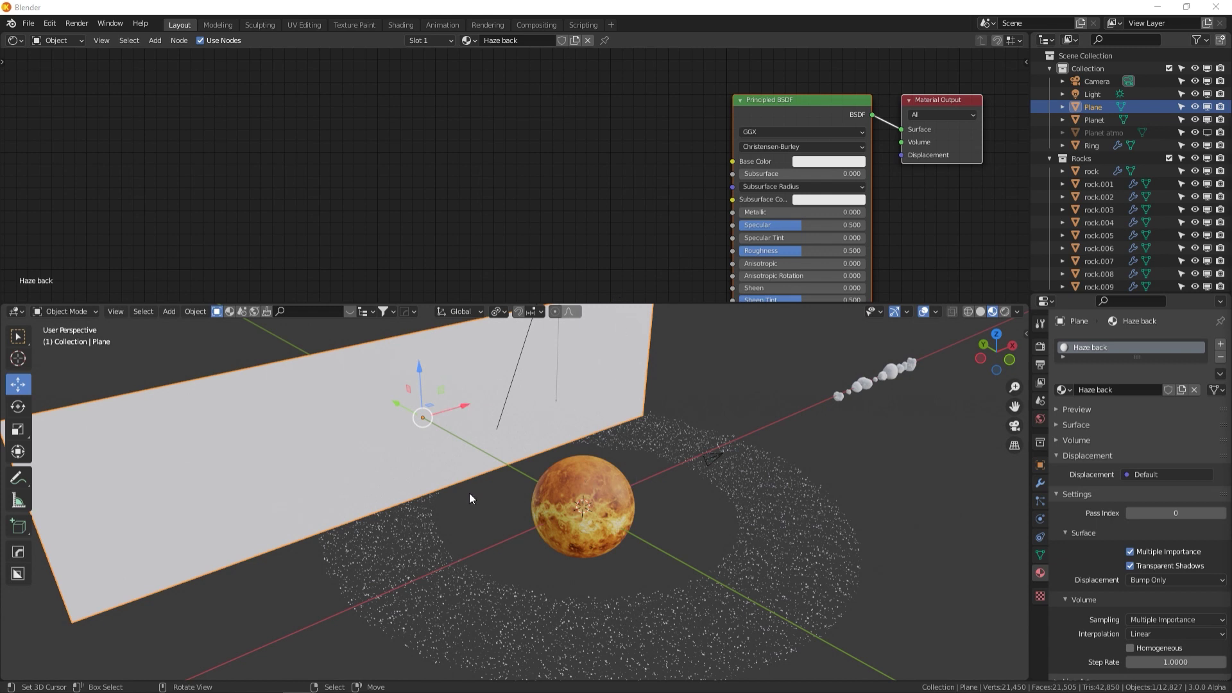
Add a Gradient Texture node to the material, with Texture Coordinate and Mapping nodes feeding its vector input
middle_click_drag(462, 169, 481, 163)
key("shift+a")
left_click(441, 153)
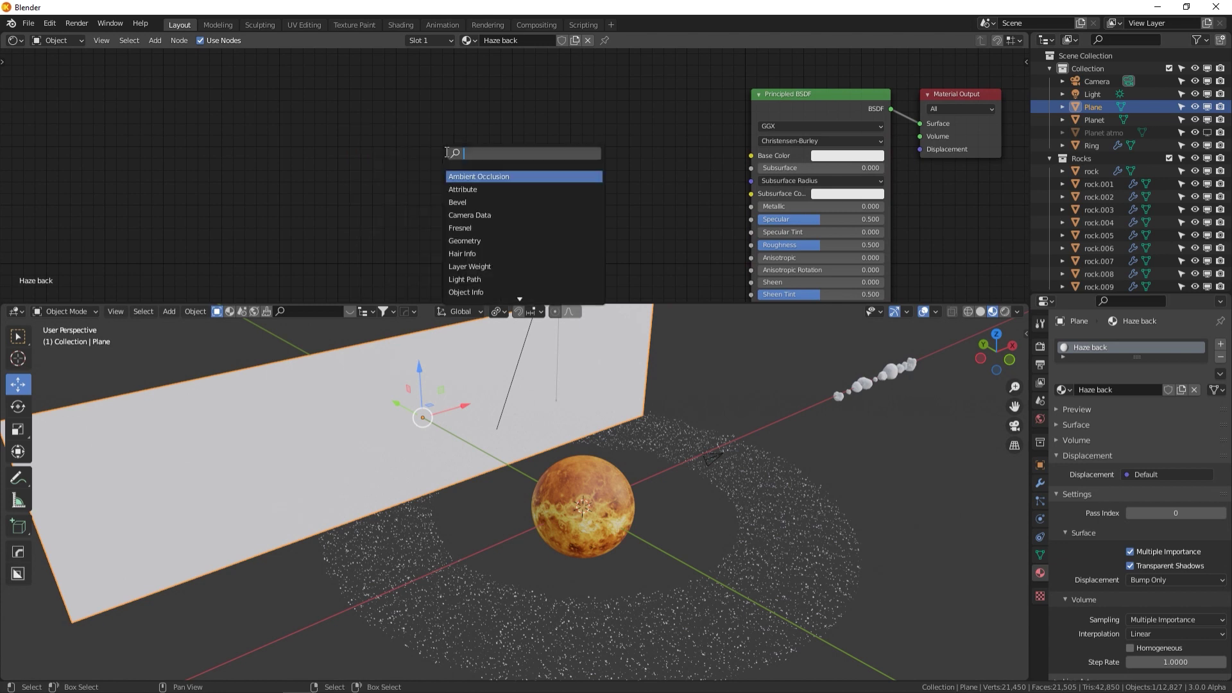
type("grou")
key("BackSpace")
key("BackSpace")
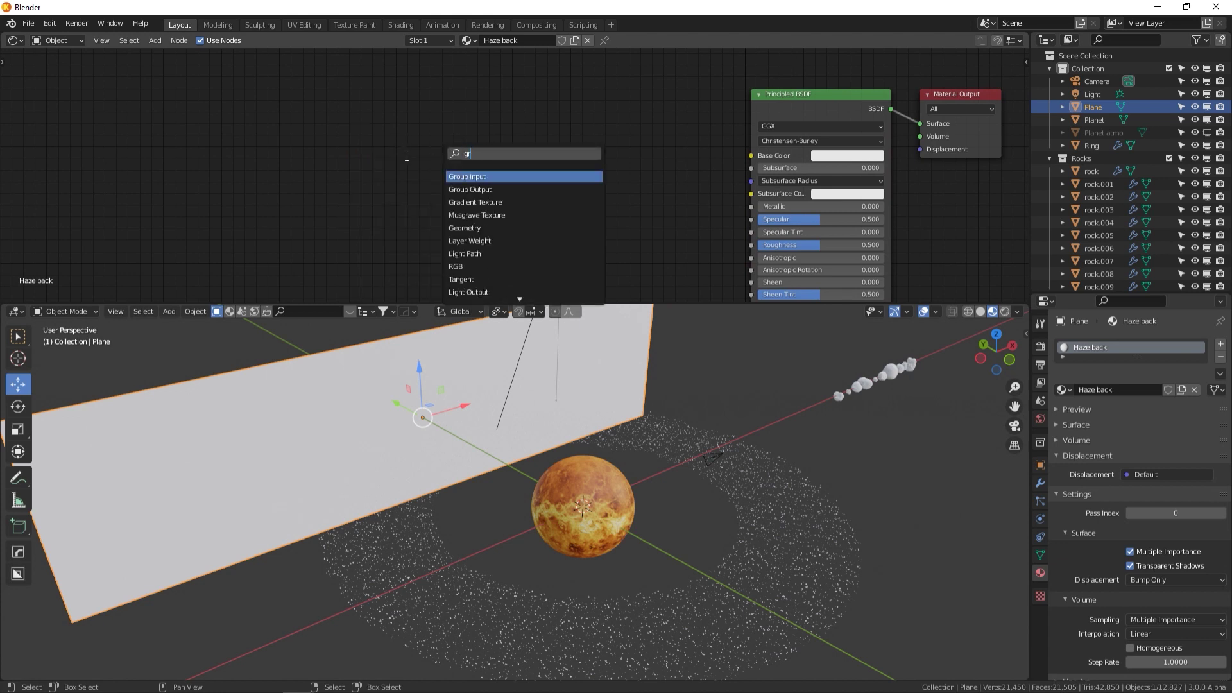
left_click(475, 202)
left_click(252, 159)
key("ctrl+t")
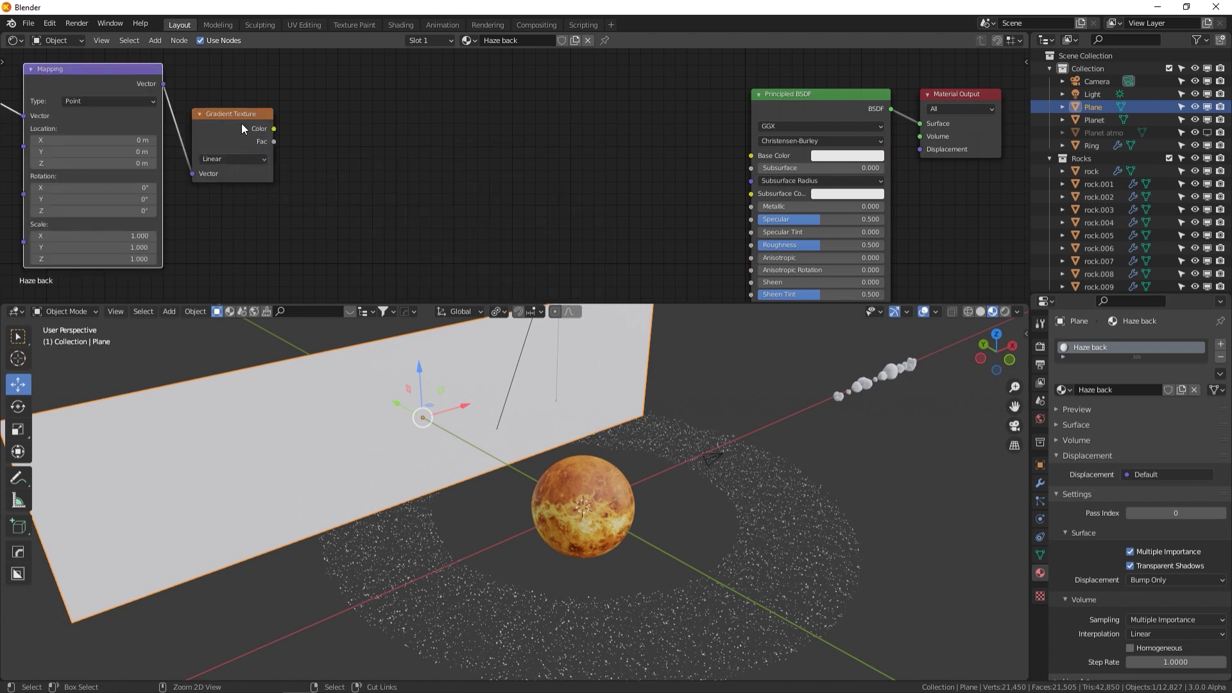
middle_click_drag(241, 123, 372, 119)
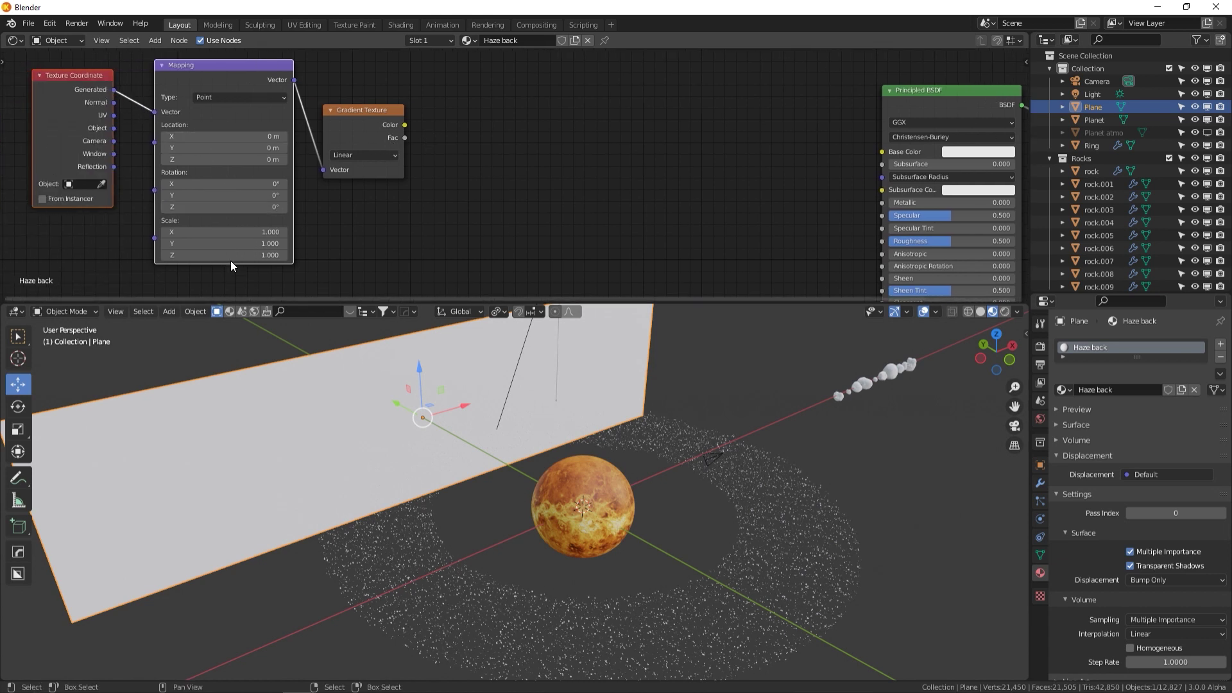
Add a ColorRamp node fed by the Gradient Texture's color and set its white stop's position to 0.5
middle_click_drag(386, 221, 292, 217)
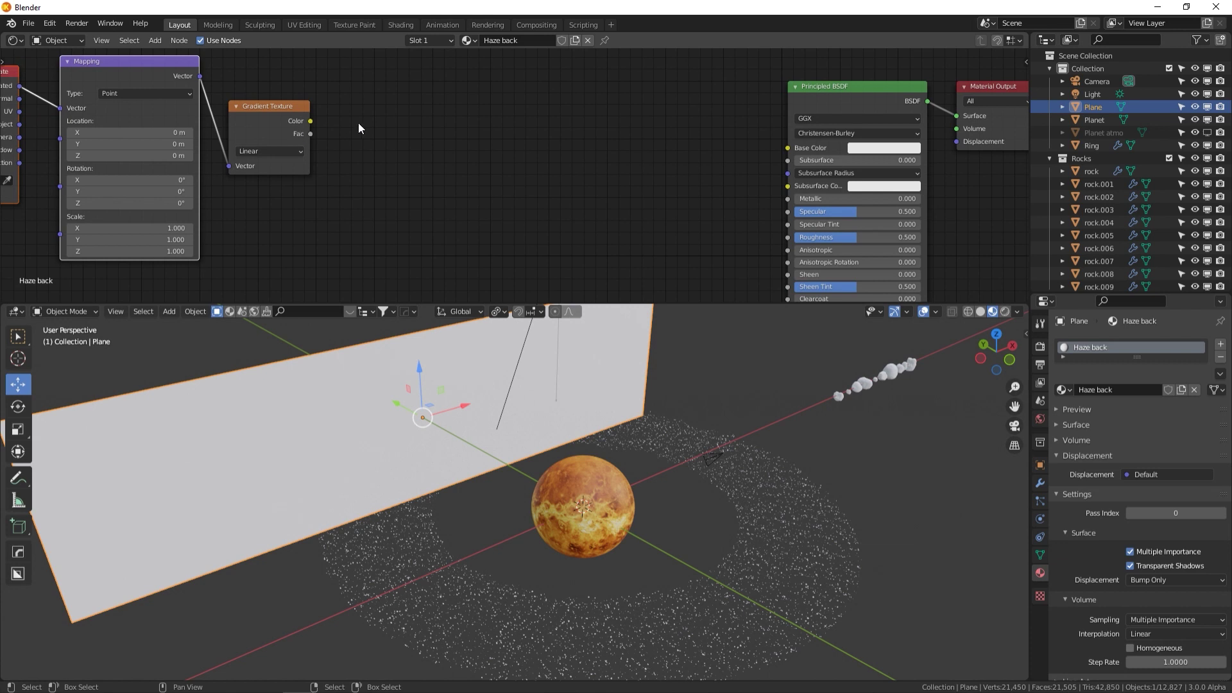
key("shift+a")
left_click(418, 143)
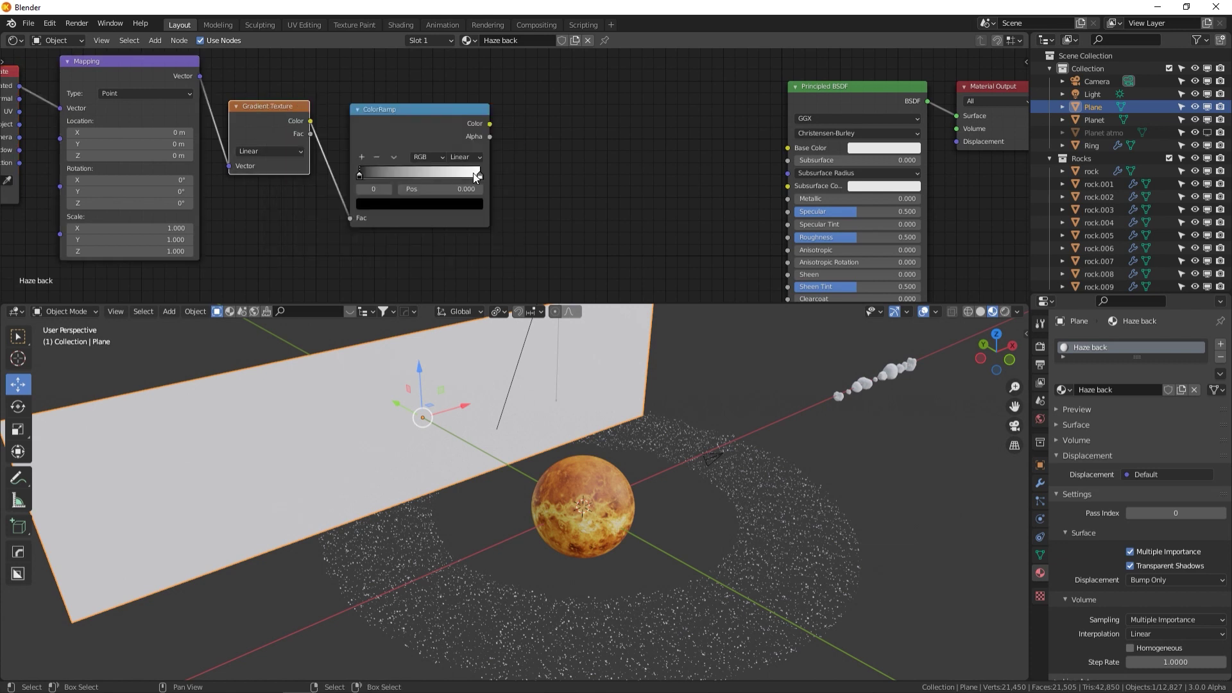
left_click(475, 178)
left_click(449, 189)
type("0.5")
key("Return")
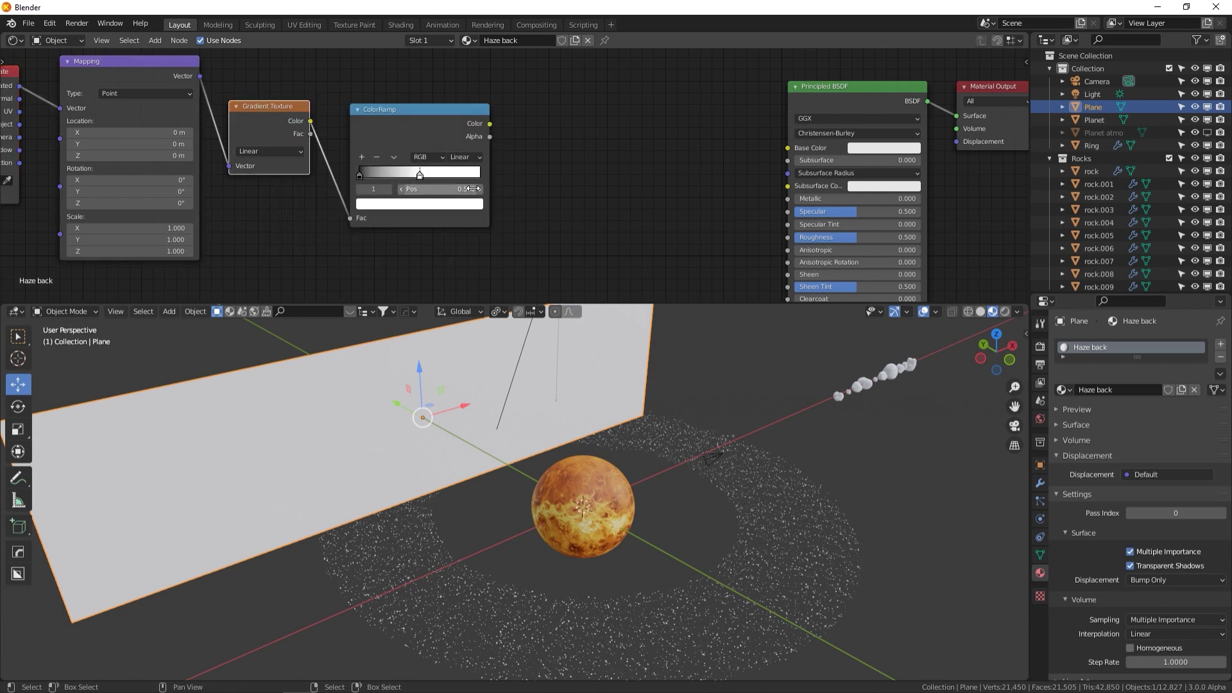
Add a third stop to the ColorRamp beyond the white one, make it black and set its position to 0.8
left_click(362, 157)
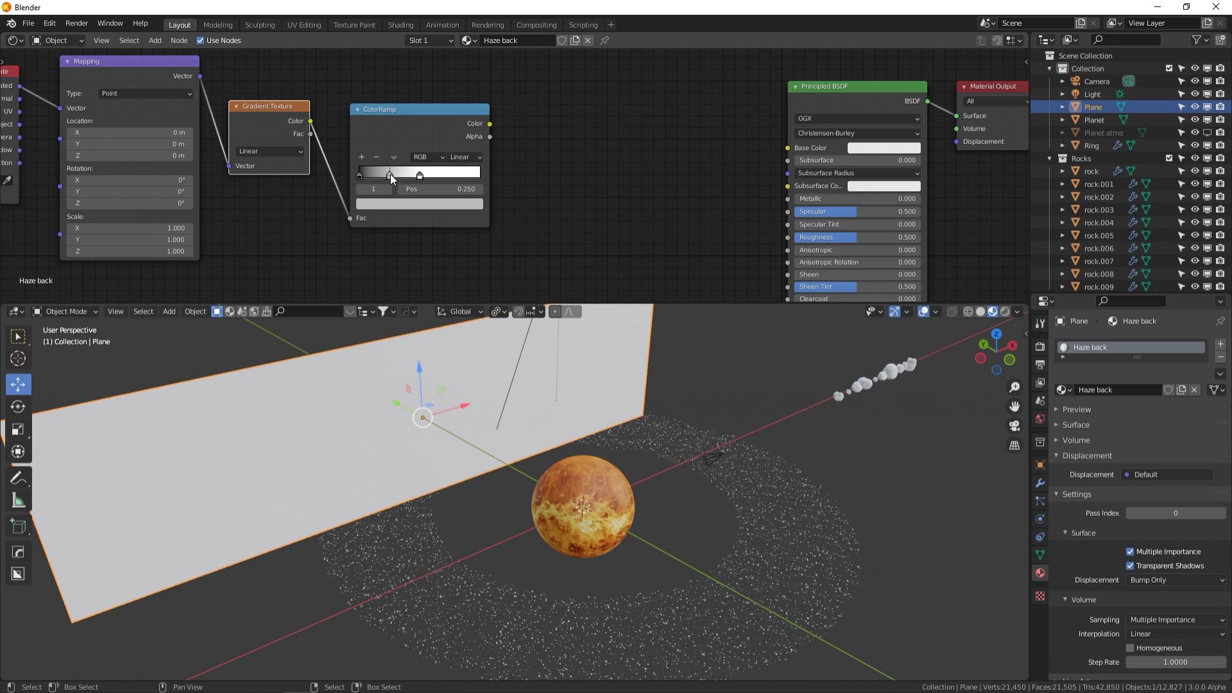
left_click_drag(390, 174, 503, 175)
left_click(460, 204)
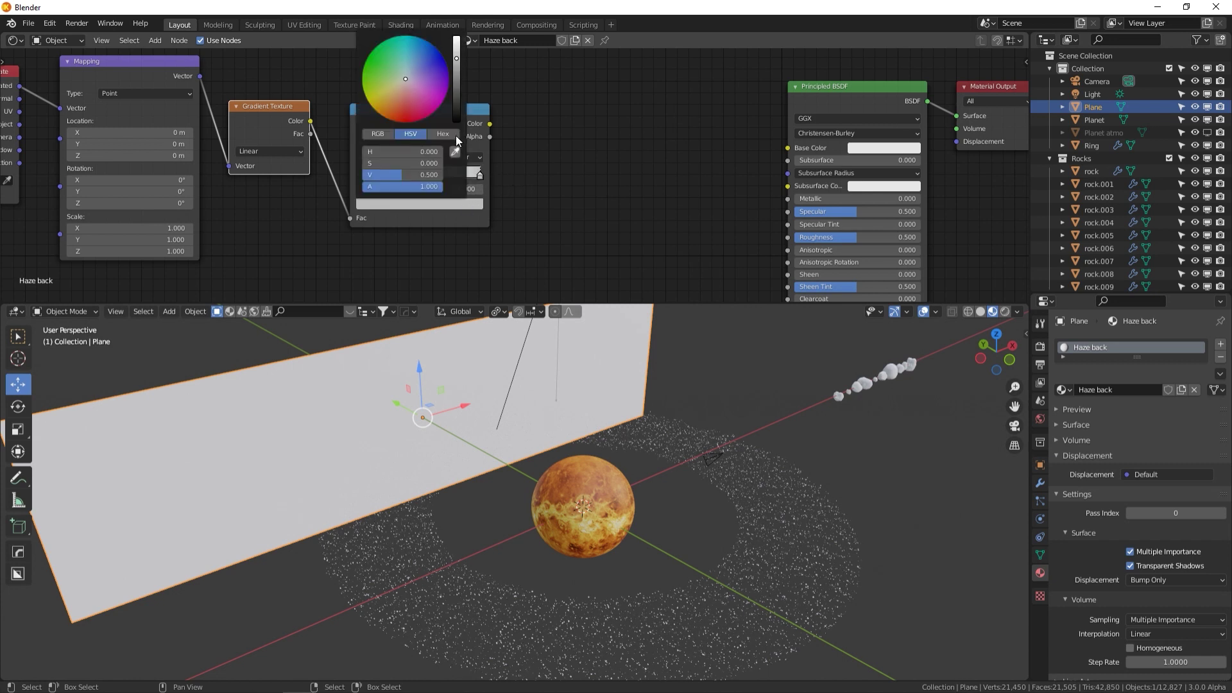
left_click_drag(461, 58, 461, 124)
left_click(449, 189)
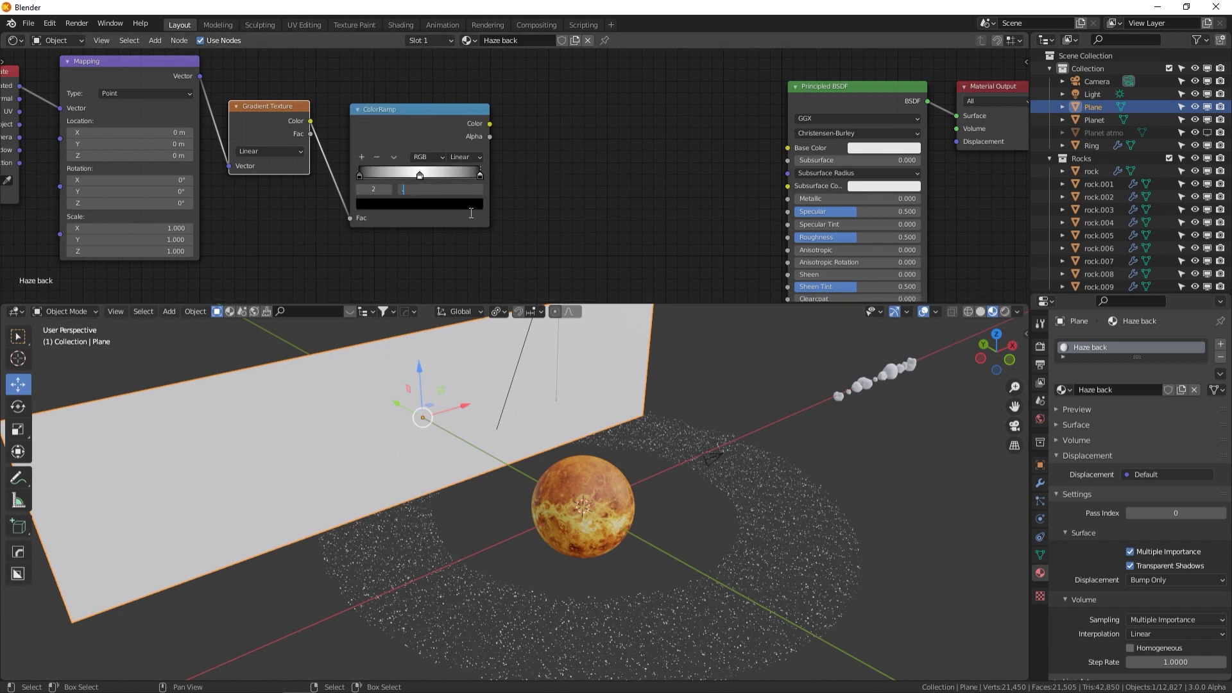
type("0.8")
key("Return")
Set the position of the ColorRamp's first black stop to 0.2
left_click(367, 174)
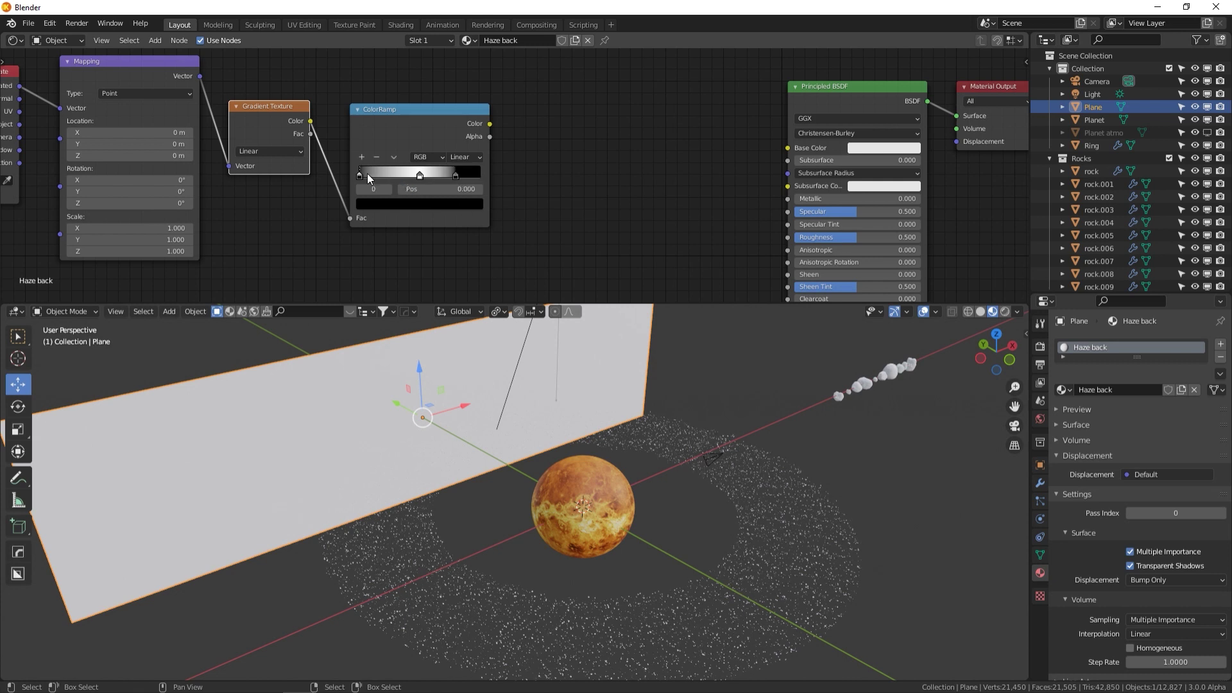
left_click(480, 189)
type("0.02")
key("Return")
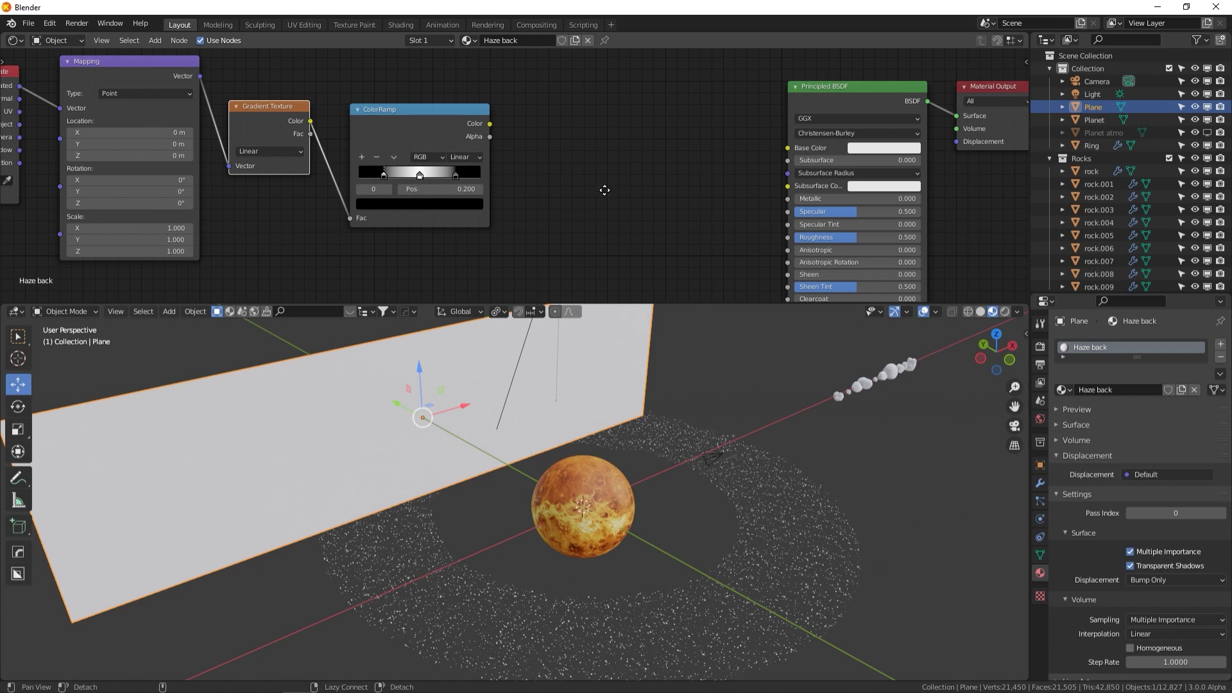
Add an RGB Curves node after the ColorRamp
middle_click_drag(605, 191, 553, 183)
key("shift+a")
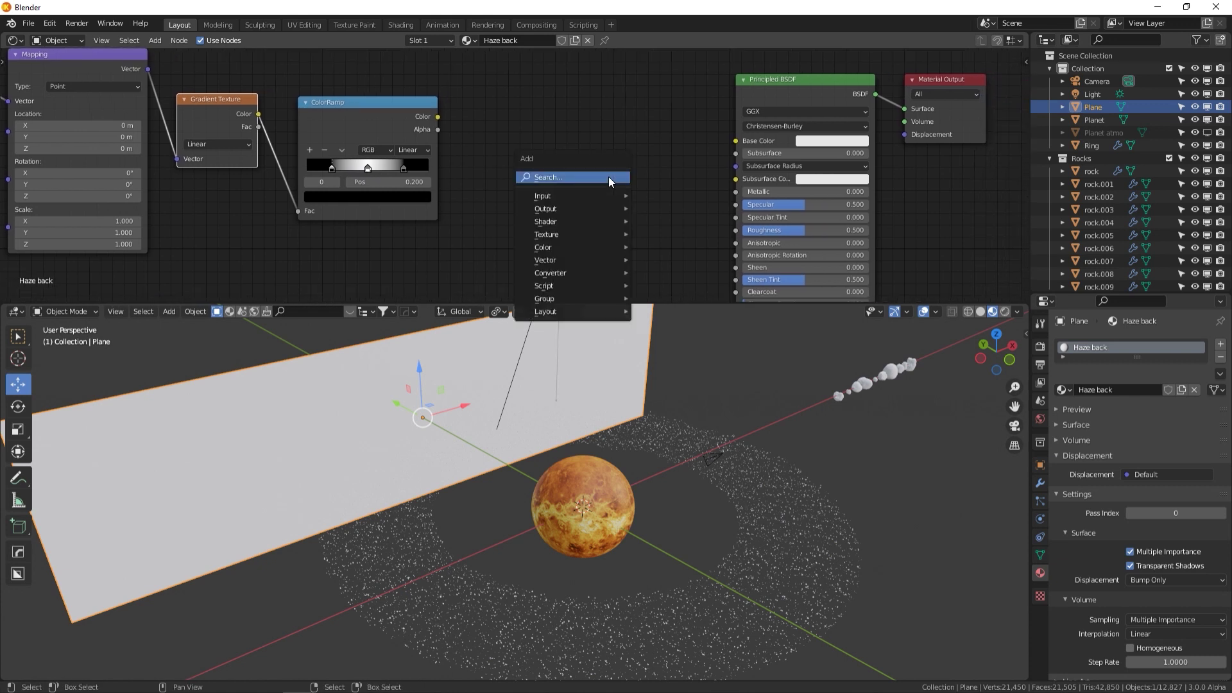
left_click(609, 176)
type("curve")
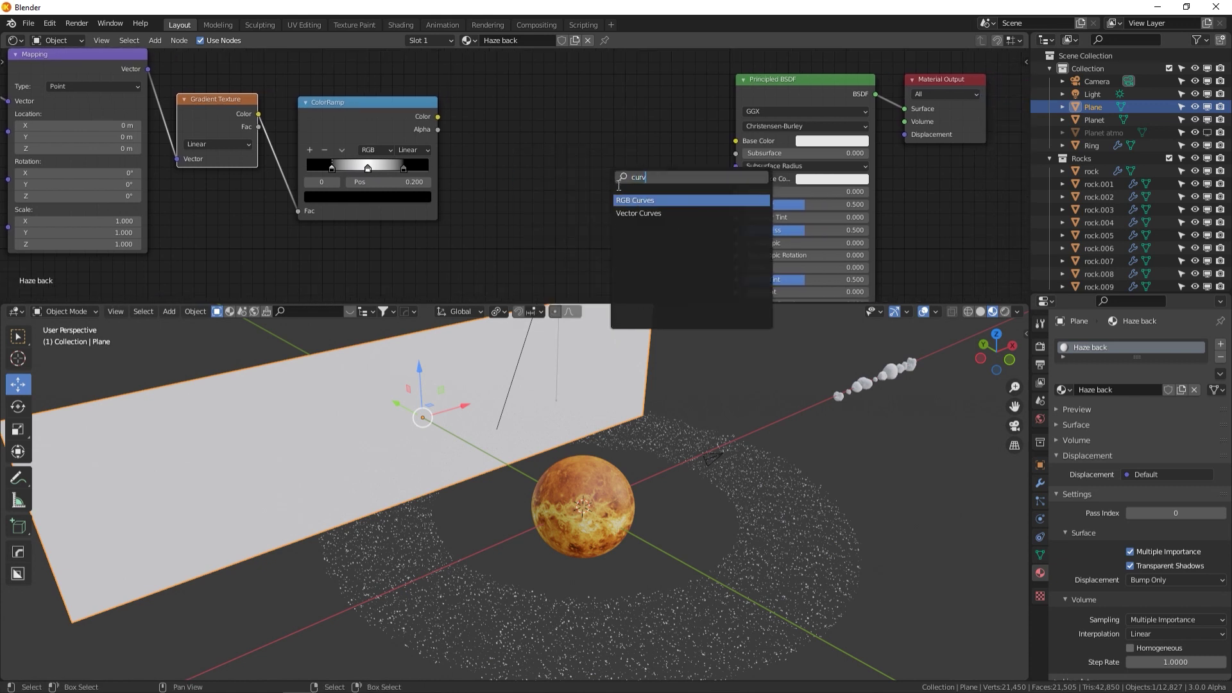
key("Return")
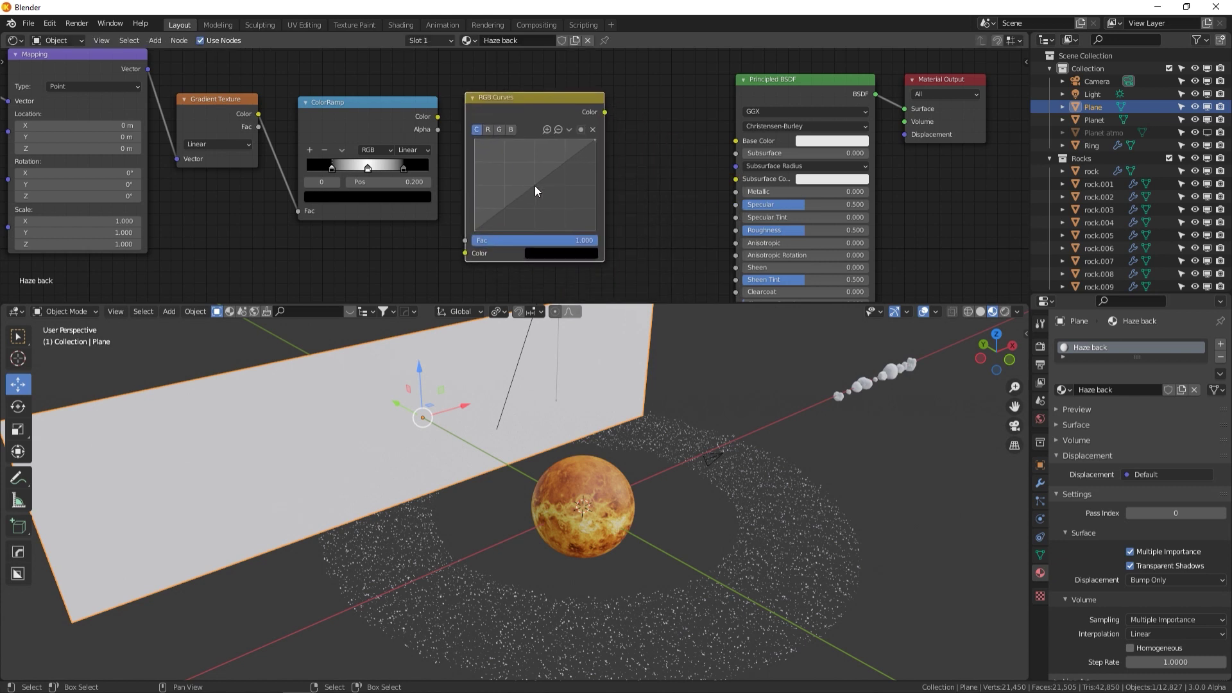
Bend the RGB curve down to a point at X 0.7, Y 0.1875 and connect the ColorRamp's color to the node's Color input
left_click(536, 191)
left_click_drag(536, 190, 560, 213)
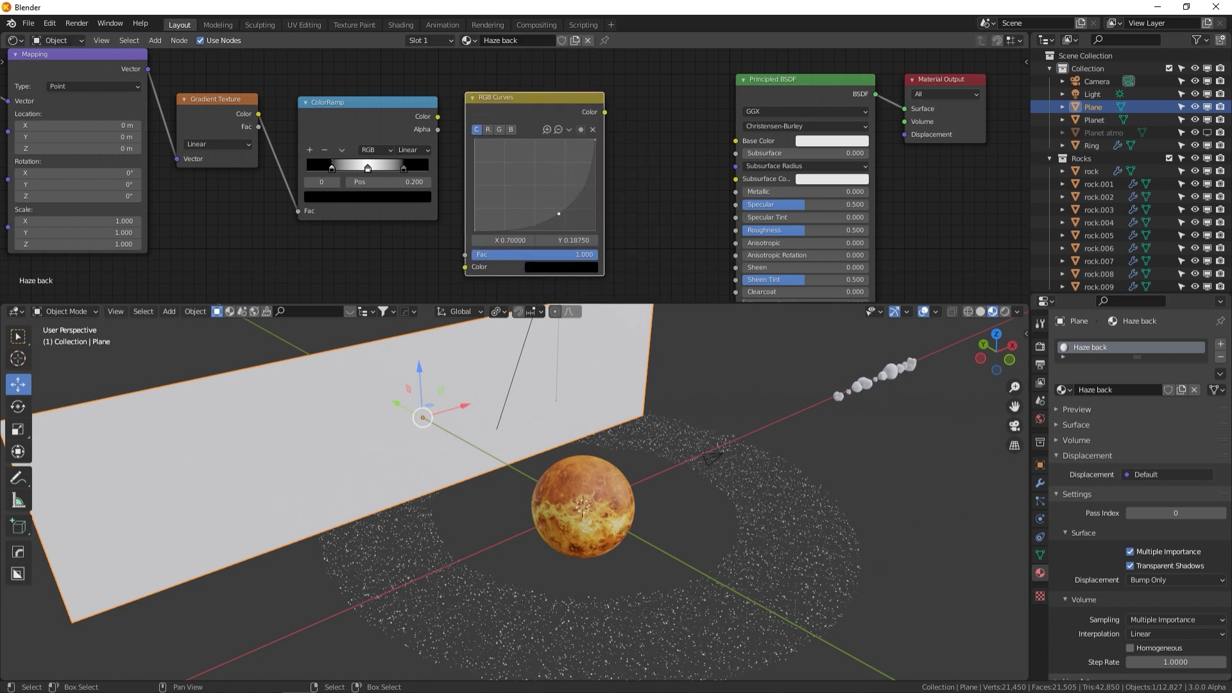
left_click_drag(438, 116, 465, 266)
Add a MixRGB node between the RGB Curves and Principled BSDF nodes
middle_click_drag(648, 187, 585, 175)
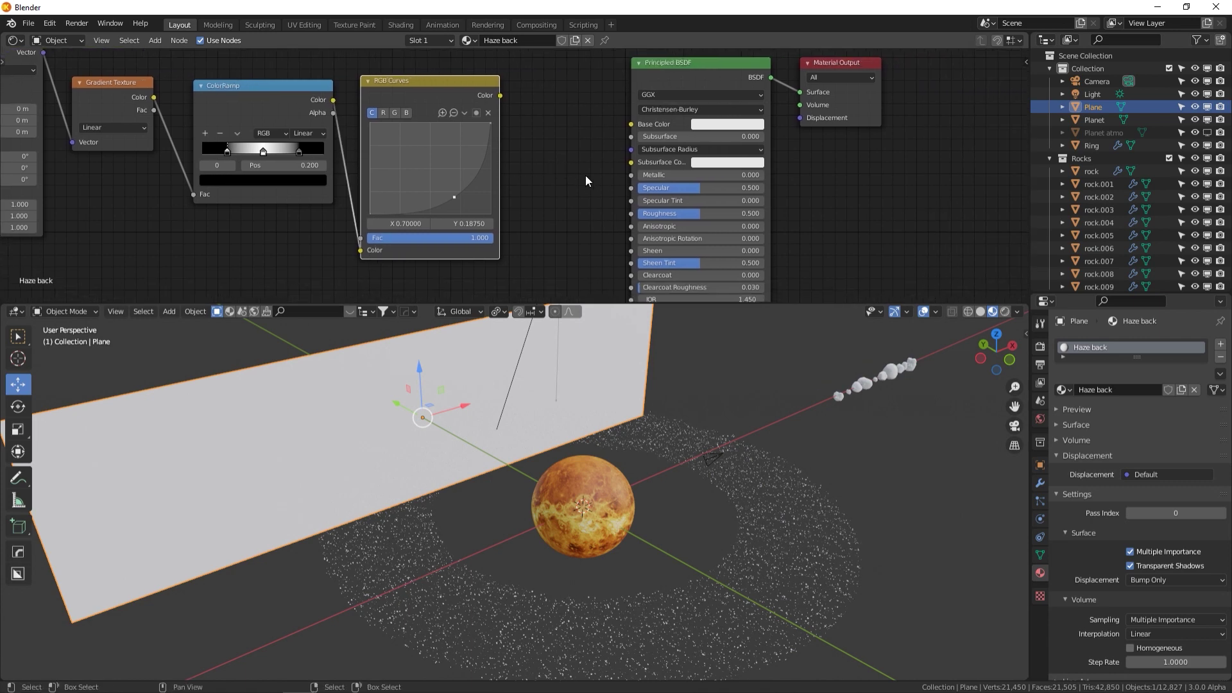
scroll(587, 176, "down", 2)
key("shift+a")
left_click(530, 152)
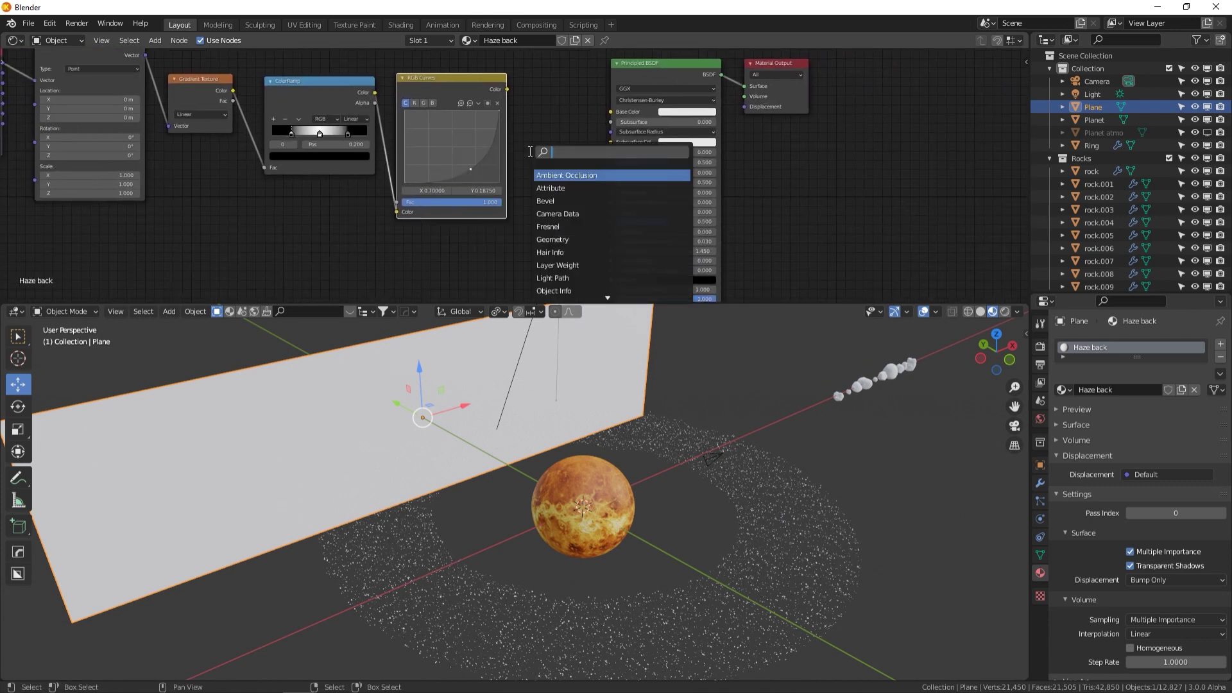
type("mix")
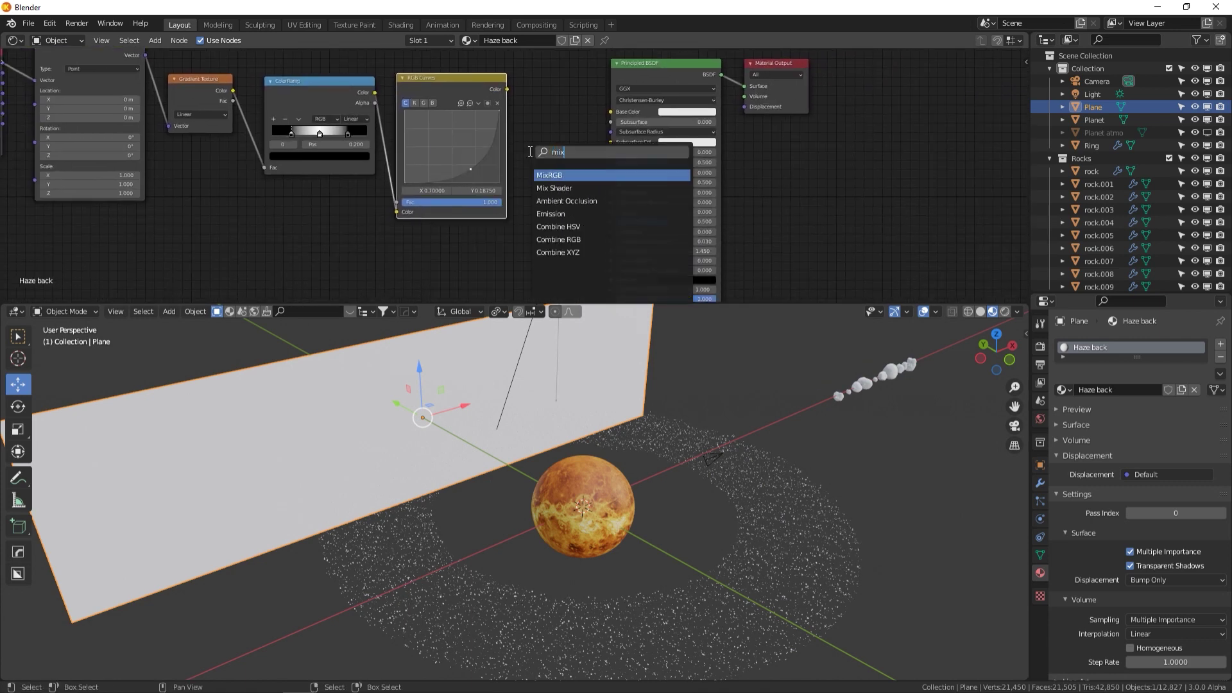
left_click(563, 174)
left_click(561, 160)
Connect the RGB Curves output to the Mix node's Color1 and the Mix output to the Principled BSDF's Base Color
left_click_drag(507, 89, 533, 195)
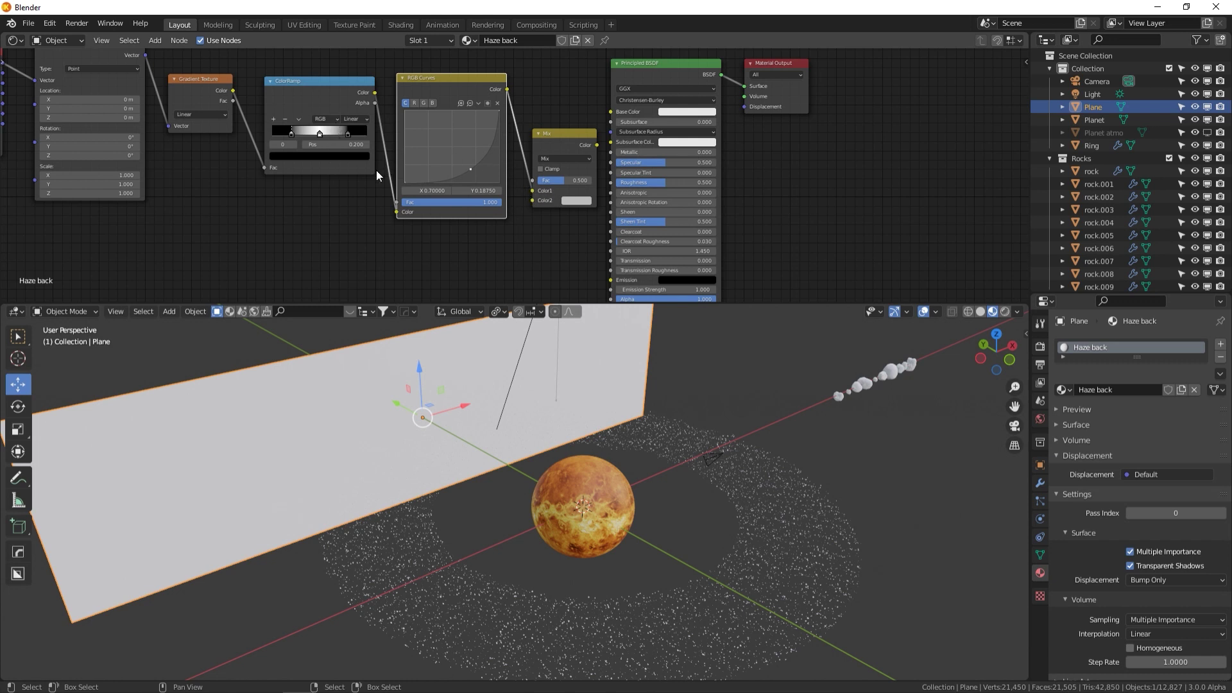
left_click_drag(598, 145, 618, 117)
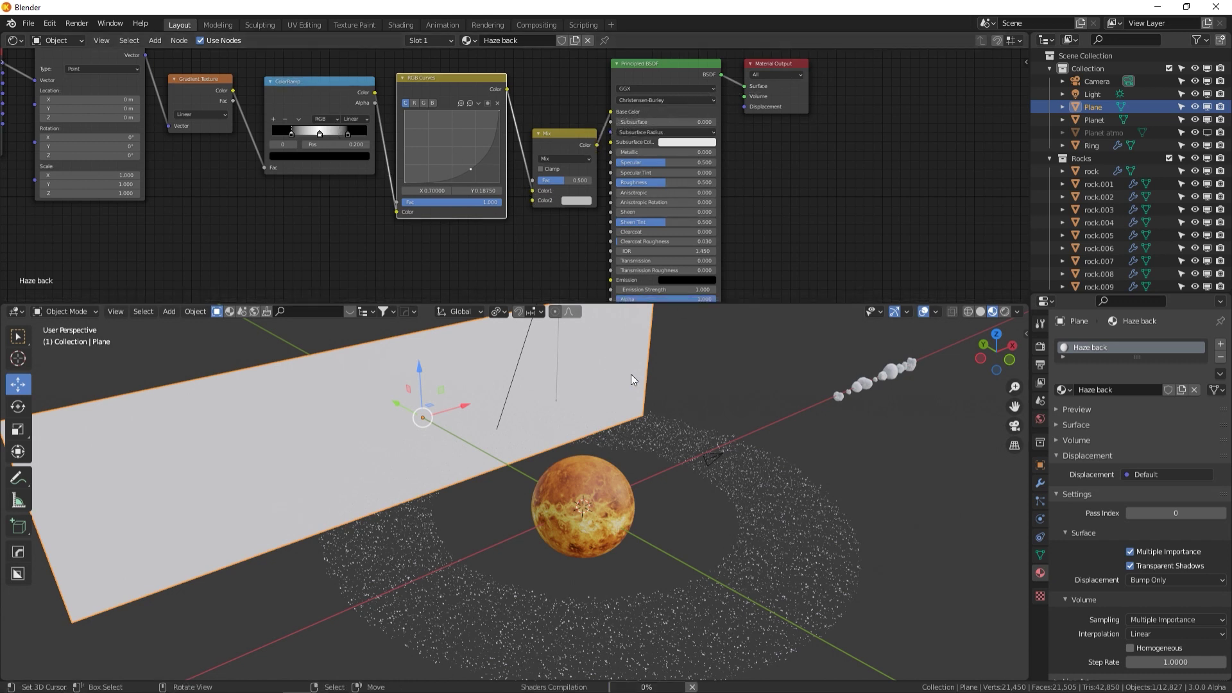
middle_click_drag(587, 379, 682, 374)
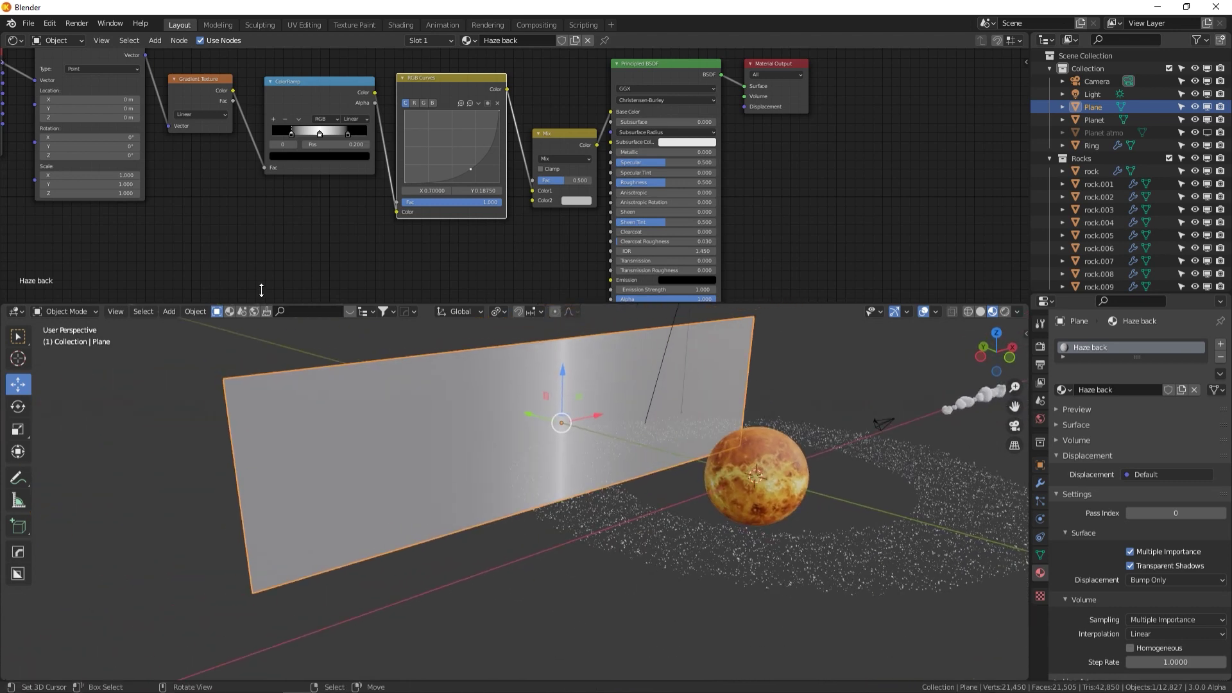
Try to turn the gradient by setting the Mapping node's X rotation, and then its Y rotation, to 90°
key("Home")
left_click(219, 160)
type("9")
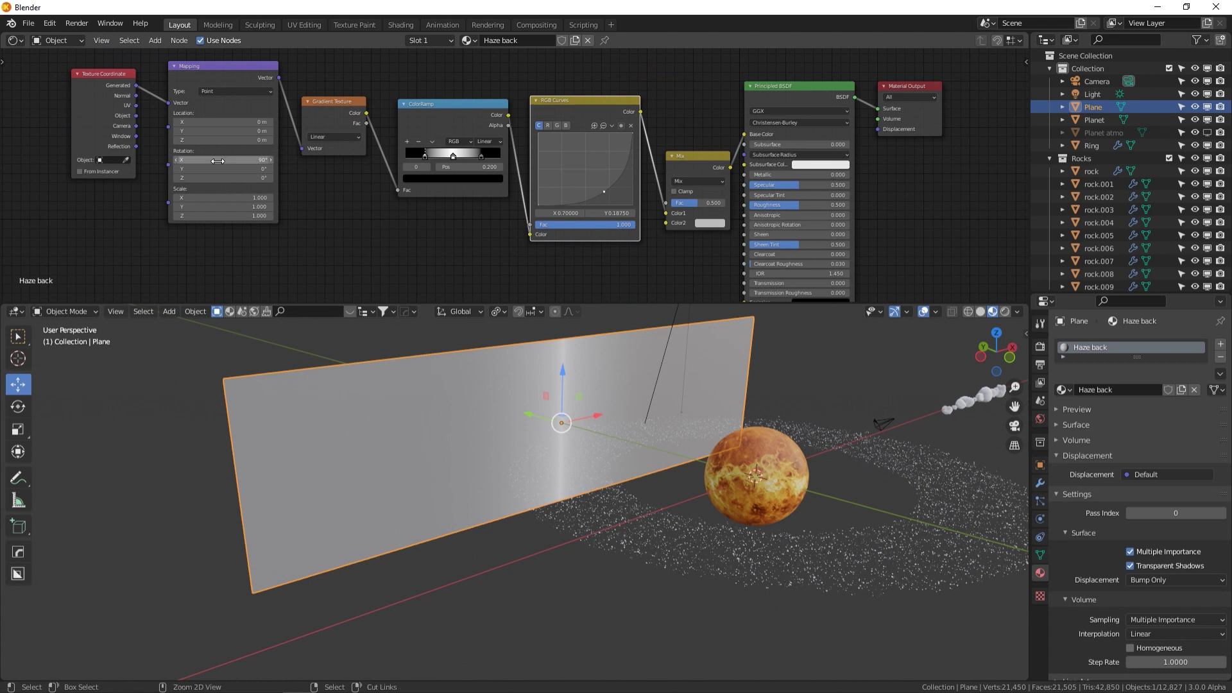
key("Escape")
left_click(228, 169)
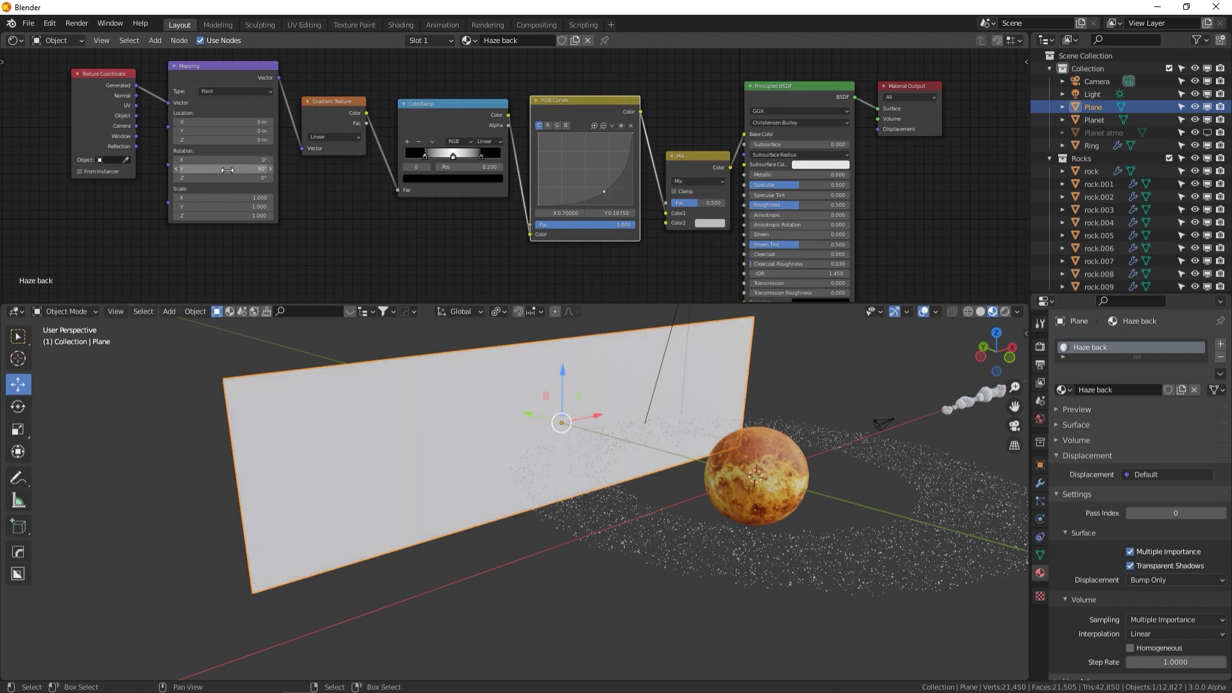
key("Escape")
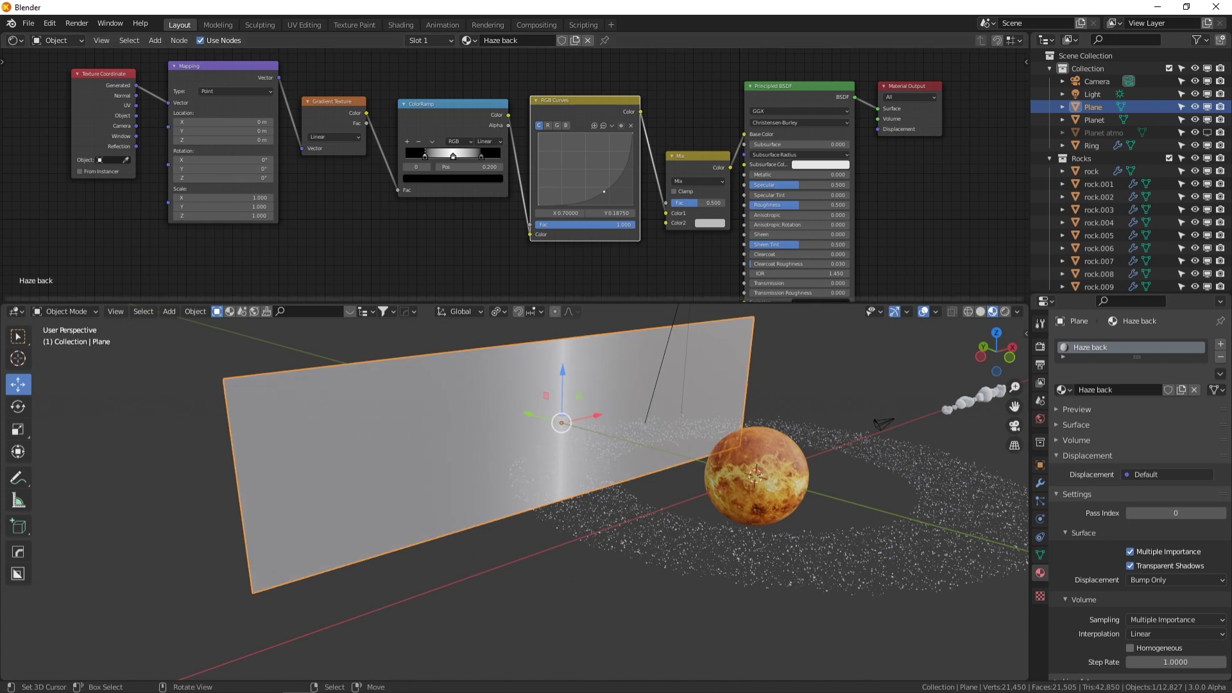
Rotate the plane 90° about the global Y axis
type("ry")
type("90")
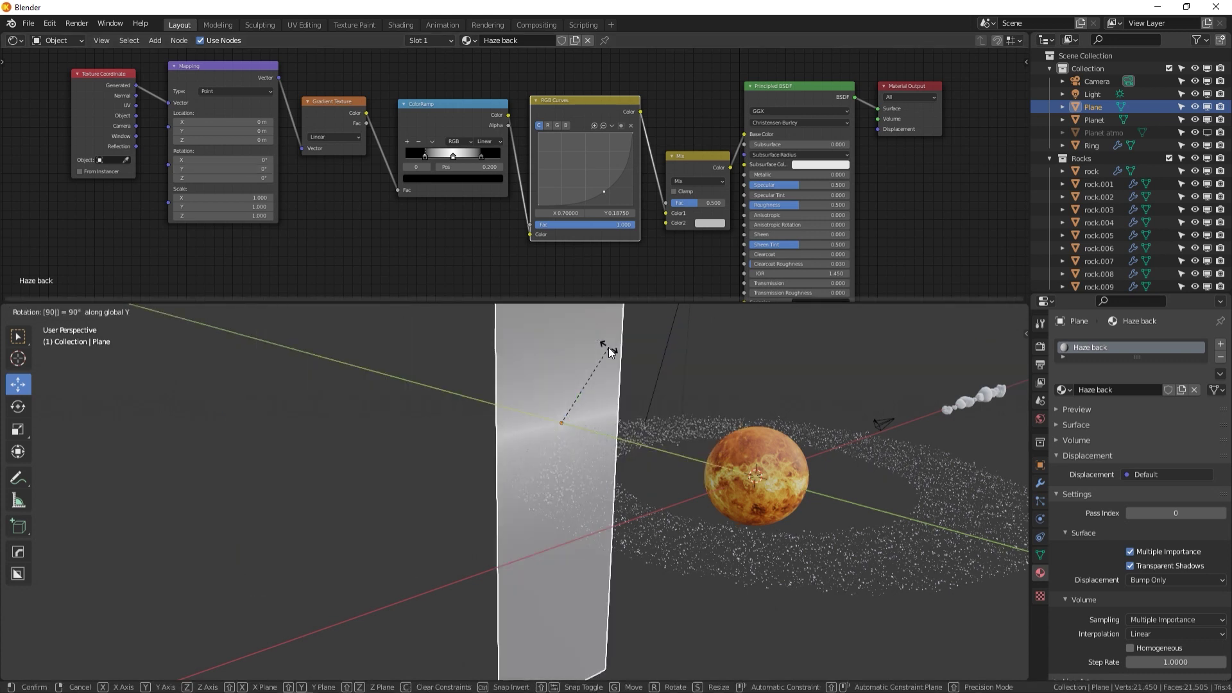
key("Return")
Rescale the rotated plane into a long, low strip stretching far to both sides behind the planet
key("s")
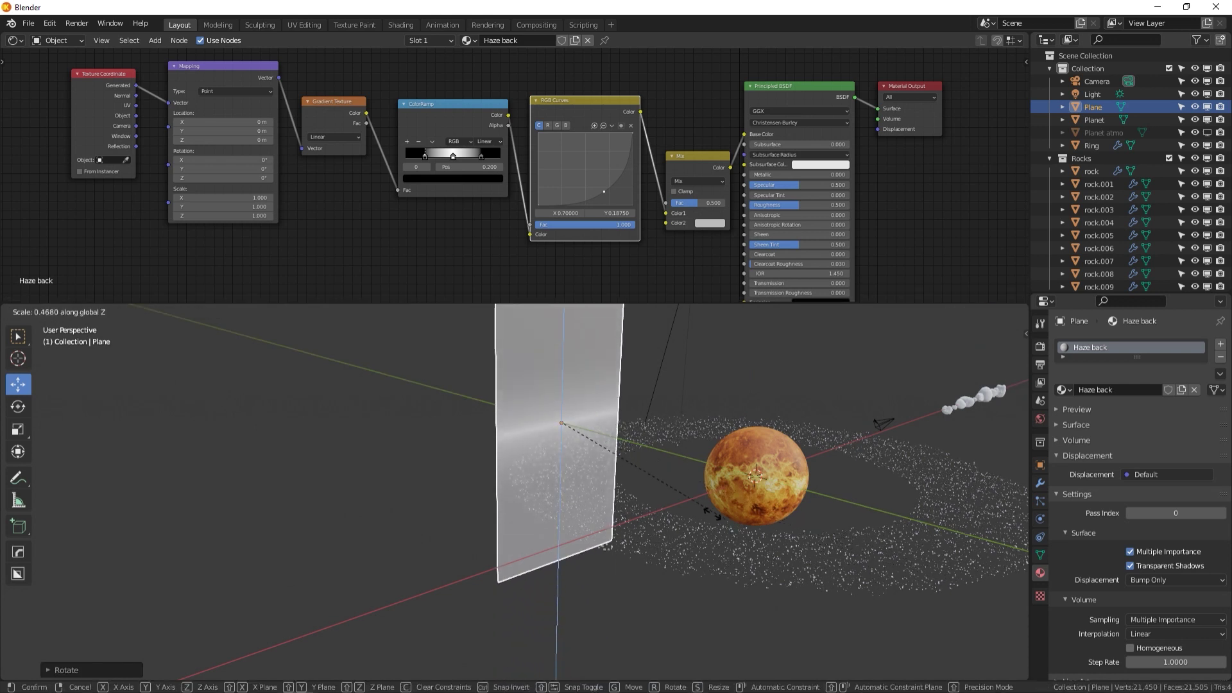
left_click(598, 452)
key("s")
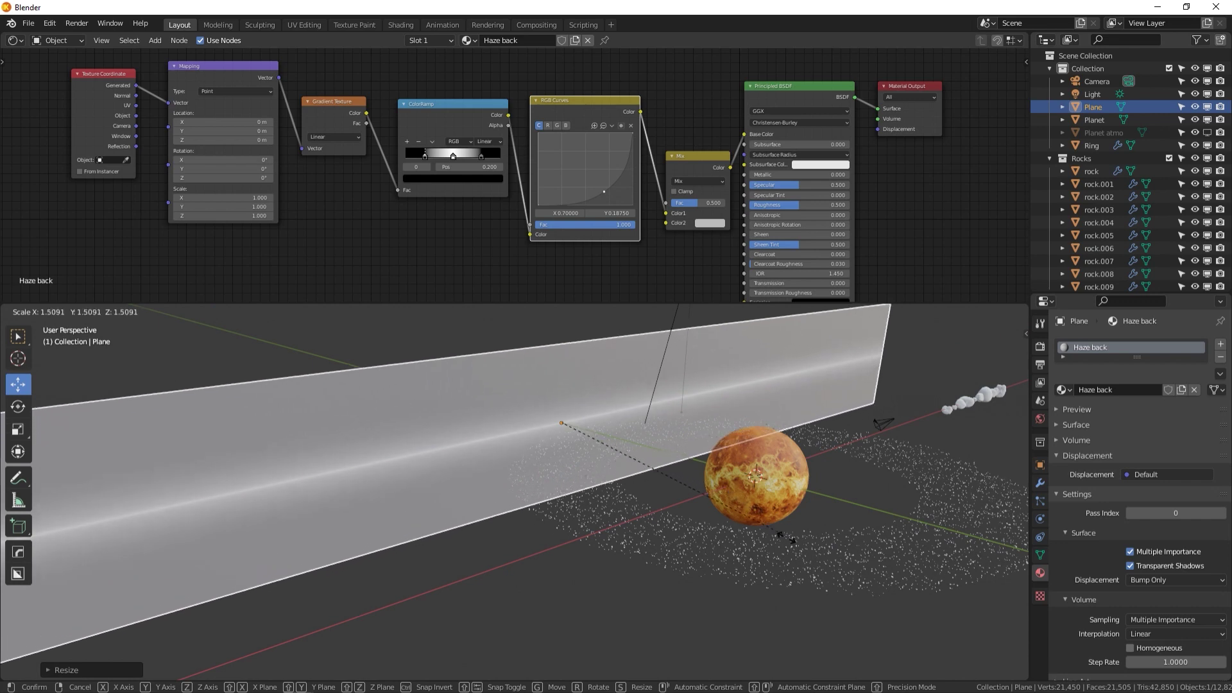
left_click(614, 456)
middle_click_drag(614, 456, 349, 479)
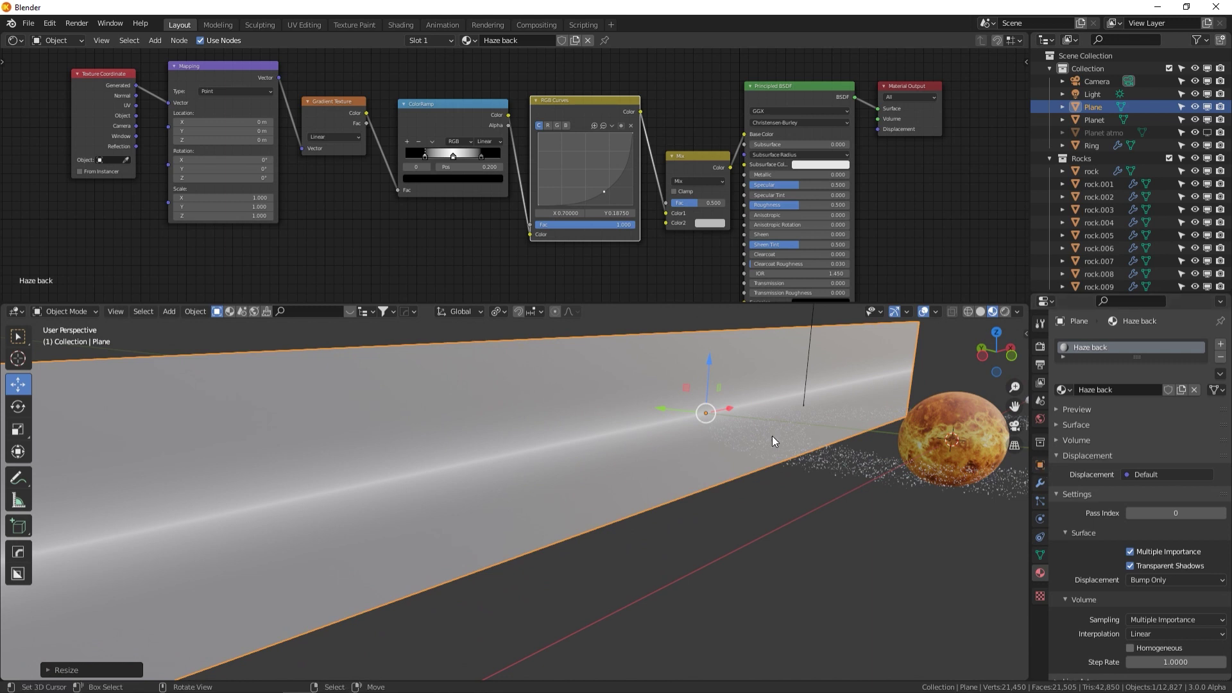
Switch the scene's render engine to Eevee
left_click(1040, 348)
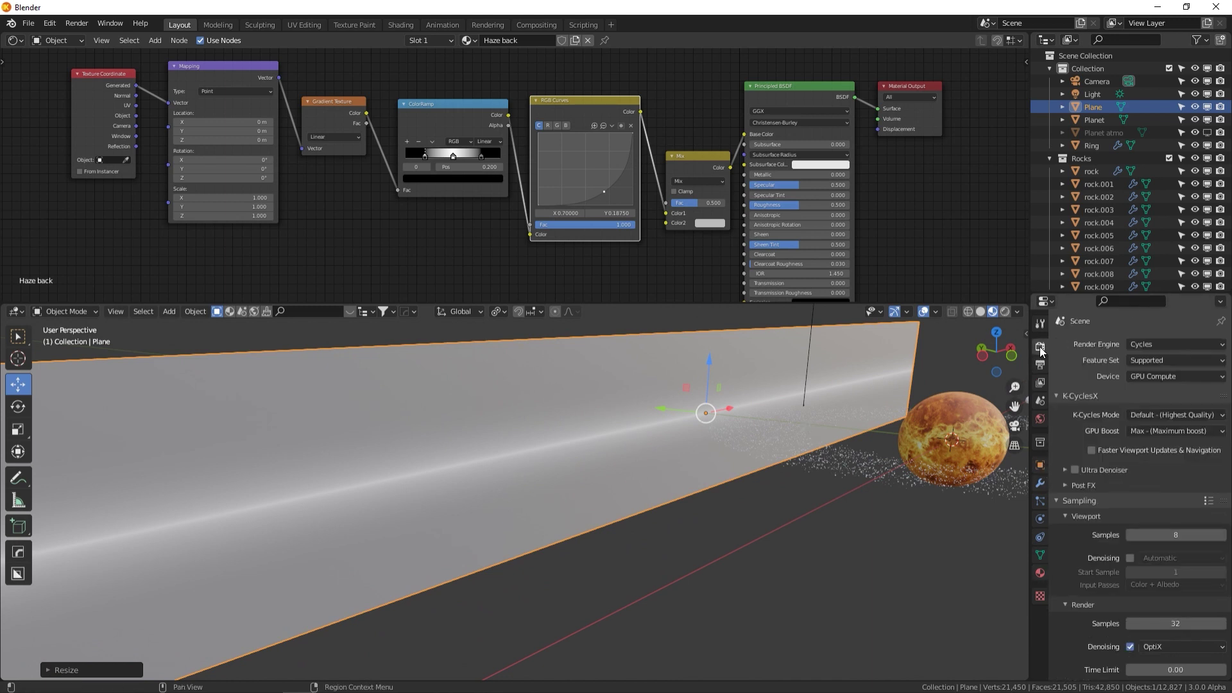
left_click(1057, 395)
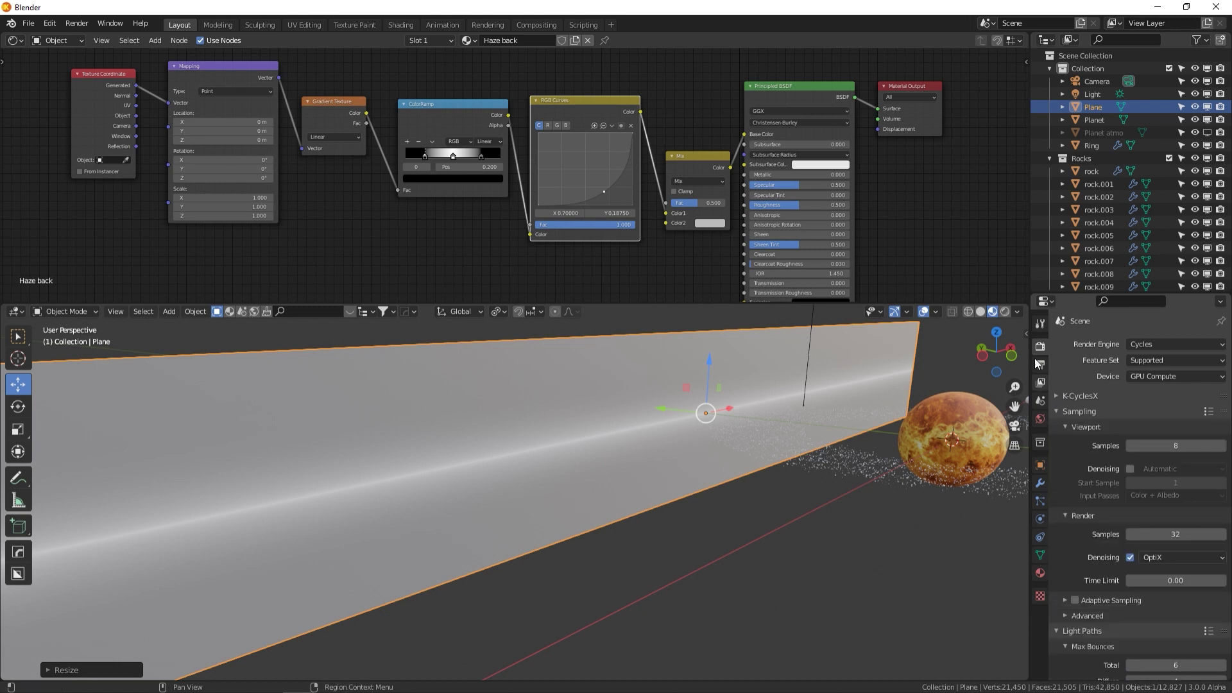
left_click(1139, 345)
left_click(1141, 362)
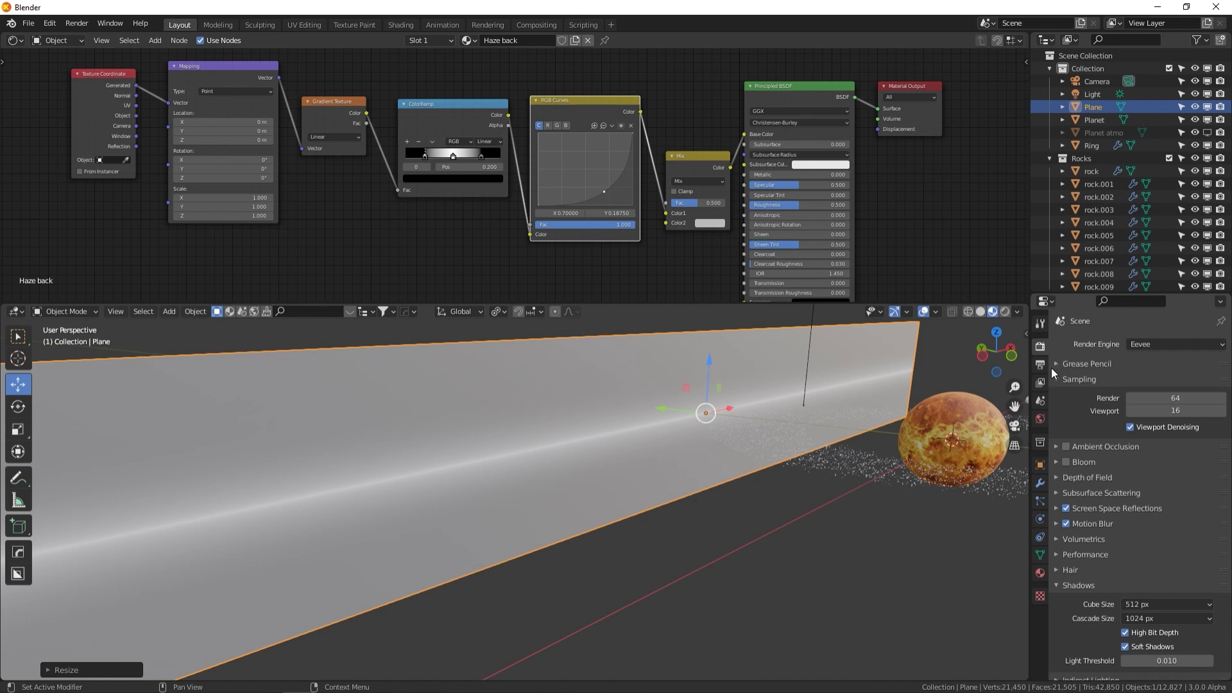
left_click(1149, 344)
left_click(1141, 353)
Set the Haze back material's blend mode to Alpha Blend, and return the render engine to Cycles
left_click(1040, 573)
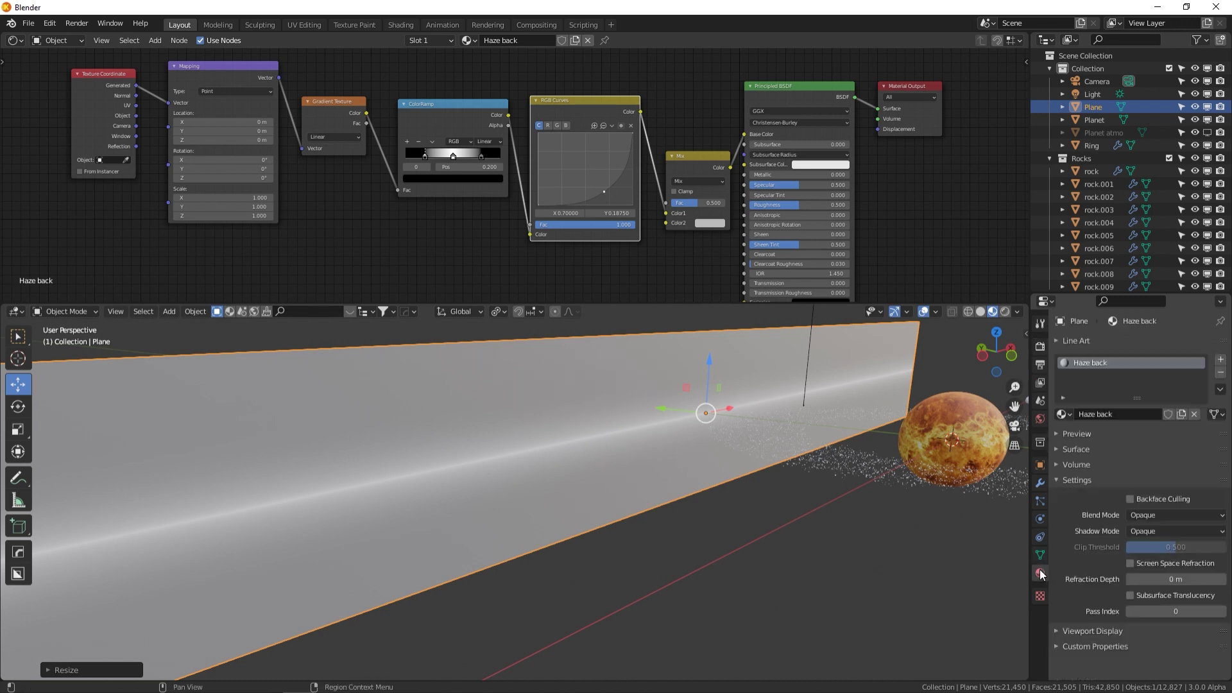
left_click(1156, 516)
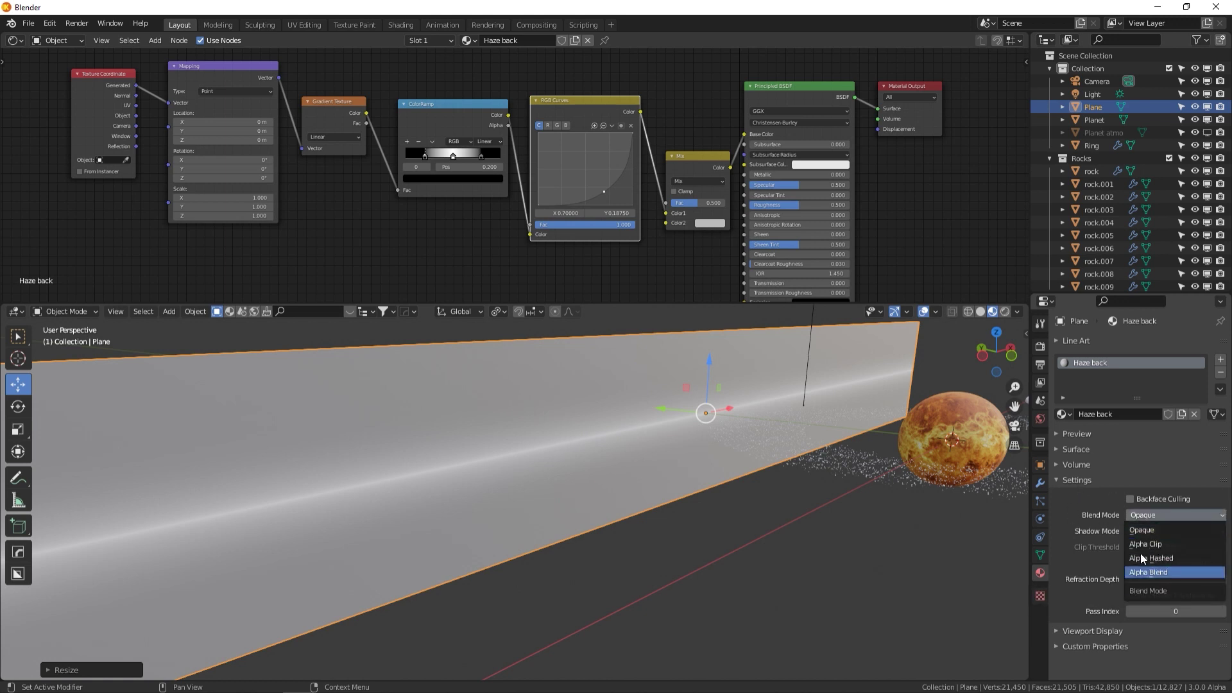
key("Return")
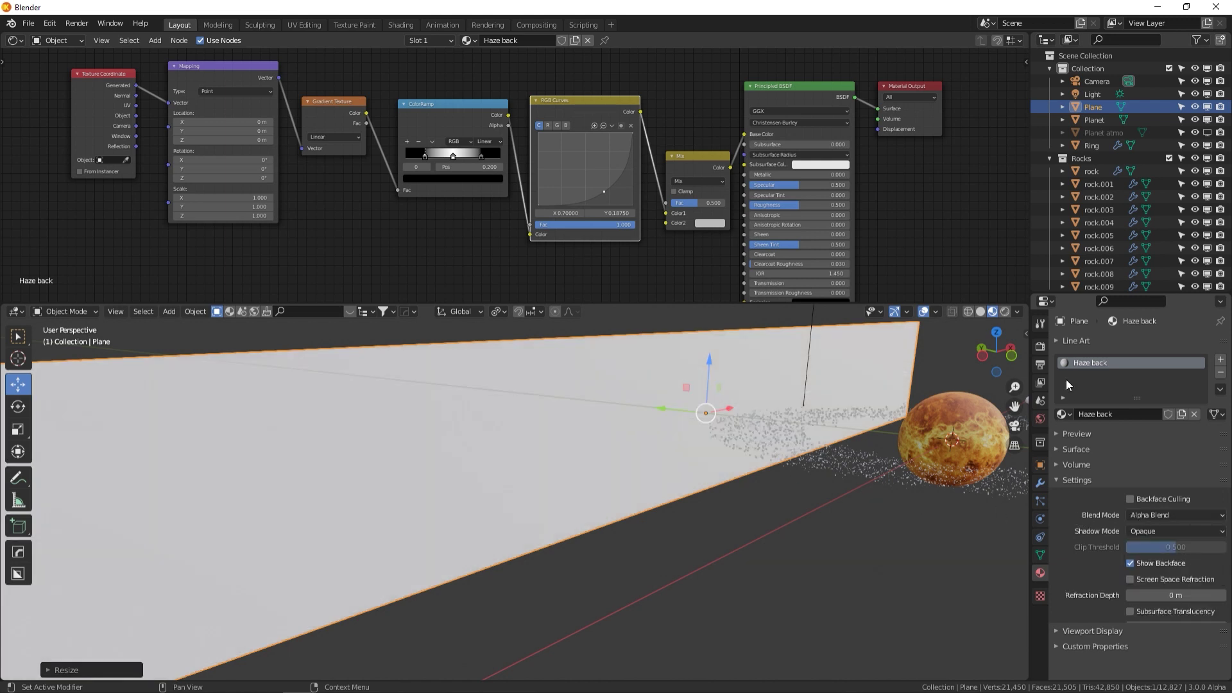
left_click(1040, 347)
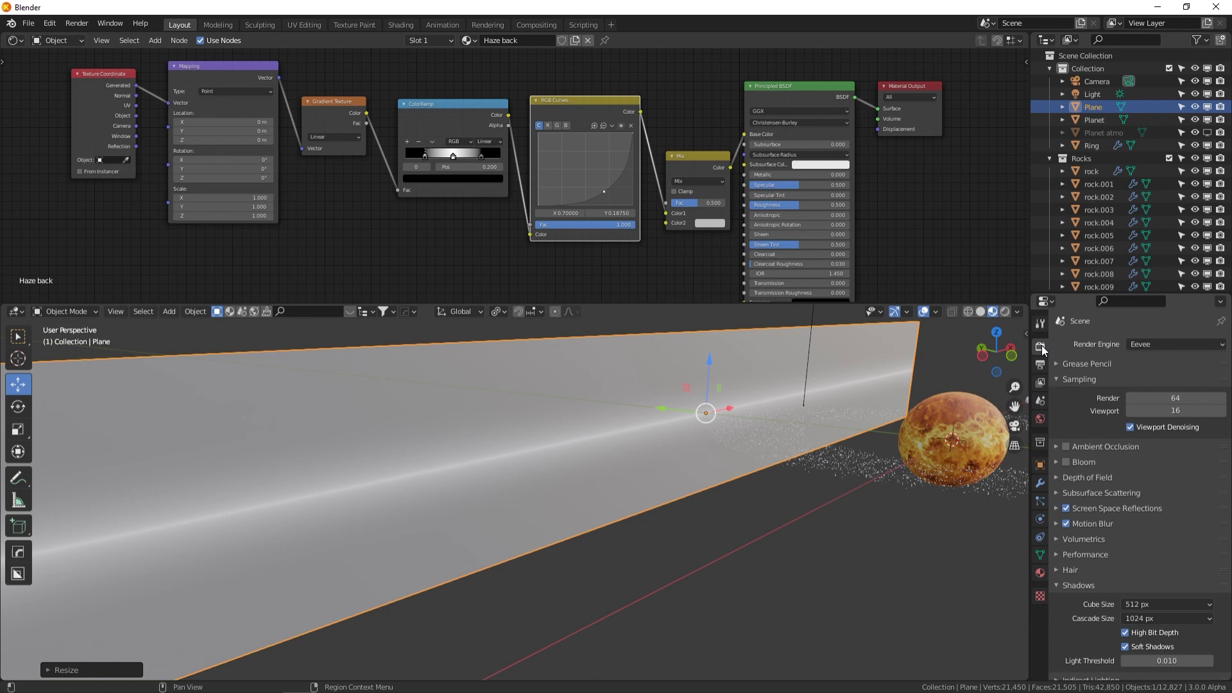
left_click(1164, 344)
left_click(1153, 387)
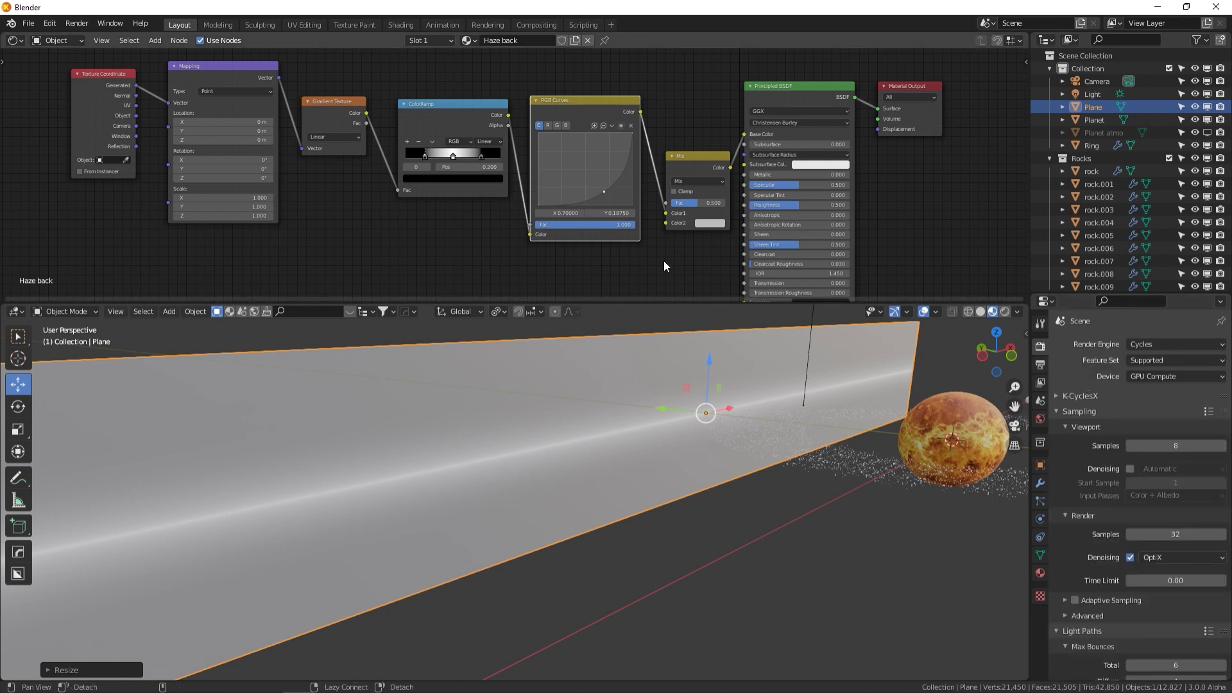
Move the Principled BSDF and Material Output away from the Mix node, and reroute the Mix output from Base Color to Alpha
scroll(642, 251, "down", 2)
mouse_move(625, 245)
left_mouse_down("alt")
mouse_move(630, 216)
mouse_move(638, 226)
left_mouse_up("alt")
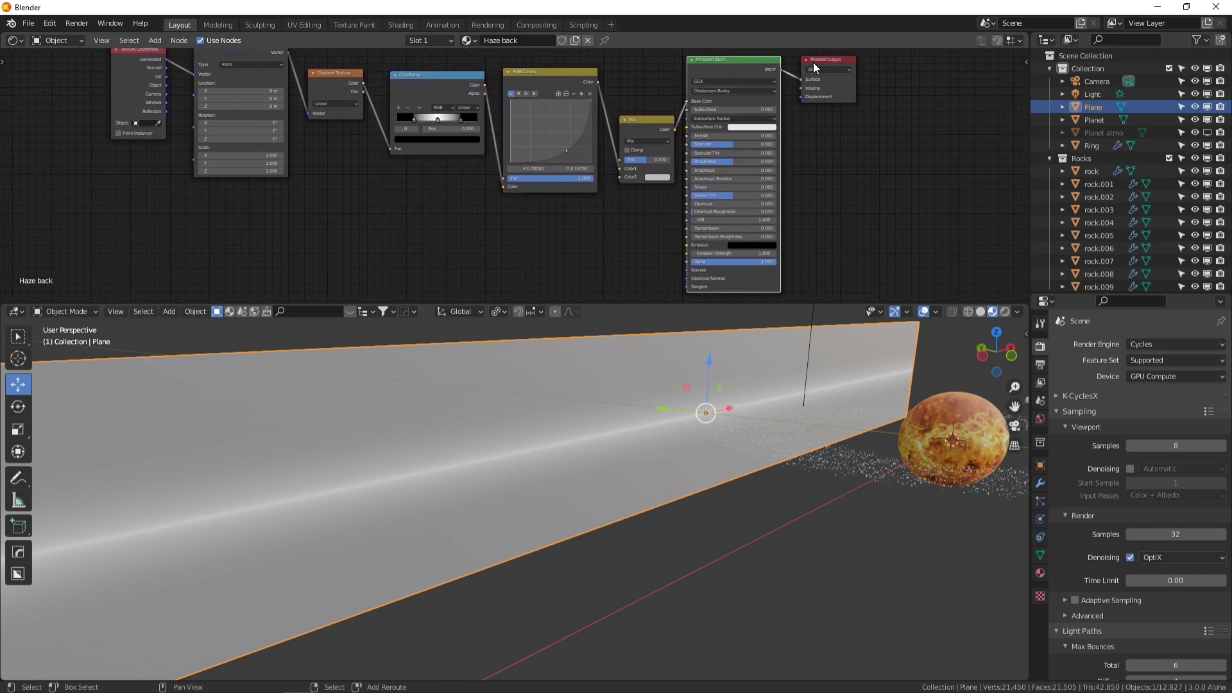
left_click_drag(740, 67, 816, 66)
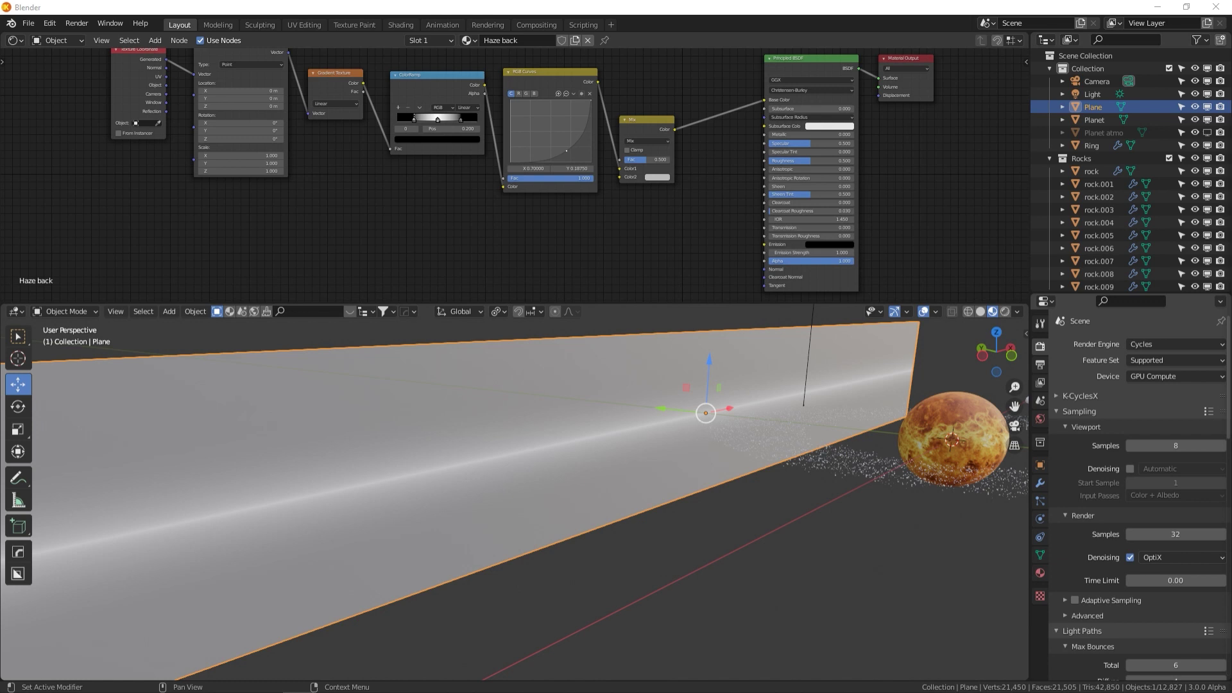
left_click_drag(765, 100, 765, 261)
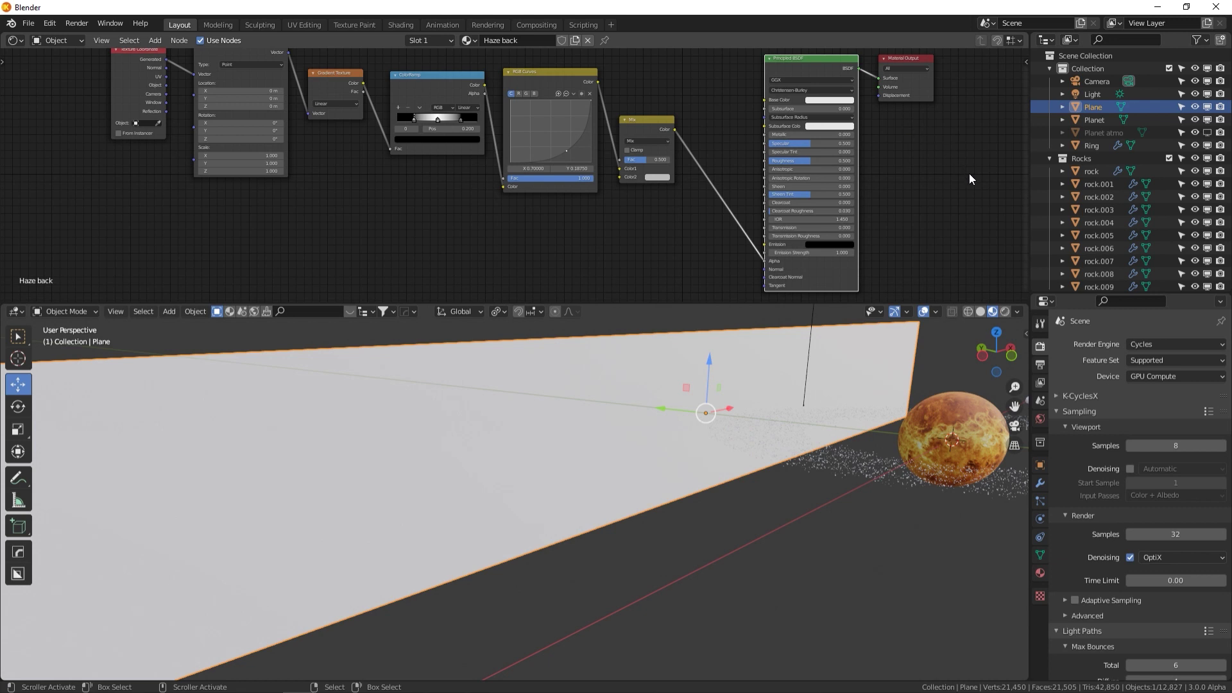
Set the Principled BSDF's Emission to a fully saturated bright sky blue with an Emission Strength of 2
left_click(841, 245)
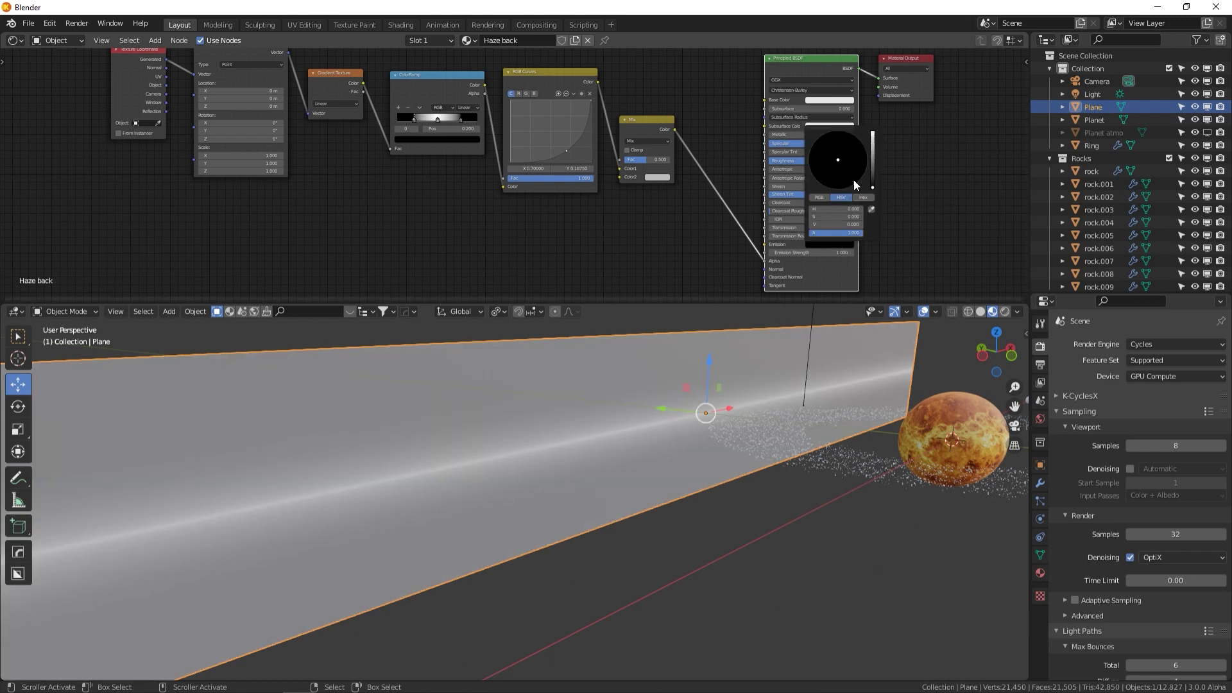
left_click_drag(872, 148, 872, 132)
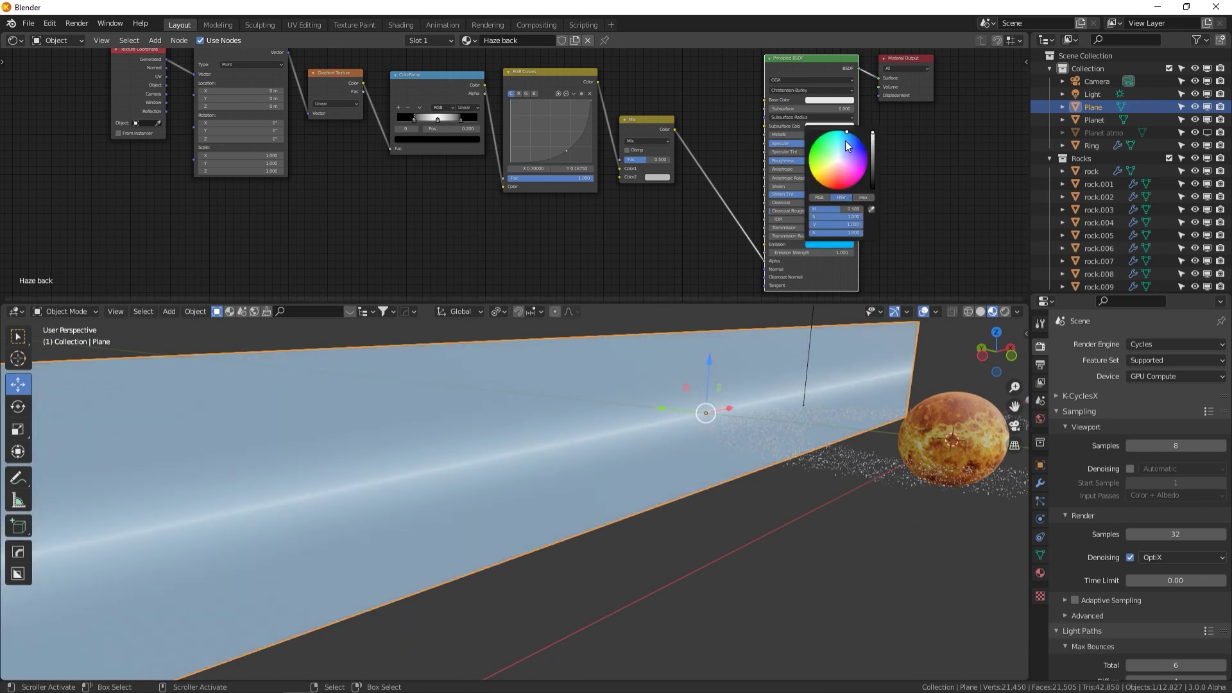
double_click(833, 253)
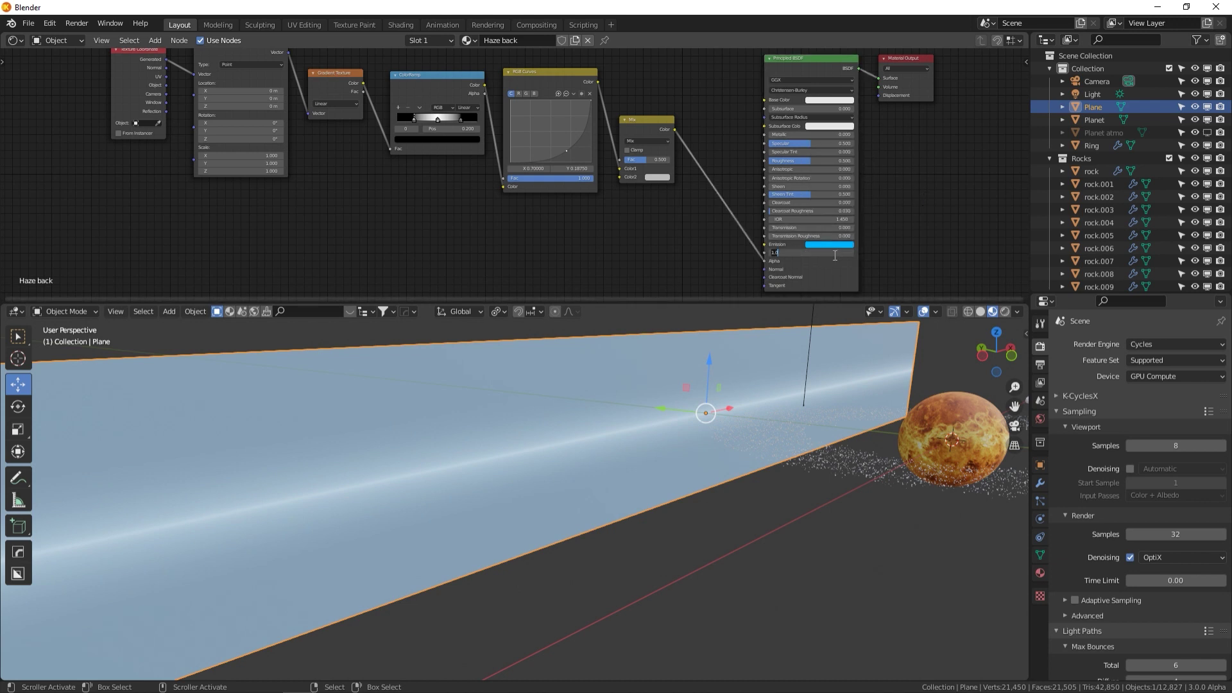
type("2")
key("Return")
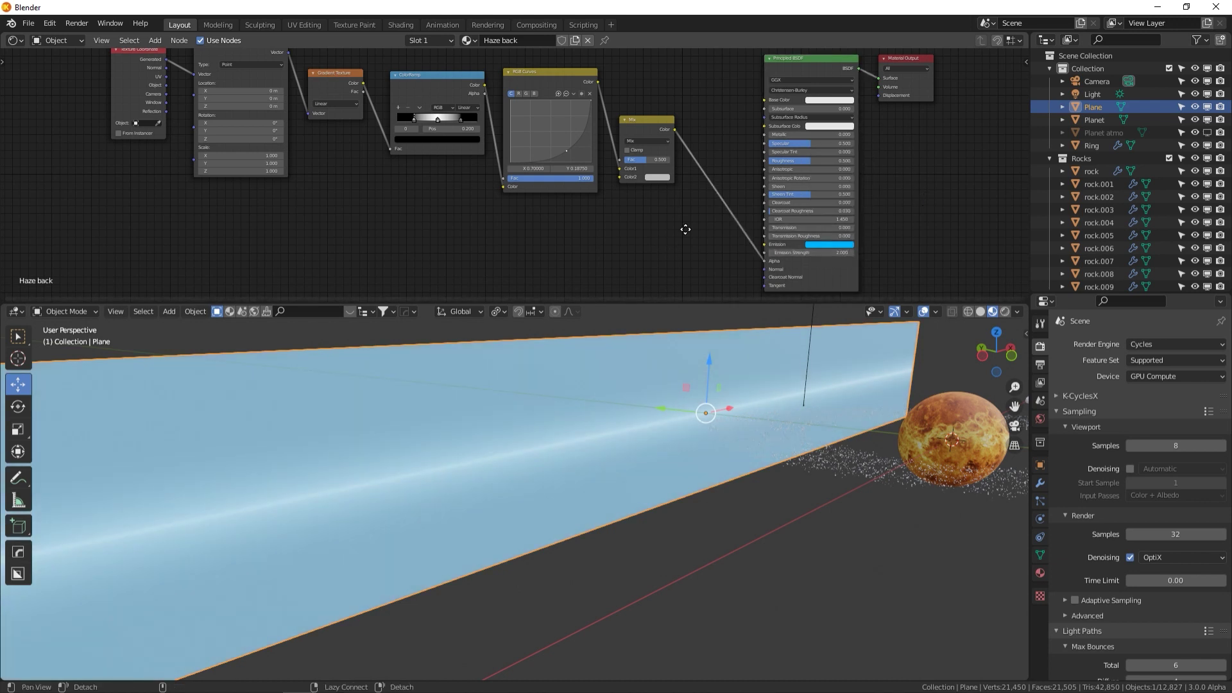
Add a Musgrave Texture node below the gradient chain and connect its Height output to the Mix node's Color2
middle_click_drag(685, 229, 715, 212)
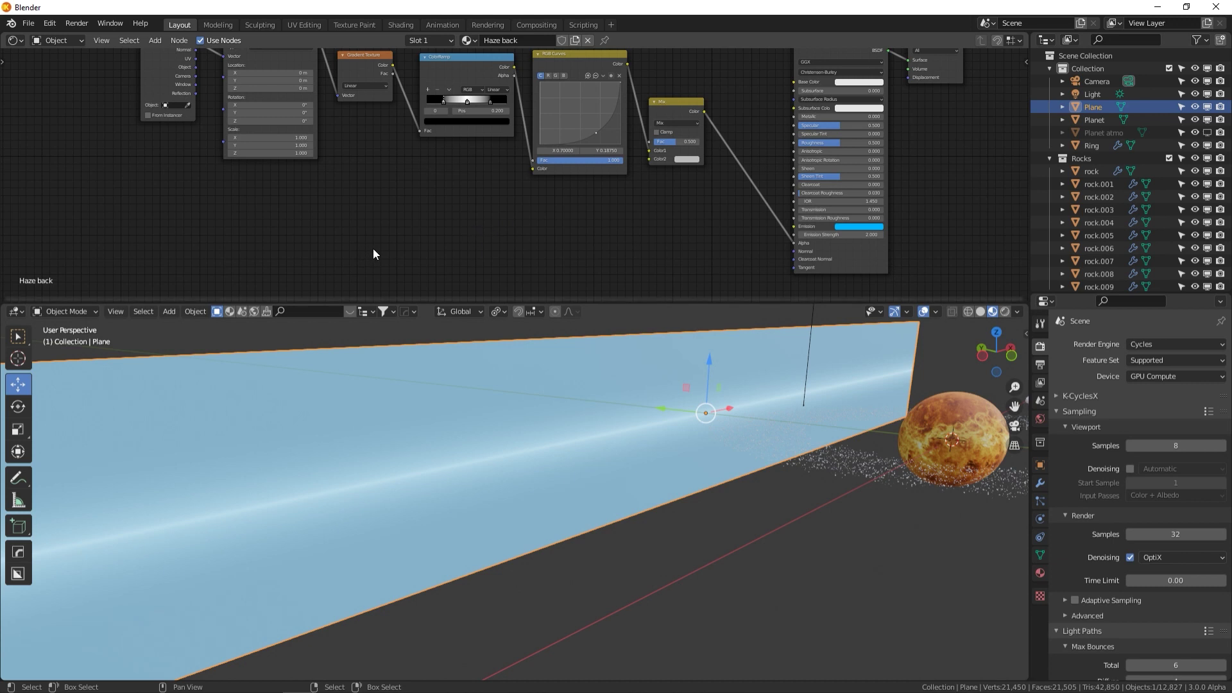
key("shift+a")
left_click(337, 240)
type("mus")
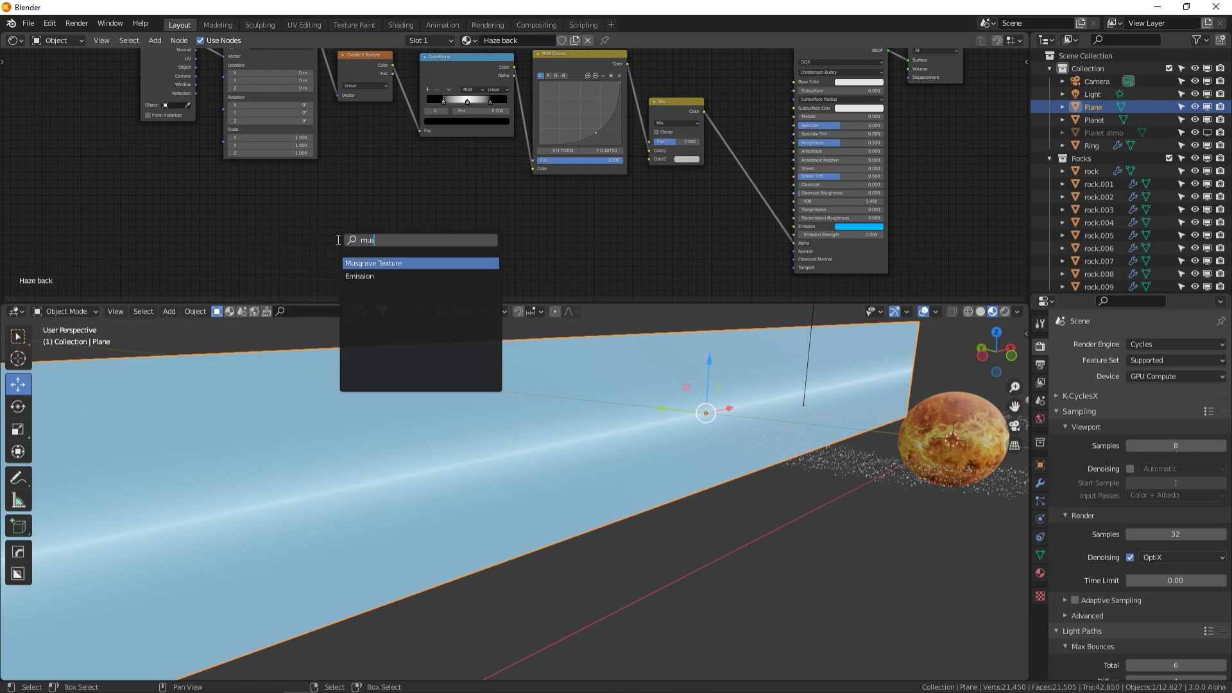
left_click(371, 264)
left_click(485, 243)
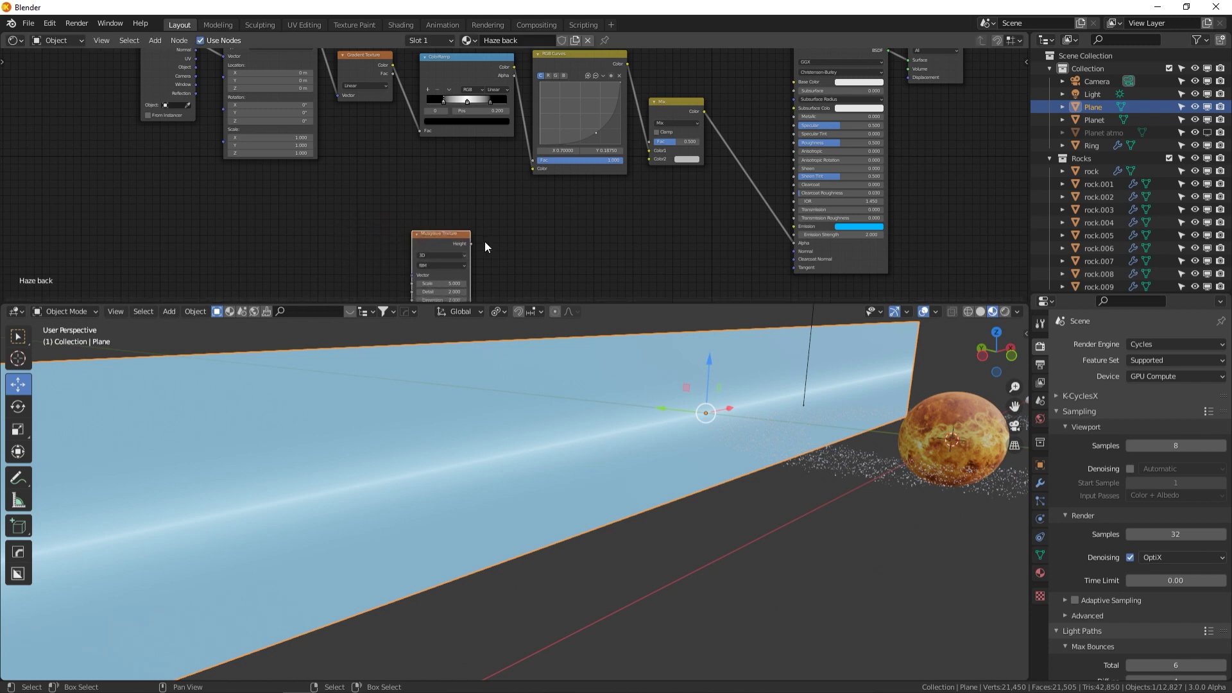
left_click_drag(471, 244, 650, 158)
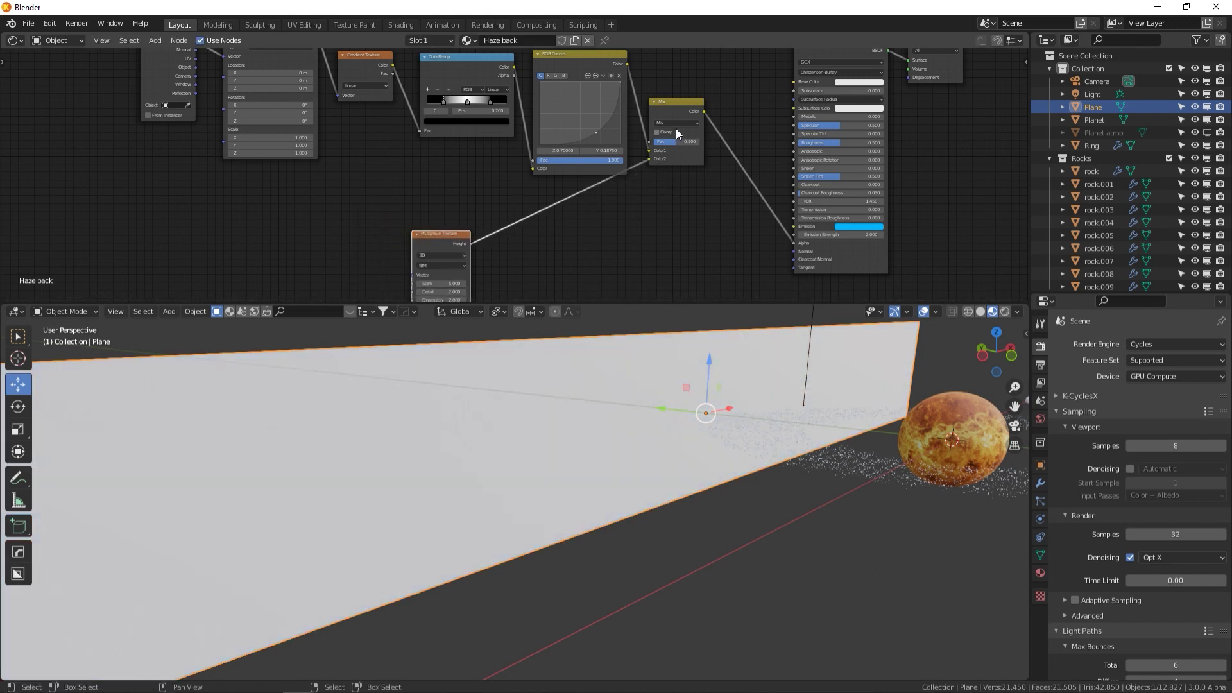
Change the Mix node's blending mode to Multiply and raise its Fac to 1.000
left_click(679, 123)
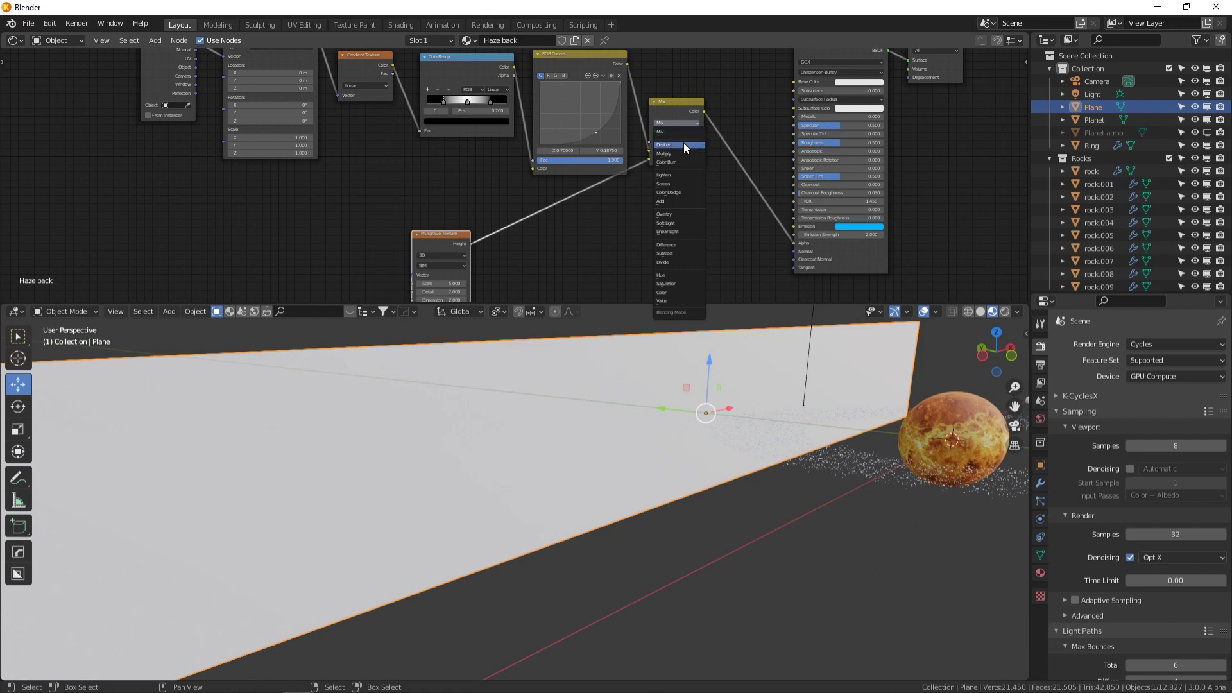
left_click(679, 152)
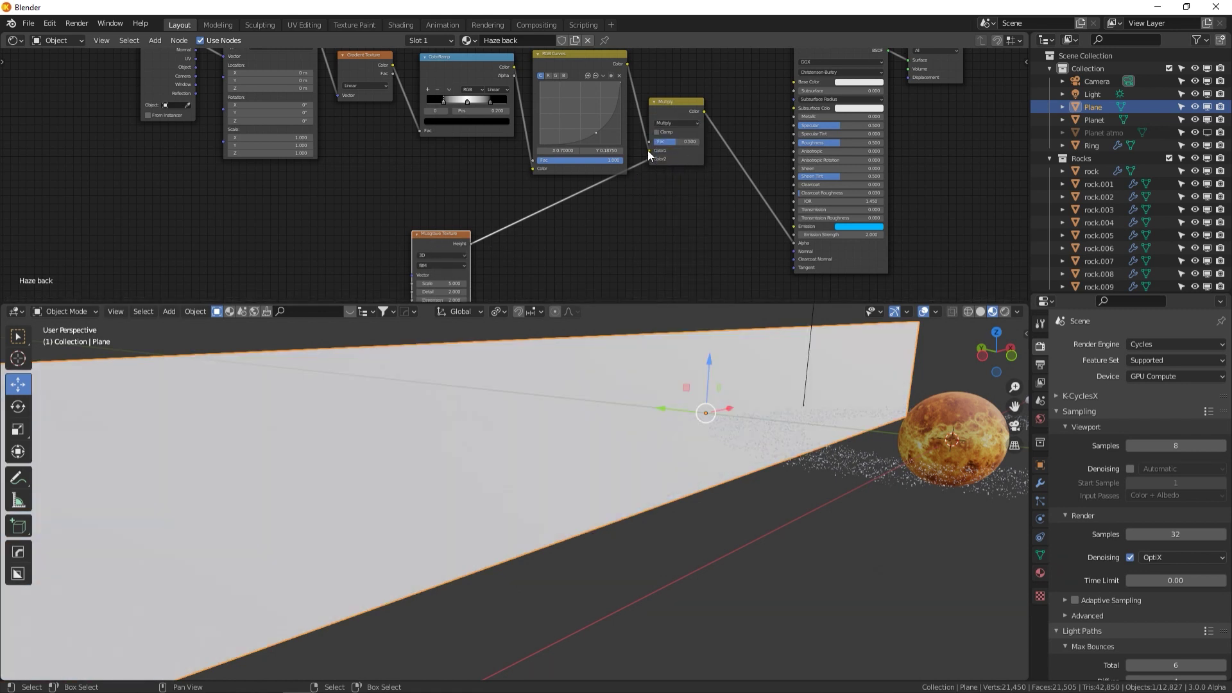
middle_click_drag(511, 106, 532, 123)
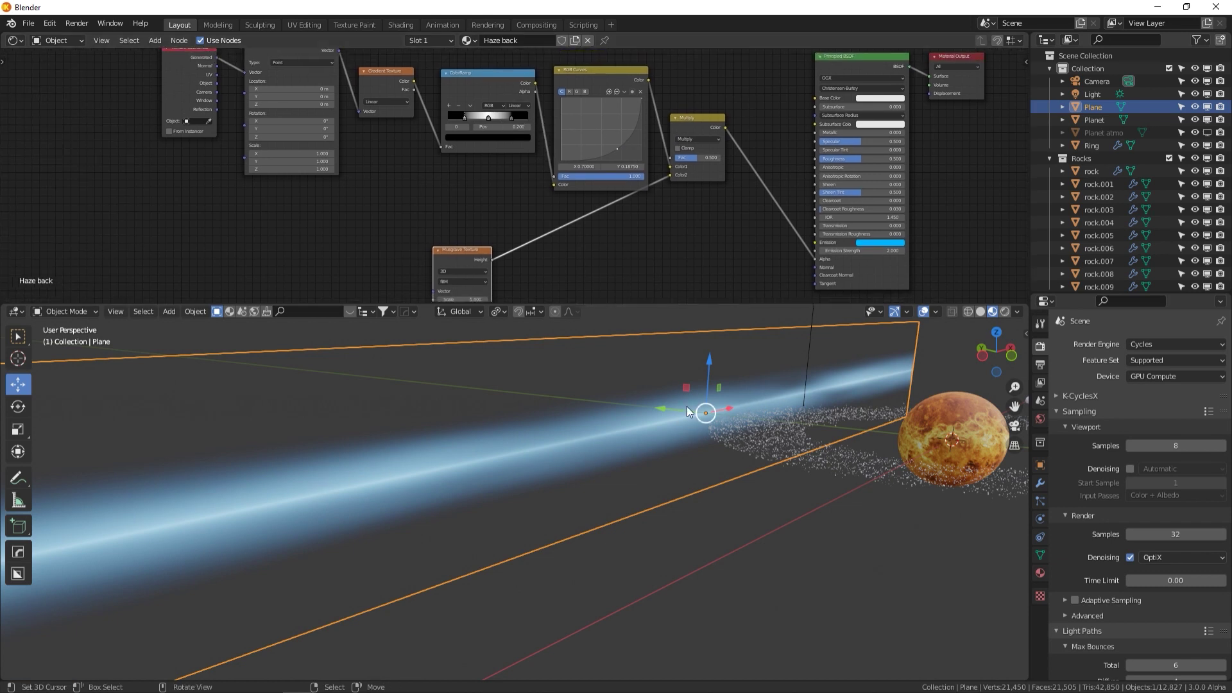
middle_click_drag(698, 165, 716, 140)
left_click_drag(717, 135, 748, 135)
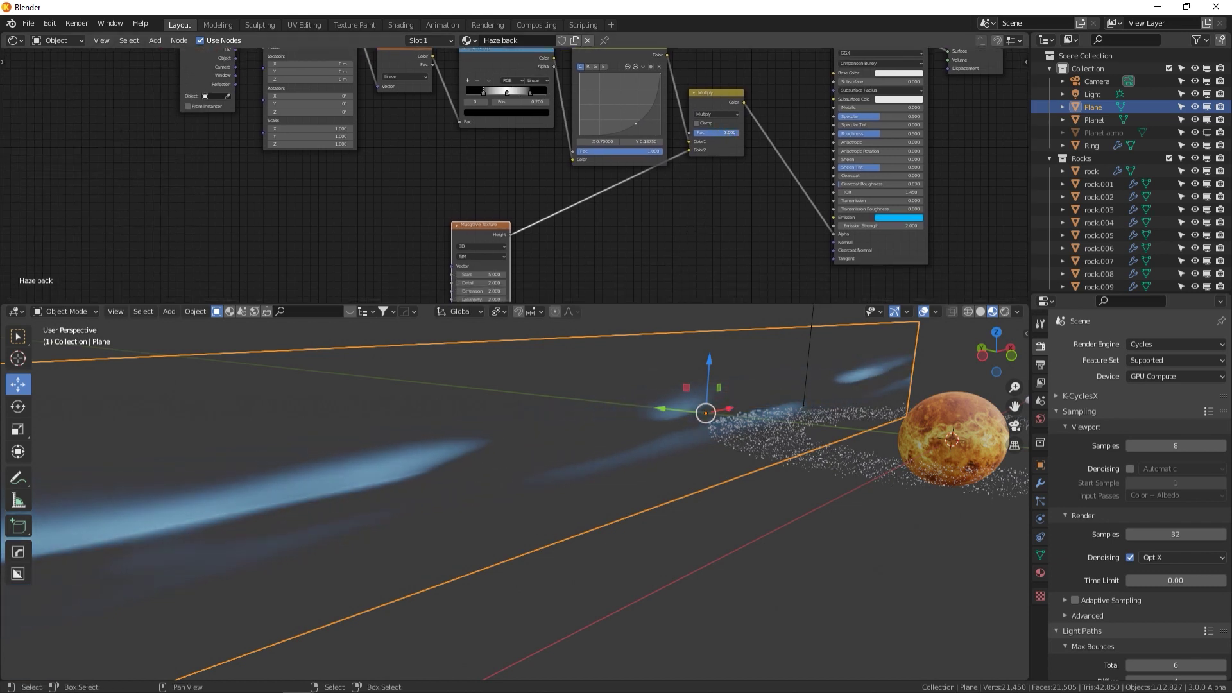
Set the Musgrave Texture's Scale to 0.1, Detail to 16, Dimension to 0.25 and Lacunarity to 2.3
middle_click_drag(601, 245, 697, 195)
scroll(603, 229, "up", 2)
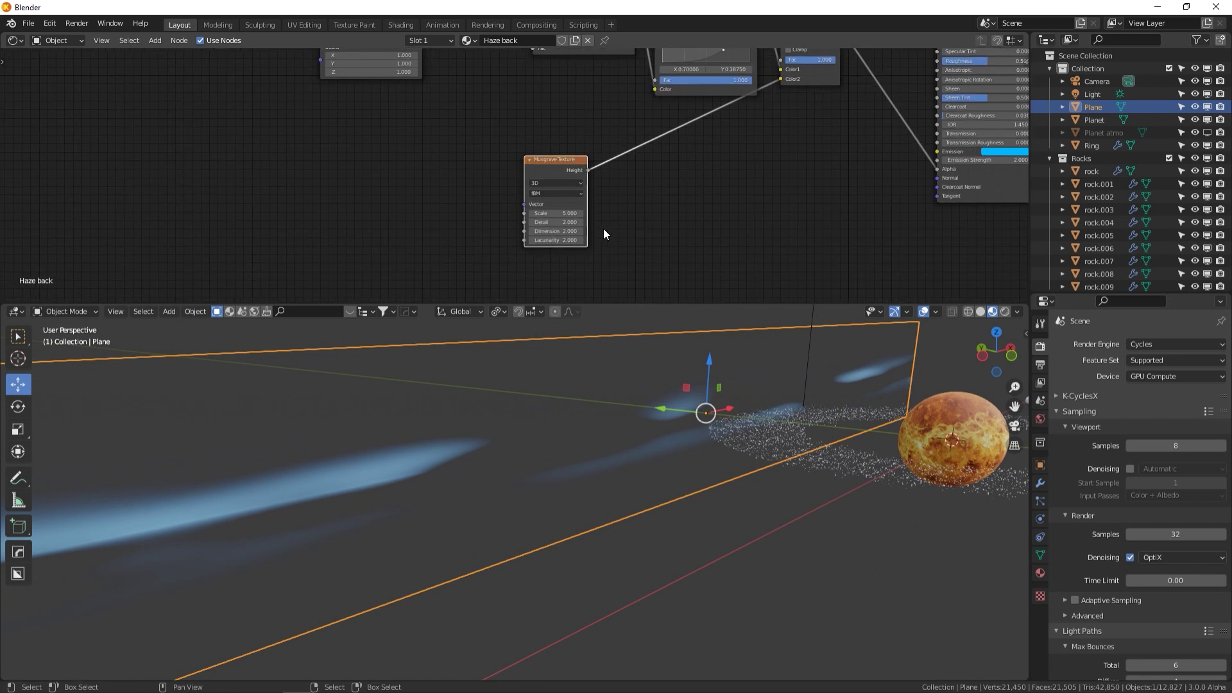
scroll(601, 238, "up", 1)
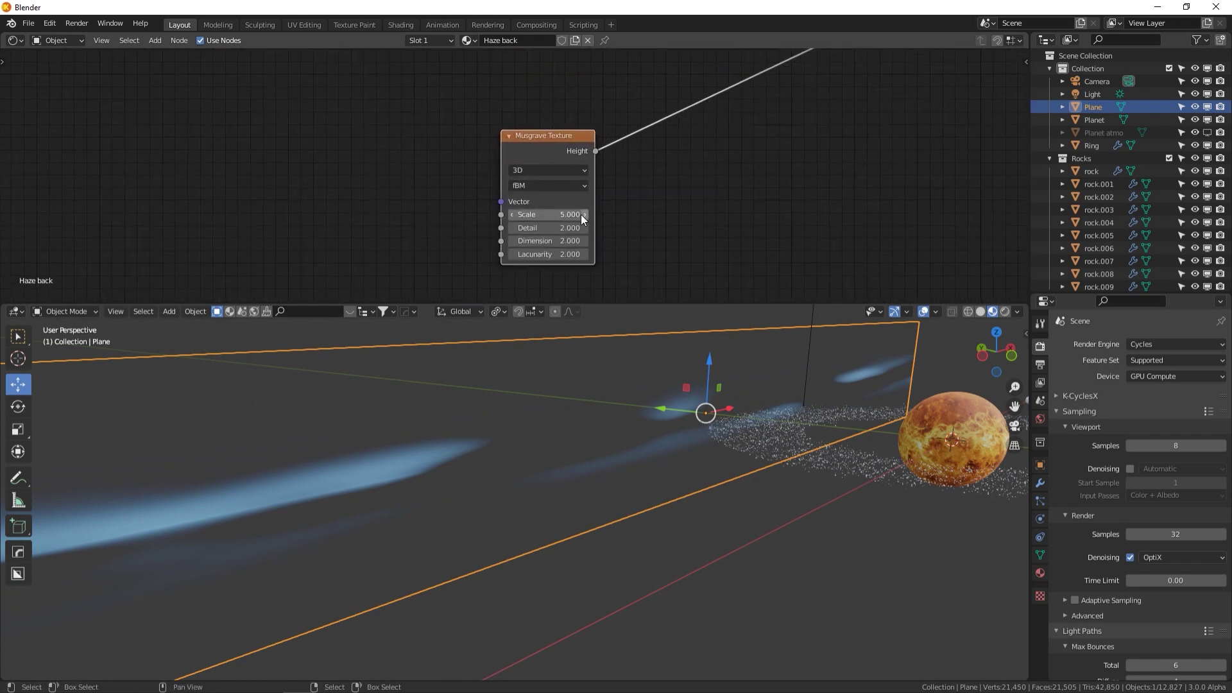
left_click(564, 213)
type(".1")
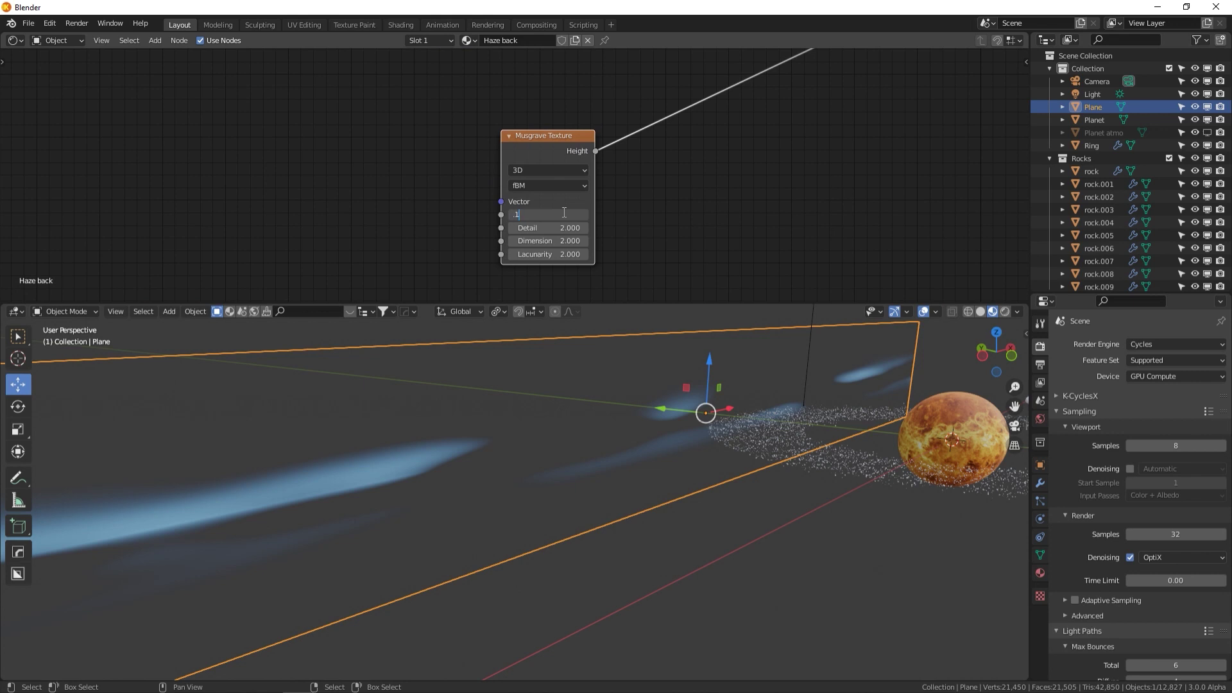
key("Tab")
type("16")
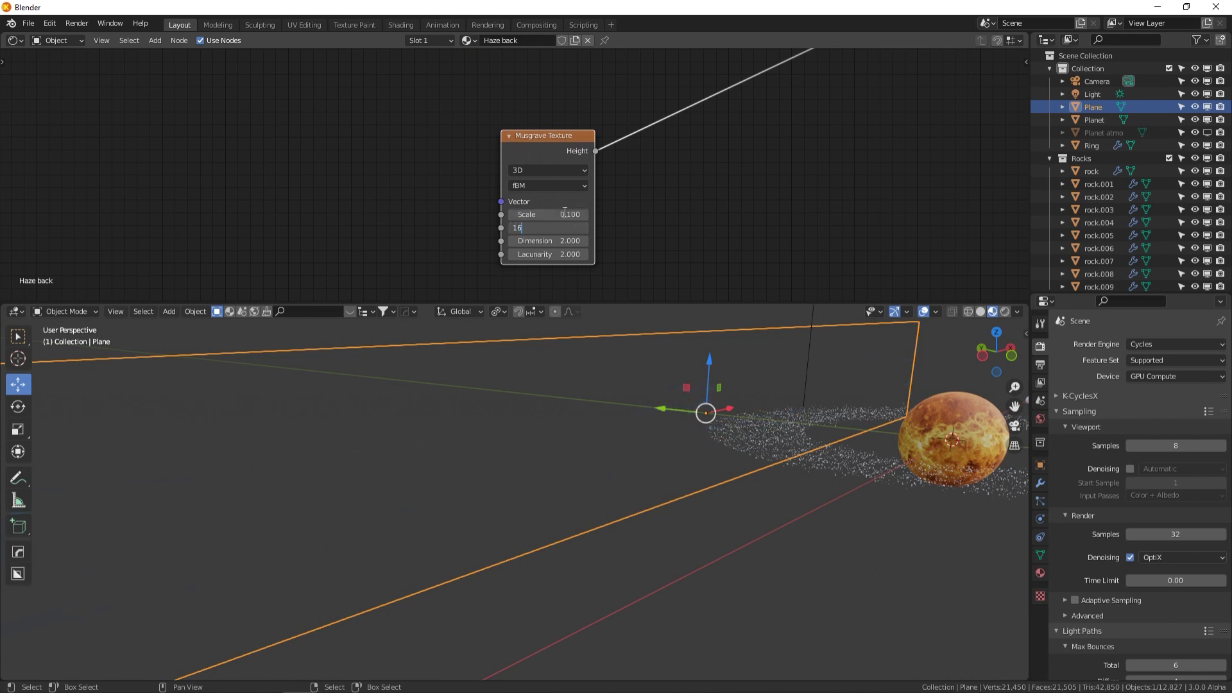
key("Tab")
type(".2")
key("Tab")
type("2.0")
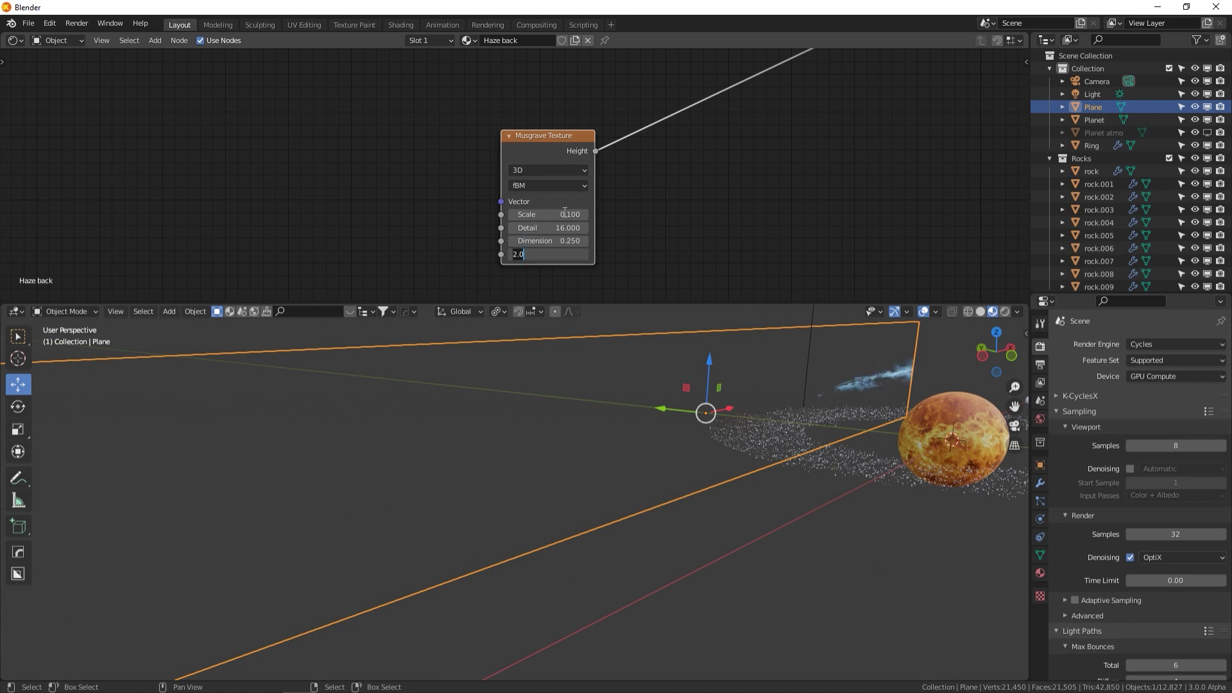
type("2.")
key("Return")
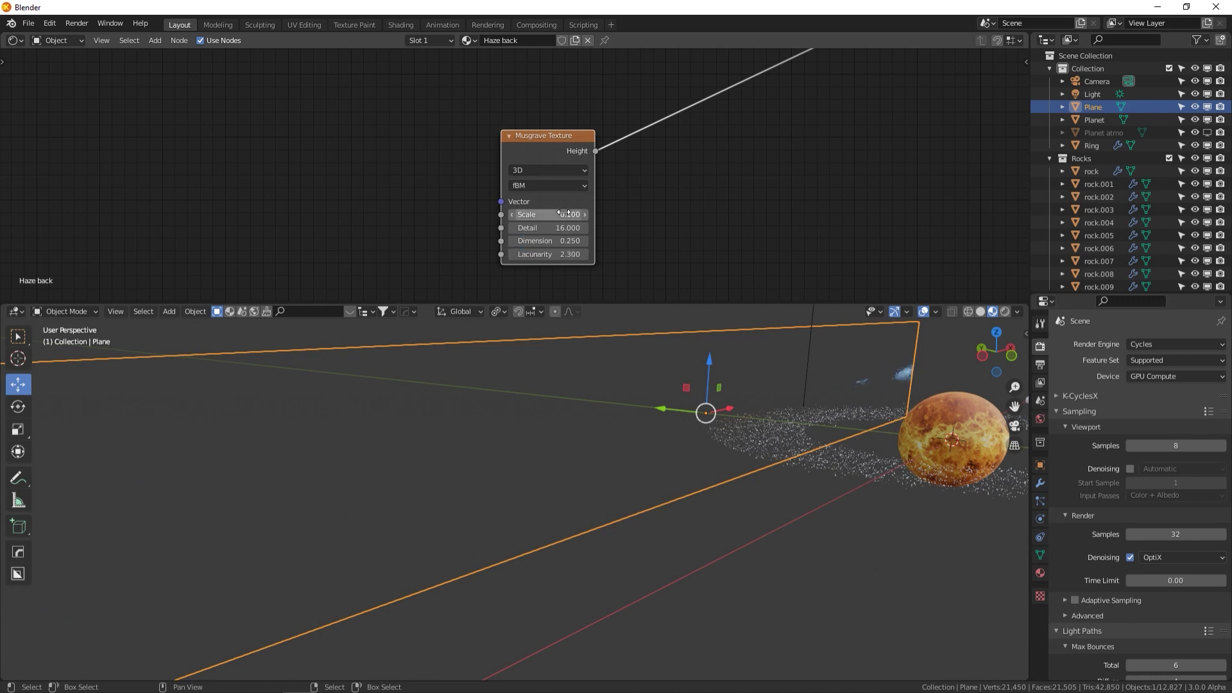
Apply the scale of the haze plane
middle_click_drag(674, 411, 769, 456)
scroll(768, 457, "down", 2)
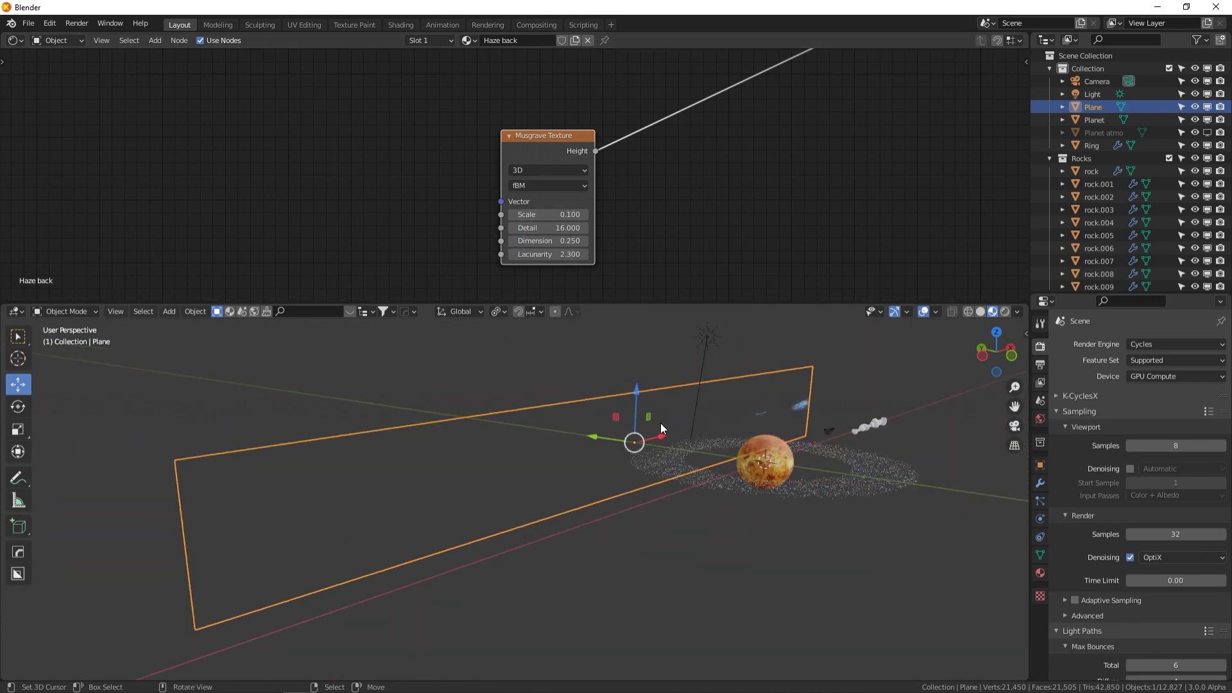
key("ctrl+a")
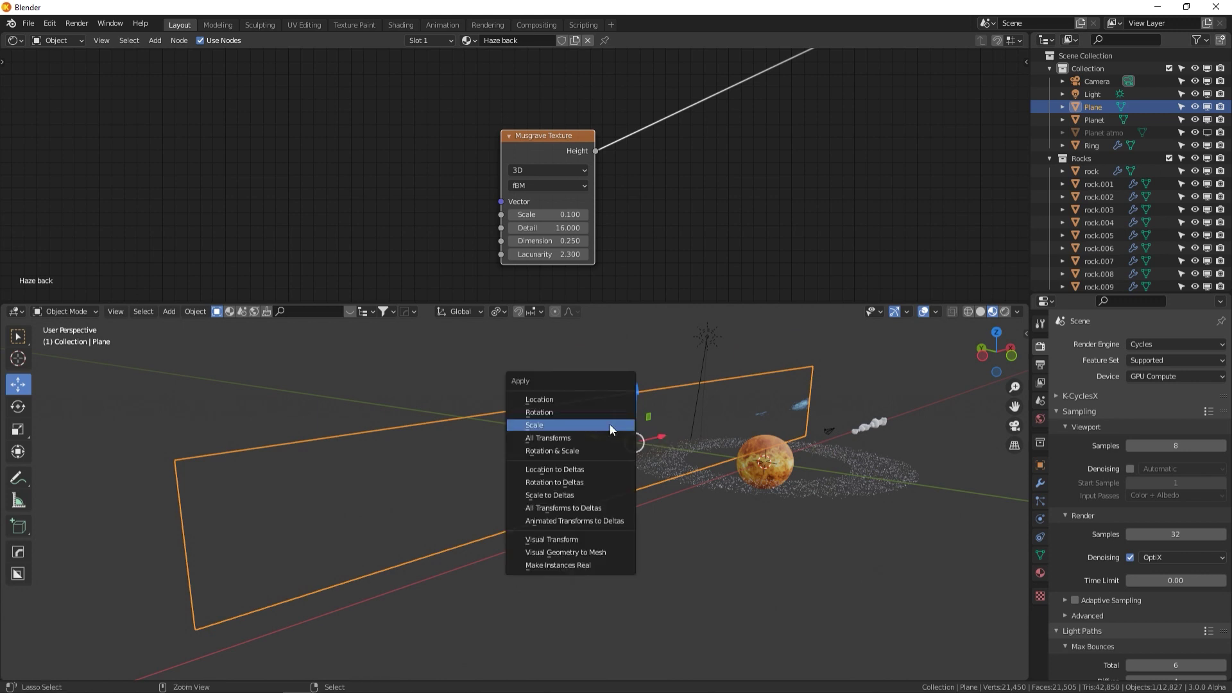
left_click(609, 425)
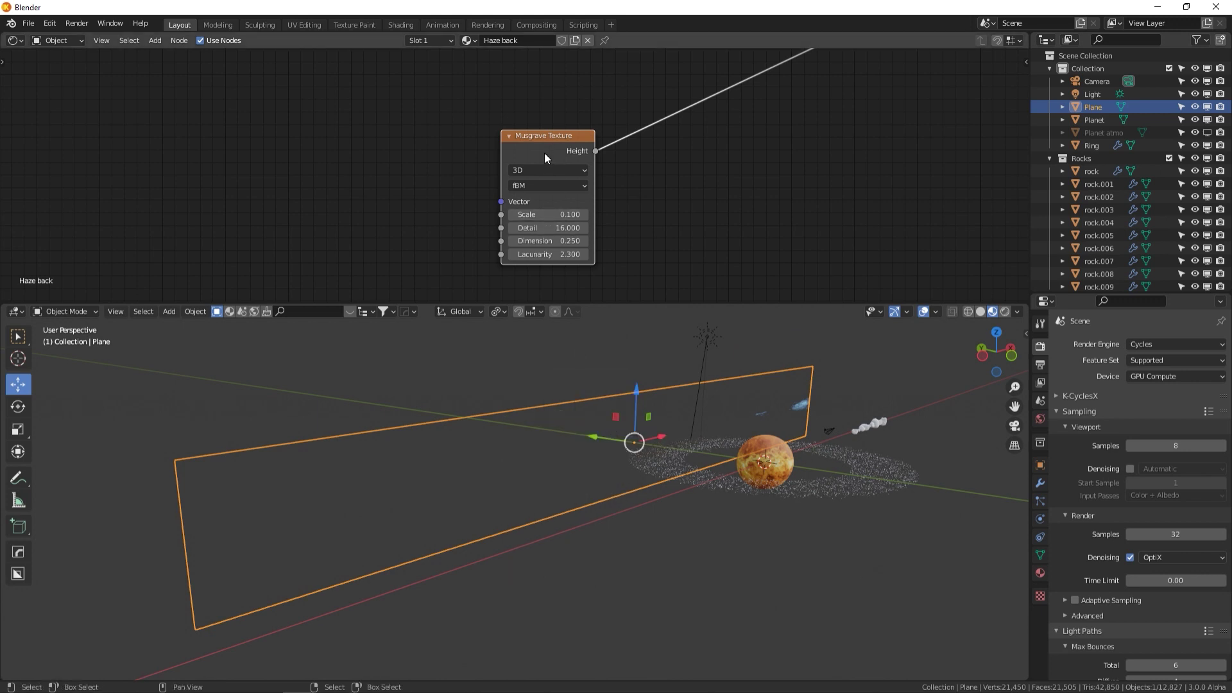
Add Texture Coordinate and Mapping nodes to the Musgrave Texture, and feed the Mapping's Vector from the Object coordinates
scroll(544, 154, "down", 3)
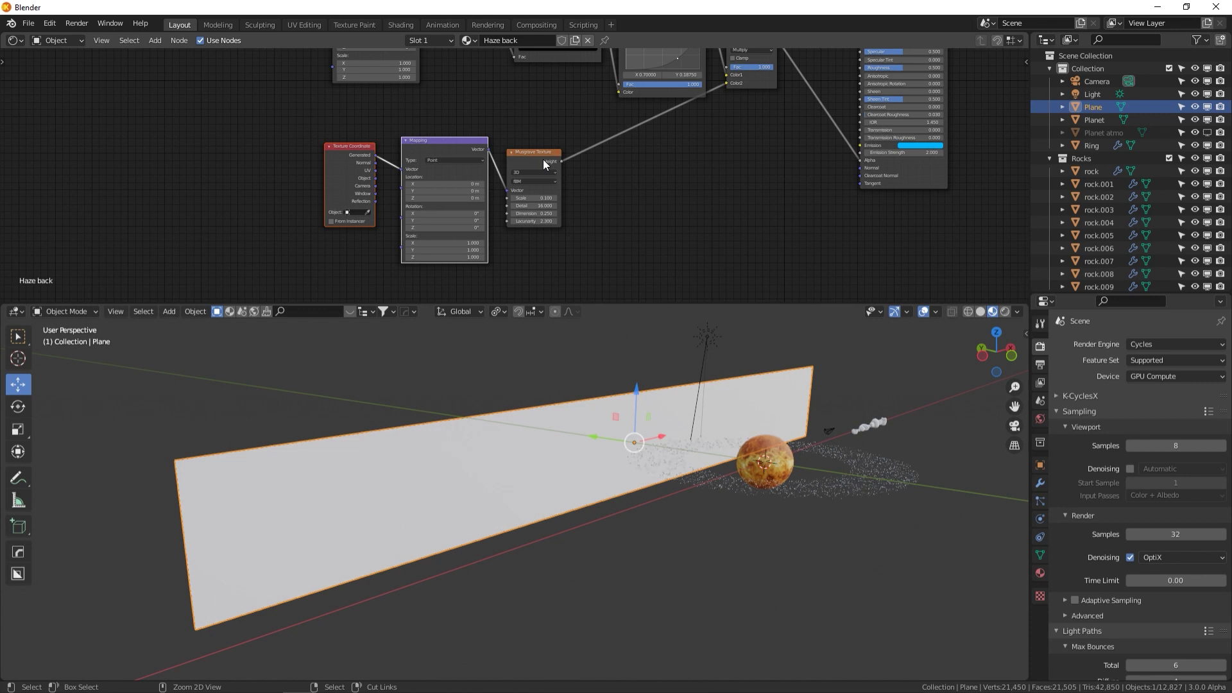
left_click_drag(375, 178, 403, 170)
middle_click_drag(686, 426, 660, 504)
scroll(600, 453, "up", 5)
scroll(673, 500, "up", 3)
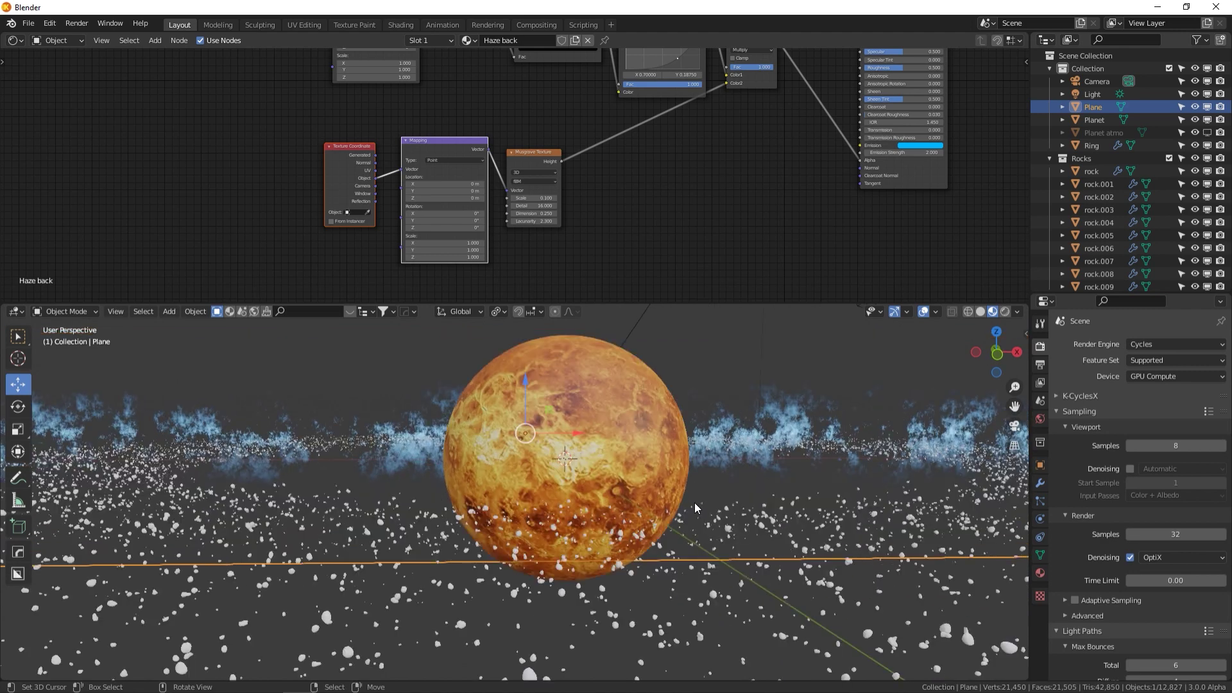
Collapse the Rocks collection in the scene's object list
left_click(1048, 159)
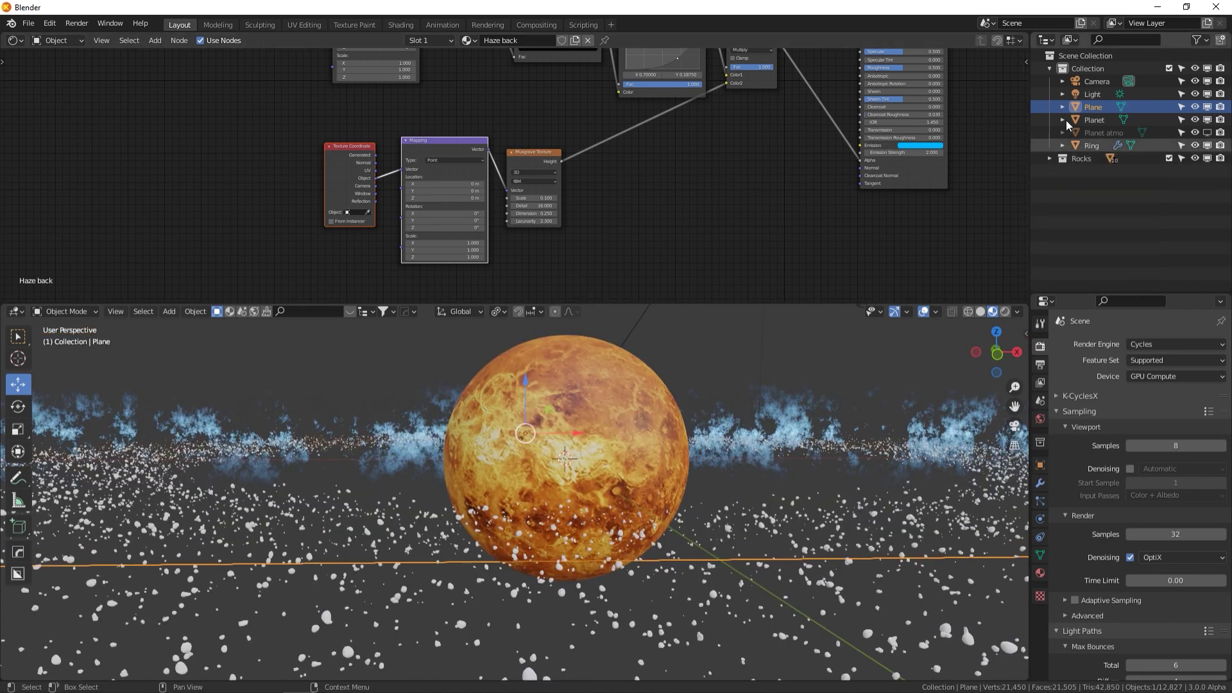
Select the camera, check its current view of the planet, and enlarge the 3D viewport at the node editor's expense
left_click(1088, 82)
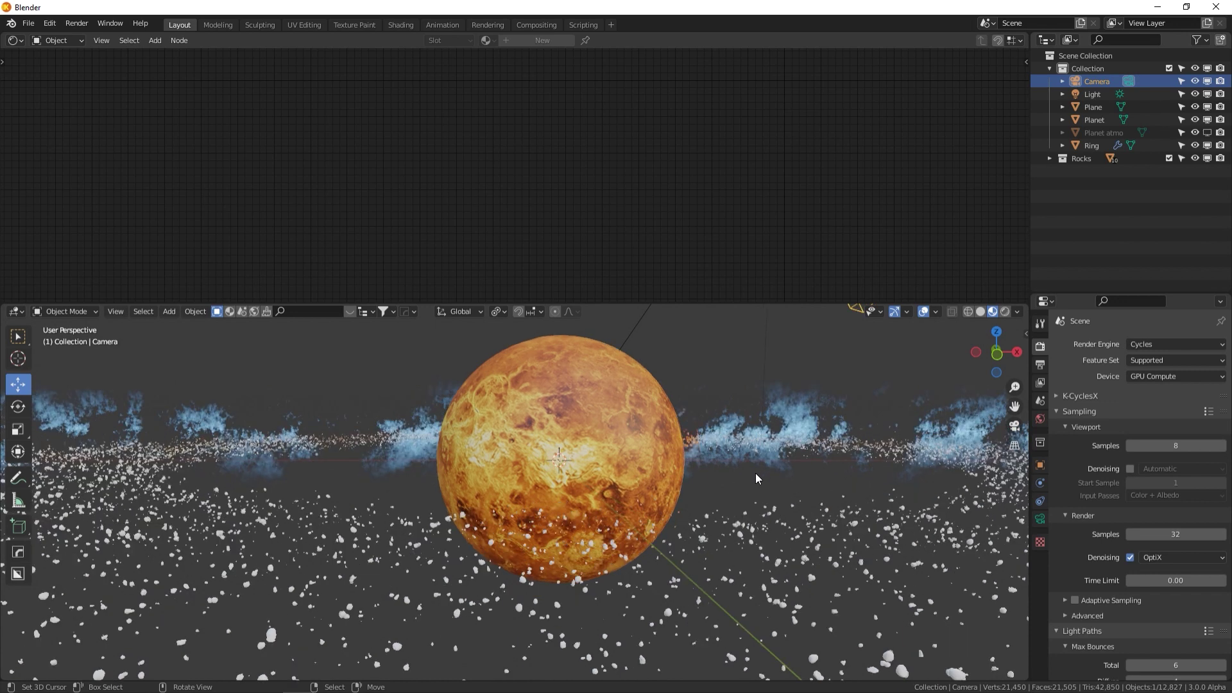
key("KP_0")
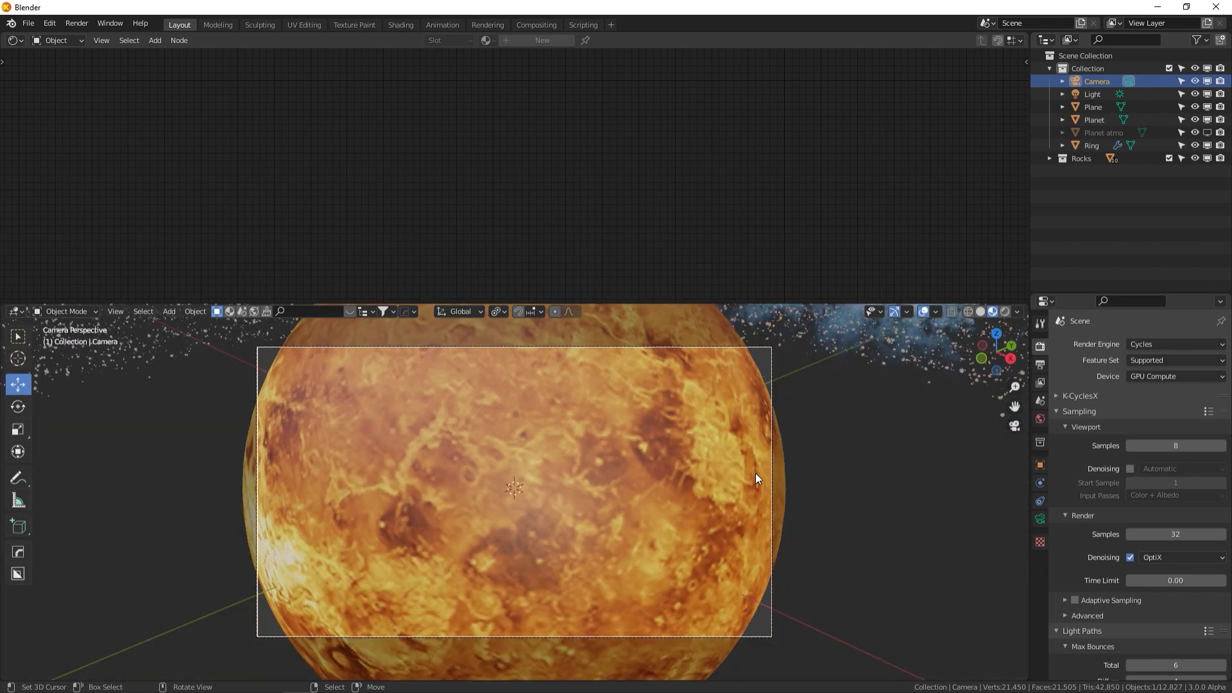
key("KP_0")
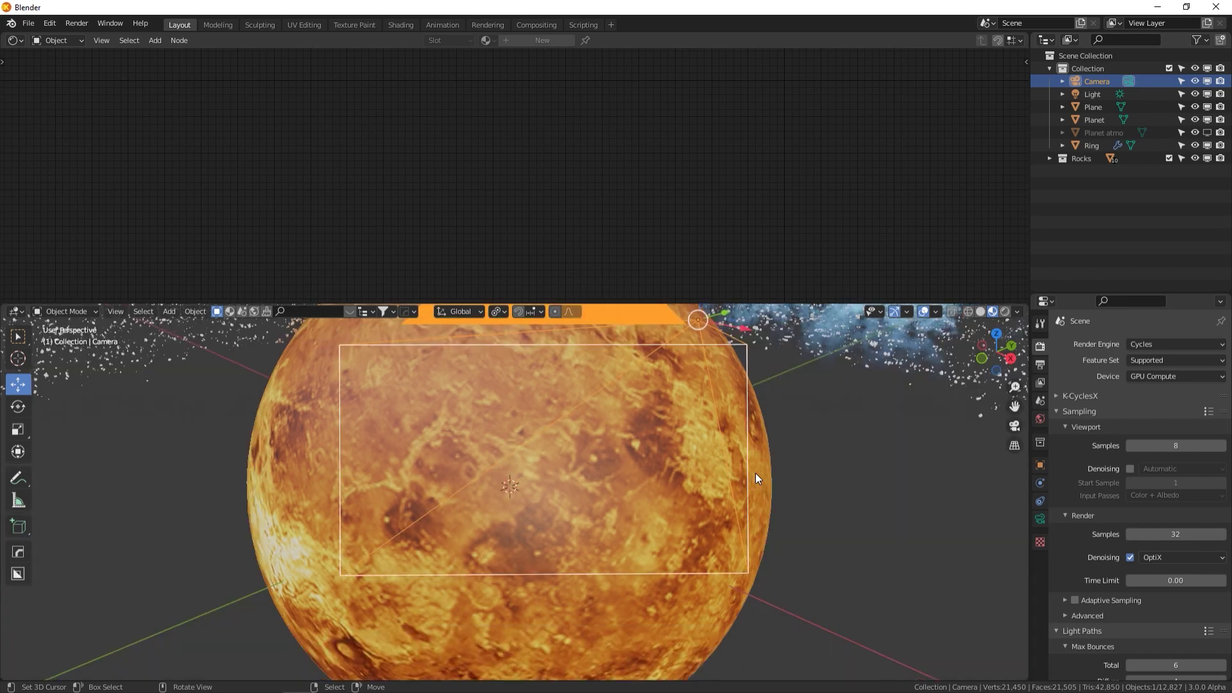
middle_click_drag(743, 483, 704, 357)
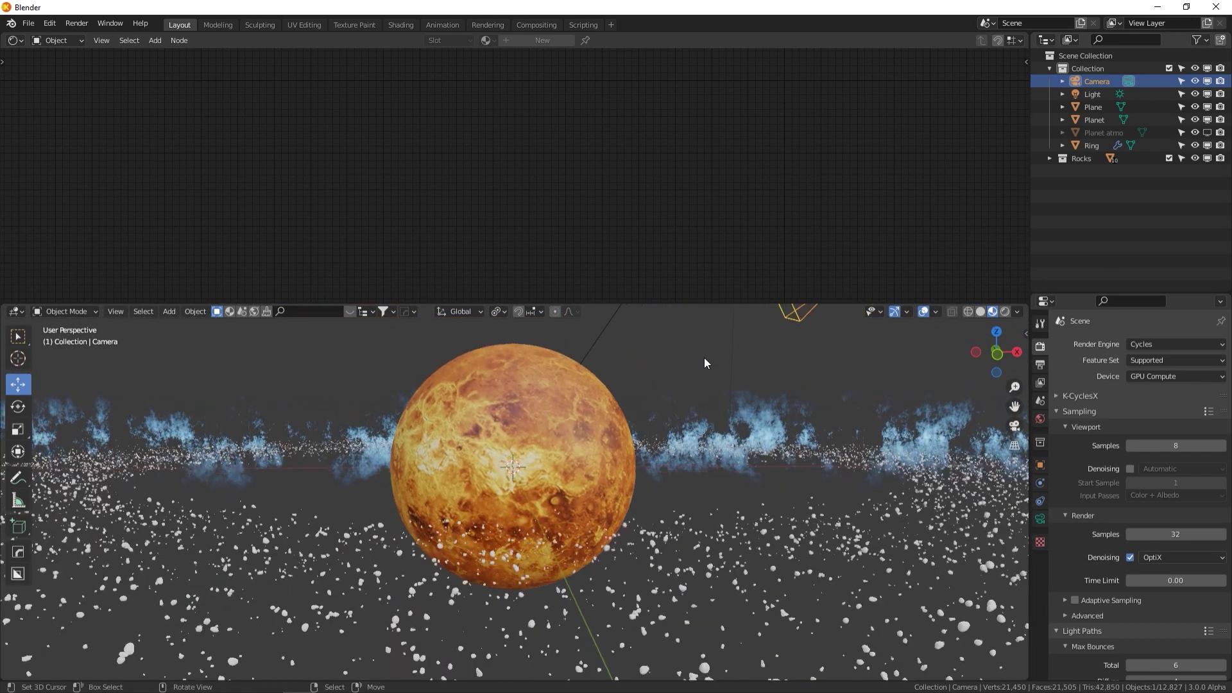
left_click_drag(710, 304, 706, 102)
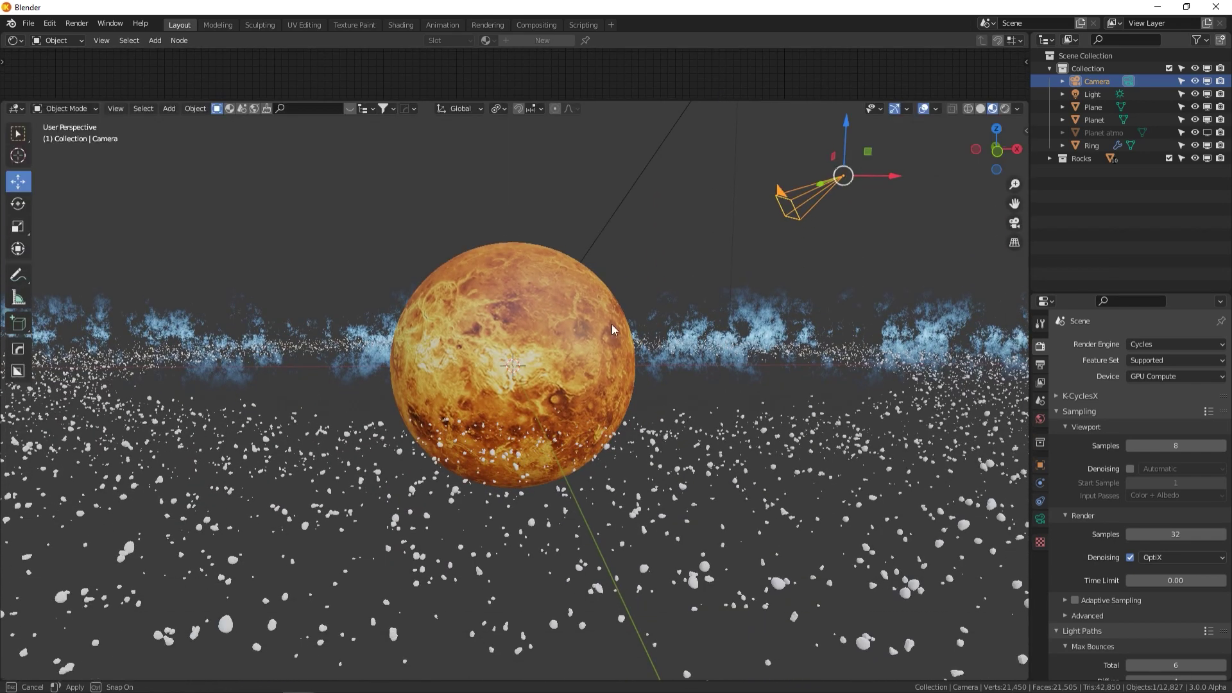
Align the camera to a close, nearly level view of the planet with the rock ring seen almost edge-on
key("KP_8")
key("KP_8")
key("KP_8")
key("KP_8")
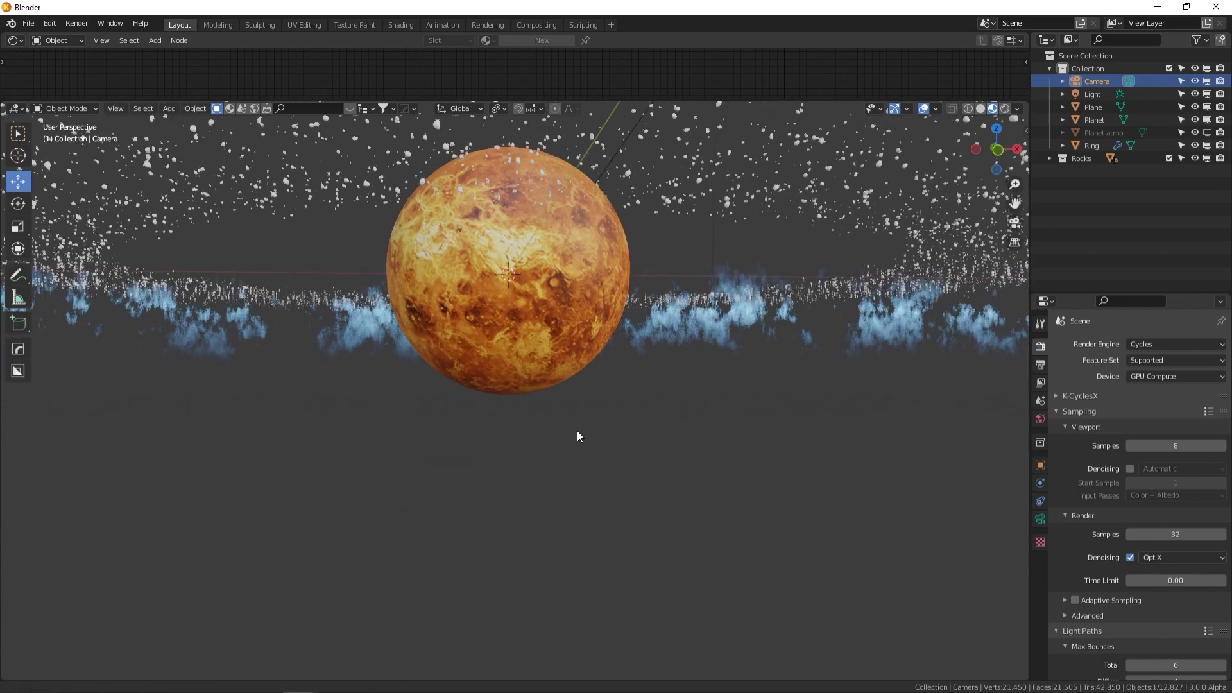
key("KP_8")
key("KP_8")
key("KP_8")
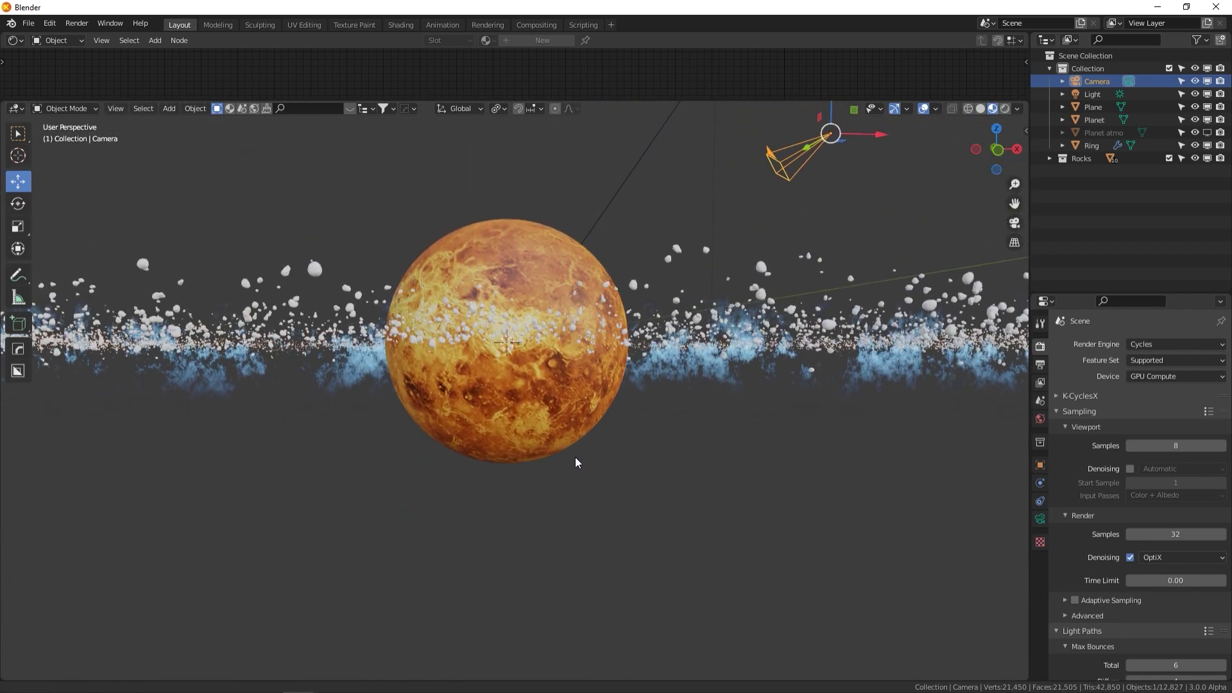
mouse_move(576, 456)
middle_mouse_down()
mouse_move(603, 467)
mouse_move(575, 462)
middle_mouse_up()
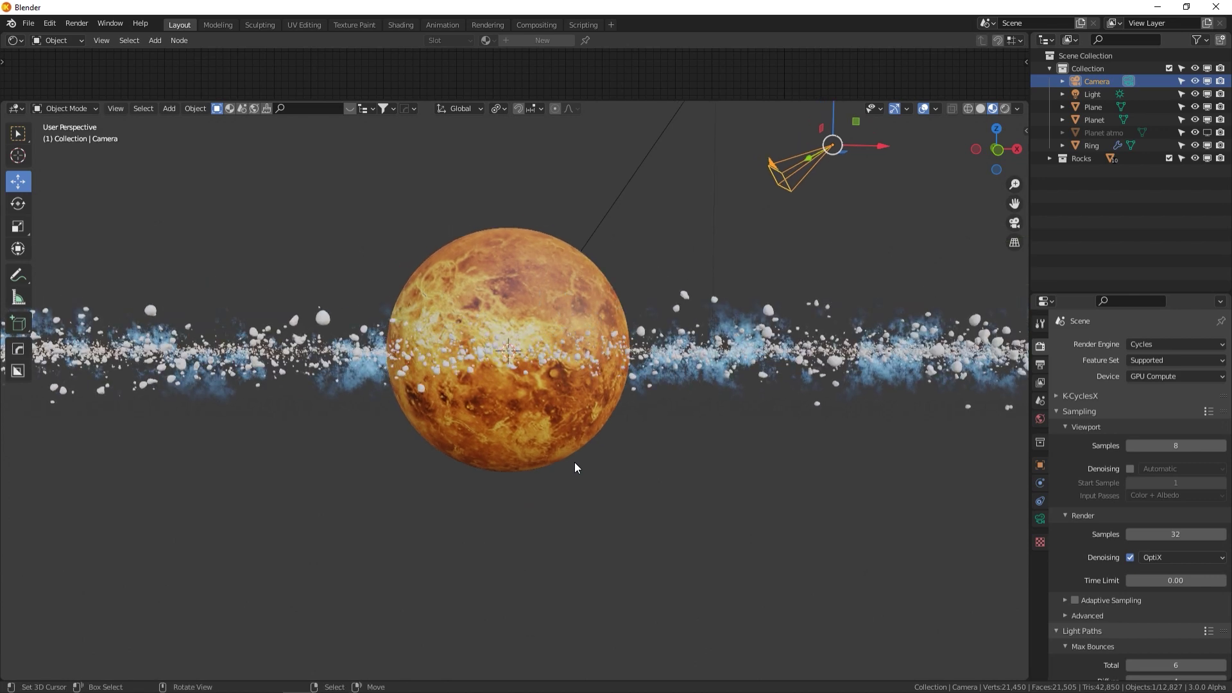
scroll(575, 462, "up", 6)
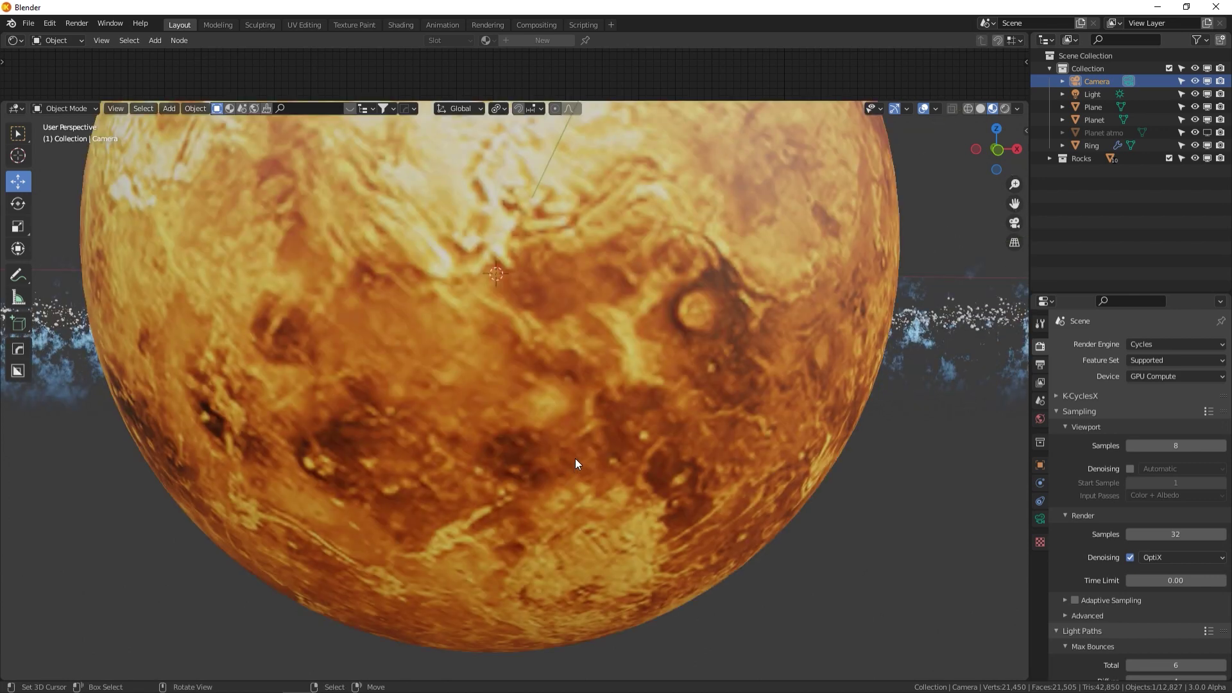
scroll(575, 459, "down", 6)
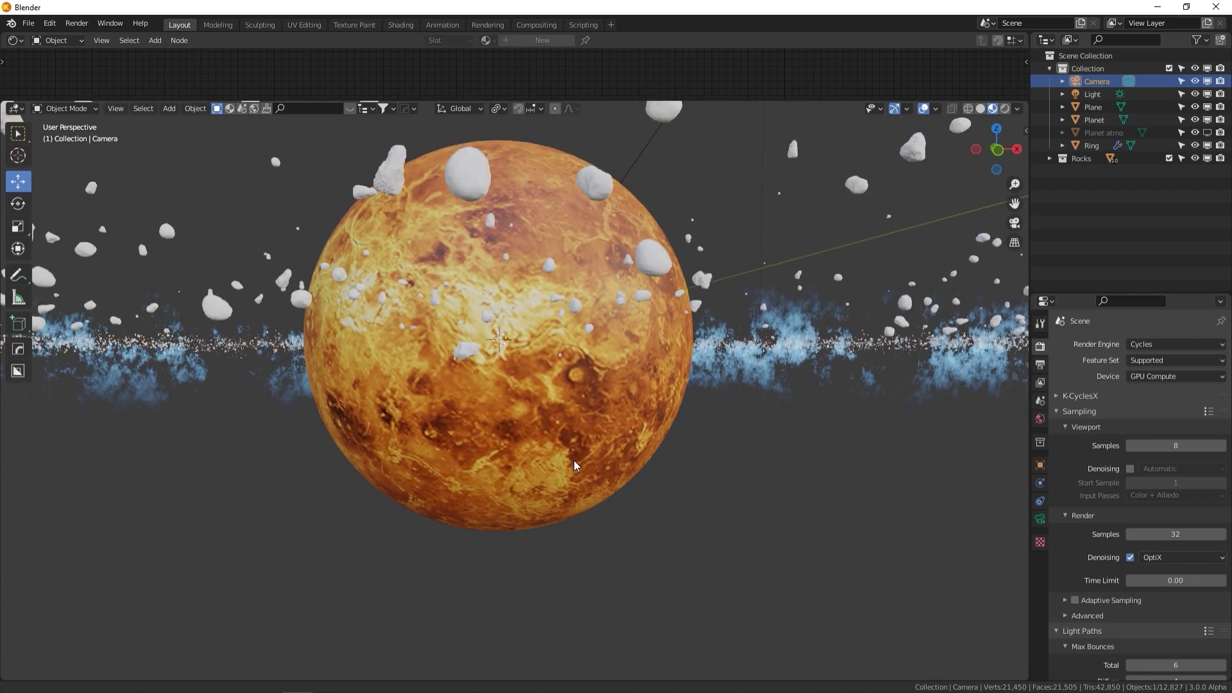
key("KP_8")
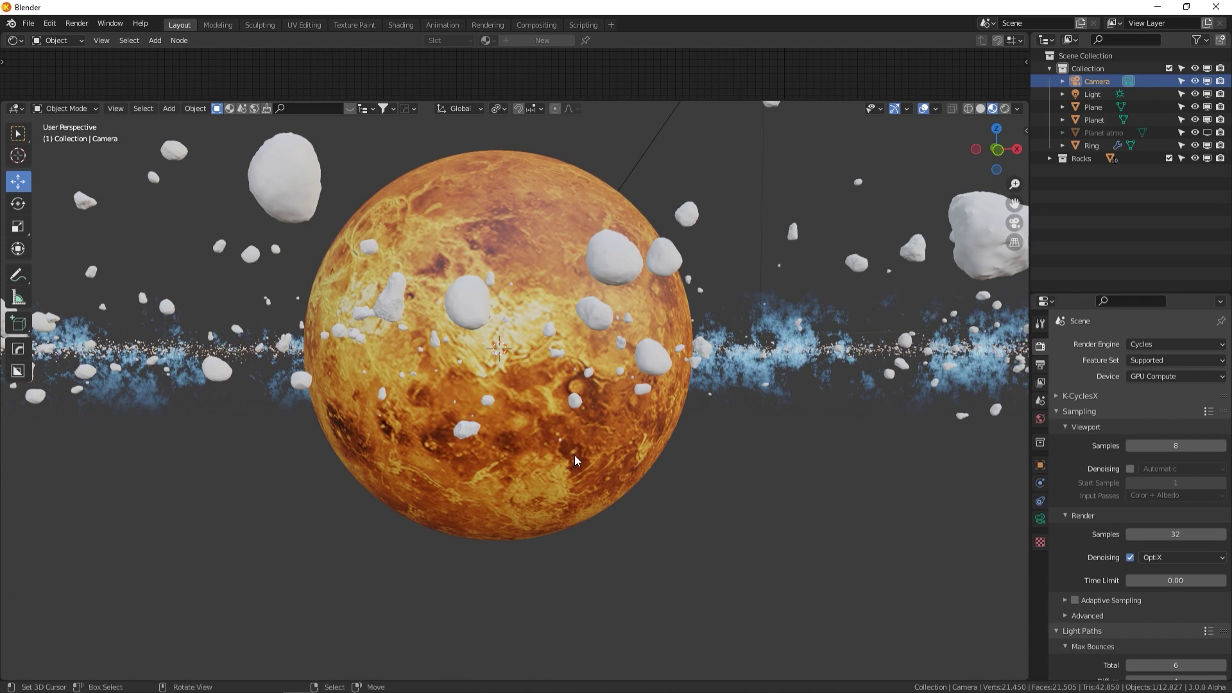
key("KP_0")
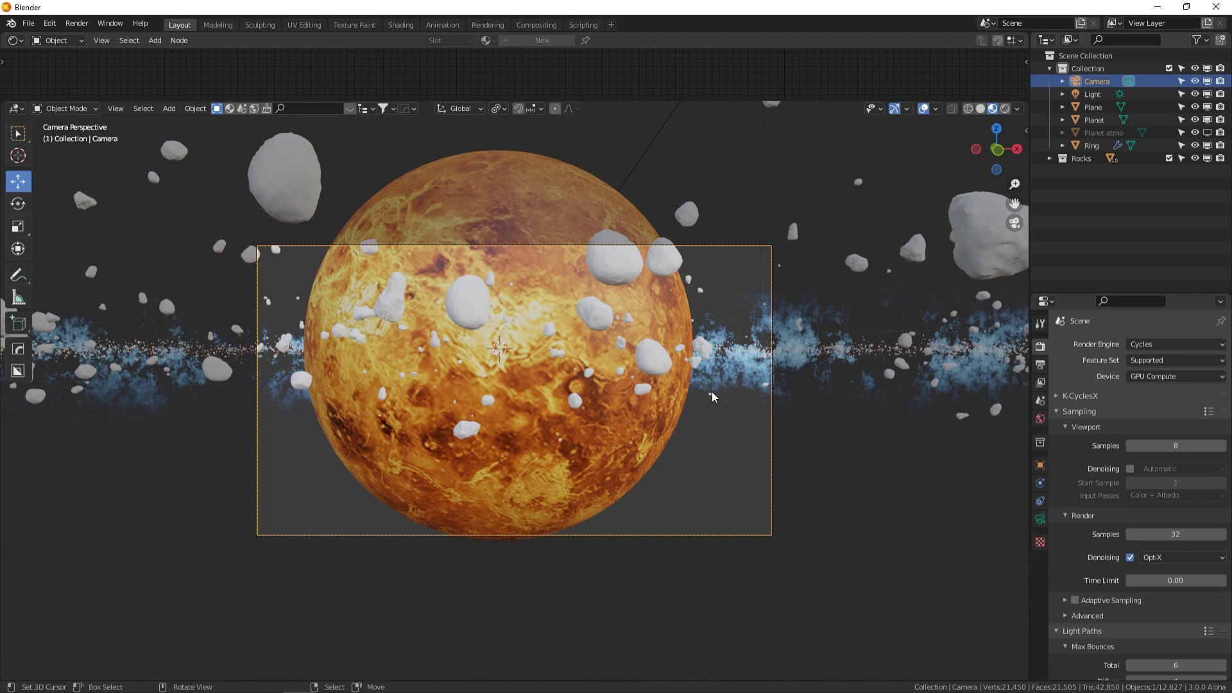
Move the camera back from the planet along its local Z axis and roll it about -14° so the ring slants across the frame
key("g")
key("z")
key("z")
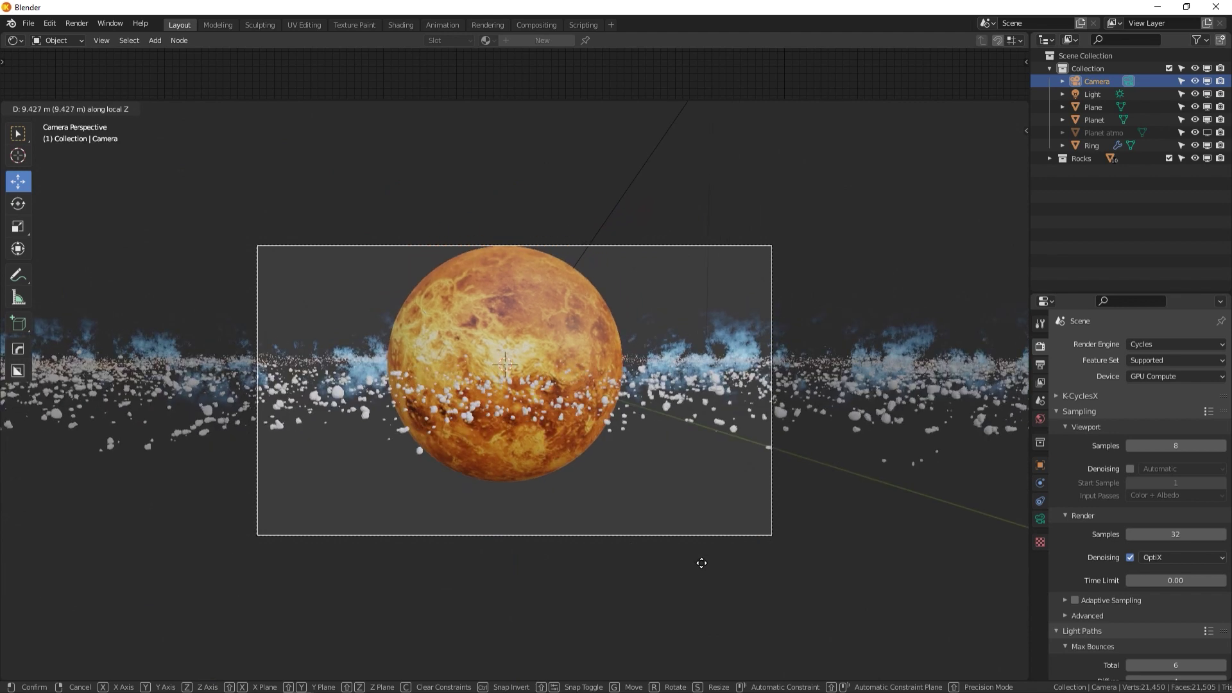
left_click(705, 530)
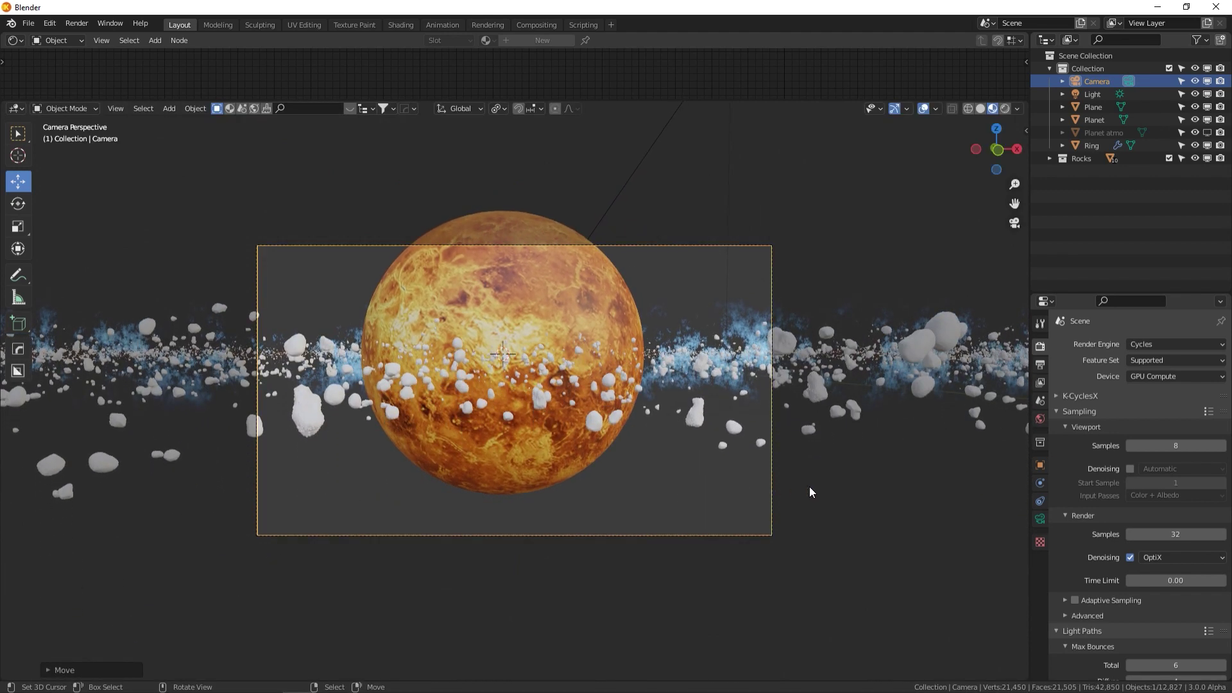
key("r")
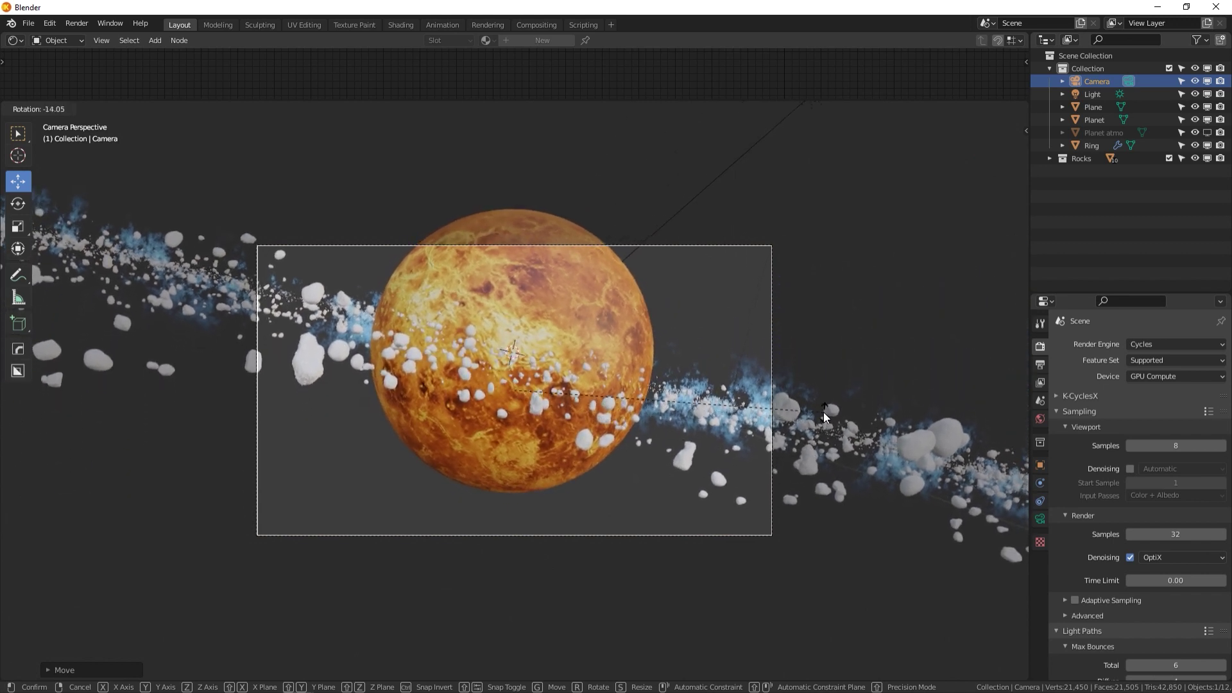
left_click(645, 358)
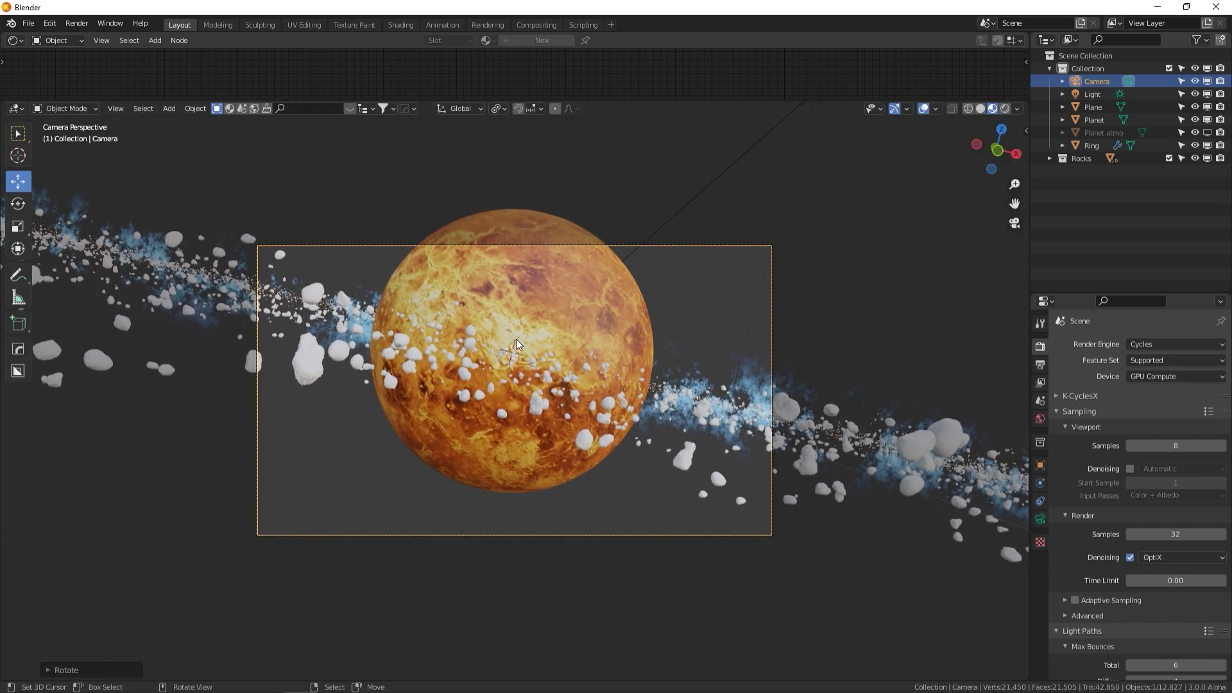
Set the transform pivot point to the 3D Cursor and orbit the camera slightly around the planet with a trackball rotation
middle_click_drag(576, 337, 591, 337)
scroll(589, 337, "down", 5)
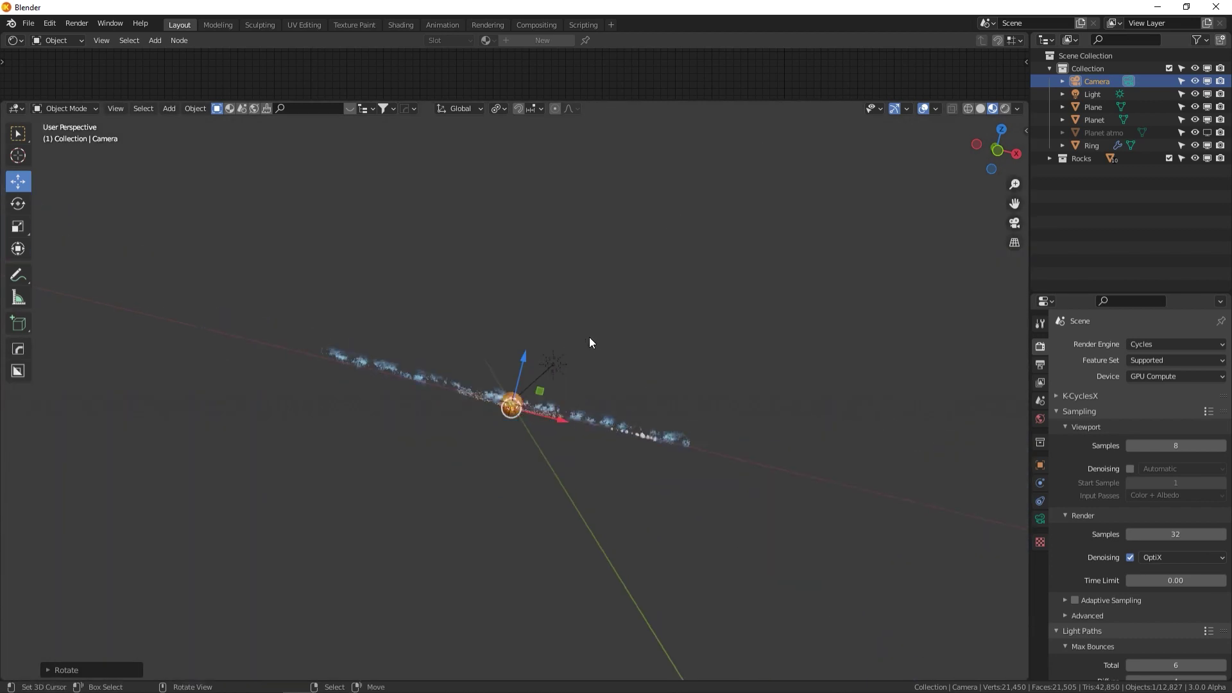
left_click(497, 109)
left_click(521, 136)
key("KP_0")
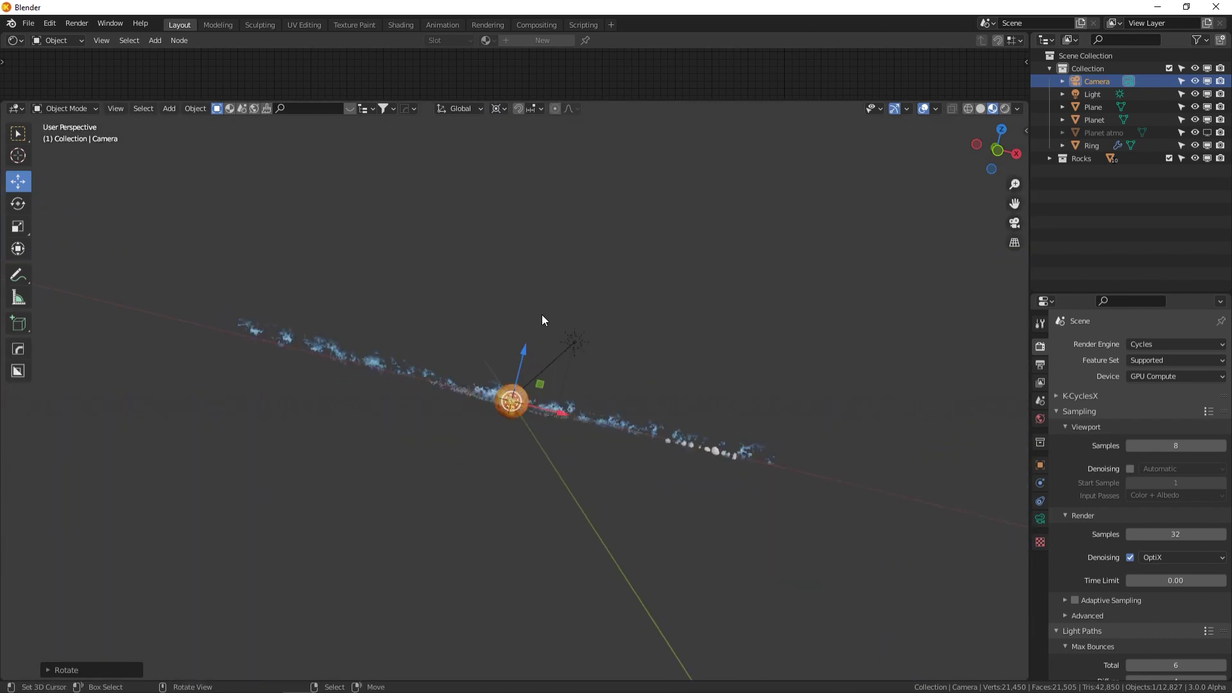
key("r")
key("r")
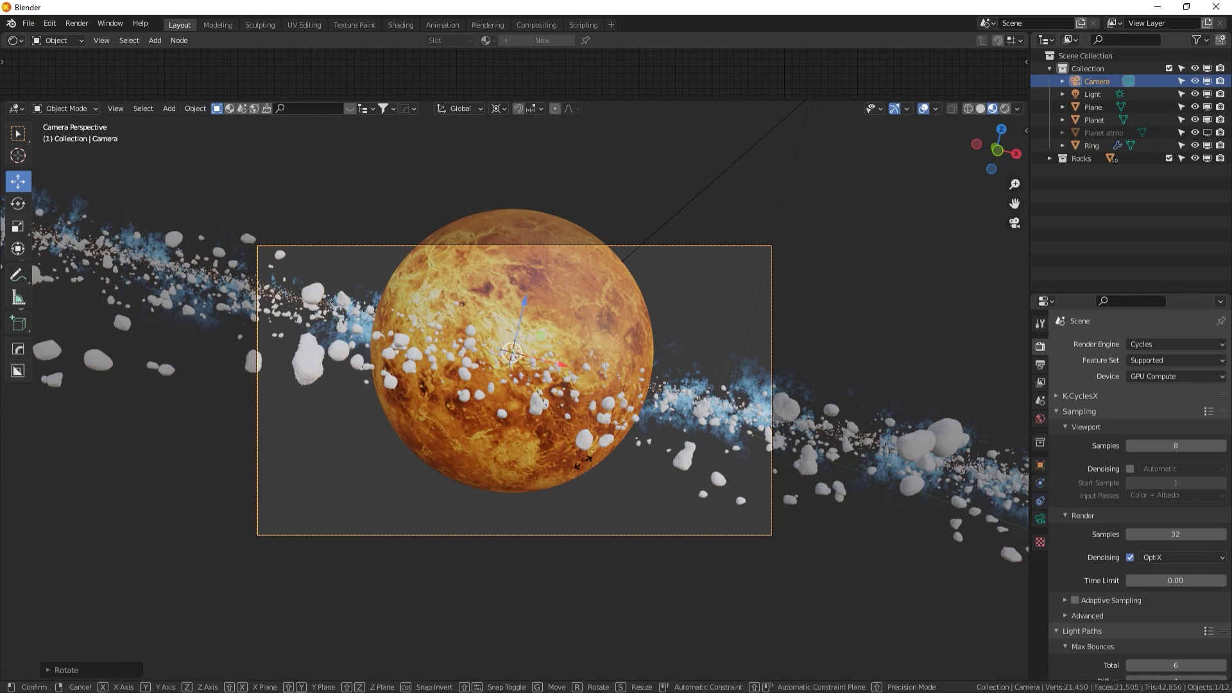
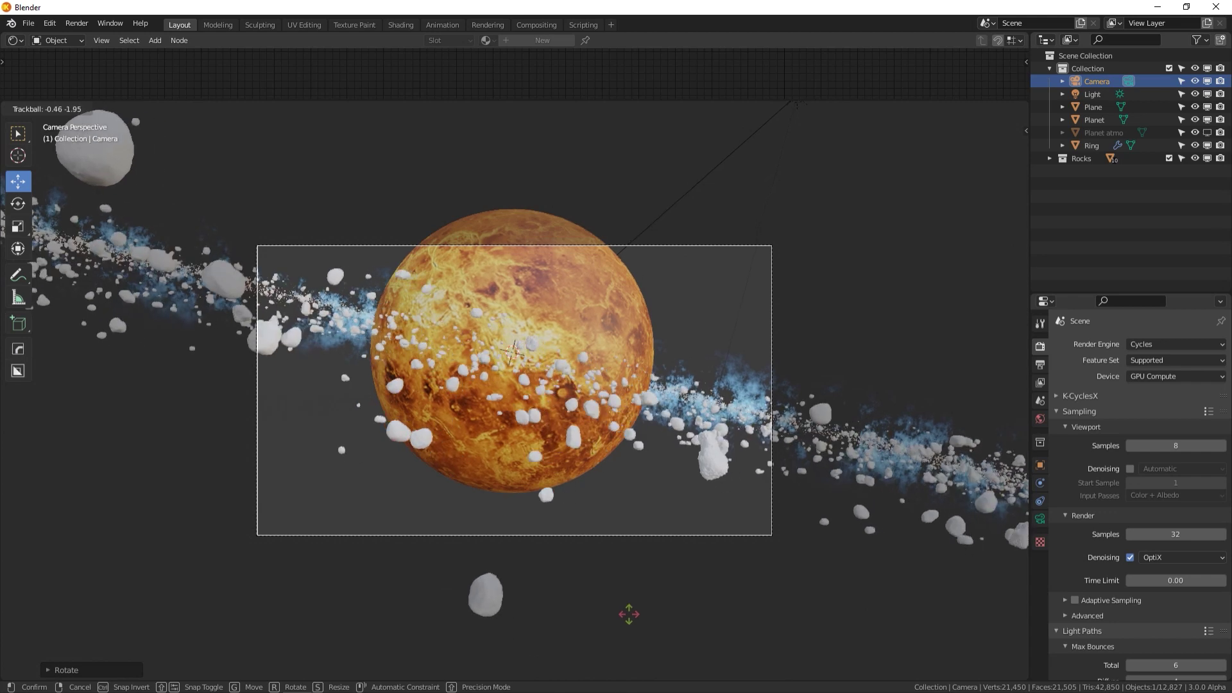
left_click(625, 616)
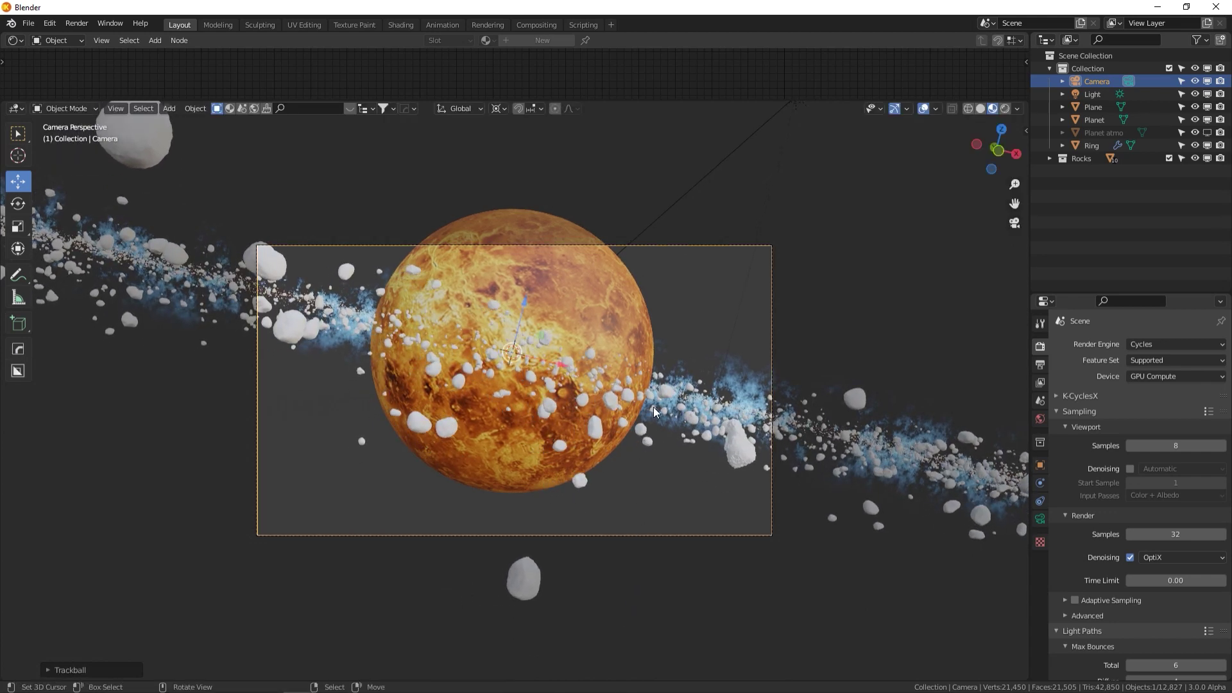
Show Planet atmo in the viewport and scale it together with Planet down to about 0.7 of their size
left_click(1091, 119)
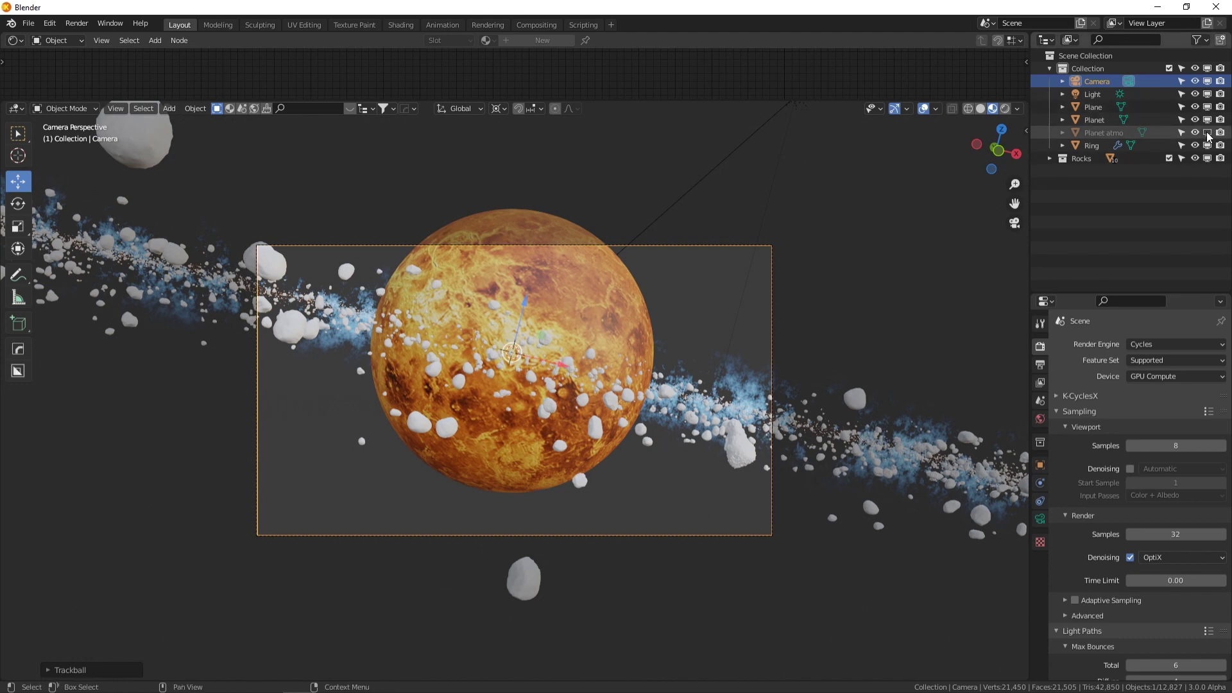
left_click(1090, 133, "shift")
key("s")
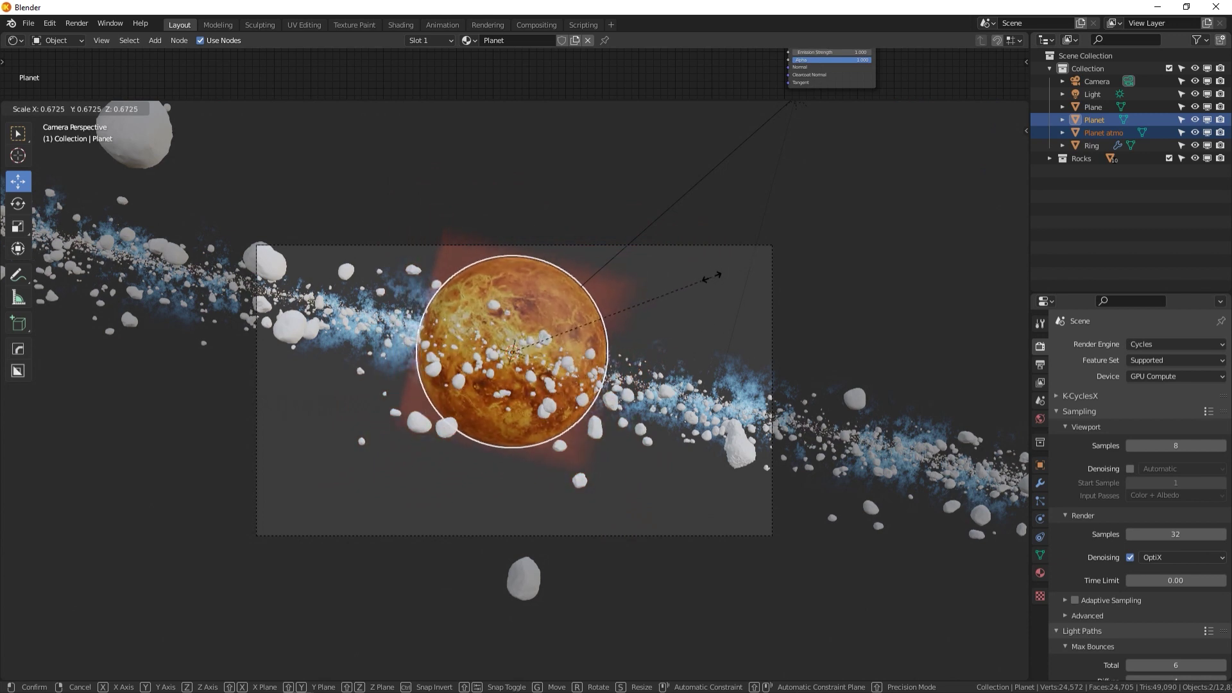
left_click(606, 292)
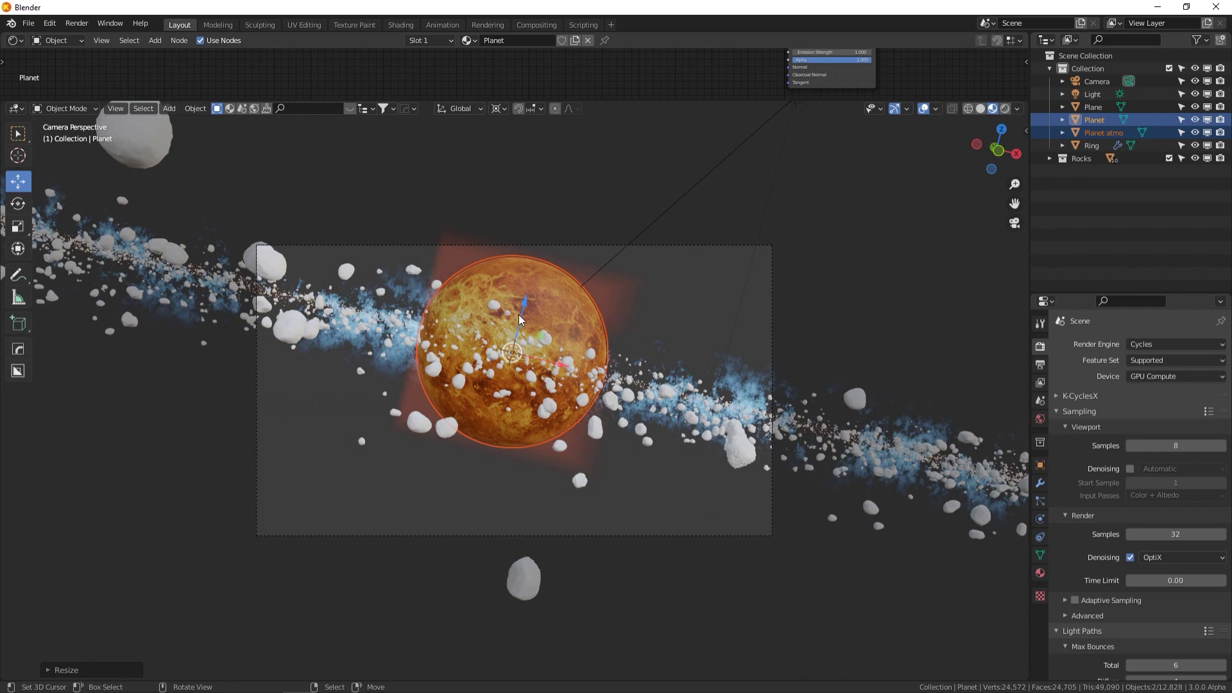
key("s")
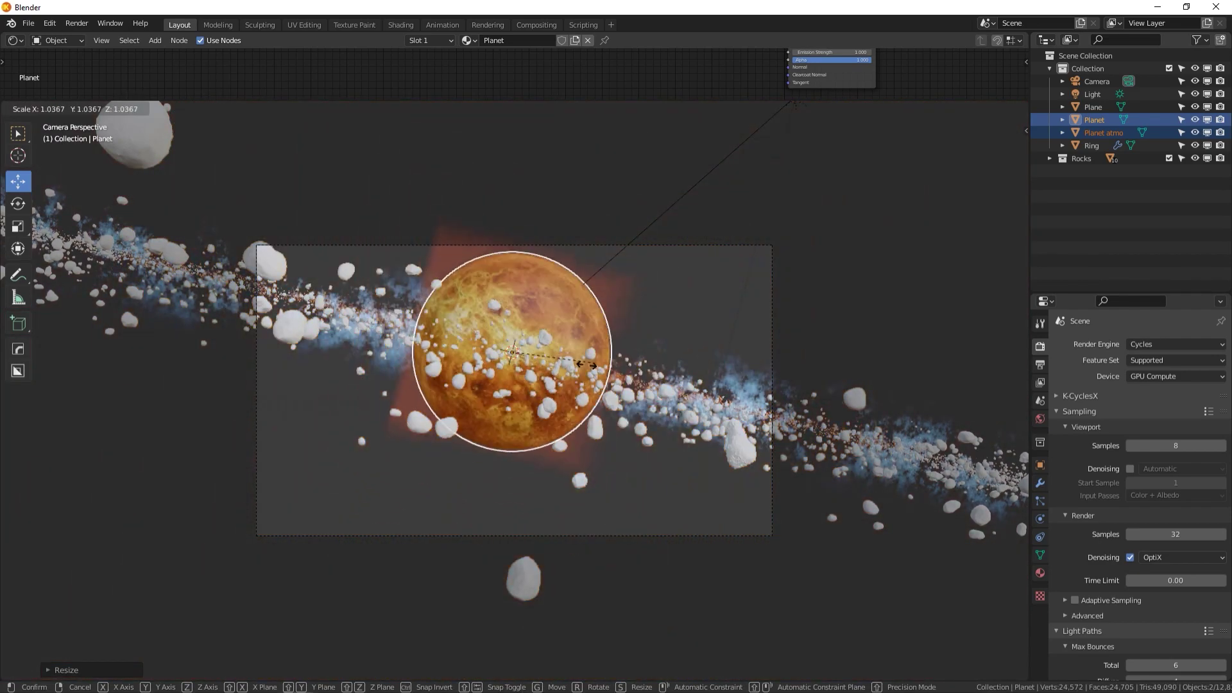
left_click(625, 360)
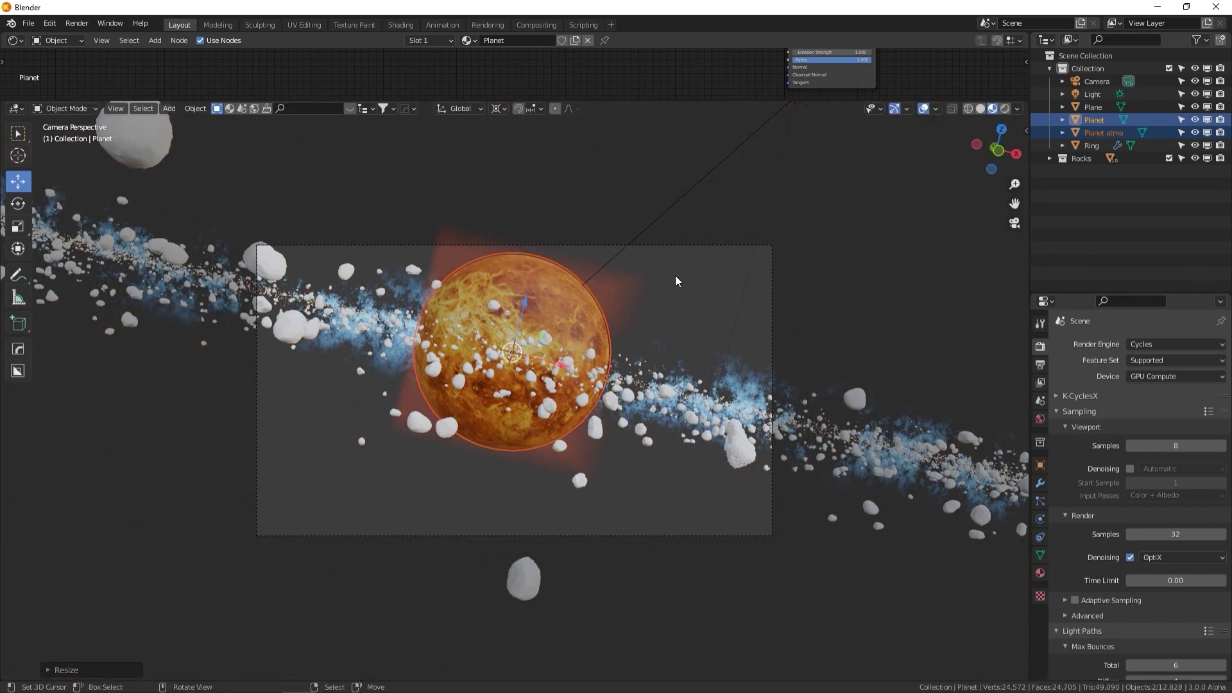
Duplicate the haze plane and move the copy about -36.34 m along global Y, in front of the planet across the ring's near side
left_click(699, 365)
middle_click_drag(619, 348, 630, 356)
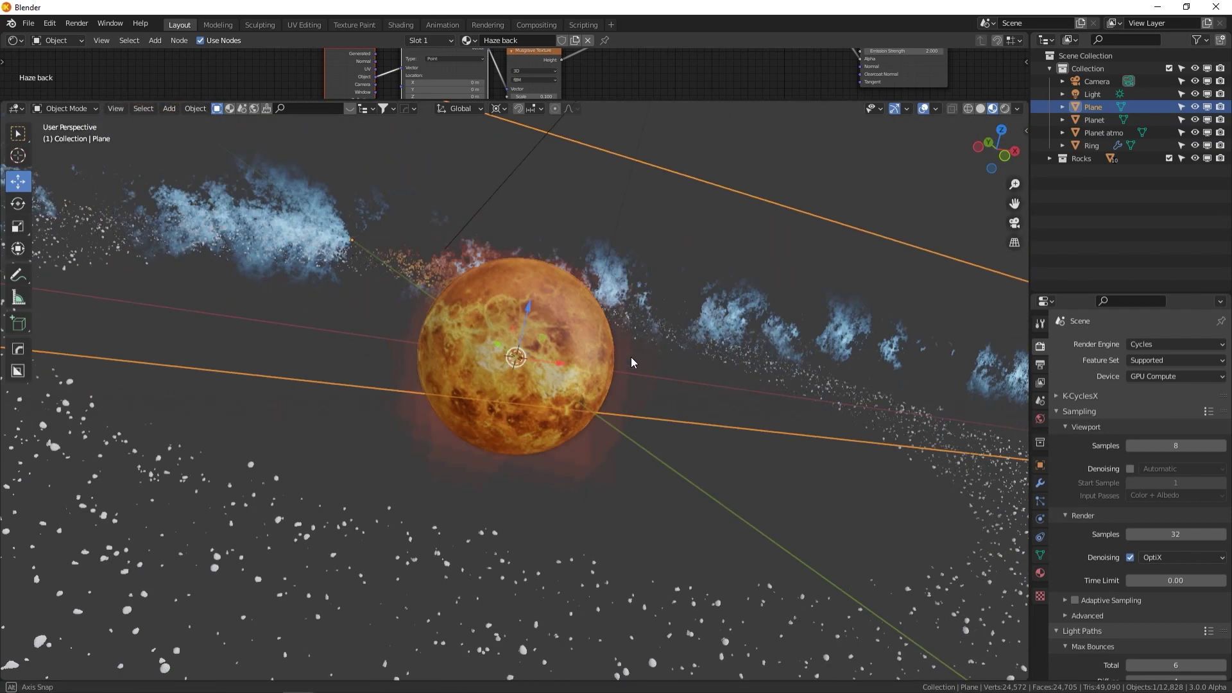
scroll(455, 260, "down", 3)
middle_click_drag(417, 259, 650, 406)
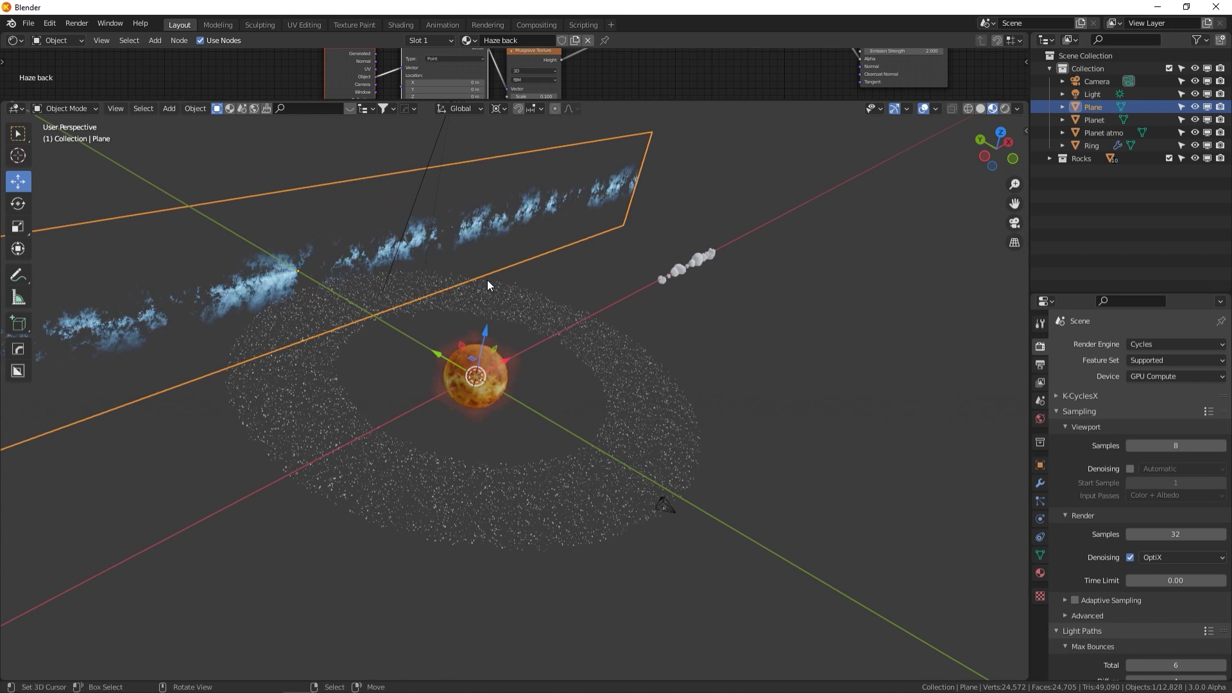
key("KP_7")
scroll(499, 300, "down", 4)
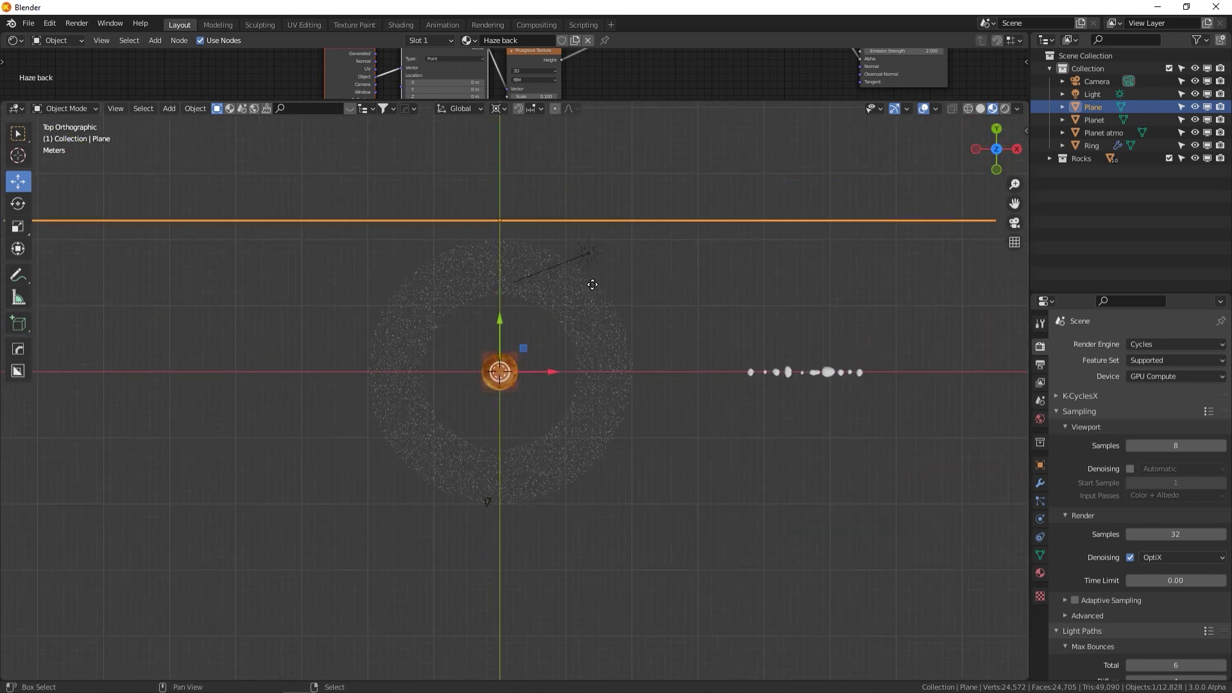
key("shift+d")
key("y")
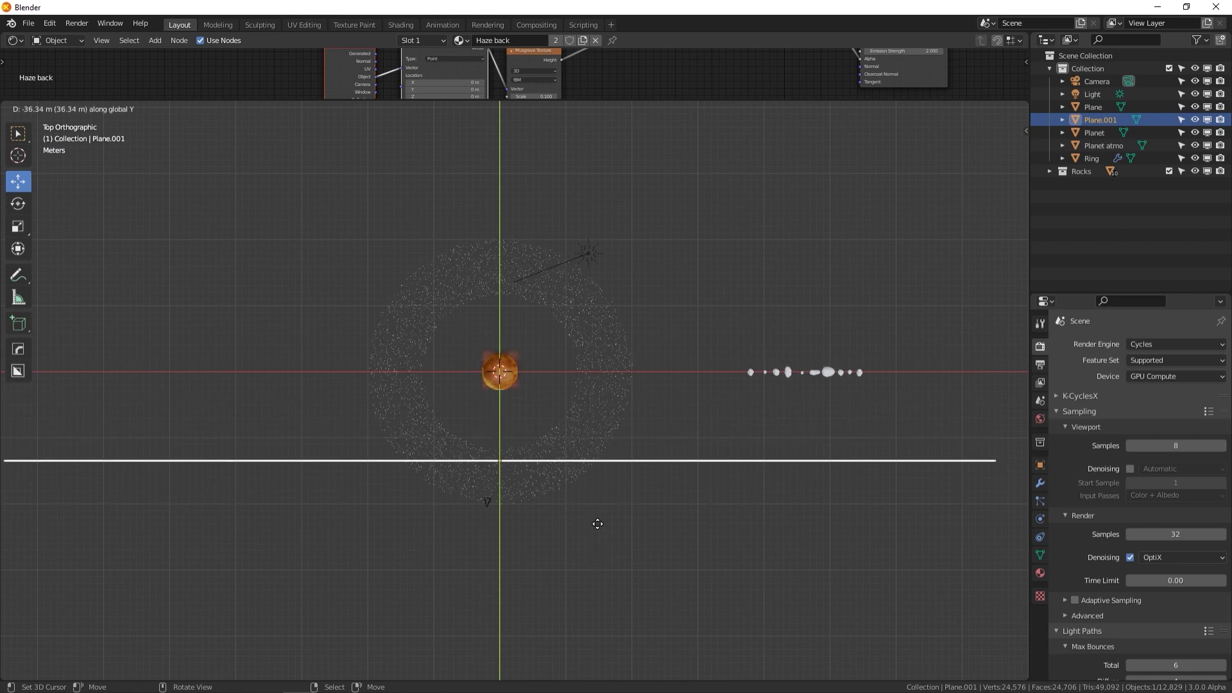
left_click(596, 522)
middle_click_drag(549, 457, 601, 417)
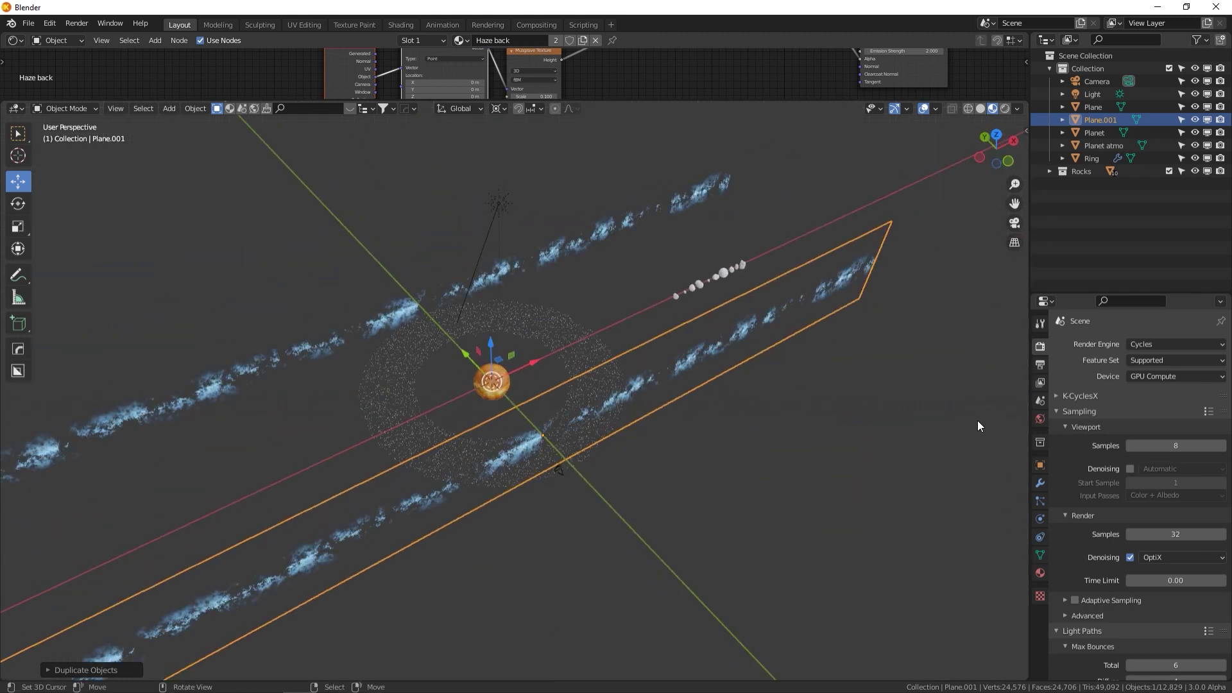
Give the duplicated plane its own copy of the haze material named "Haze front", and enlarge the node editor
left_click(1040, 572)
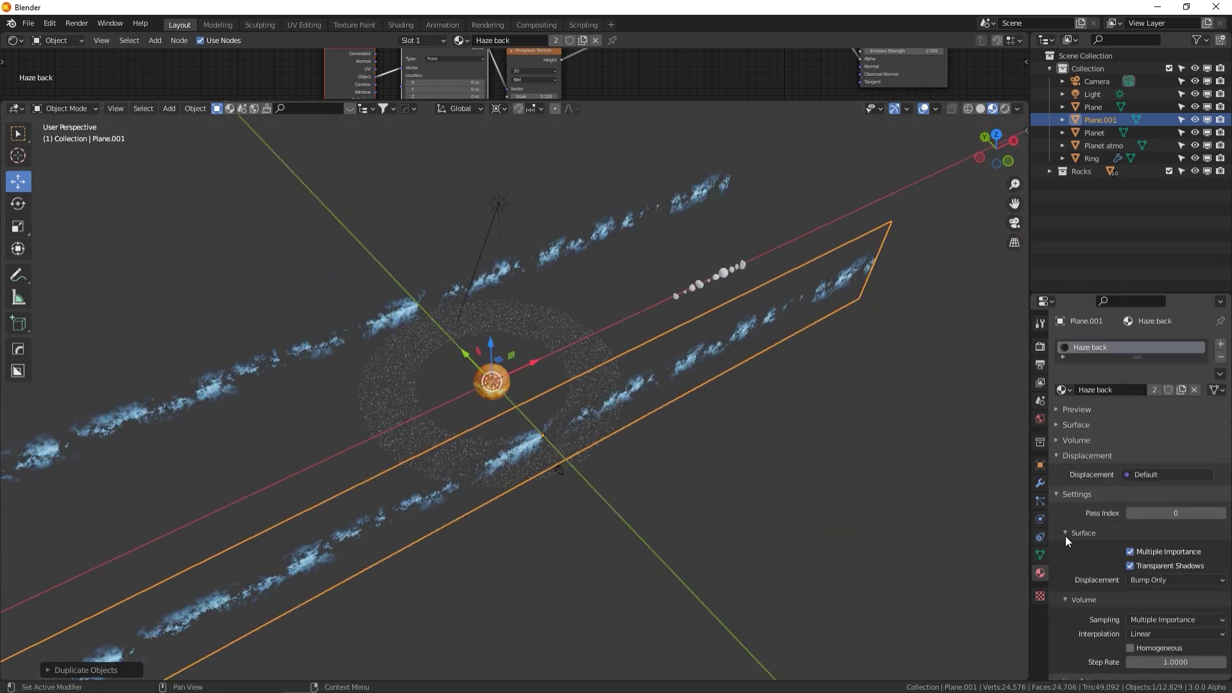
left_click(1181, 389)
left_click(1135, 390)
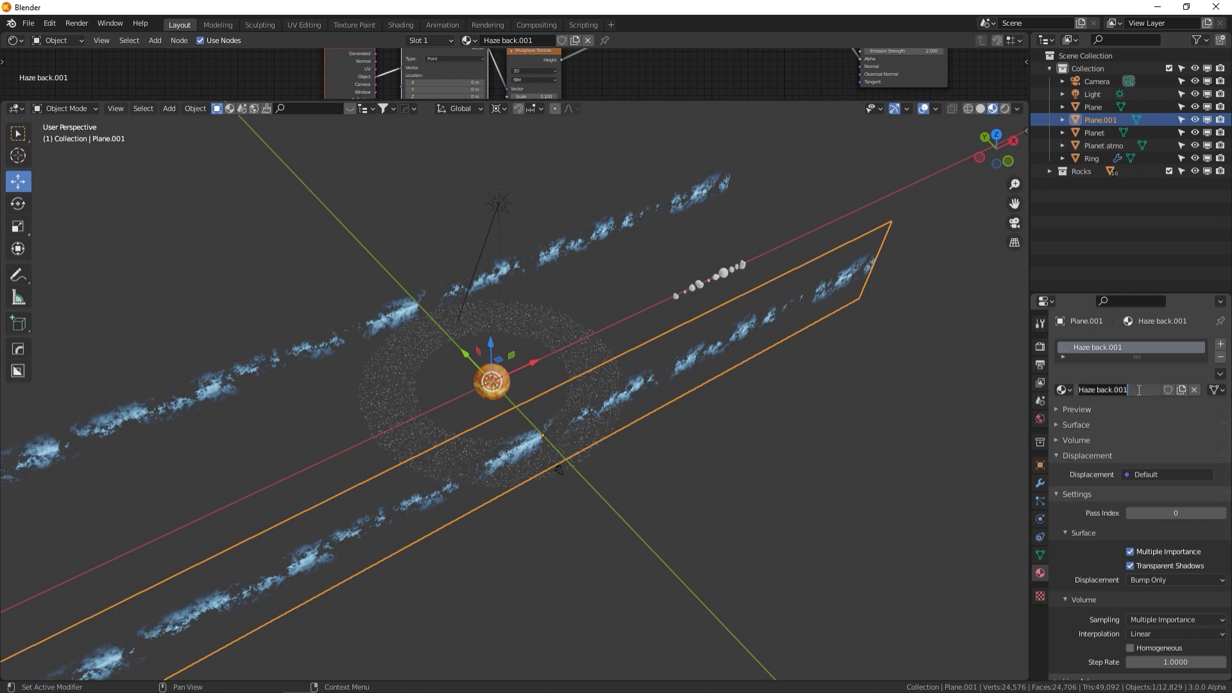
left_click(1099, 390)
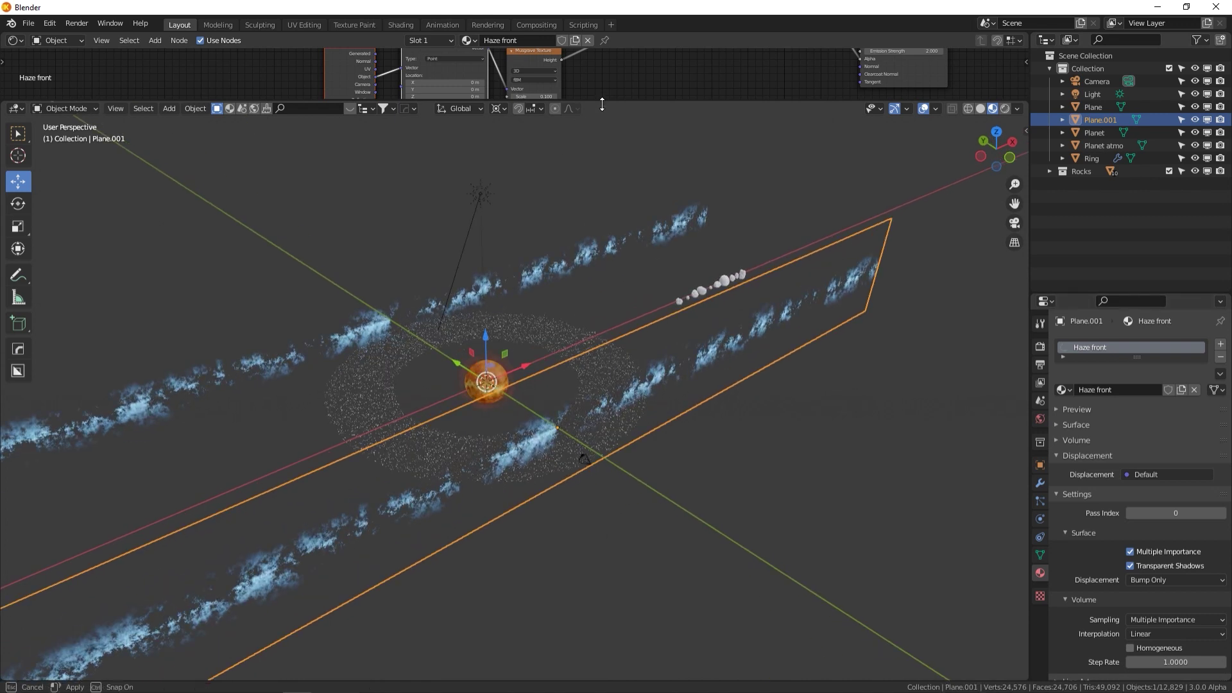
left_click_drag(601, 100, 601, 226)
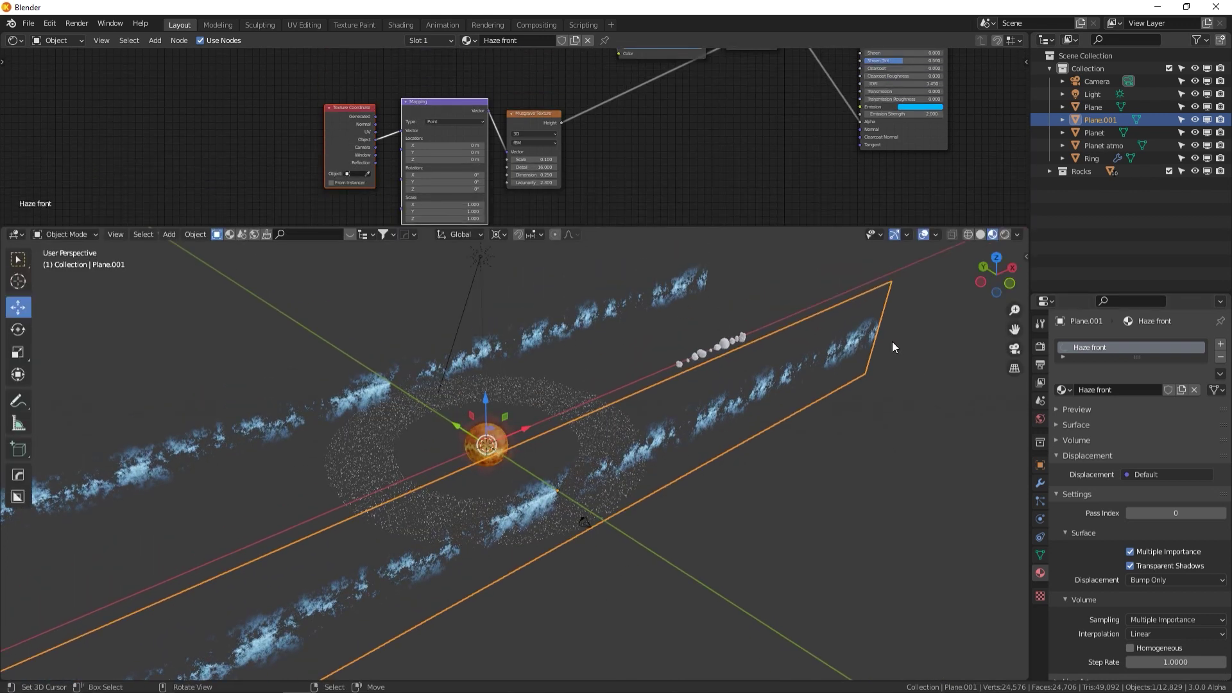
Lower the Haze front RGB Curves from the camera view, with its end point at Y 0.5 and middle point at X 0.65909, Y 0.075
key("KP_0")
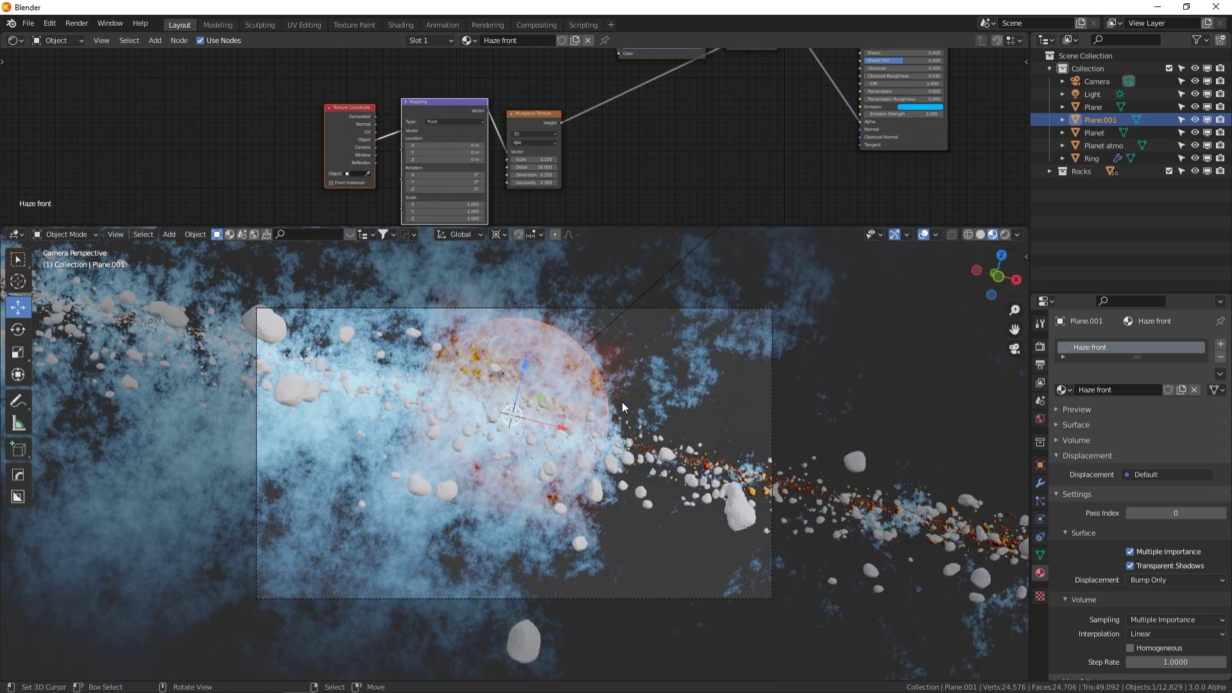
middle_click_drag(667, 187, 638, 196)
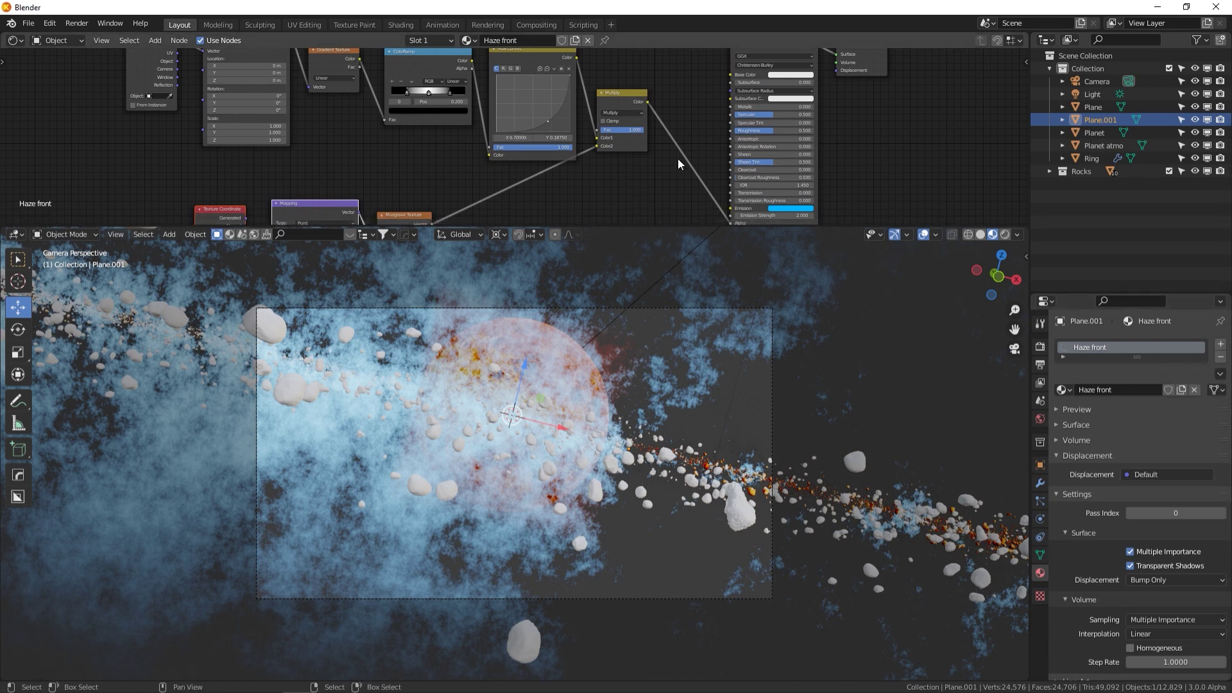
scroll(686, 154, "up", 2)
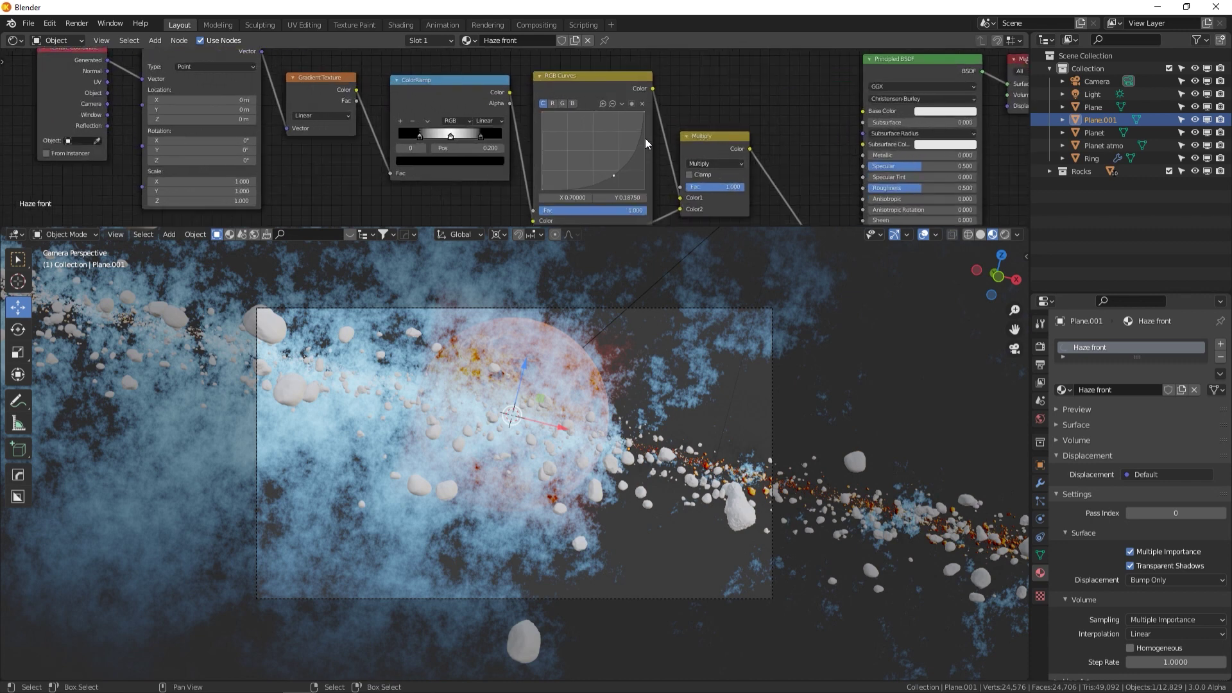
left_click(644, 111)
left_click_drag(643, 126, 644, 148)
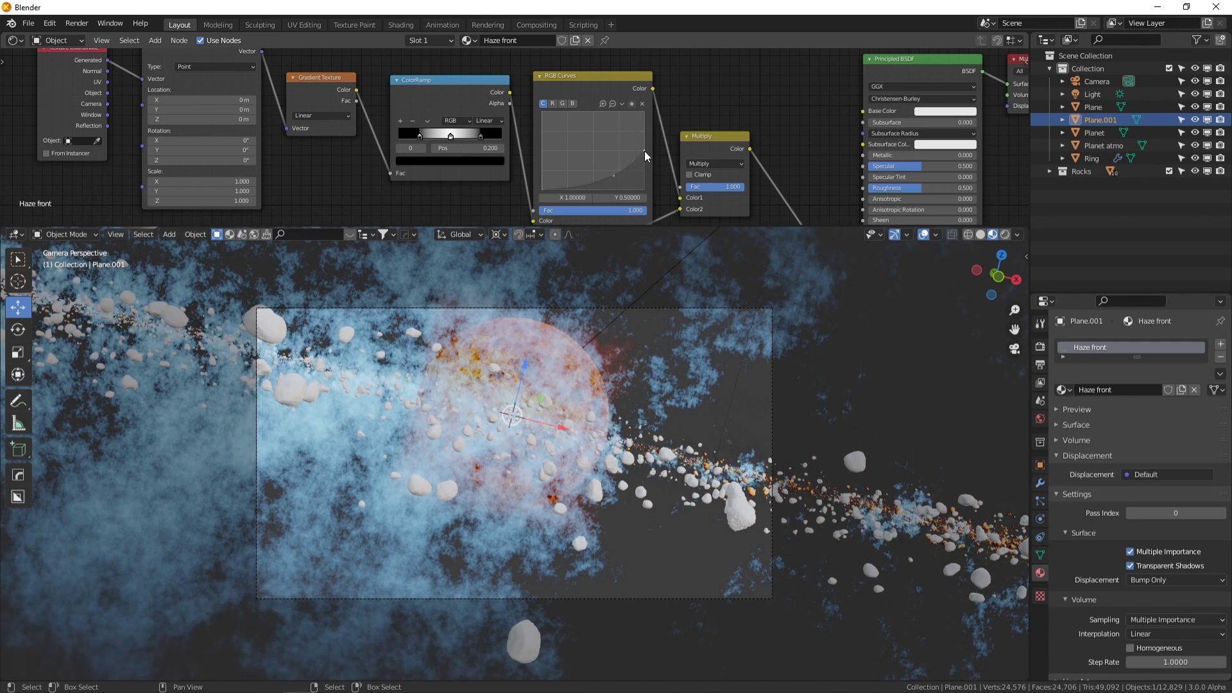
left_click_drag(643, 154, 609, 184)
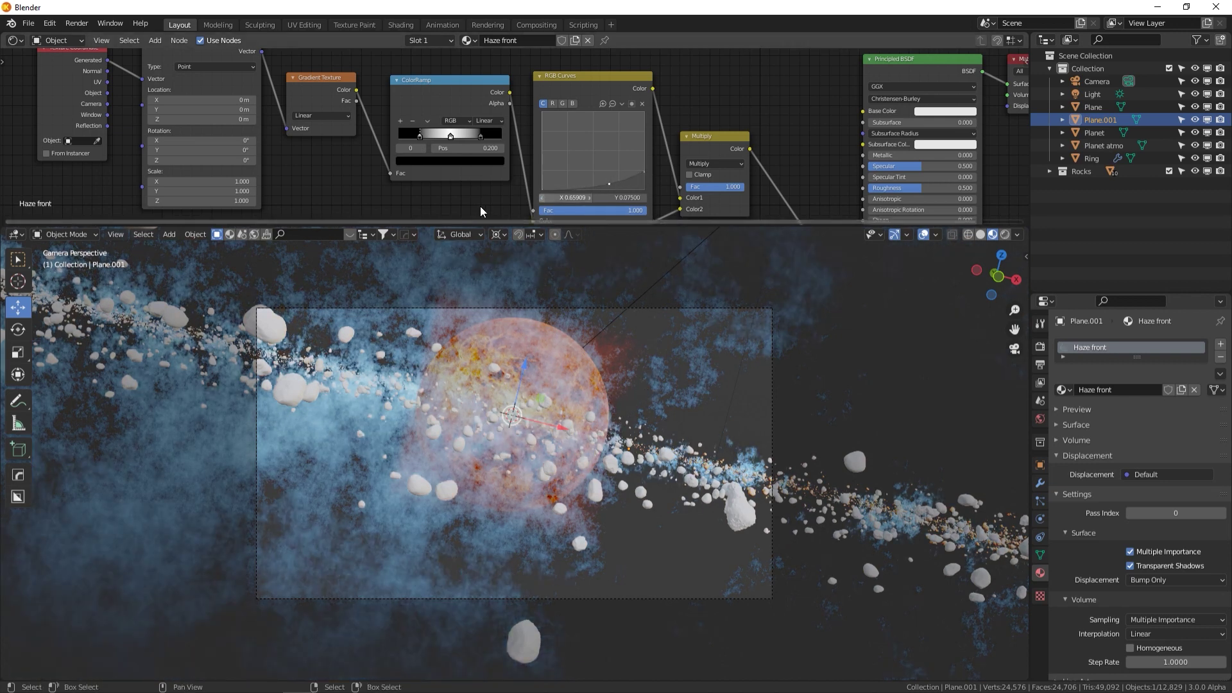
Set the Haze front Musgrave Texture to scale 0.020, detail 8 and dimension 0.480
middle_click_drag(374, 86, 608, 108)
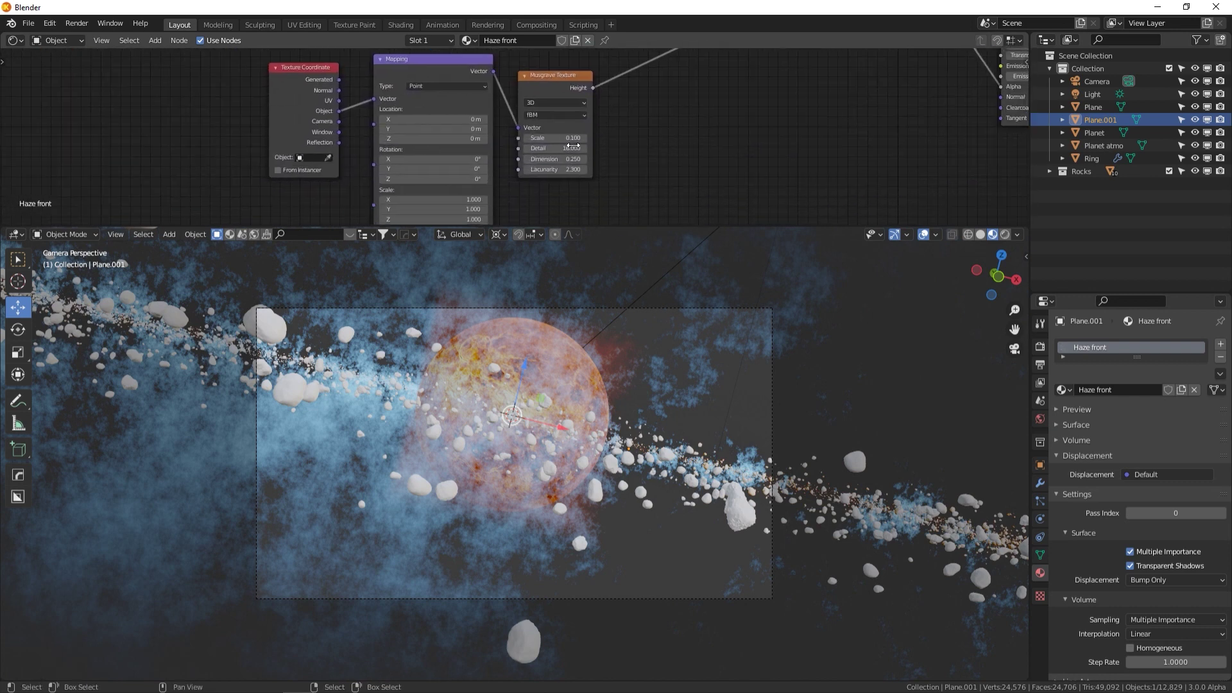
left_click(583, 145)
type("8")
key("Return")
left_click_drag(565, 159, 515, 138)
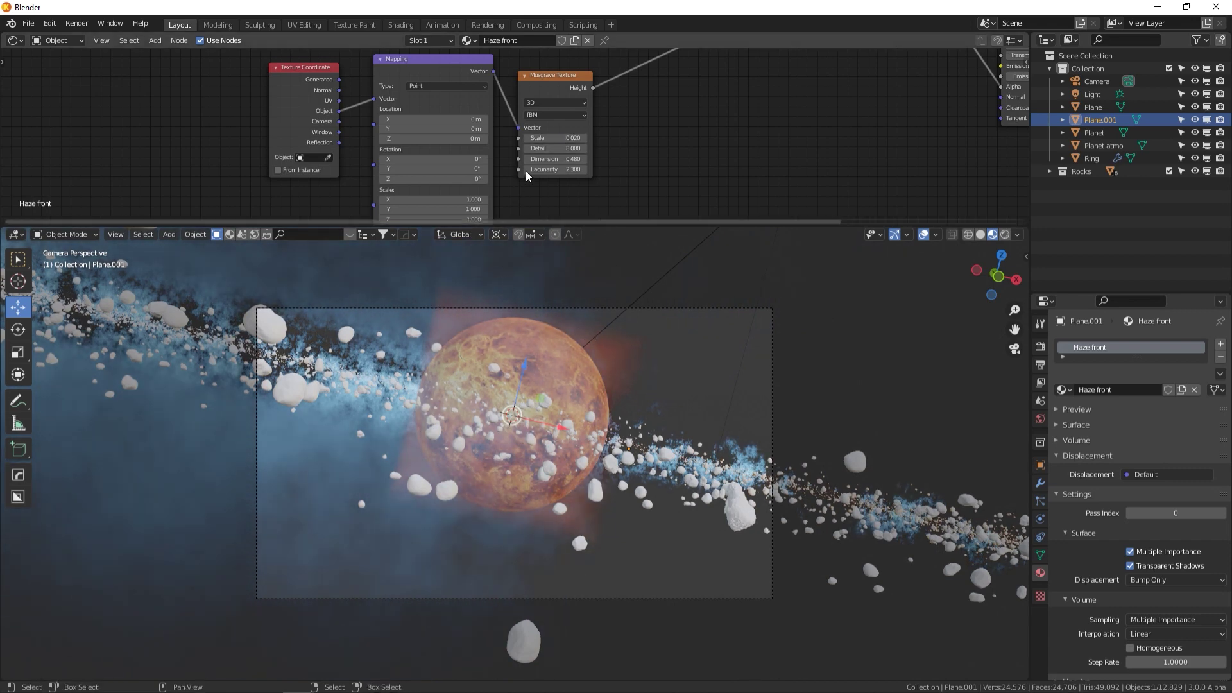
Switch the Haze front Musgrave Texture to 4D with W at 21.950 and render the frame
left_click(561, 103)
left_click(556, 146)
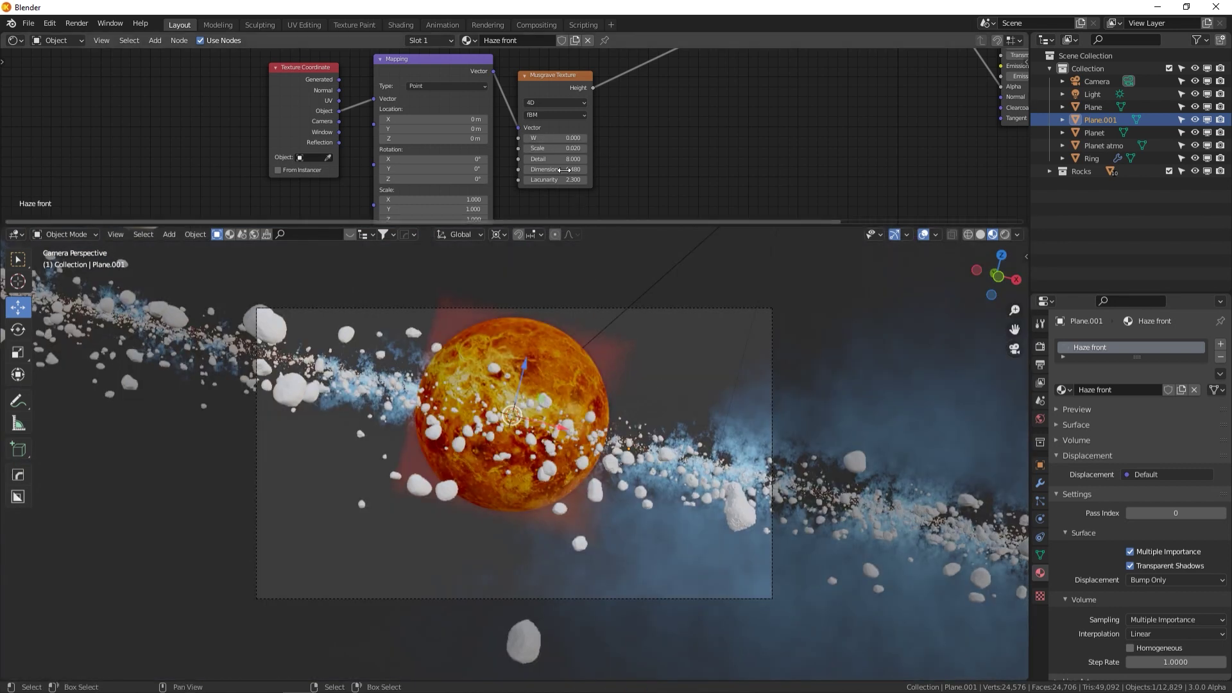
left_click_drag(555, 138, 863, 138)
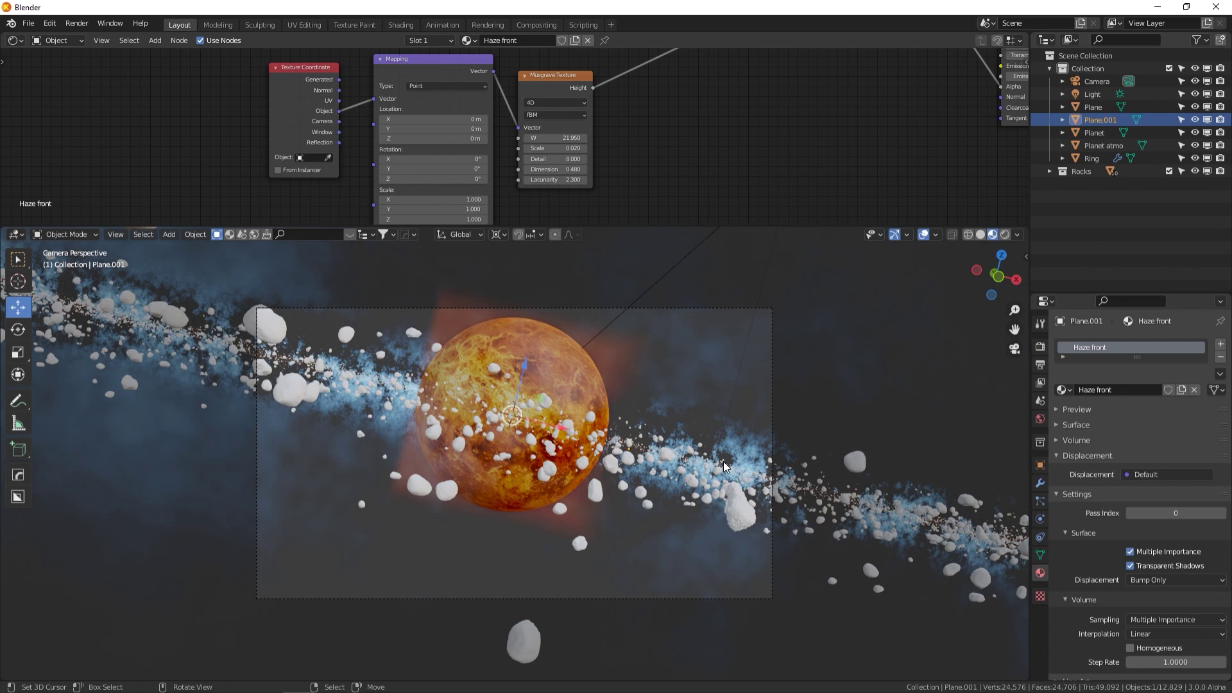
key("F12")
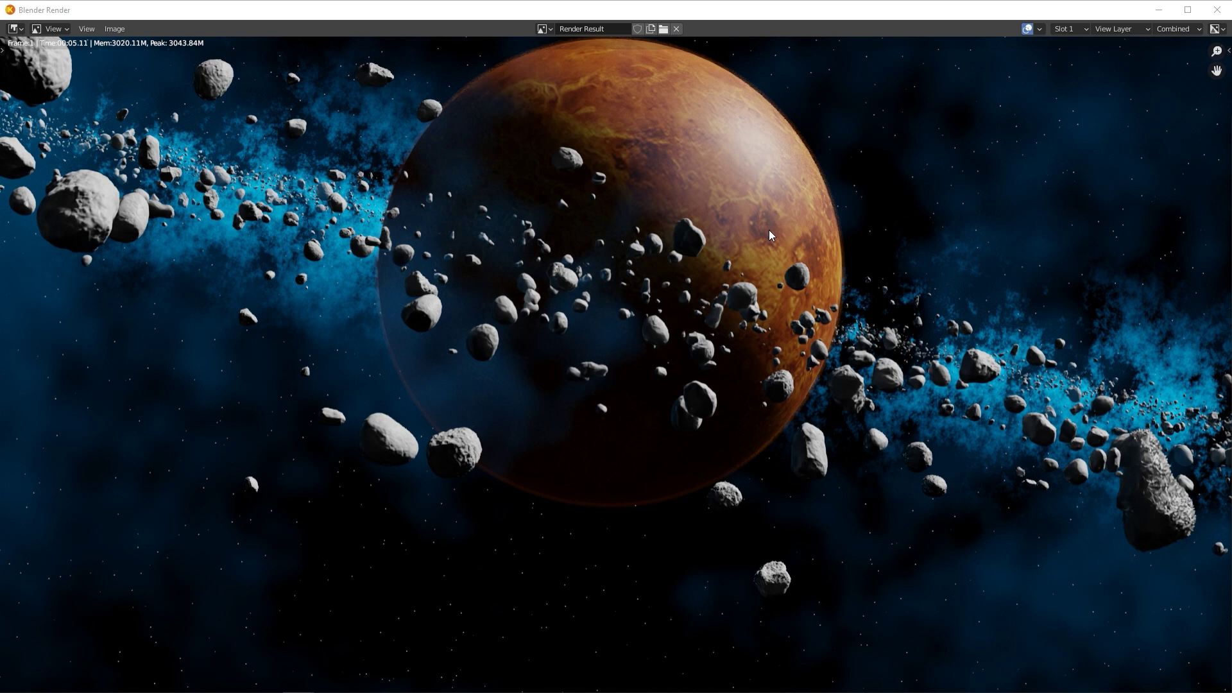
left_click(1158, 11)
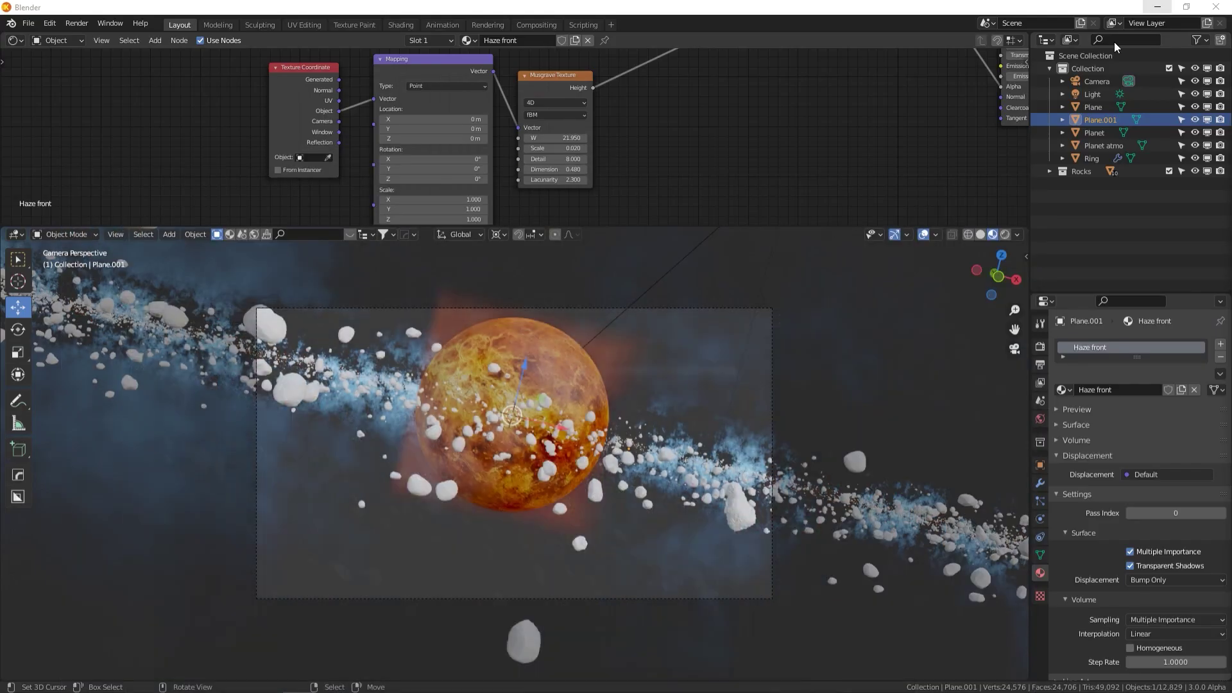
Replace the Planet material's image texture with 4k_venus_atmosphere.jpg, searching the Planets folder for "atmo"
left_click(565, 363)
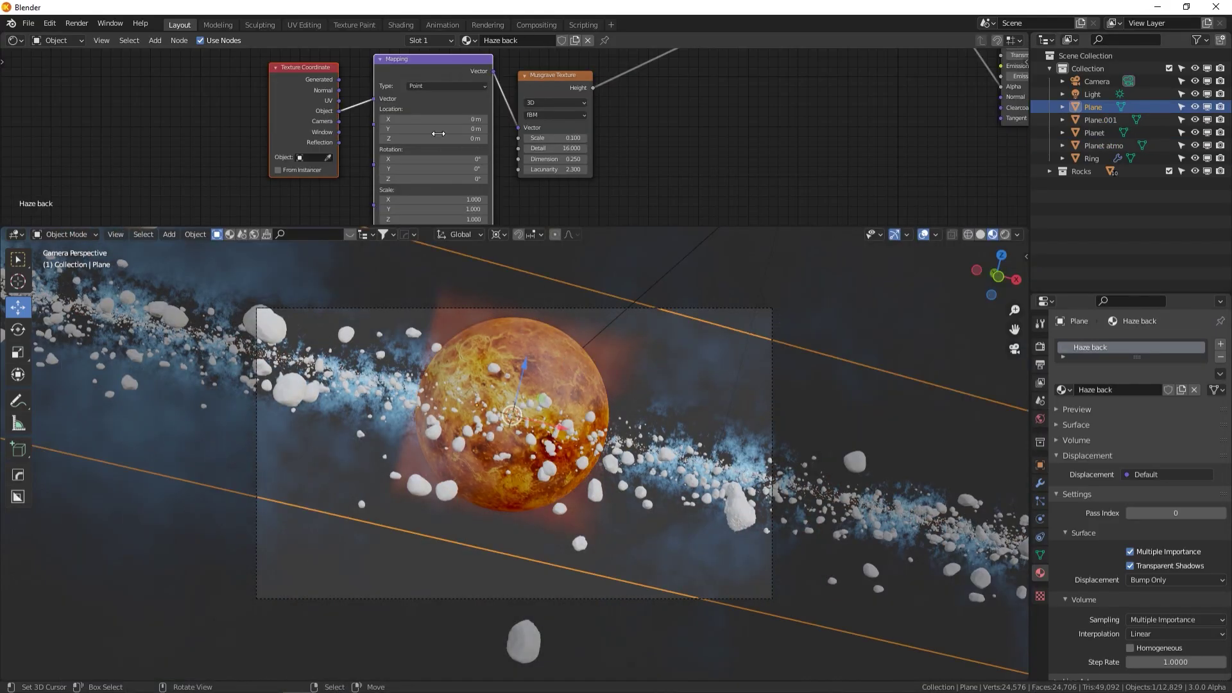
scroll(607, 126, "up", 2)
middle_click_drag(608, 127, 319, 73)
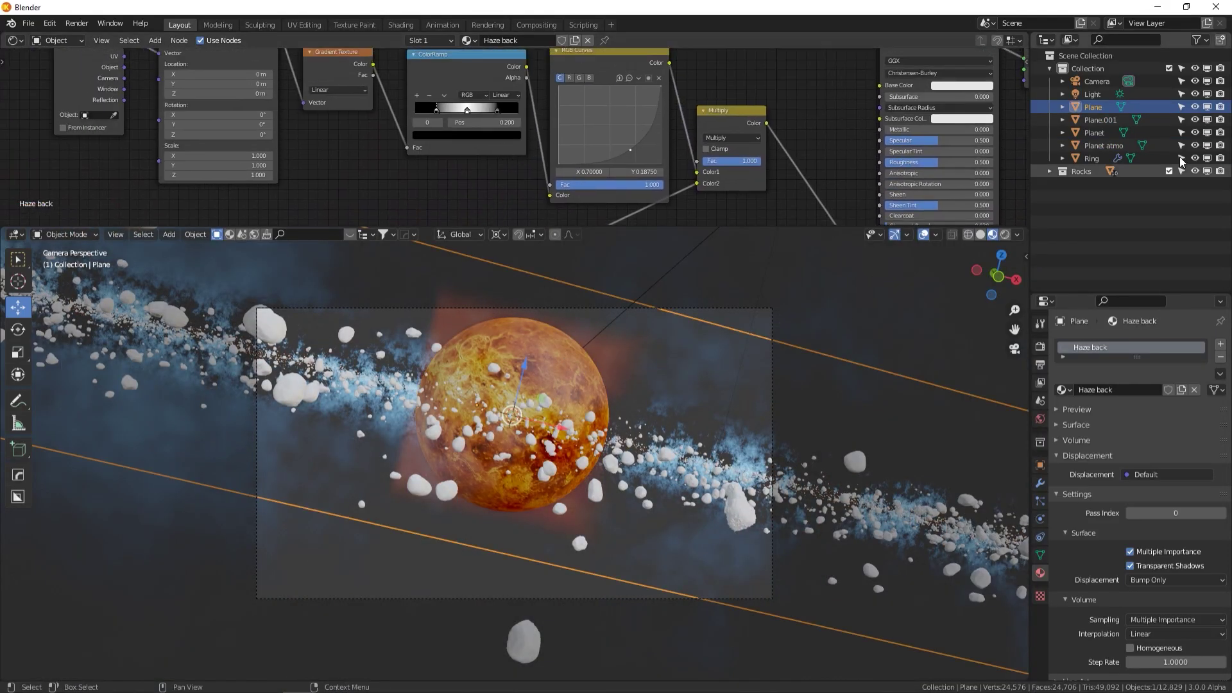
left_click(1094, 133)
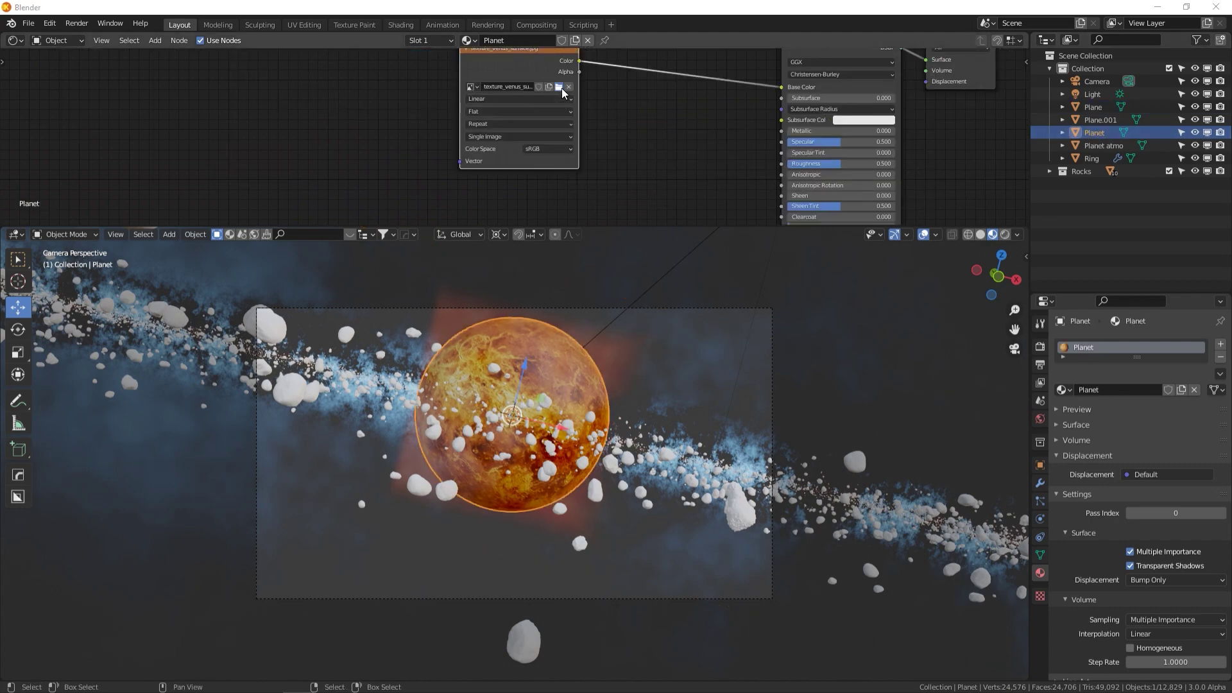
left_click(559, 87)
type("atmo")
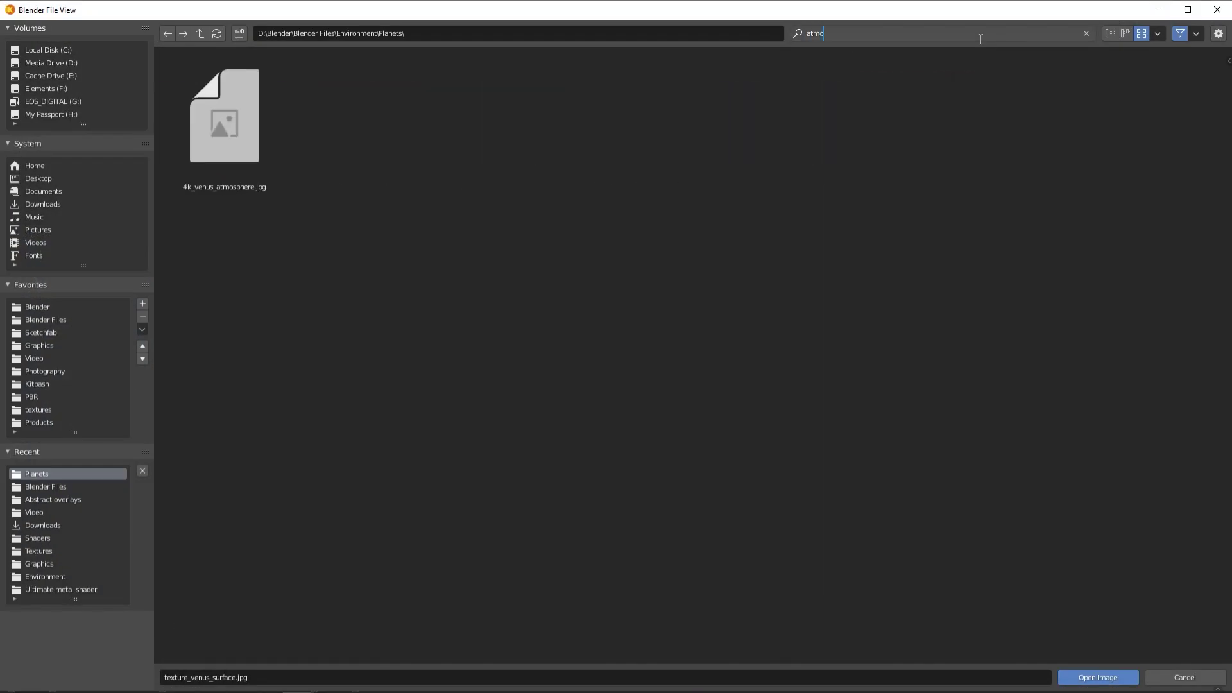
left_click(213, 131)
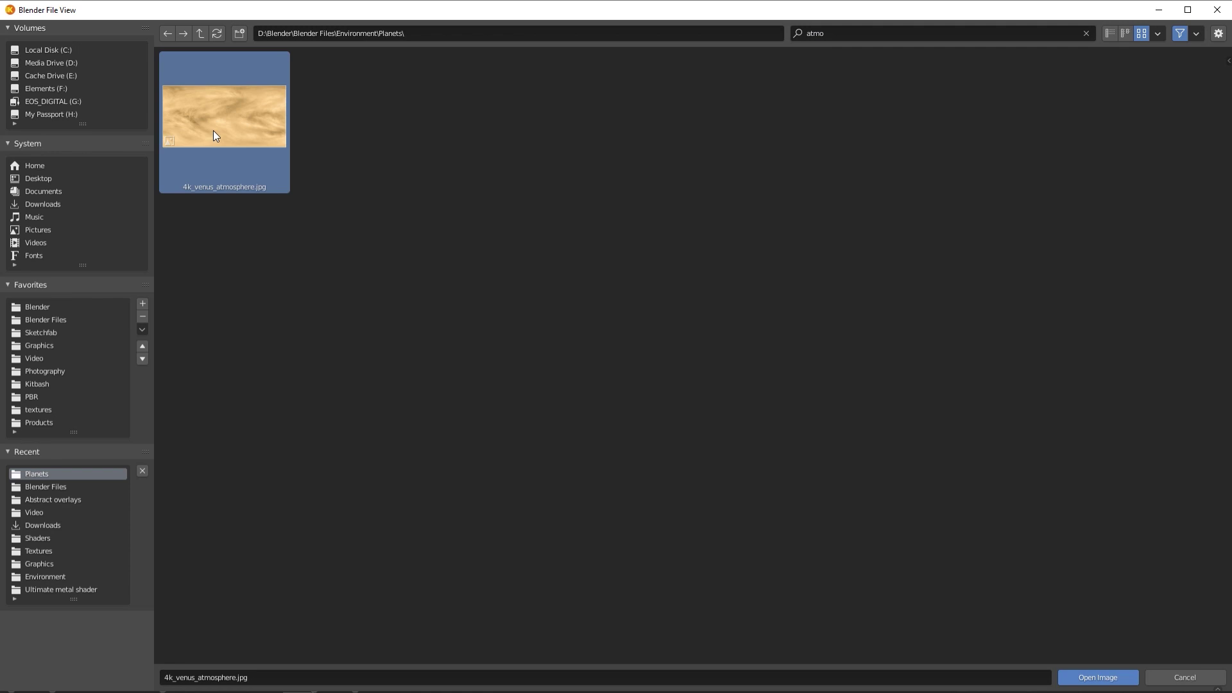
left_click(1068, 678)
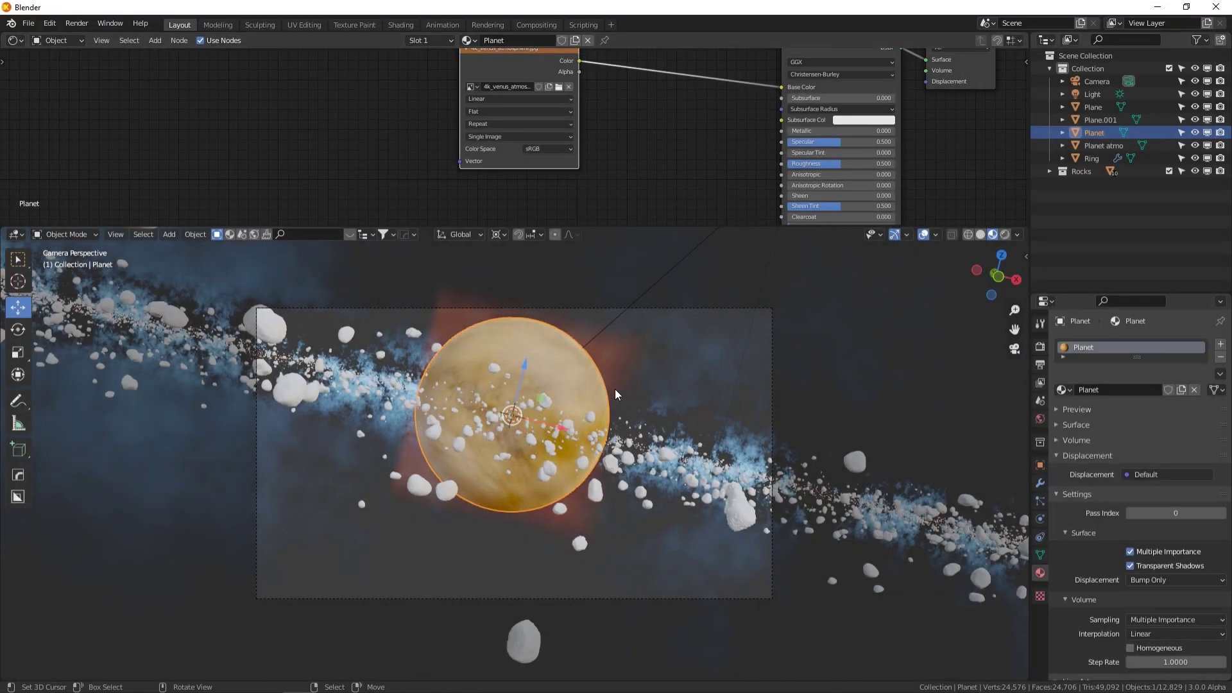
Inspect the existing render result up close around the planet's shaded side and lower rim
key("F12")
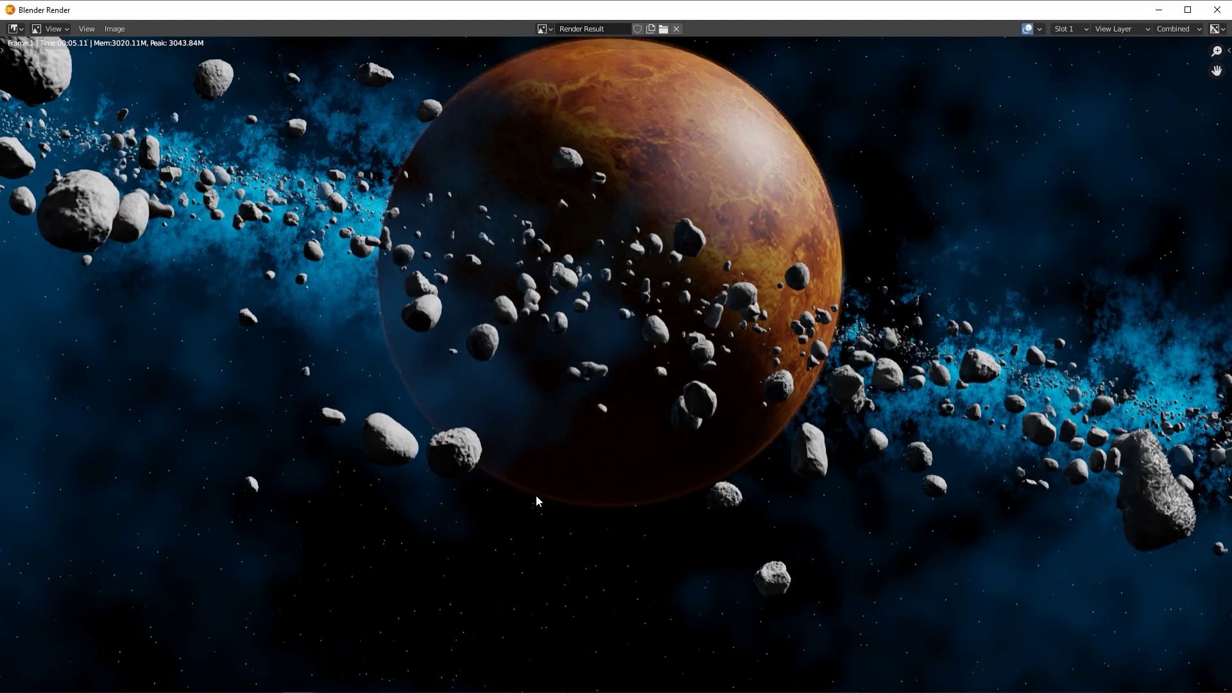
scroll(537, 495, "up", 3)
middle_click_drag(591, 570, 632, 443)
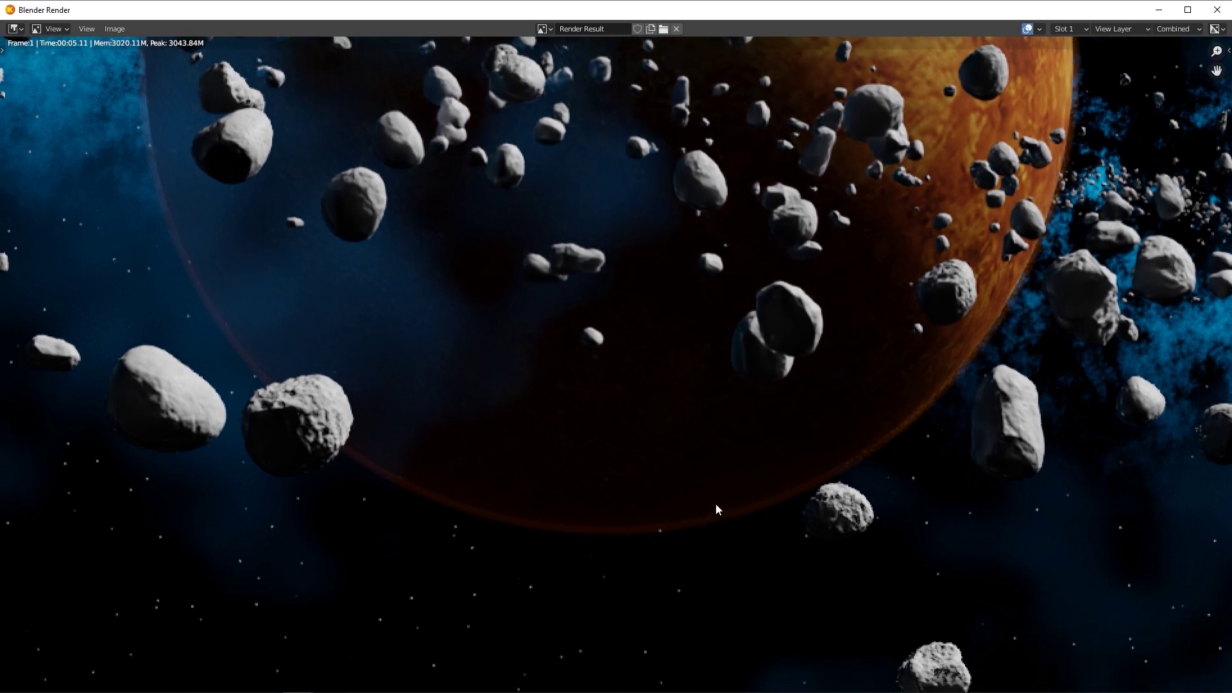
key("alt+Tab")
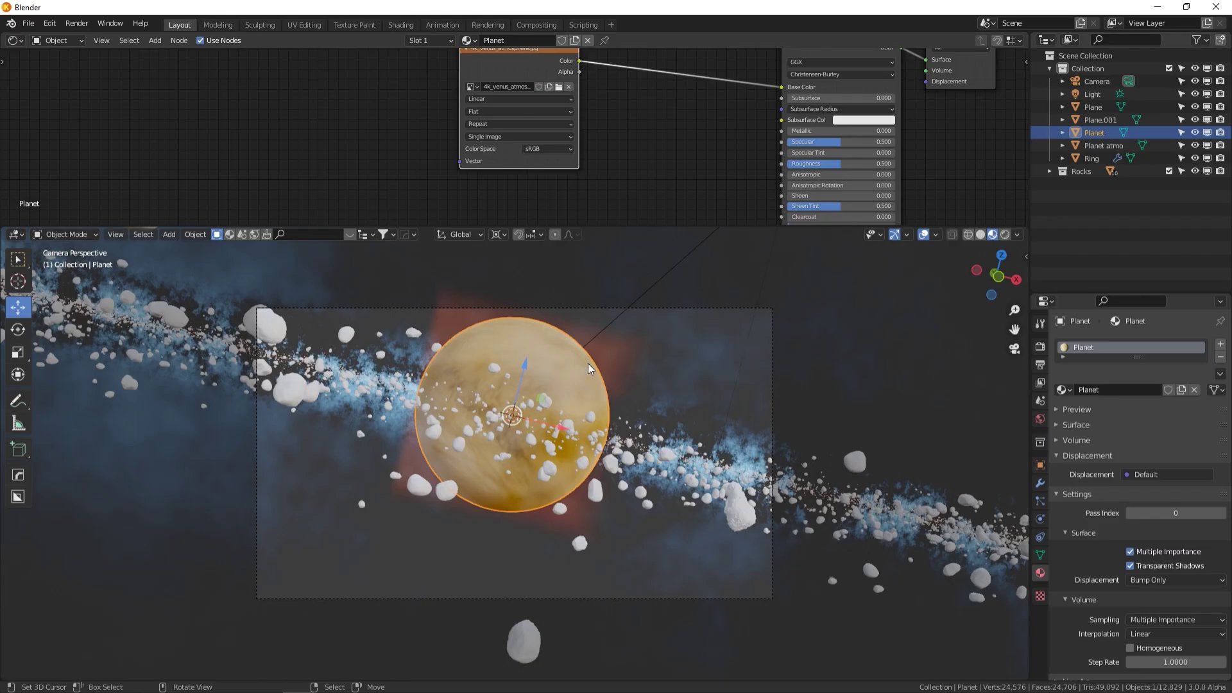
Set the emission strength of the Principled Volume in the Planet atmo material to 0
left_click(593, 360)
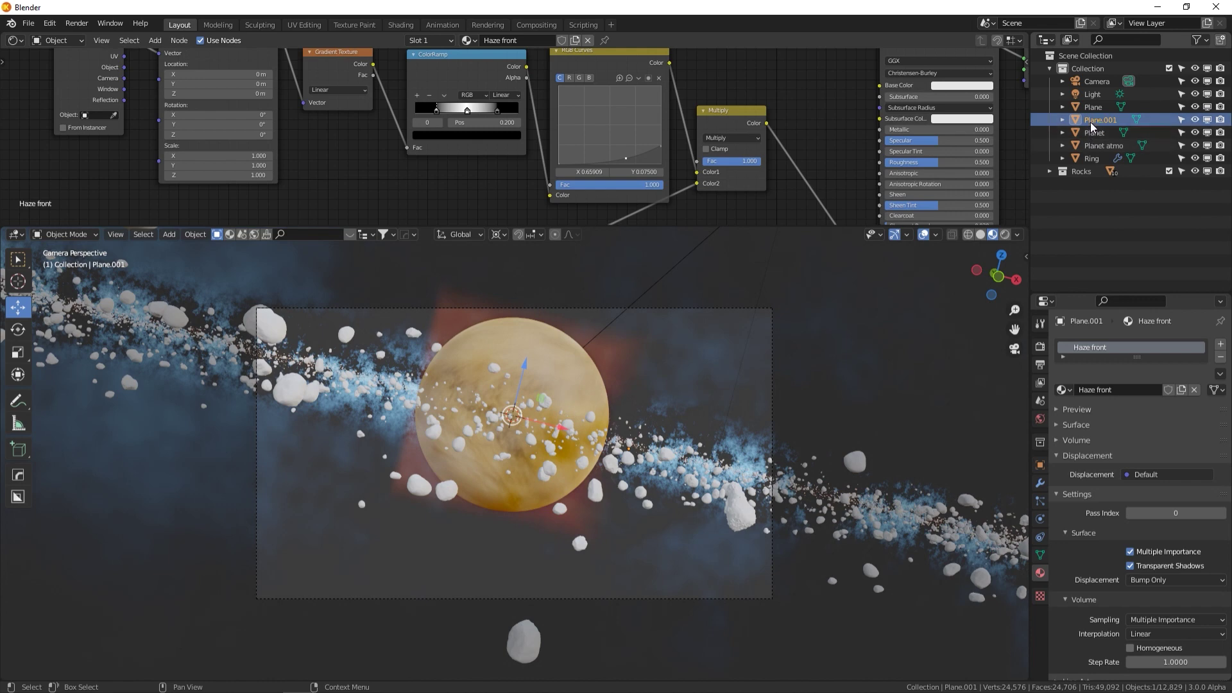
left_click(1094, 145)
middle_click_drag(669, 186, 627, 203)
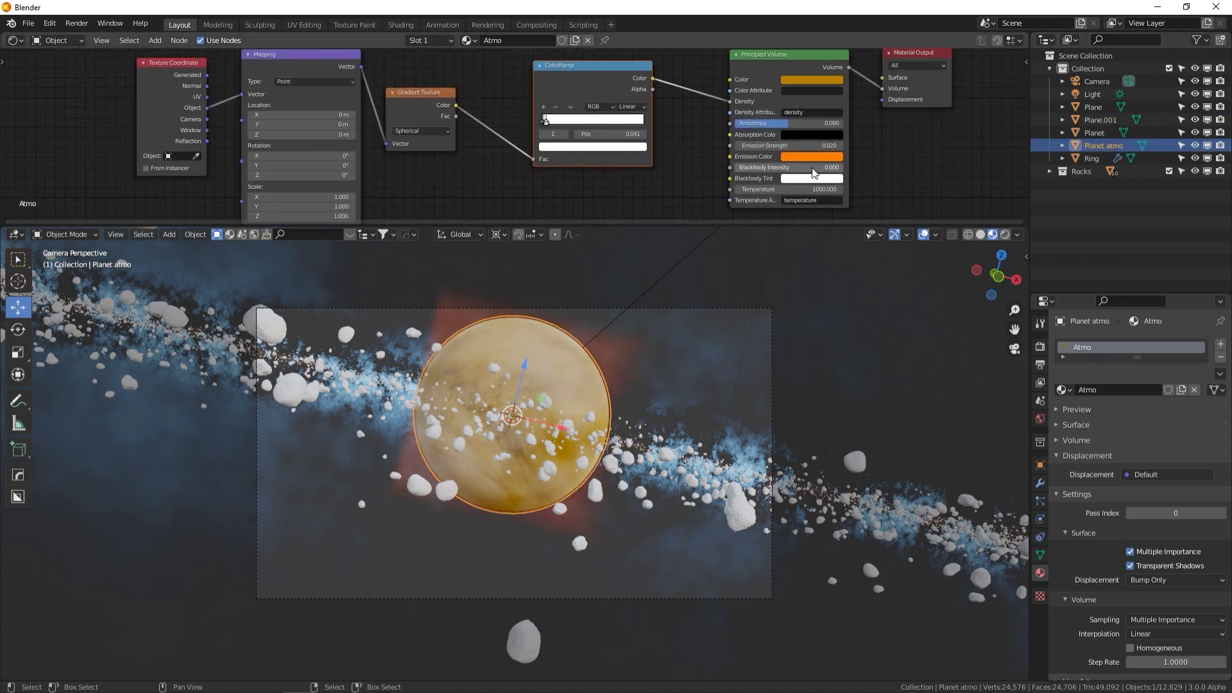
left_click(808, 145)
type("0")
key("Return")
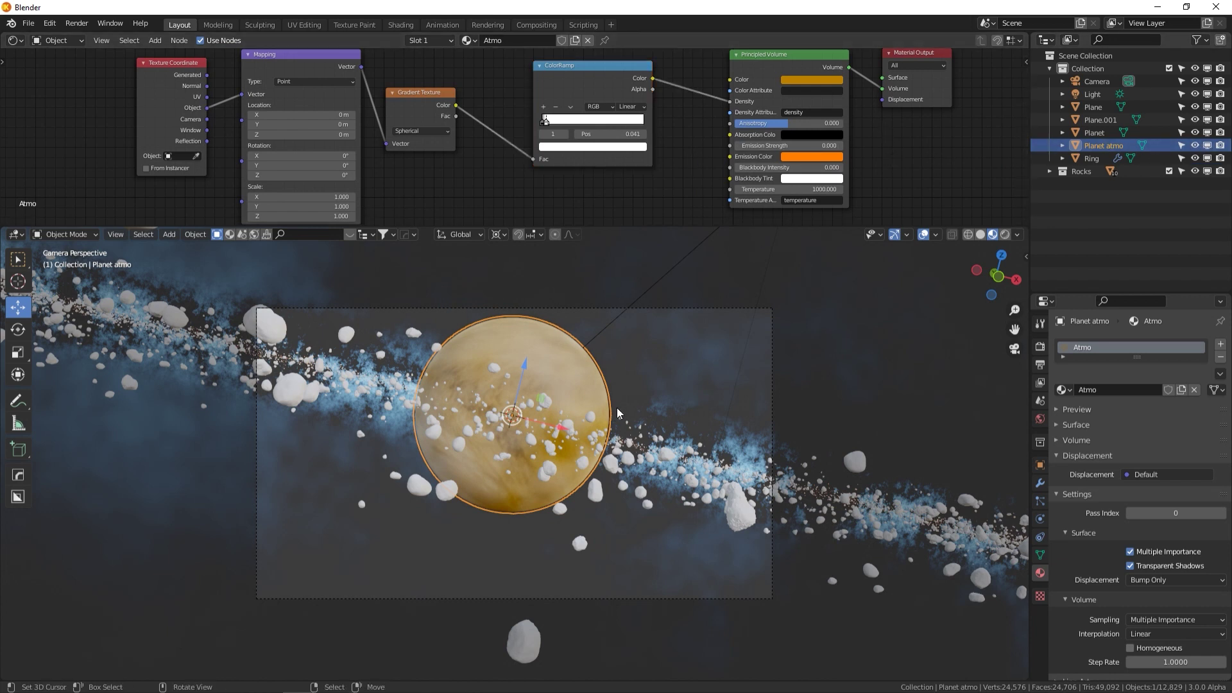
In the Haze back material, set the Multiply node's factor to about 0.558 and the Musgrave Texture's dimension to 0.500
left_click(654, 399)
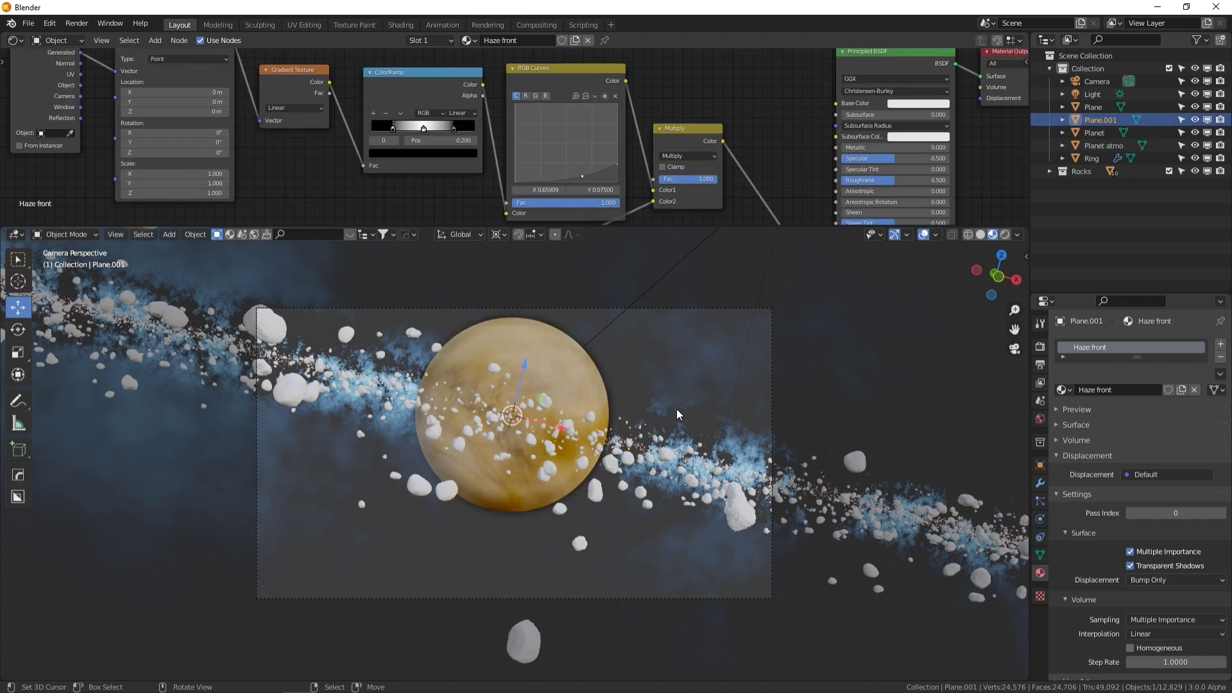
left_click(1080, 106)
middle_click_drag(706, 418, 626, 395)
scroll(717, 442, "down", 6)
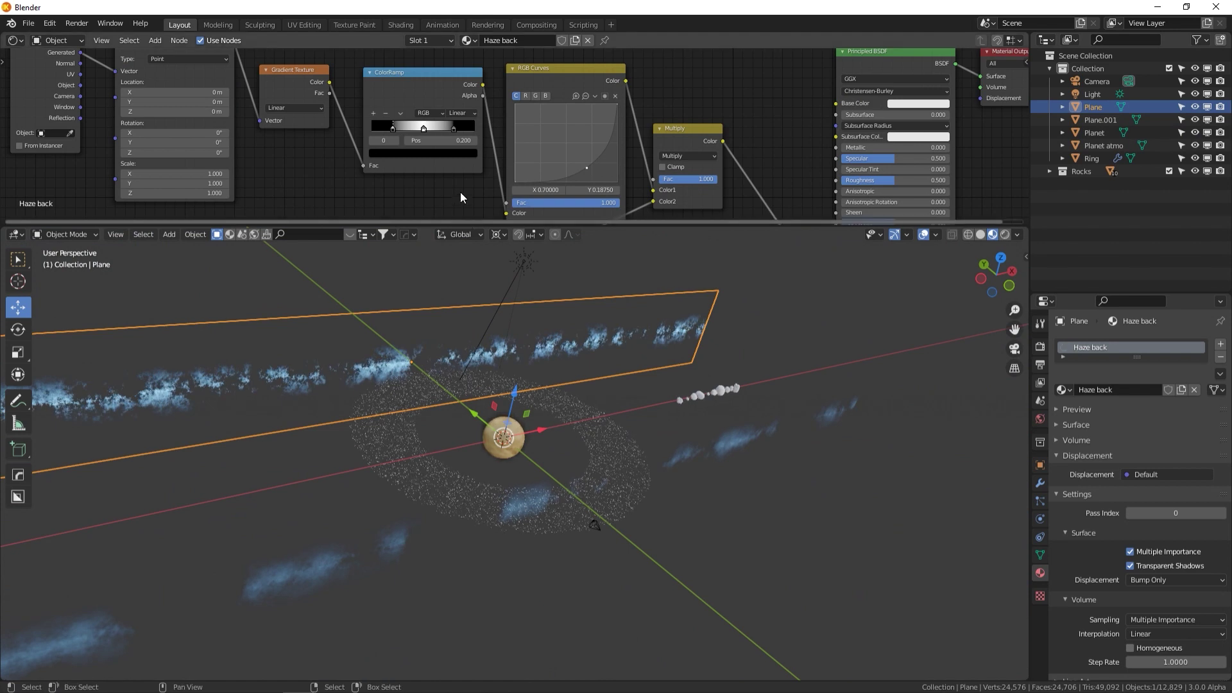
middle_click_drag(462, 193, 684, 124)
left_click_drag(704, 102, 664, 102)
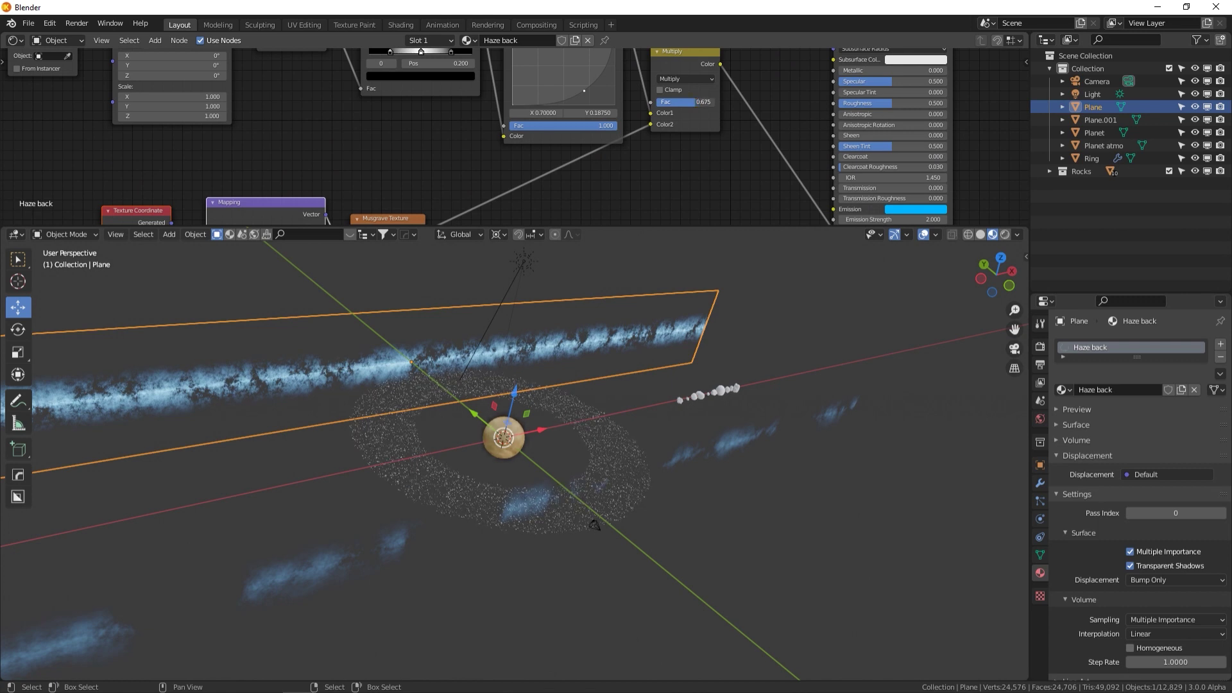
mouse_move(684, 102)
left_mouse_down()
mouse_move(738, 102)
mouse_move(686, 102)
left_mouse_up()
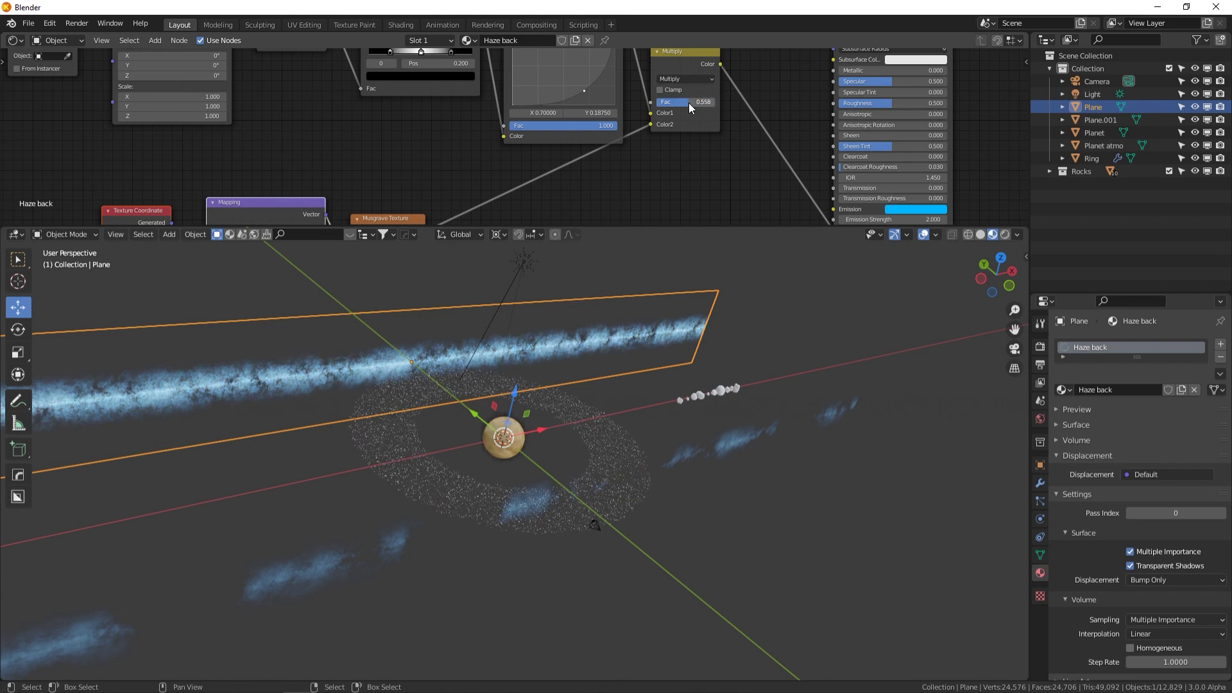
middle_click_drag(559, 203, 671, 72)
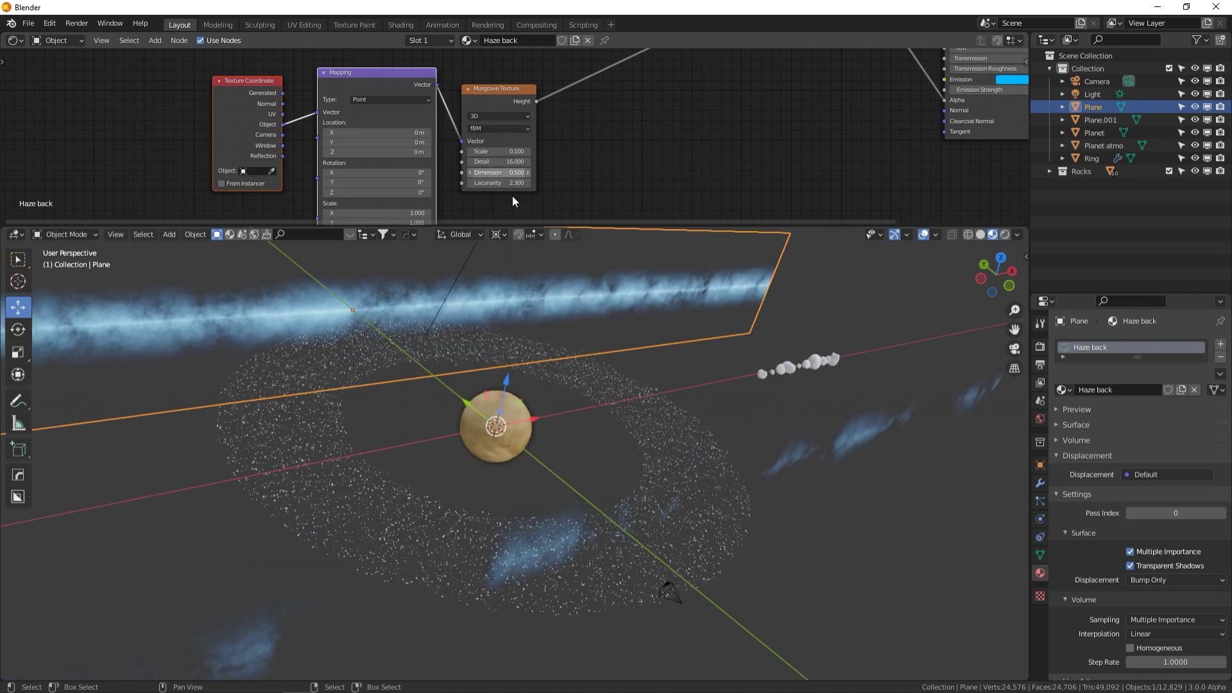
Set the Haze front Musgrave Texture's scale to 0.210 and its detail to 14.200
left_click(859, 448)
middle_click_drag(836, 448, 887, 473)
middle_click_drag(598, 168, 560, 140)
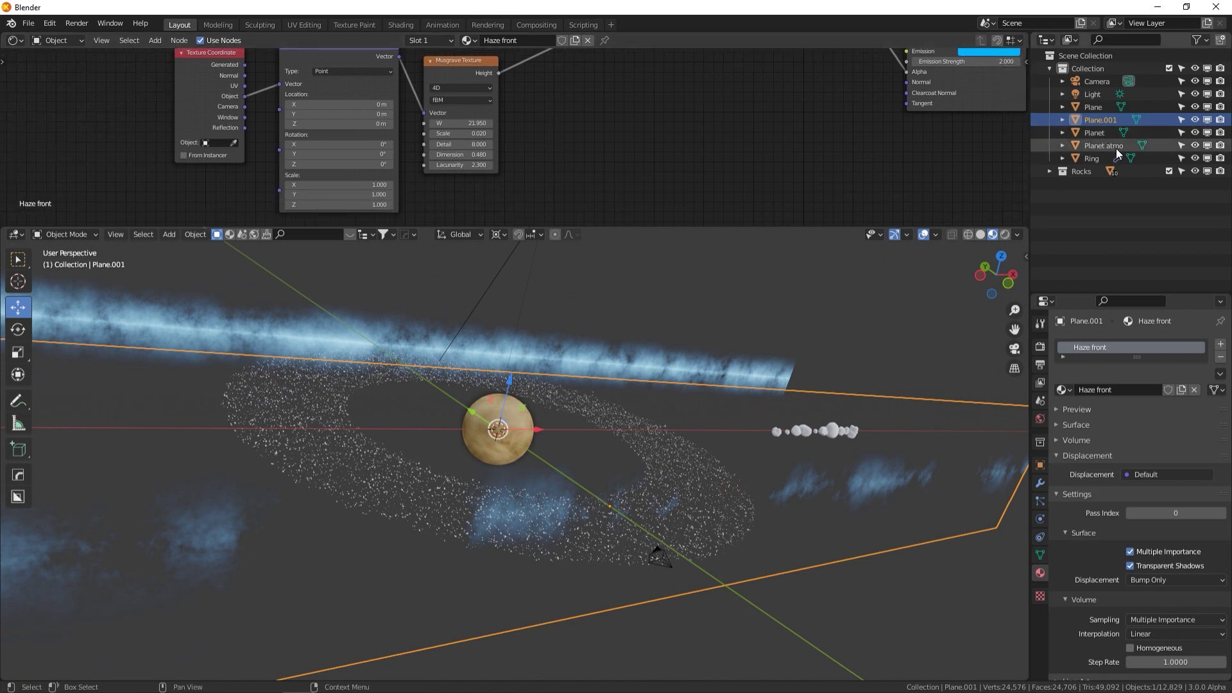
middle_click_drag(832, 467, 798, 528)
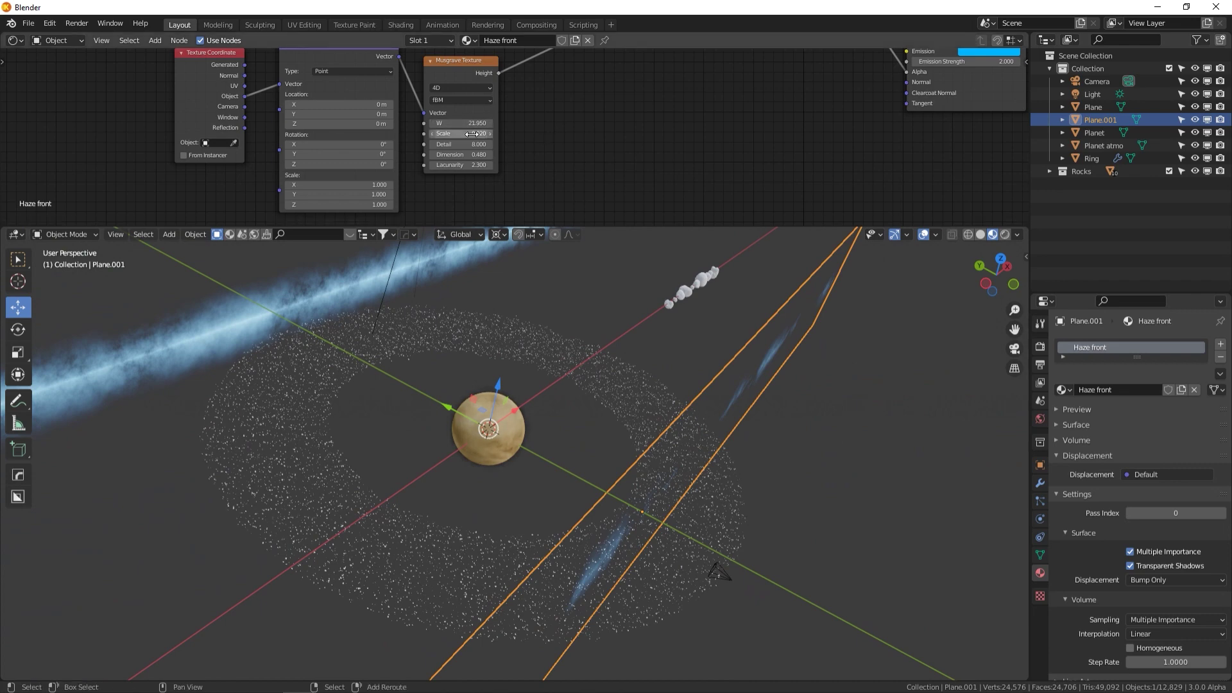
left_click_drag(472, 133, 465, 134)
middle_click_drag(616, 385, 641, 362)
Lower the Haze front Multiply node's factor and set its Musgrave Texture's dimension to 0.230
middle_click_drag(488, 89, 378, 220)
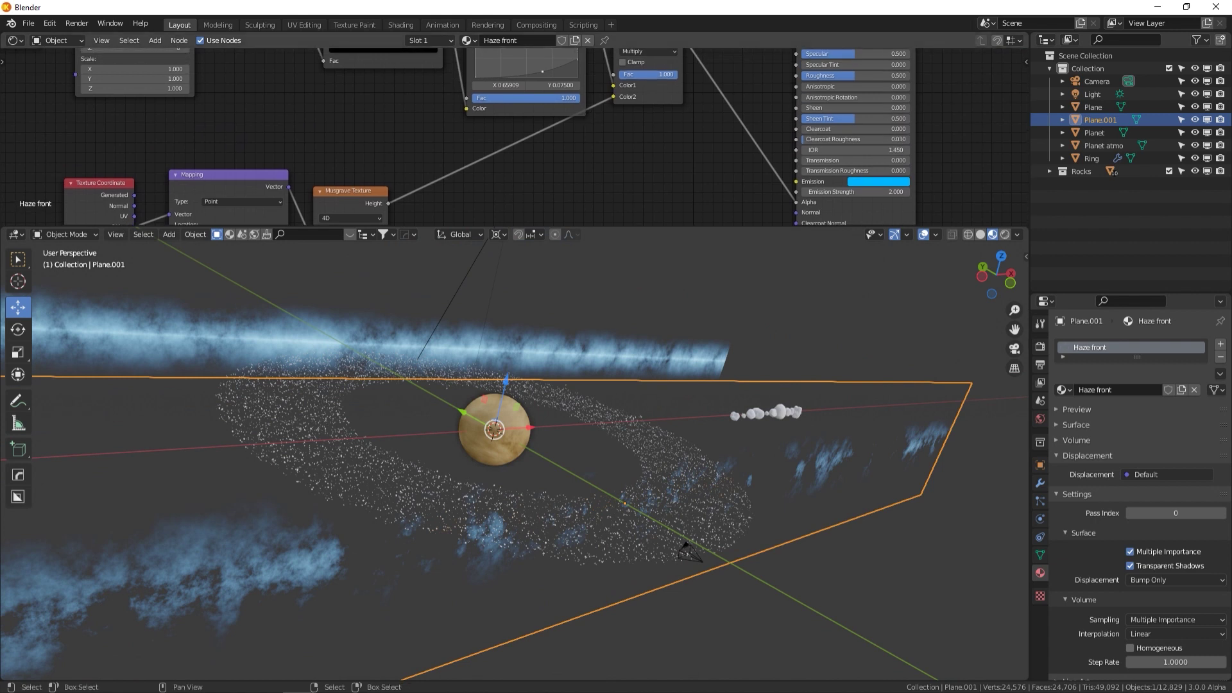
left_click_drag(668, 74, 626, 74)
middle_click_drag(645, 96, 737, 4)
left_click_drag(442, 192, 452, 192)
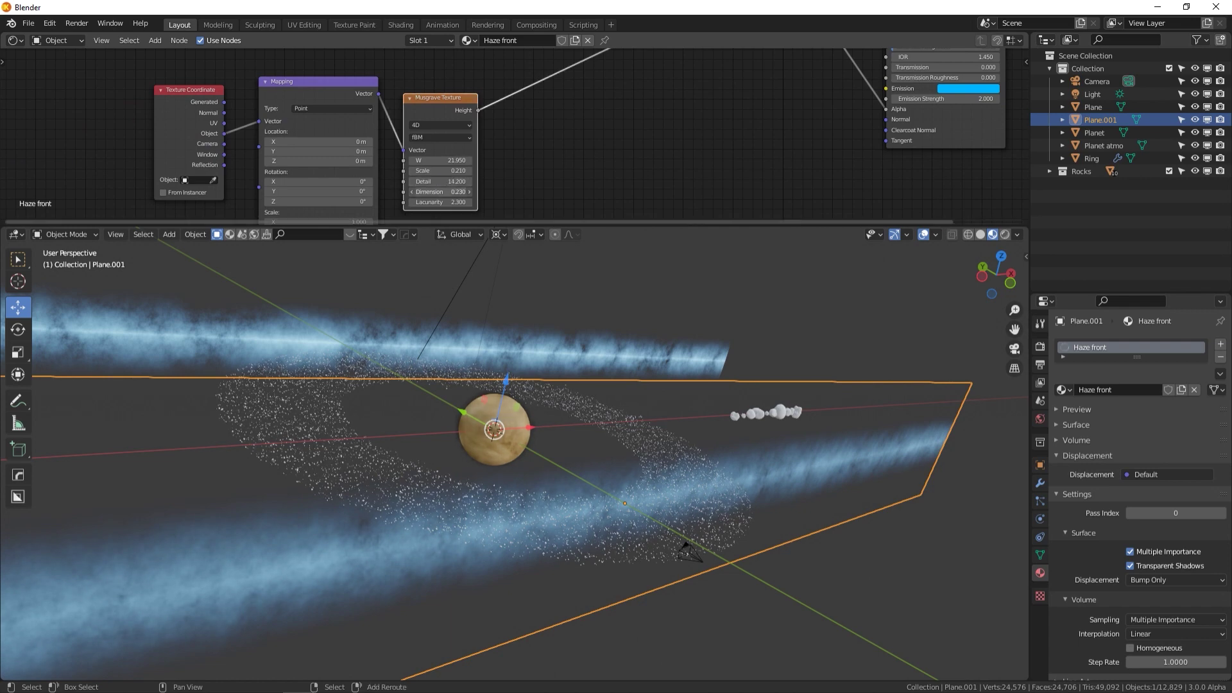
Add a MixRGB node to the Rock material of the first rock object
middle_click_drag(580, 348, 608, 354)
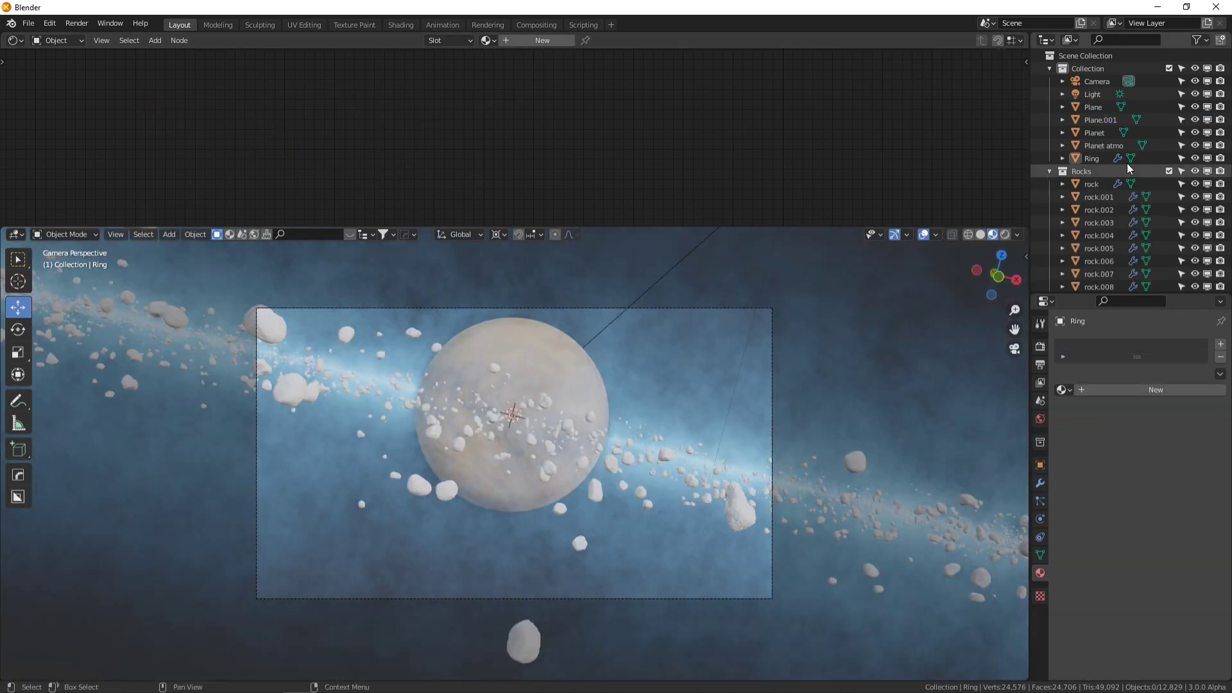
left_click(1092, 185)
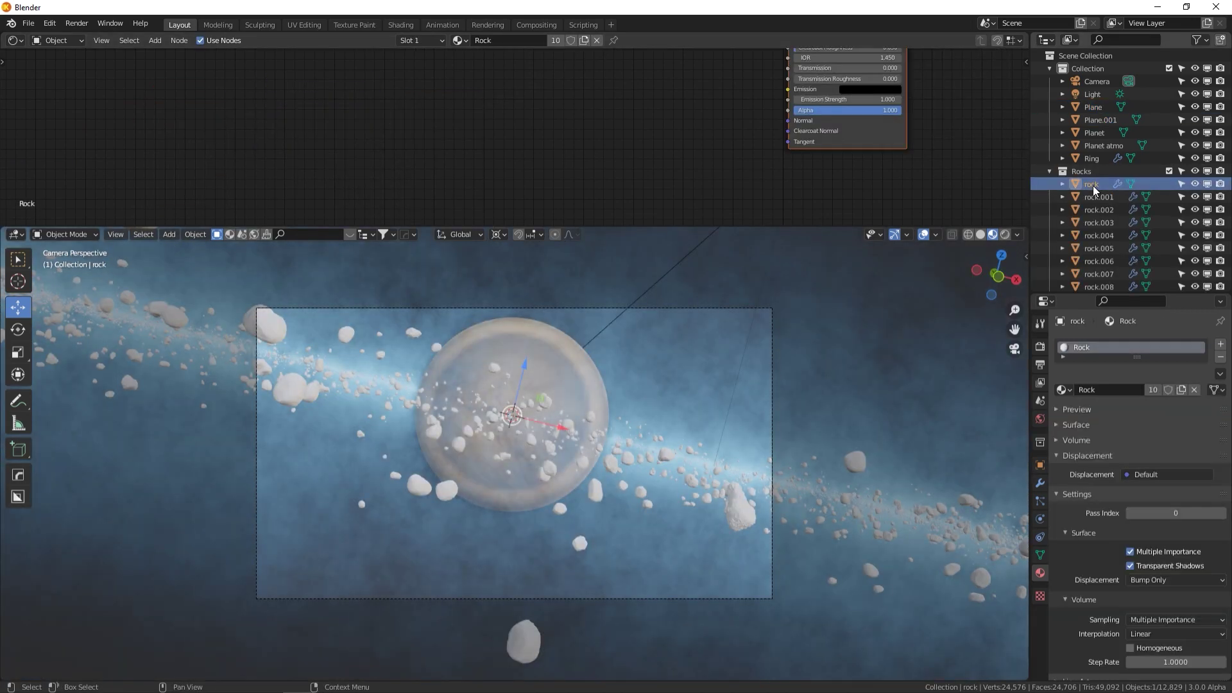
scroll(891, 206, "right", 3)
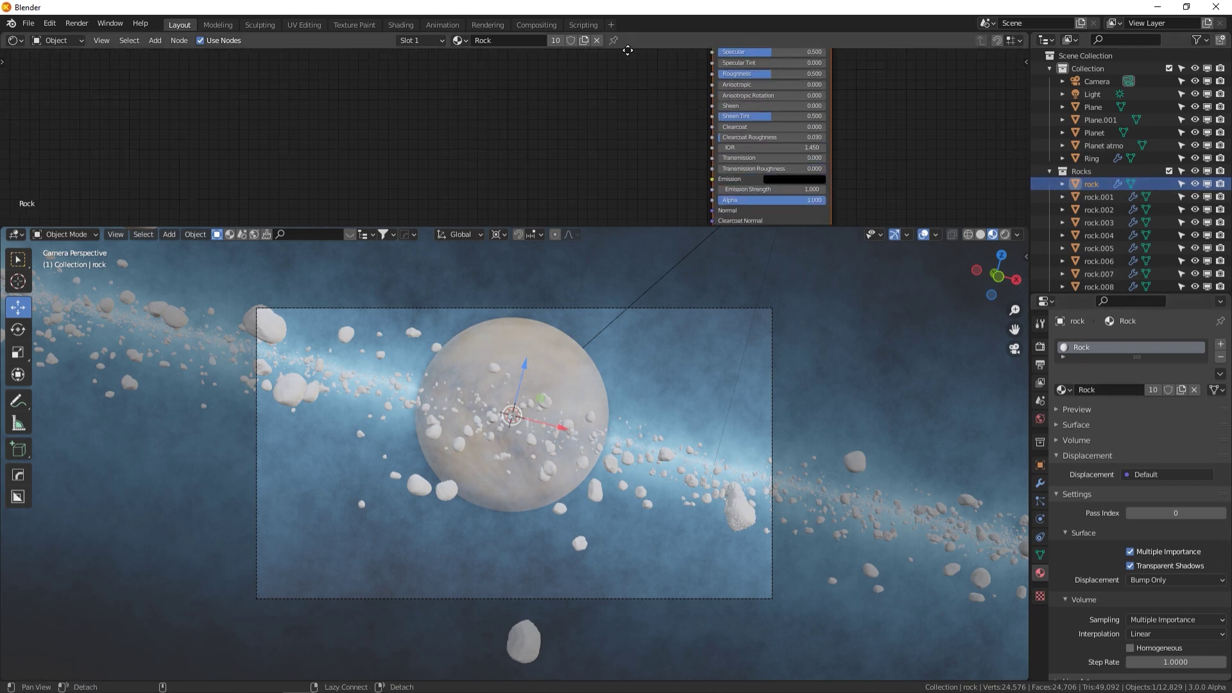
scroll(644, 101, "up", 5)
scroll(751, 91, "up", 2)
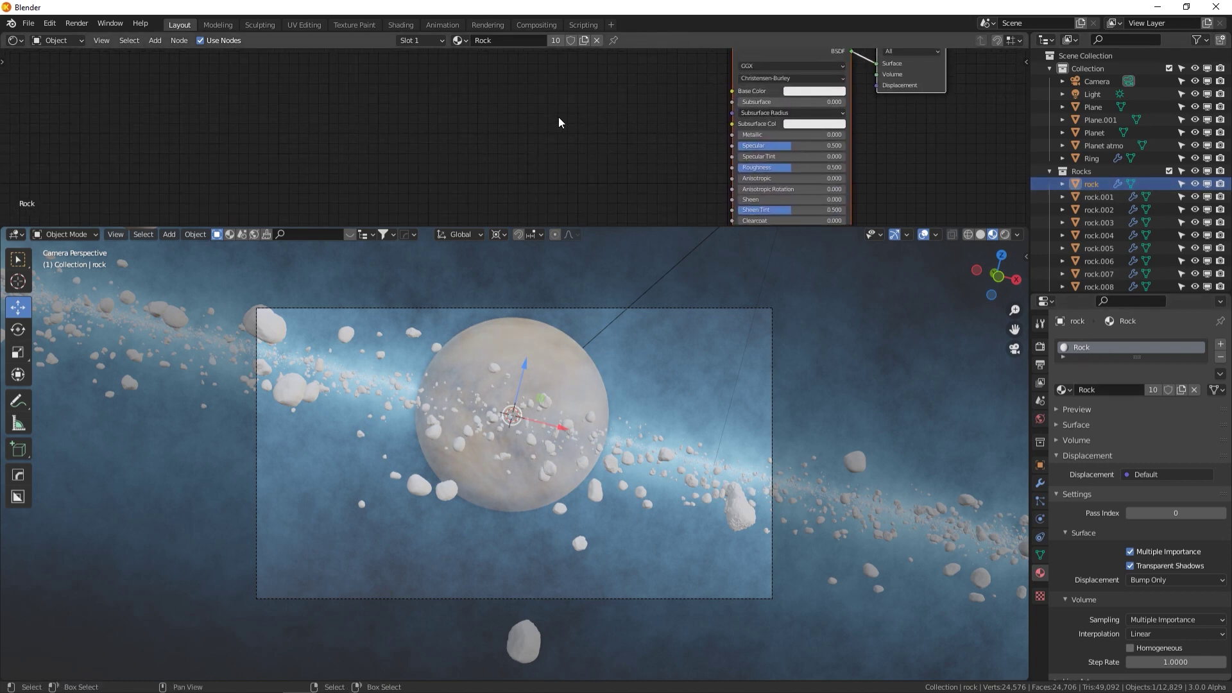
key("shift+a")
left_click(519, 97)
type("mix")
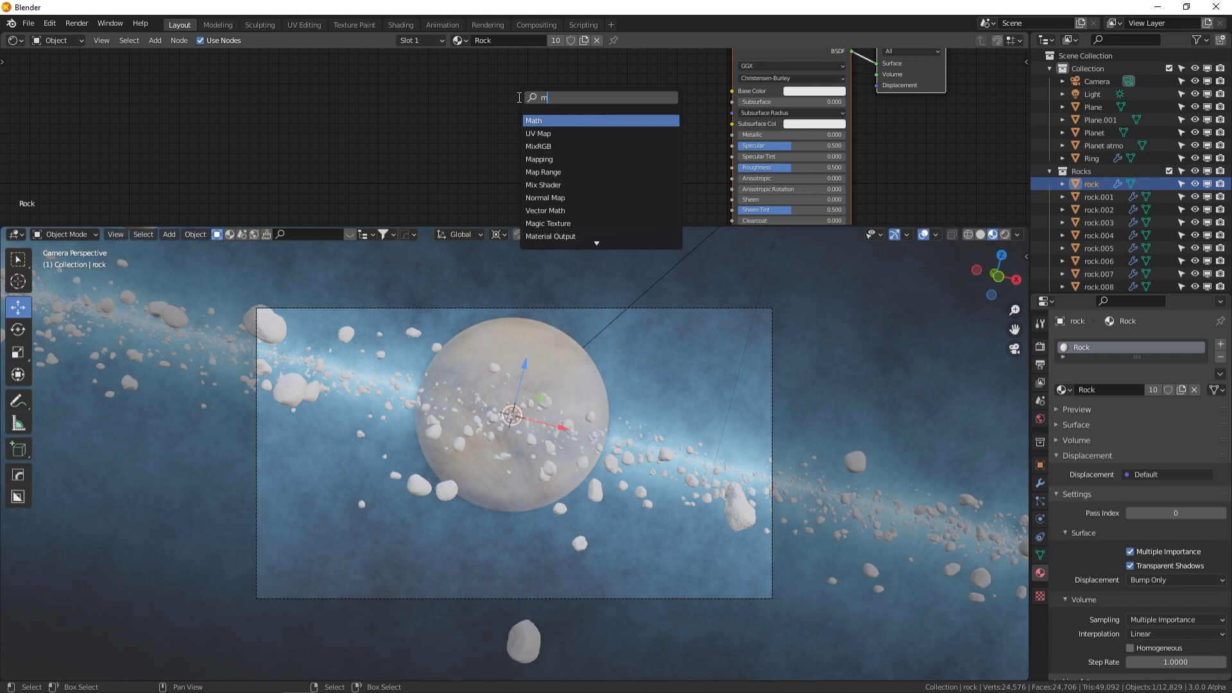
left_click(538, 120)
Set the mix node's Color1 to light teal, change its blending to Multiply and feed its color into the Principled BSDF's Base Color
left_click(576, 139)
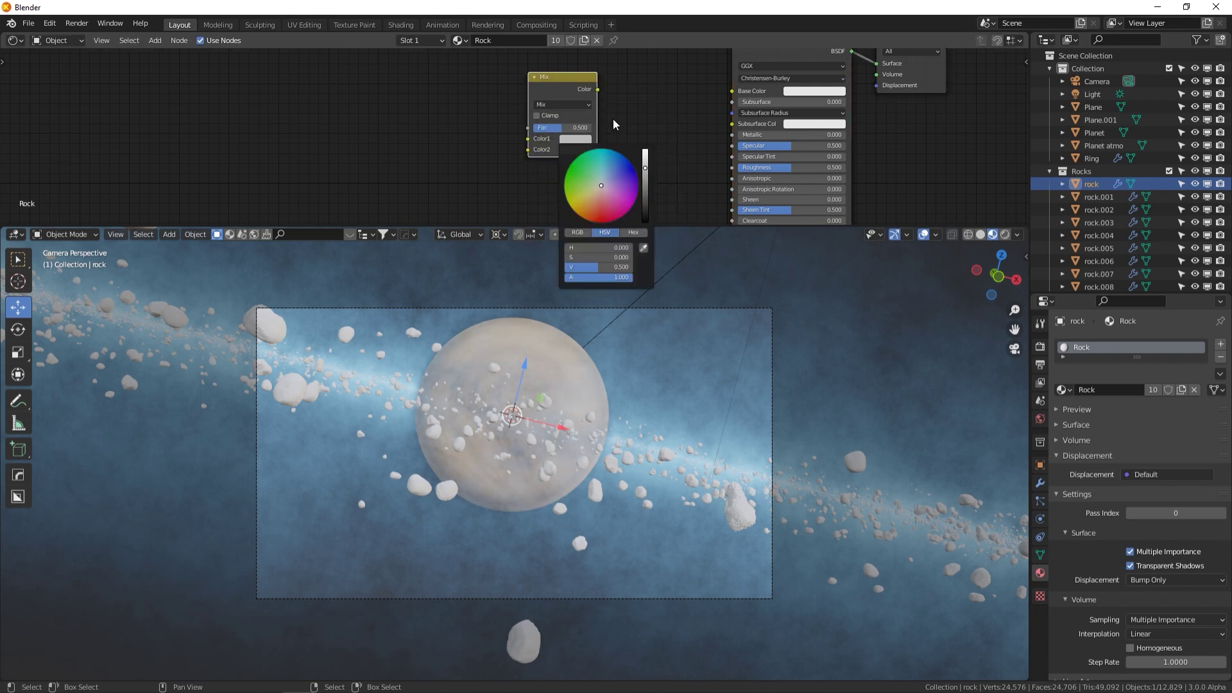
left_click(579, 140)
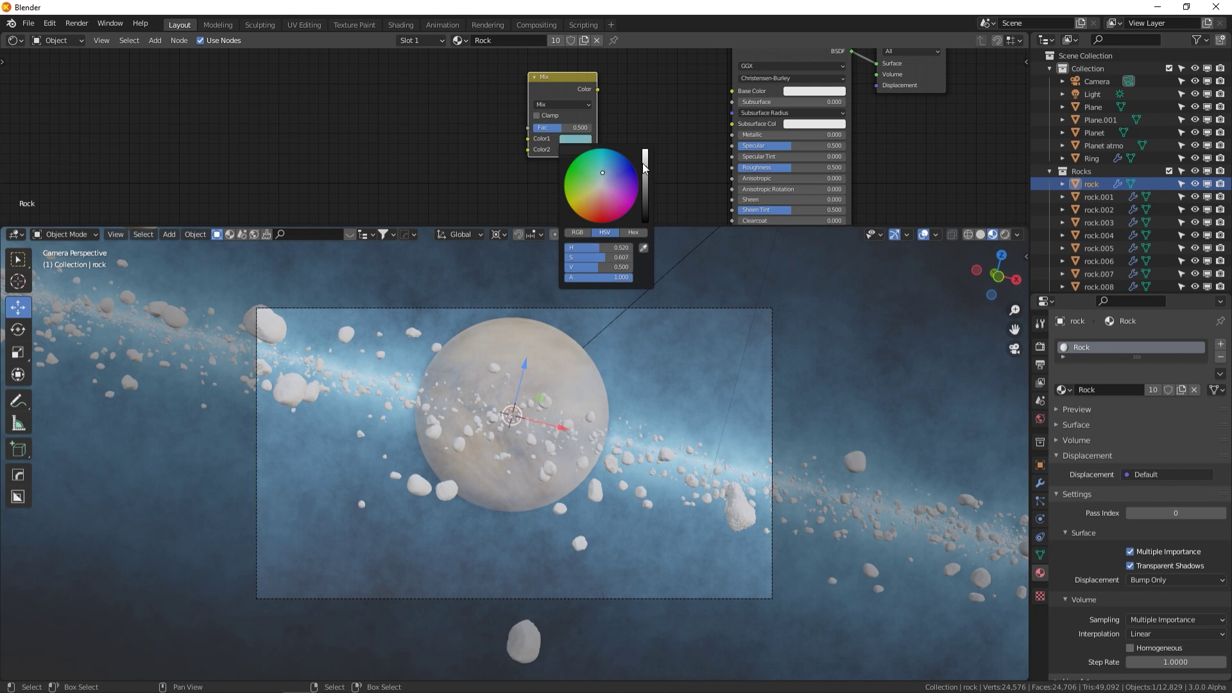
left_click_drag(605, 171, 603, 173)
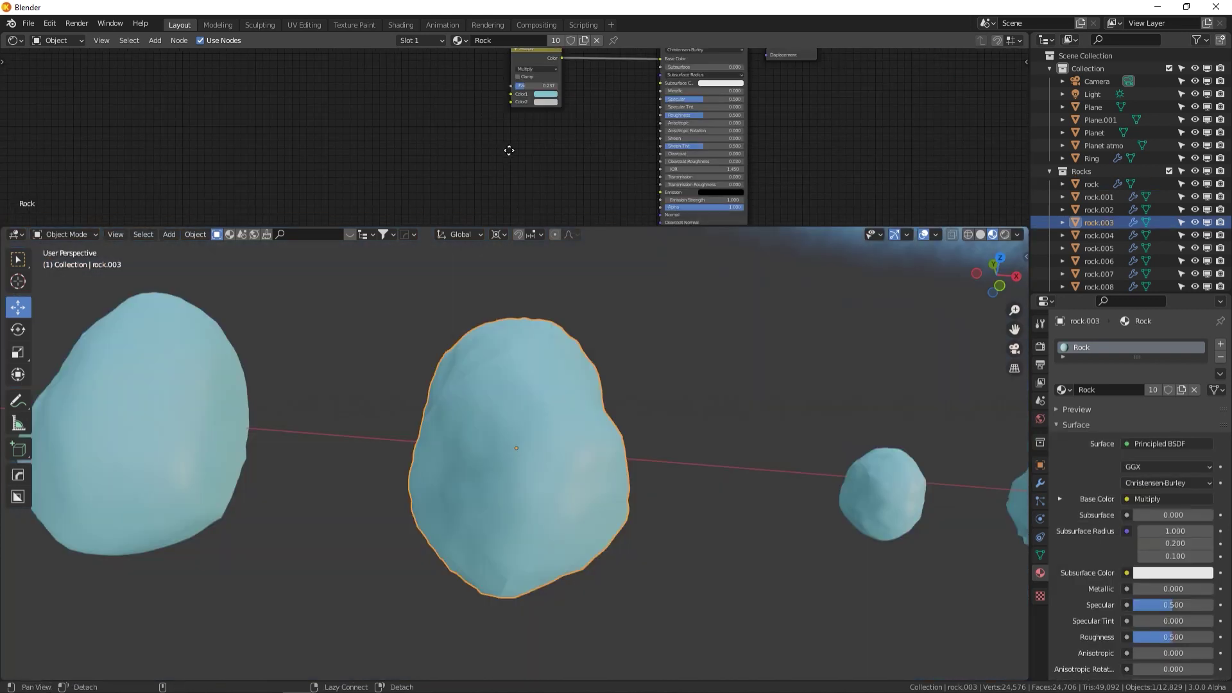
Add a Musgrave Texture to the Rock material and connect its Height to the Multiply node's Color2
left_click_drag(430, 135, 455, 142, "alt")
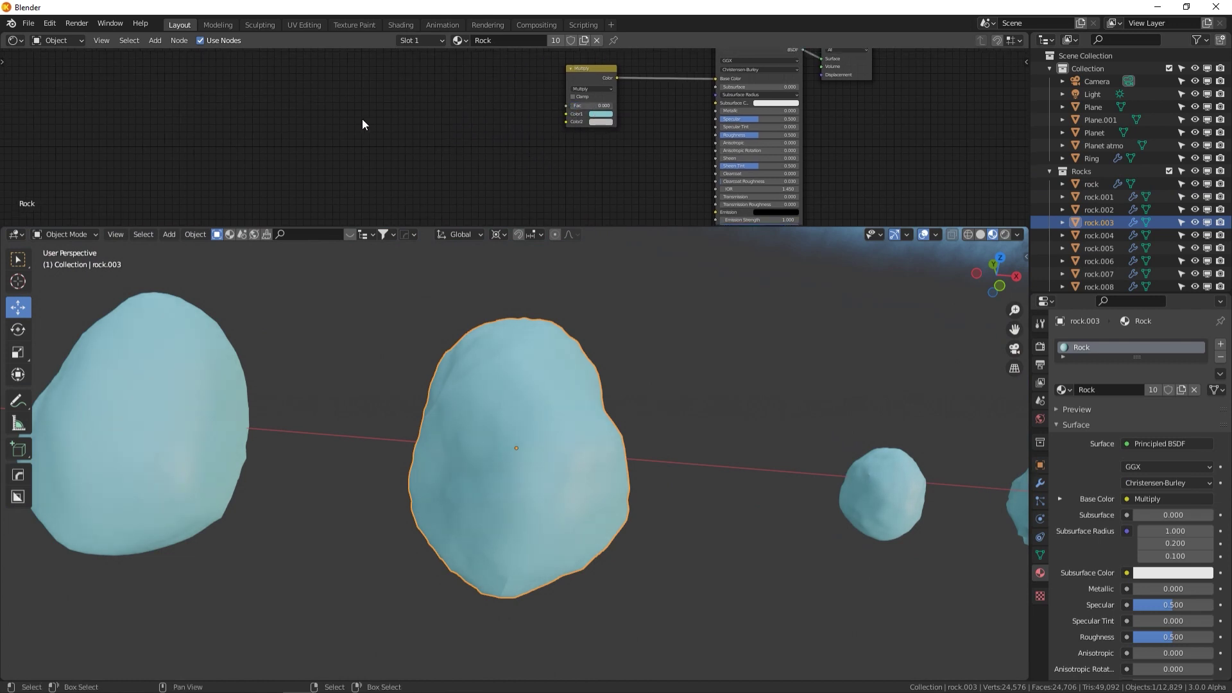
key("shift+a")
left_click(299, 114)
type("mus")
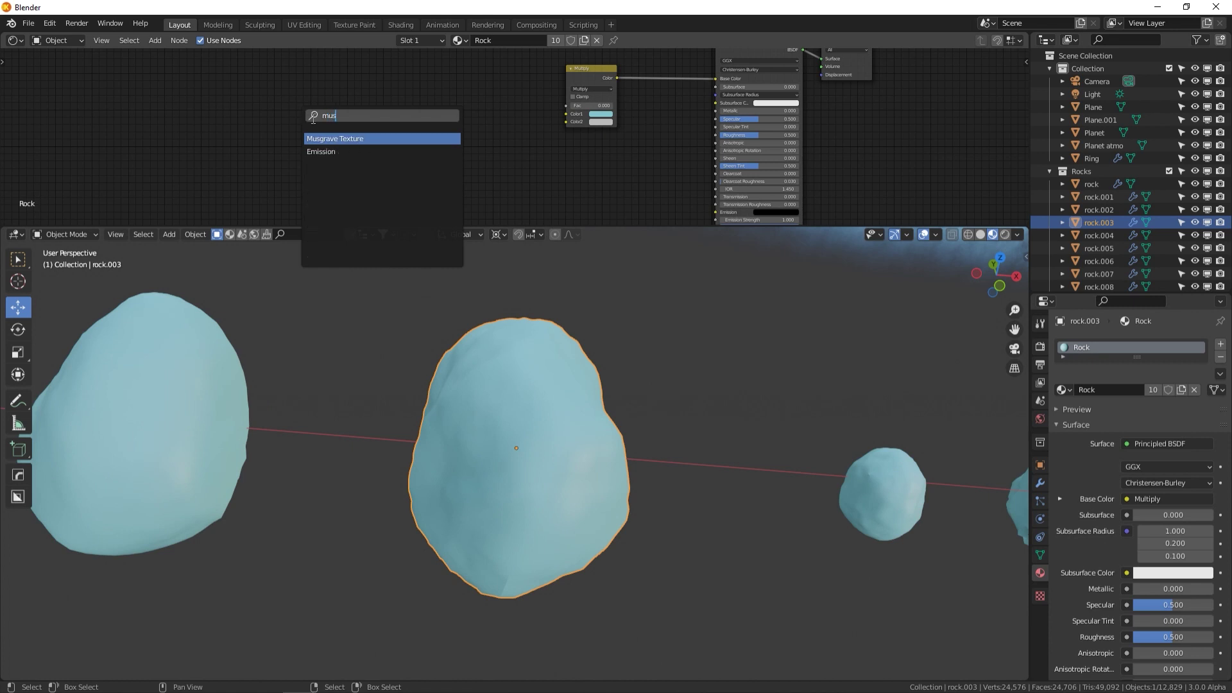
key("Return")
left_click(348, 104)
left_click_drag(346, 102, 569, 122)
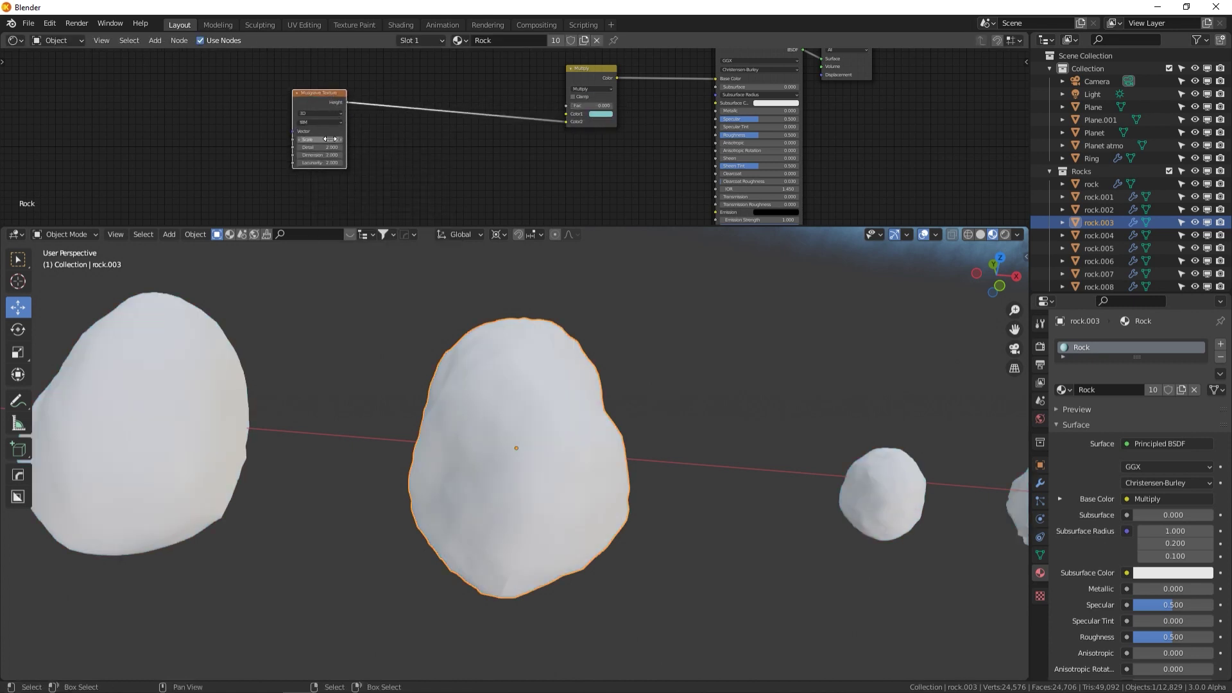
middle_click_drag(414, 160, 436, 158)
Set the Musgrave Texture's scale to about 4.68, detail 16, dimension about 0.48 and lacunarity about 1.73, and the Multiply factor to about 0.358
left_click_drag(600, 106, 640, 107)
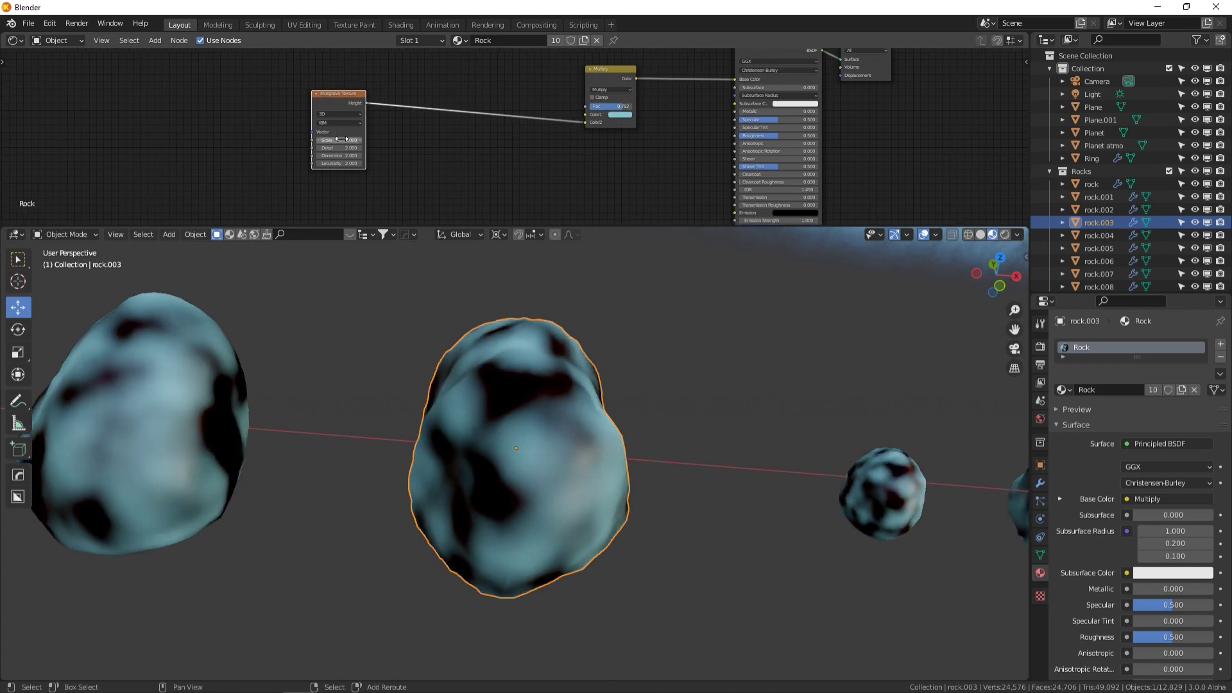
left_click_drag(342, 139, 343, 148)
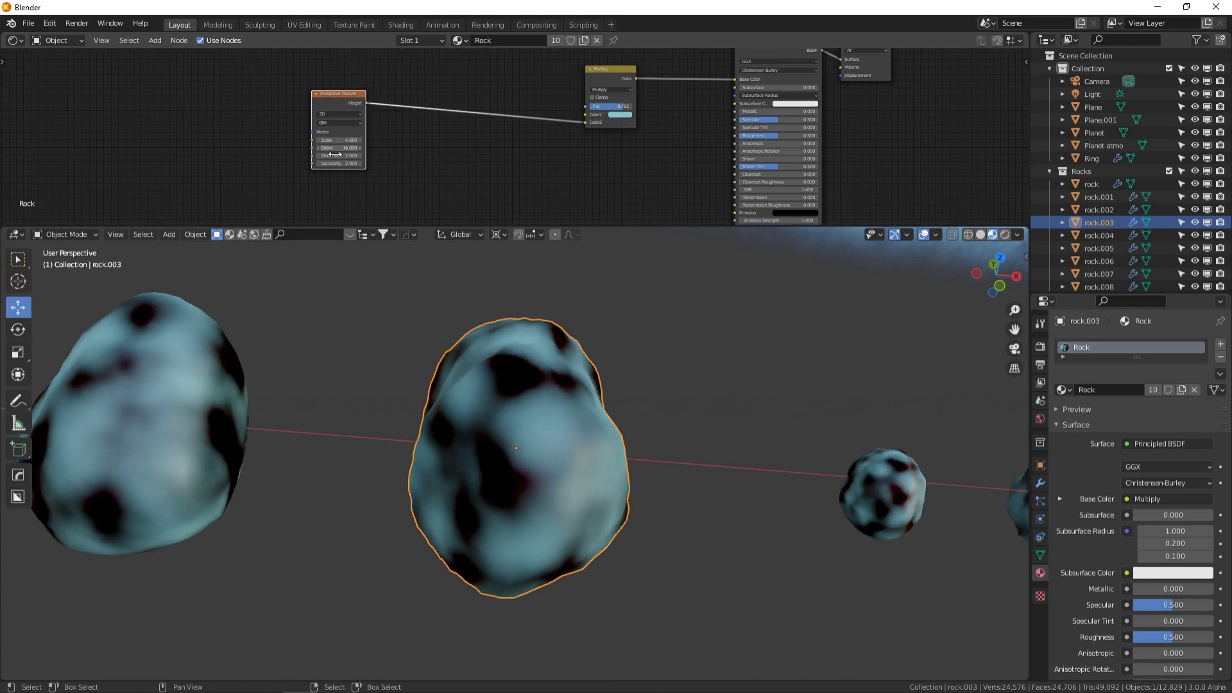
left_click_drag(339, 155, 324, 163)
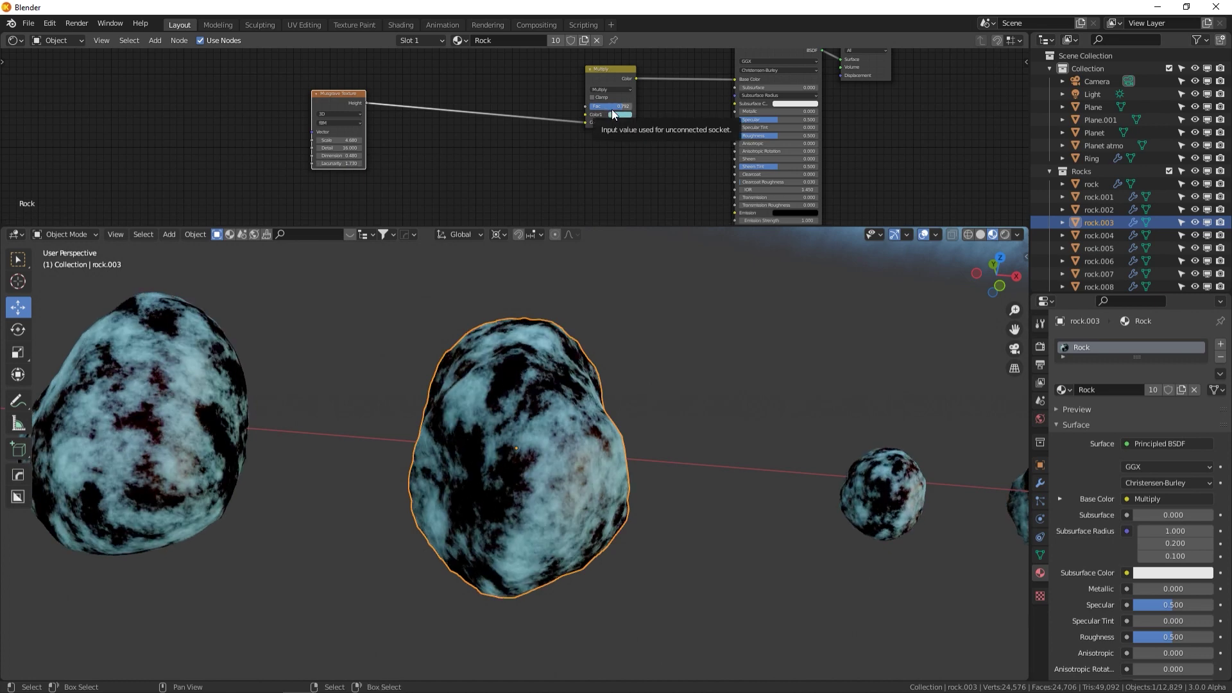
left_click_drag(618, 106, 587, 106)
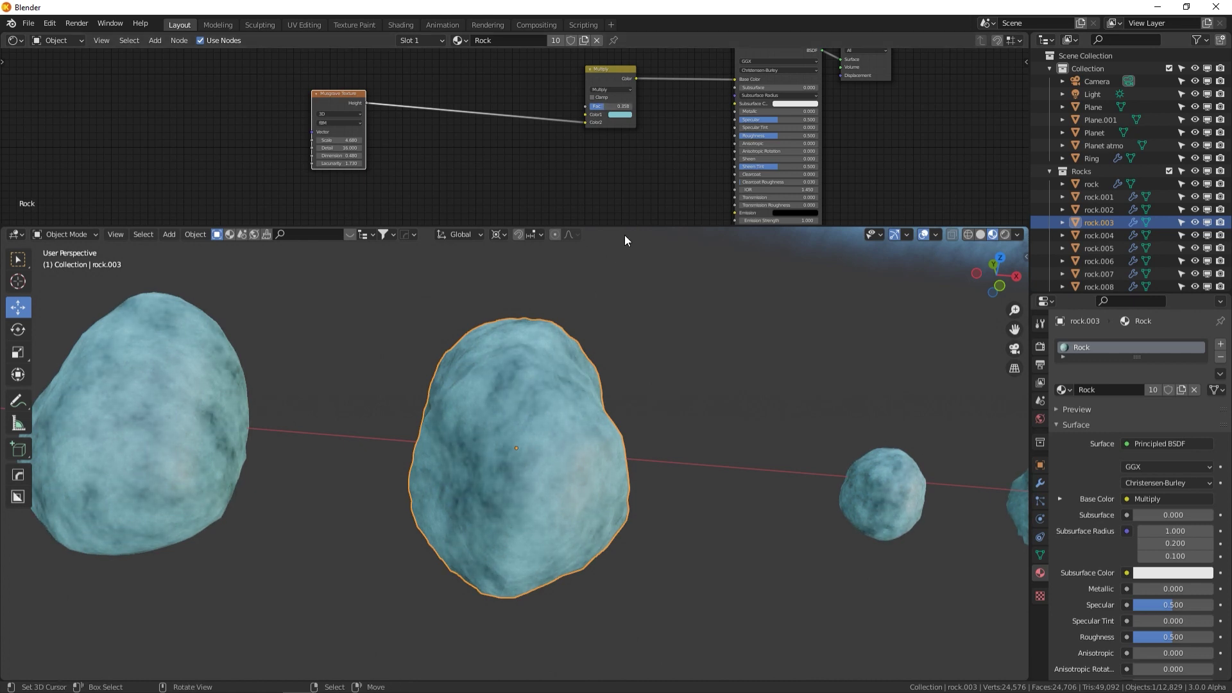
Add a Bump node between the Musgrave Texture's Height output and the Principled BSDF's Normal input
middle_click_drag(623, 218, 541, 115)
key("shift+a")
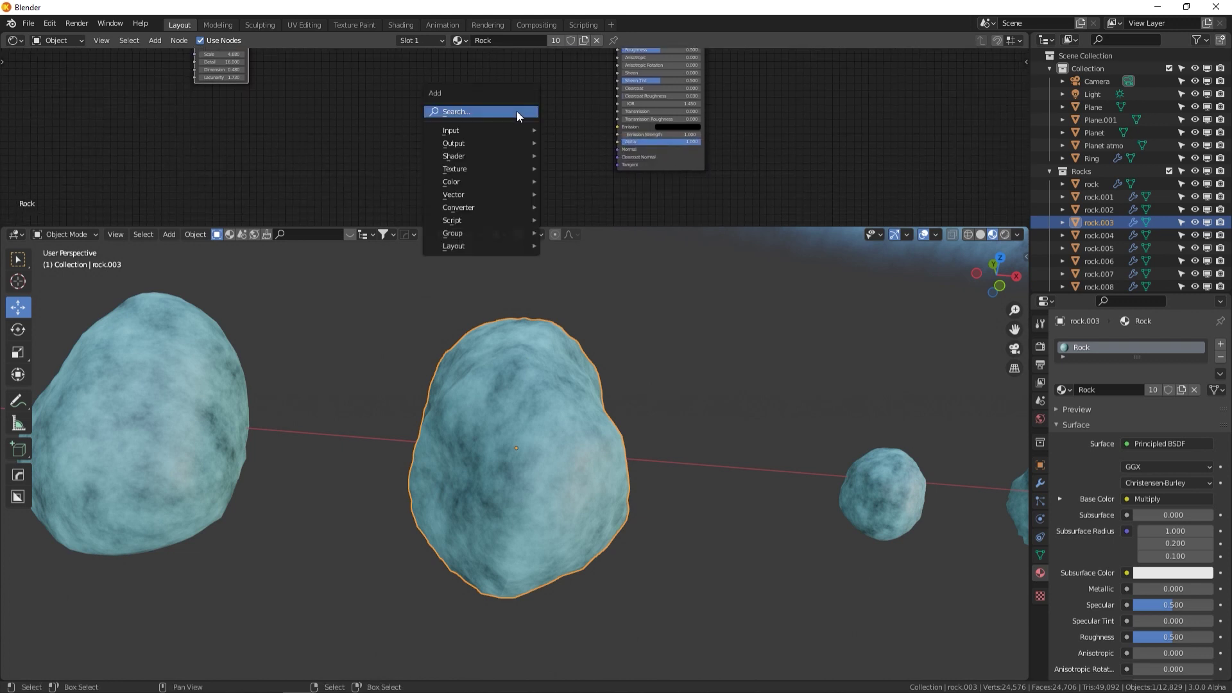
type("bump")
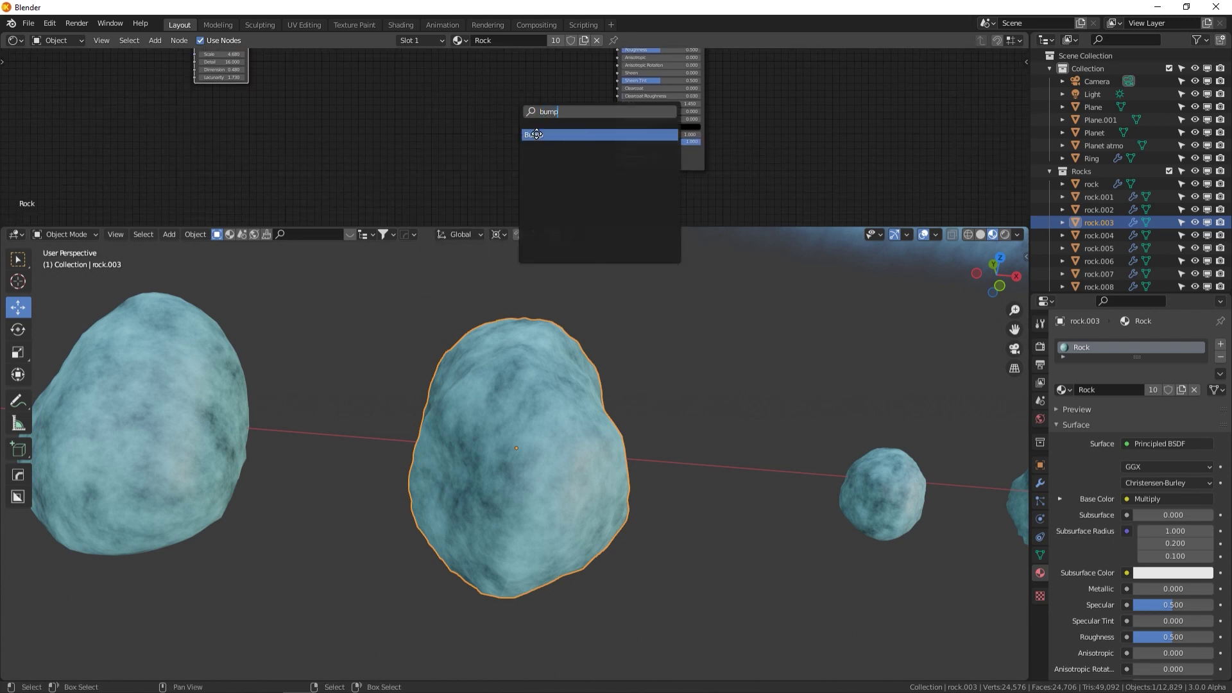
left_click(537, 134)
left_click(564, 106)
mouse_move(565, 110)
left_mouse_down()
mouse_move(653, 152)
mouse_move(621, 153)
left_mouse_up()
middle_click_drag(467, 93, 426, 156)
mouse_move(218, 70)
left_mouse_down()
mouse_move(541, 195)
mouse_move(487, 206)
mouse_move(488, 180)
left_mouse_up()
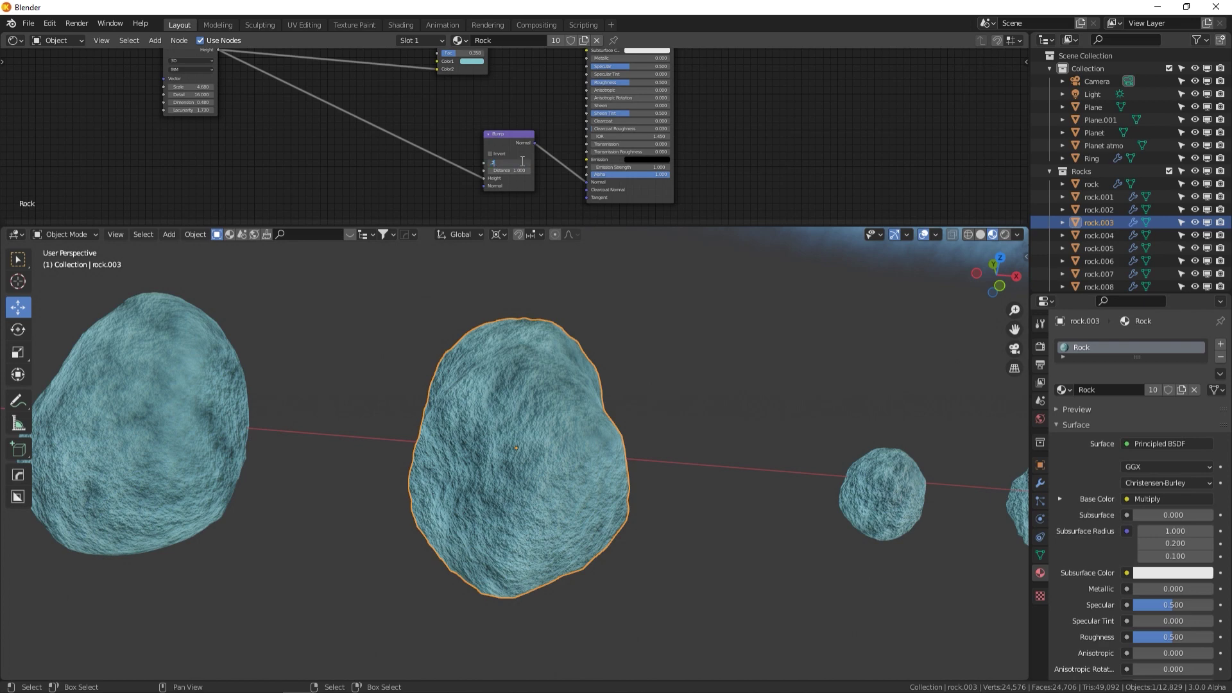
Set the Bump node's distance to 0.2 and its strength to about 0.525
key("Tab")
type("2")
mouse_move(507, 162)
left_mouse_down()
mouse_move(530, 162)
mouse_move(507, 162)
left_mouse_up()
middle_click_drag(382, 414, 408, 398)
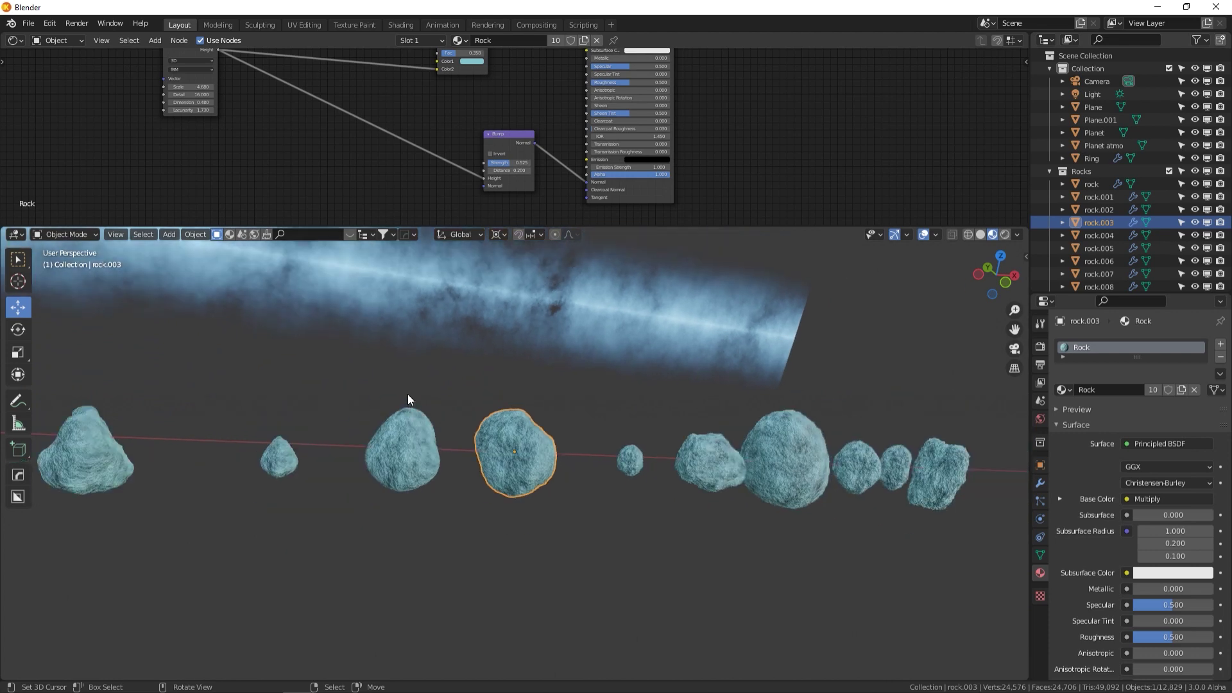
Set the camera's focal length to 25 mm
scroll(411, 395, "down", 3)
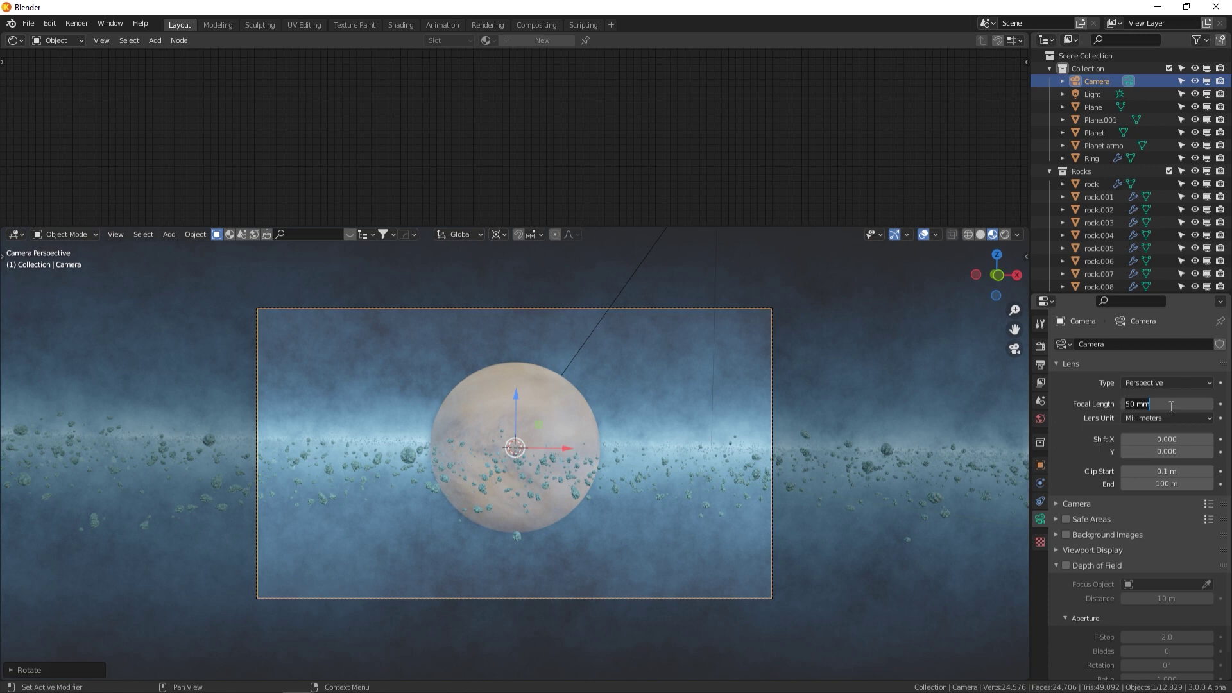
type("25")
key("Return")
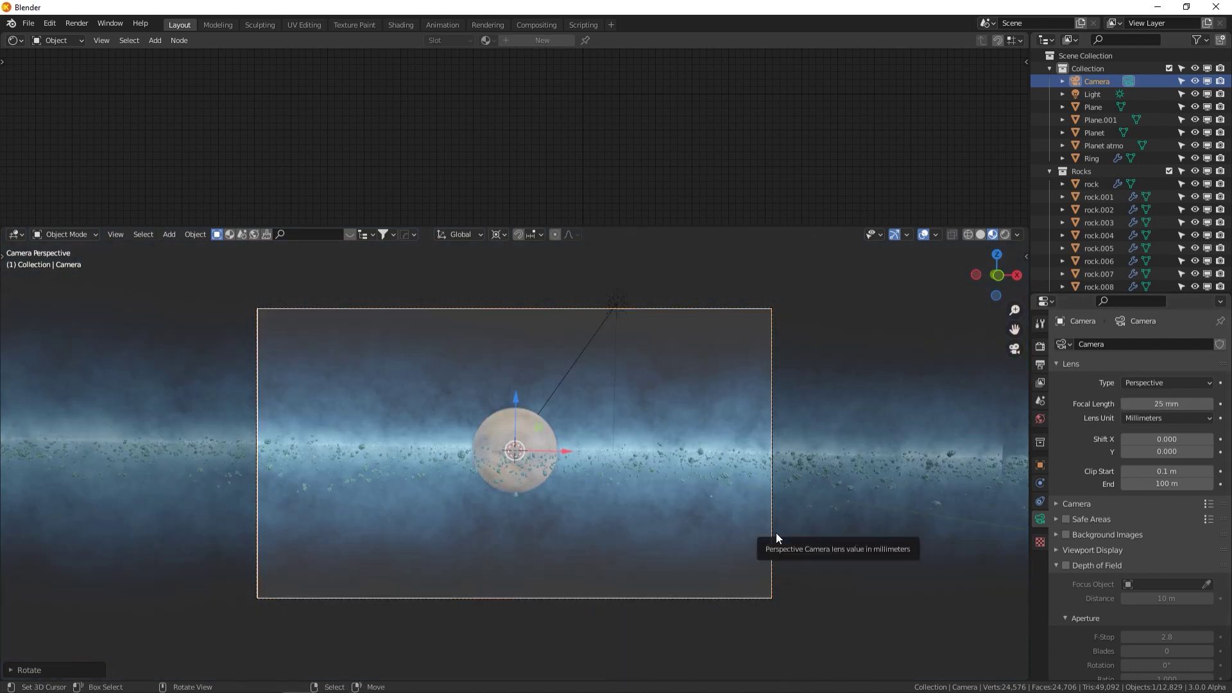
Move the camera toward the planet along its local Z axis and lower it to the level of the rock ring
key("g")
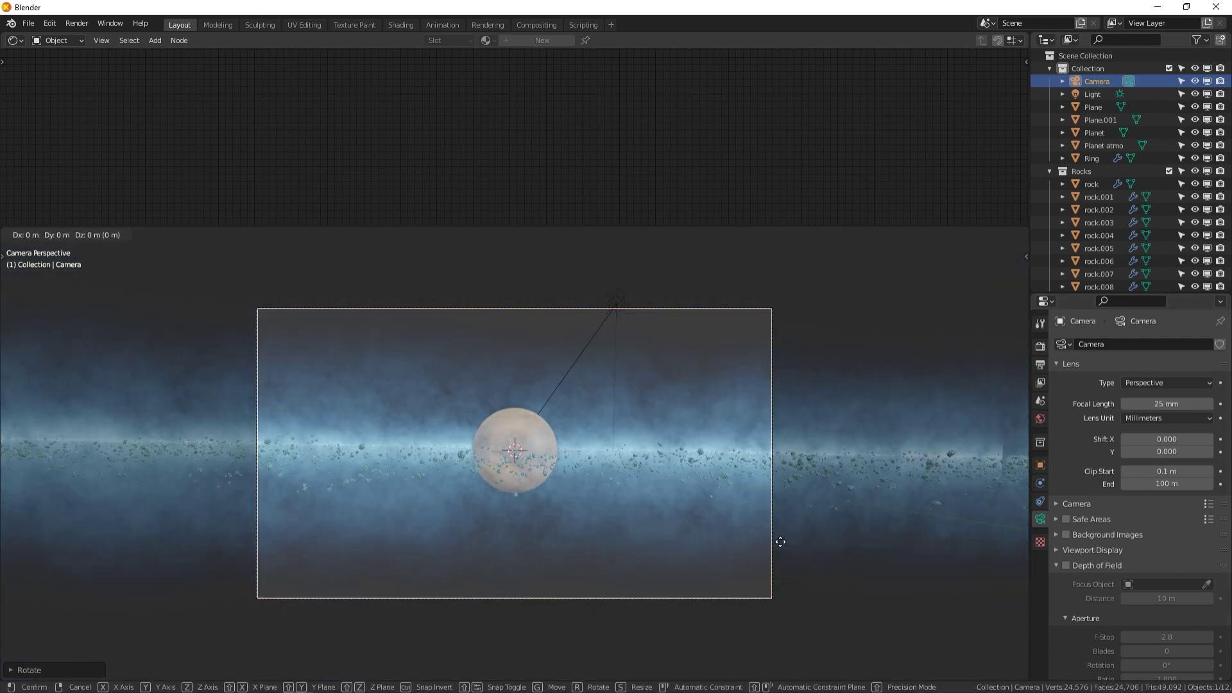
key("z")
key("z")
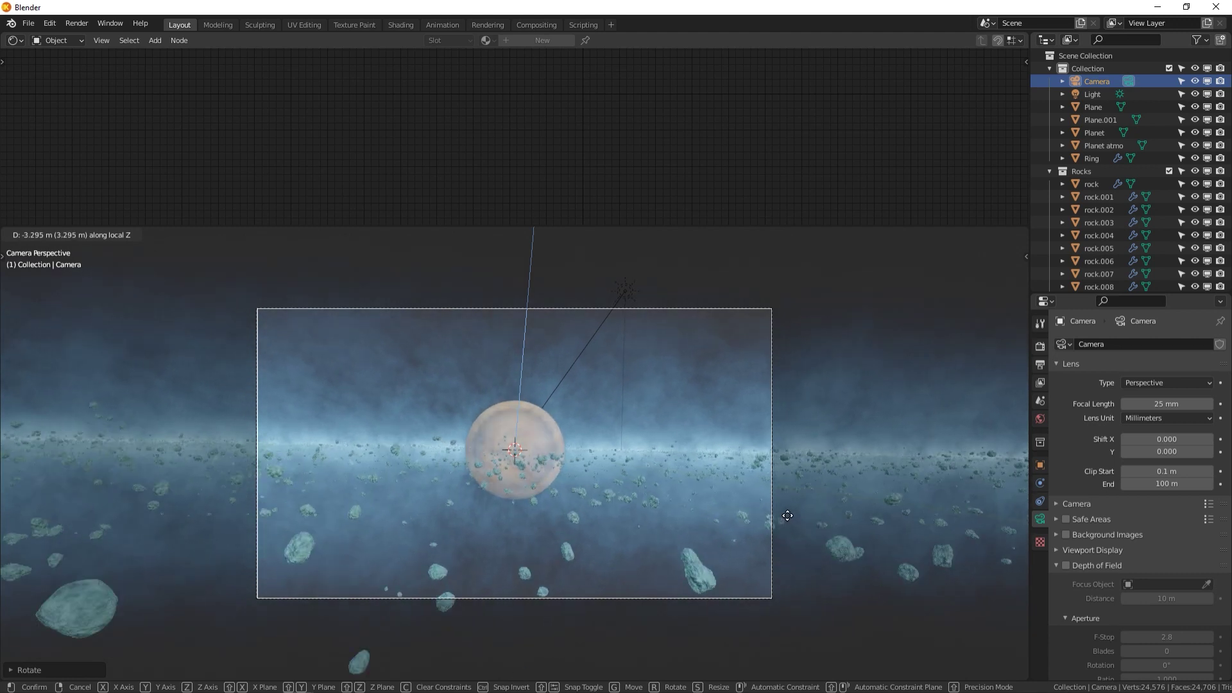
left_click(793, 533)
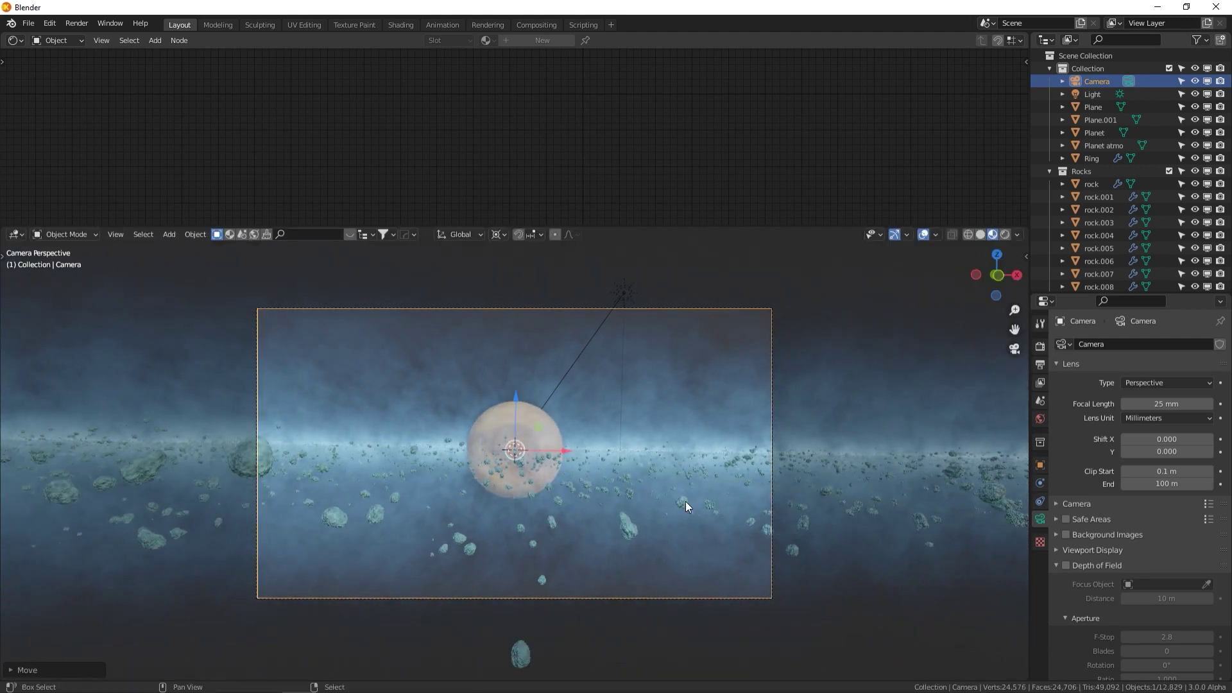
key("g")
key("z")
left_click(688, 532)
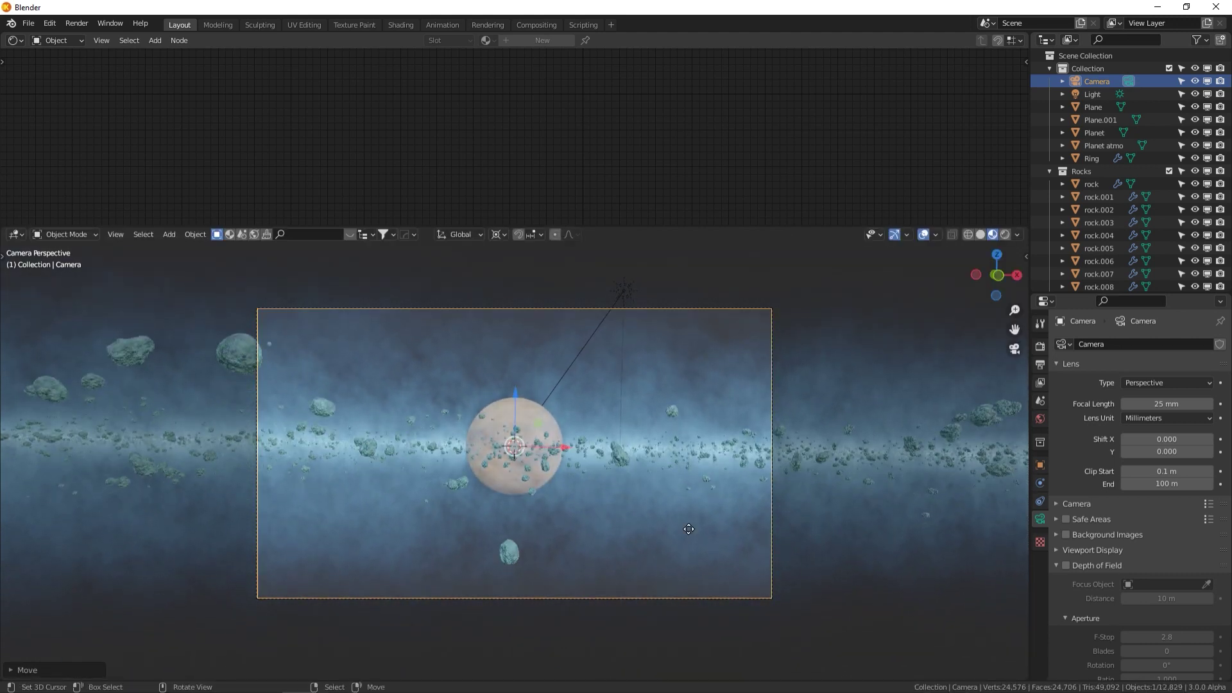
Fine-tune the camera's distance along its local Z axis so larger rocks from the ring appear in the foreground
key("g")
key("z")
key("z")
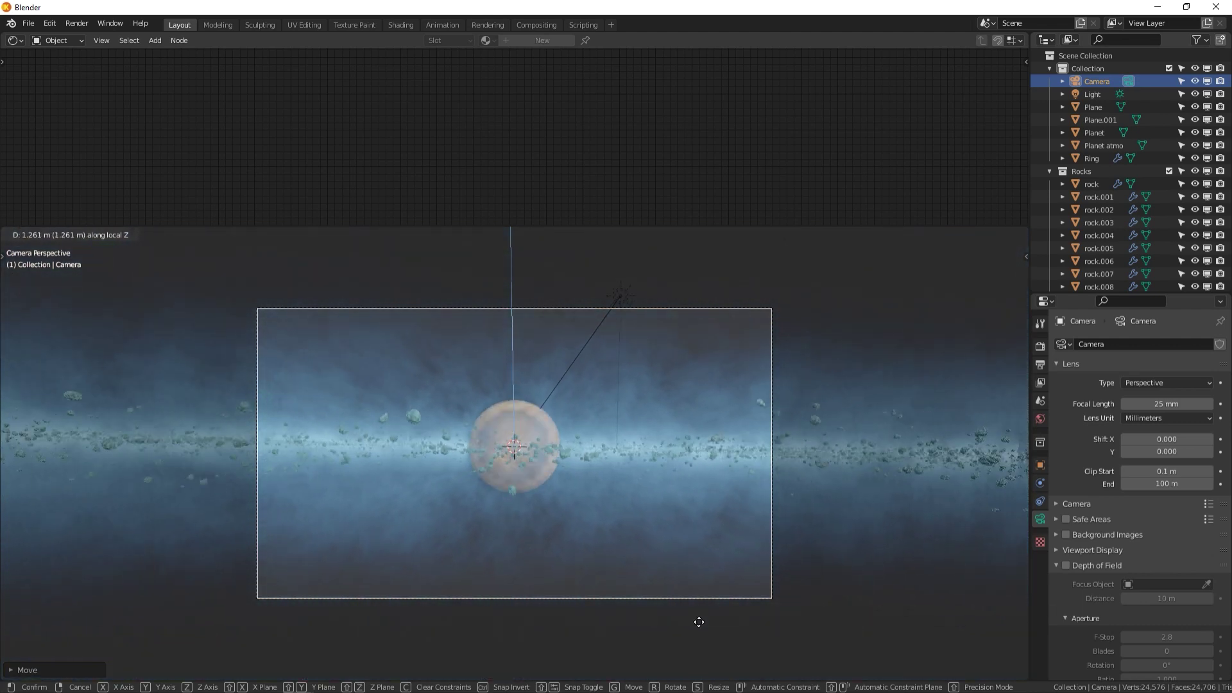
left_click(707, 486)
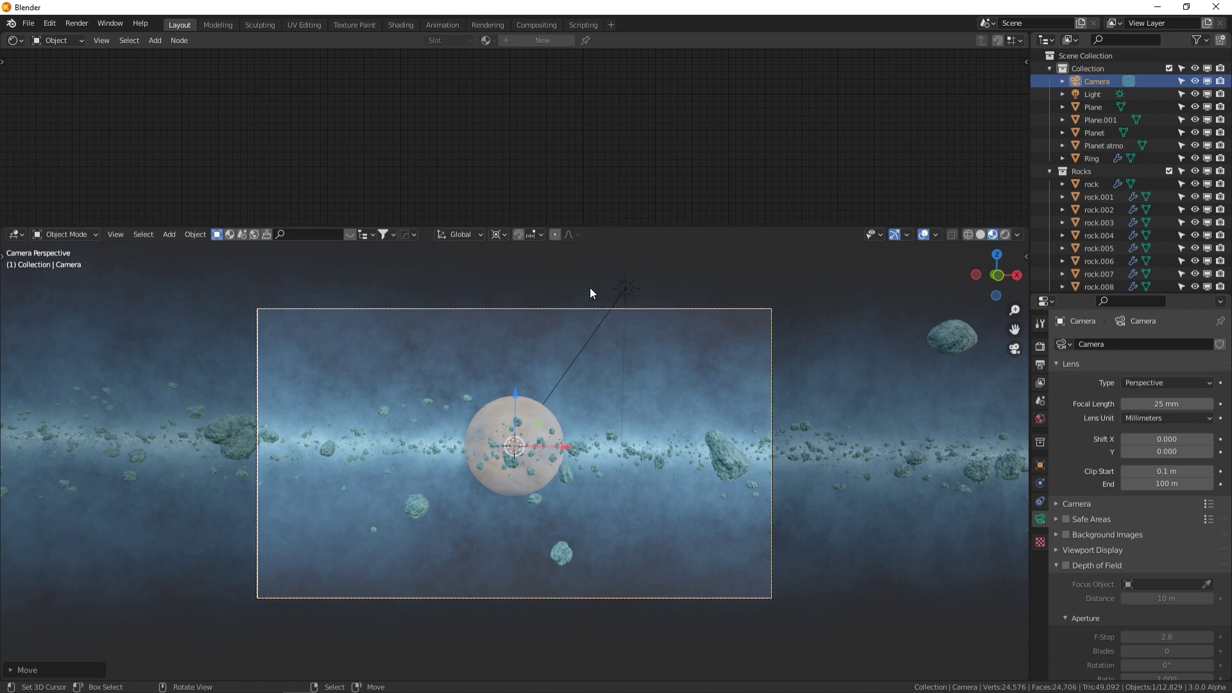
Enlarge the 3D viewport and shift the camera so the planet sits on the left vertical third of the frame
left_click_drag(604, 227, 621, 87)
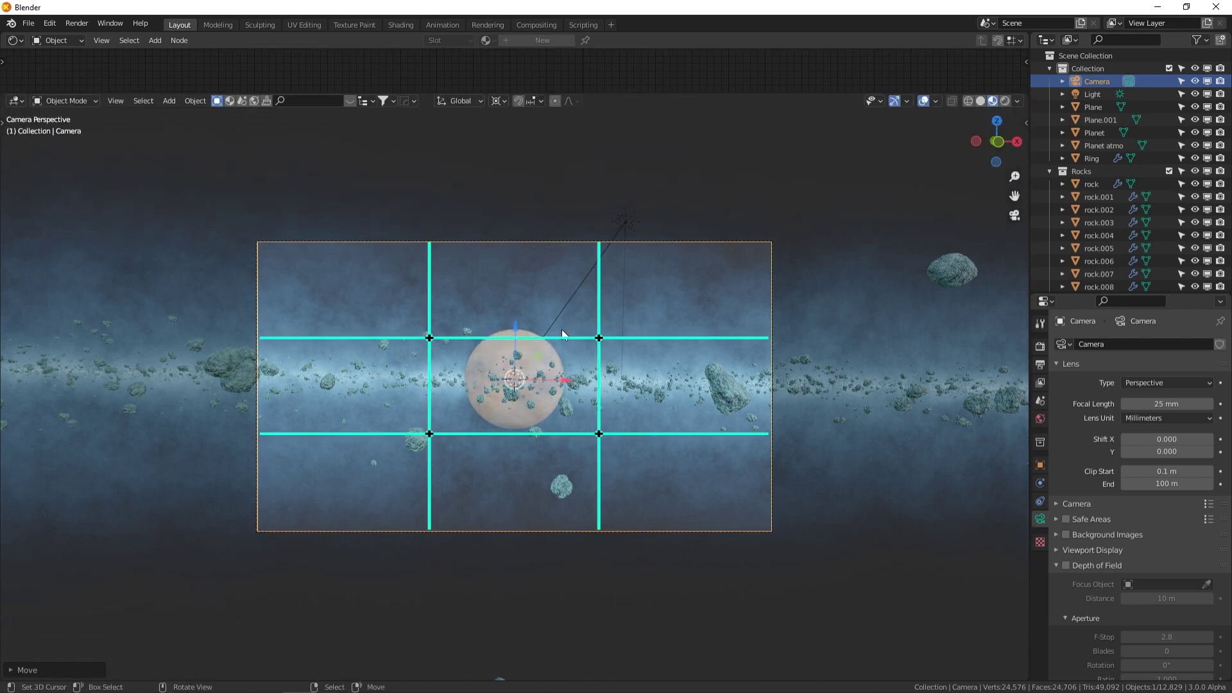
scroll(561, 330, "up", 2)
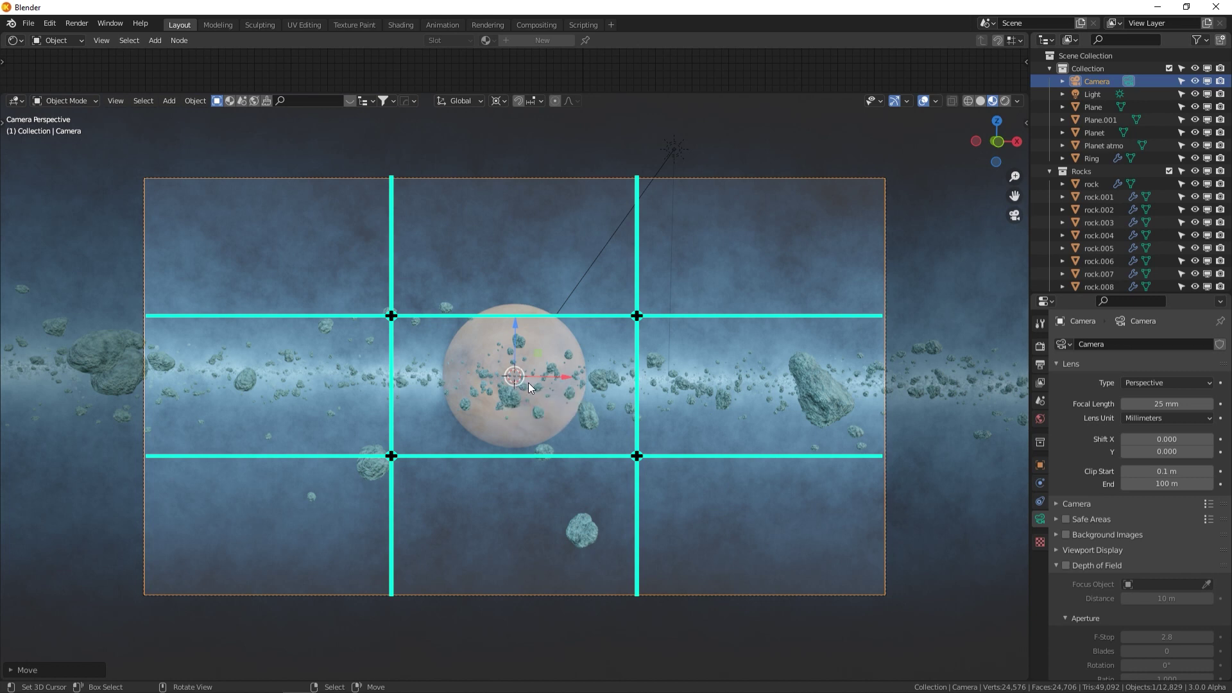
left_click(556, 334)
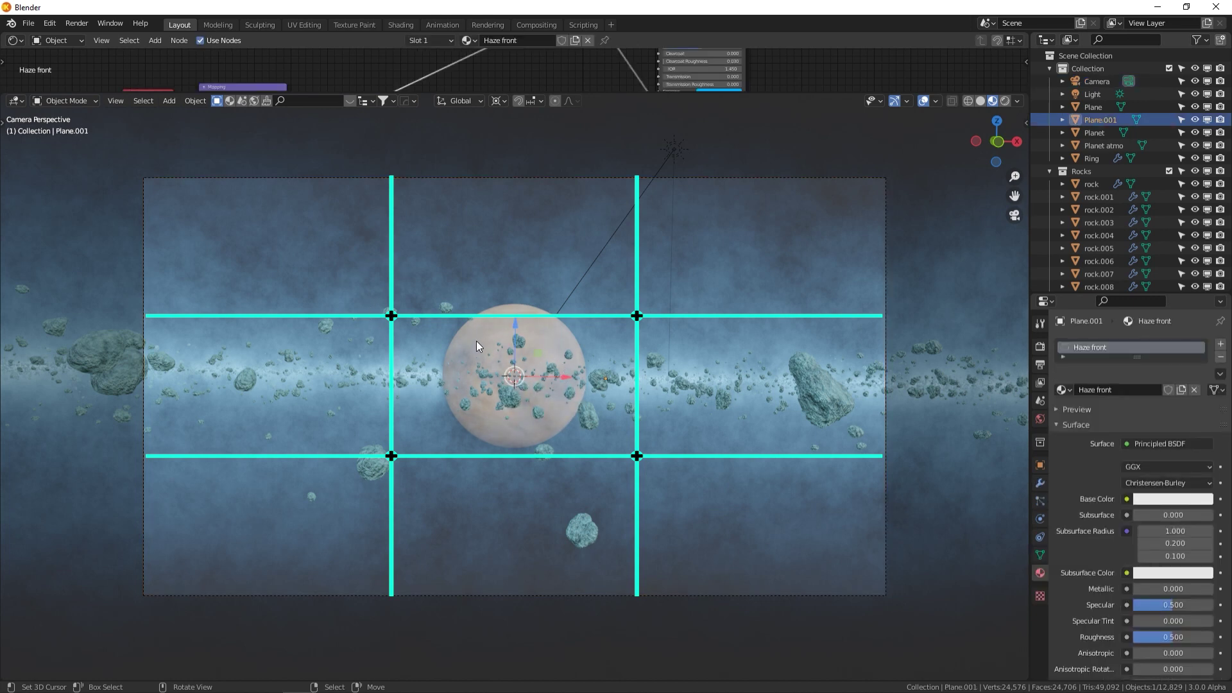
left_click(562, 294)
left_click(539, 177)
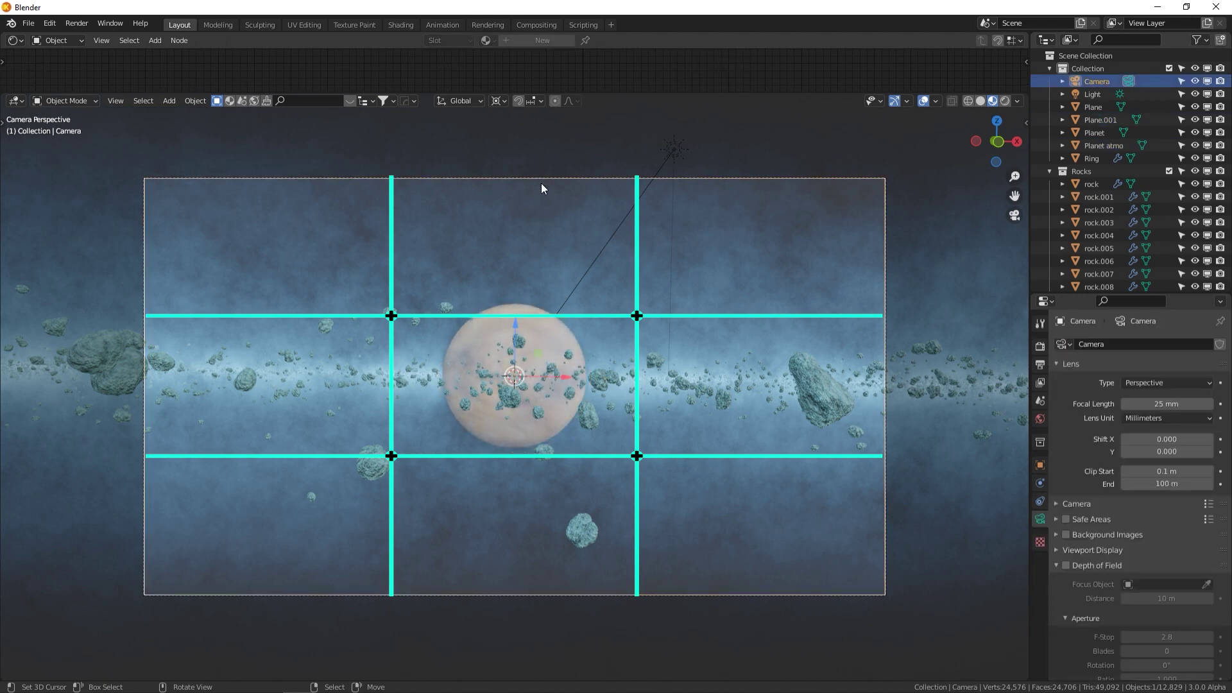
key("g")
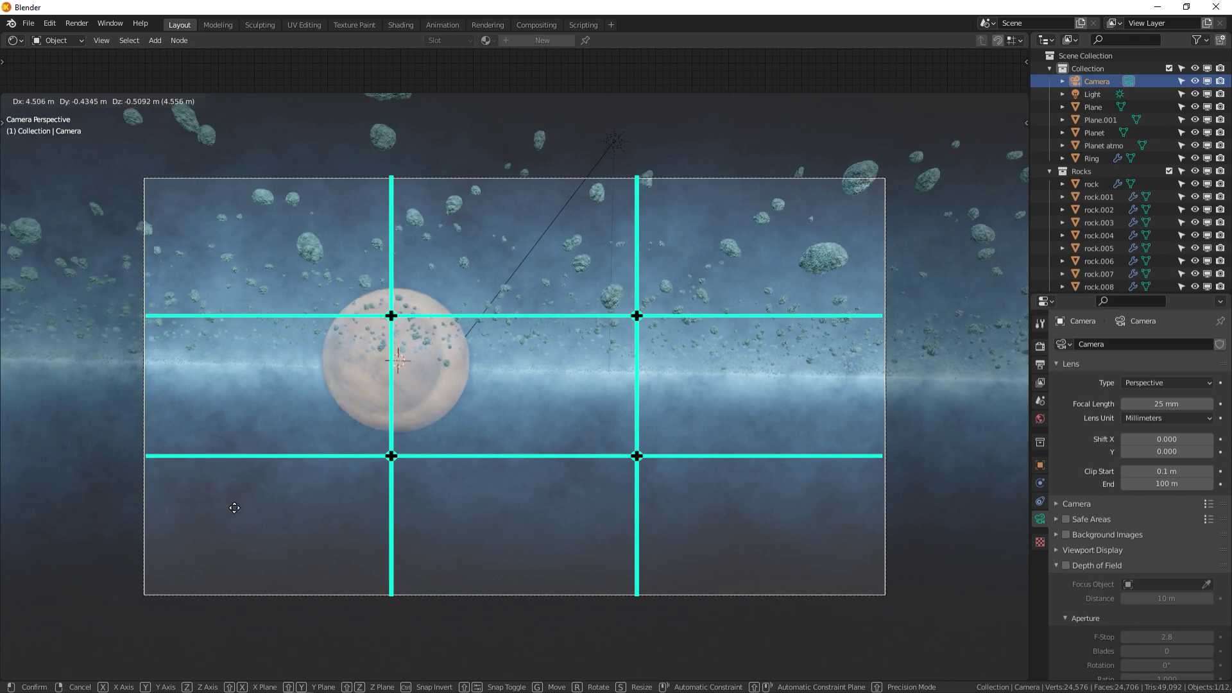
left_click(282, 560)
Rotate the camera slightly with trackball rotation, keeping the planet on the left third of the frame
key("r")
key("r")
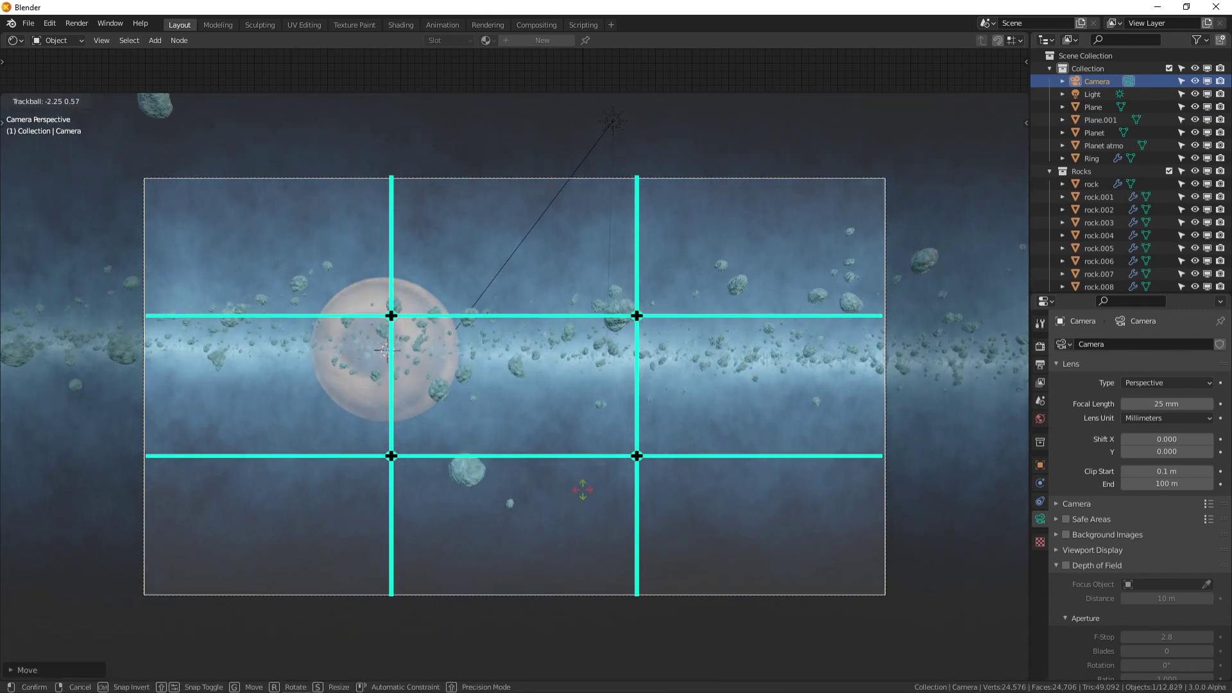
left_click(589, 487)
Move the camera along its local Z axis closer to the ring rocks and set its focal length to 30 mm
key("g")
key("z")
key("z")
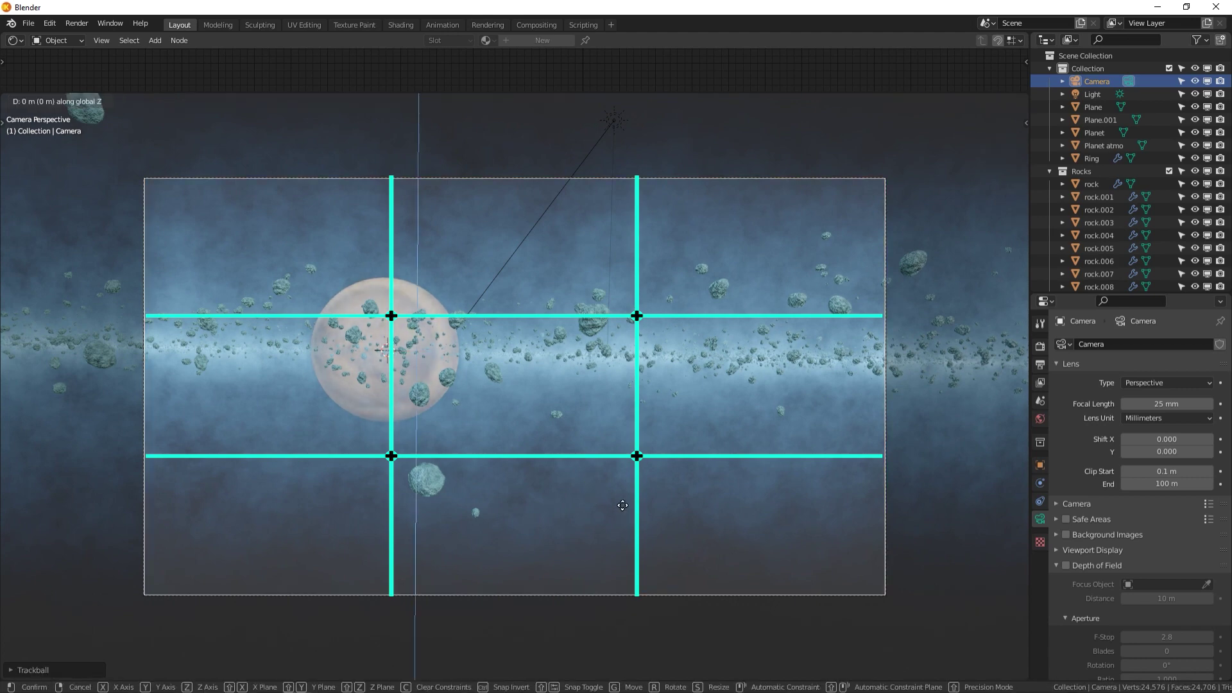
left_click(625, 444)
left_click_drag(1132, 404, 1161, 402)
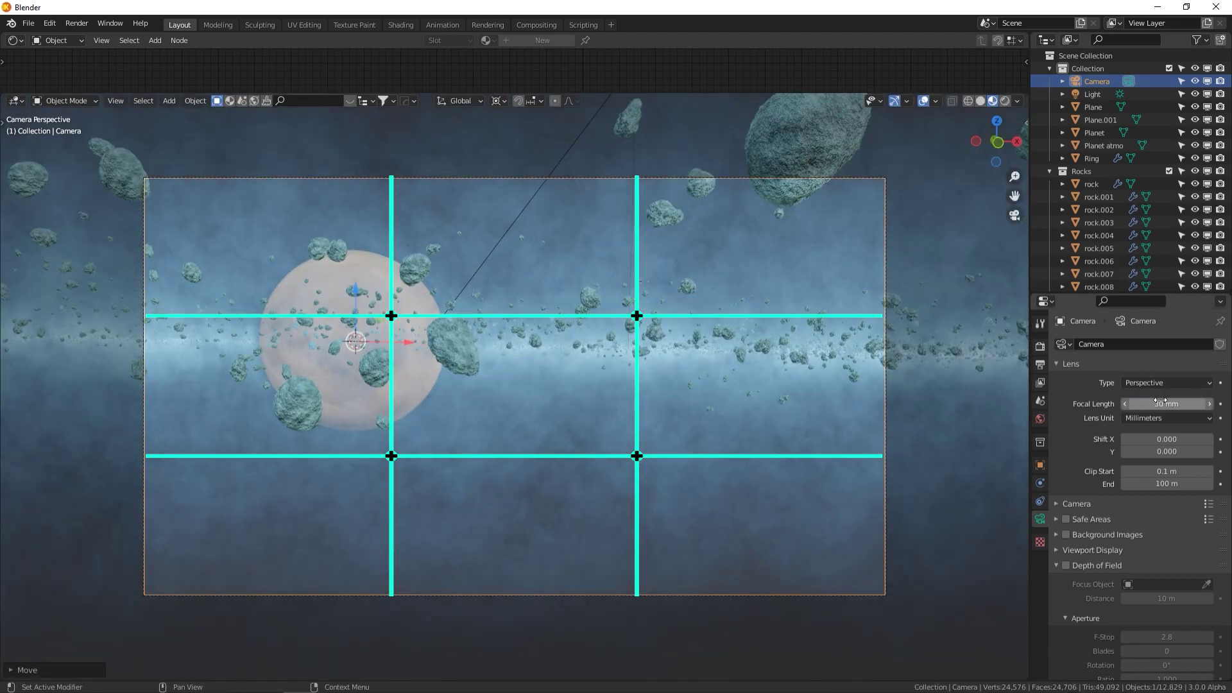
Orbit the camera around the planet with a trackball rotation to bring different ring rocks into the frame
key("r")
key("r")
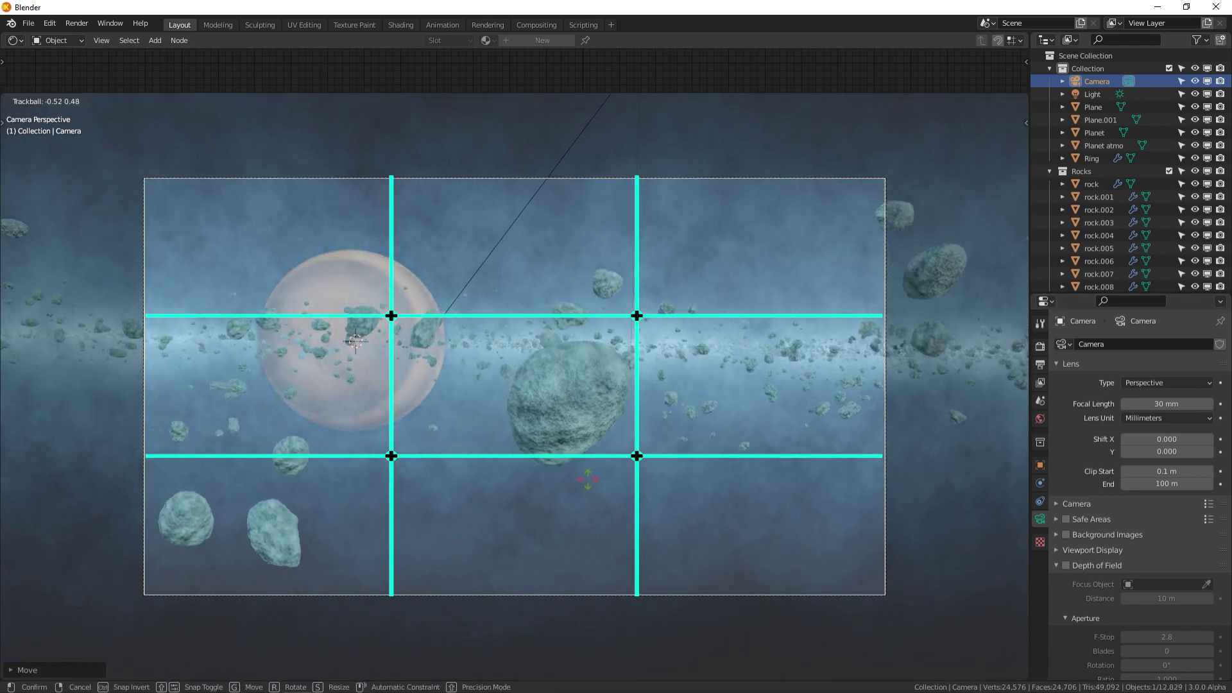
left_click(704, 460)
key("r")
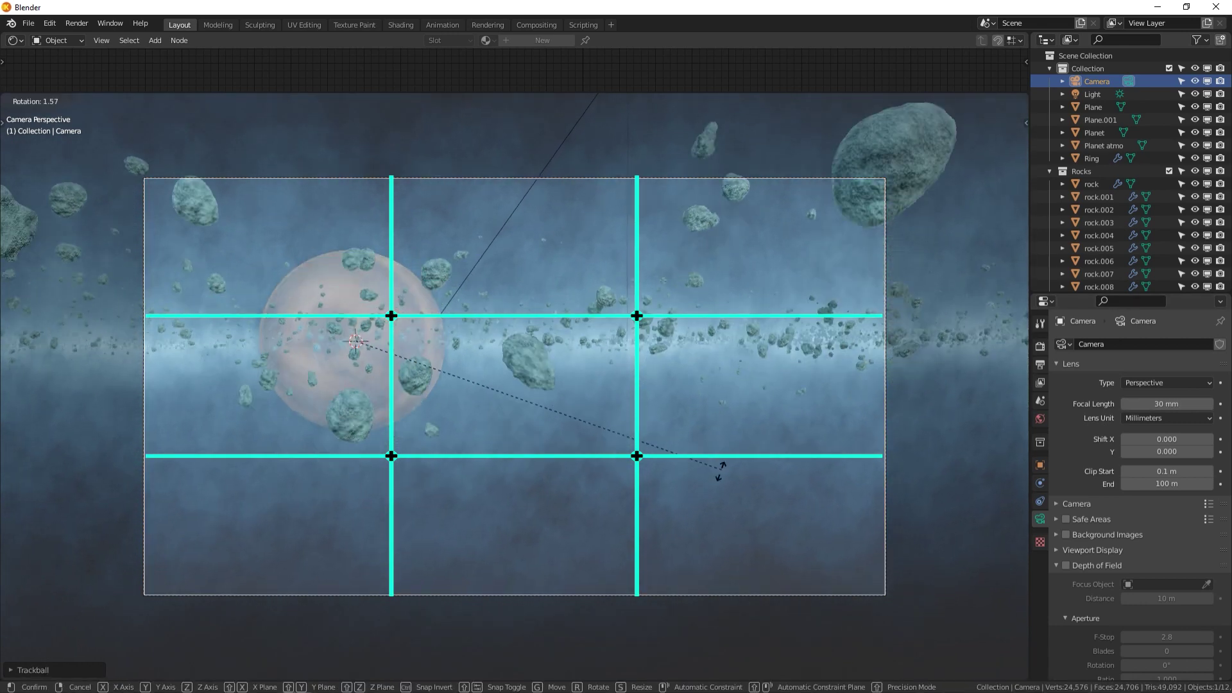
key("Escape")
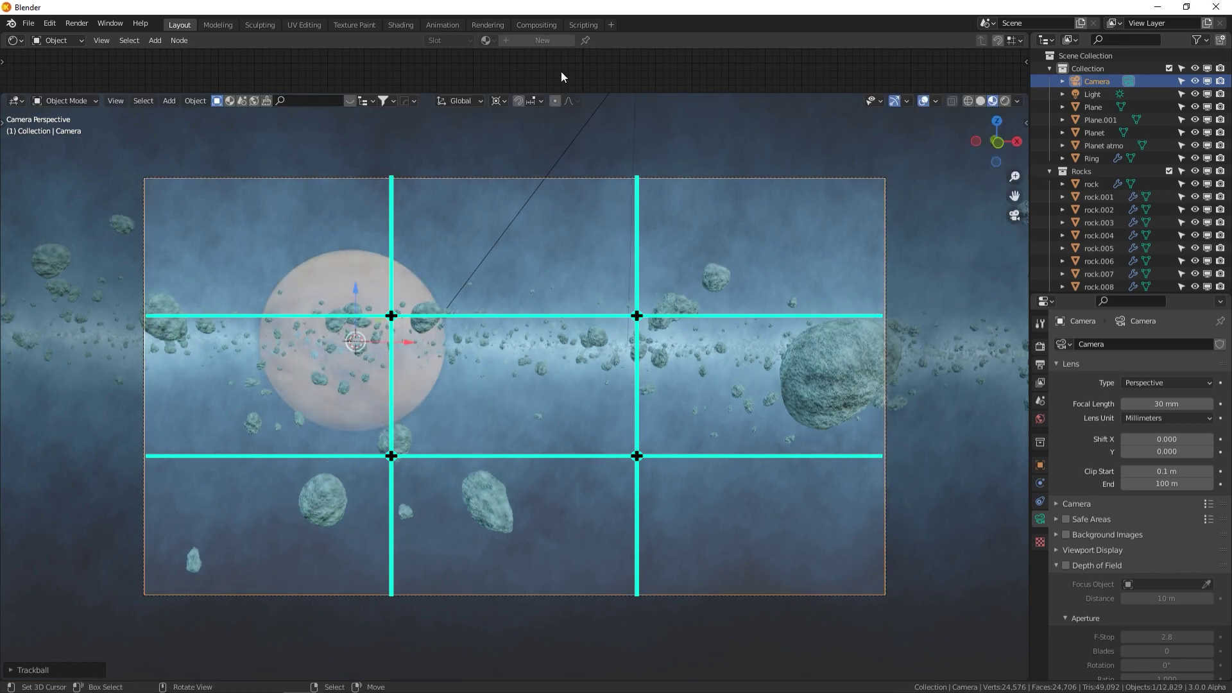
Set the transform pivot to Individual Origins and roll the camera so the ring runs diagonally across the frame
left_click(499, 100)
left_click(517, 143)
key("r")
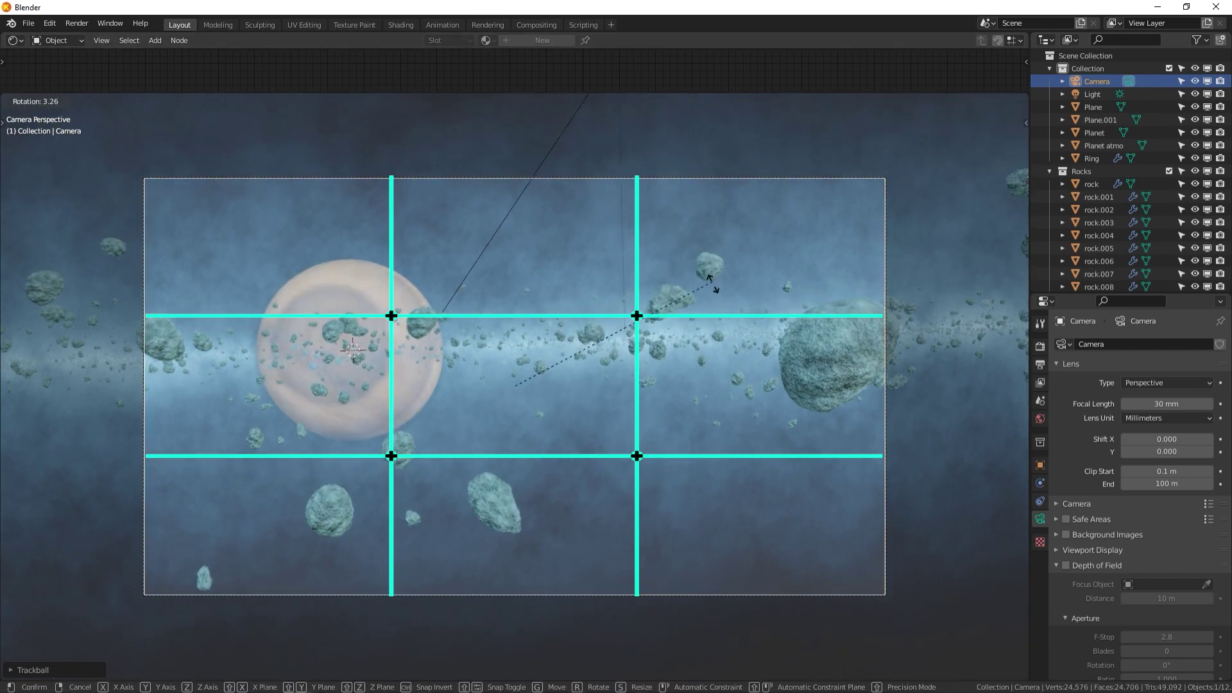
left_click(707, 200)
Move the camera and adjust its aim with a trackball rotation, keeping the planet near the left vertical third
key("g")
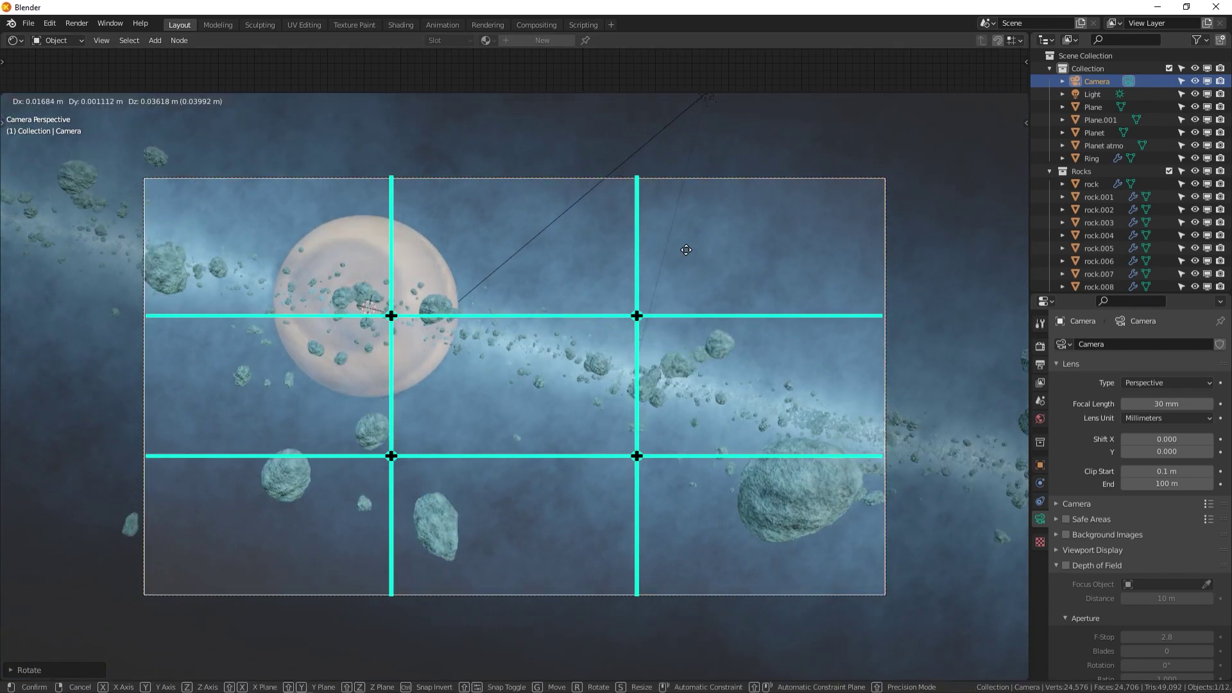
left_click(698, 360)
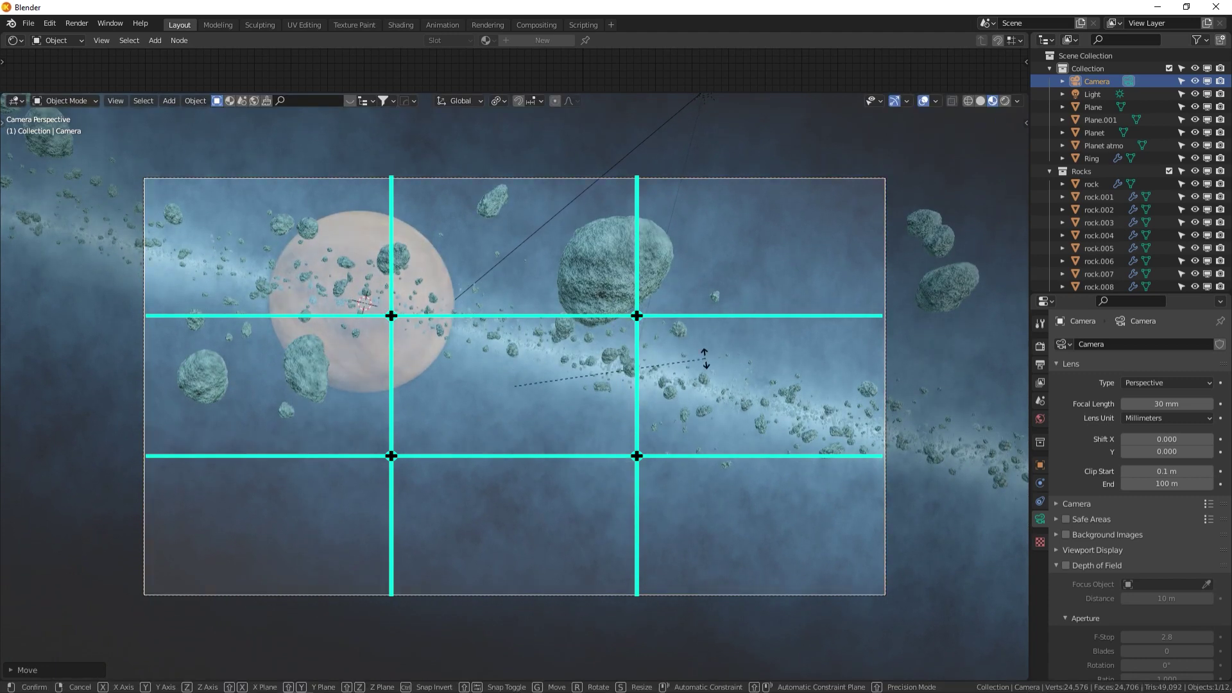
key("r")
key("r")
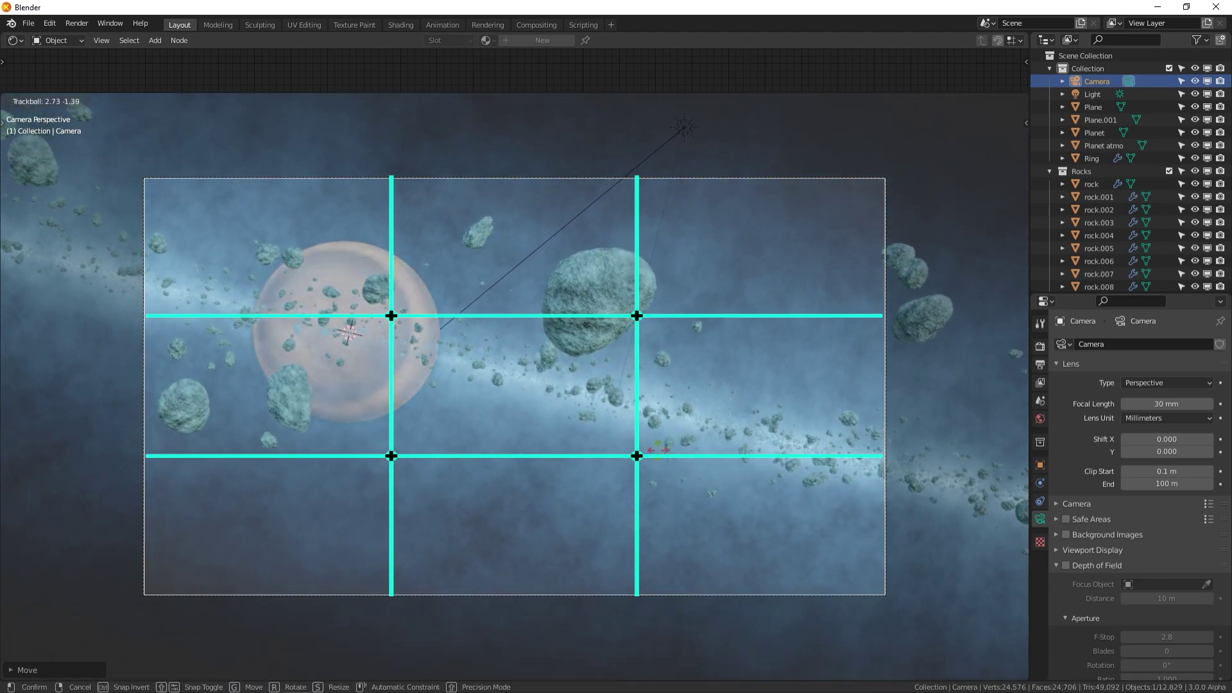
left_click(626, 418)
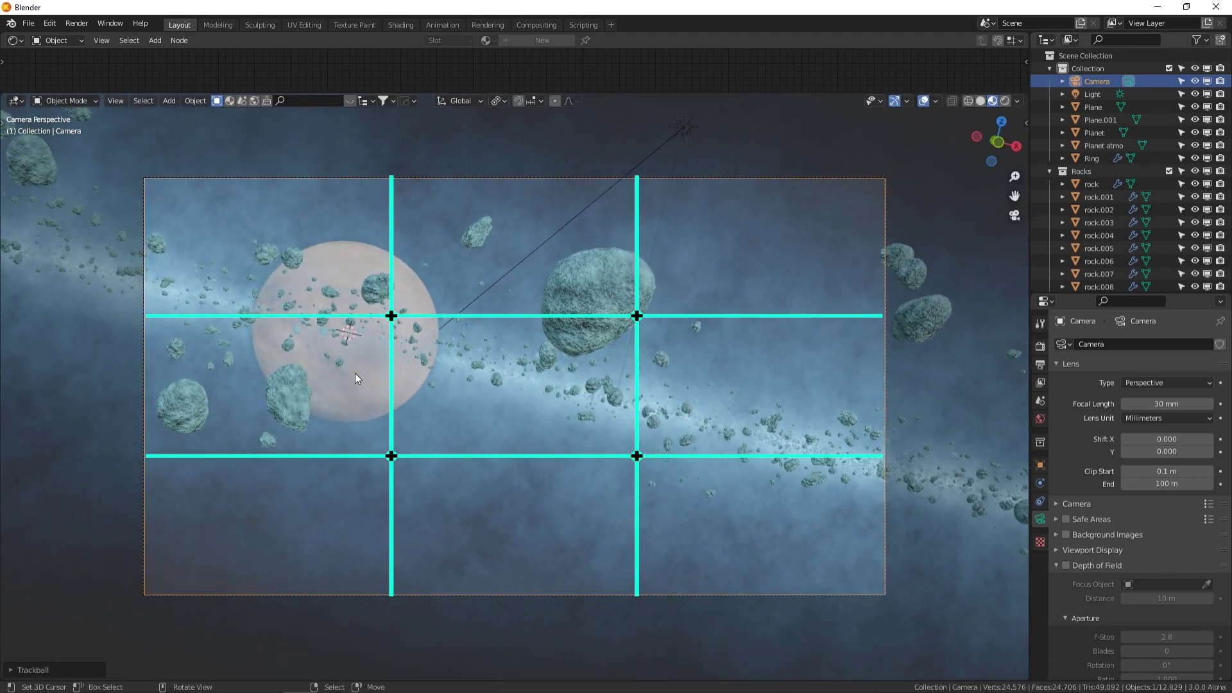
Set the transform pivot to 3D Cursor and rotate the camera about -17° around the global Z axis
left_click(498, 100)
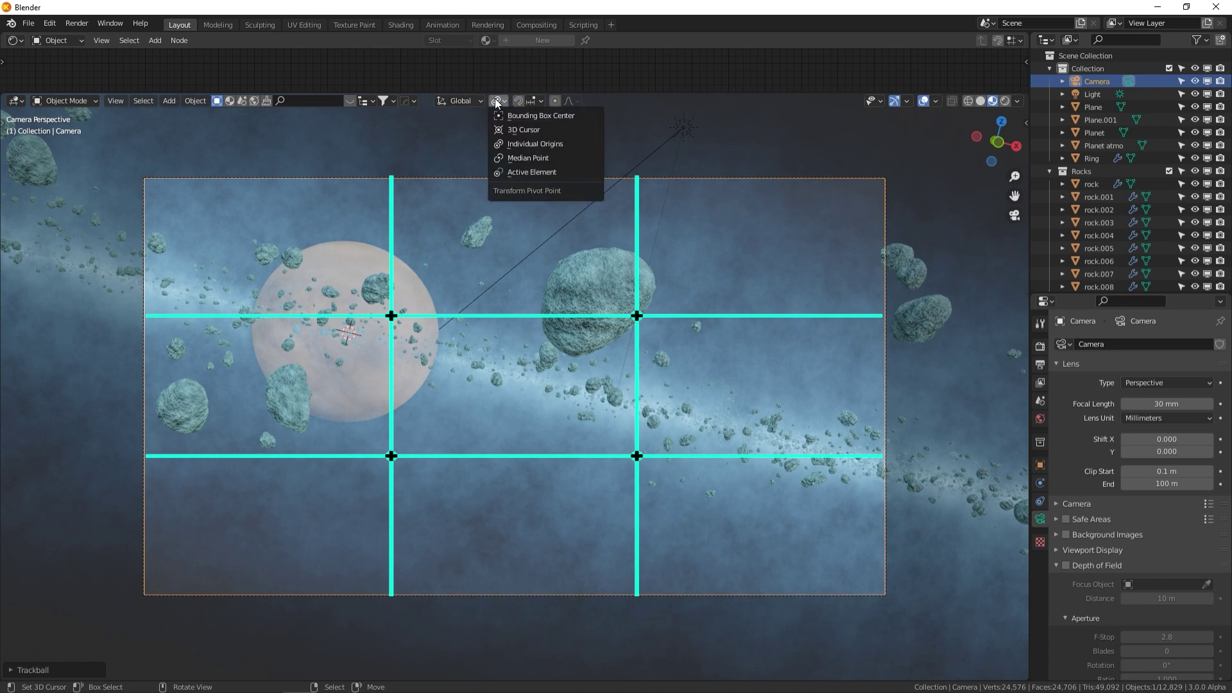
left_click(516, 130)
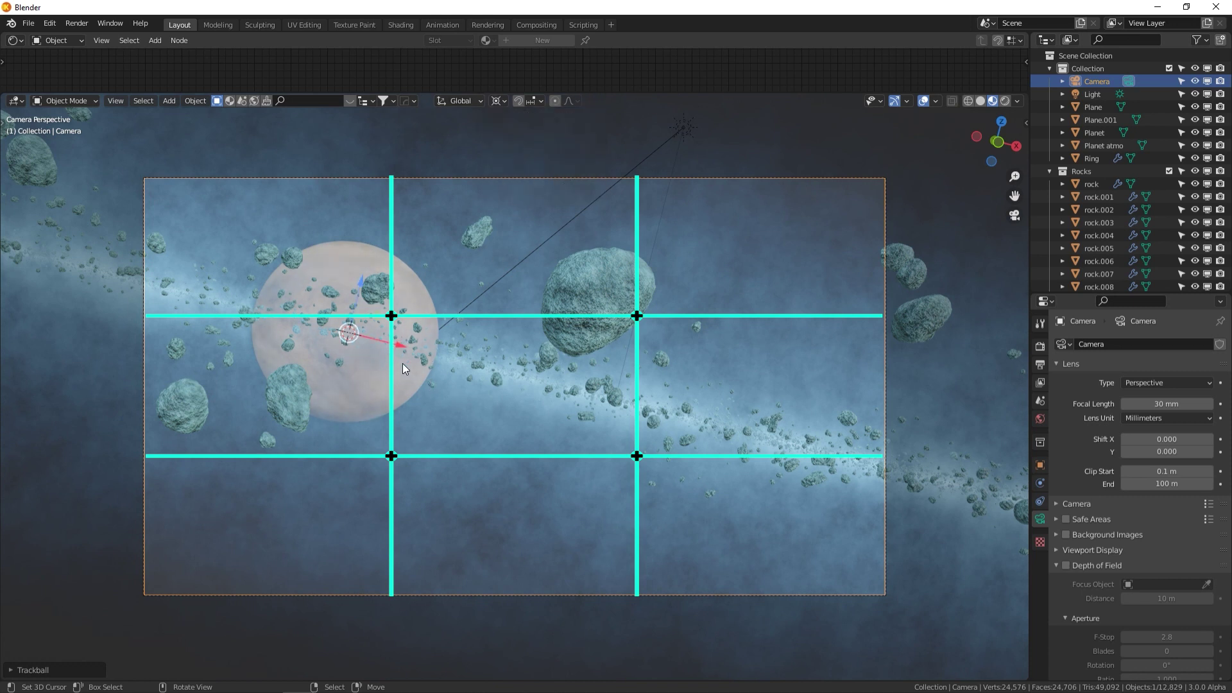
key("r")
key("z")
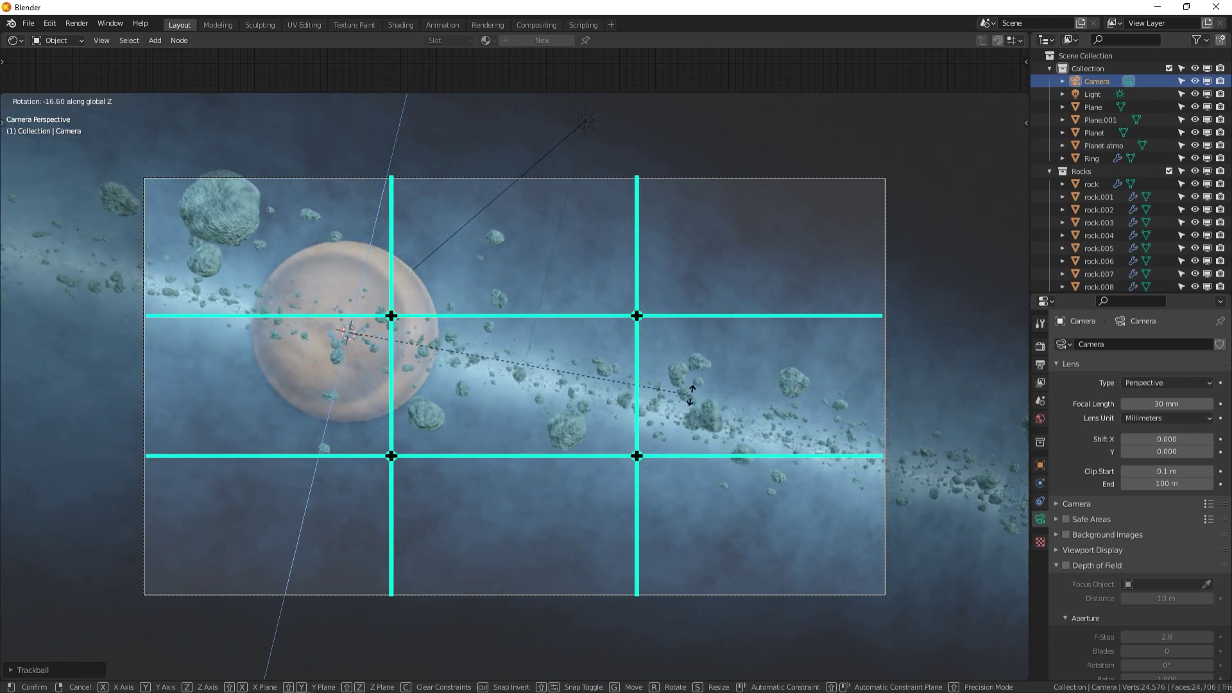
left_click(696, 389)
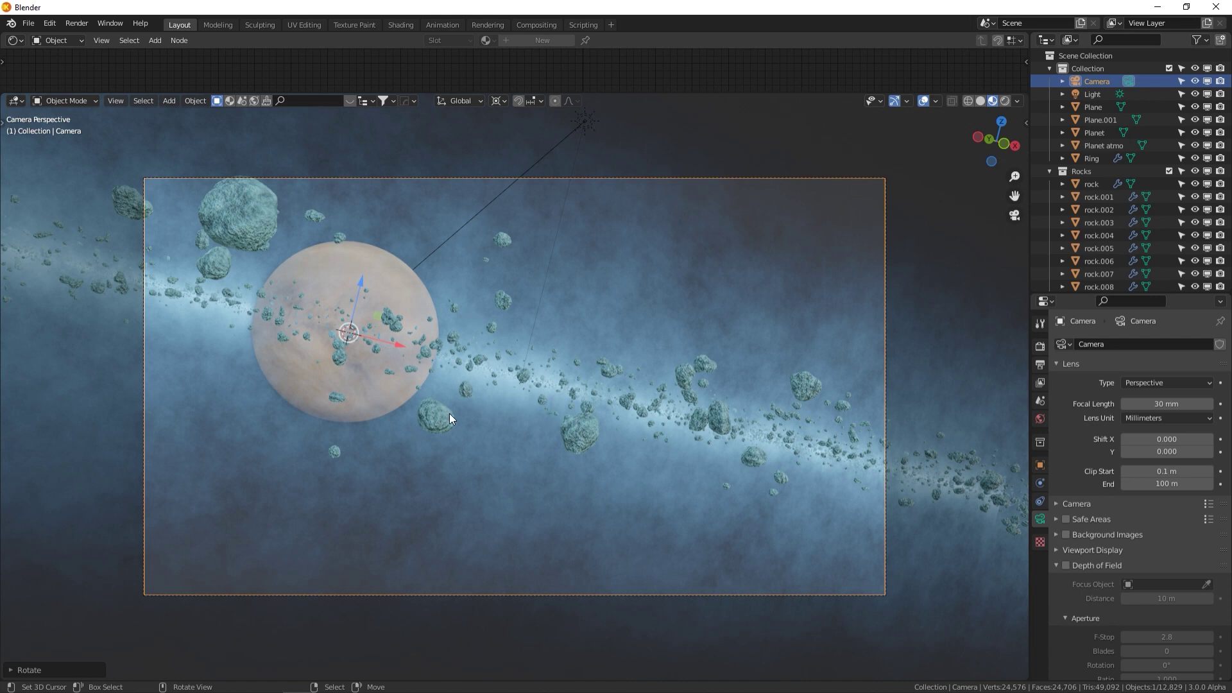
Duplicate four of the source rocks in top view and place the copies between the planet and the camera
key("KP_7")
left_click_drag(568, 337, 635, 370)
key("shift+d")
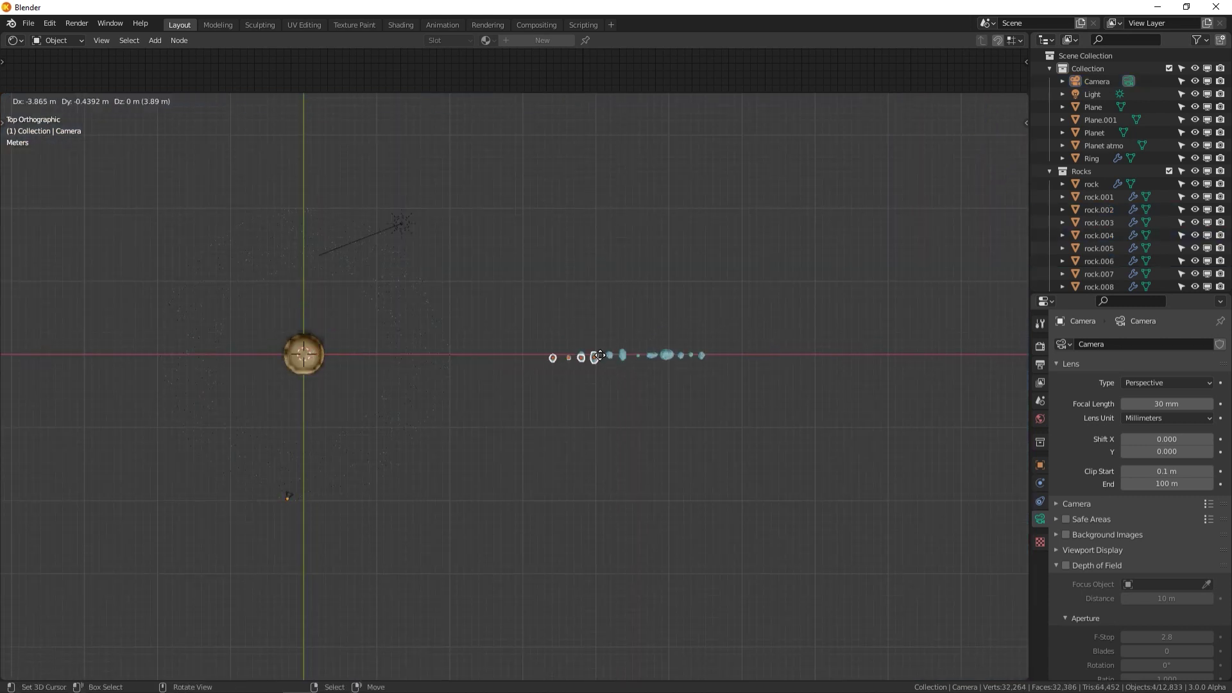
left_click(447, 458)
key("KP_0")
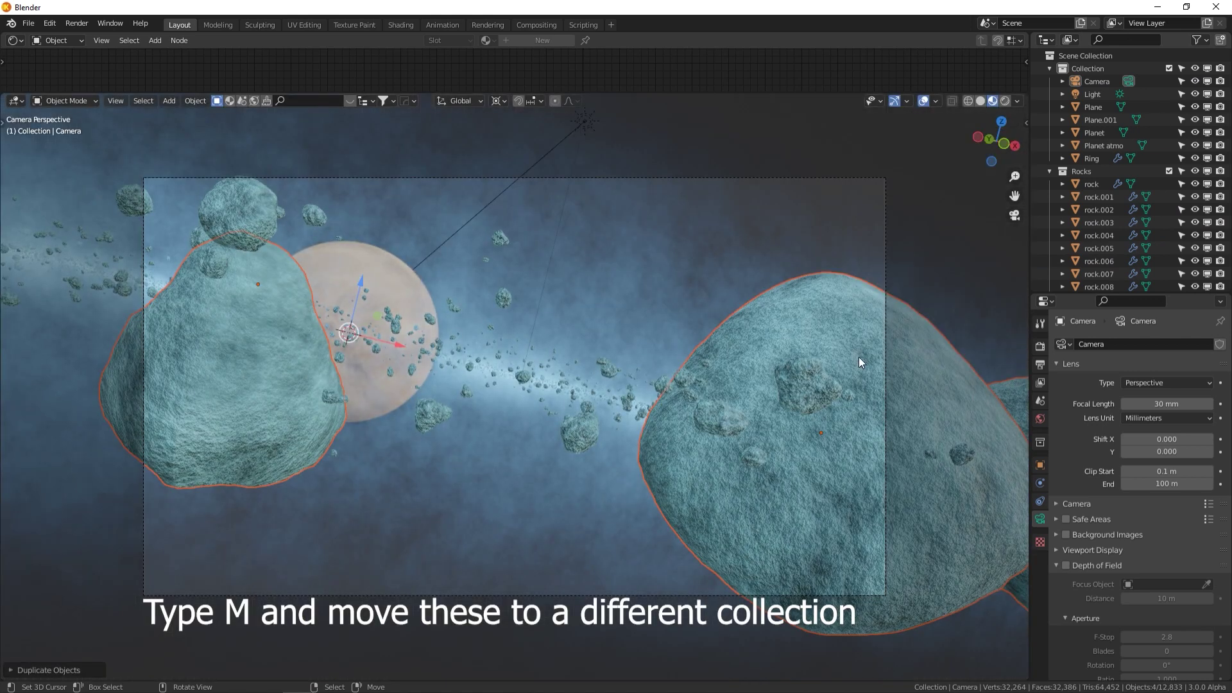
Scale down the four duplicated rocks and move them into the camera frame
key("s")
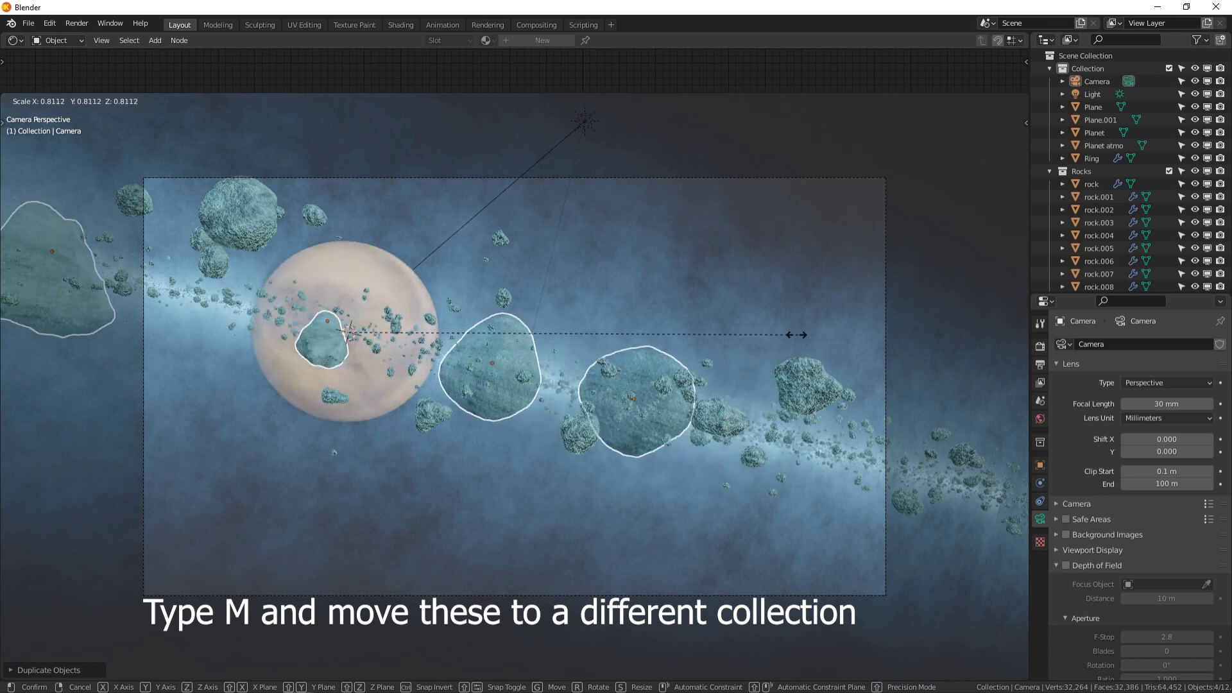
left_click(766, 334)
key("g")
left_click(711, 363)
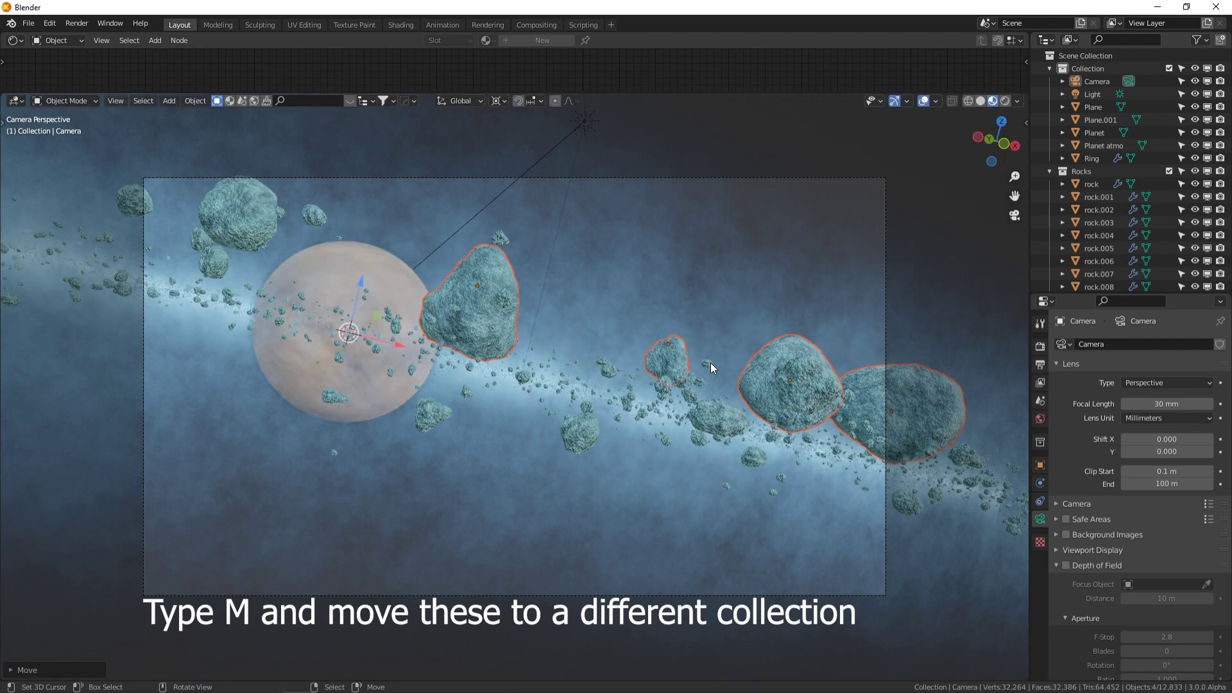
Move the smallest duplicated rock above the ring and the one beside the planet into the frame's lower-left corner
left_click(664, 364)
key("g")
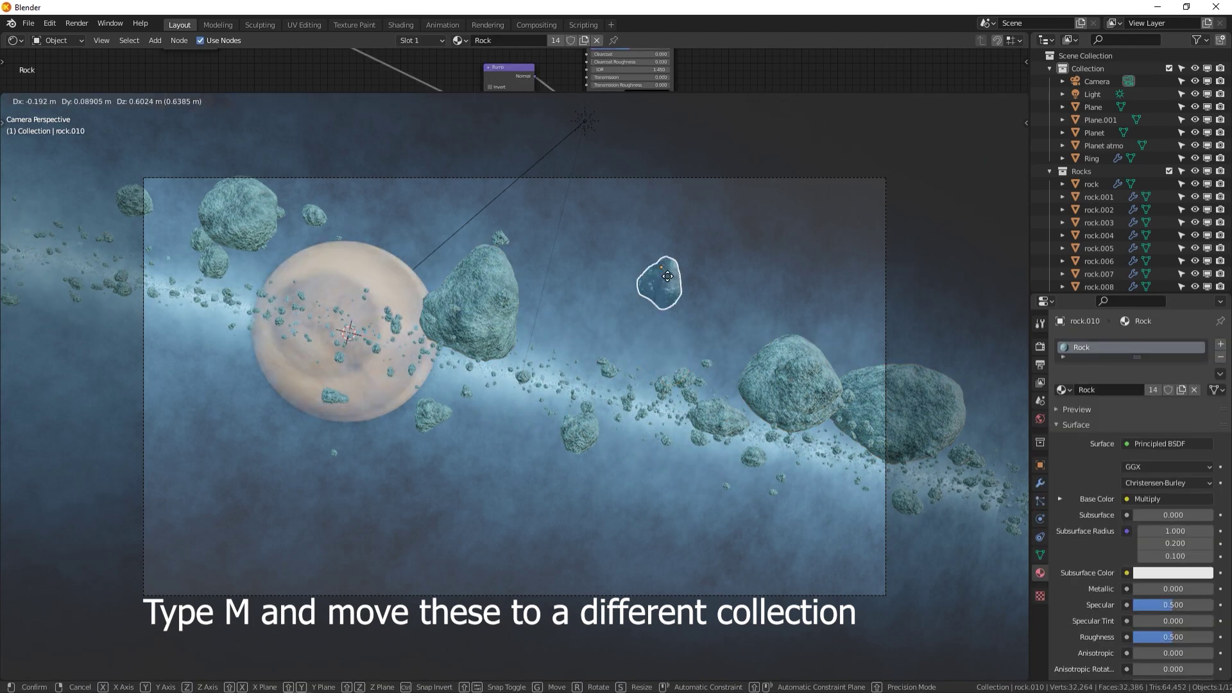
left_click(499, 314)
left_click(499, 313)
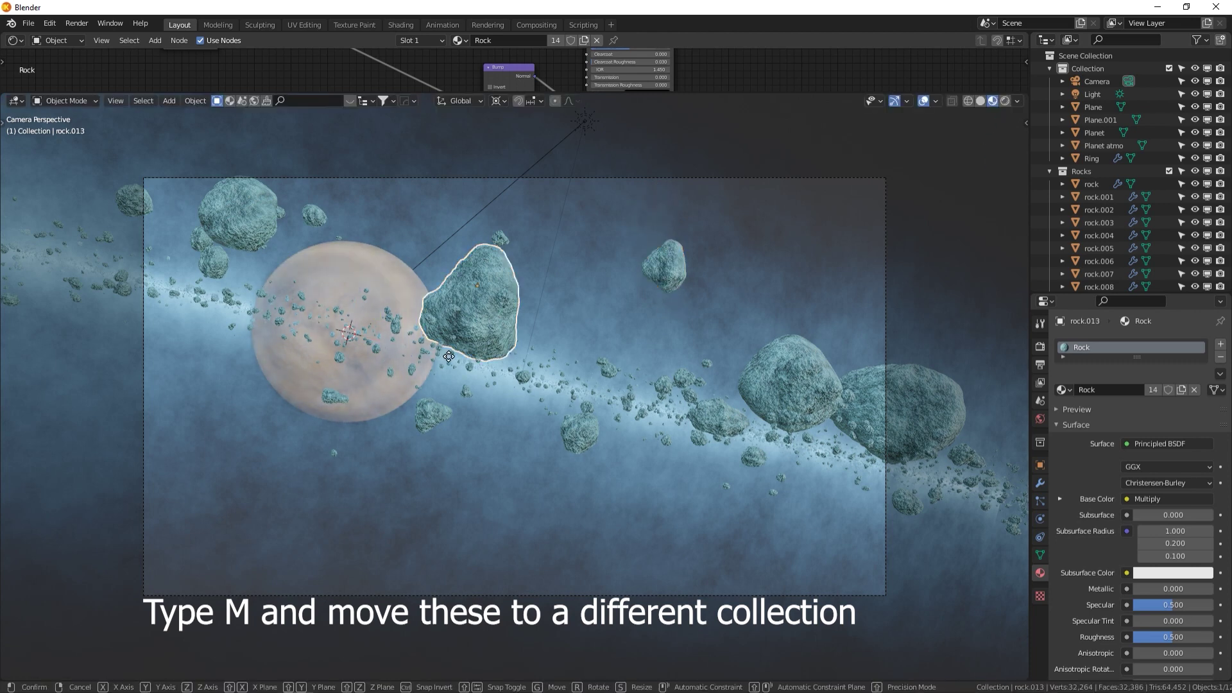
key("g")
left_click(461, 344)
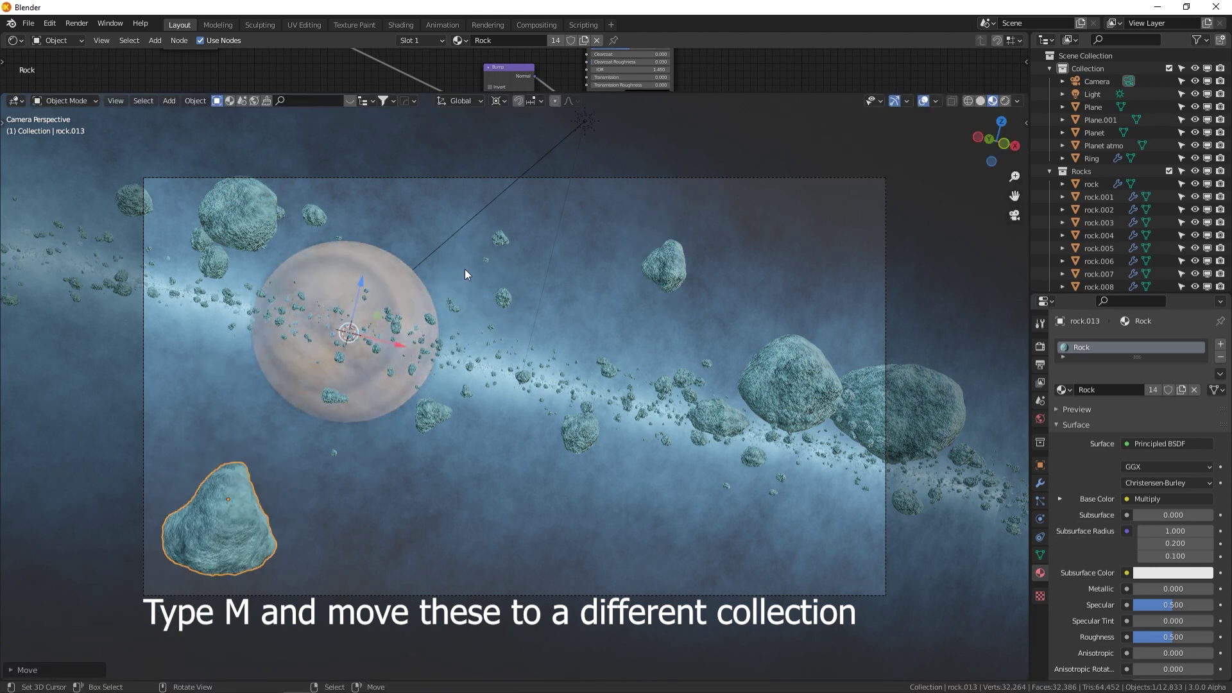
Set the transform pivot to Individual Origins and turn the lower-left rock with a trackball rotation
left_click(503, 101)
left_click(510, 145)
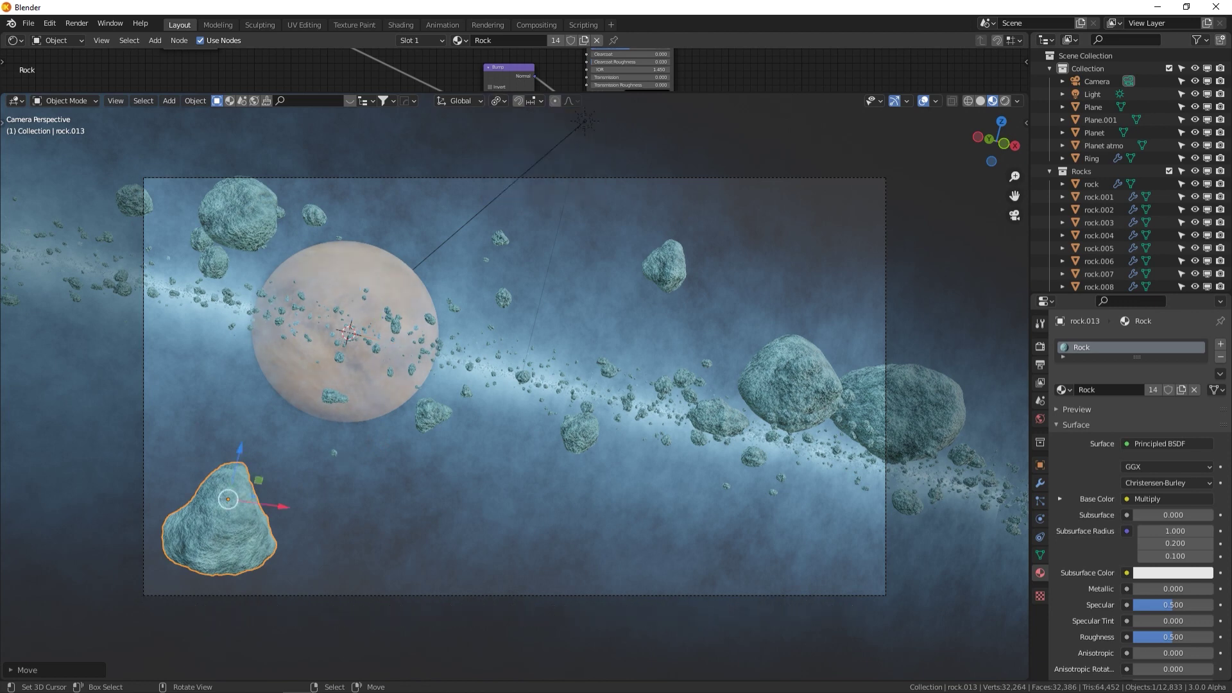
key("r")
key("r")
left_click(450, 418)
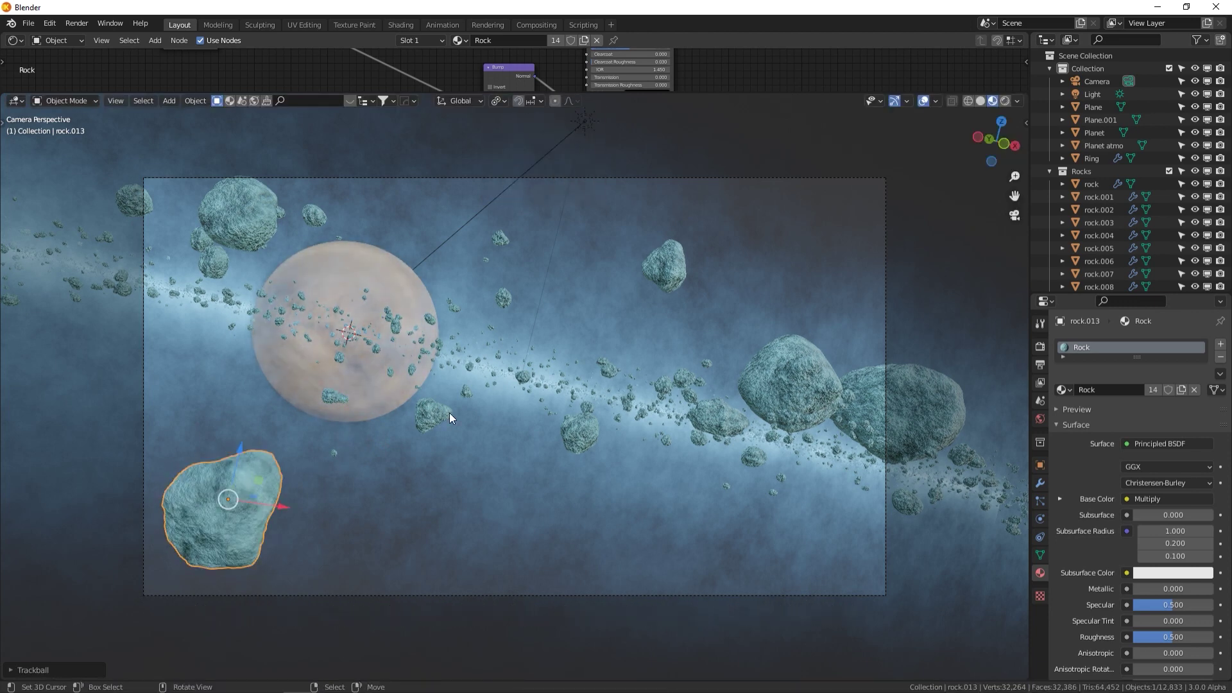
Move duplicate rock.012 below the ring into the lower-right corner of the camera frame
left_click(774, 383)
left_click(773, 383)
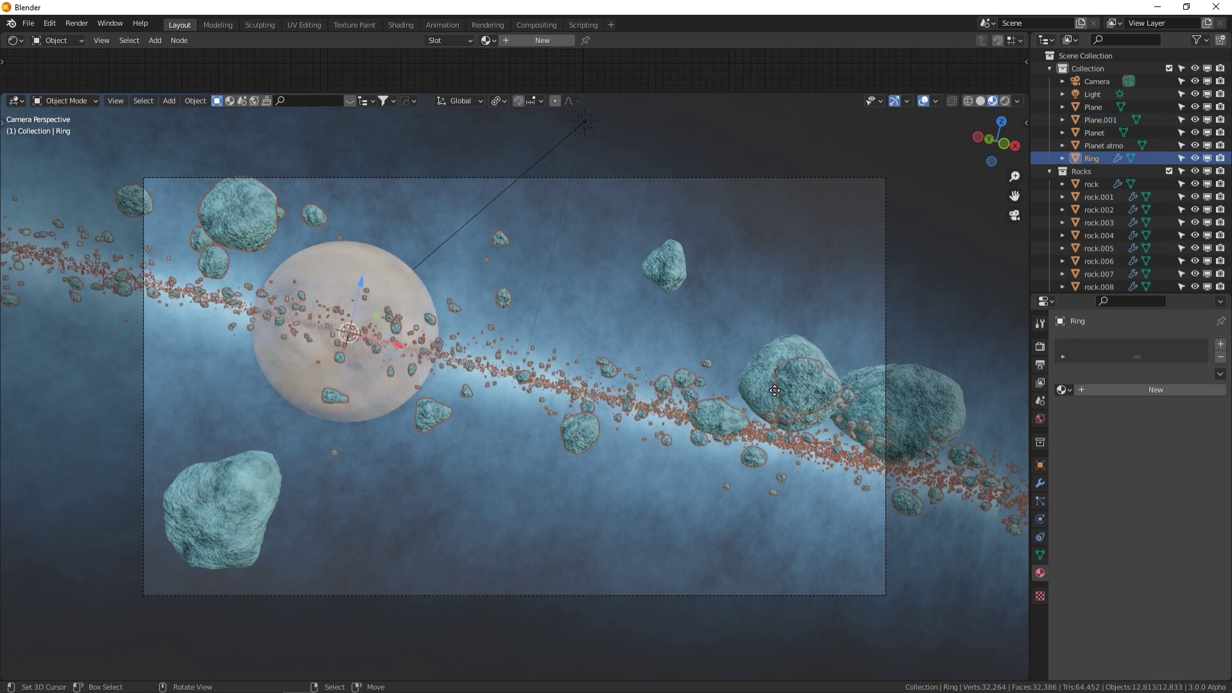
left_click(772, 382)
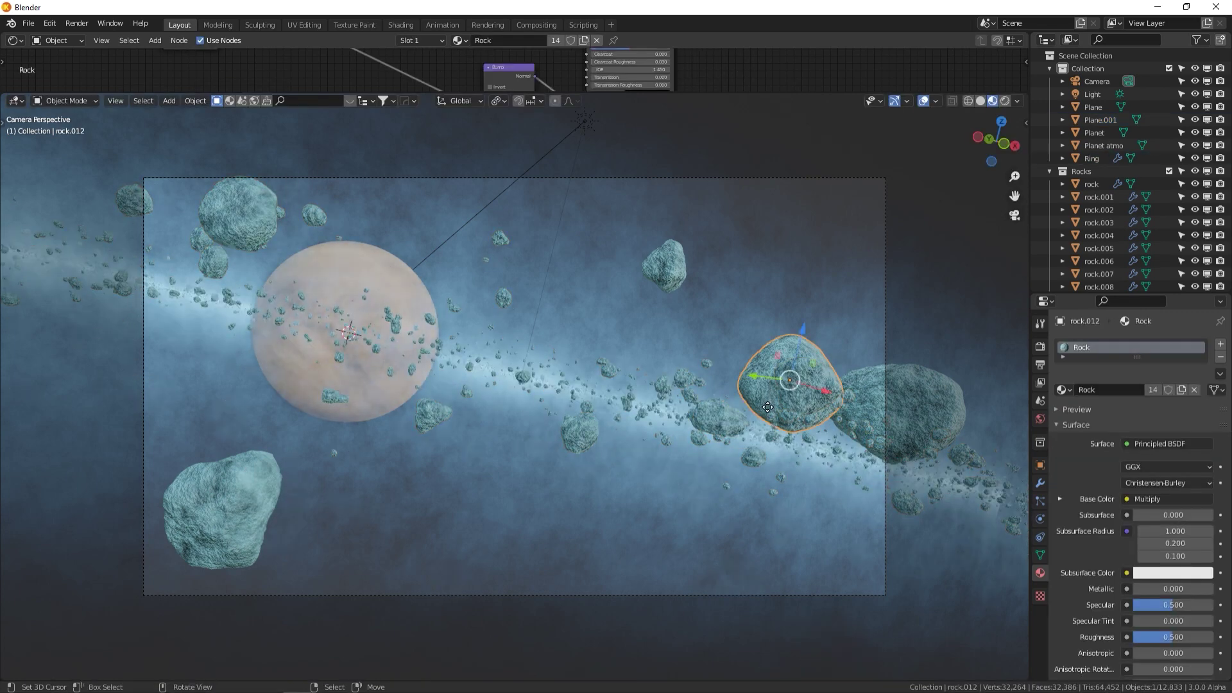
key("g")
left_click(782, 553)
Bring rock.011 inside the frame, and in top view move it close to the camera as a large foreground rock
left_click(861, 399)
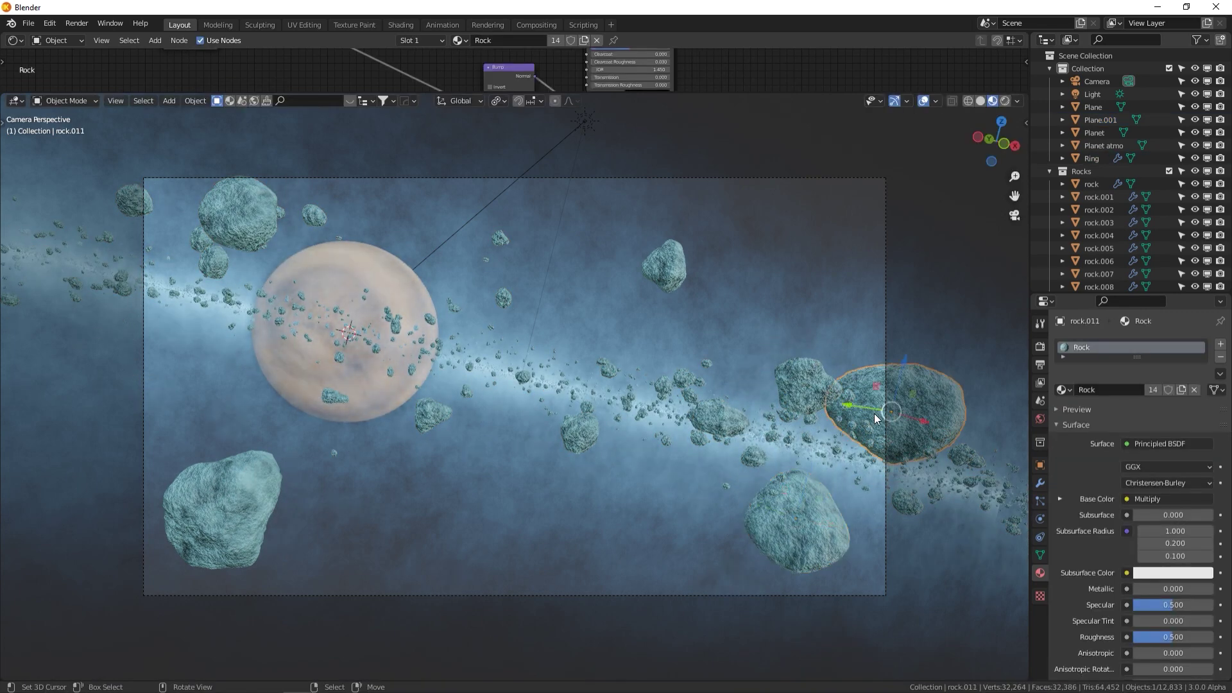
key("g")
left_click(653, 346)
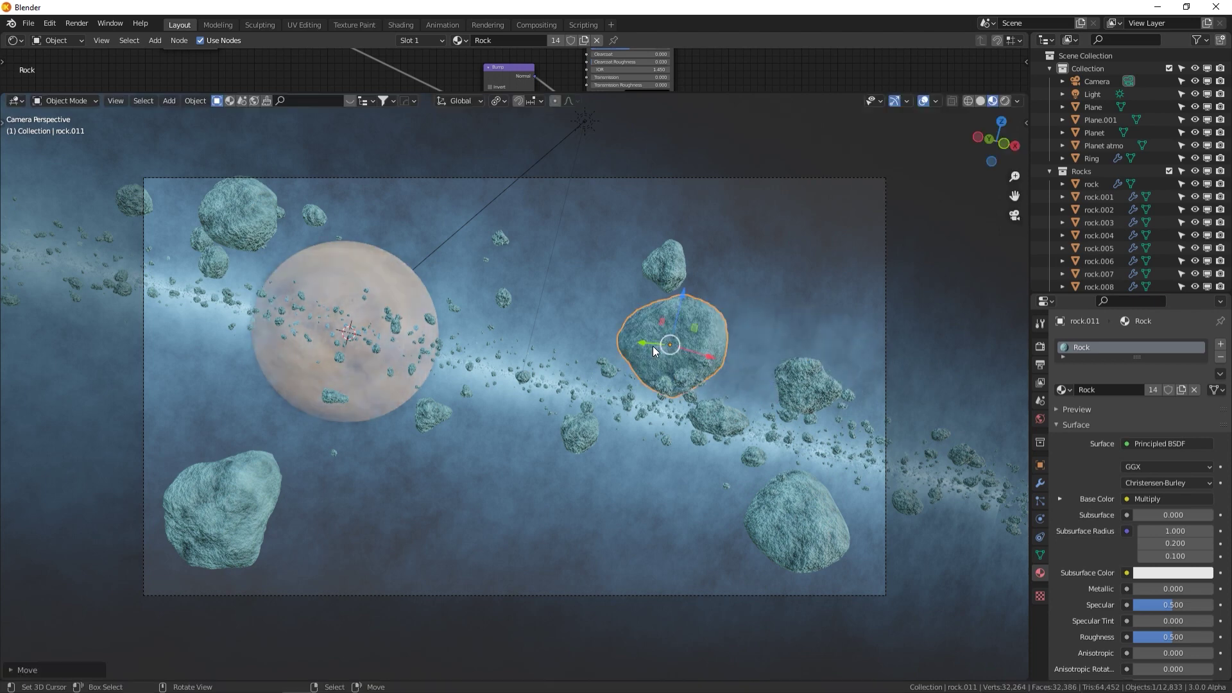
key("KP_7")
middle_click_drag(579, 477, 688, 433, "shift")
scroll(621, 468, "up", 6)
key("g")
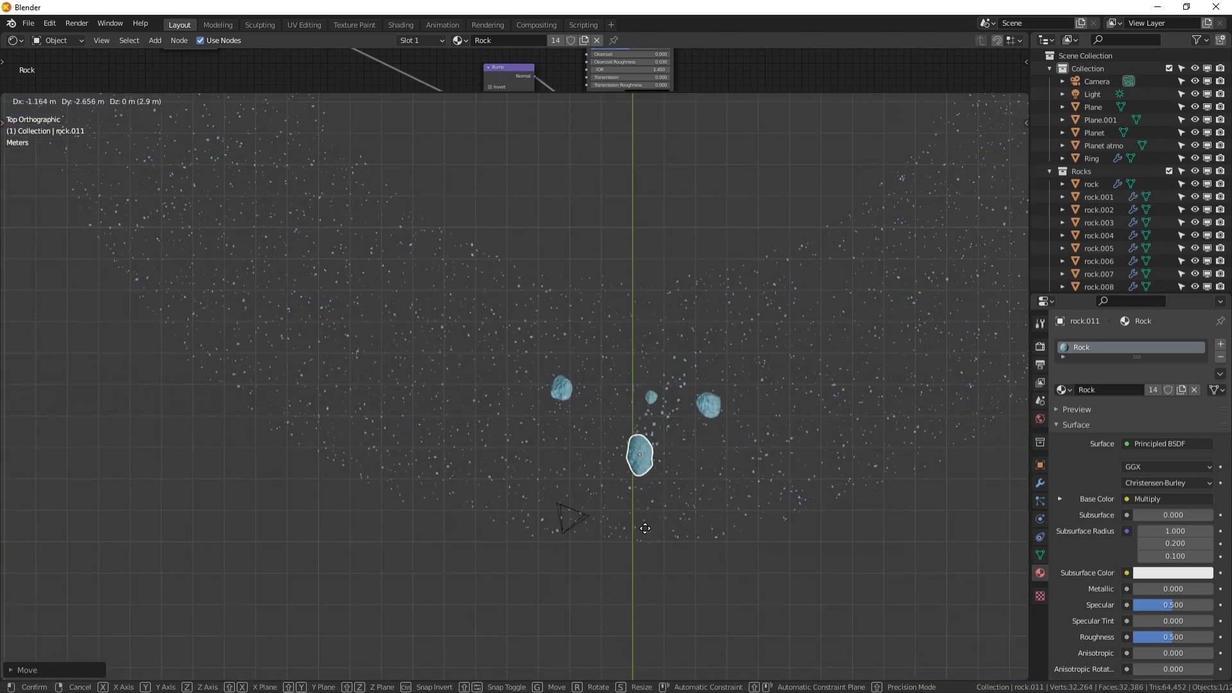
left_click(625, 562)
Move the small rock.010 slightly farther from the camera in top view and return to the camera view
left_click(654, 402)
key("g")
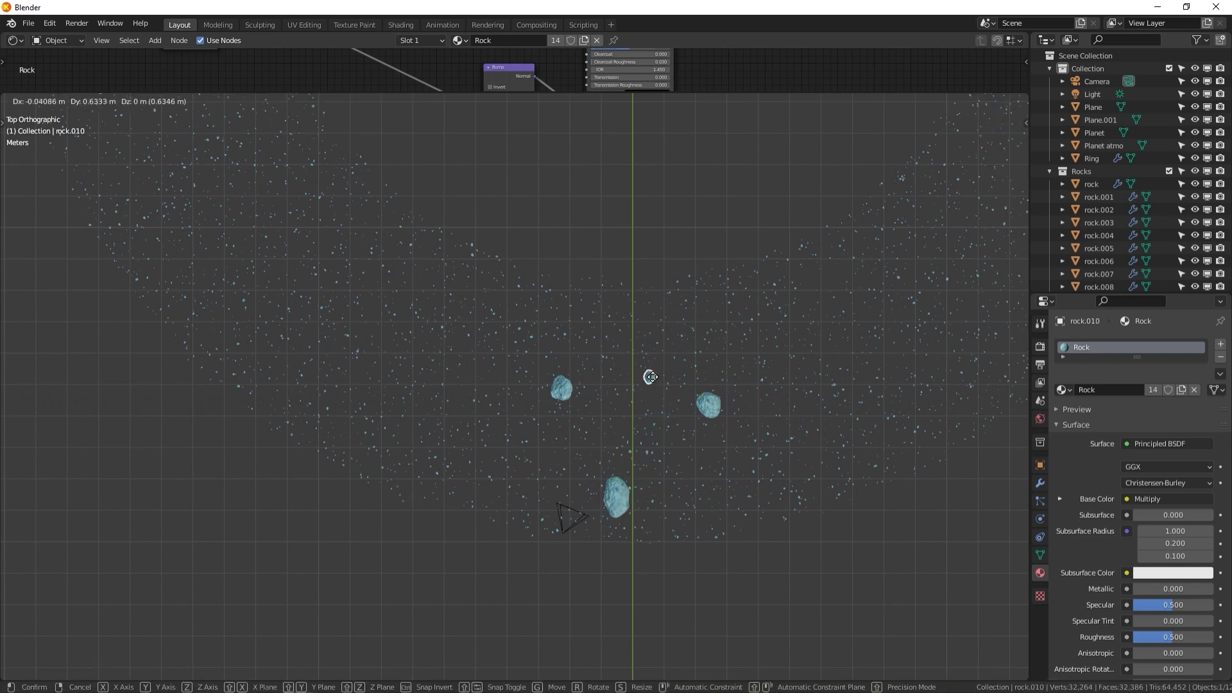
left_click(652, 376)
key("KP_0")
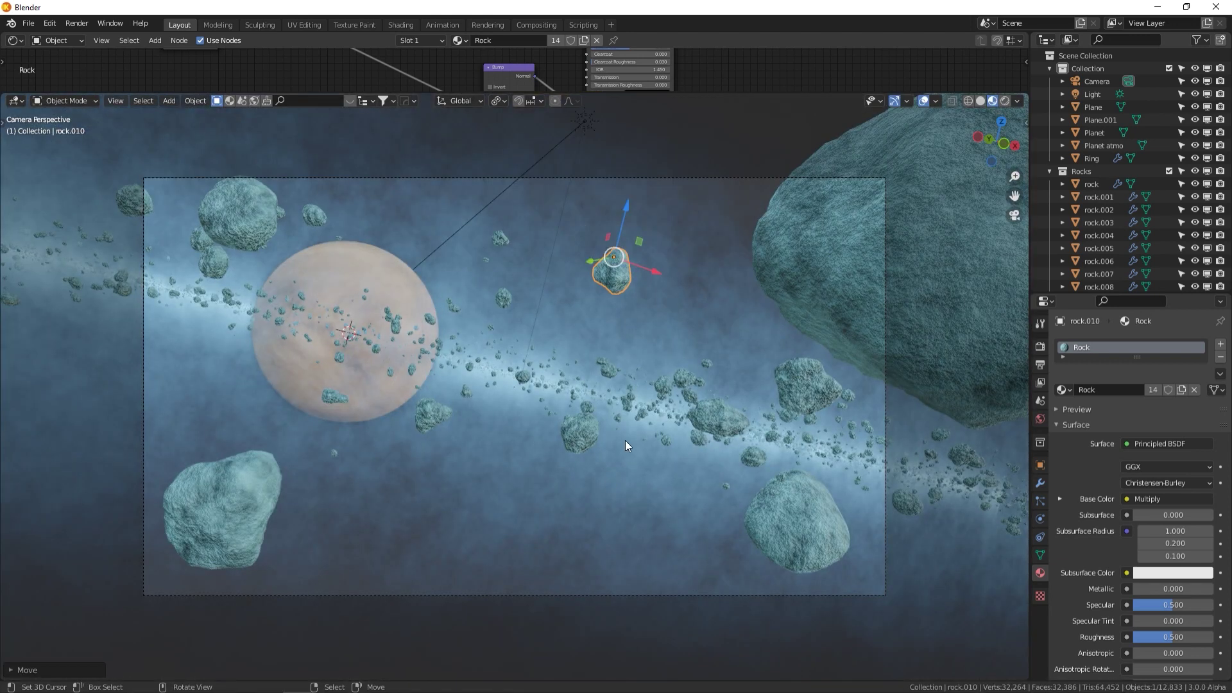
Shift the large foreground rock so it fills the frame's upper-right corner, leaving nothing selected
left_click(788, 292)
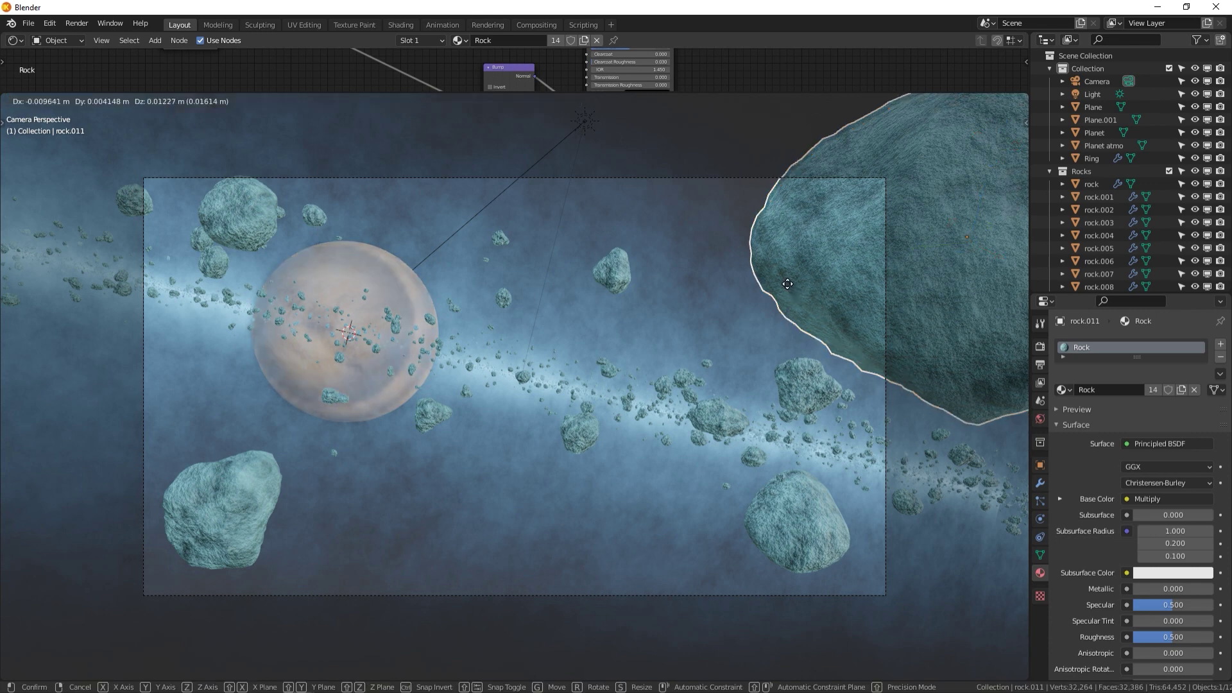
left_click(754, 253)
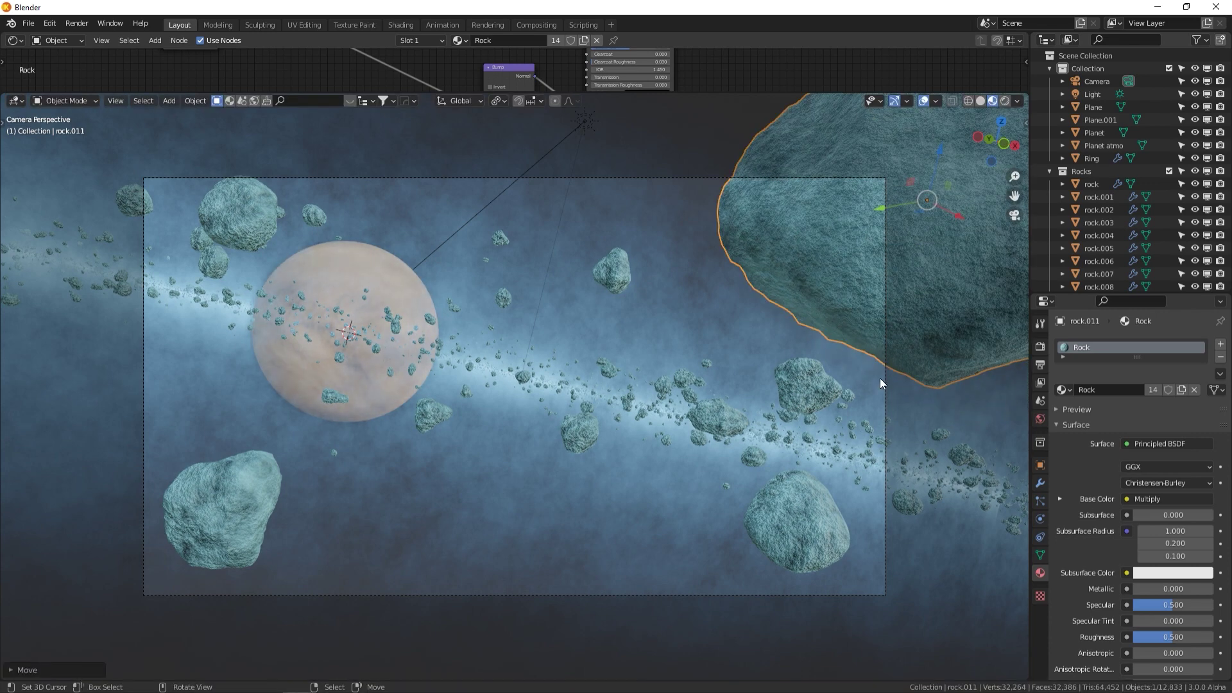
left_click(251, 235)
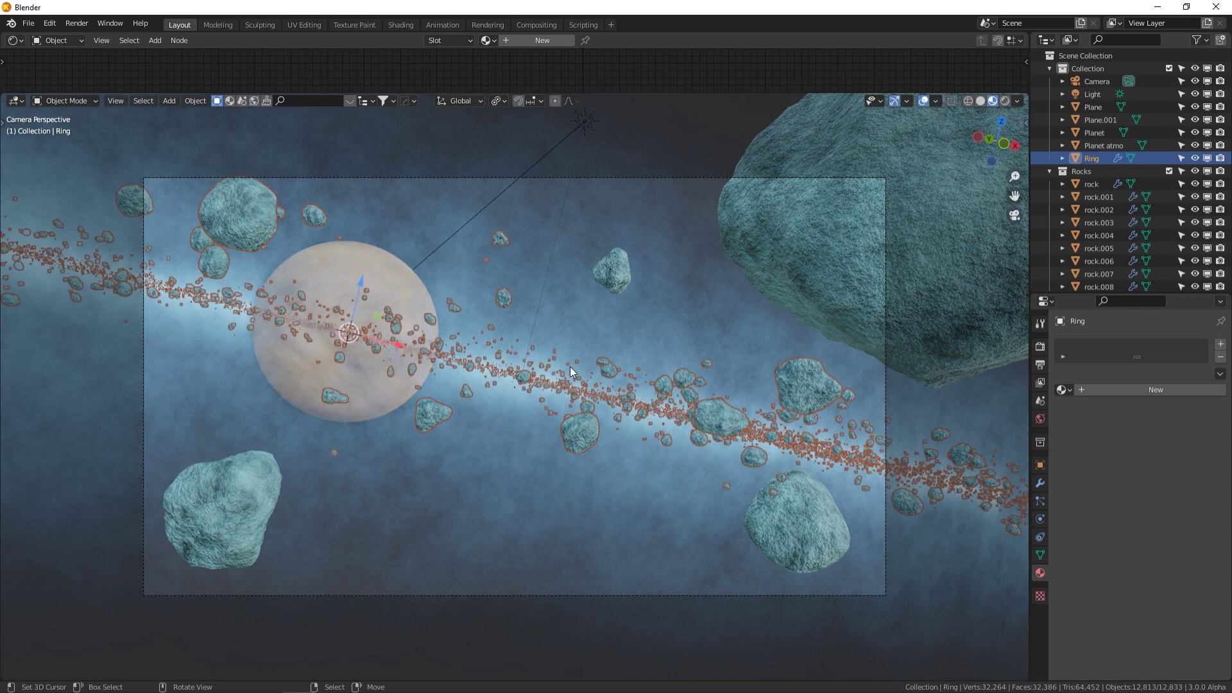
left_click(434, 255)
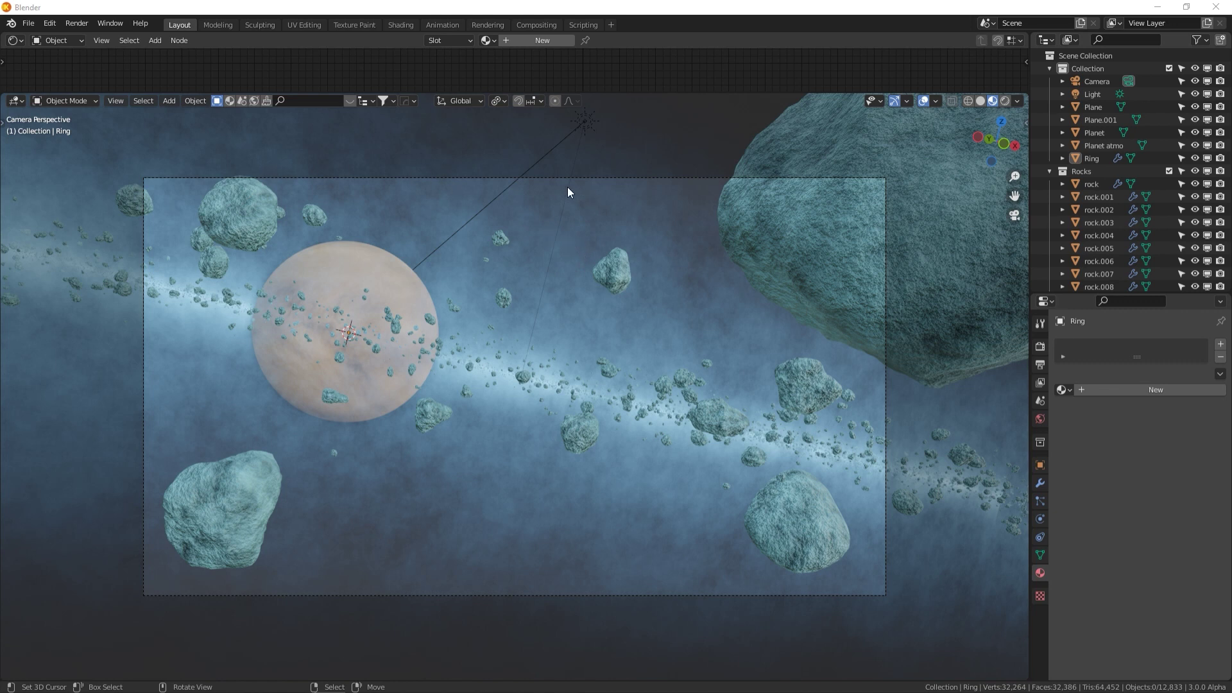
Show the World shader nodes in an enlarged node editor with the whole node tree in view
left_click(48, 41)
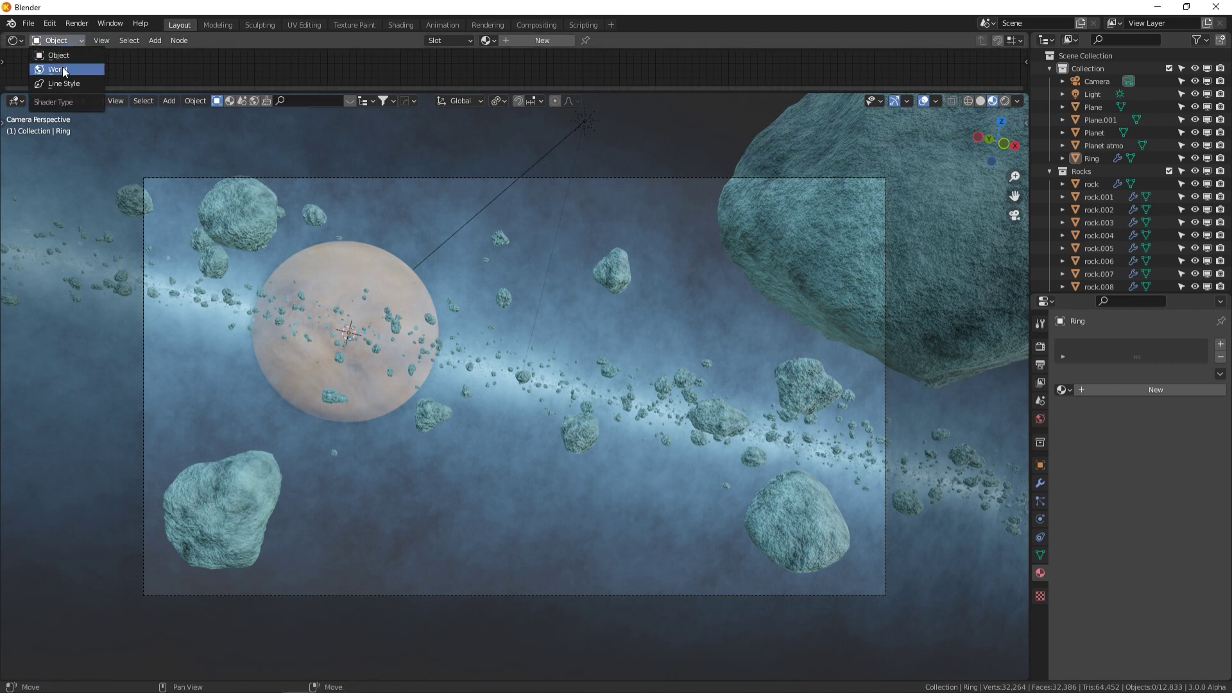
left_click(63, 69)
left_click_drag(124, 93, 283, 187)
key("Home")
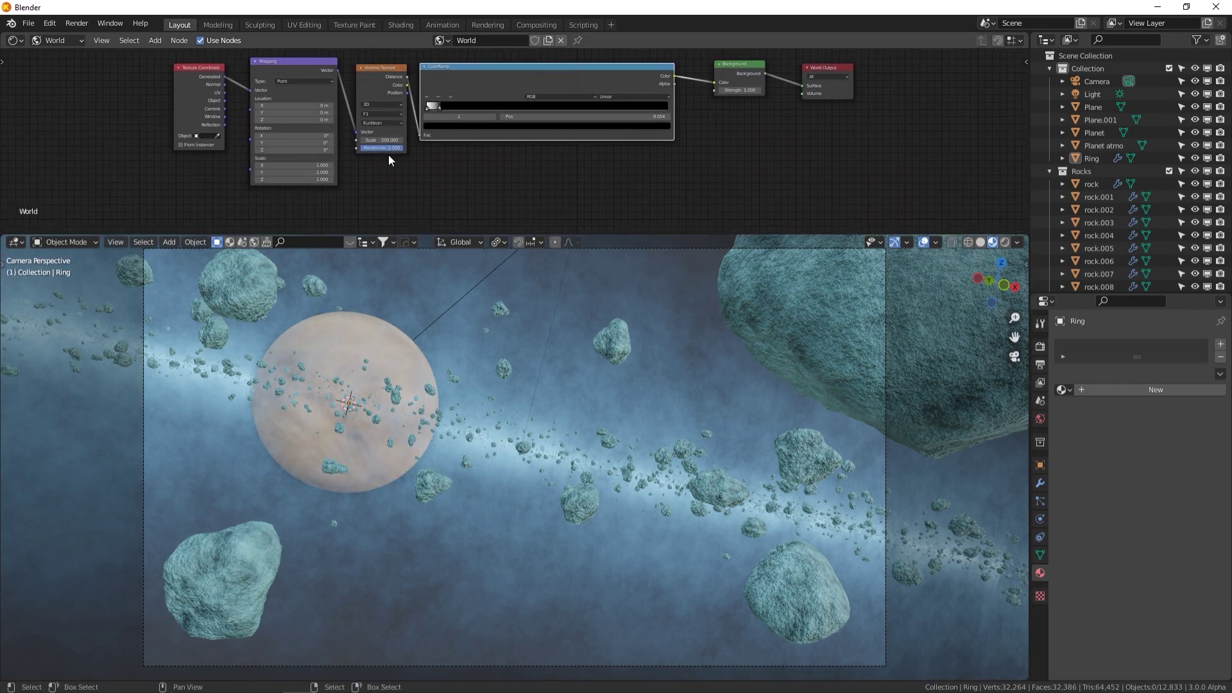
Enter a new Scale value for the Voronoi Texture in the World shader
scroll(389, 160, "up", 1)
left_click(356, 139)
key("Return")
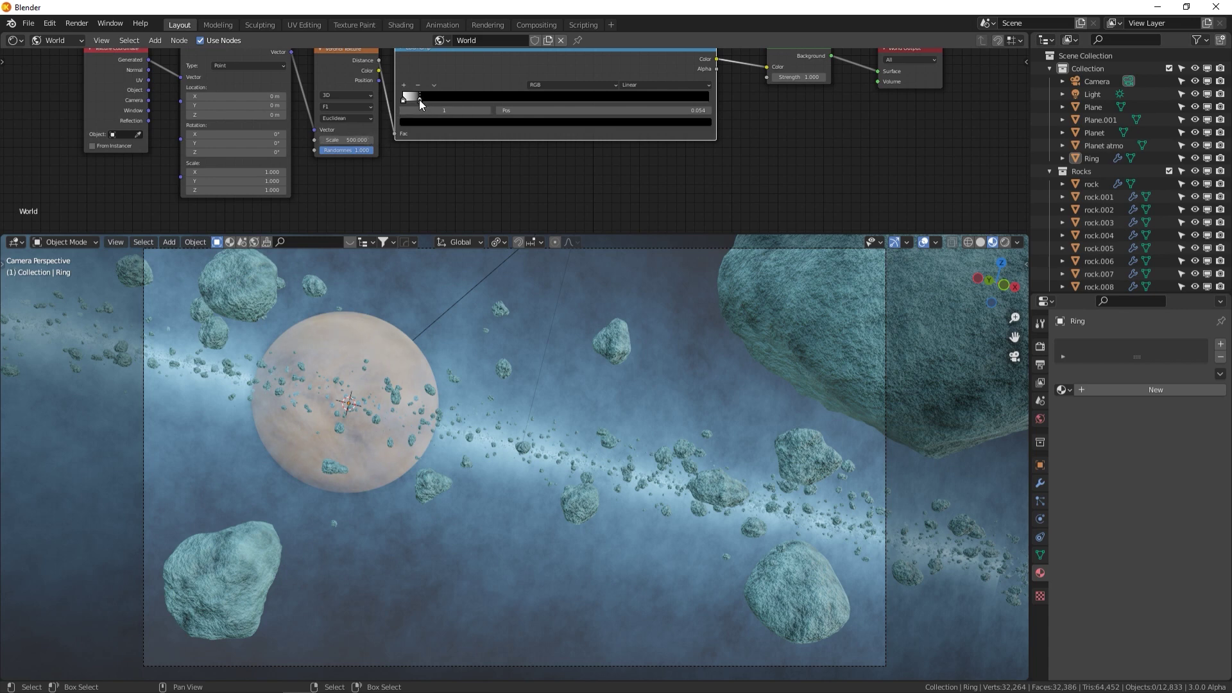
Shift the black stop of the World shader's ColorRamp to about position 0.065
left_click_drag(419, 99, 422, 100)
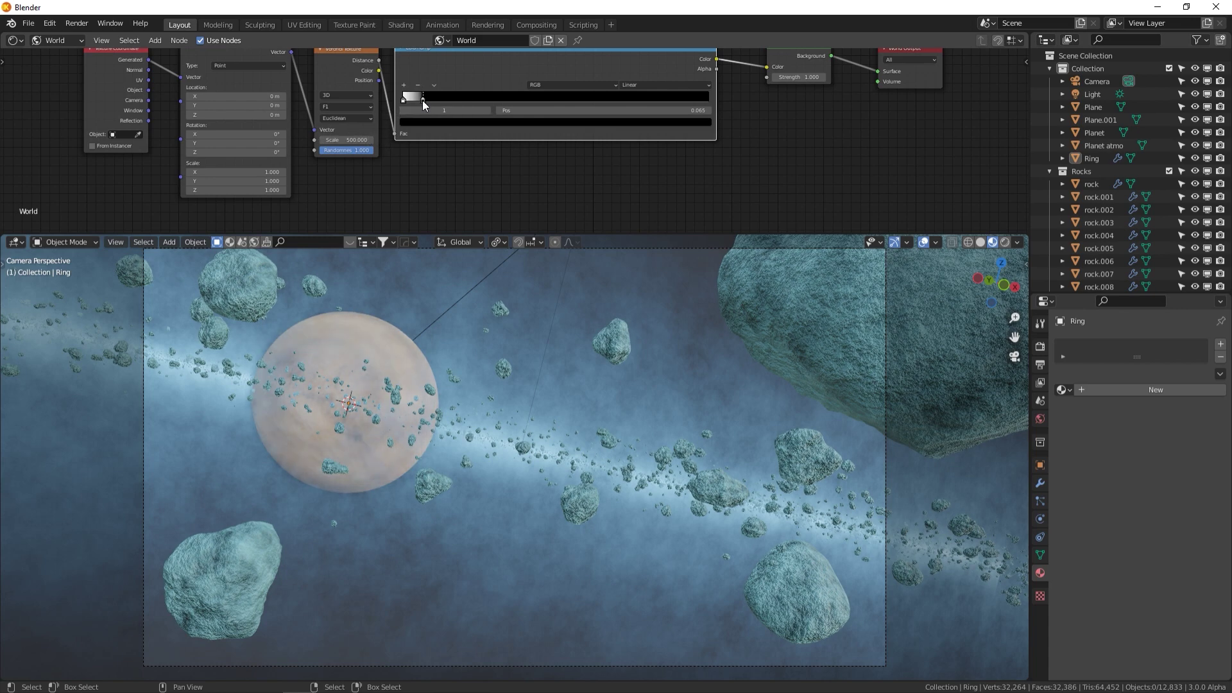
Set the sun light's Angle to 1° and its Max Bounces to 8
left_click(465, 304)
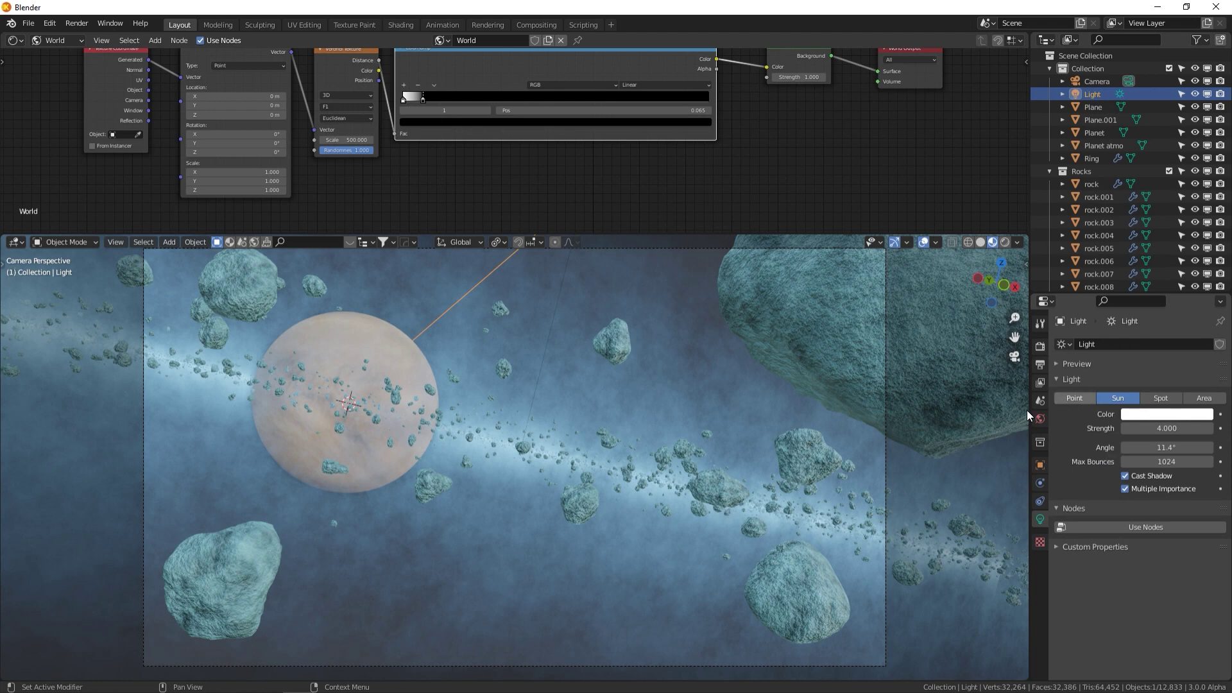
left_click(1172, 447)
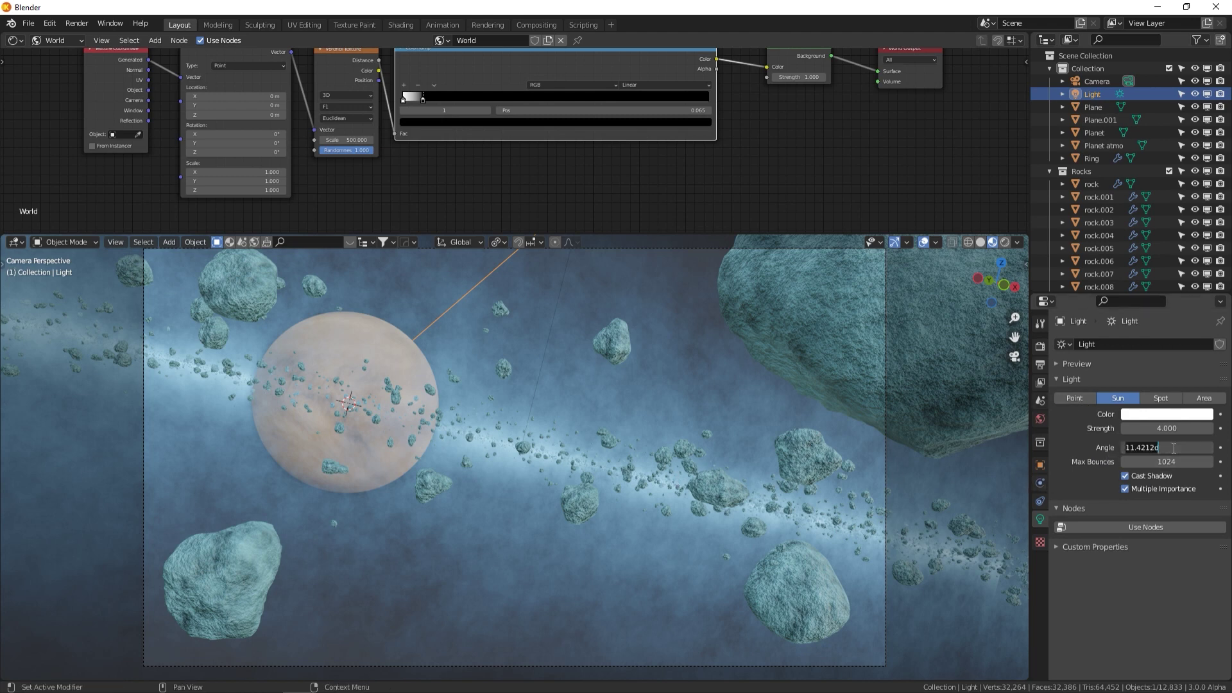
key("Return")
left_click(1162, 462)
type("8")
key("Return")
Set the sun light's Strength to 6 and give it a pale warm yellow color
left_click(1166, 428)
type("6")
key("Return")
left_click(1189, 414)
left_click(1141, 293)
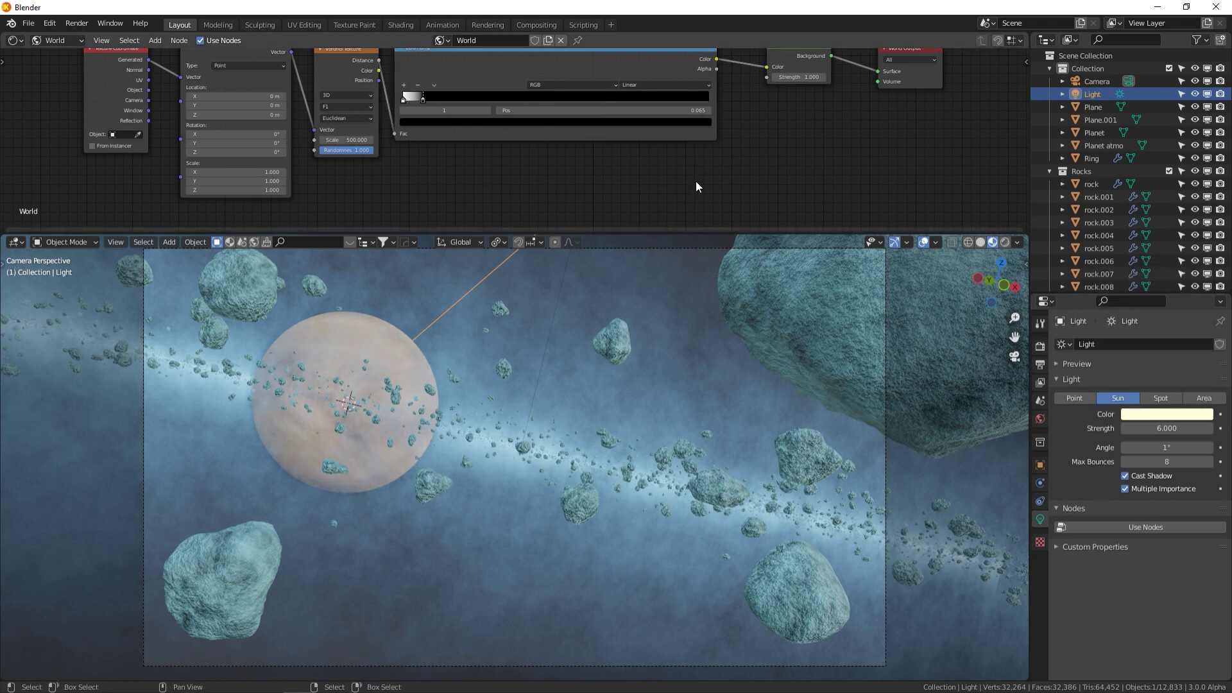
Render the scene and examine the resulting image up close, closing the render window at the end
key("F12")
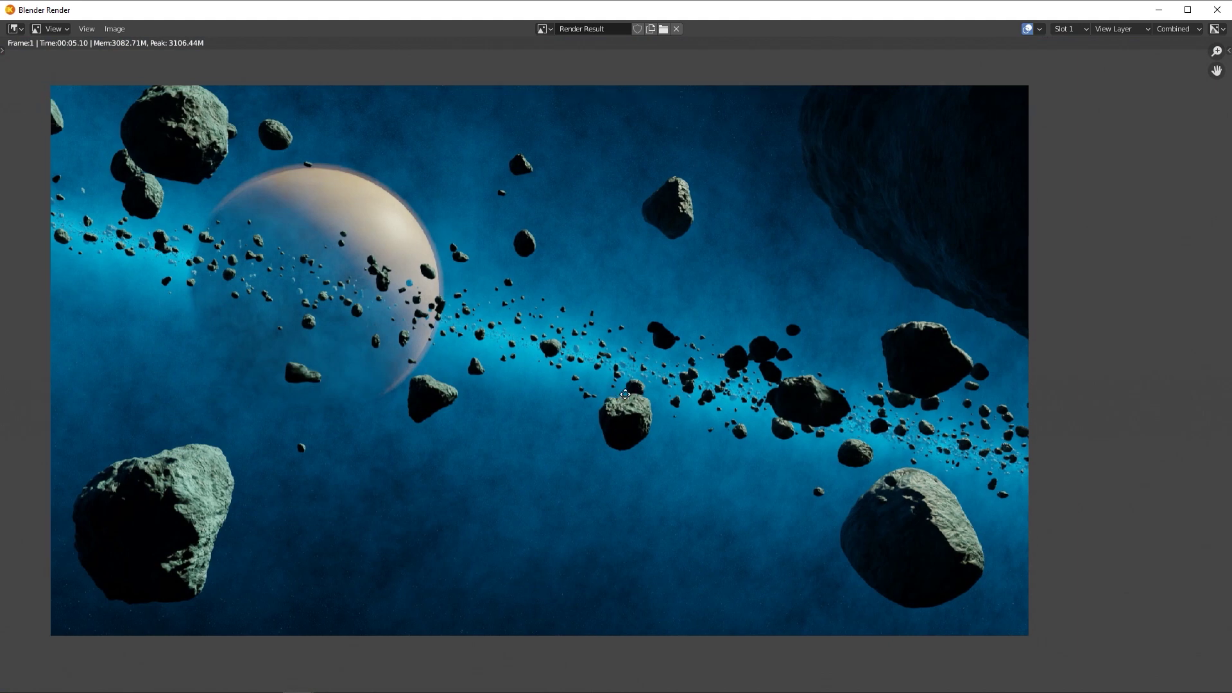
scroll(629, 398, "up", 1)
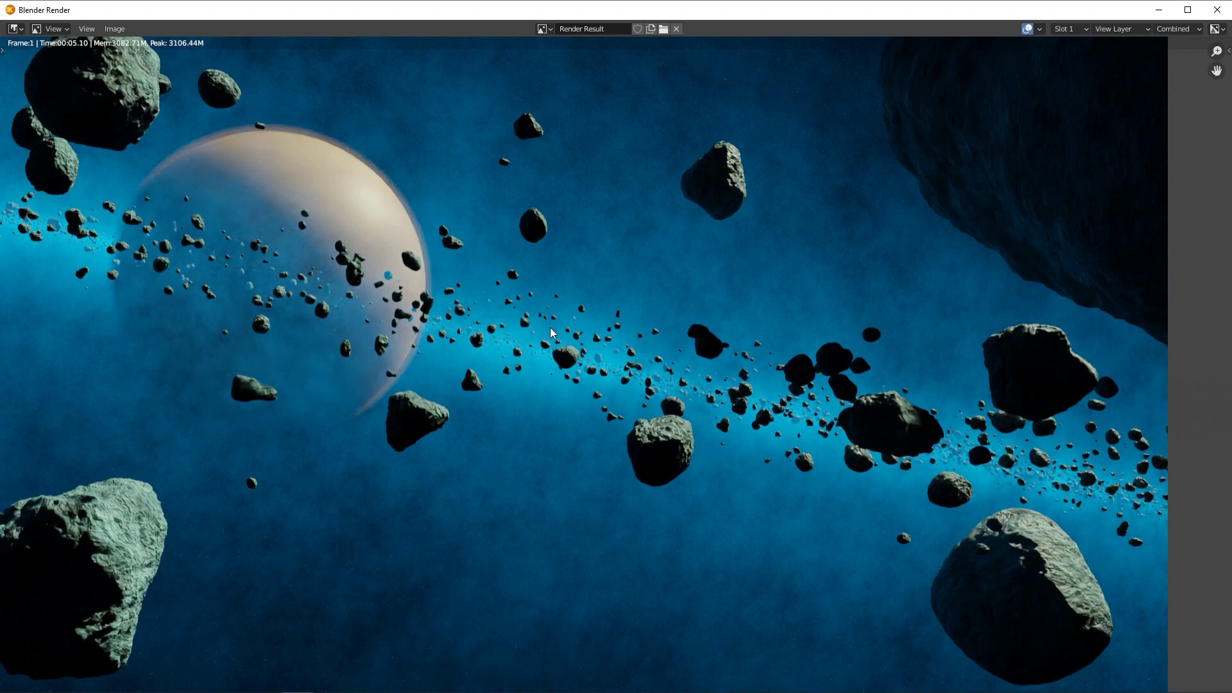
key("Escape")
Move the front haze plane, Plane.001, closer to the camera
middle_click_drag(538, 435, 718, 362)
scroll(577, 465, "down", 4)
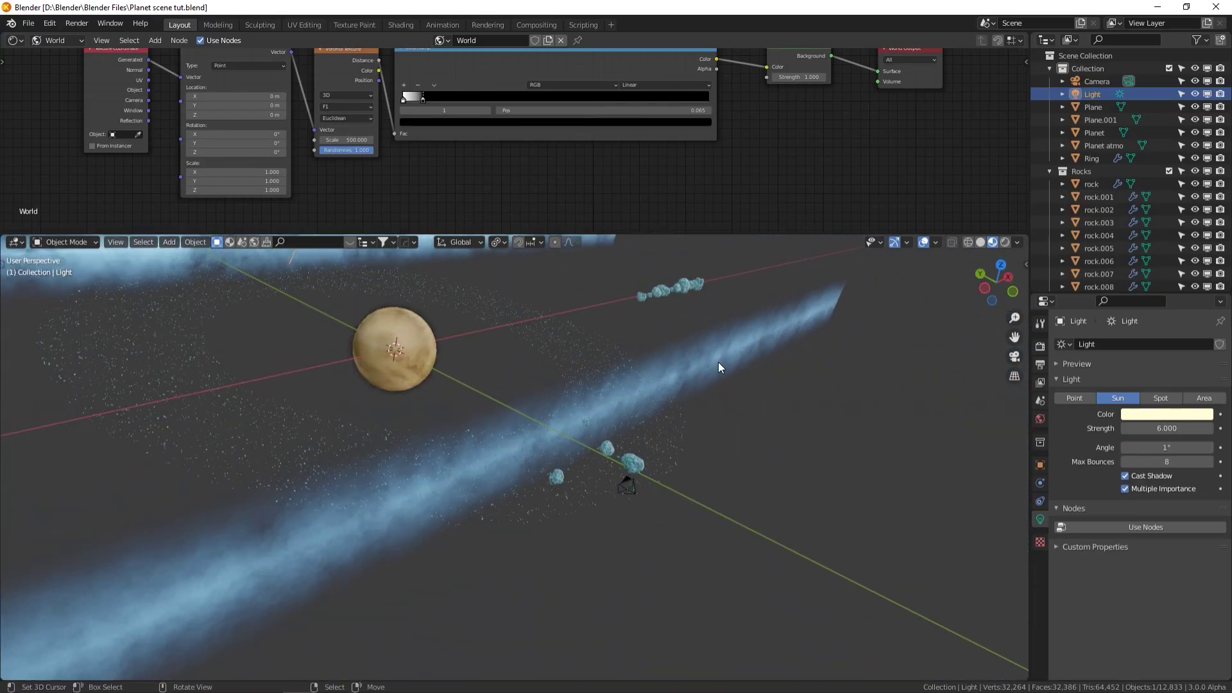
left_click(640, 397)
middle_click_drag(640, 396, 680, 430)
key("g")
key("z")
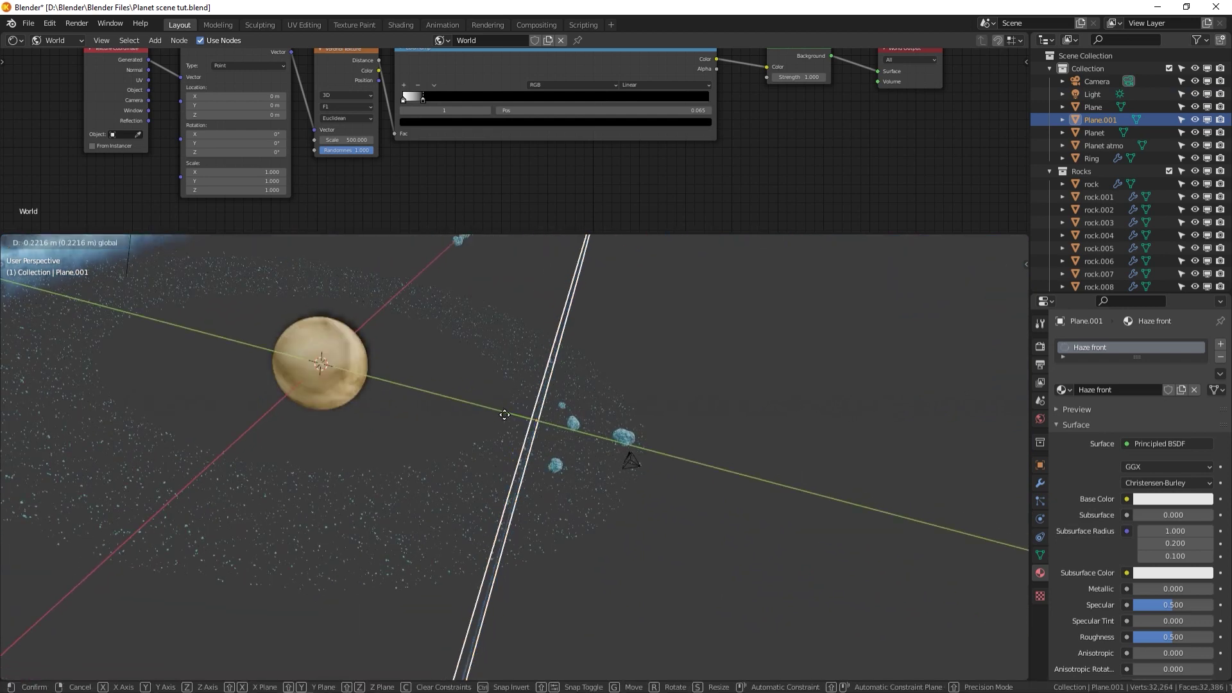
left_click(556, 430)
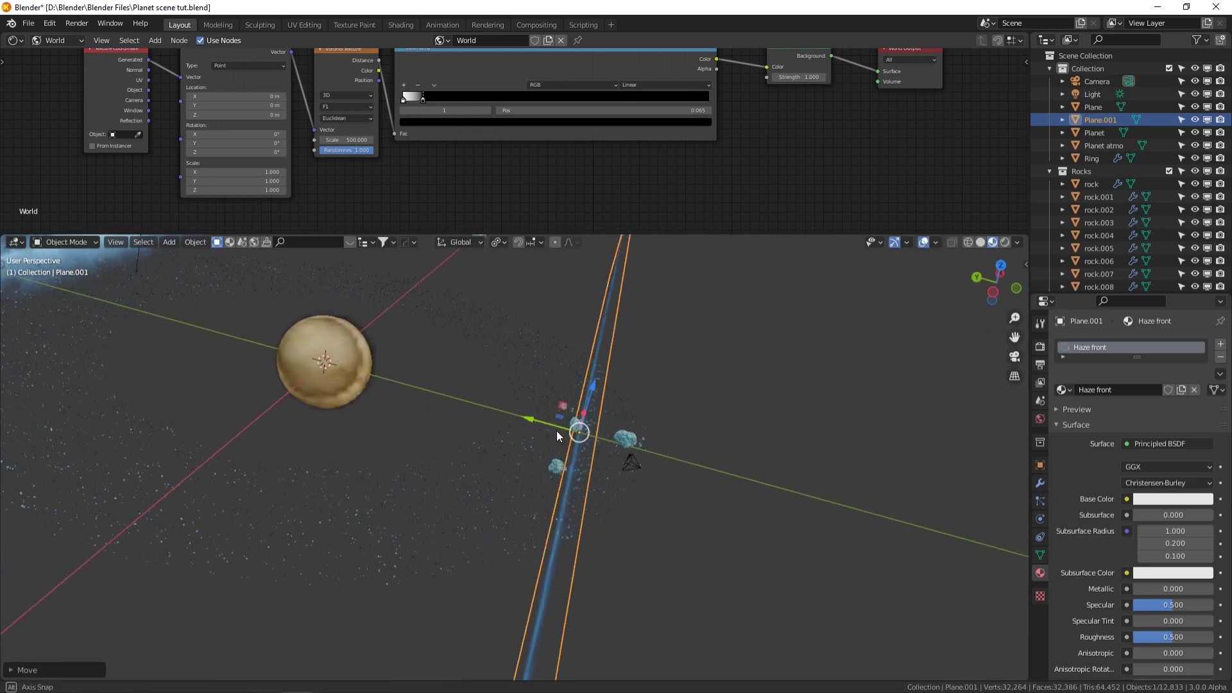
Scale the front haze plane down along the Z axis to make its haze band narrower
middle_click_drag(556, 430, 899, 386)
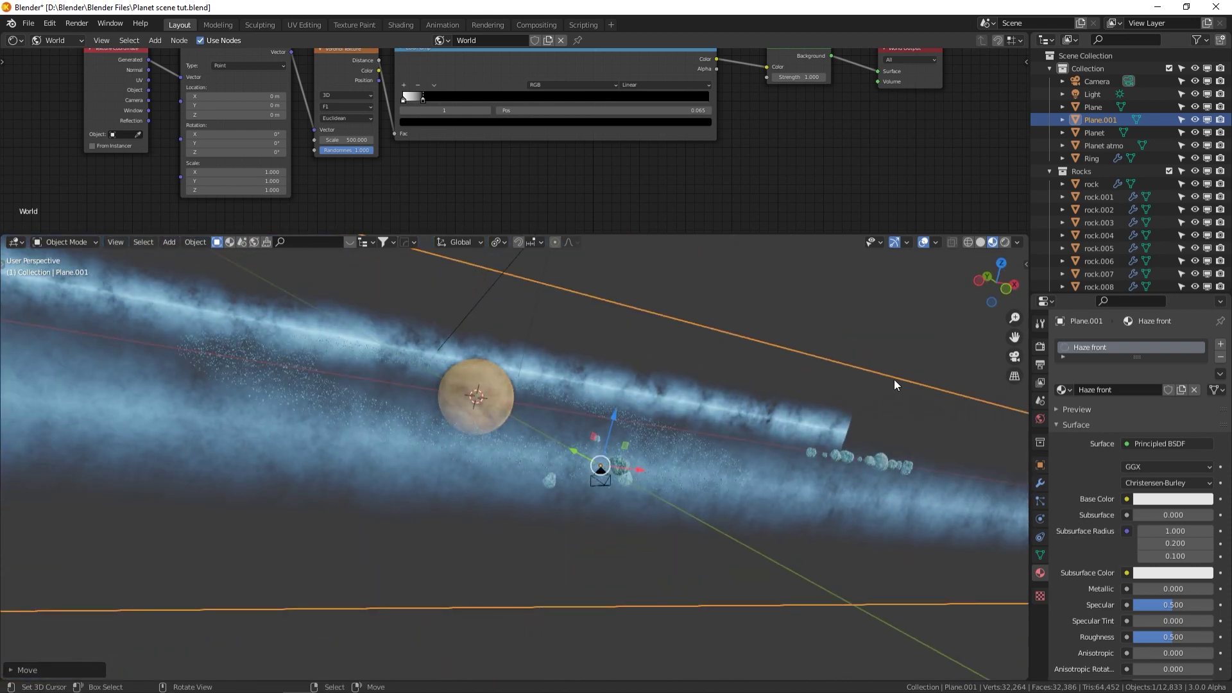
key("s")
key("z")
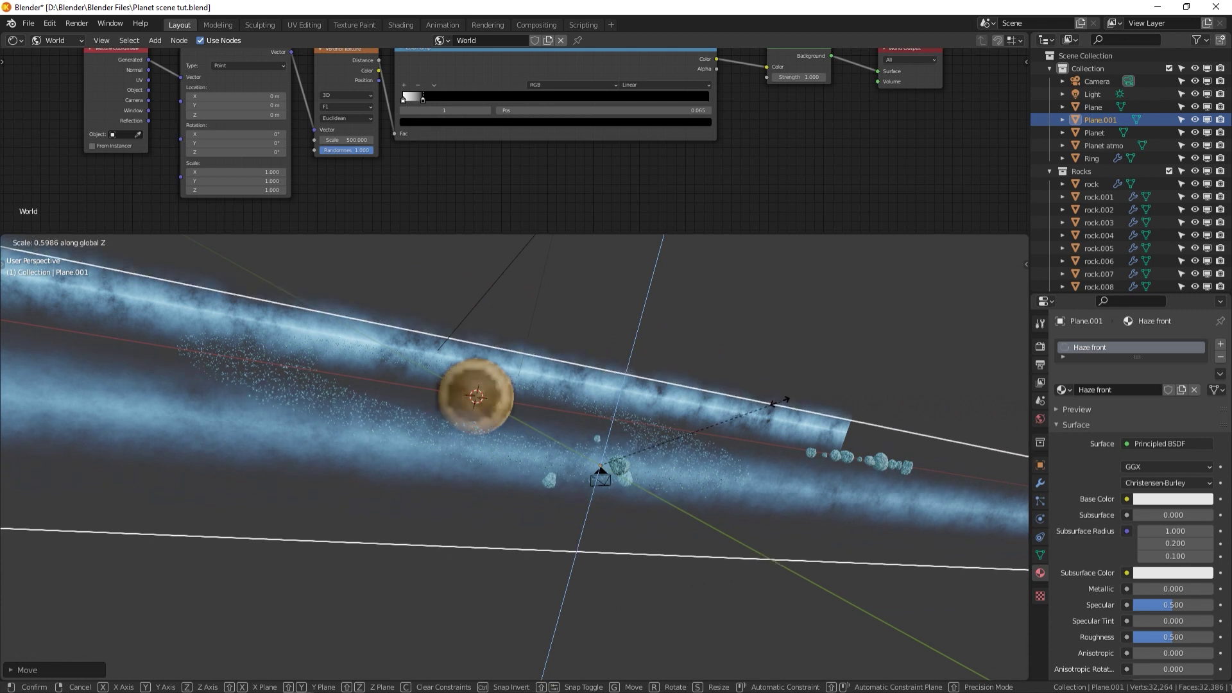
left_click(755, 195)
Show the object shader nodes of the Haze front material, focused on the RGB Curves node
middle_click_drag(755, 196, 813, 287)
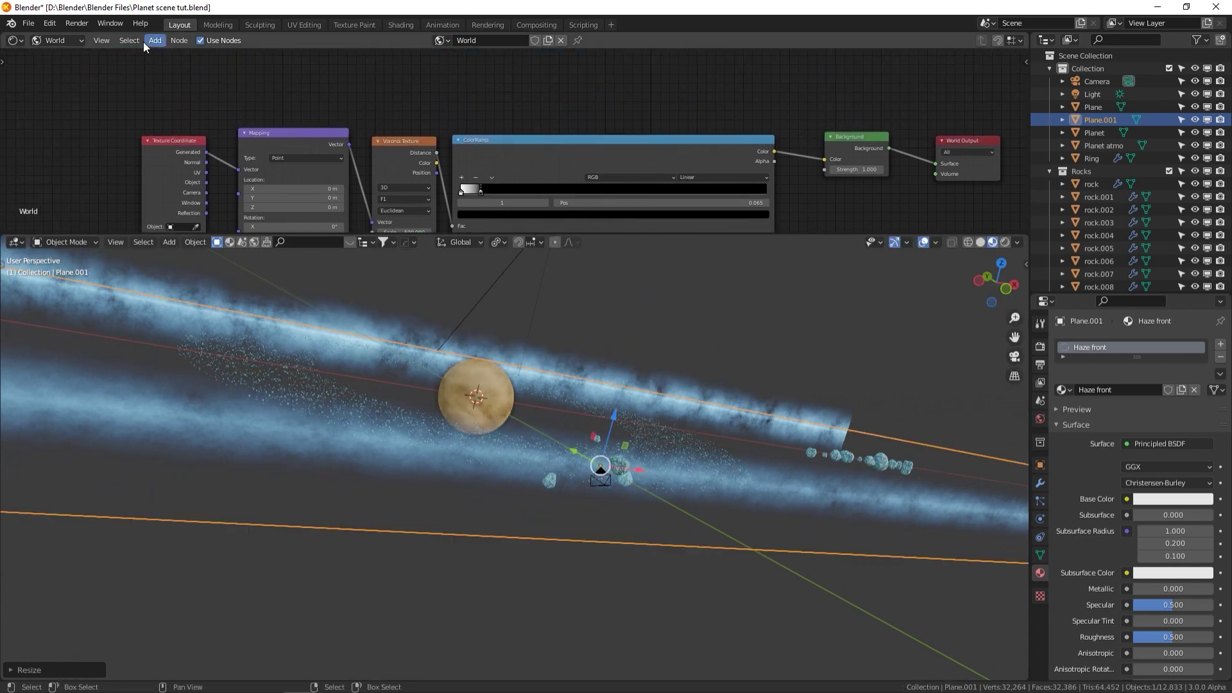
left_click(79, 39)
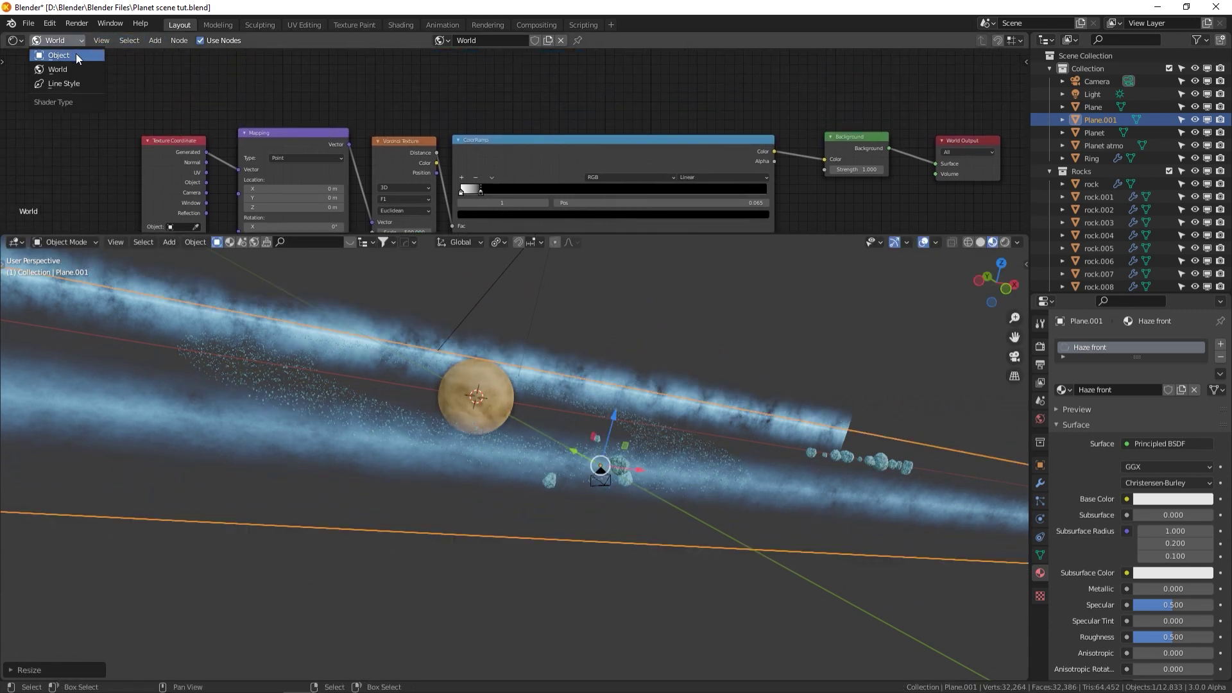
left_click(59, 55)
middle_click_drag(393, 160, 370, 194)
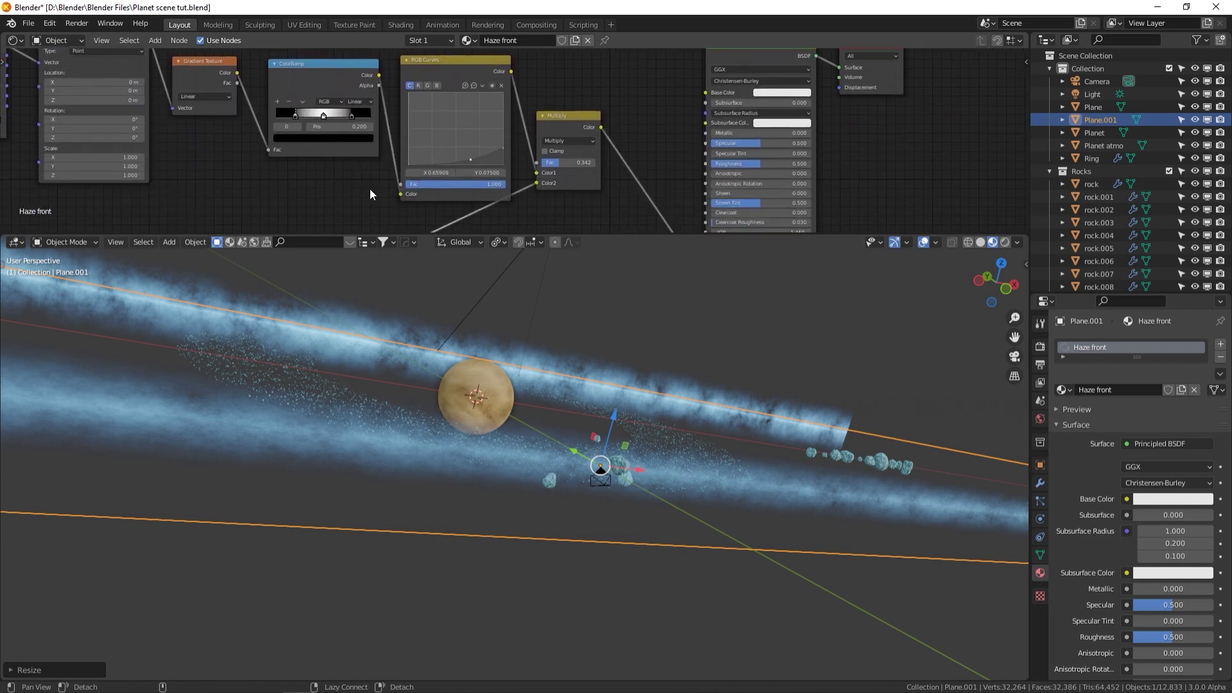
scroll(584, 160, "up", 2)
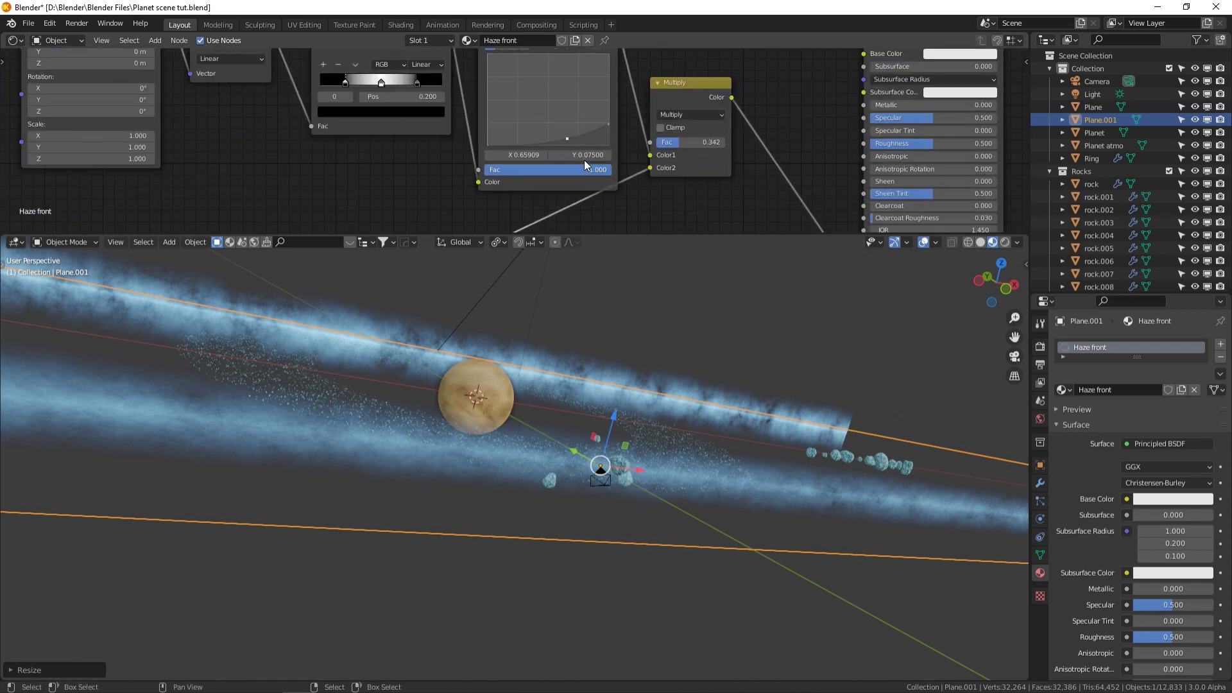
Adjust the RGB Curves of the Haze front material by editing the end point's Y value and slightly lowering the middle point
left_click(609, 123)
left_click(589, 155)
key("BackSpace")
key("BackSpace")
key("BackSpace")
key("Return")
left_click(564, 138)
left_click_drag(562, 139, 560, 141)
left_click(608, 127)
Try a Detail of 8 on the Haze front material's Musgrave Texture and settle on 10
middle_click_drag(668, 189, 738, 154)
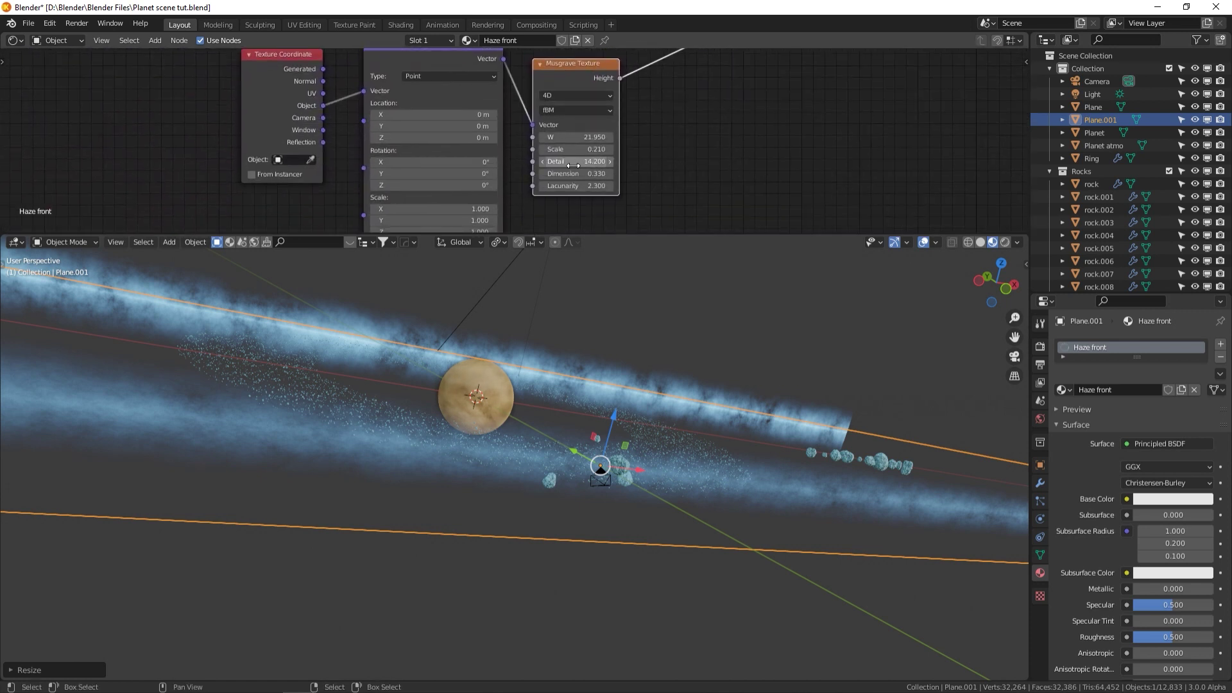
left_click(573, 165)
type("8")
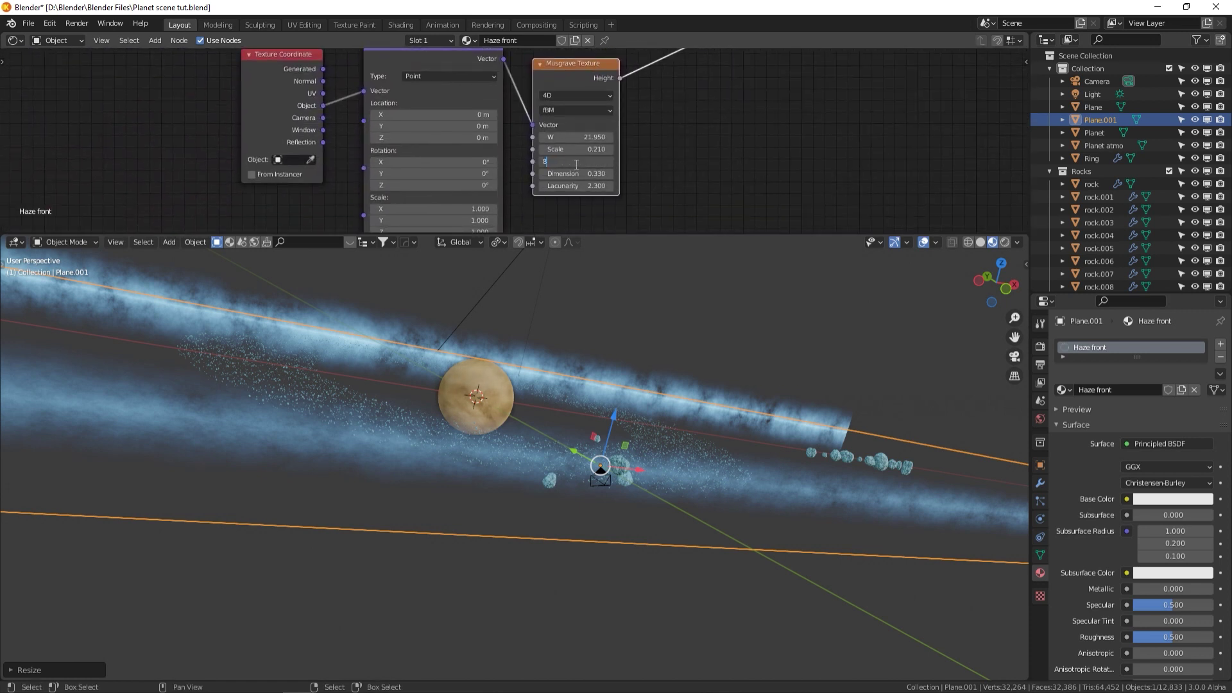
key("Return")
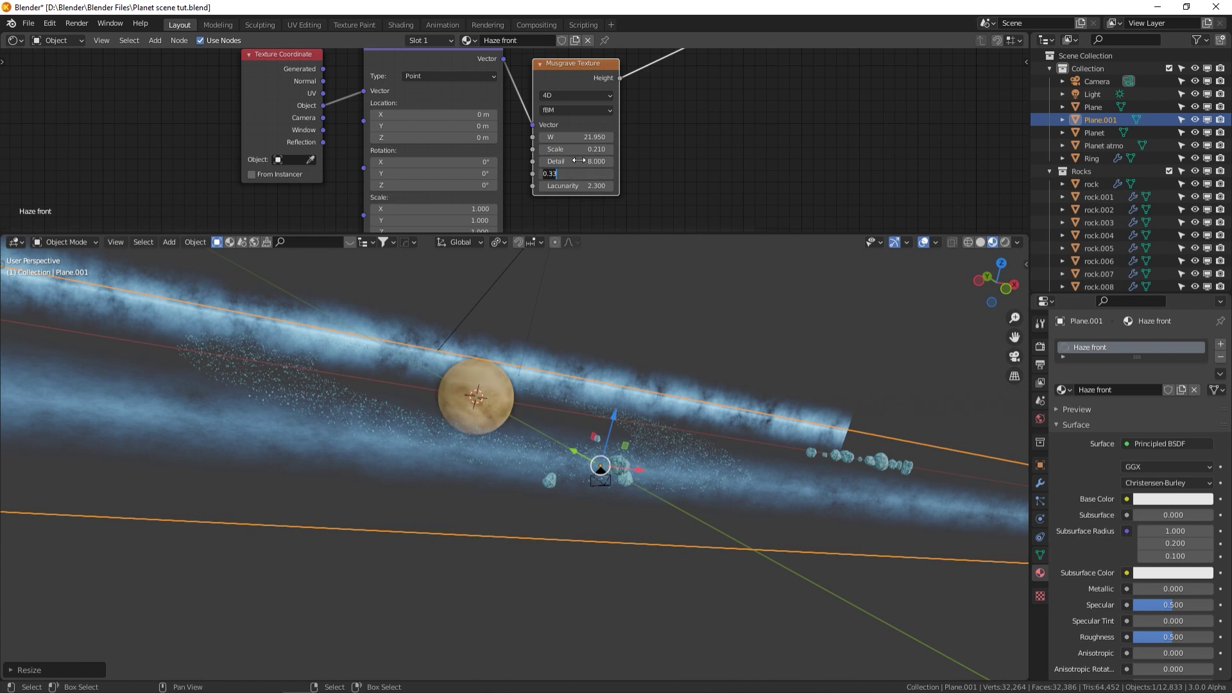
left_click(580, 161)
type("10")
key("Return")
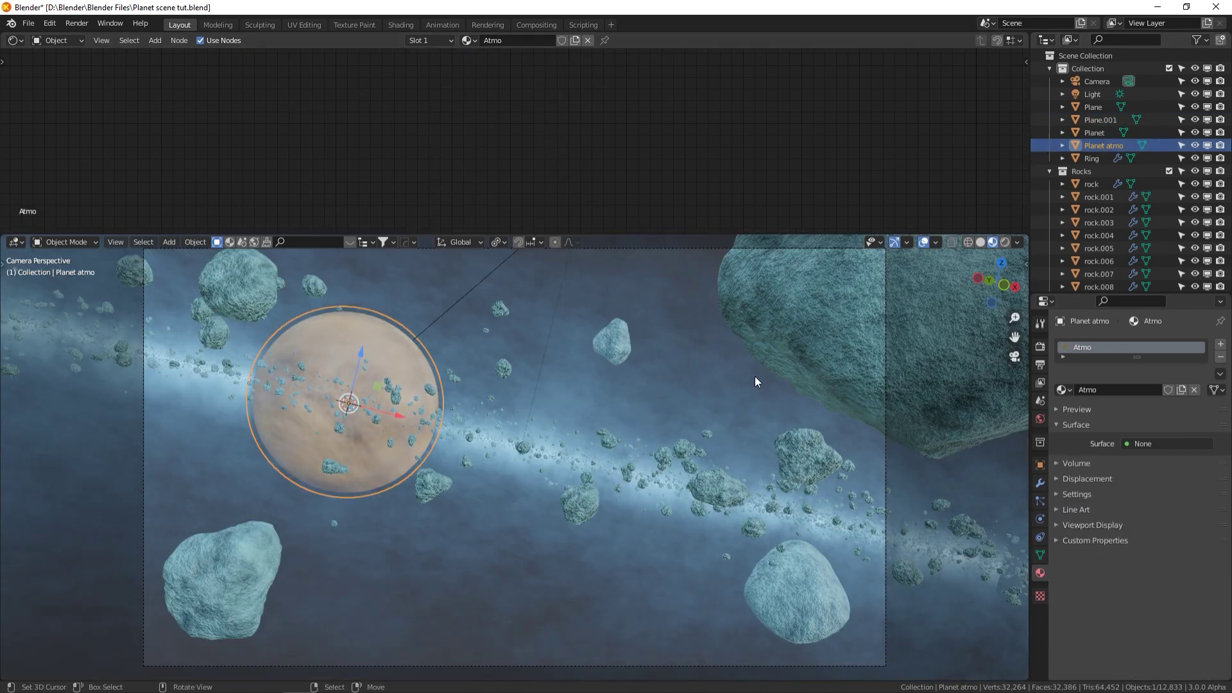
Scale the Planet atmo sphere down to about 0.97 so it fits closer around the planet
key("s")
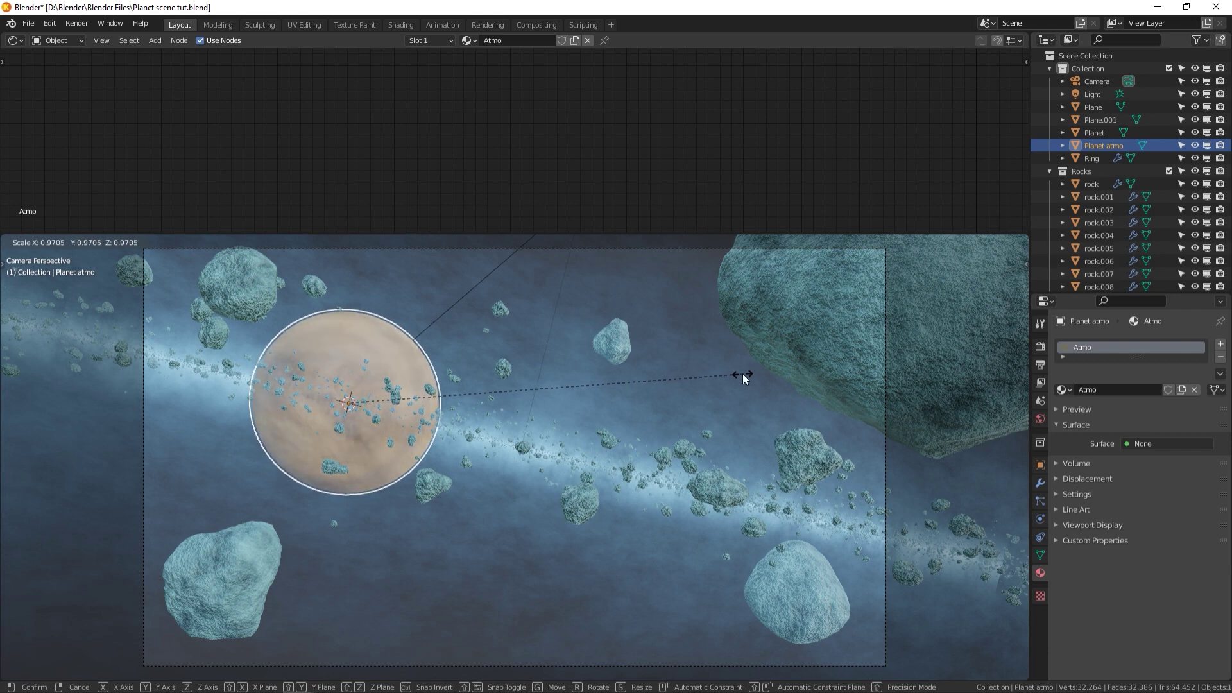
left_click(742, 375)
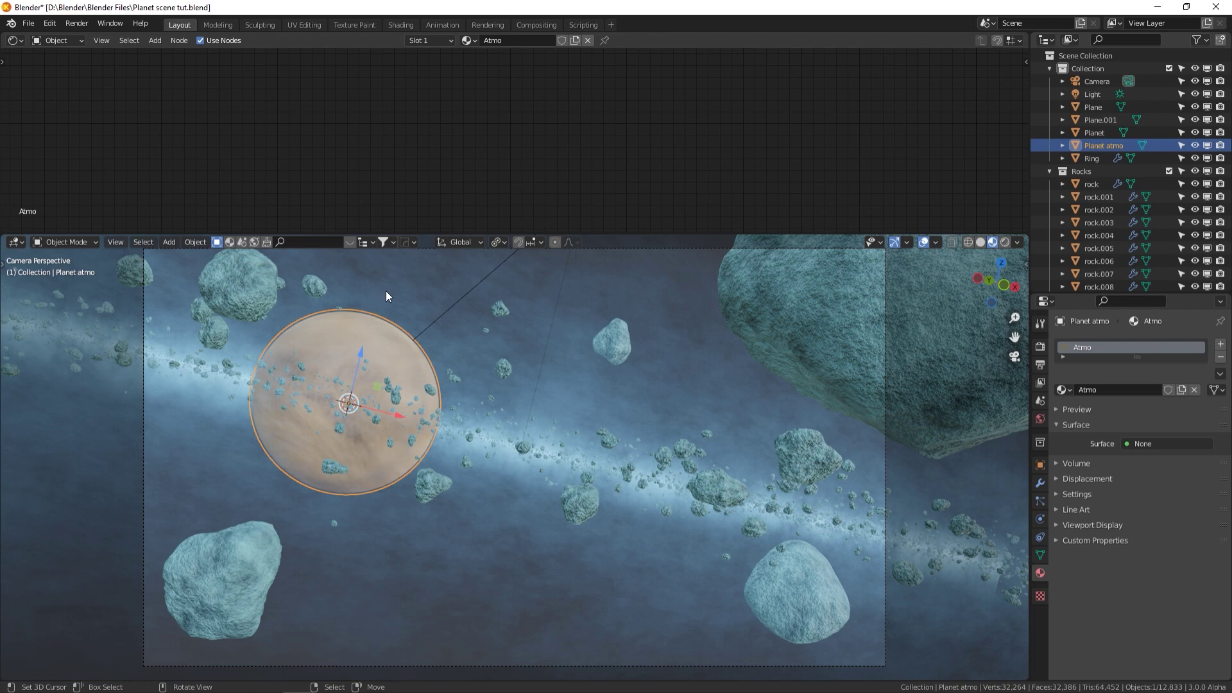
Switch the shader editor to the Compositor, enable Use Nodes and bring the whole node tree into view
left_click(18, 41)
left_click(37, 117)
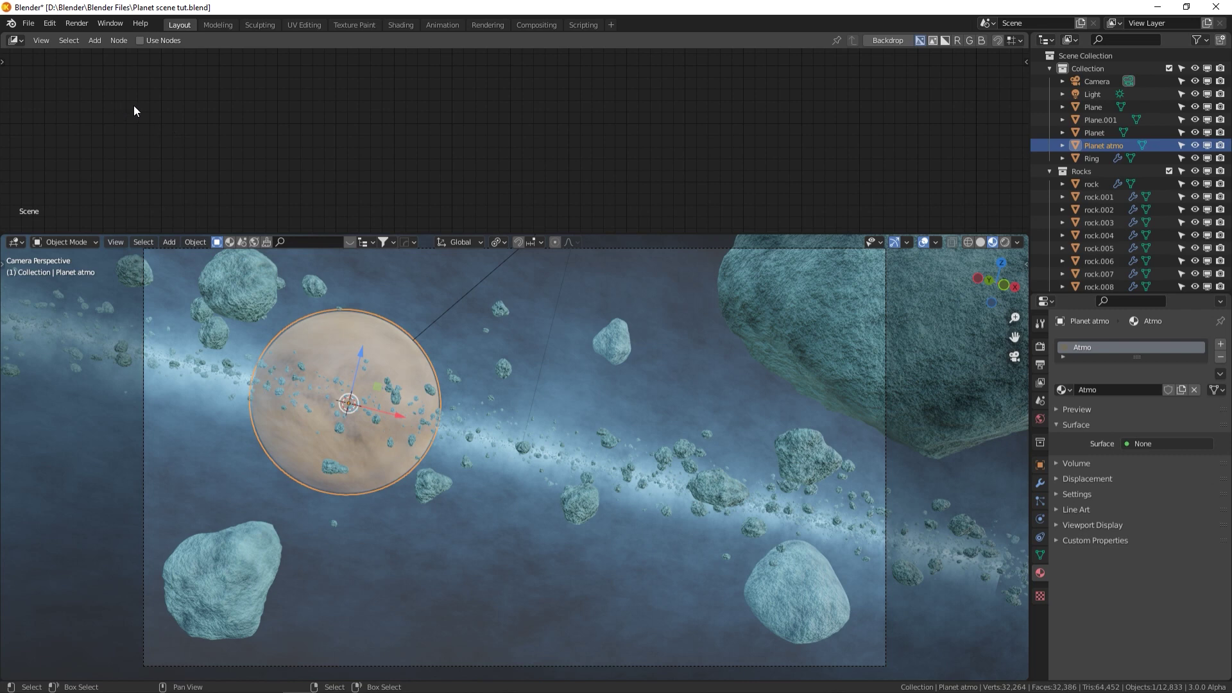
left_click(141, 41)
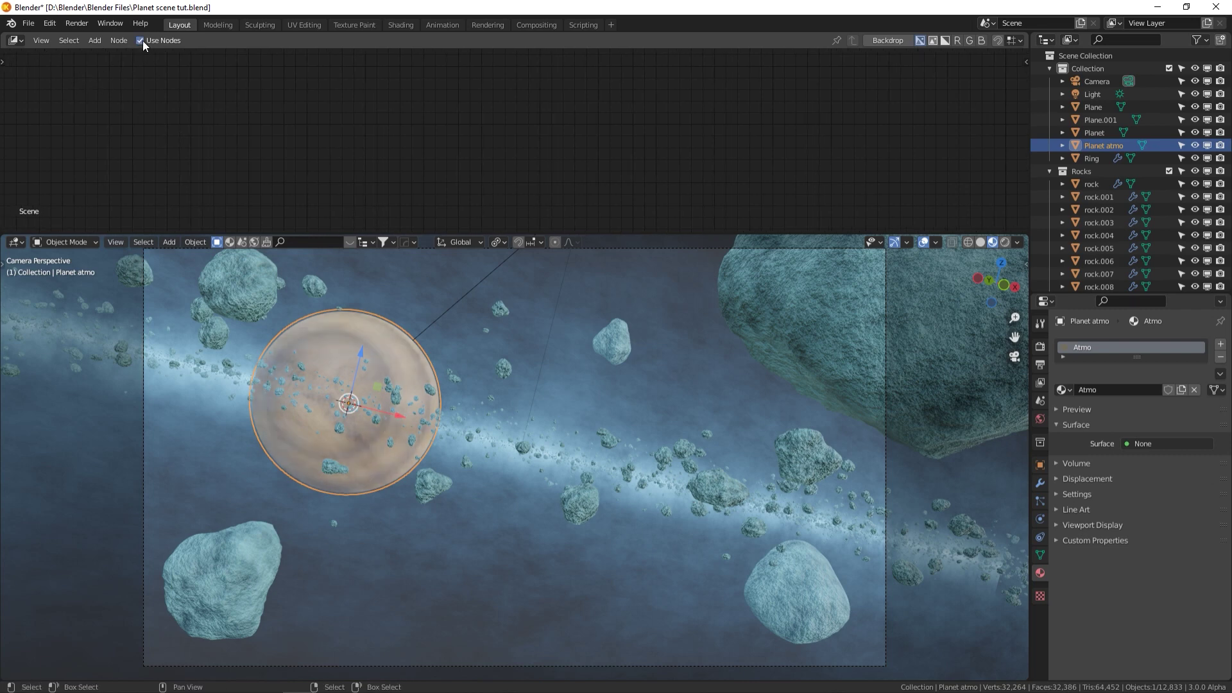
key("Home")
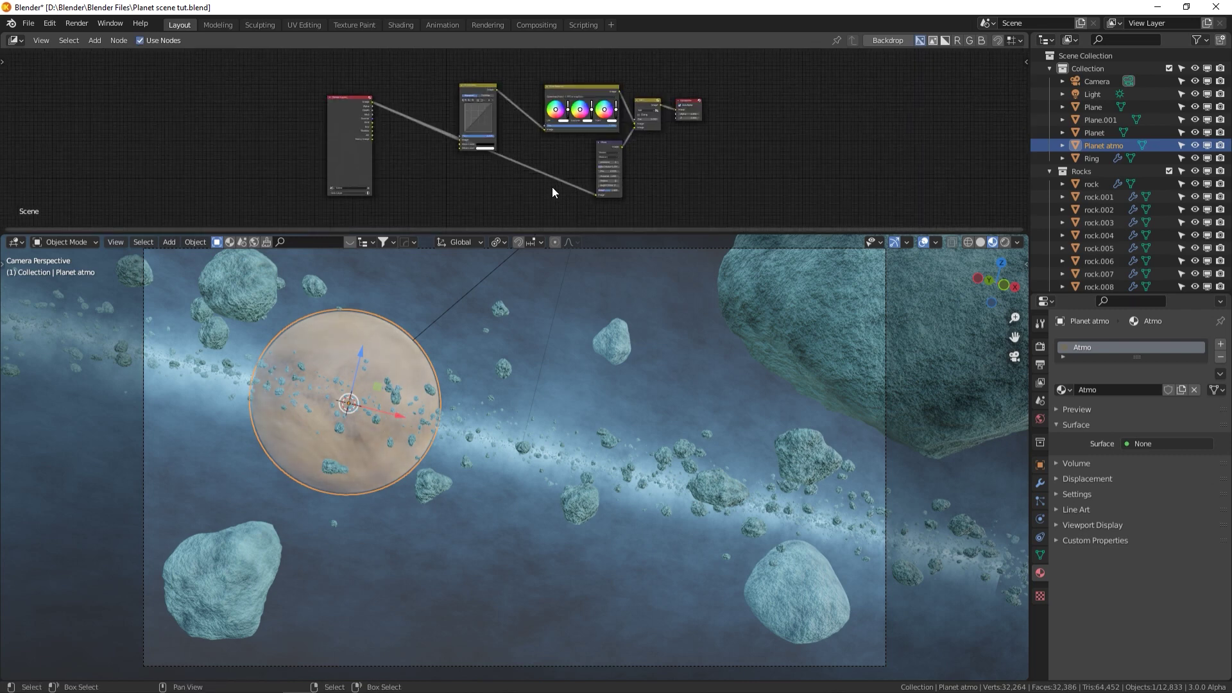
middle_click_drag(582, 129, 511, 150)
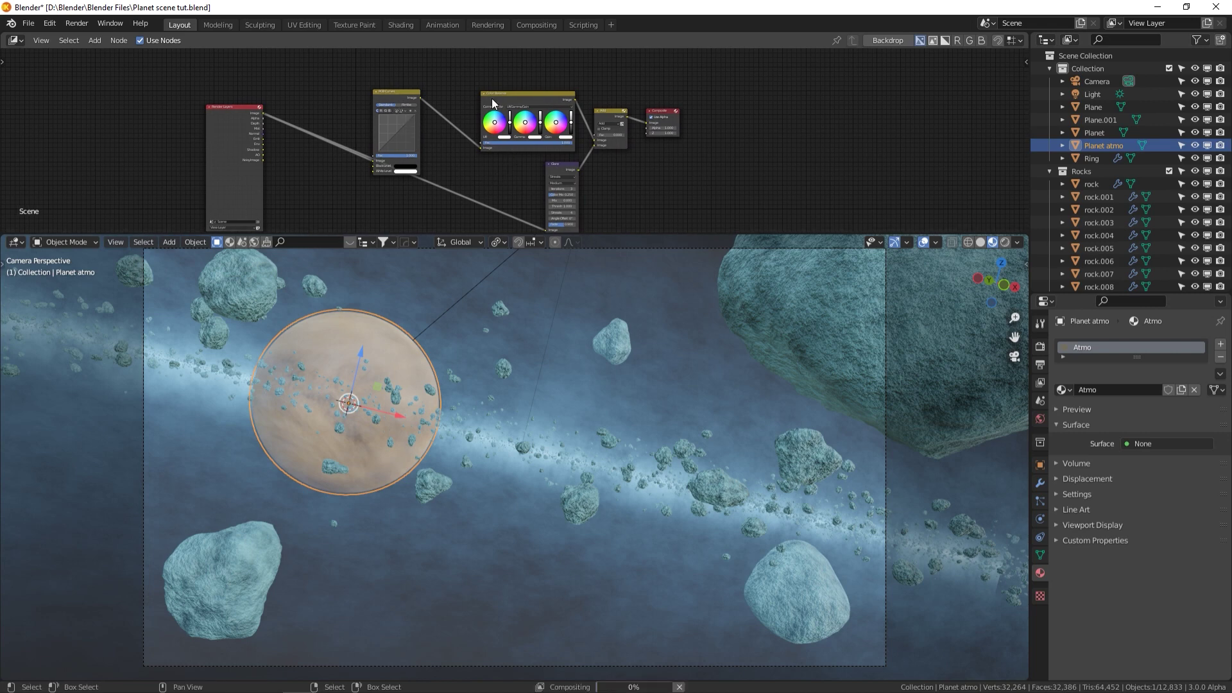
Spread out the compositing nodes and enlarge the compositor area to show the Color Balance and Glare nodes
left_click(539, 100)
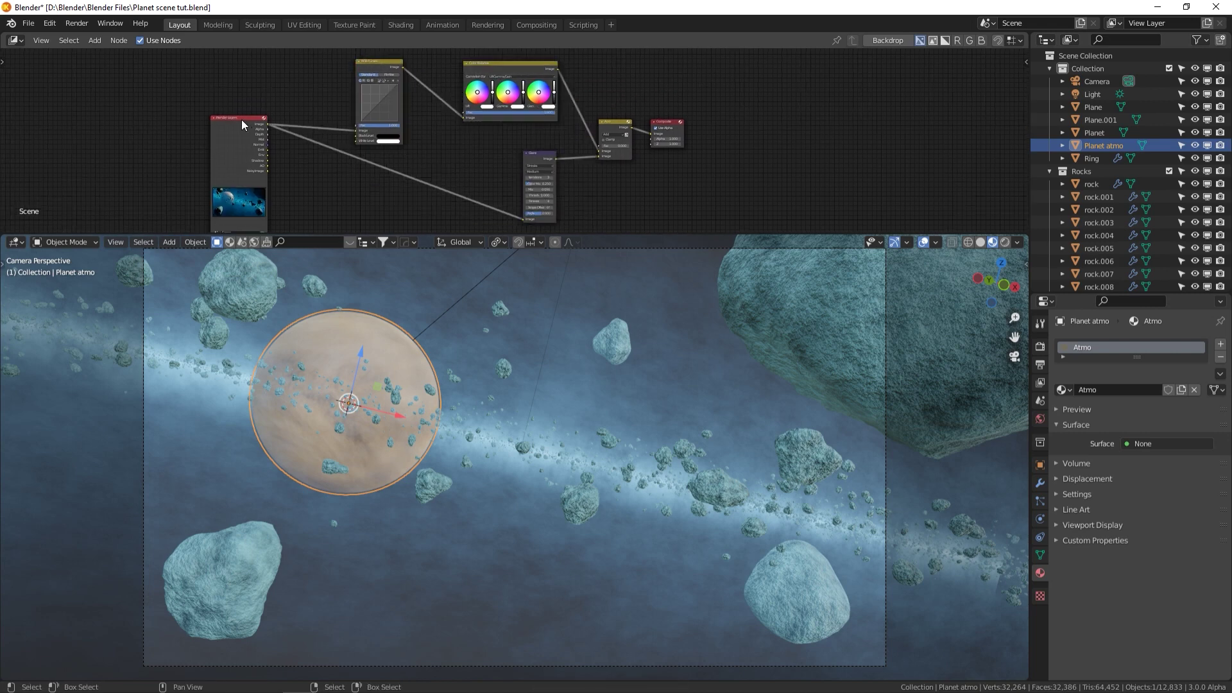
scroll(271, 128, "up", 4)
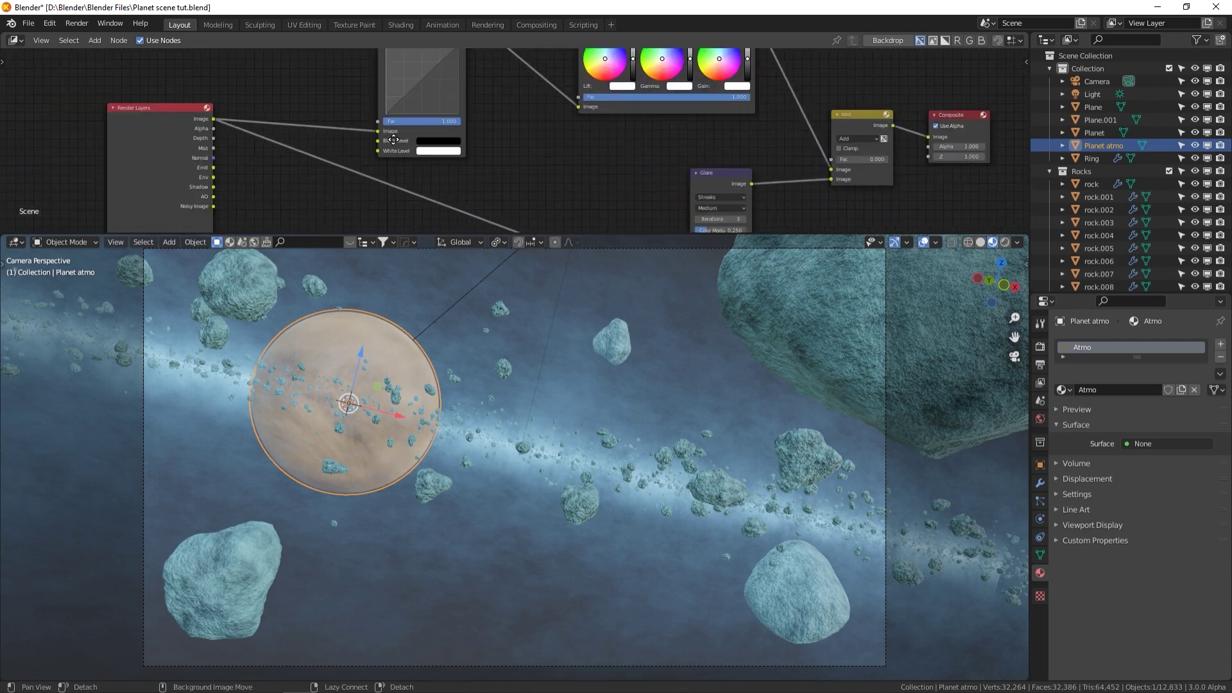
left_click_drag(394, 232, 394, 350)
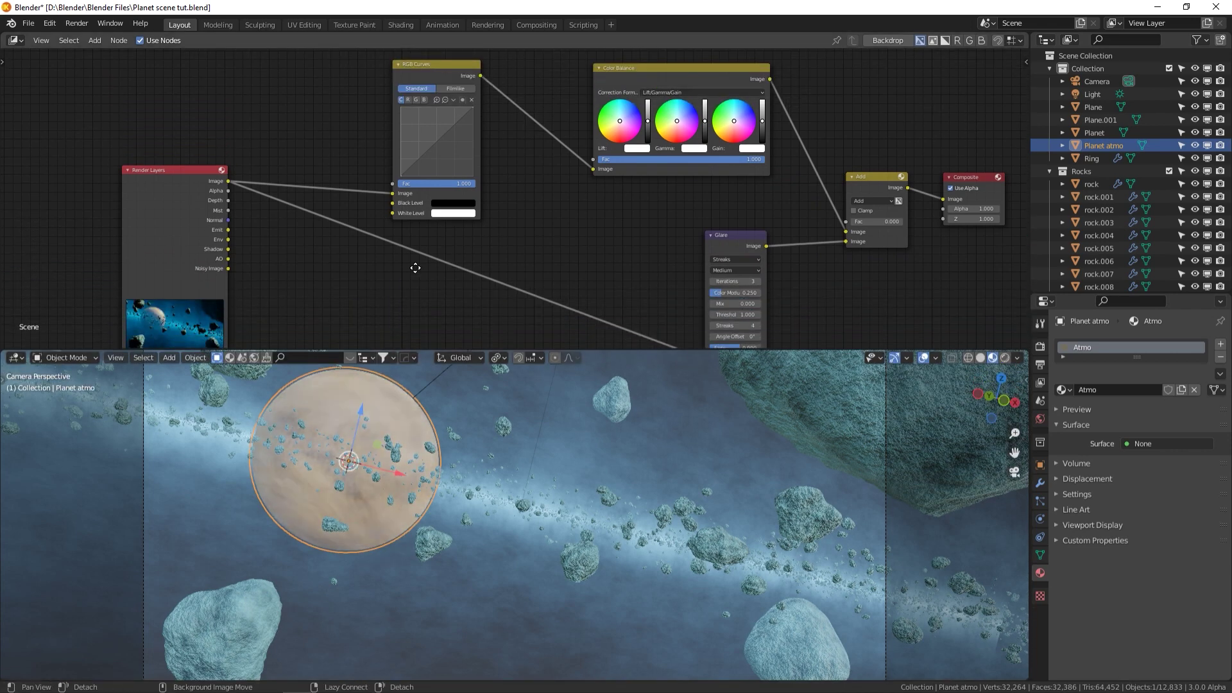
middle_click_drag(447, 77, 390, 88)
left_click(584, 86)
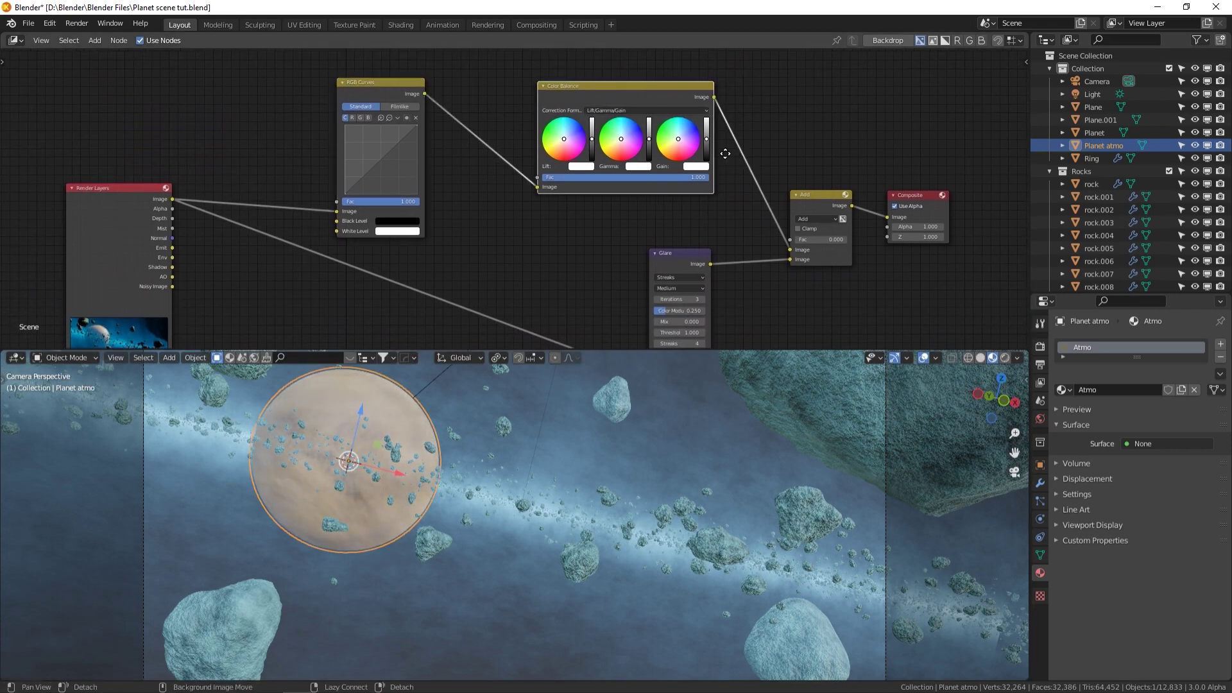
middle_click_drag(643, 147, 574, 142)
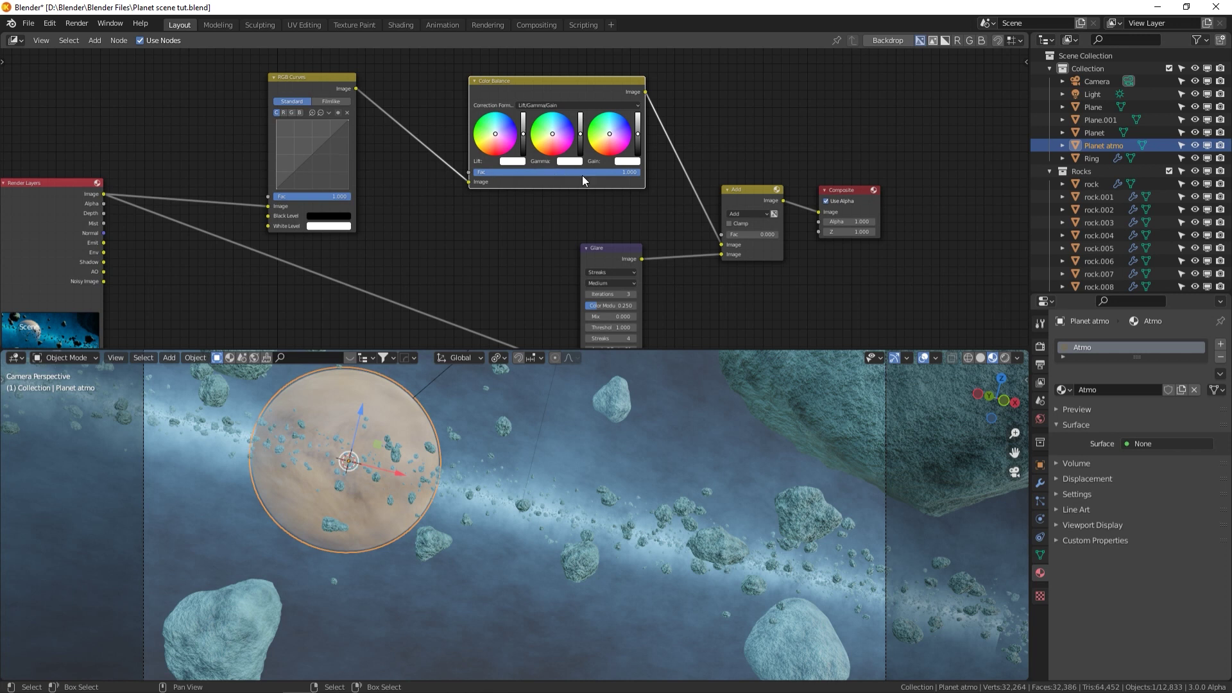
middle_click_drag(674, 209, 647, 163)
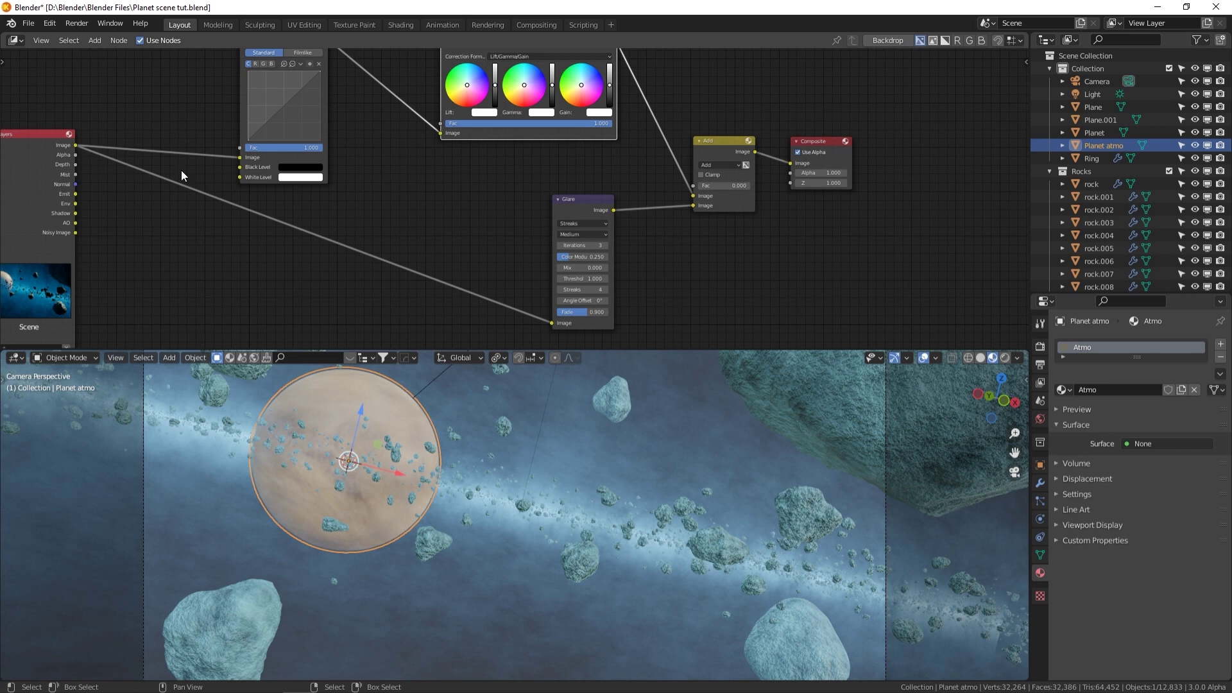
Change the Glare node to Fog Glow with a Threshold of 0.1 and a Mix of 1
left_click(587, 223)
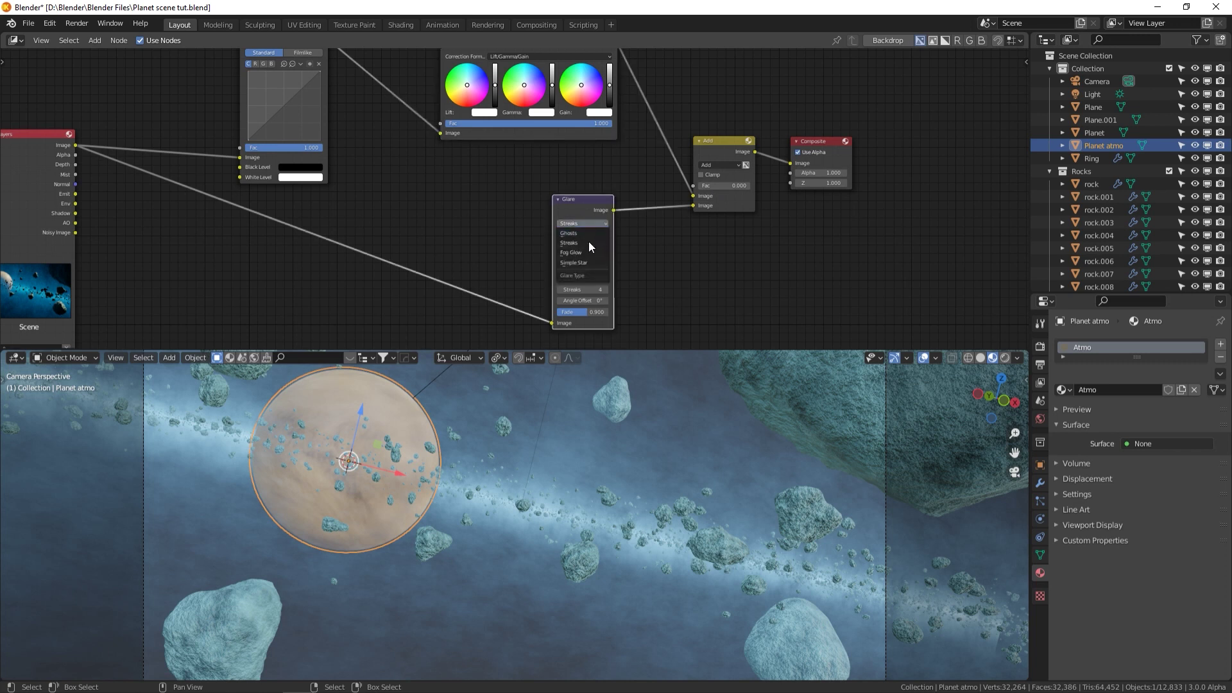
left_click(584, 251)
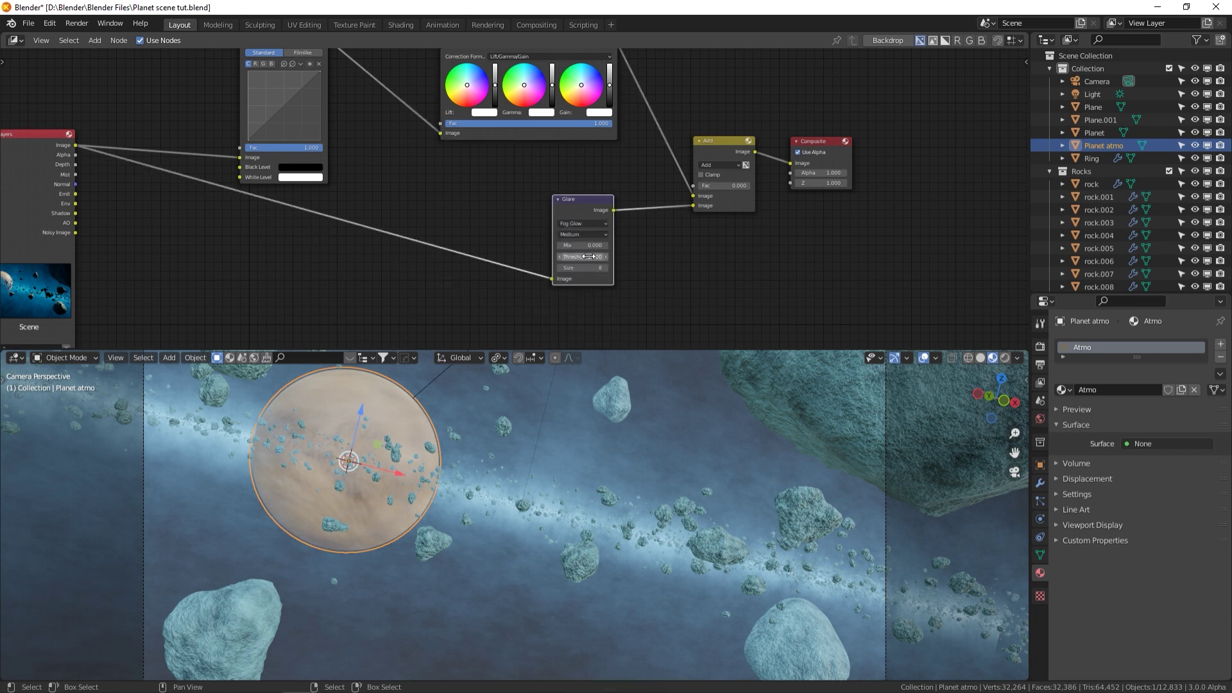
left_click(591, 256)
type(".1")
key("Return")
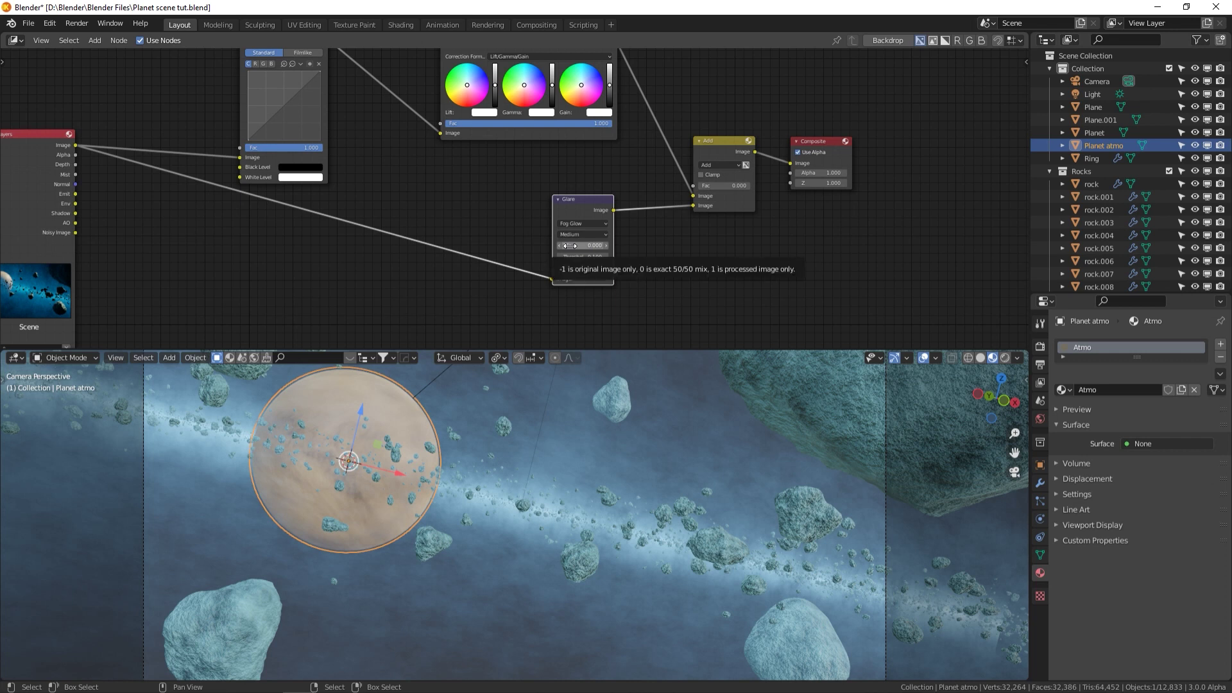
left_click_drag(570, 245, 633, 249)
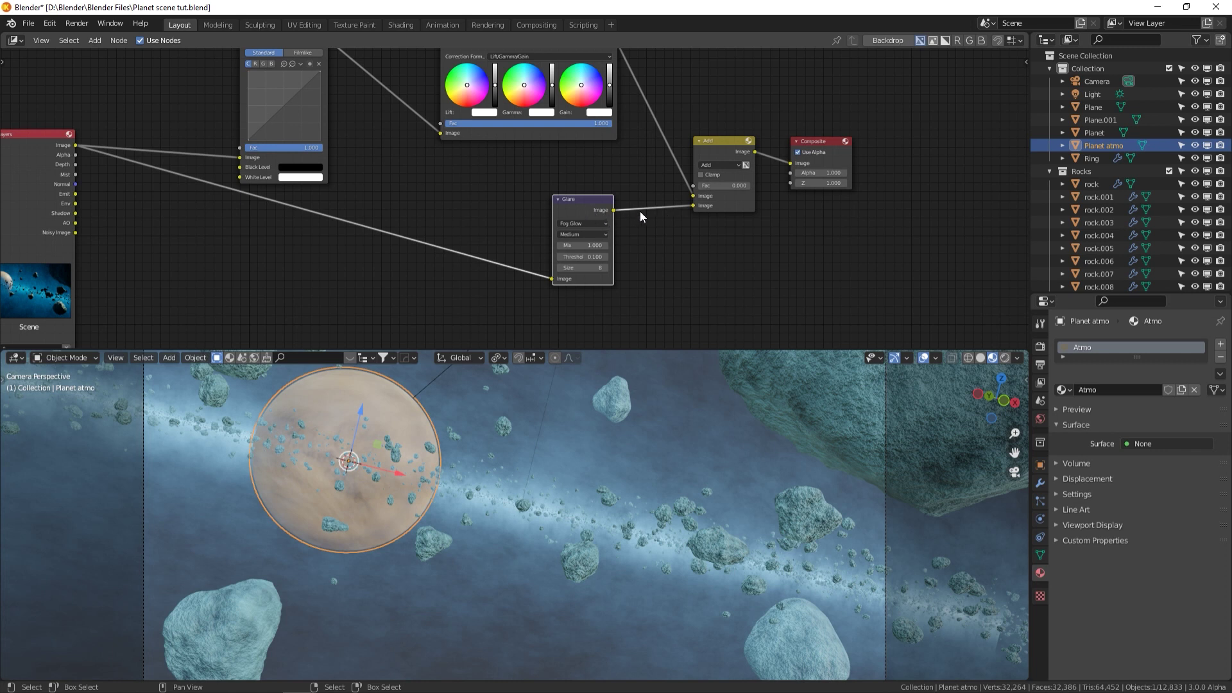
Set the blending mode to Add on the mix node that combines the Color Balance and Glare outputs
middle_click_drag(642, 212, 670, 269)
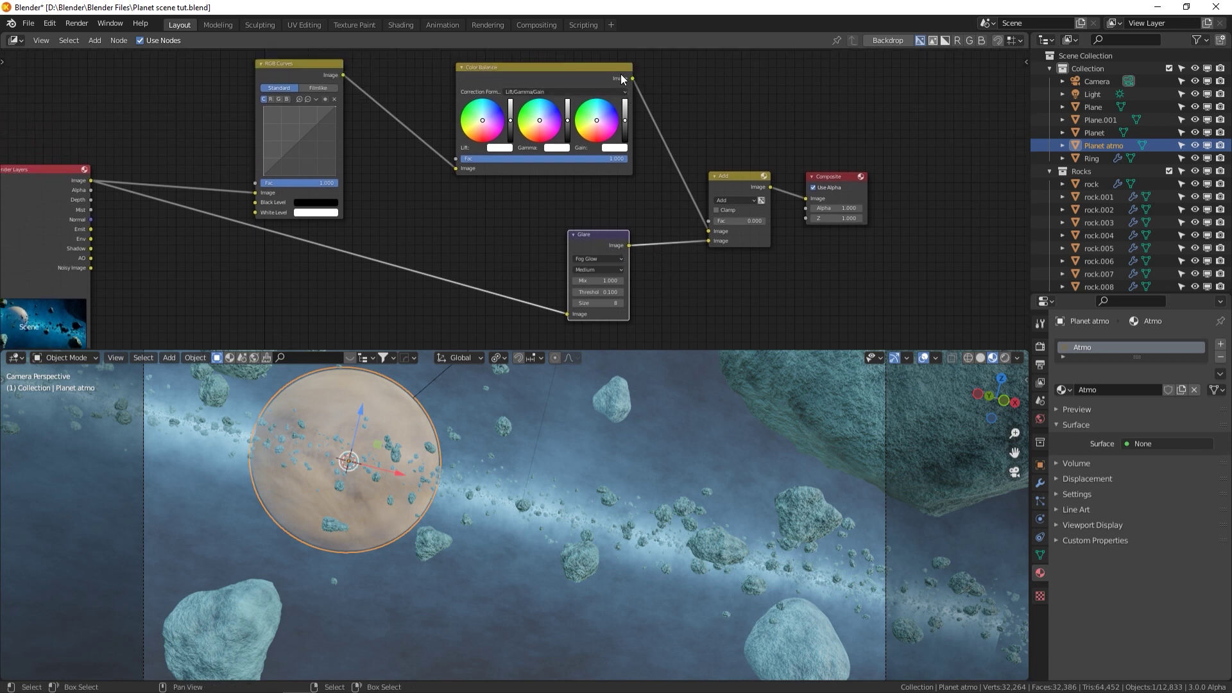
left_click(621, 79)
left_click(604, 247)
middle_click_drag(756, 230, 723, 223)
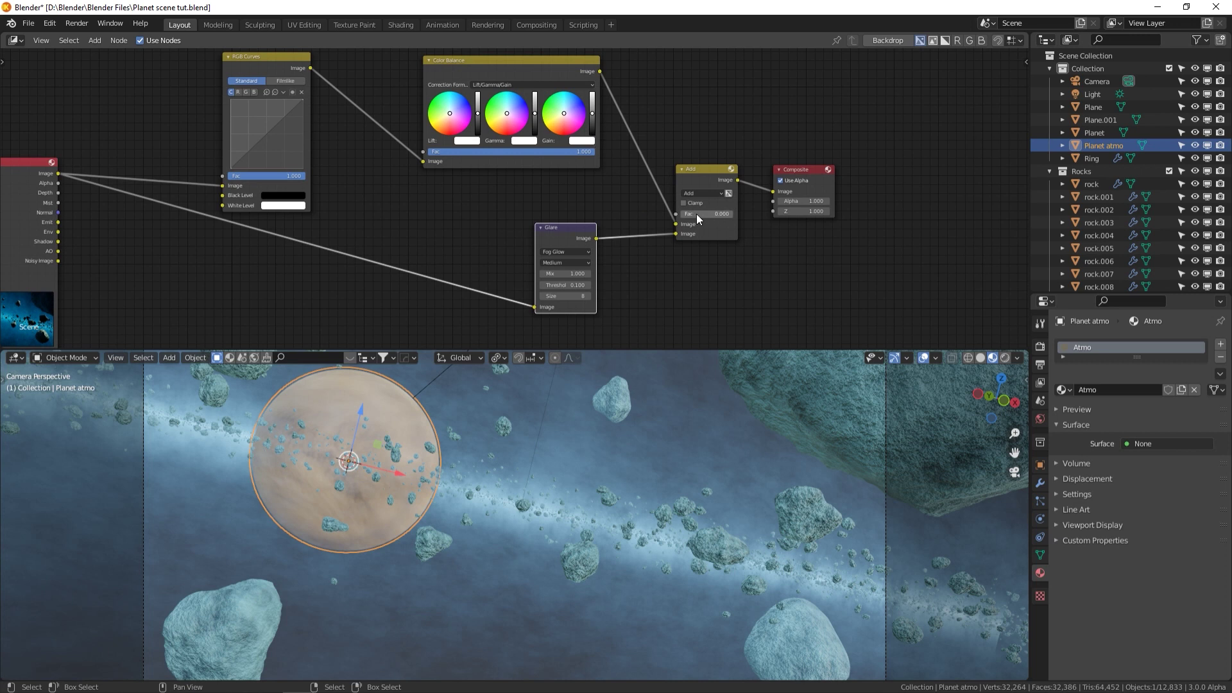
left_click(708, 193)
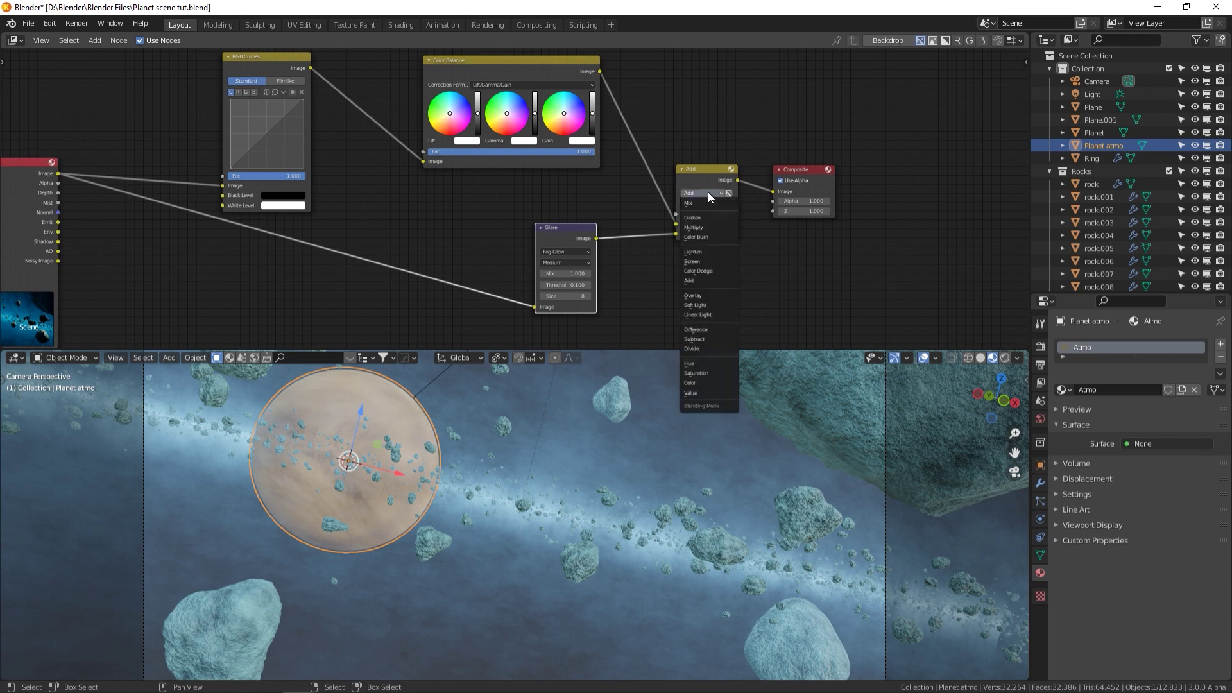
left_click(709, 181)
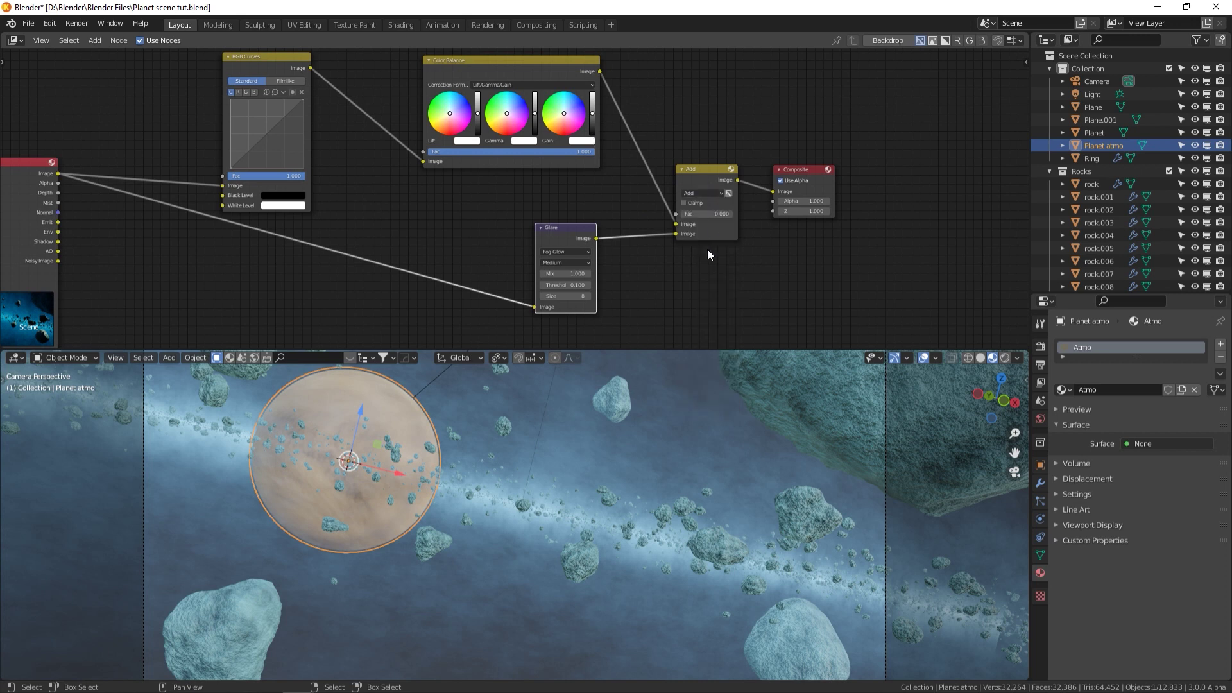
left_click(706, 201)
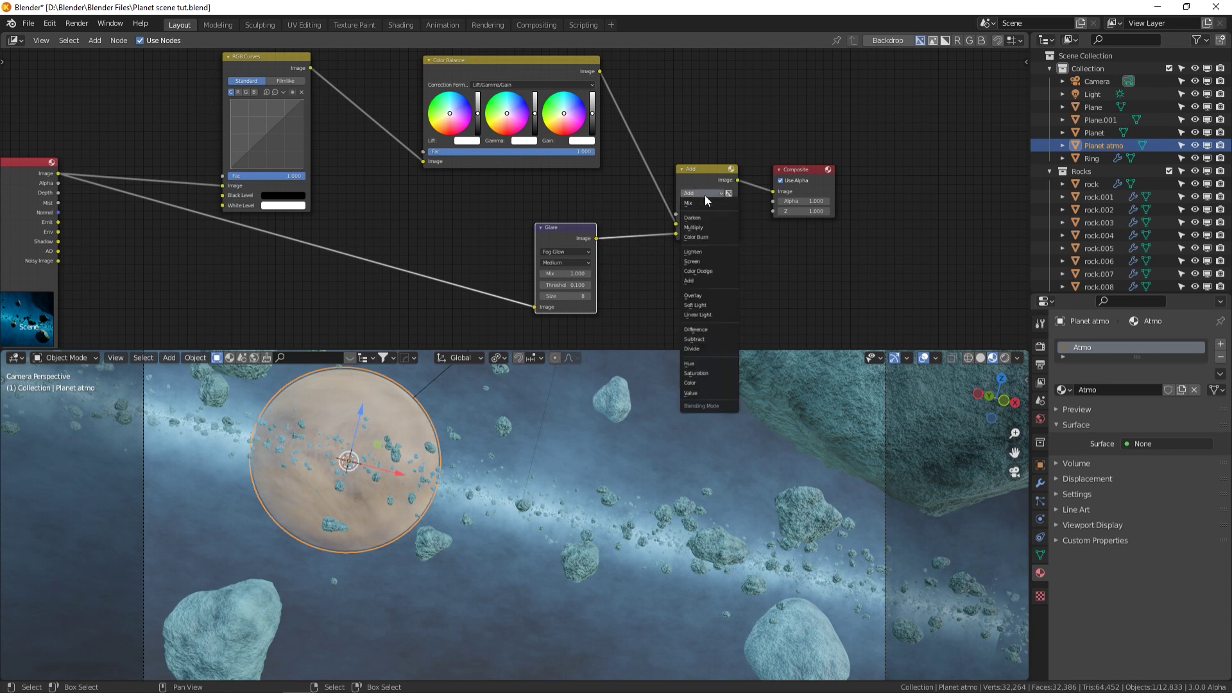
left_click(698, 283)
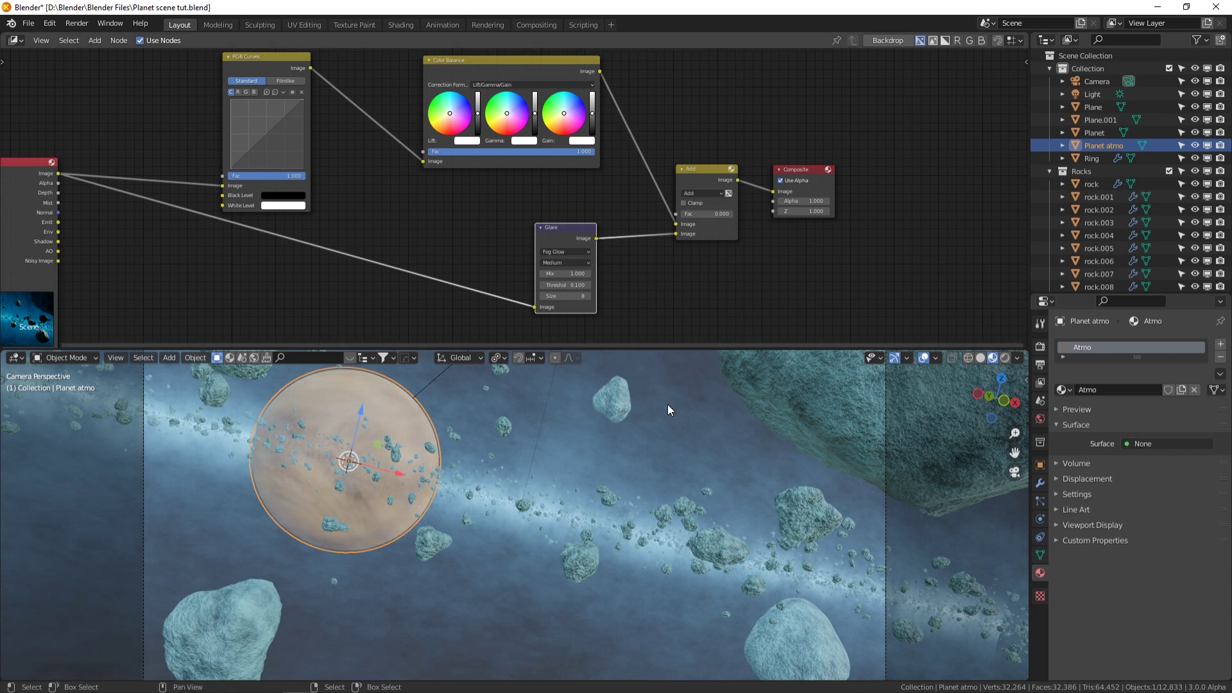
Render the current frame and examine the composited planet and asteroid image enlarged in a maximized render window
key("F12")
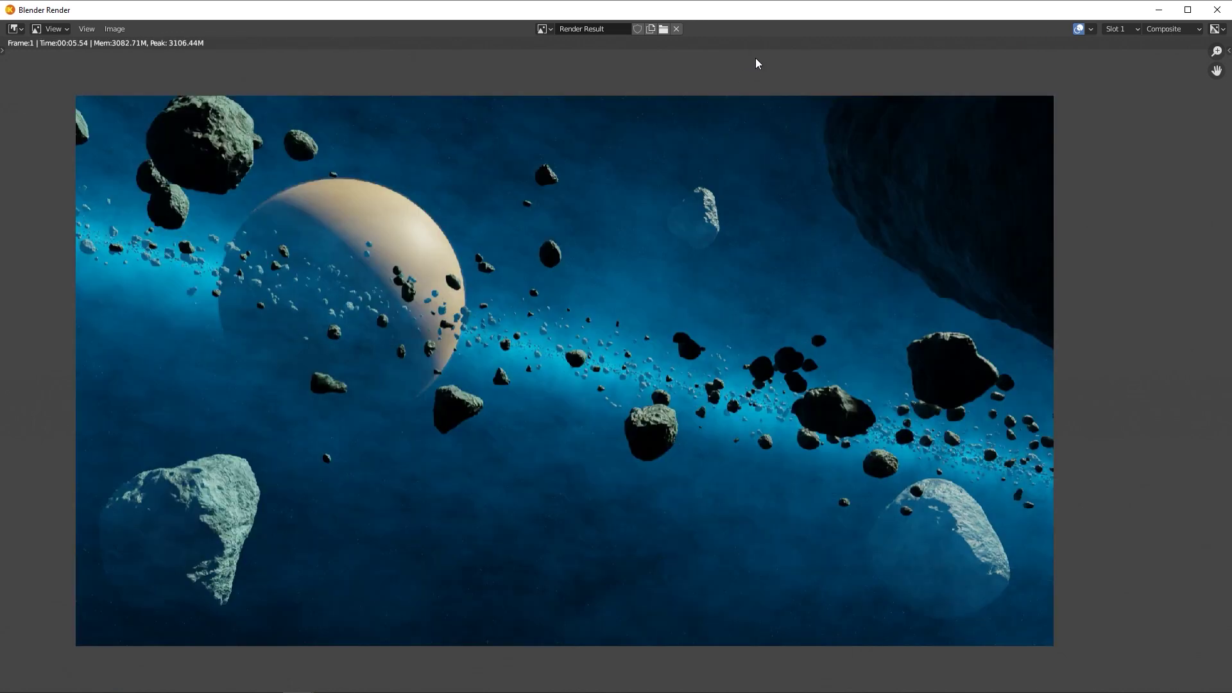
key("super+Up")
scroll(634, 160, "up", 1)
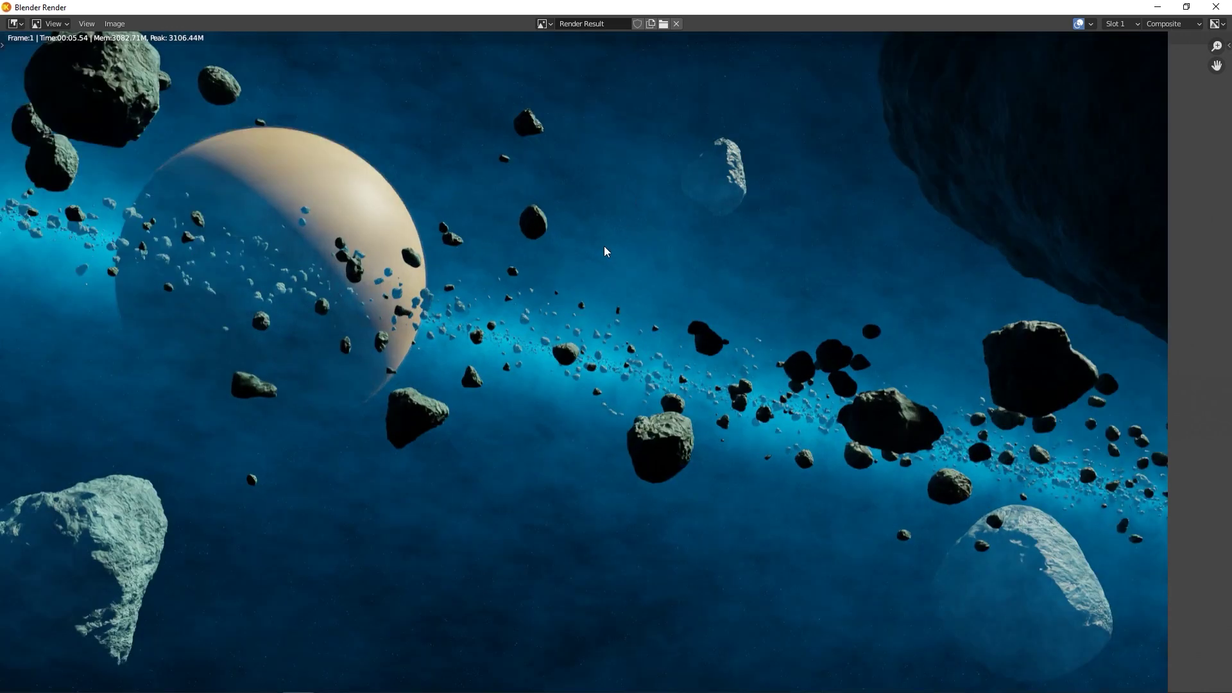
middle_click_drag(606, 251, 681, 236)
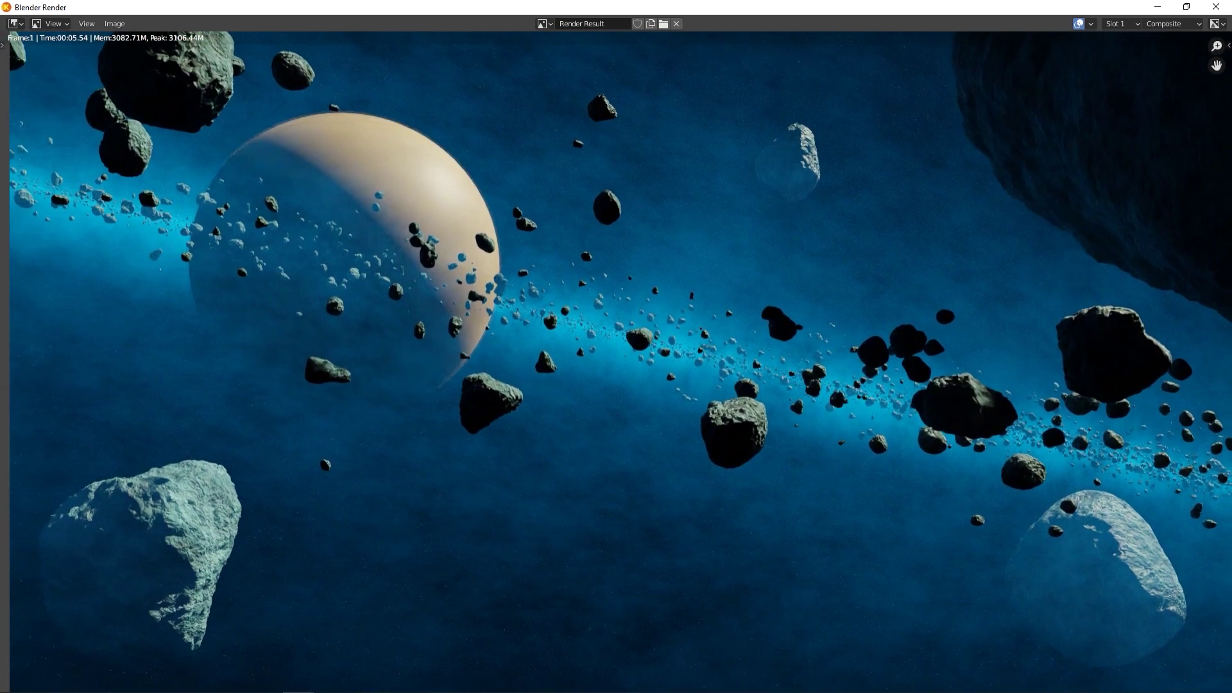